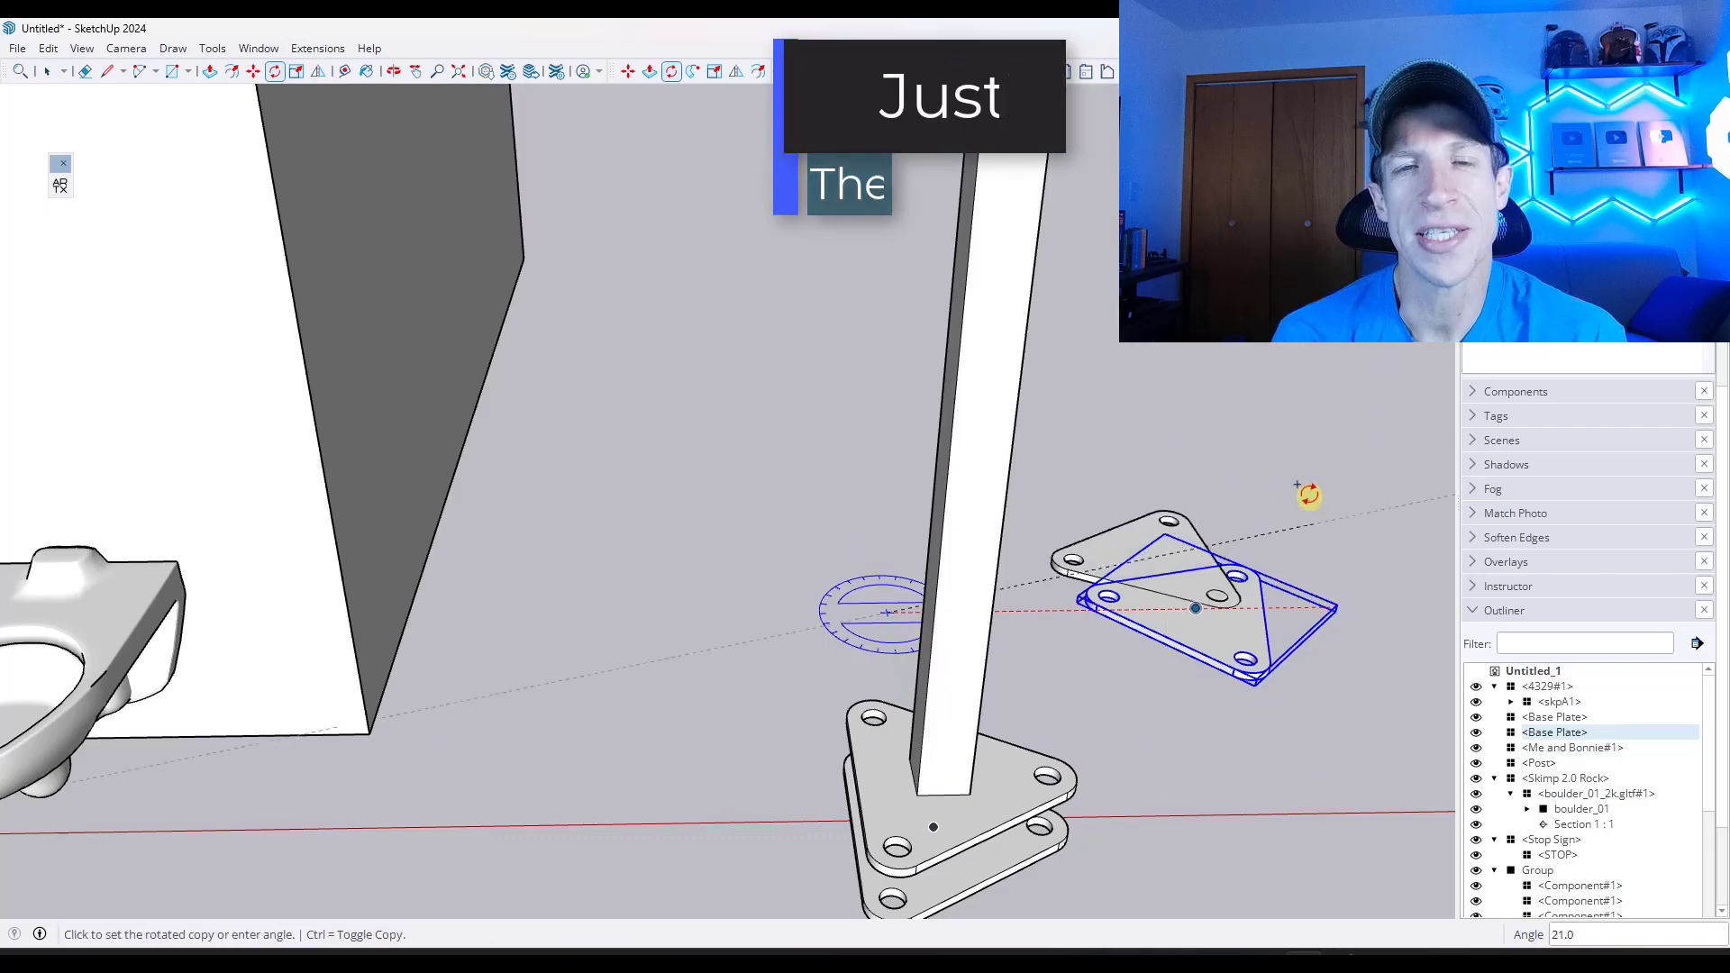
# Make three rotated copies of the base plate with *3
pyautogui.click(1129, 357)
pyautogui.write('*3')
pyautogui.press('Return')
pyautogui.press('space')
# Select the post and pick it up by its base point to move it
pyautogui.scroll(-2, 973, 510)
pyautogui.click(943, 725)
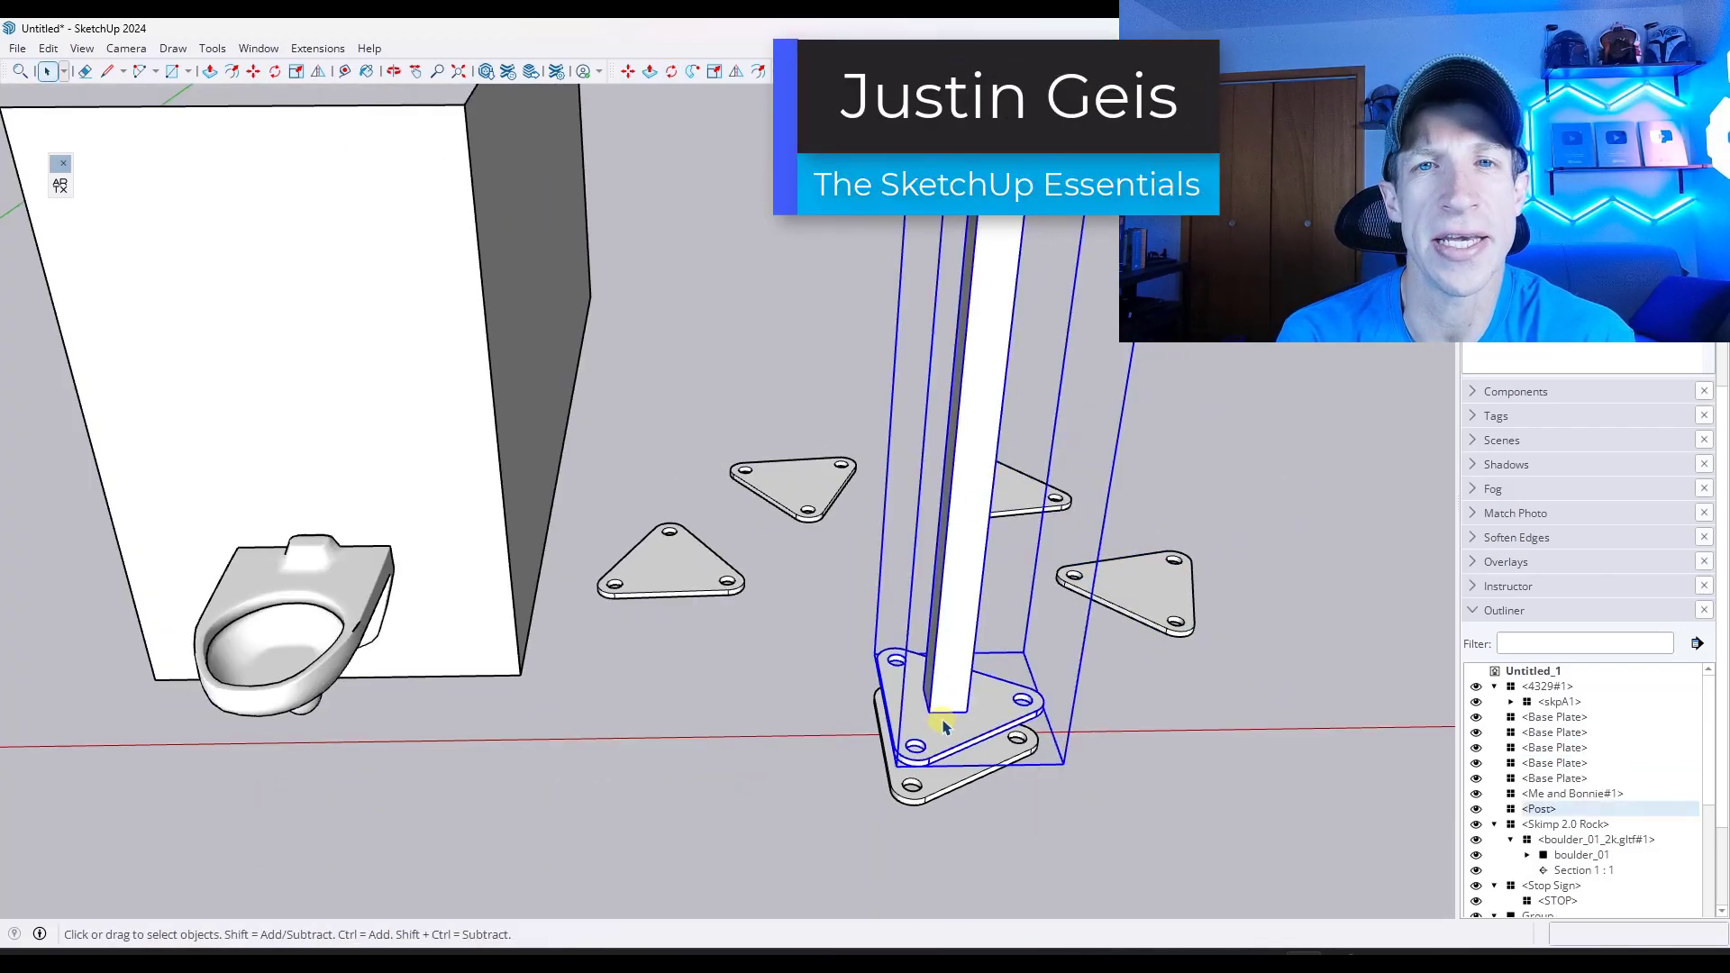
pyautogui.scroll(1, 943, 720)
pyautogui.press('m')
pyautogui.click(939, 706)
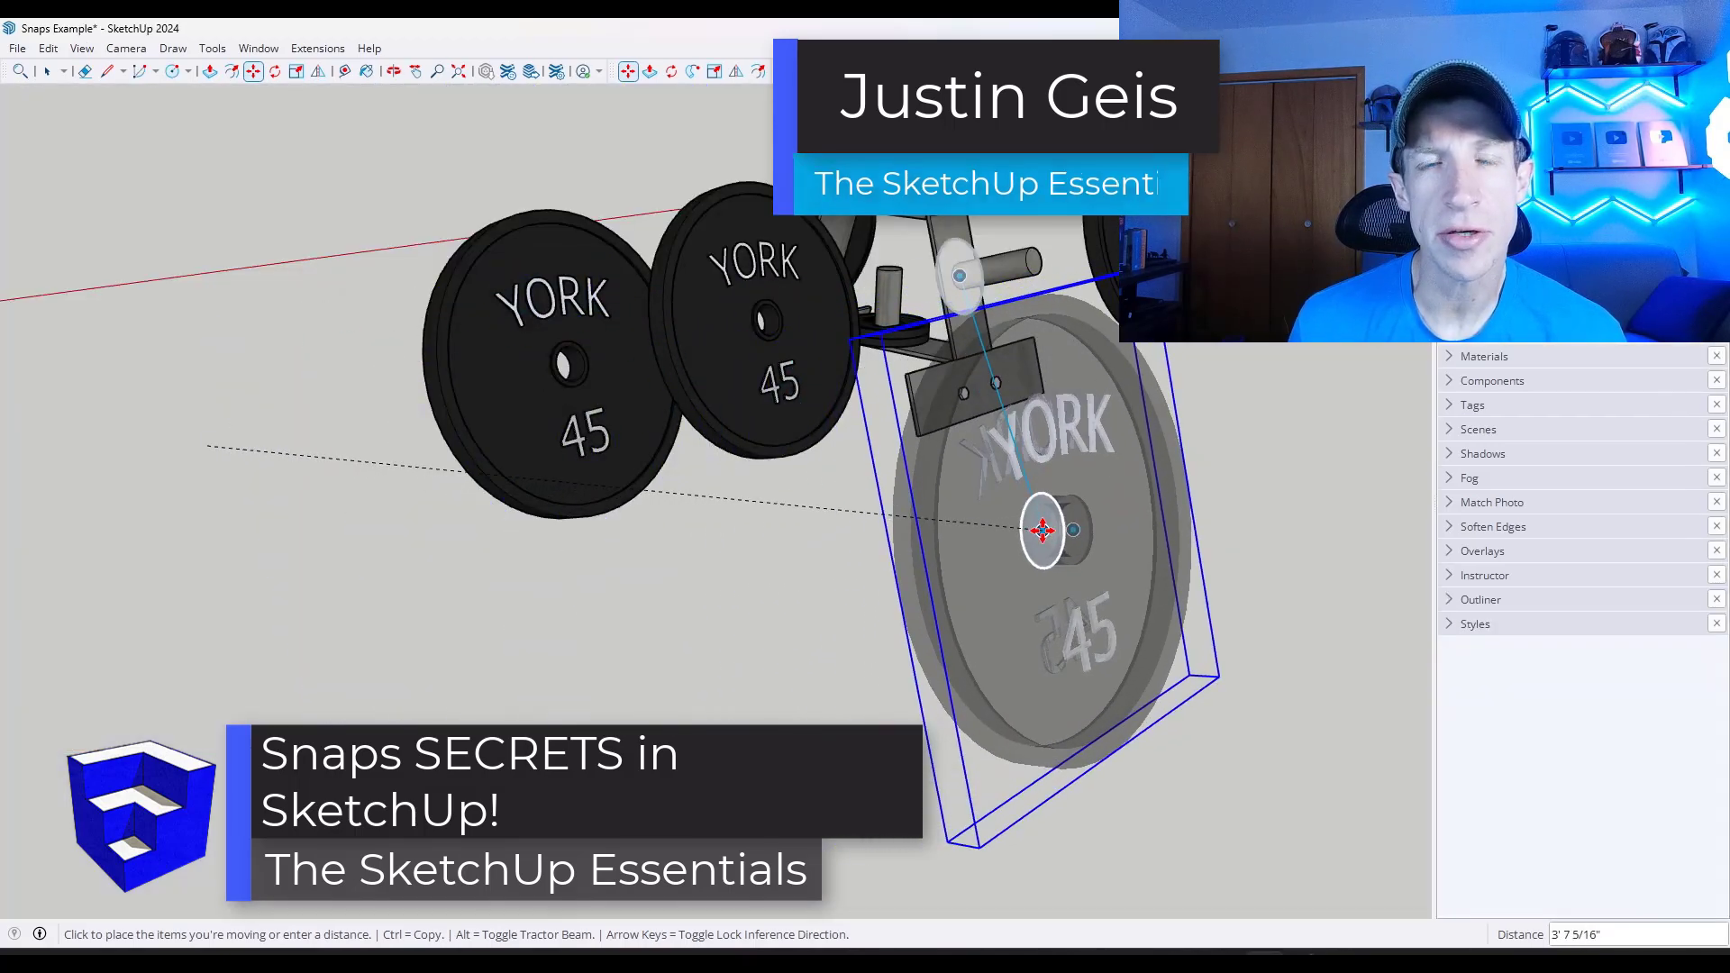
# Snap a weight plate onto the rack's peg, undo it, and pick the plate up by its centre hole
pyautogui.click(1043, 529)
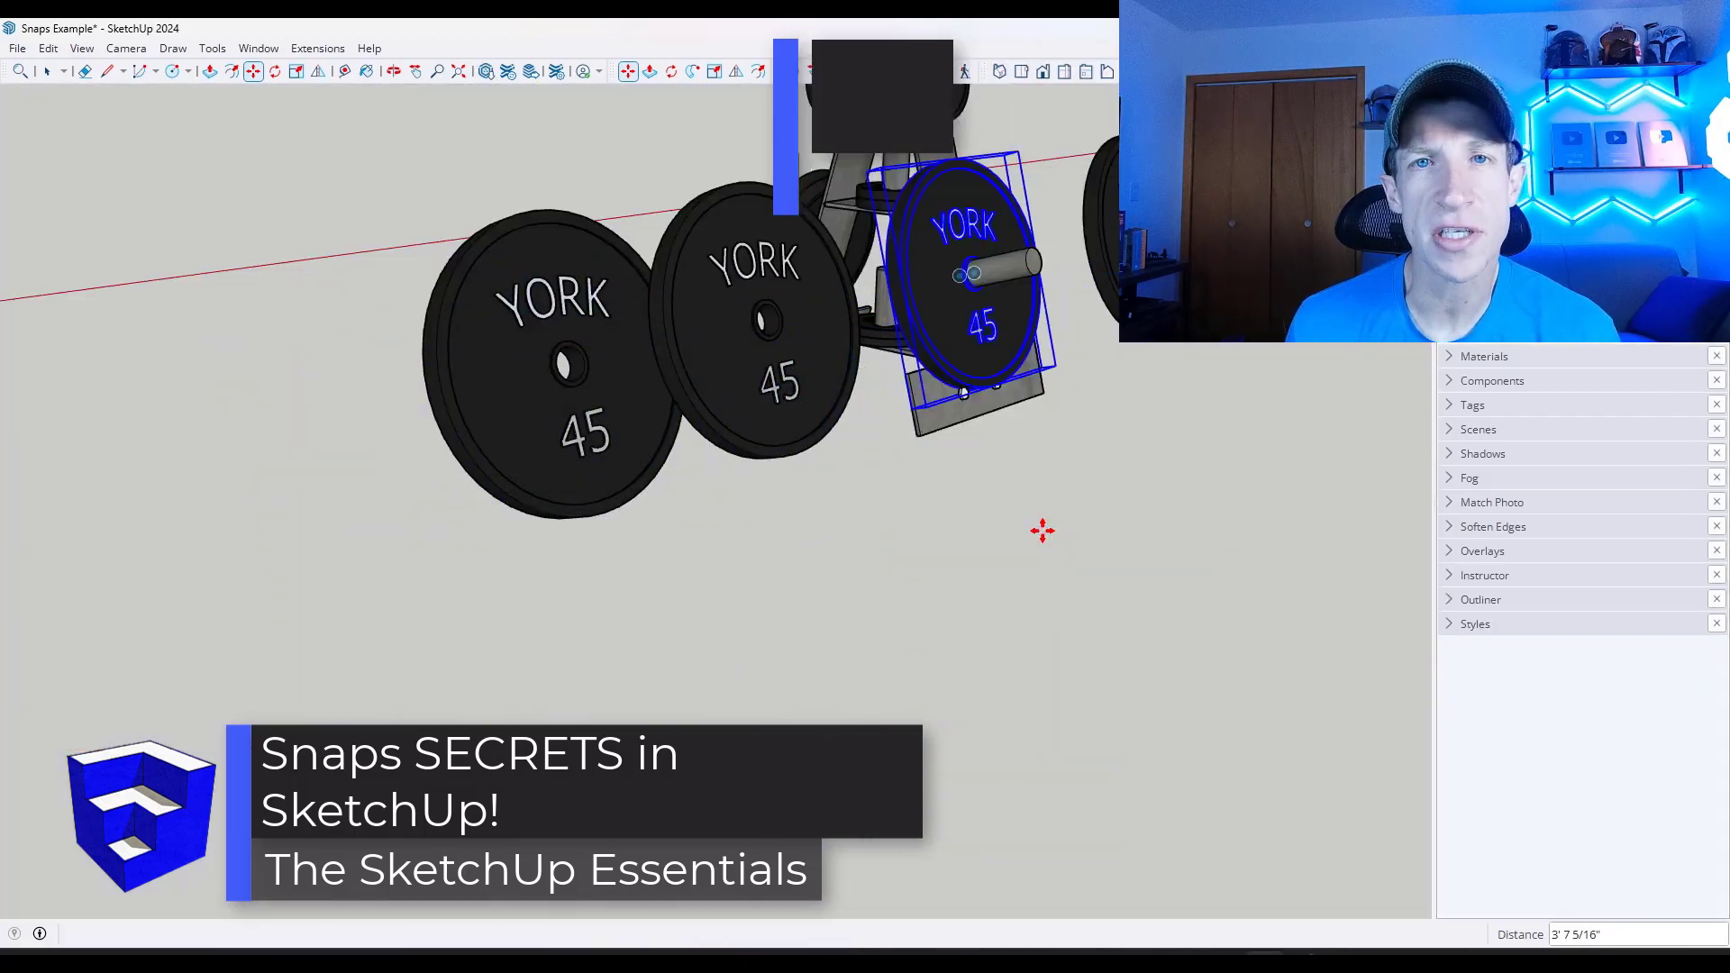
pyautogui.hotkey('ctrl', 'z')
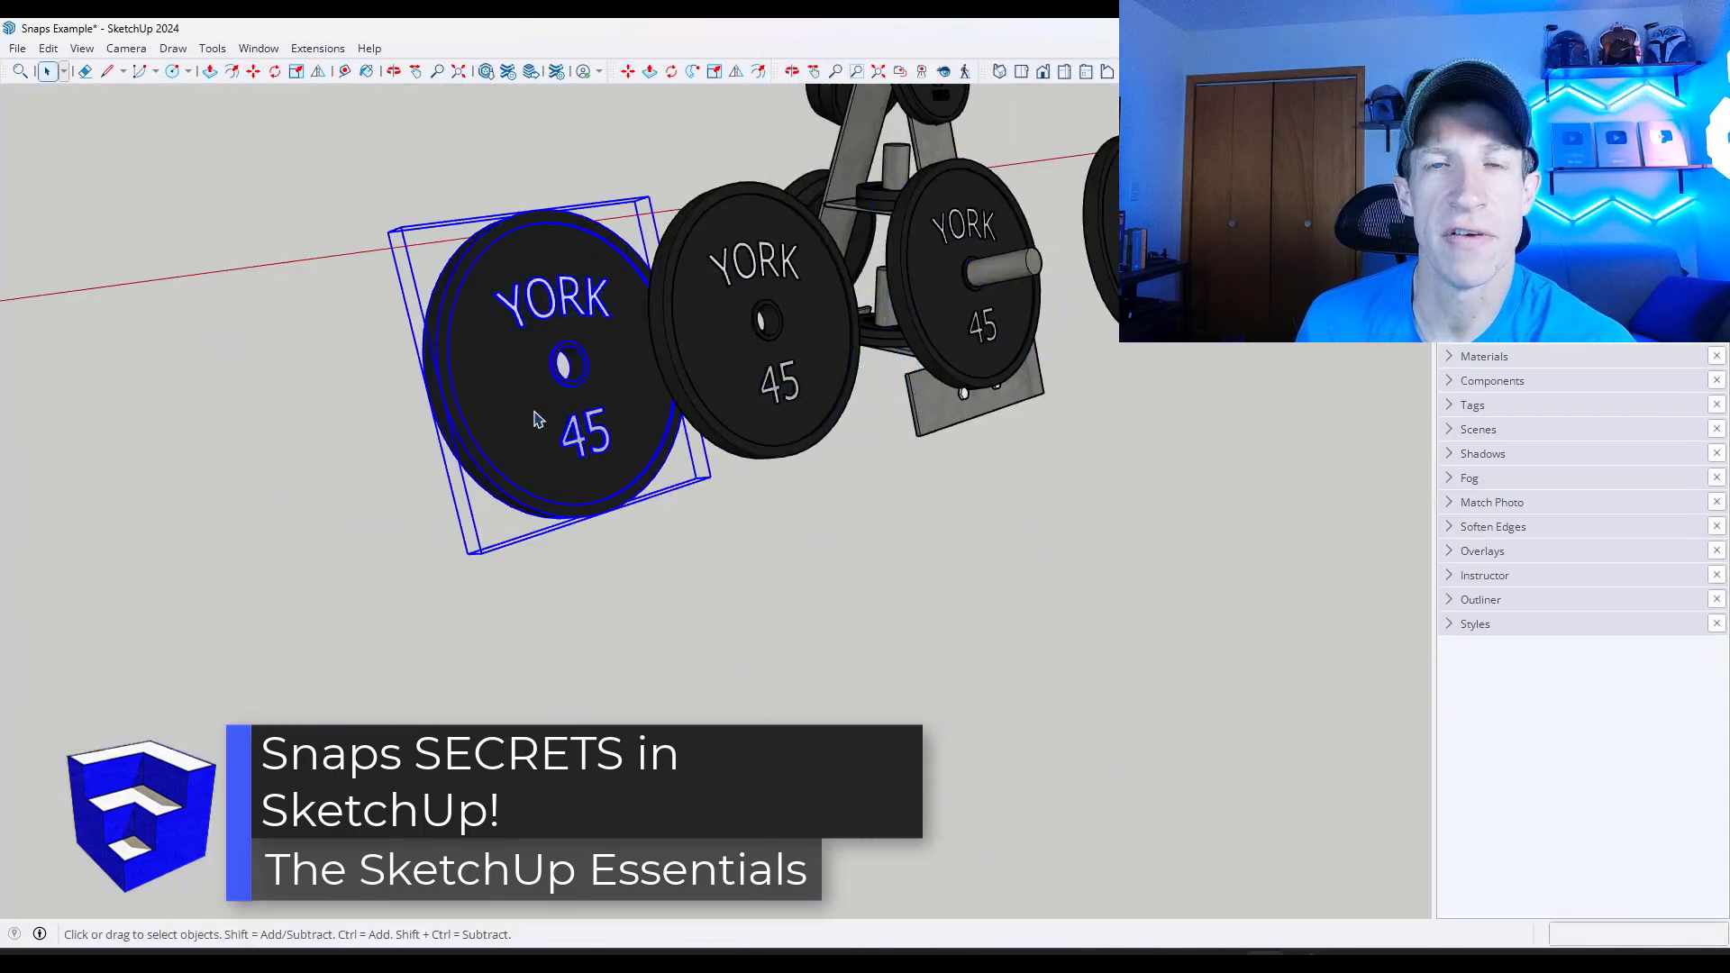
pyautogui.click(551, 368)
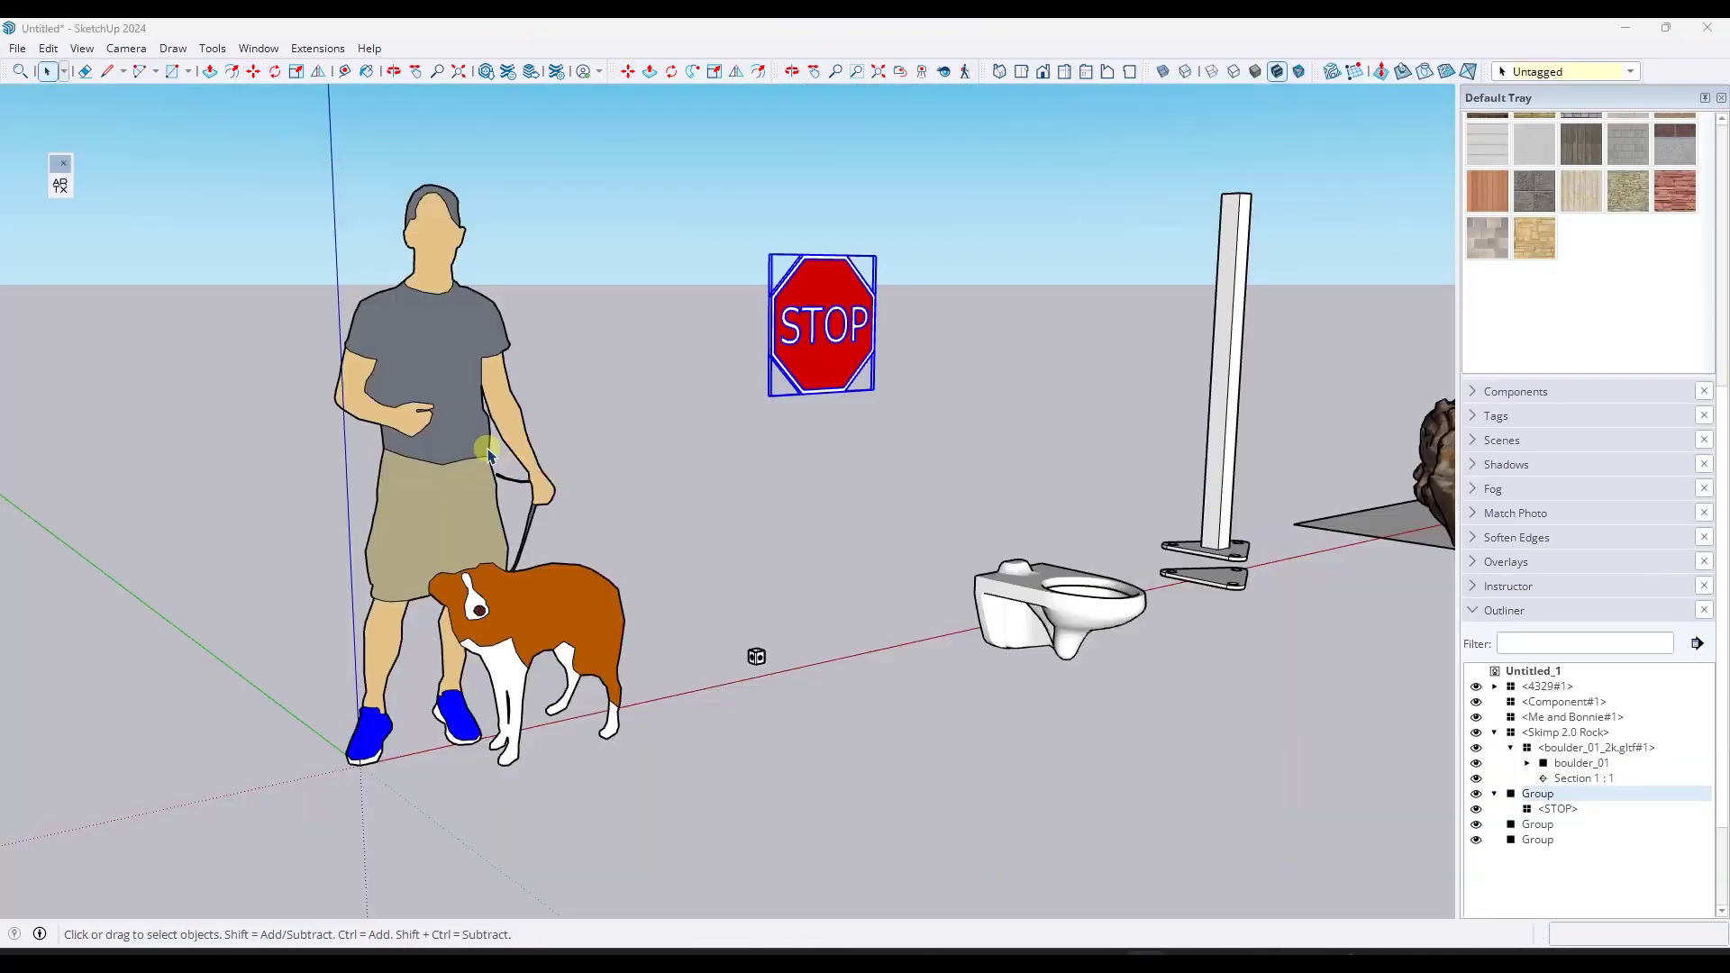
pyautogui.moveTo(505, 443); pyautogui.dragTo(524, 440)
pyautogui.moveTo(524, 439); pyautogui.dragTo(500, 438, button='middle')
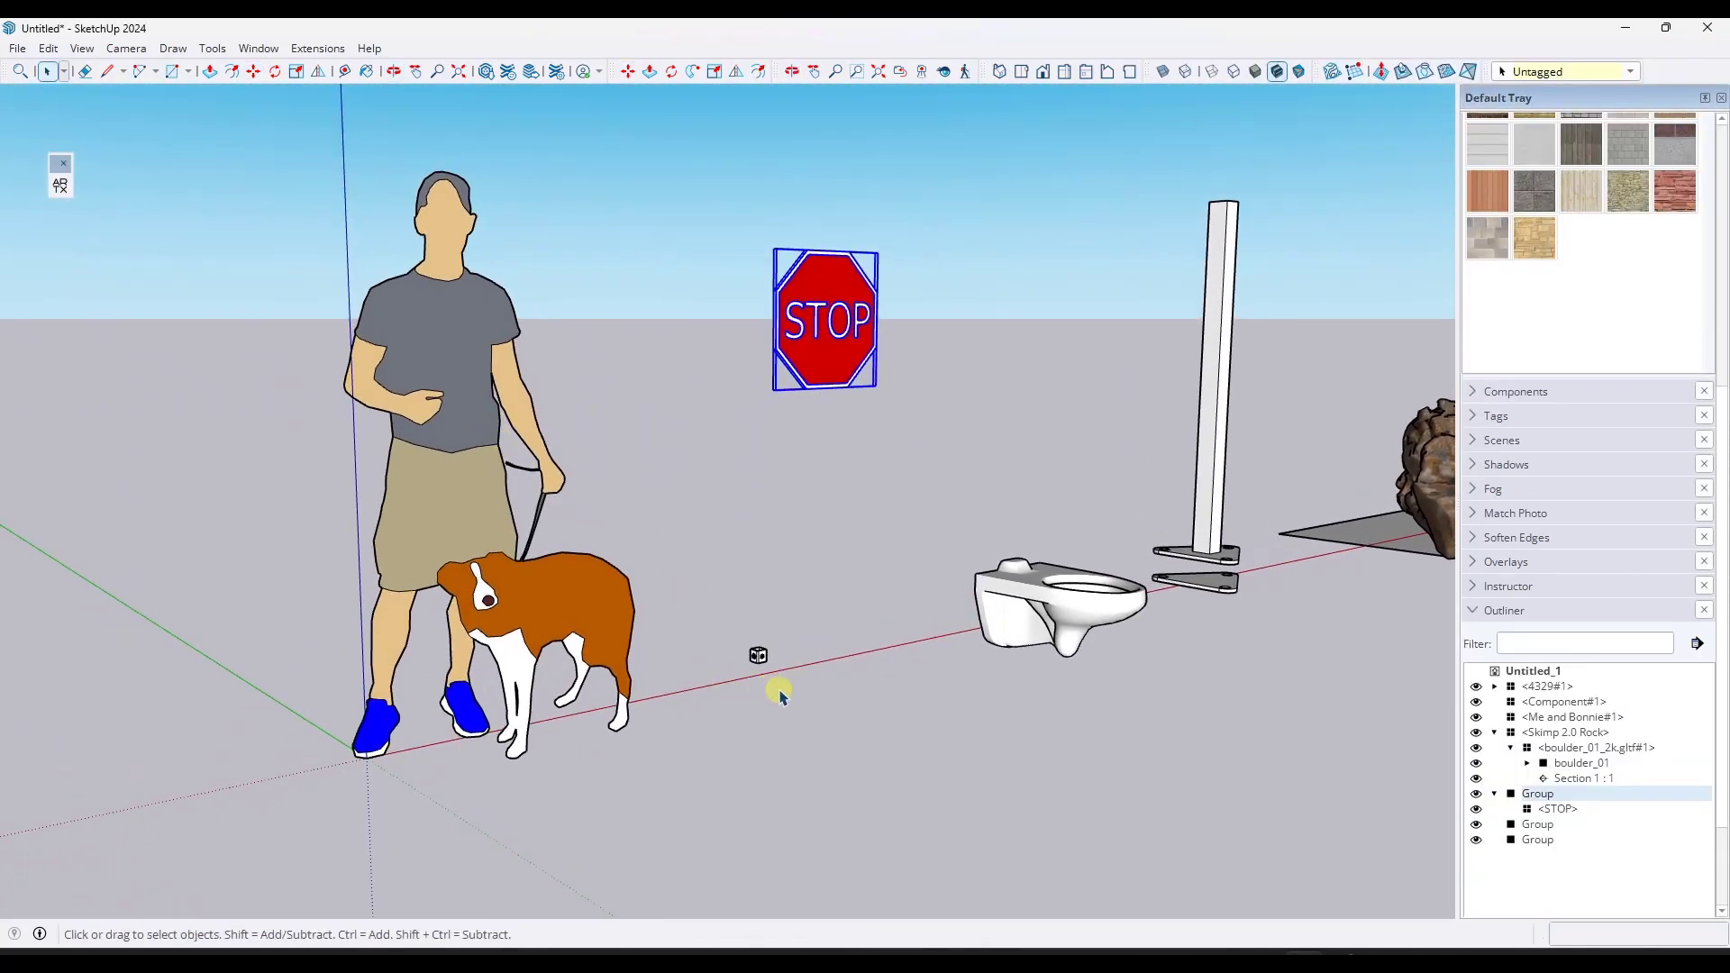
# Zoom in on the small cube and select it
pyautogui.scroll(6, 781, 696)
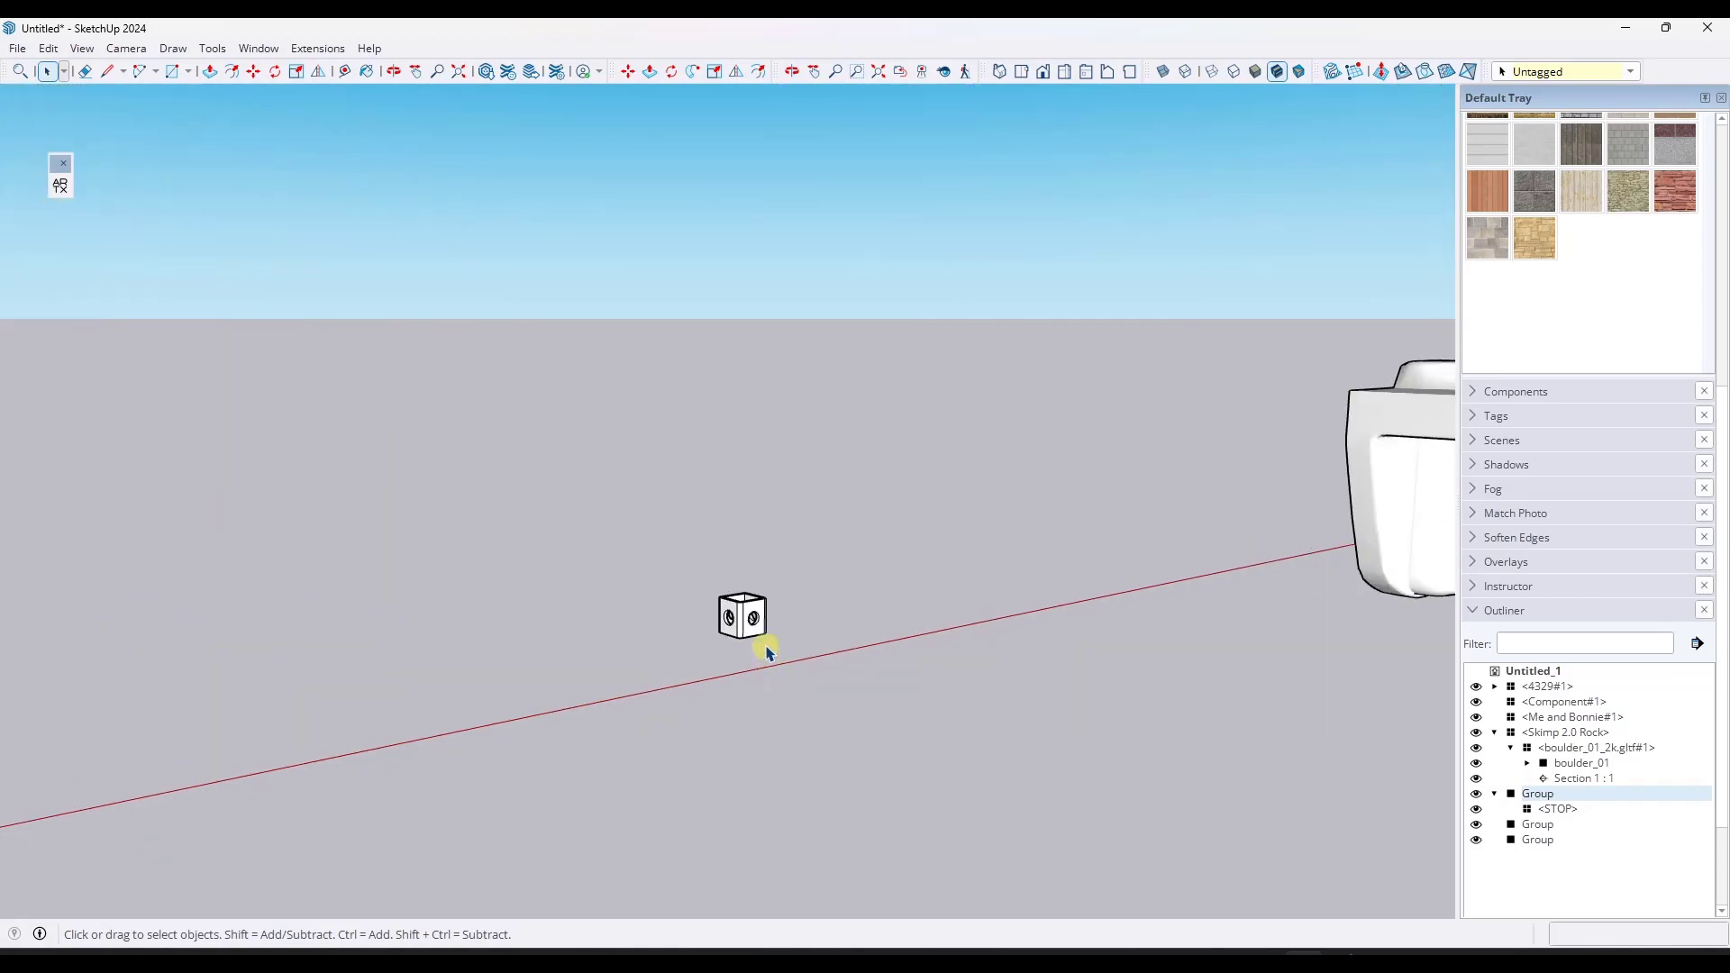
pyautogui.moveTo(781, 647); pyautogui.dragTo(787, 672, button='middle')
pyautogui.click(760, 637)
# Zoom out, orbit around to the stop sign and select its group, ready to move
pyautogui.scroll(5, 734, 622)
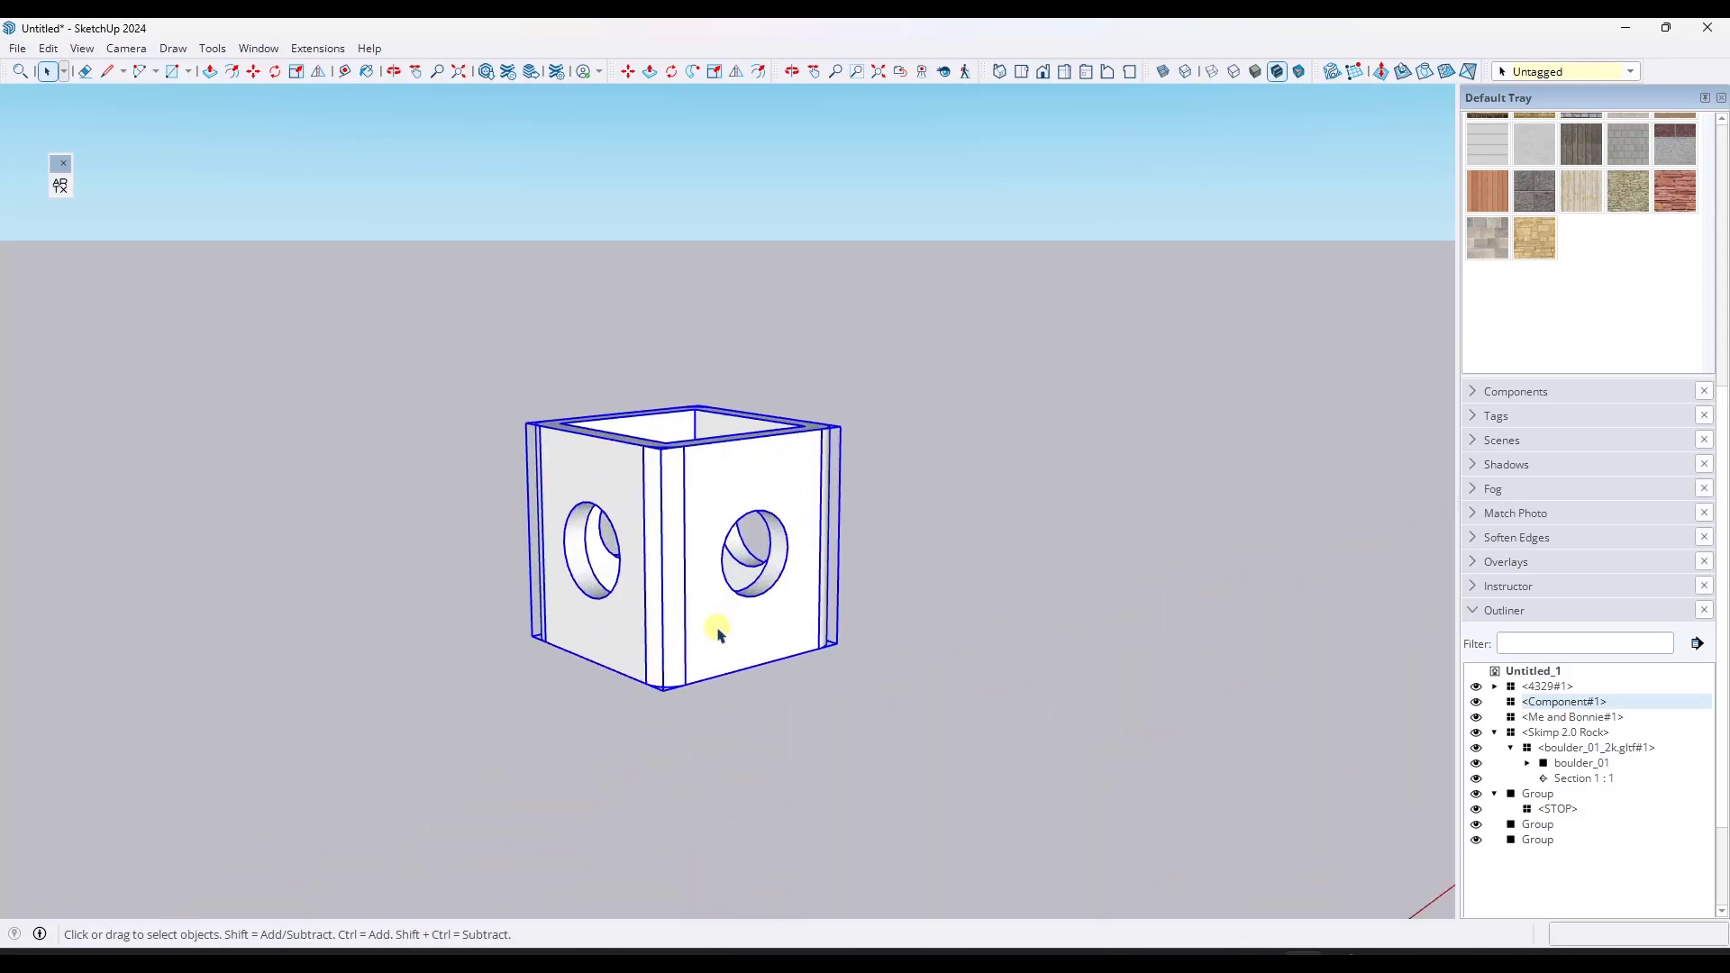
pyautogui.scroll(-10, 720, 635)
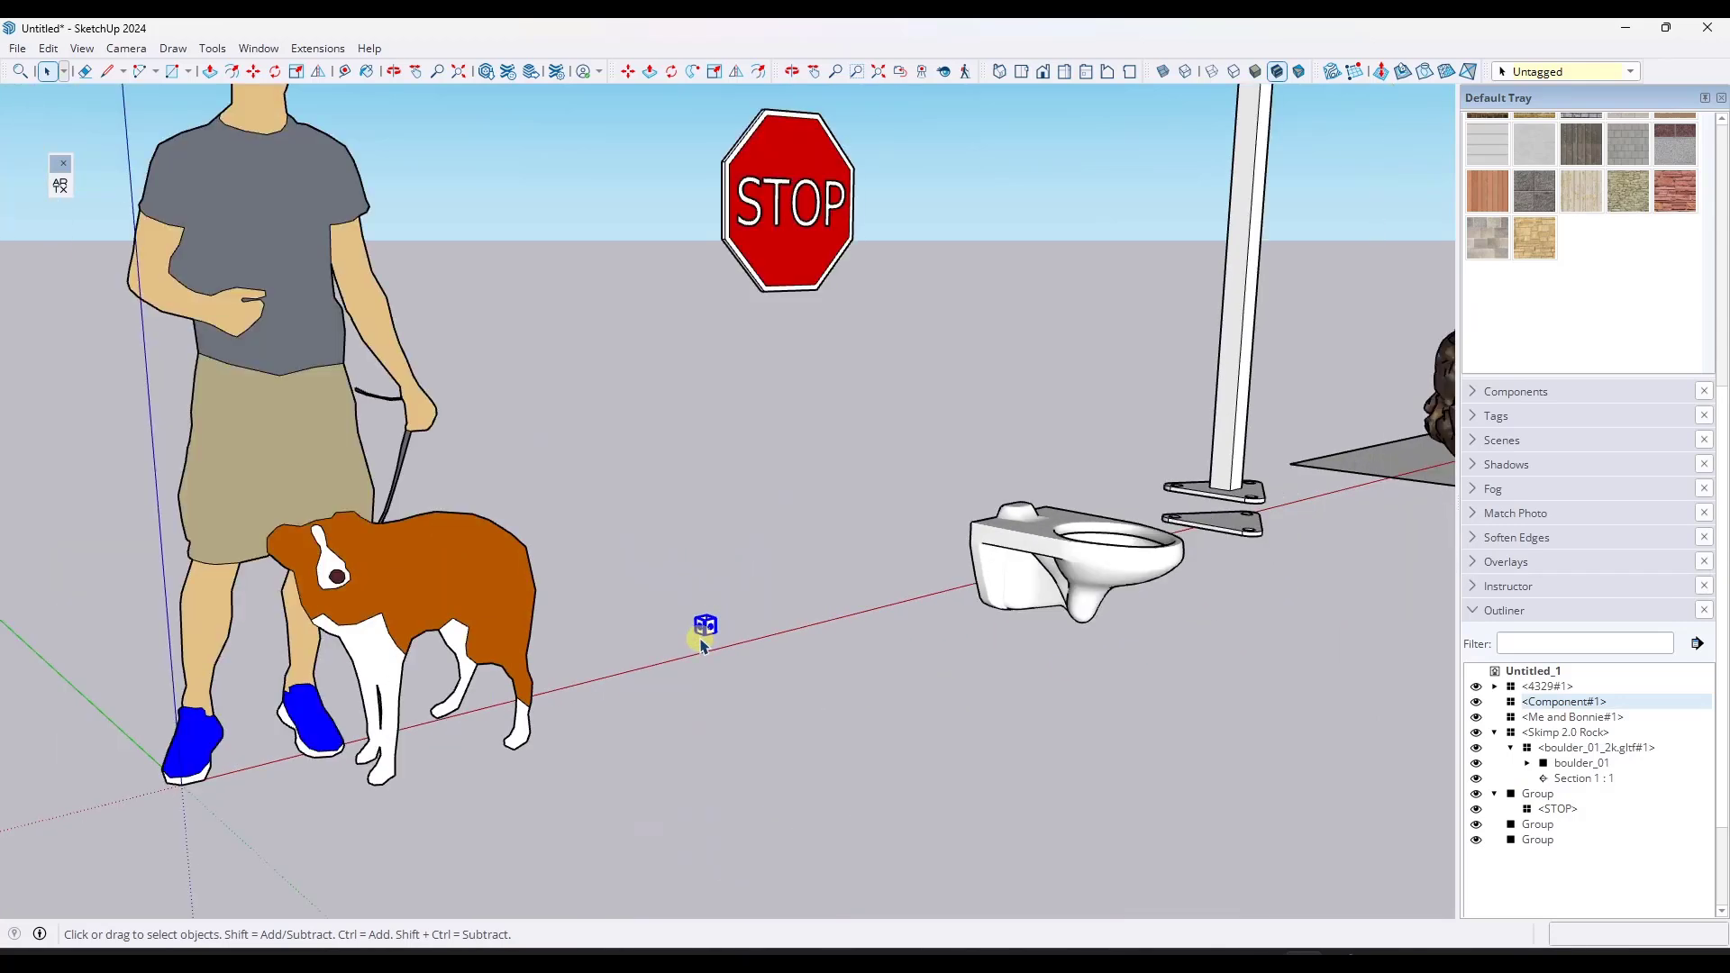
pyautogui.scroll(-3, 703, 646)
pyautogui.moveTo(649, 529); pyautogui.dragTo(996, 240, button='middle')
pyautogui.click(962, 278)
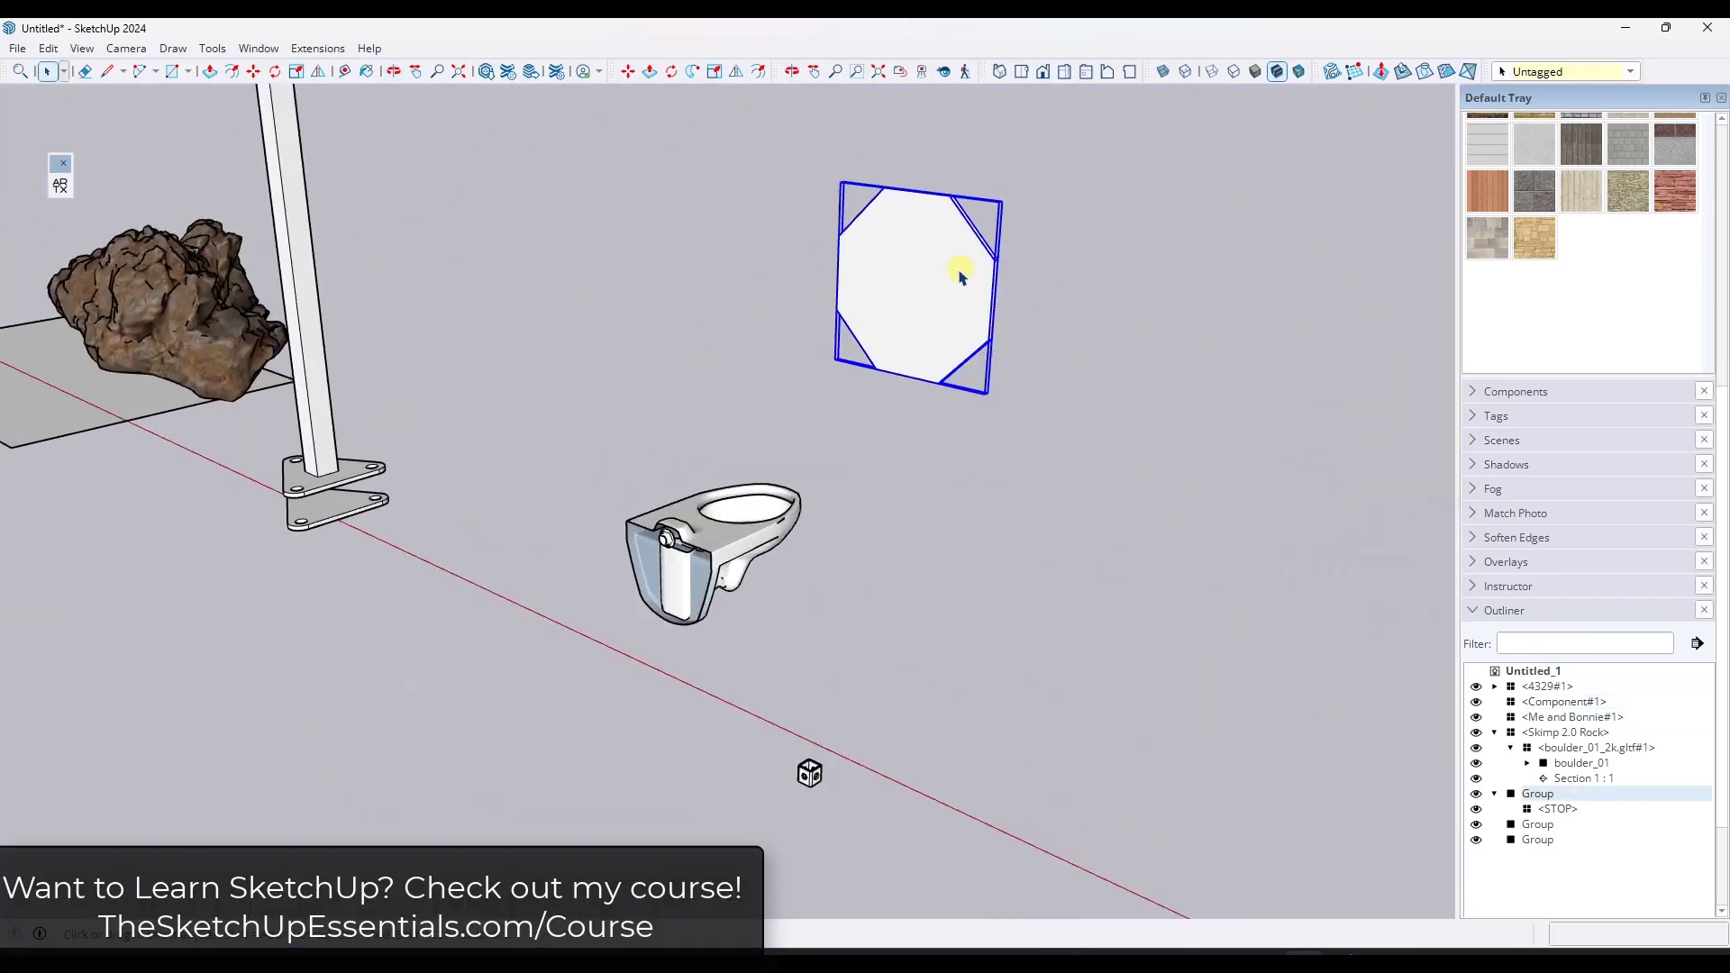
pyautogui.scroll(3, 962, 277)
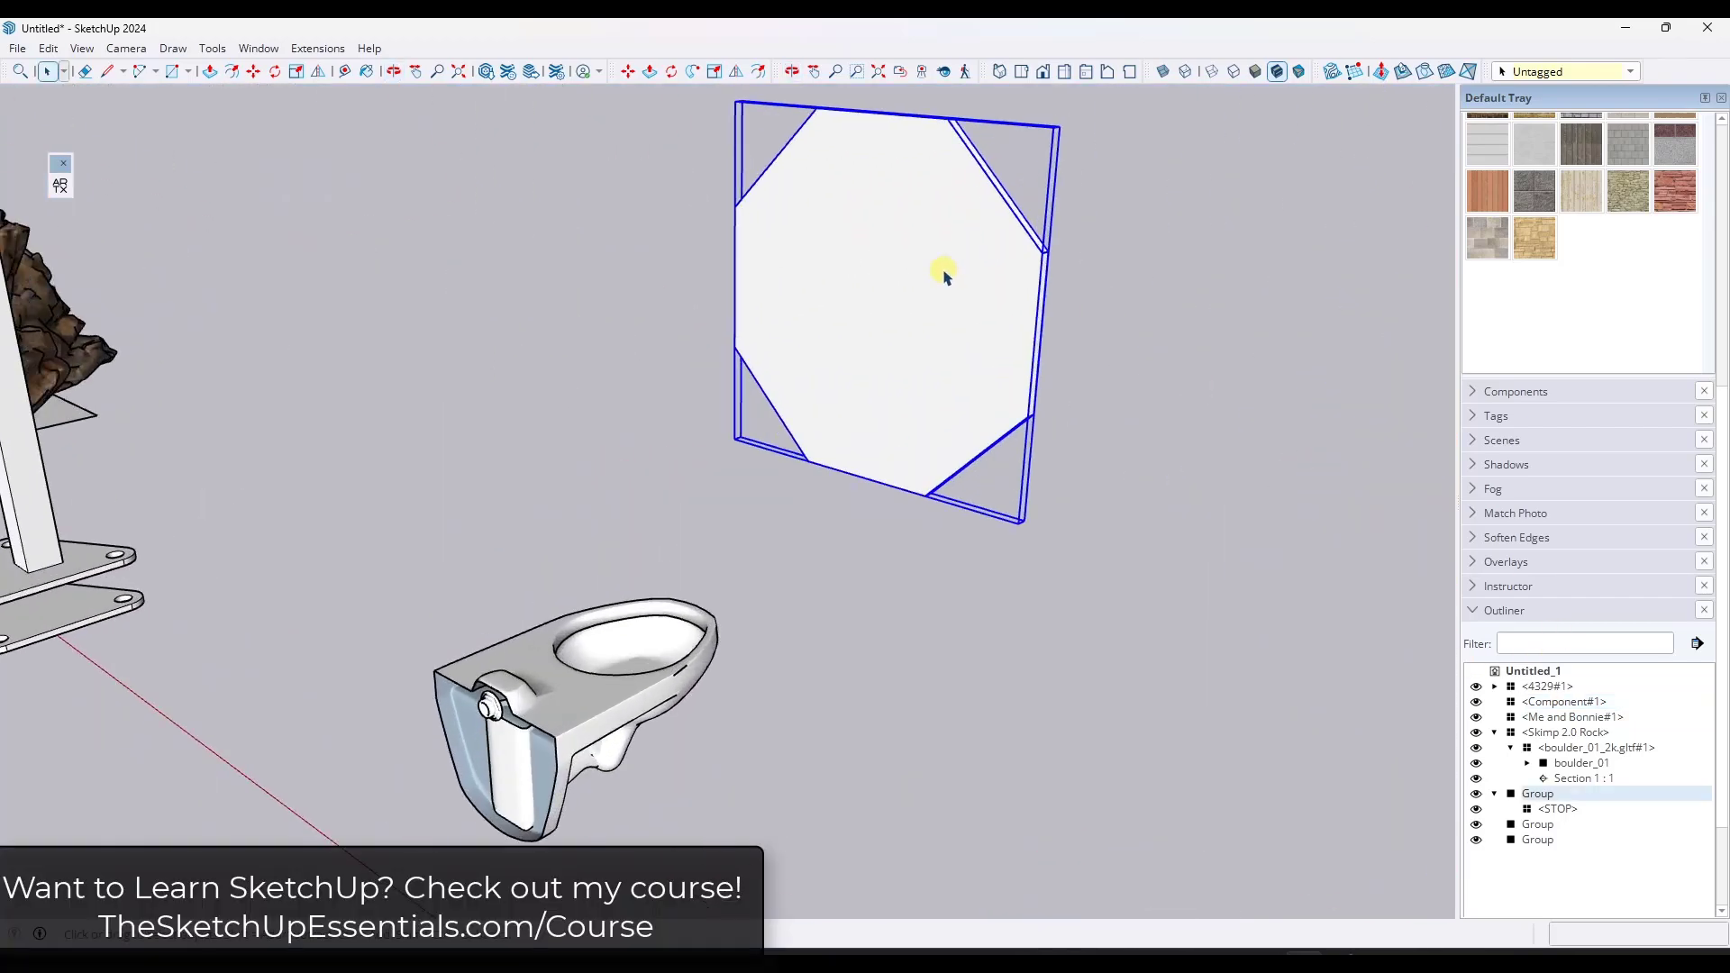
pyautogui.press('m')
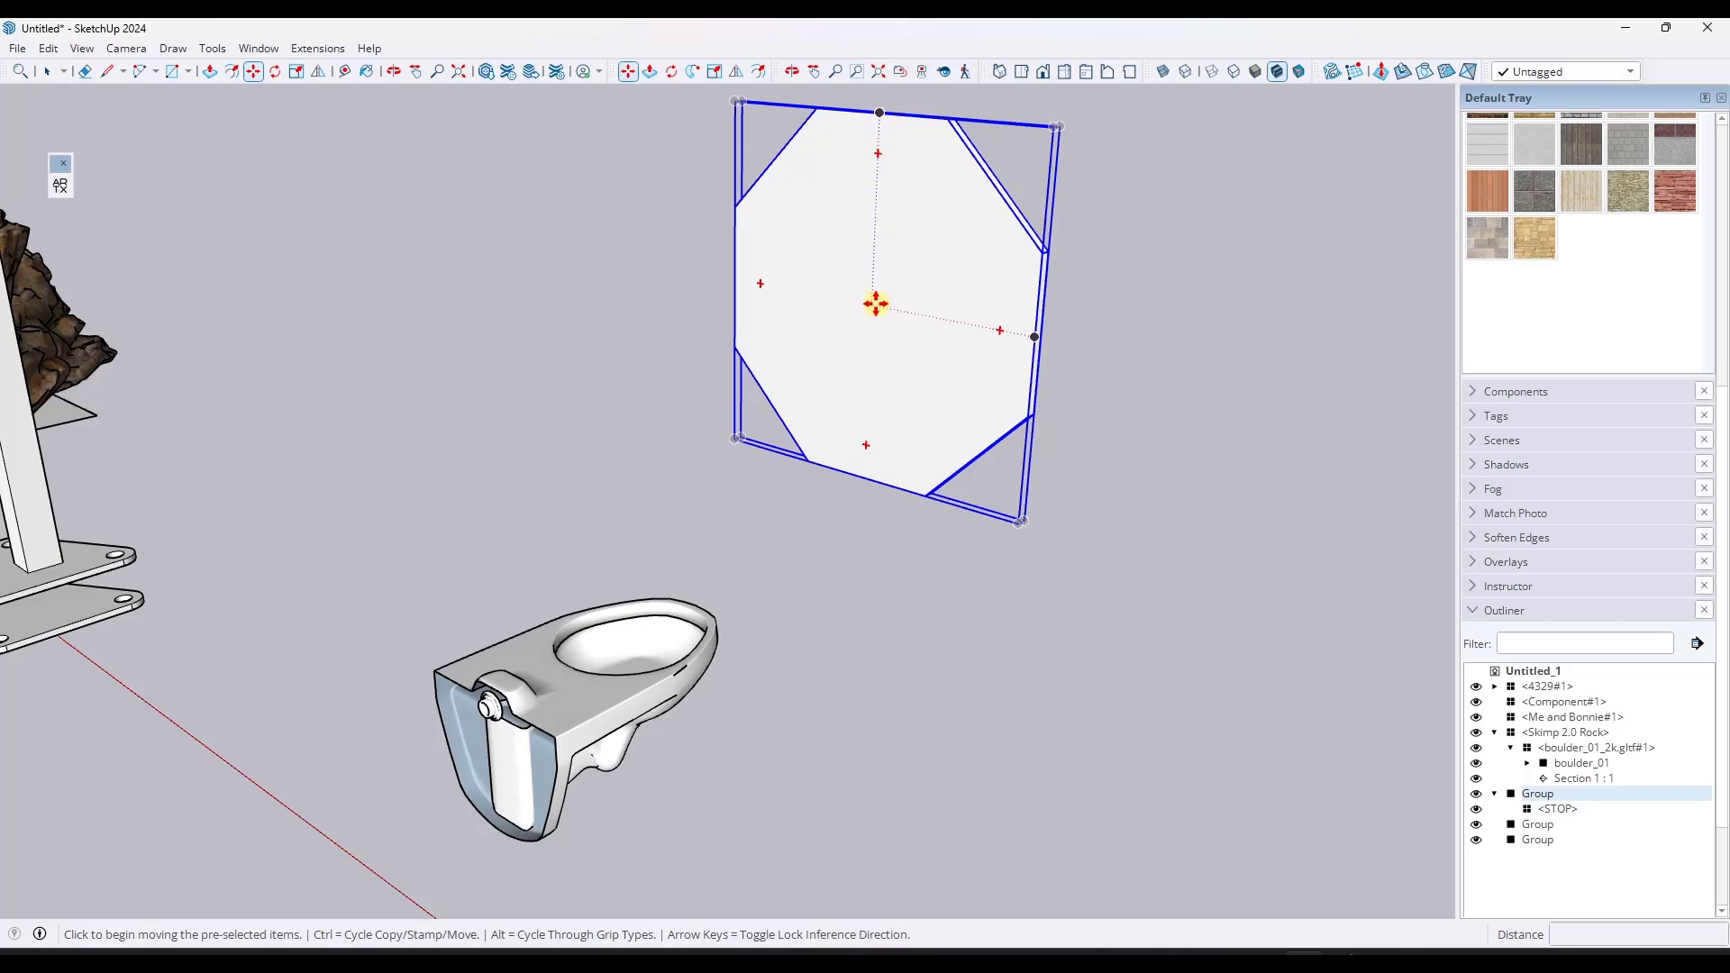
# Return to Select, orbit and zoom to the octagon panel, and enter the stop sign group
pyautogui.press('space')
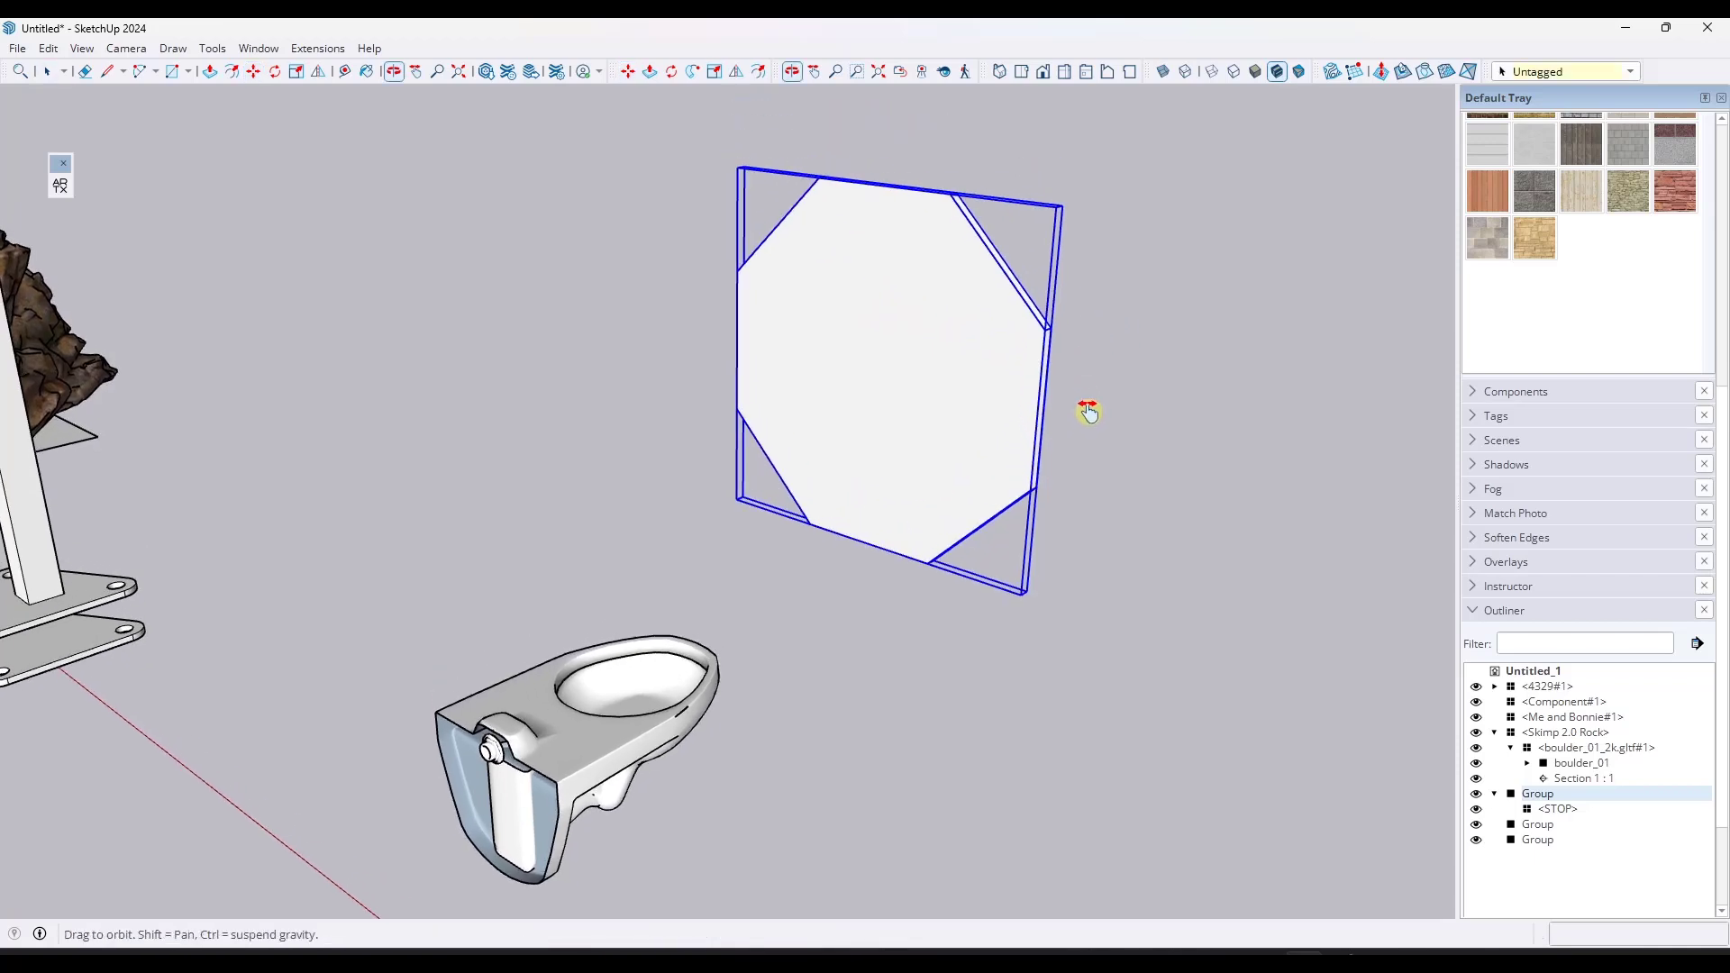
pyautogui.moveTo(1136, 414)
pyautogui.mouseDown(button='middle')
pyautogui.moveTo(1174, 390)
pyautogui.moveTo(1133, 390)
pyautogui.mouseUp(button='middle')
pyautogui.scroll(5, 1132, 390)
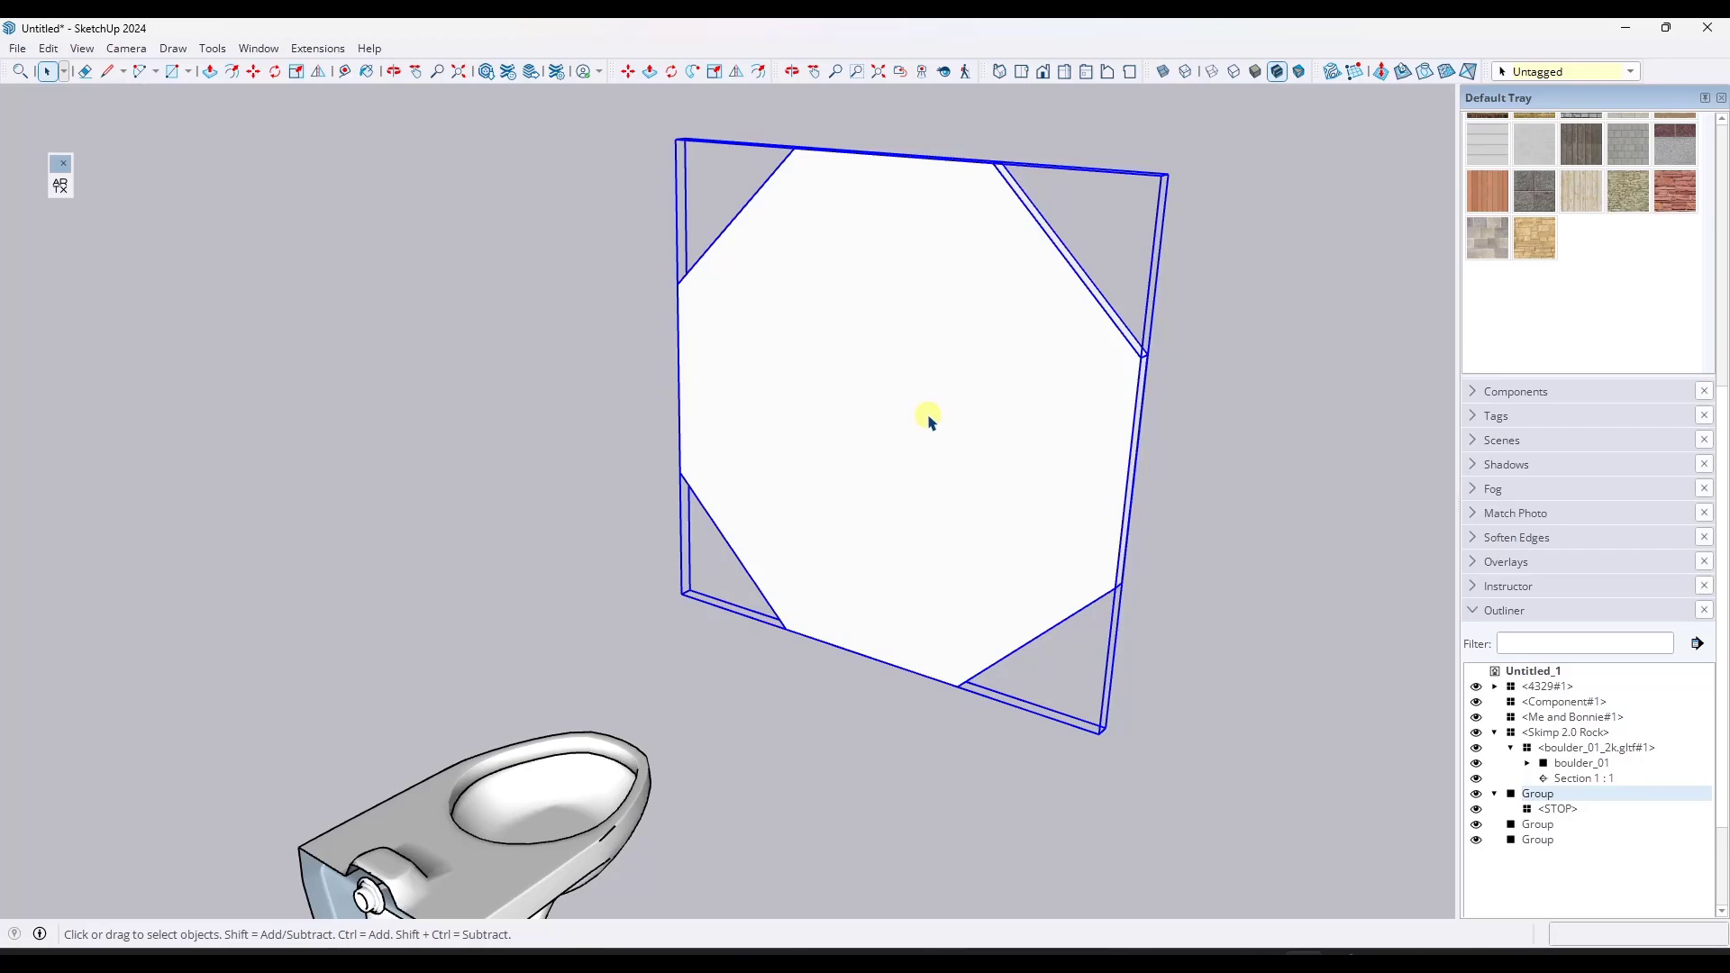
pyautogui.doubleClick(998, 422)
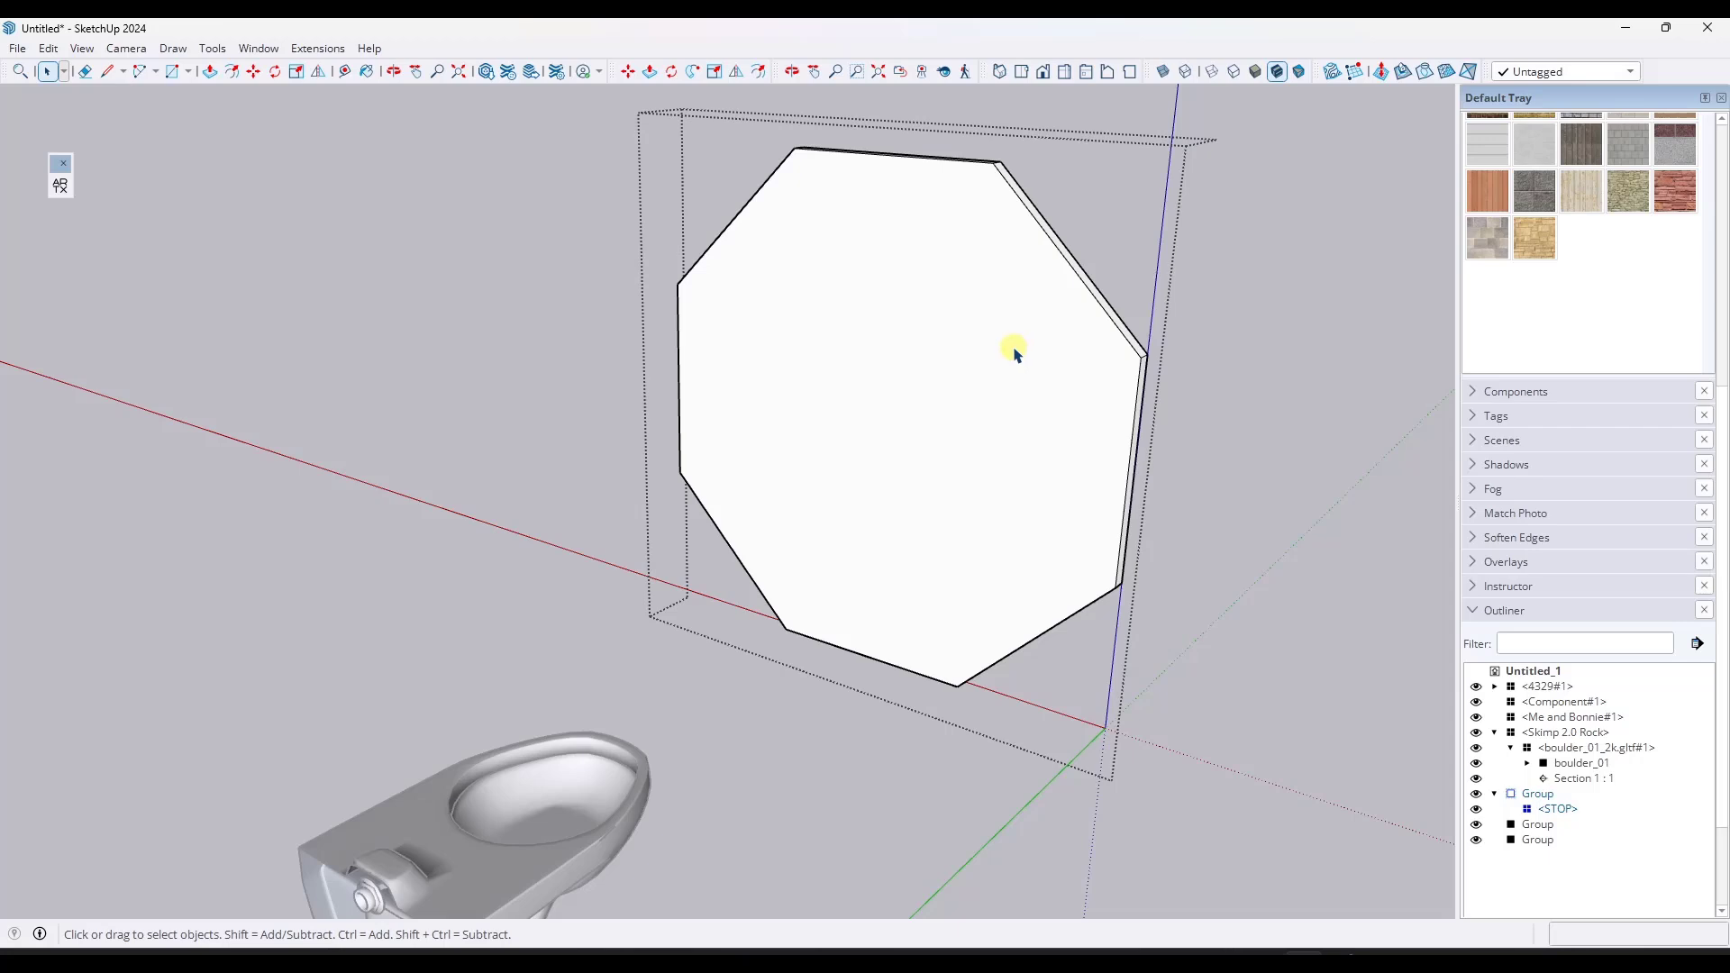
# Add a snap point at the octagon face's centre, pointing upward at 0.0 angle
pyautogui.rightClick(930, 377)
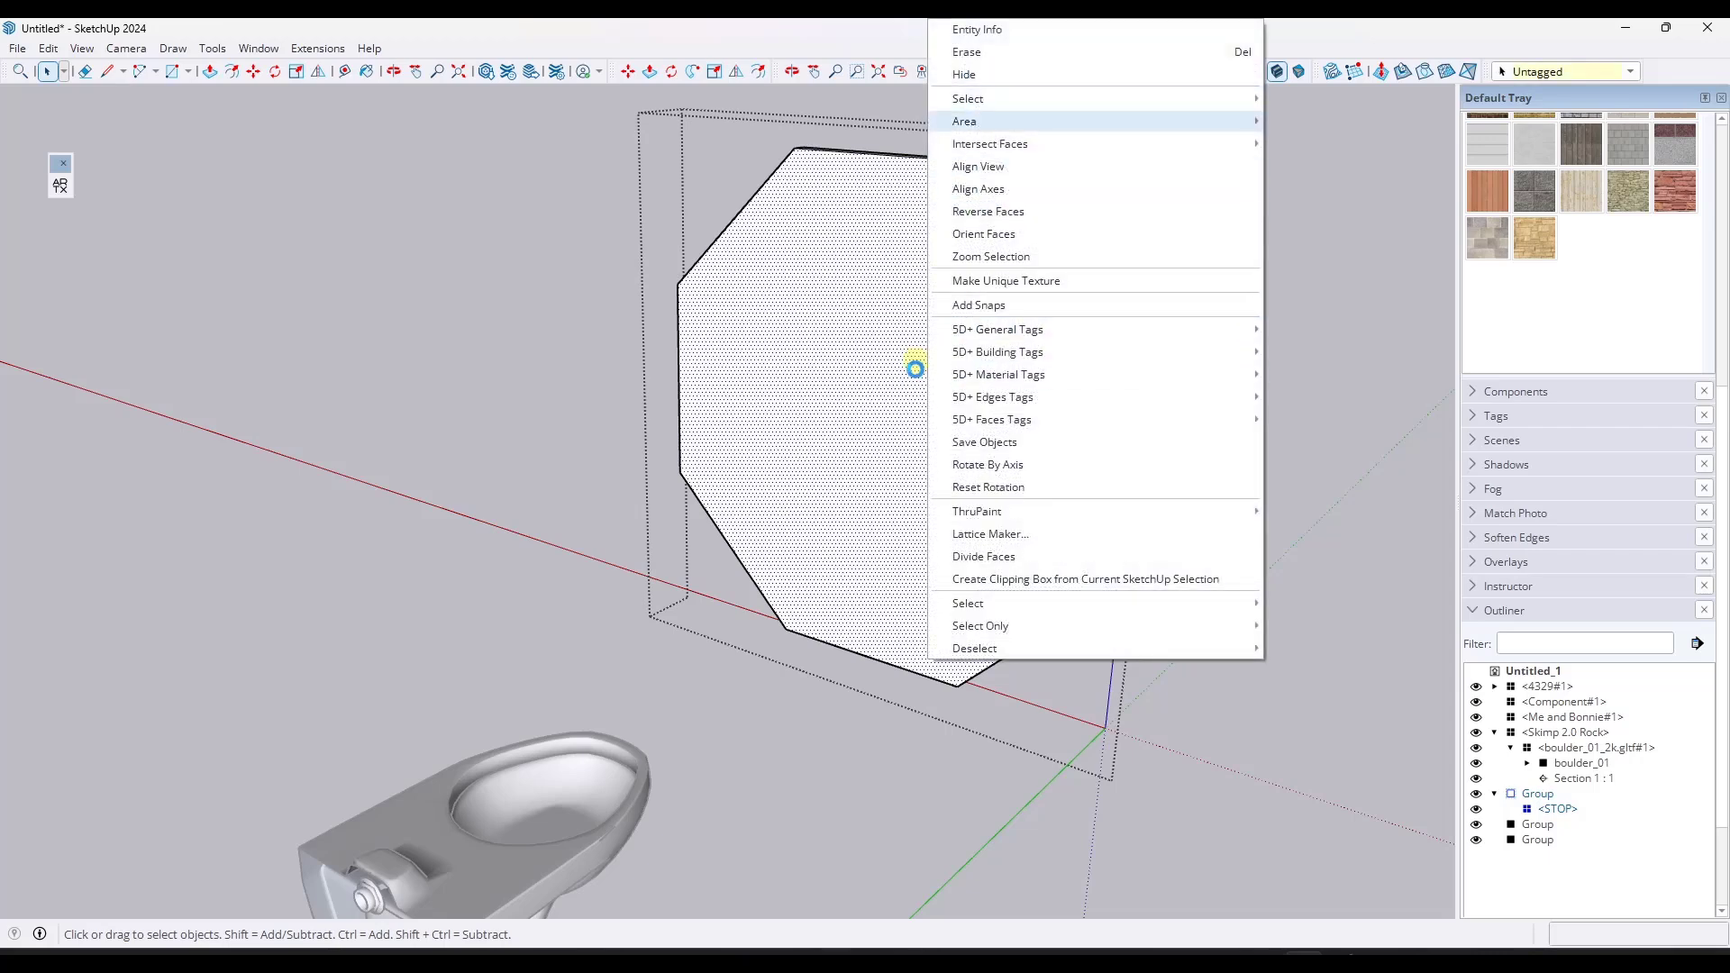
pyautogui.click(895, 465)
pyautogui.rightClick(1001, 326)
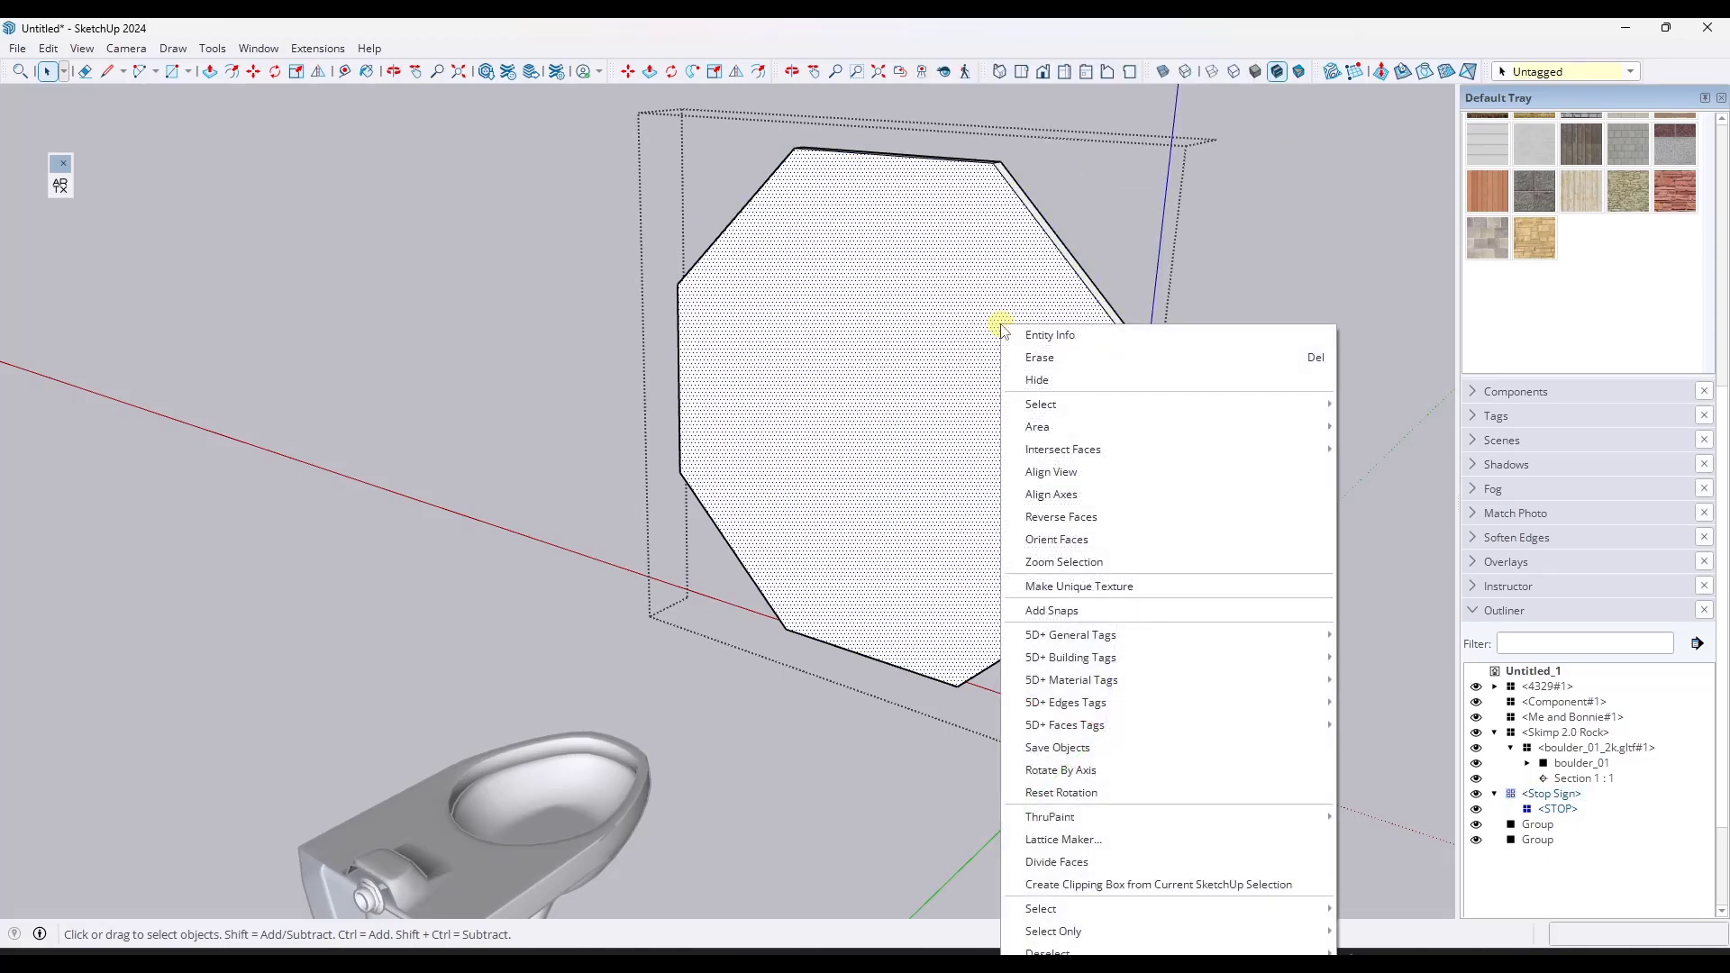
pyautogui.click(1062, 610)
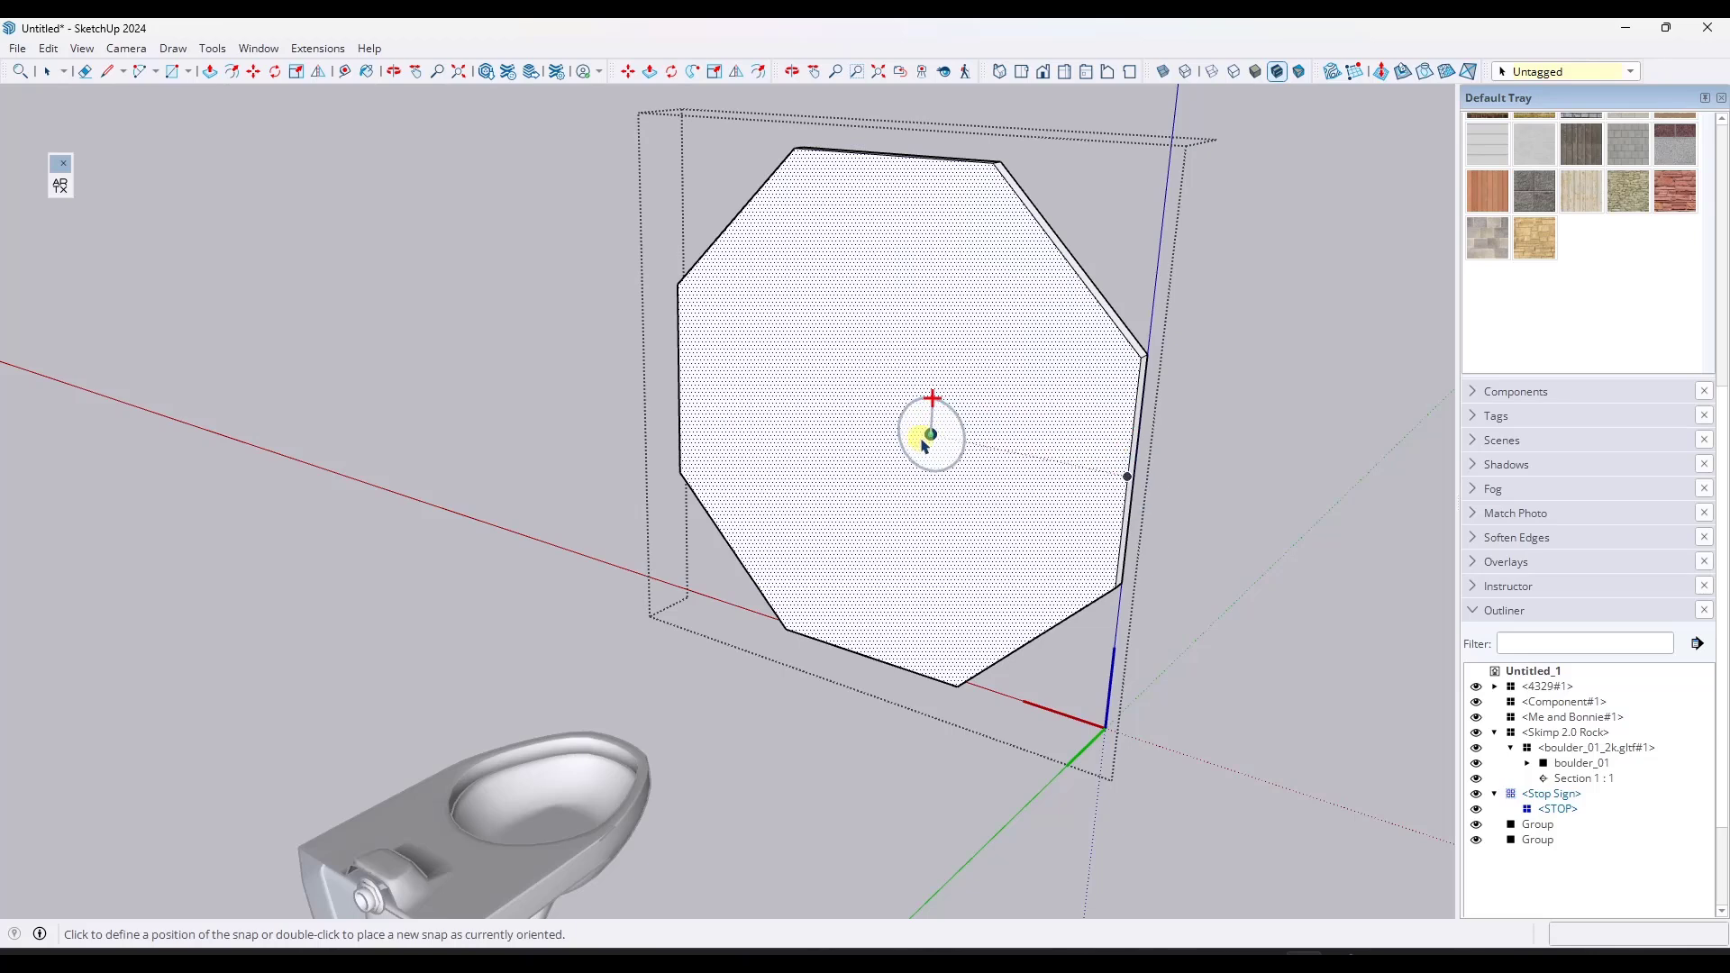
pyautogui.click(874, 431)
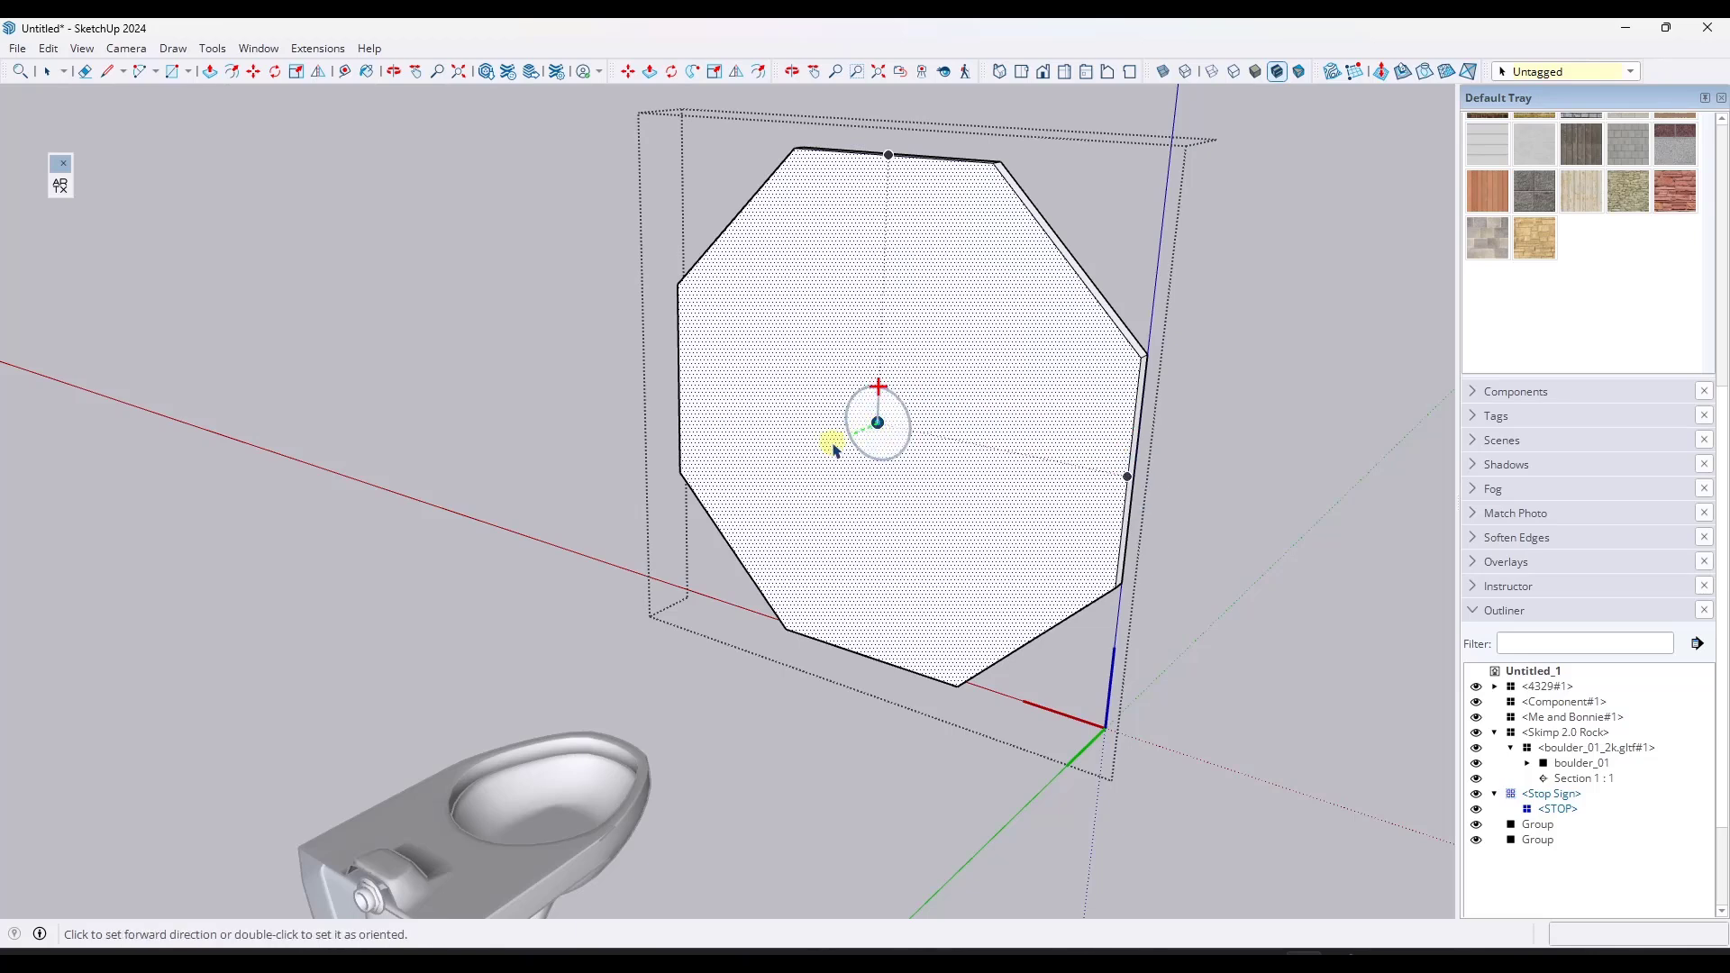
pyautogui.click(753, 493)
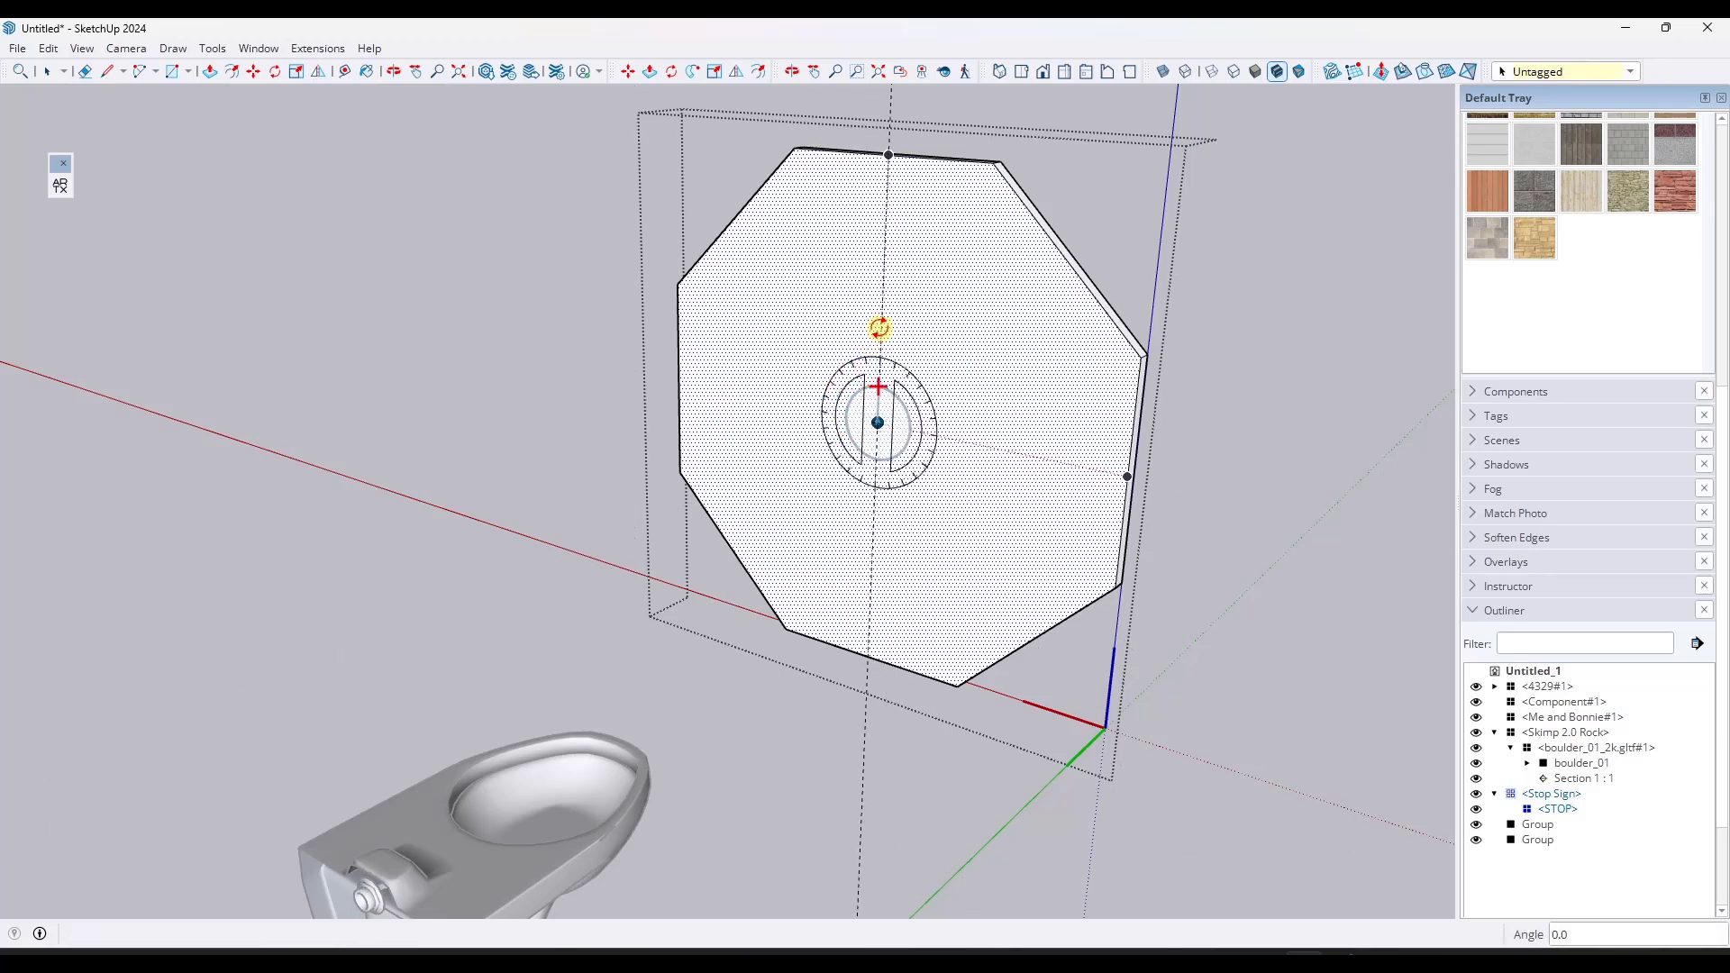
pyautogui.click(888, 265)
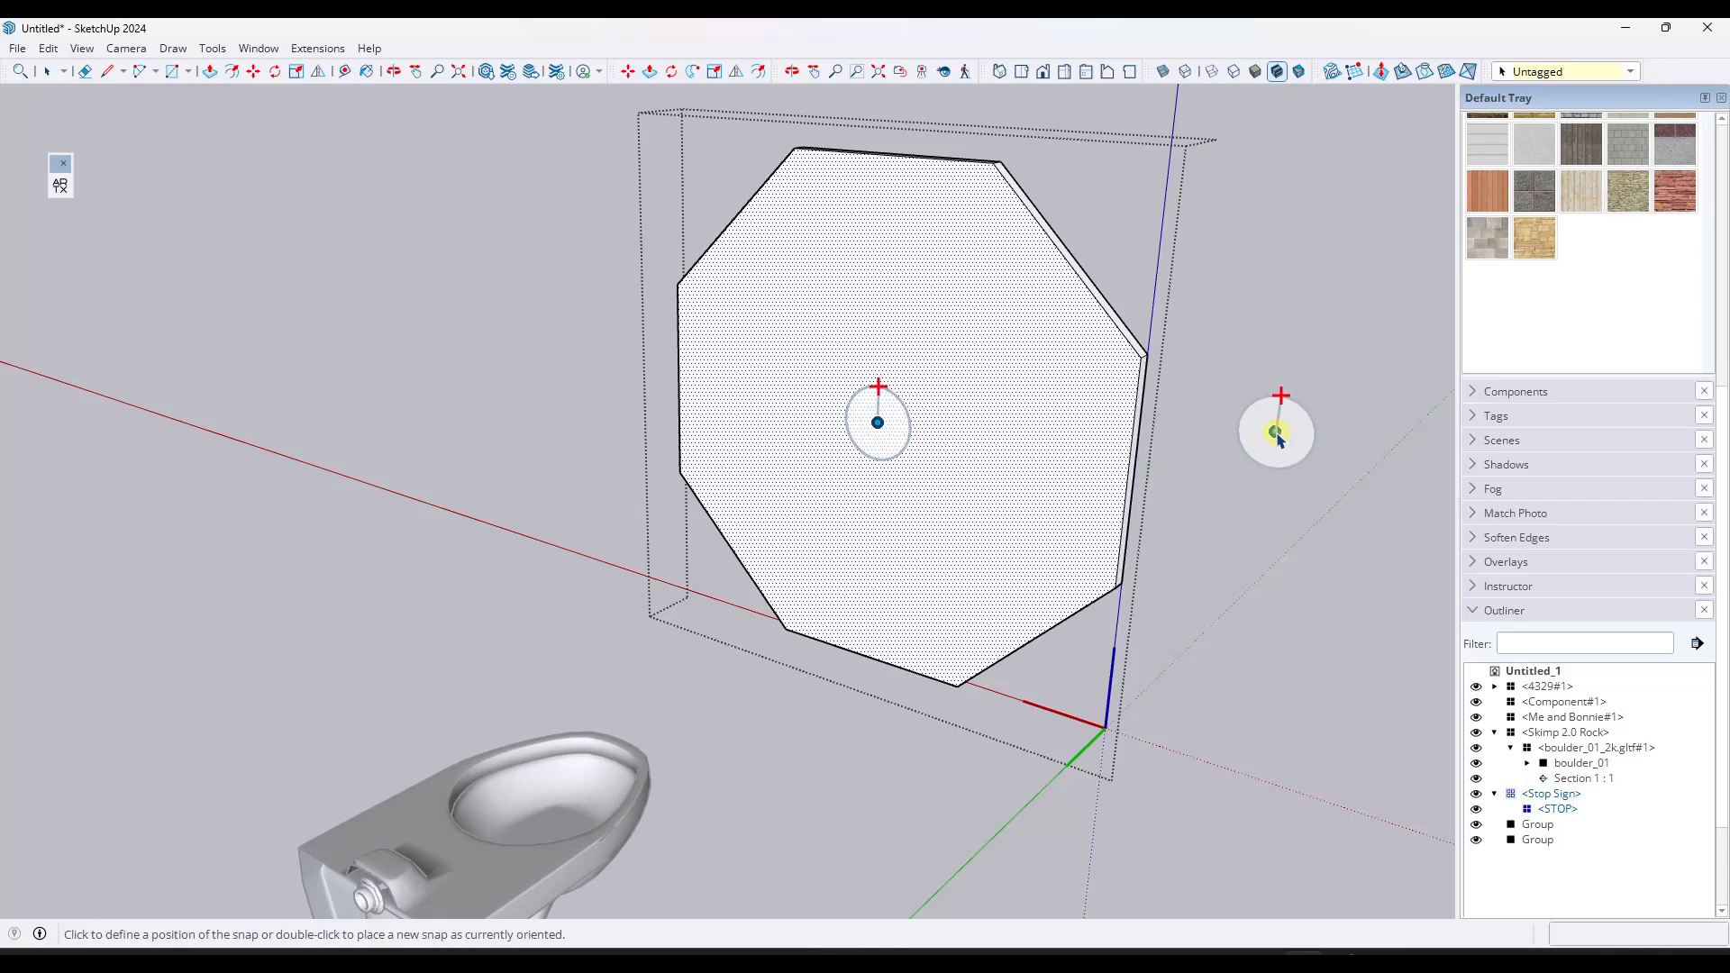
# Orbit to the STOP side and close the stop sign group
pyautogui.press('space')
pyautogui.moveTo(1255, 448); pyautogui.dragTo(573, 396, button='middle')
pyautogui.scroll(-4, 741, 405)
pyautogui.click(1057, 408)
pyautogui.scroll(-4, 842, 425)
pyautogui.scroll(4, 569, 393)
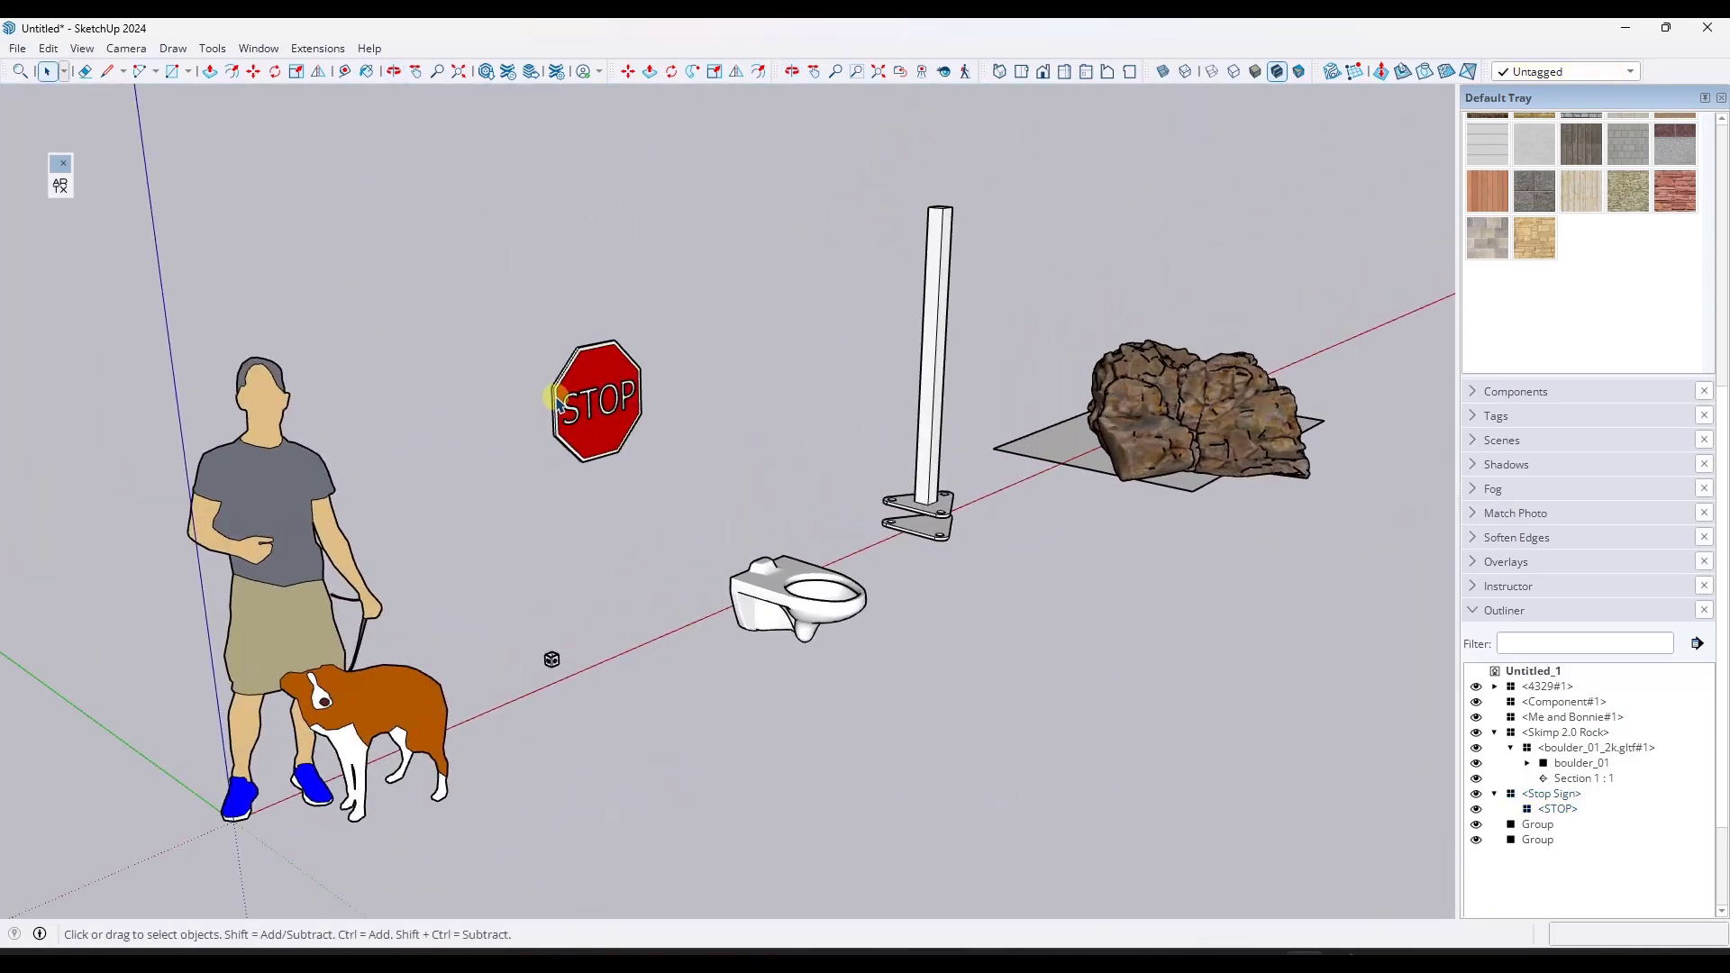
# Try moving the sign by its new snap point toward the post, then cancel the move
pyautogui.click(569, 395)
pyautogui.click(692, 346)
pyautogui.press('m')
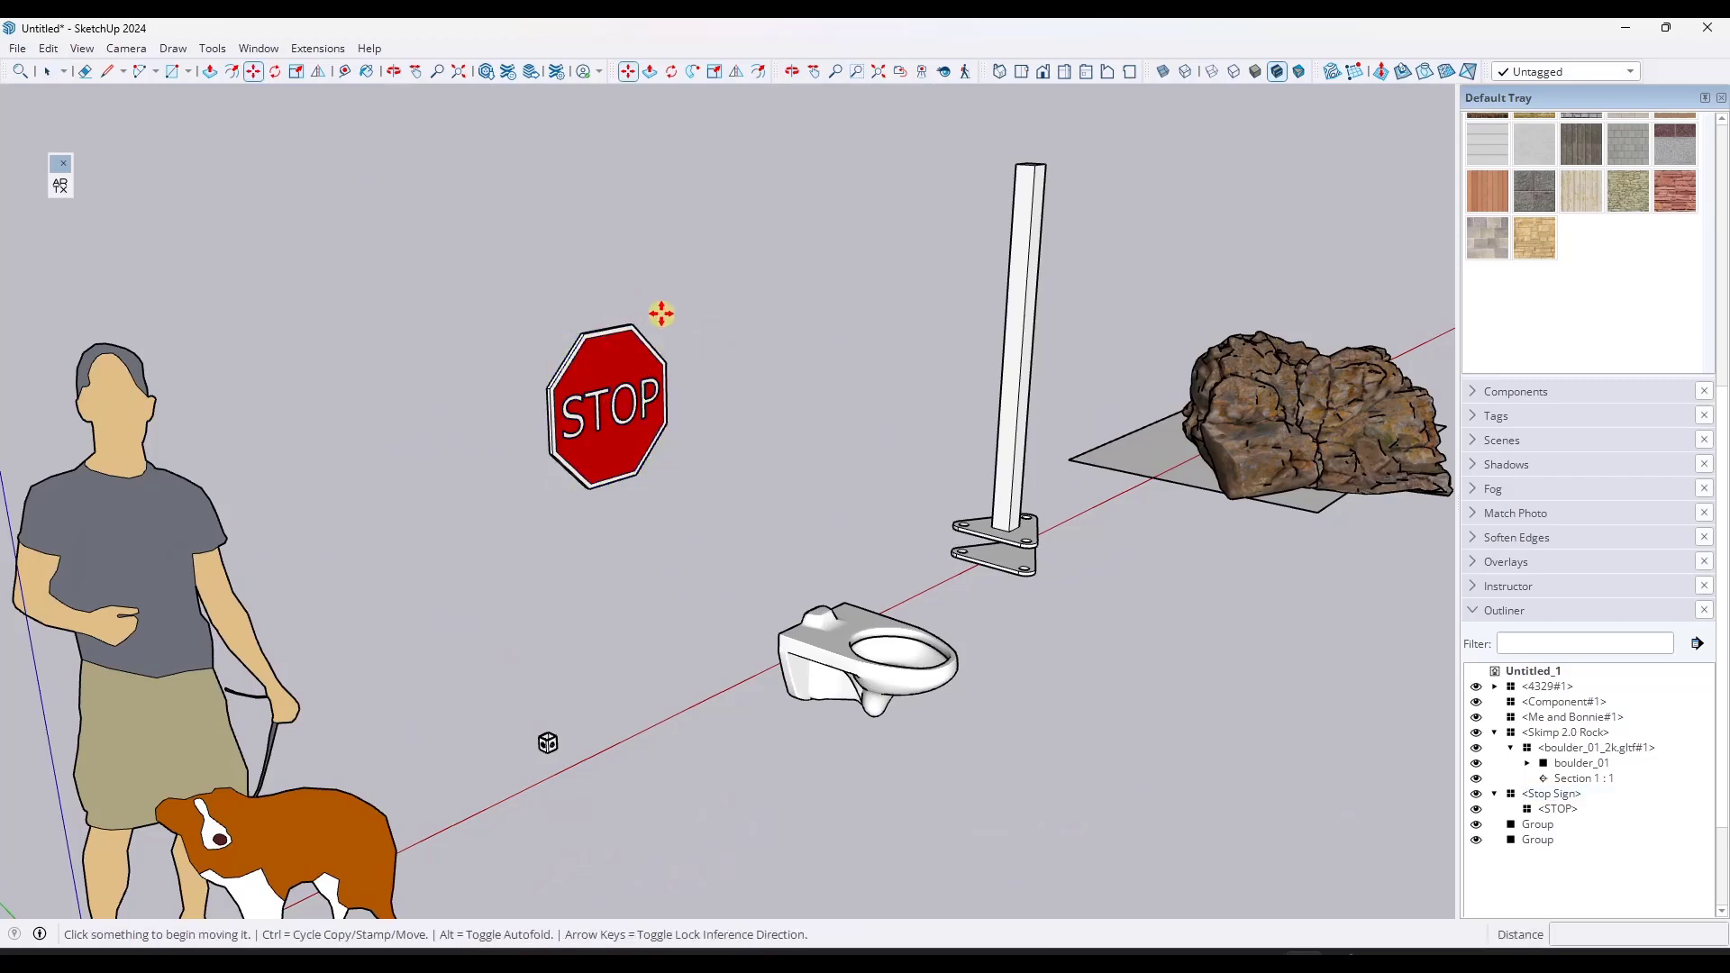
pyautogui.click(609, 405)
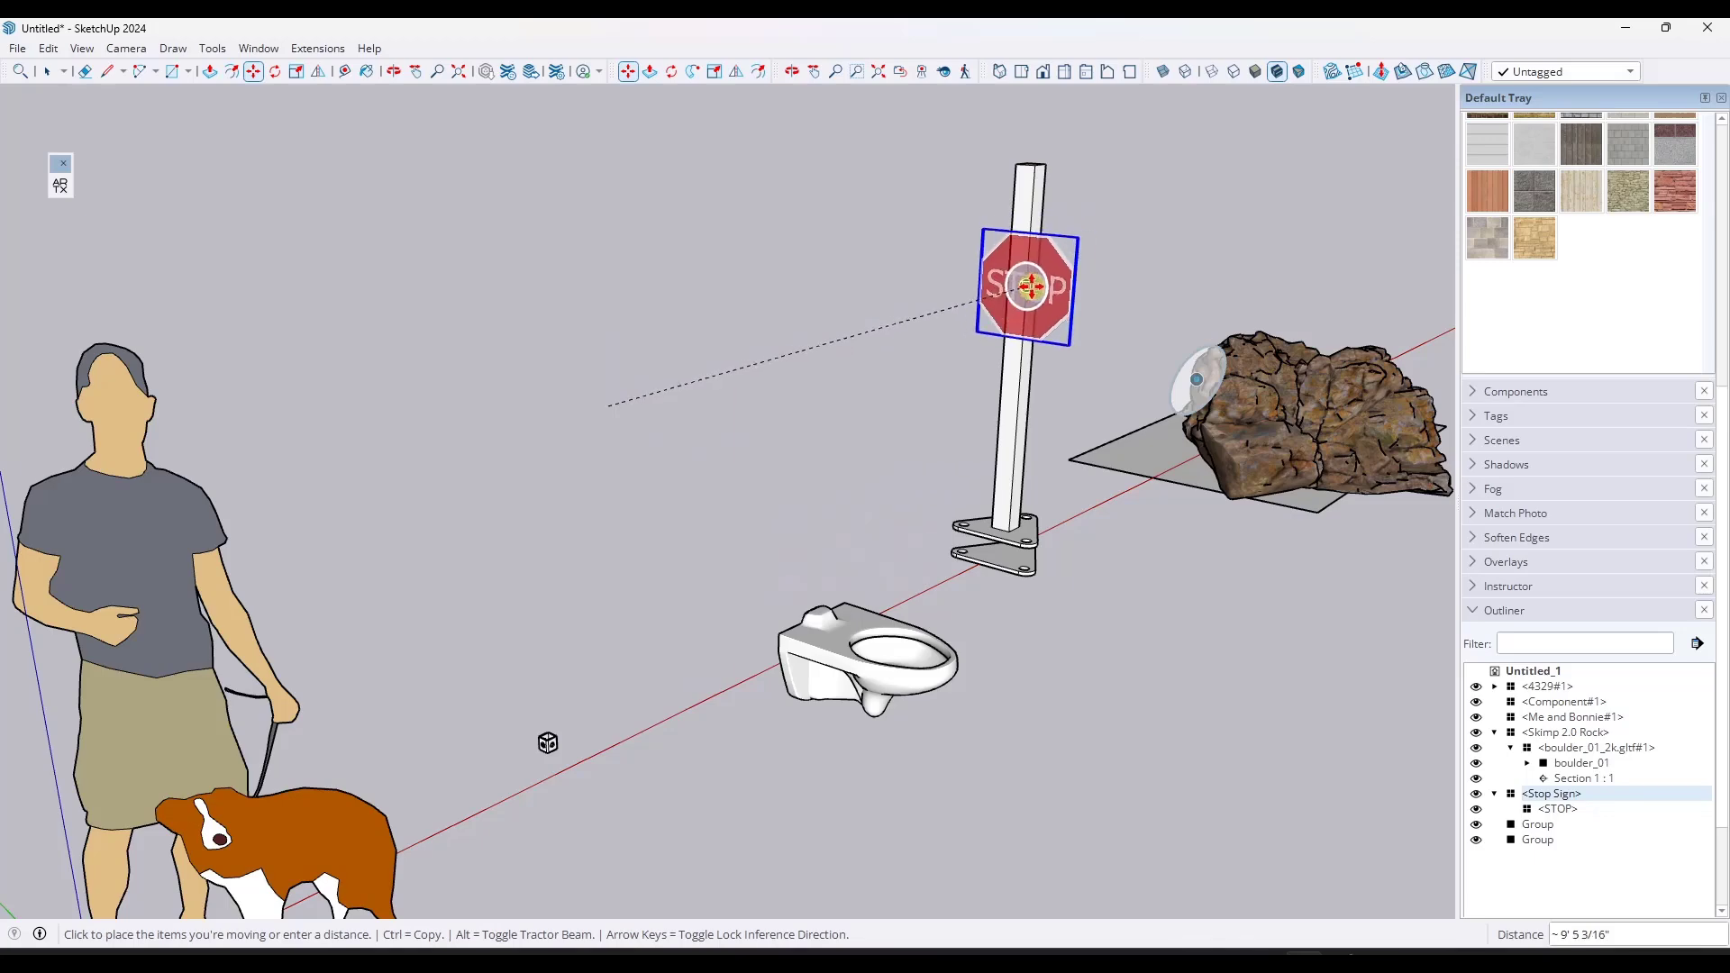
pyautogui.scroll(2, 1029, 284)
pyautogui.scroll(5, 1028, 303)
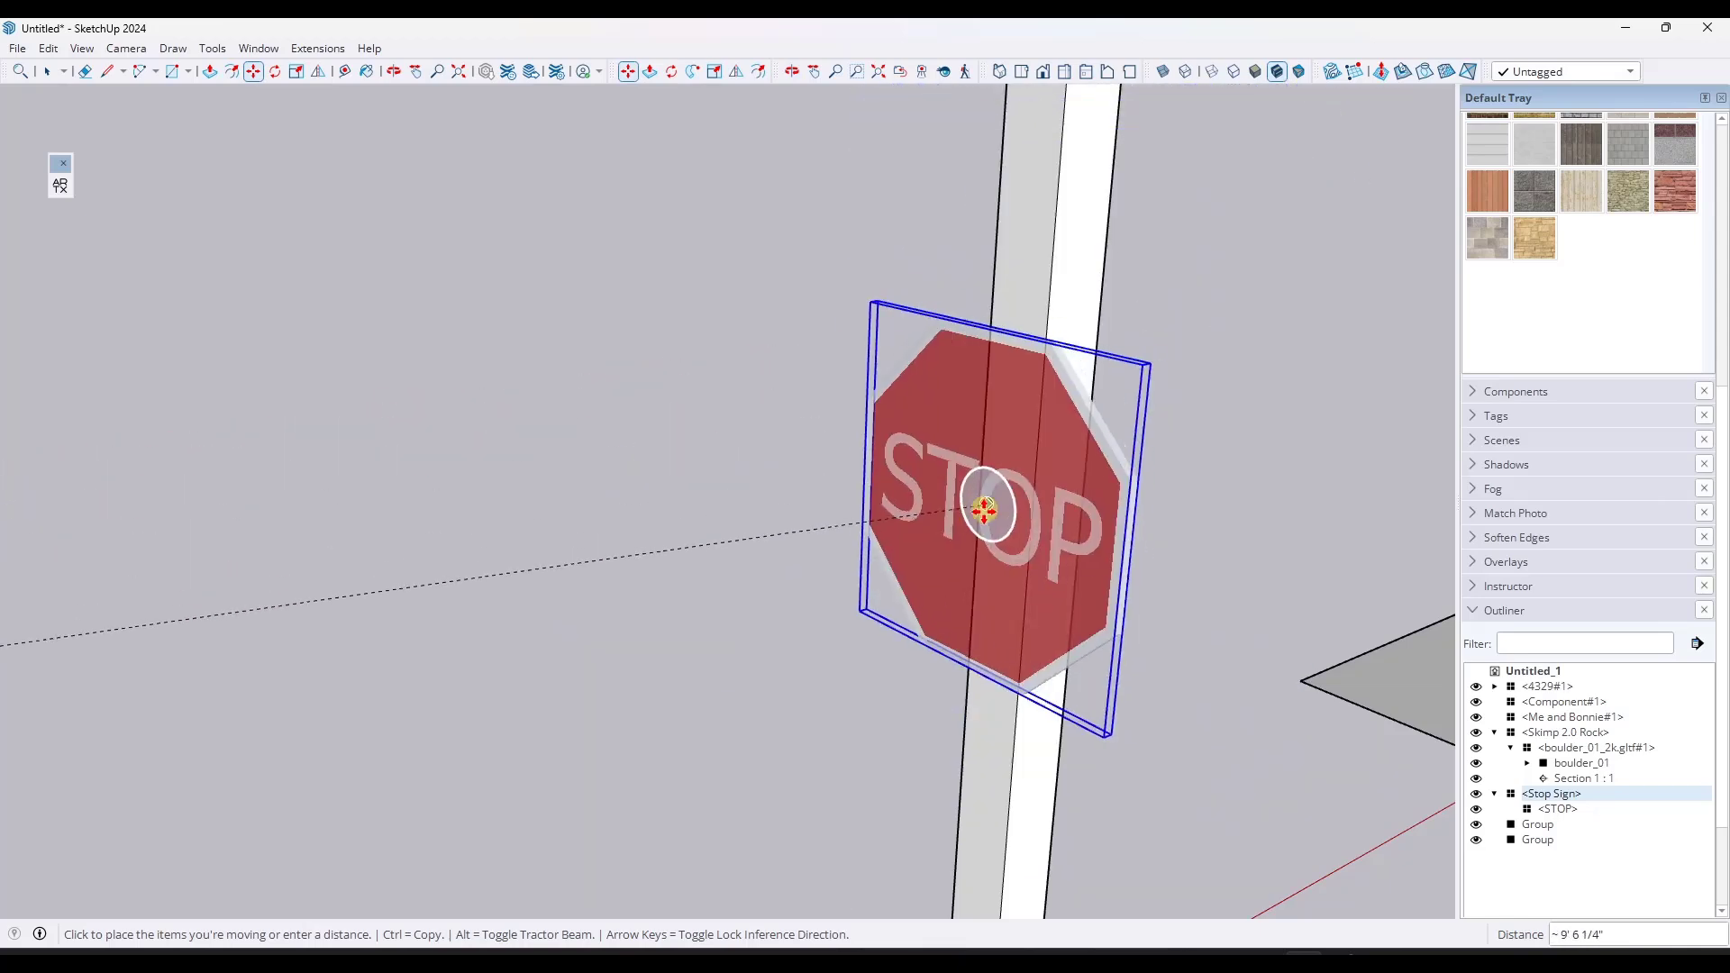
pyautogui.scroll(-3, 1105, 579)
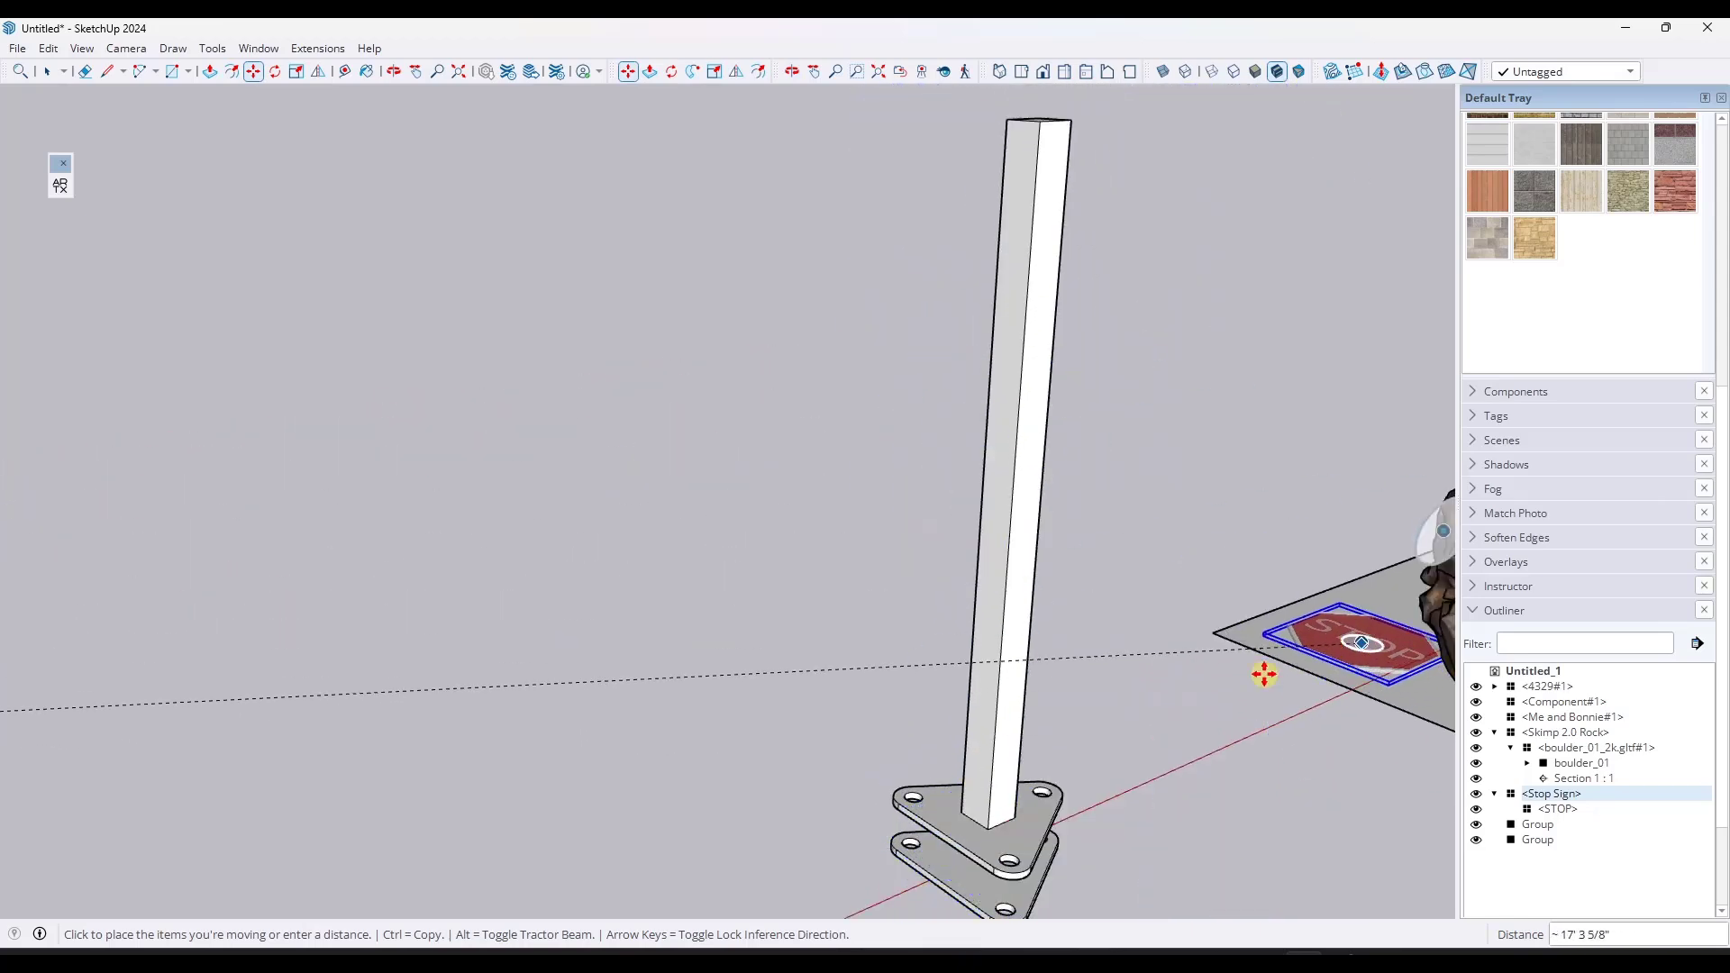
pyautogui.press('space')
pyautogui.scroll(-5, 1175, 487)
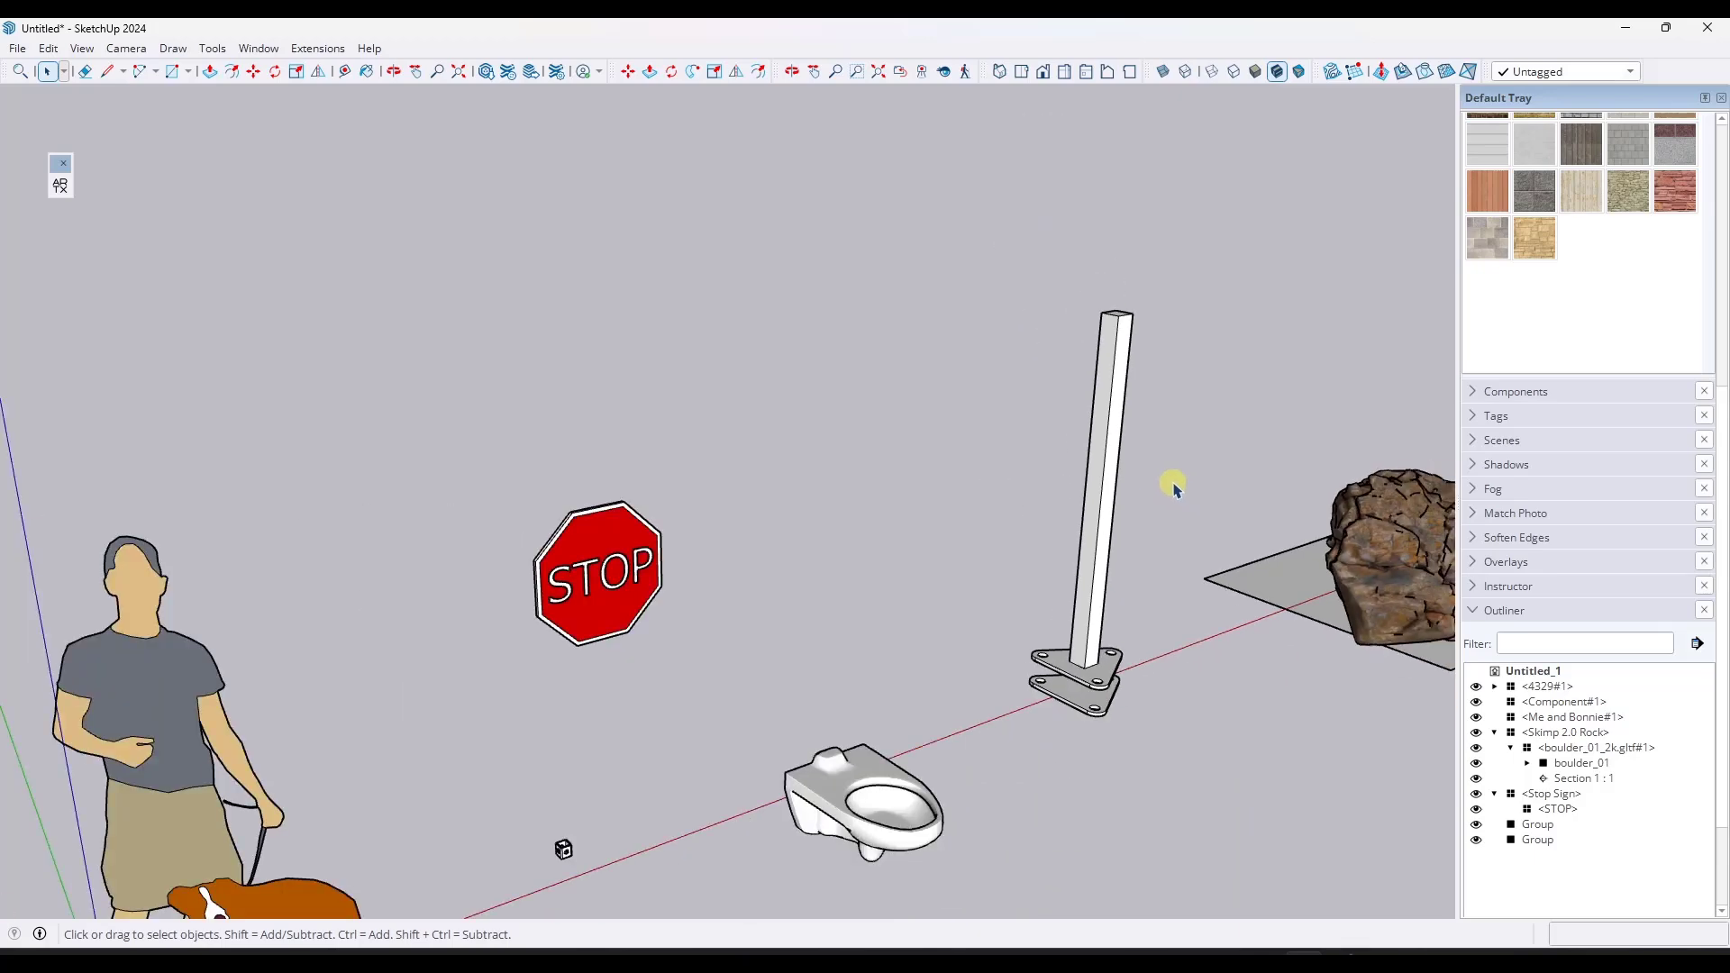
pyautogui.scroll(2, 821, 555)
pyautogui.scroll(3, 879, 524)
pyautogui.moveTo(888, 527); pyautogui.dragTo(887, 392, button='middle')
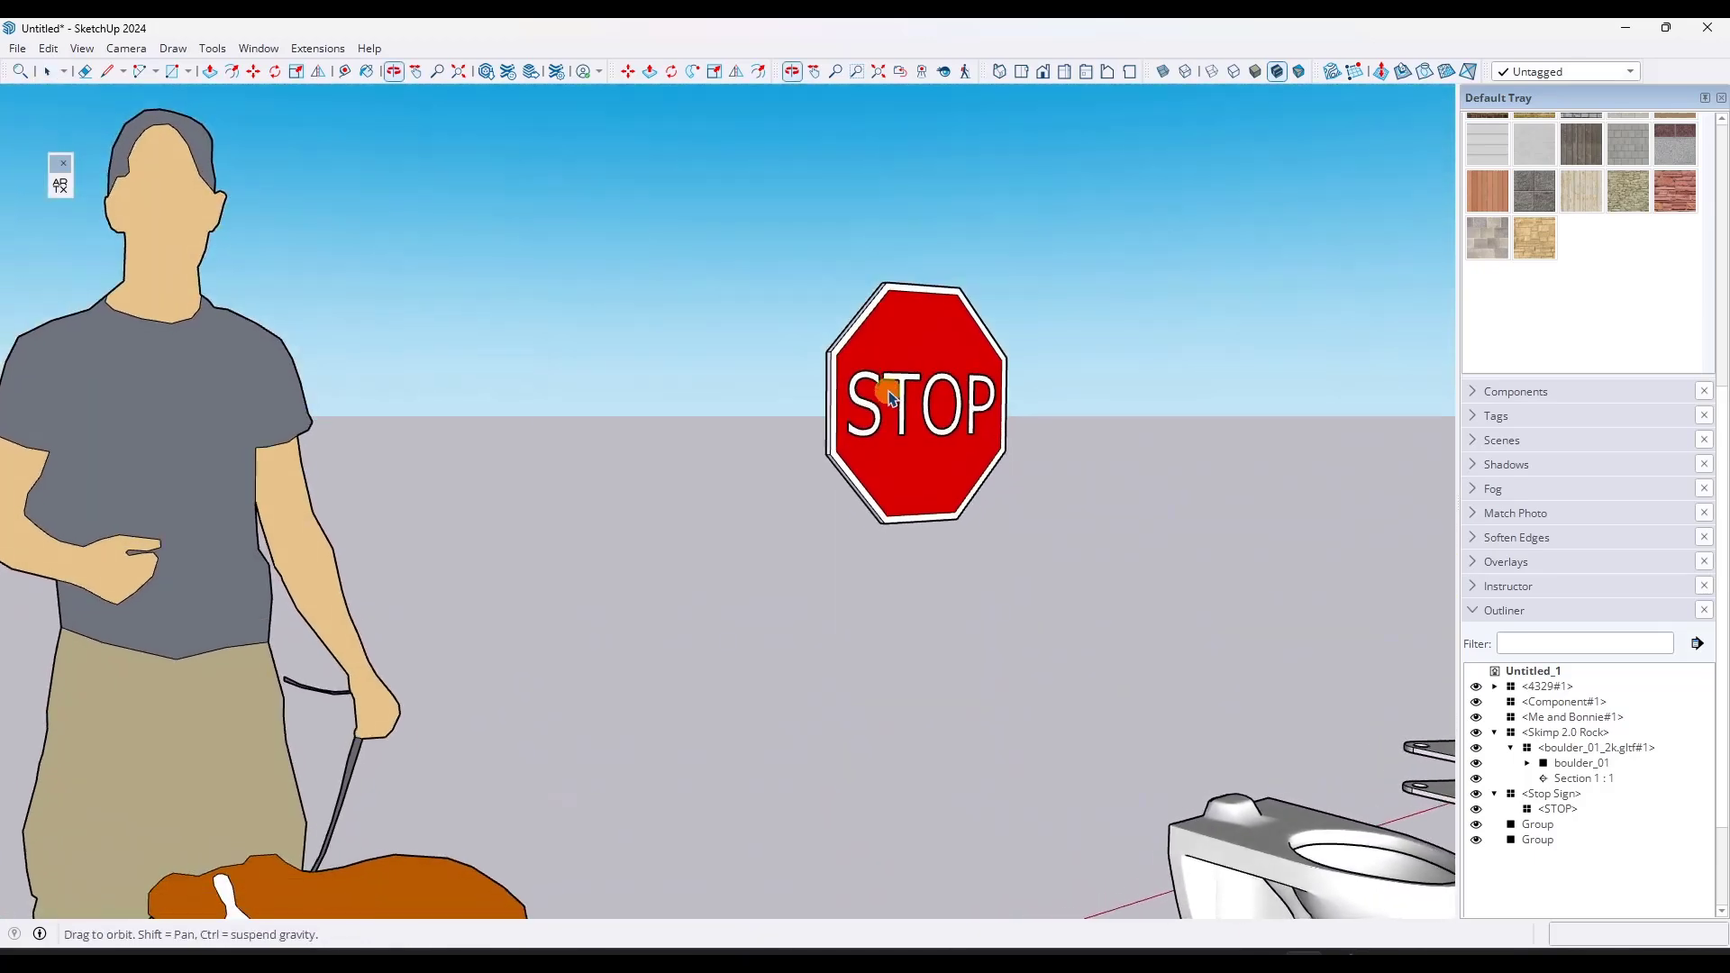
pyautogui.scroll(3, 944, 426)
pyautogui.scroll(-5, 938, 419)
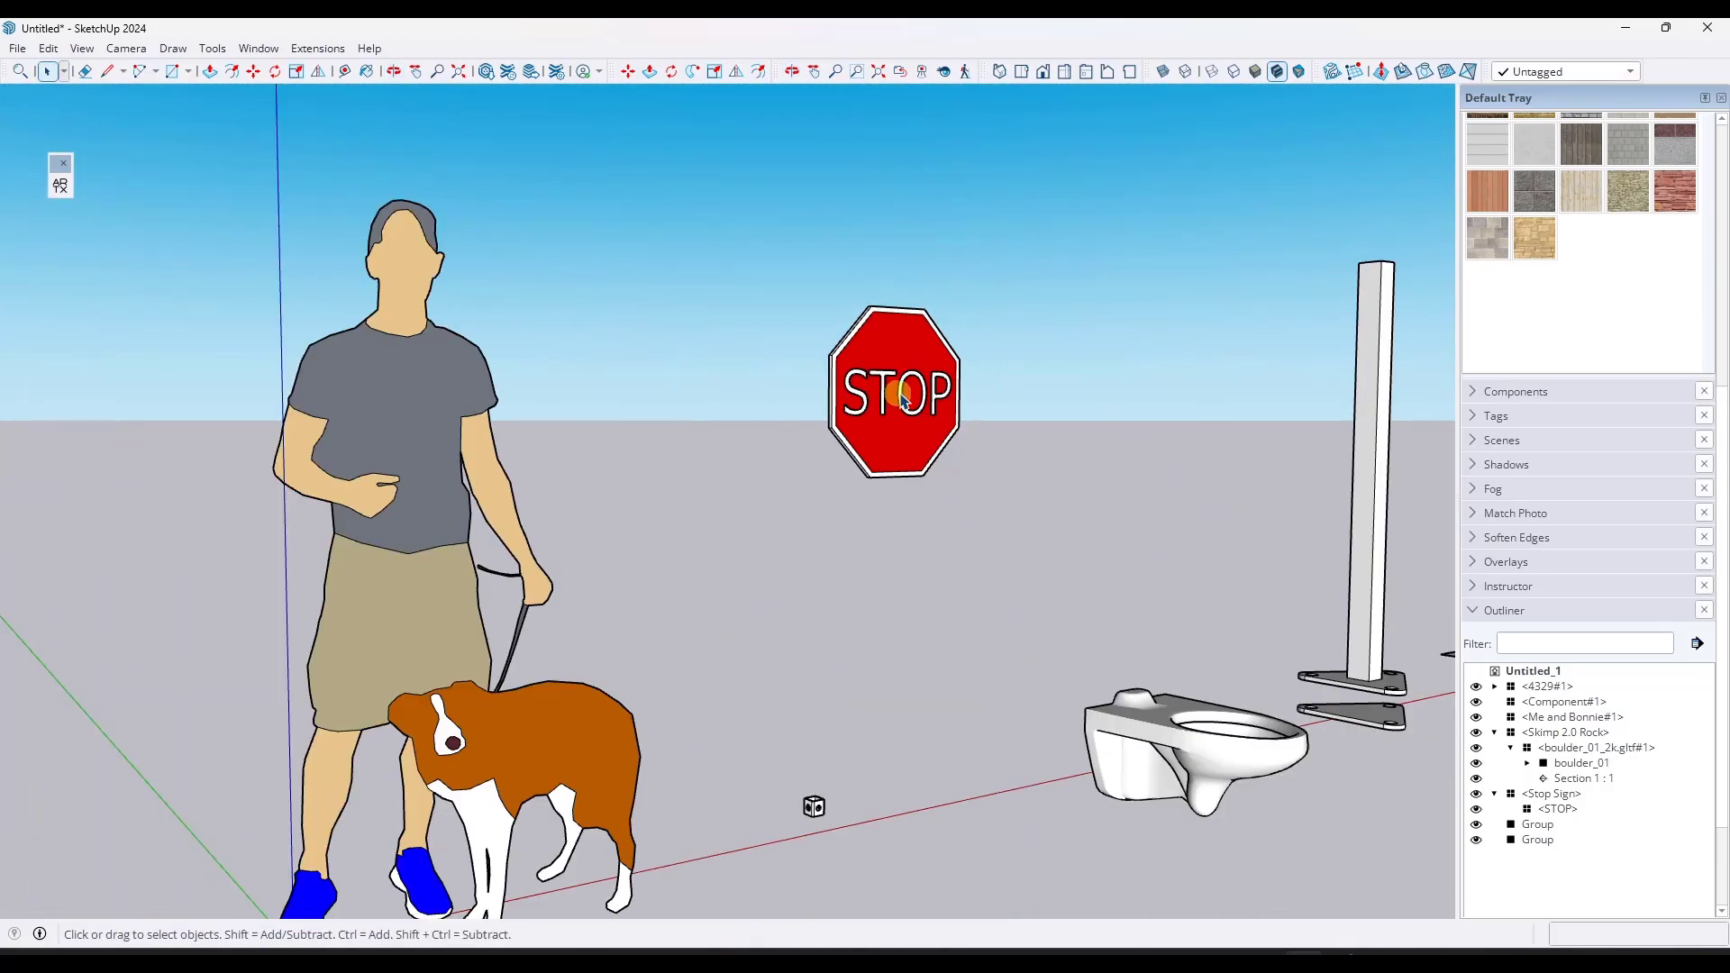
pyautogui.scroll(3, 933, 403)
pyautogui.scroll(-1, 879, 393)
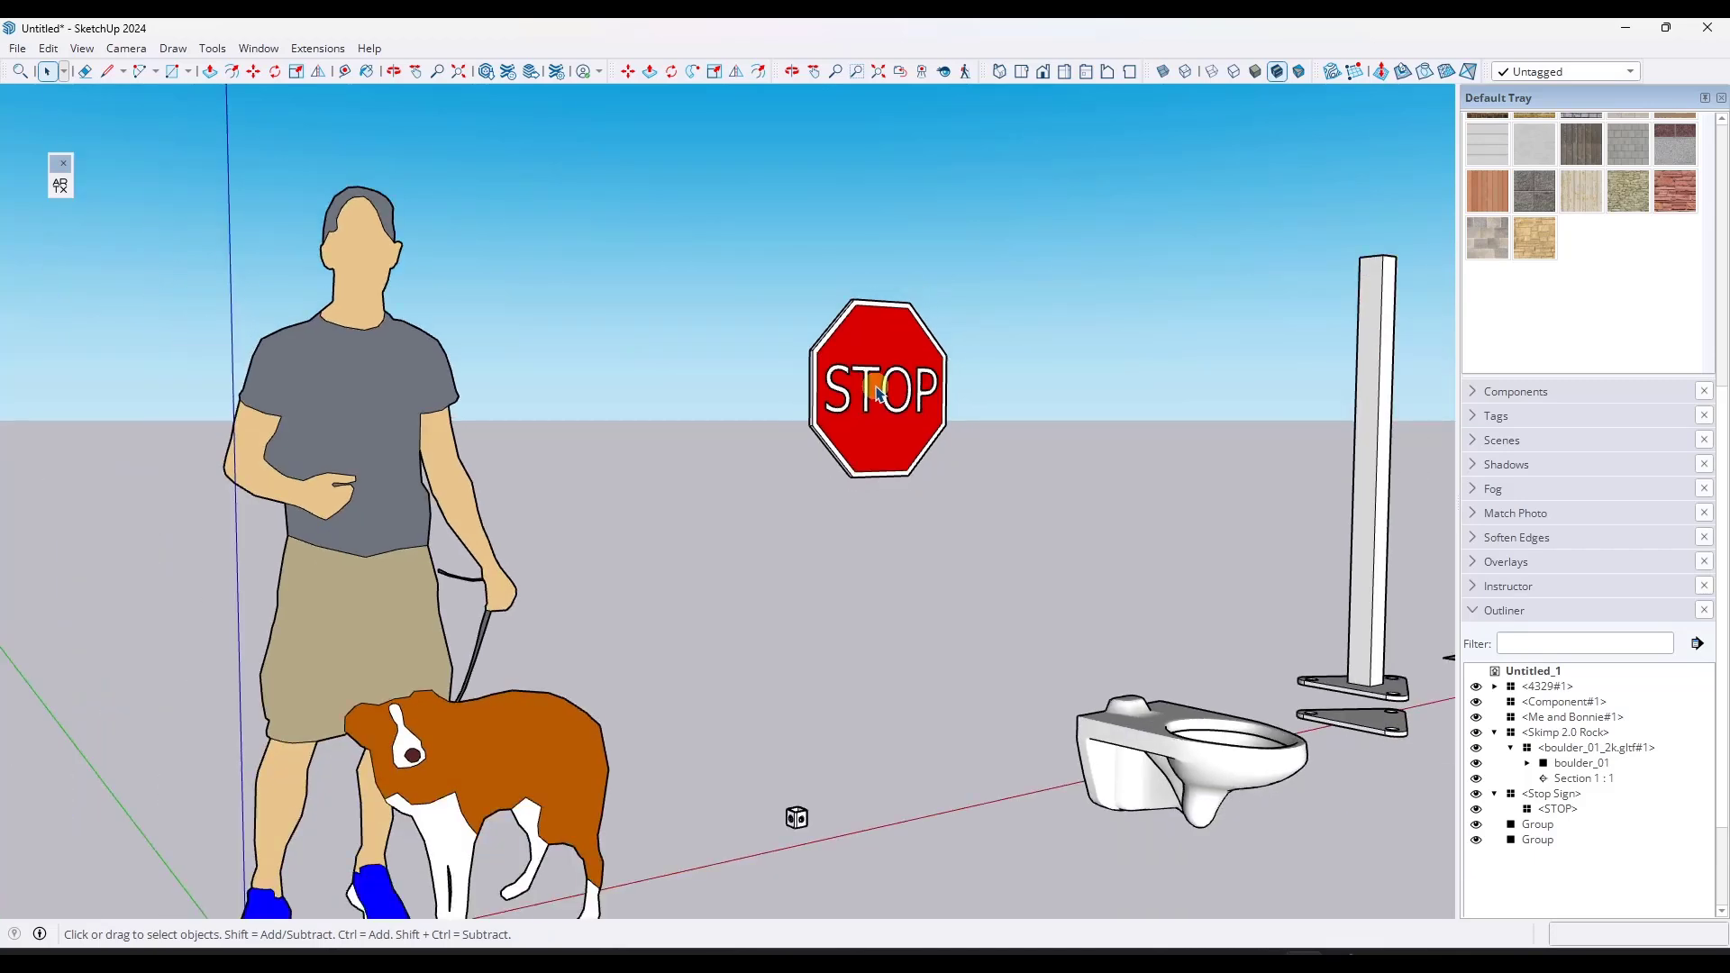
pyautogui.press('m')
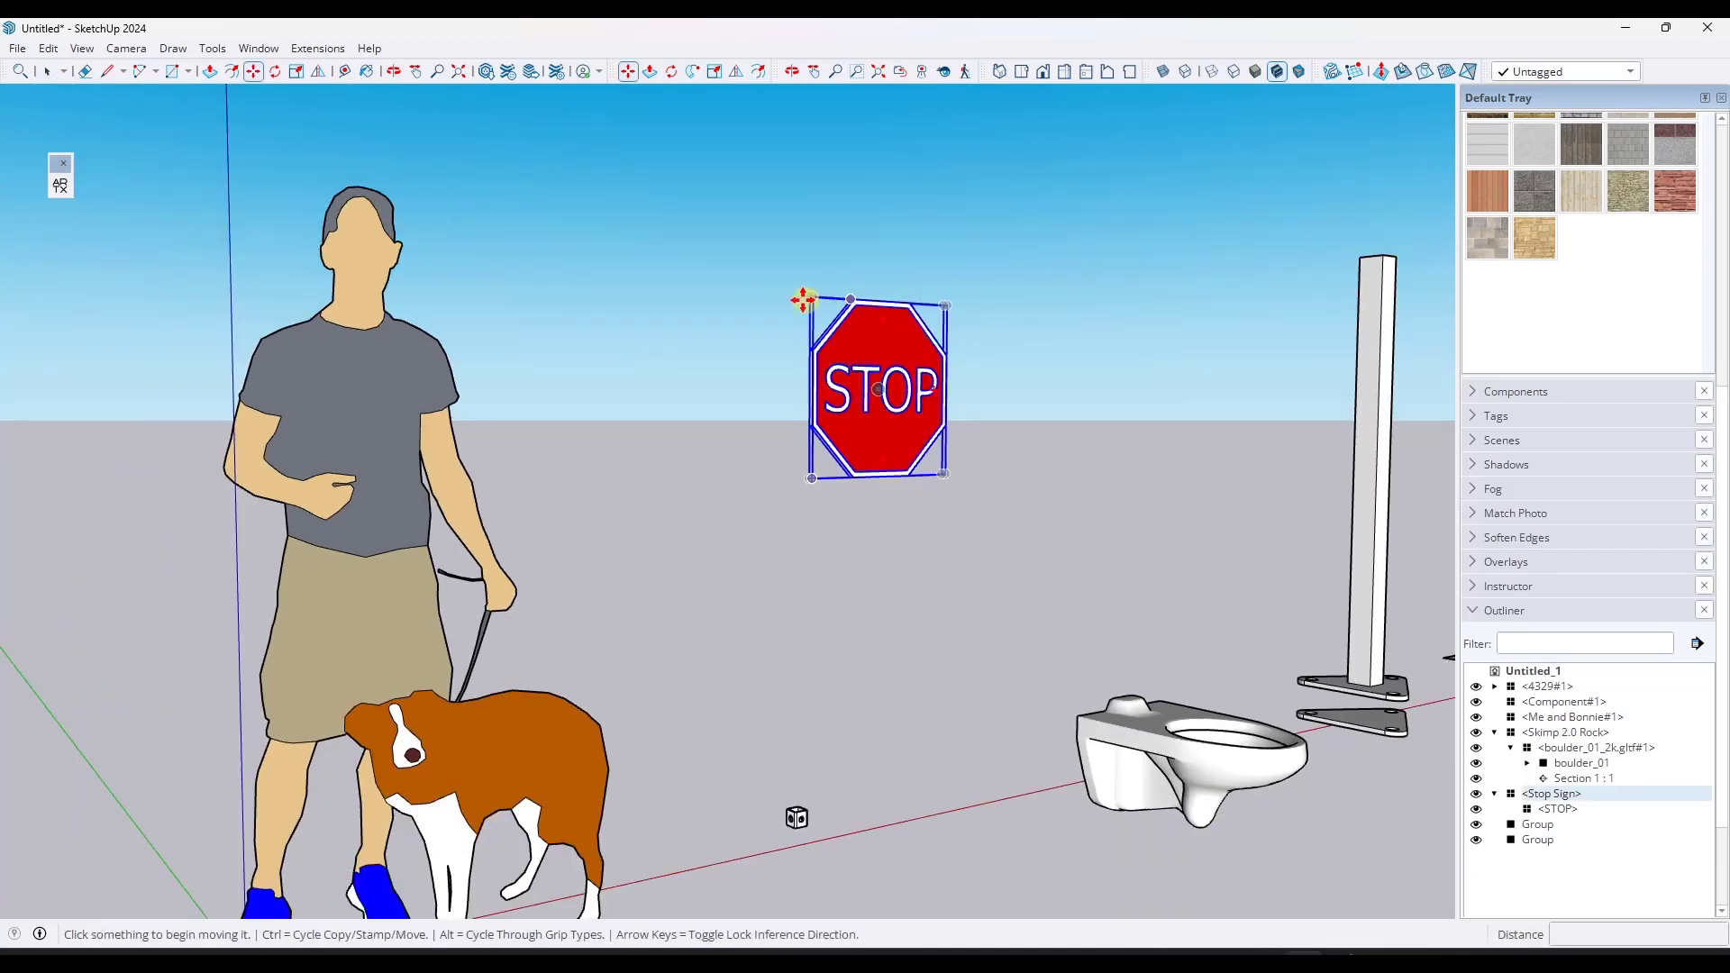
pyautogui.click(852, 298)
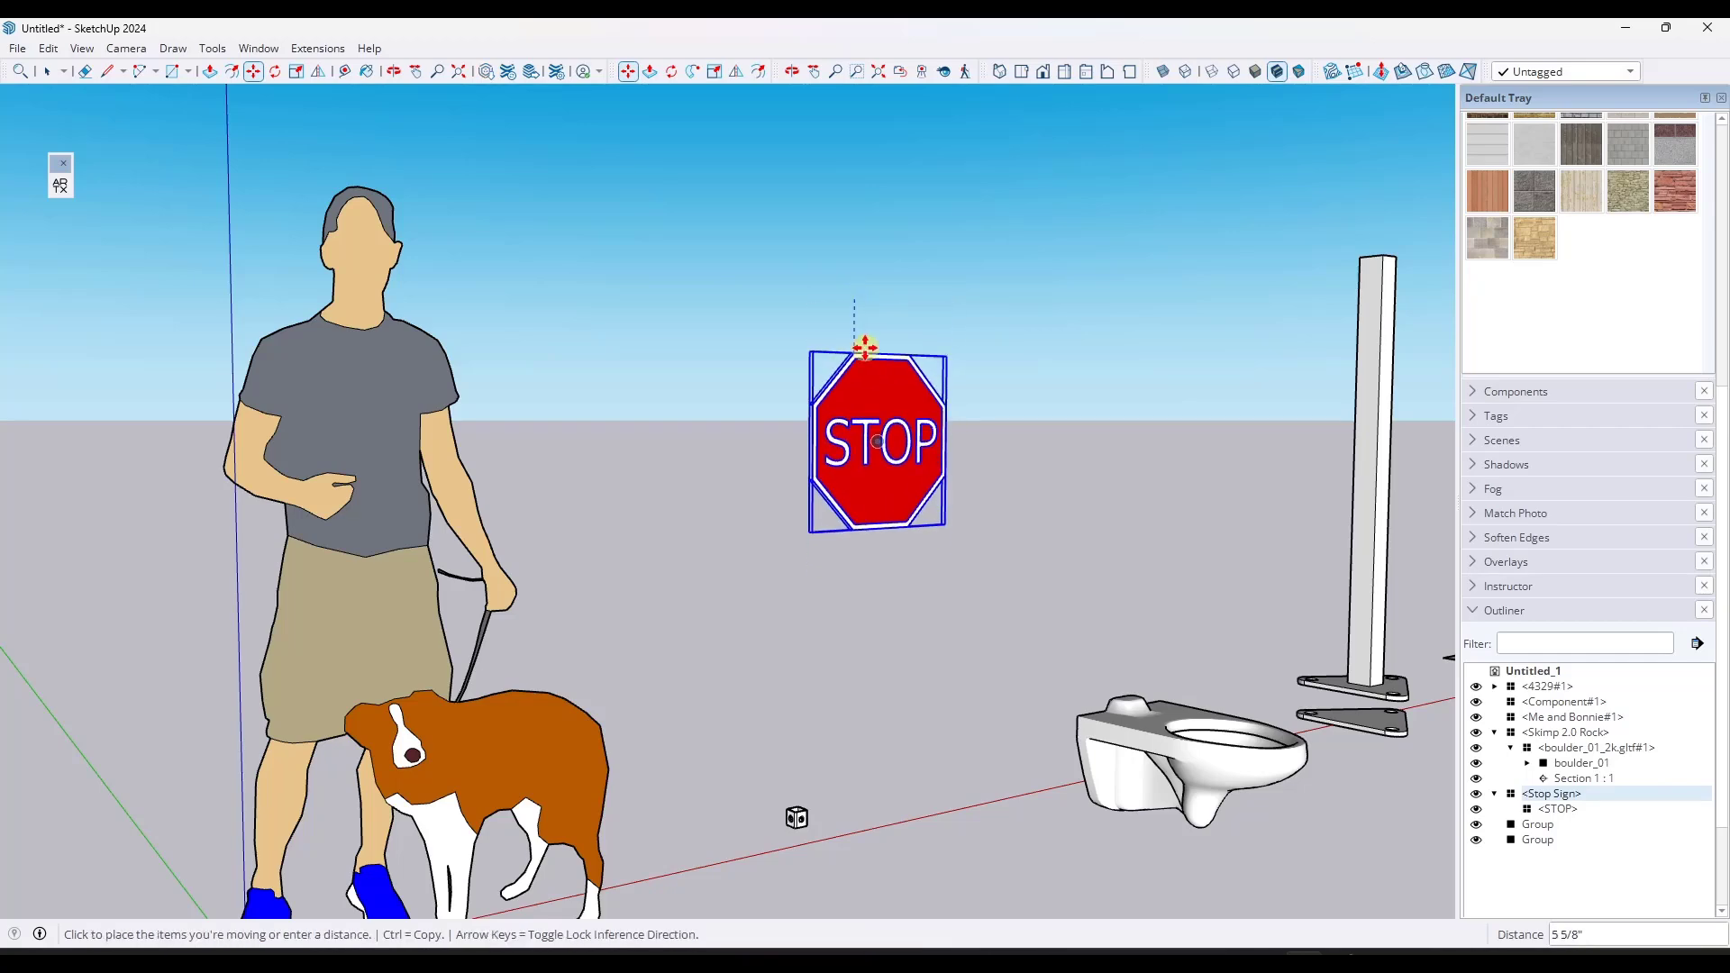
pyautogui.press('space')
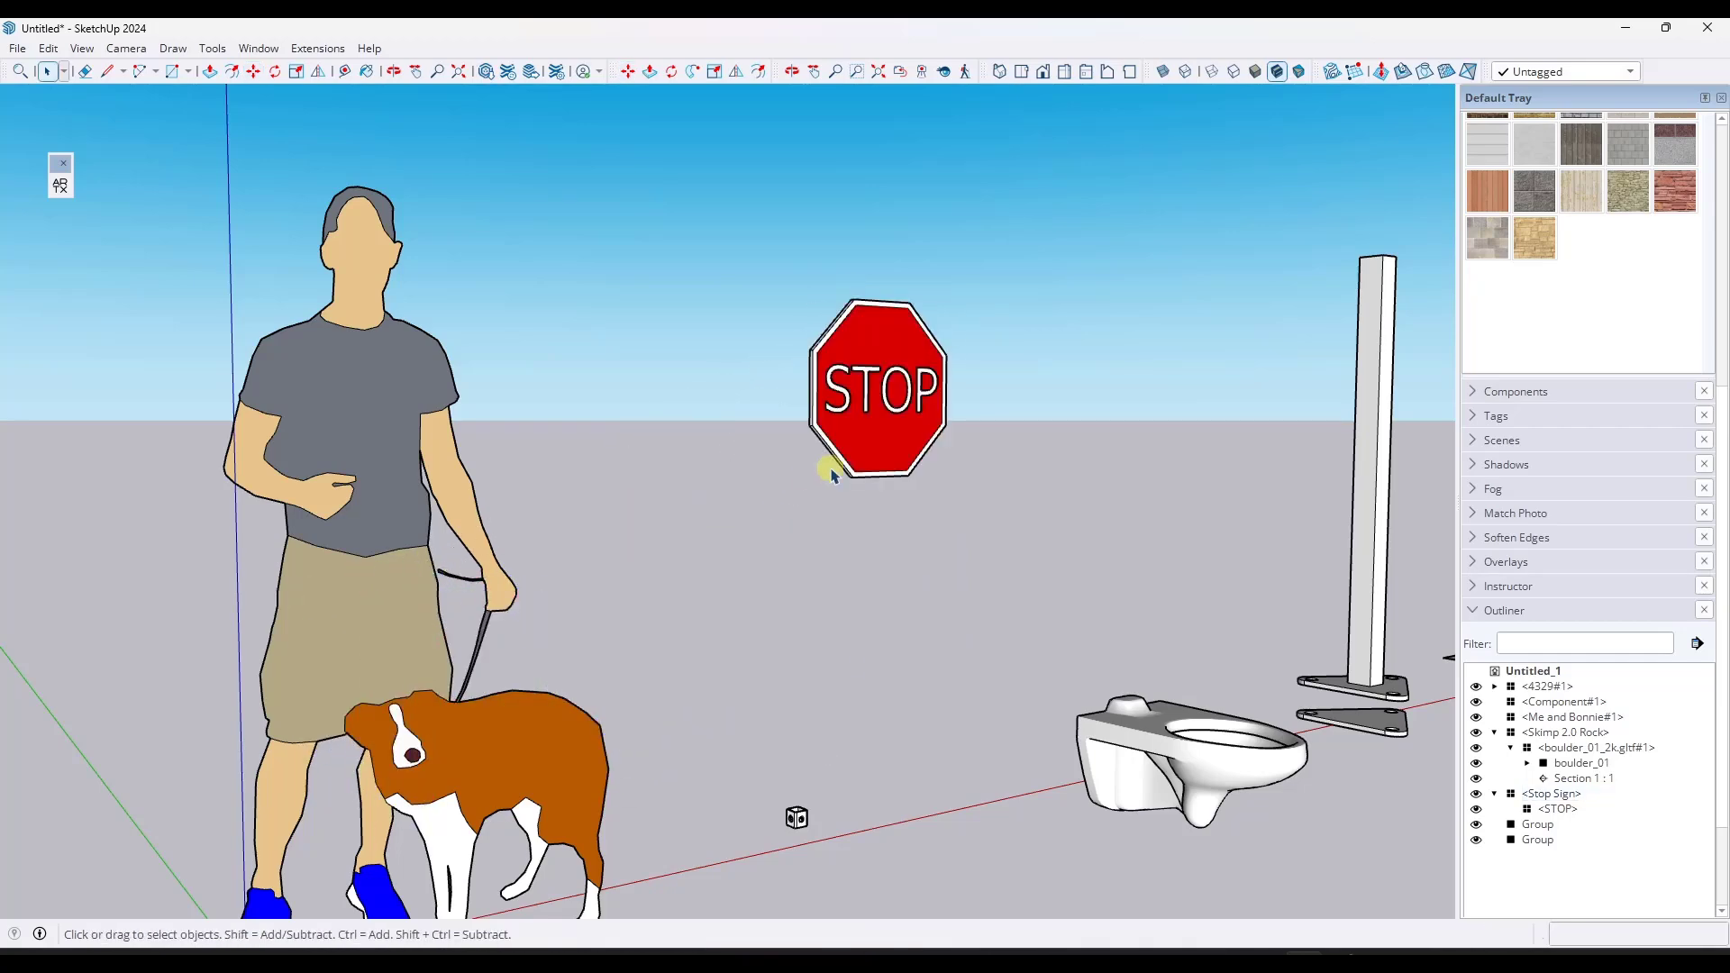
pyautogui.scroll(10, 797, 816)
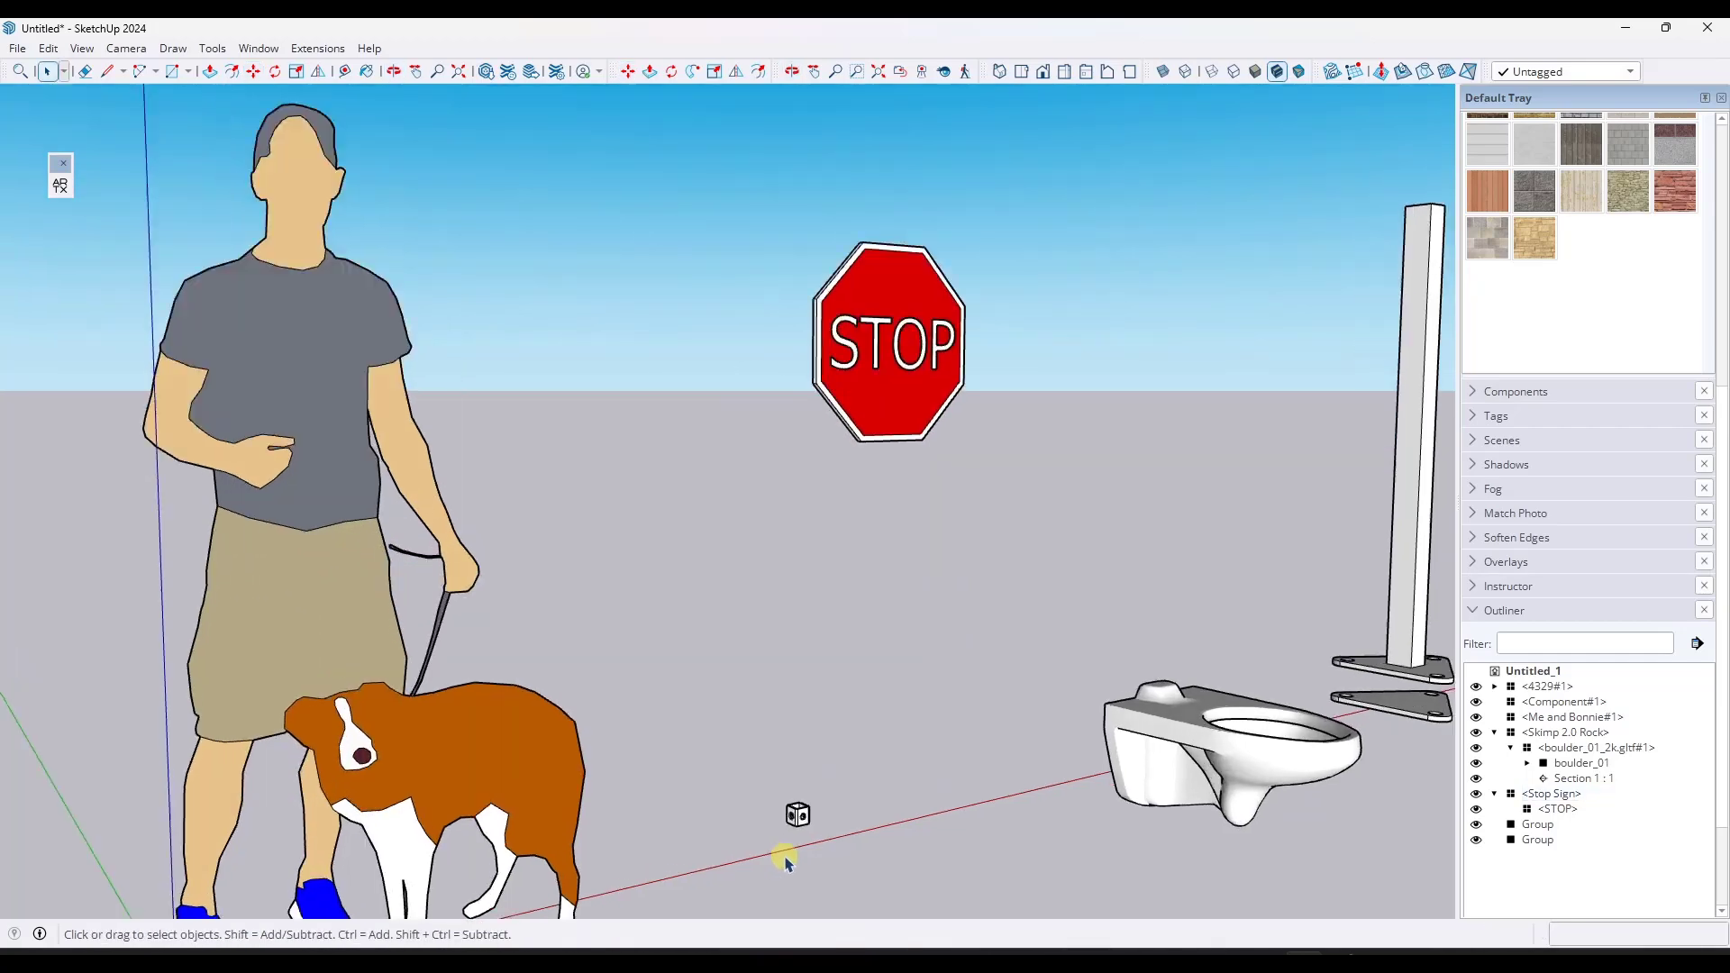
pyautogui.click(834, 795)
# Enter the cube component and start adding snaps from a face's context menu
pyautogui.scroll(5, 820, 811)
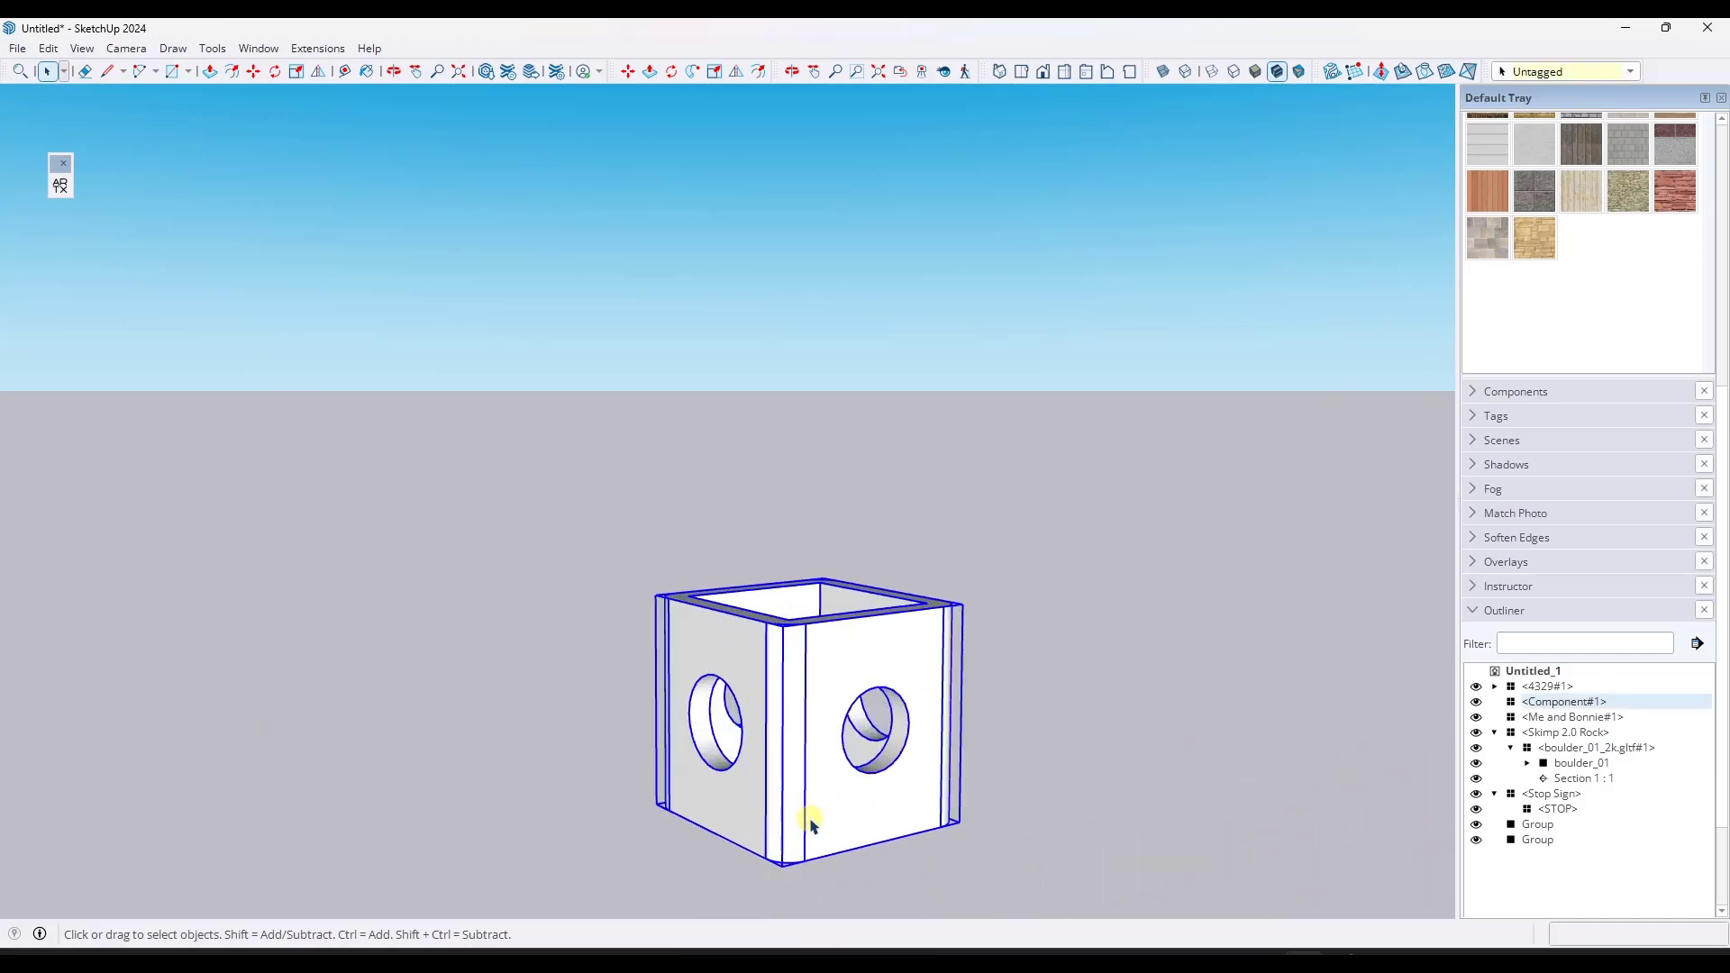
pyautogui.moveTo(815, 819); pyautogui.dragTo(815, 597, button='middle')
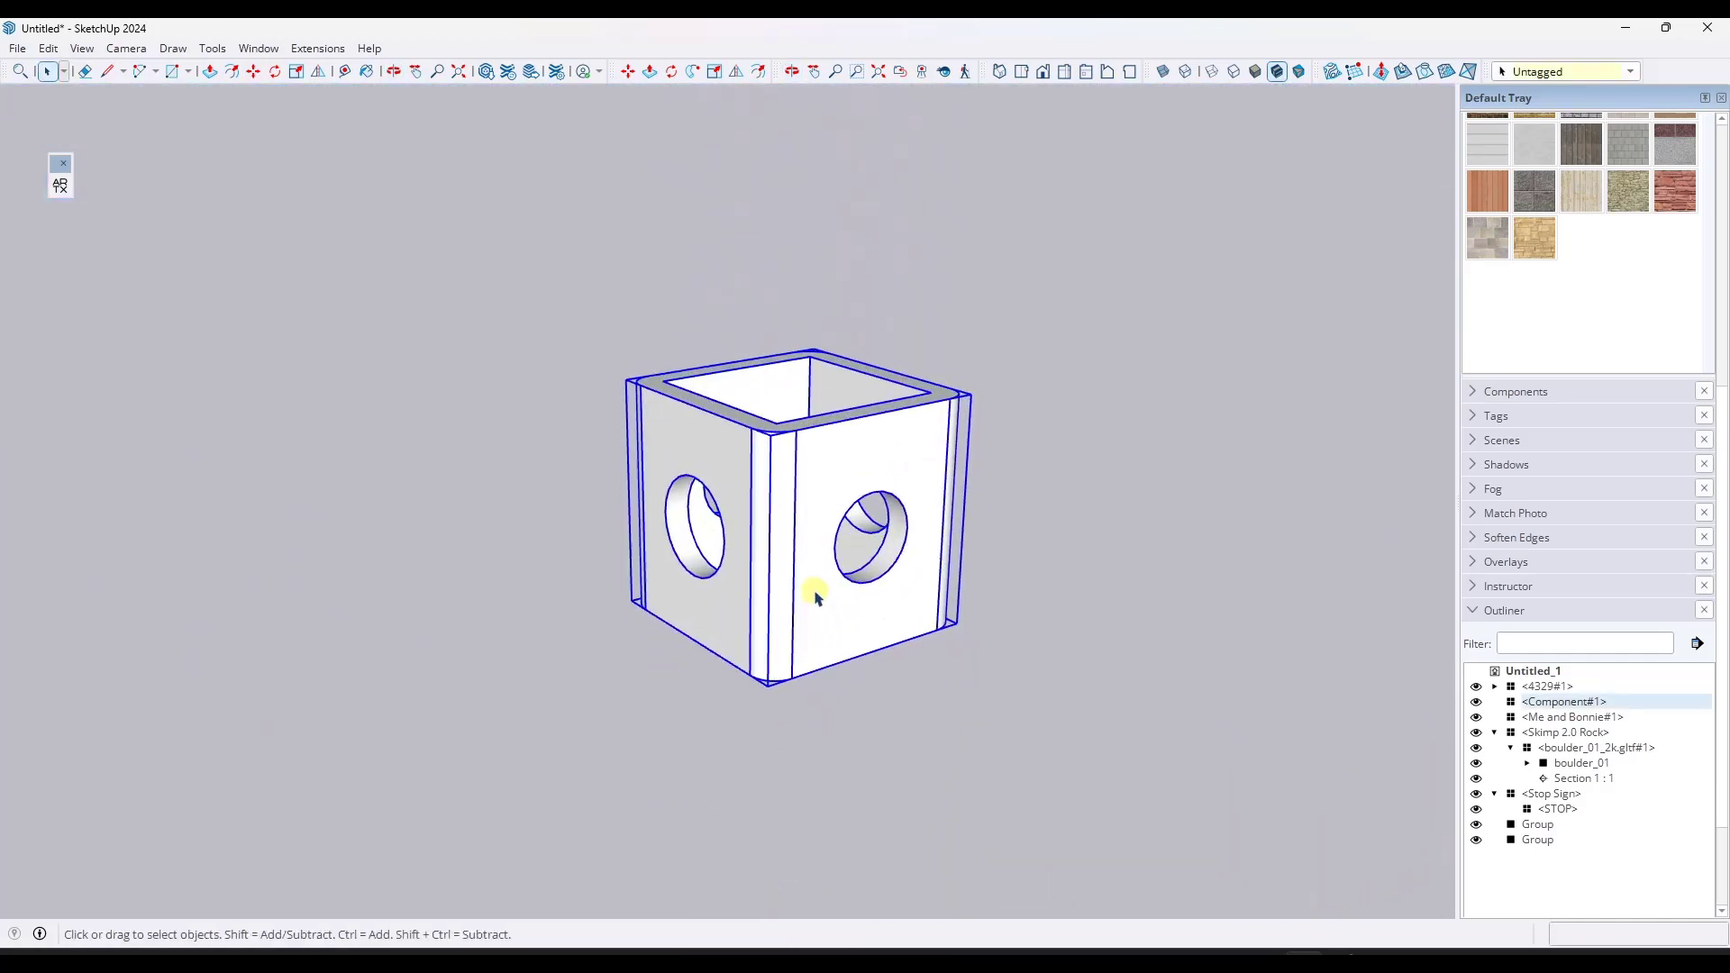
pyautogui.doubleClick(816, 469)
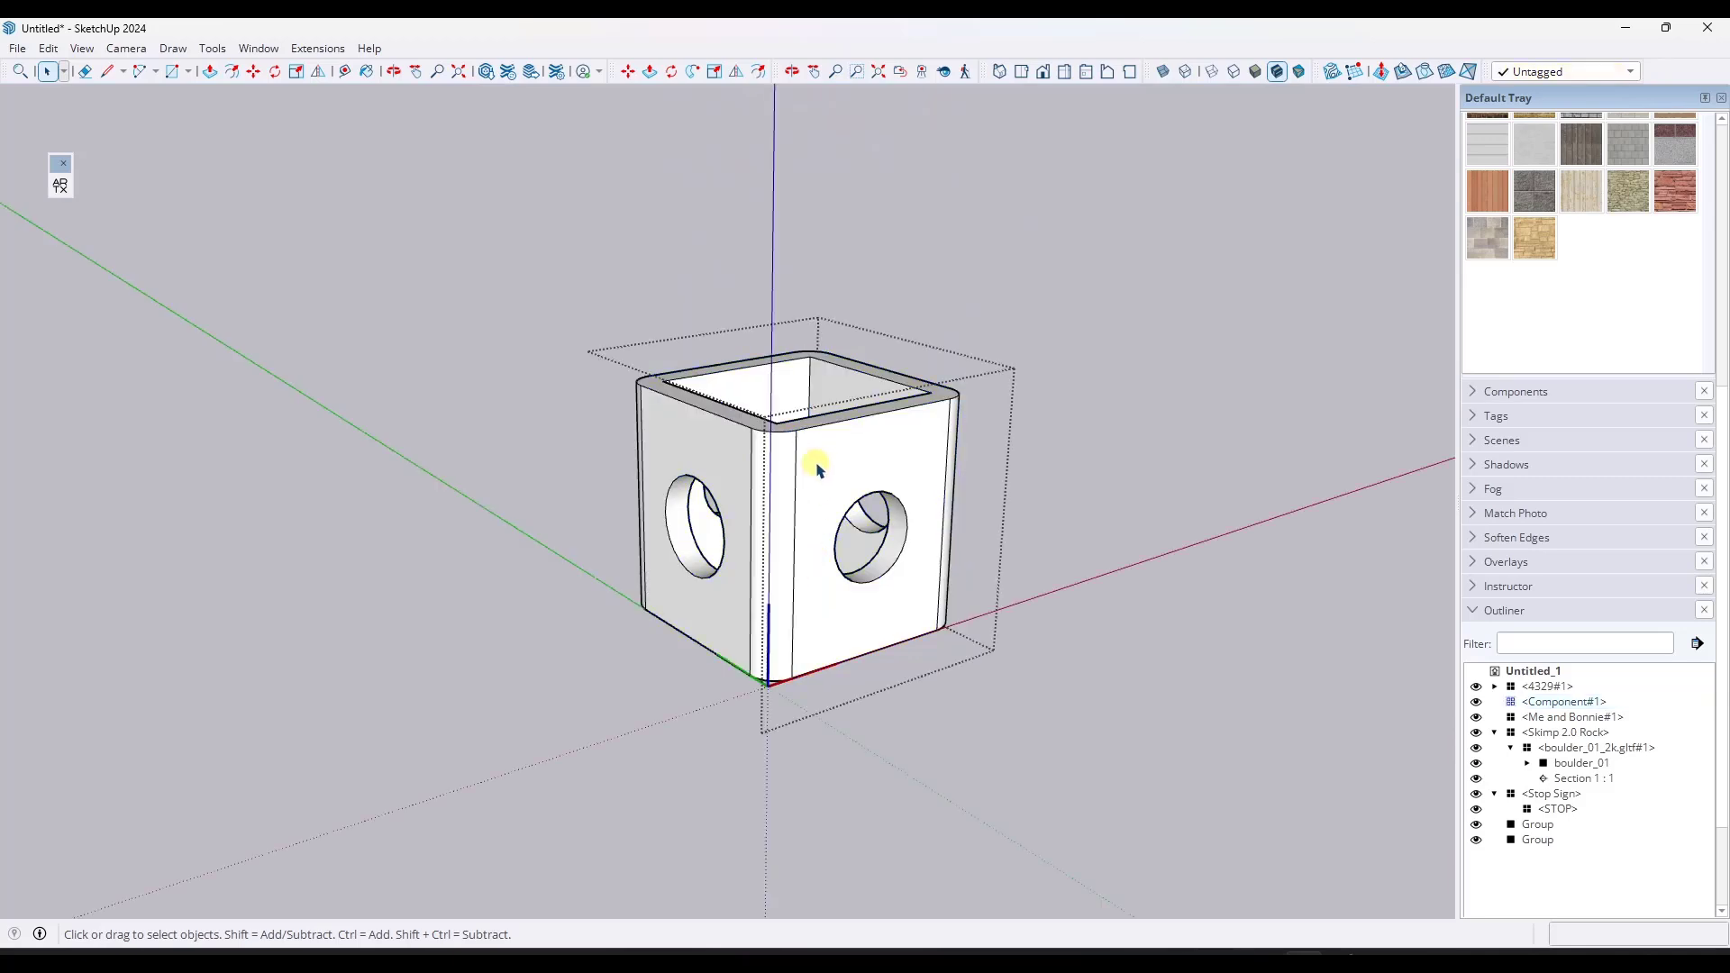
pyautogui.rightClick(821, 465)
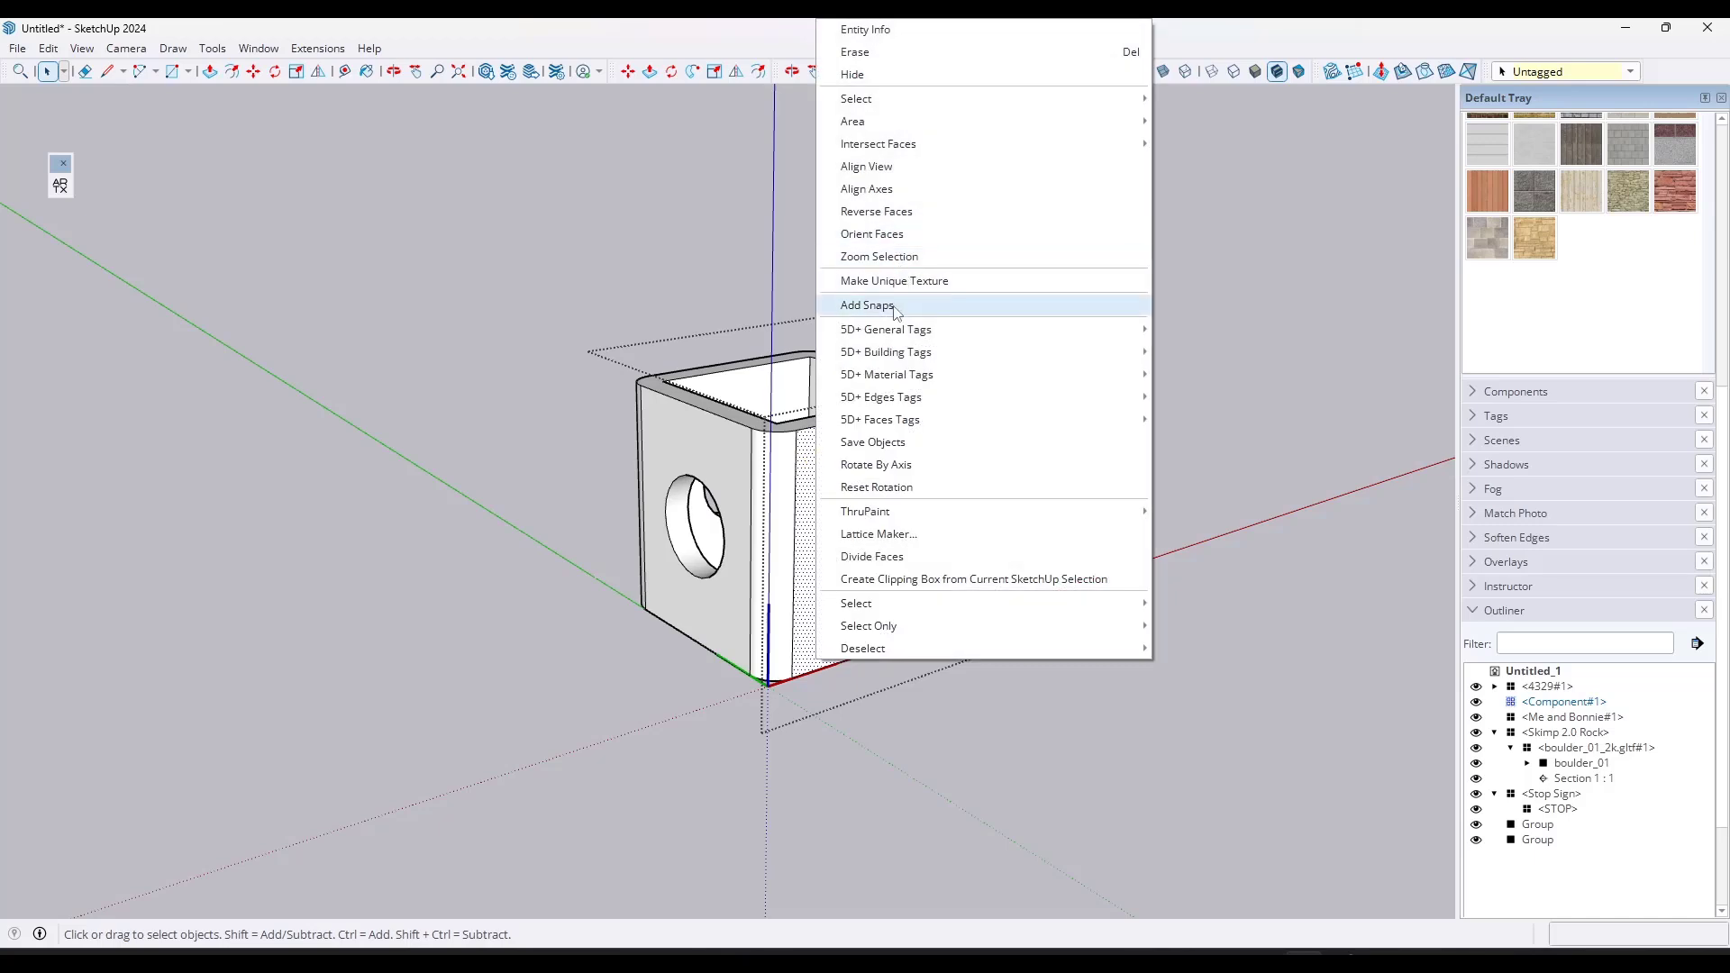
pyautogui.click(892, 304)
# Place snap points at the centres of the left and right holes
pyautogui.scroll(3, 877, 493)
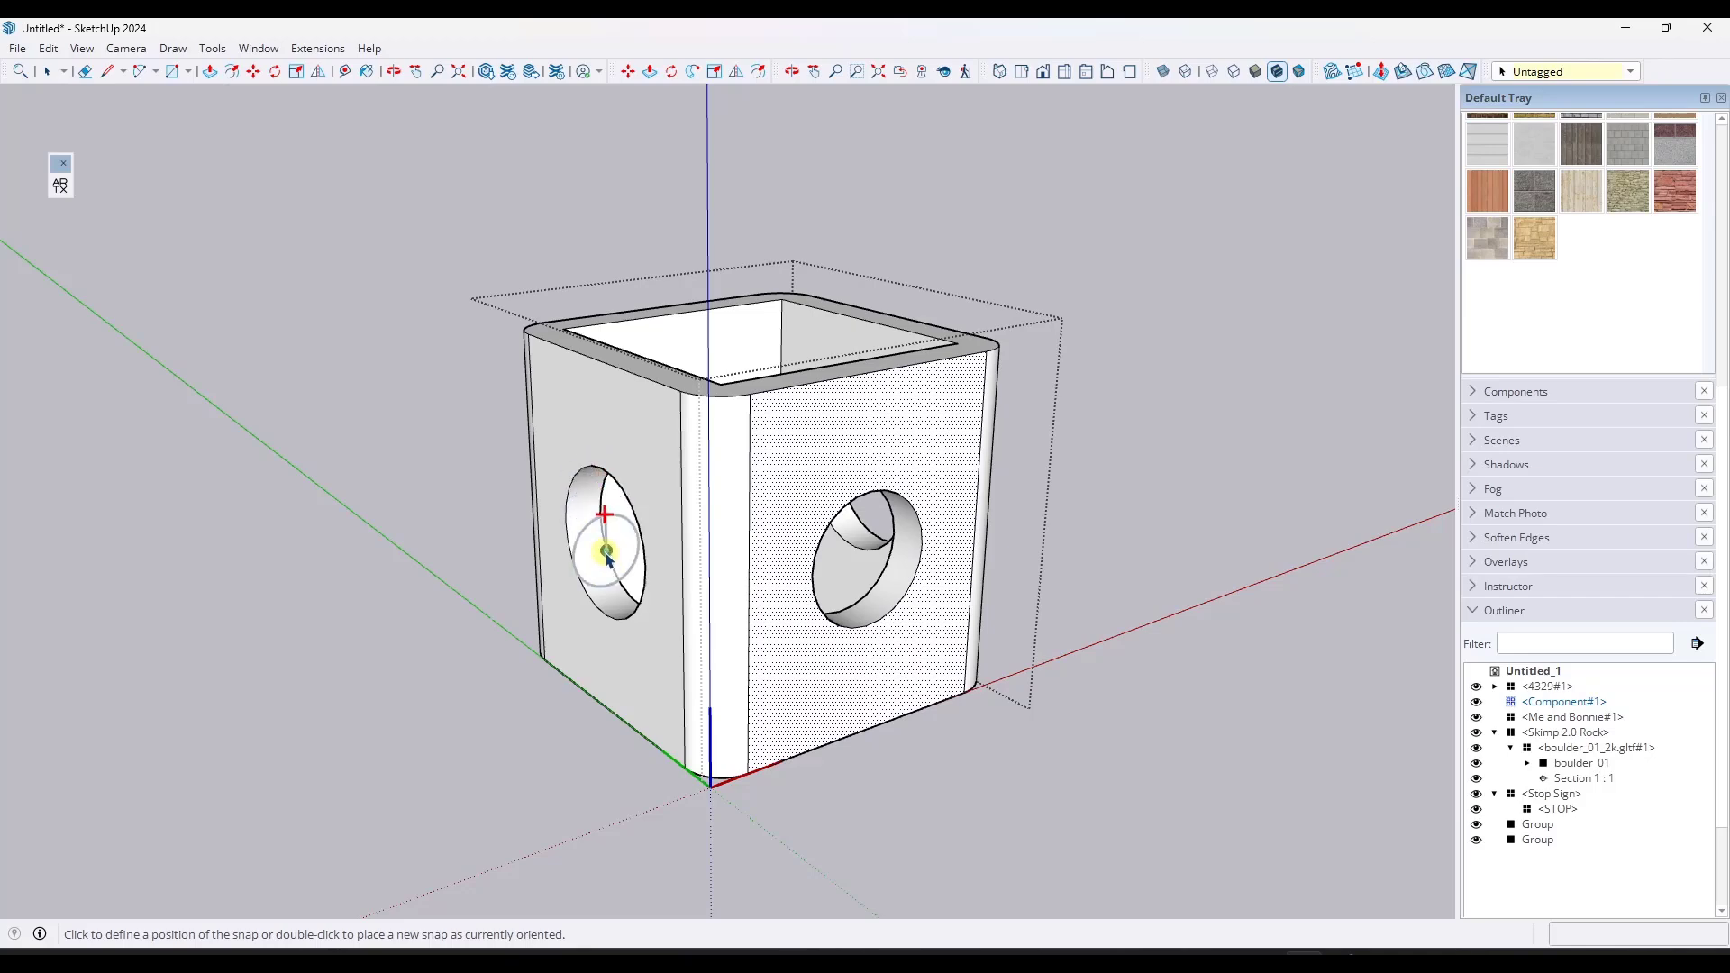
pyautogui.moveTo(608, 552); pyautogui.dragTo(761, 792, button='middle')
pyautogui.click(659, 613)
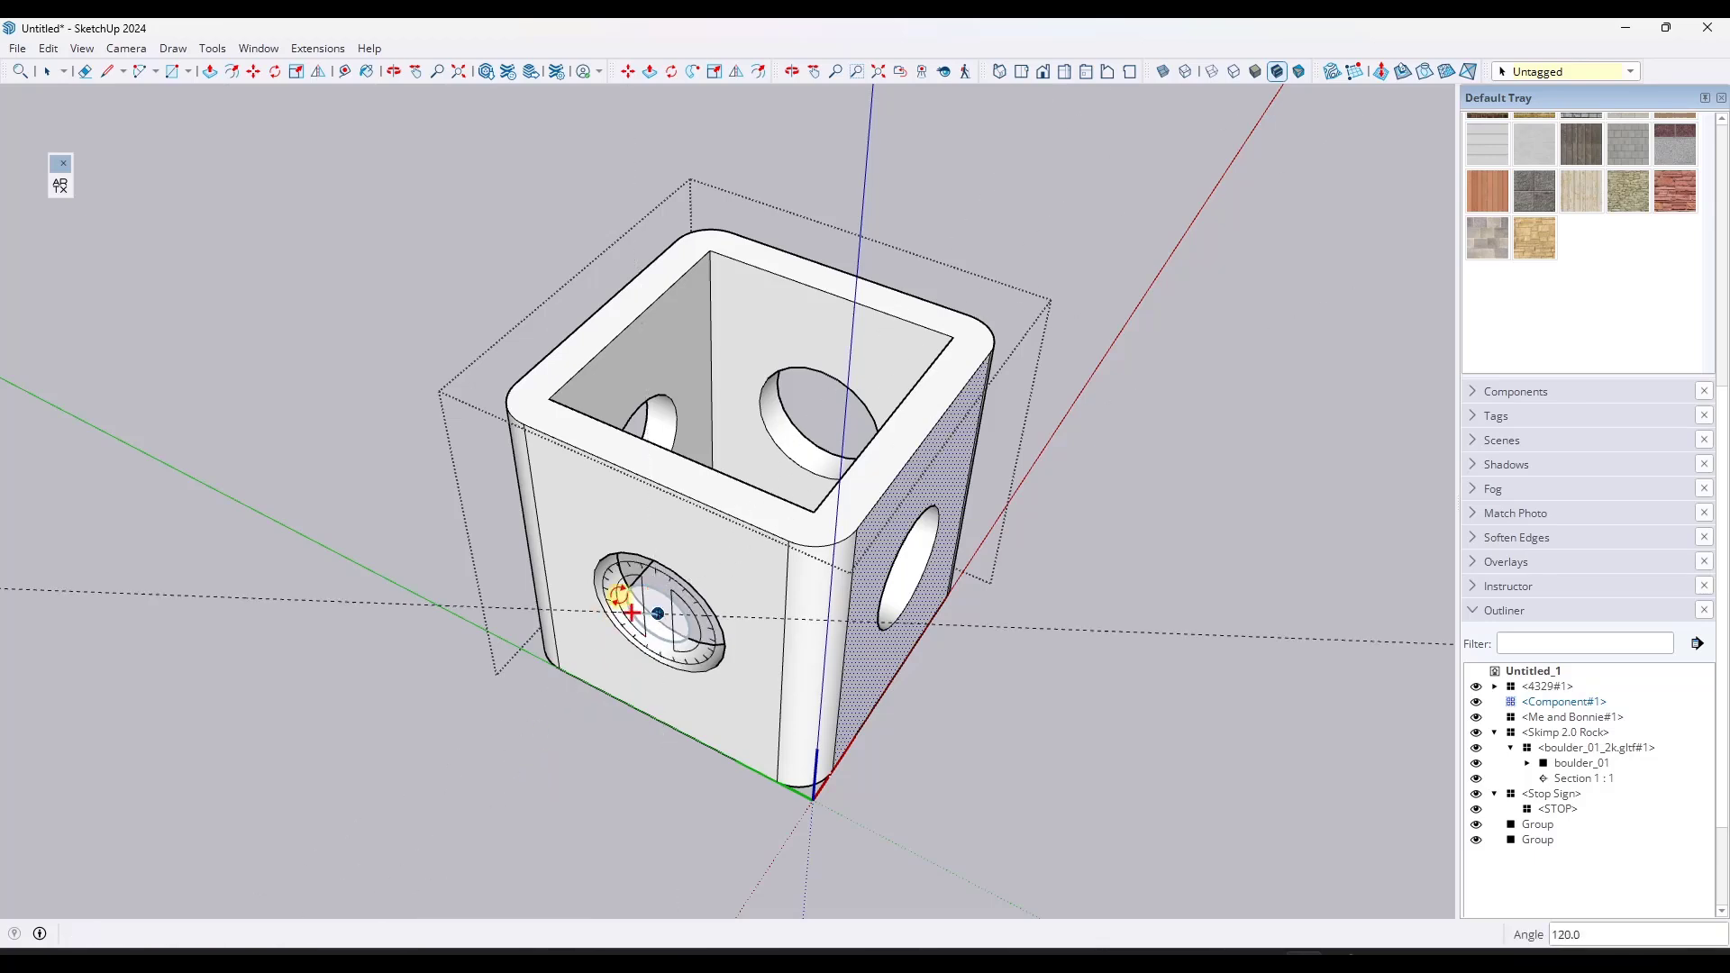
pyautogui.click(655, 527)
pyautogui.click(662, 518)
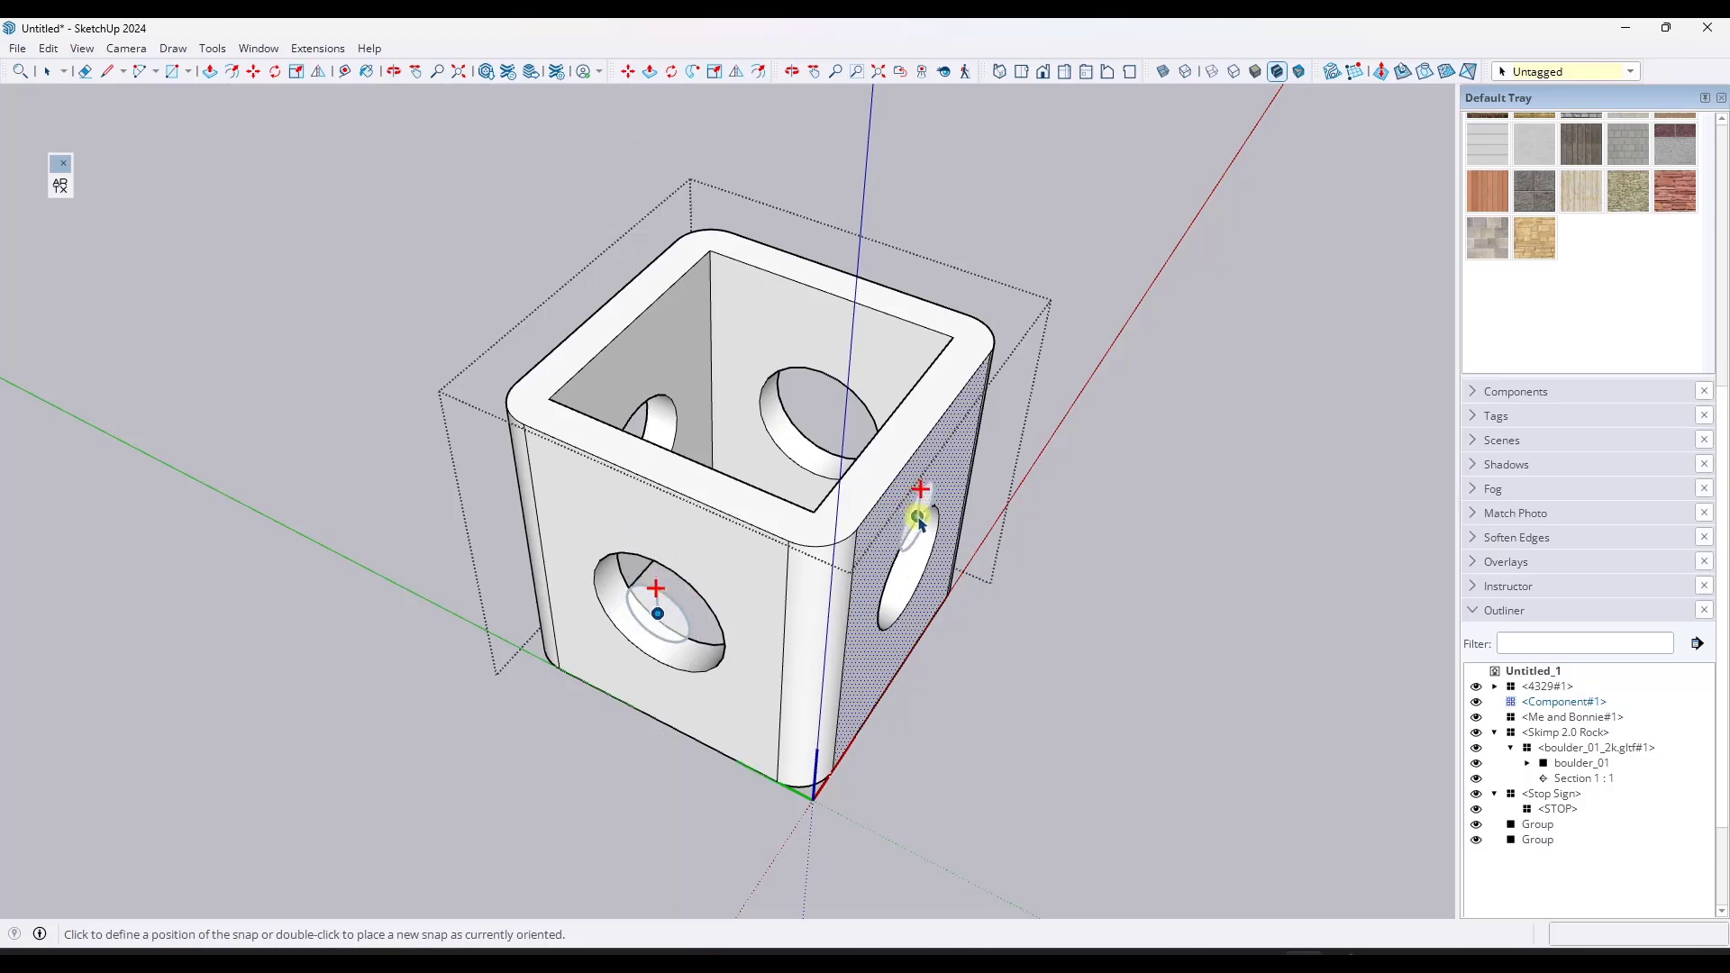
pyautogui.click(908, 568)
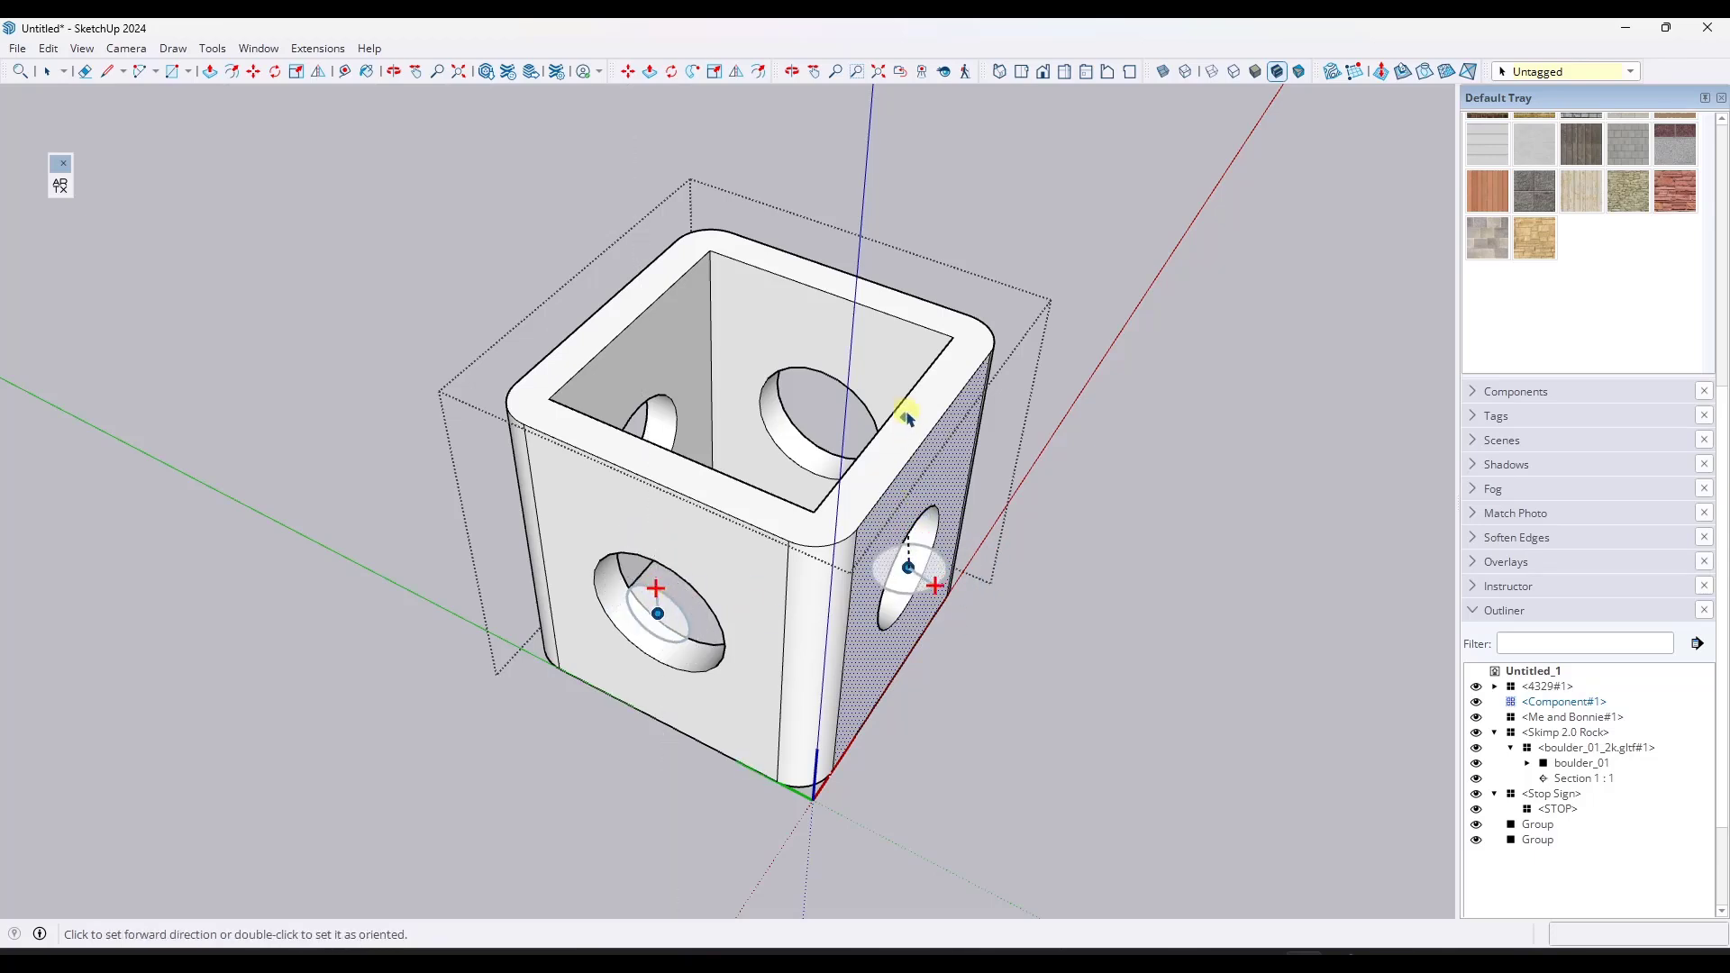
pyautogui.click(1079, 636)
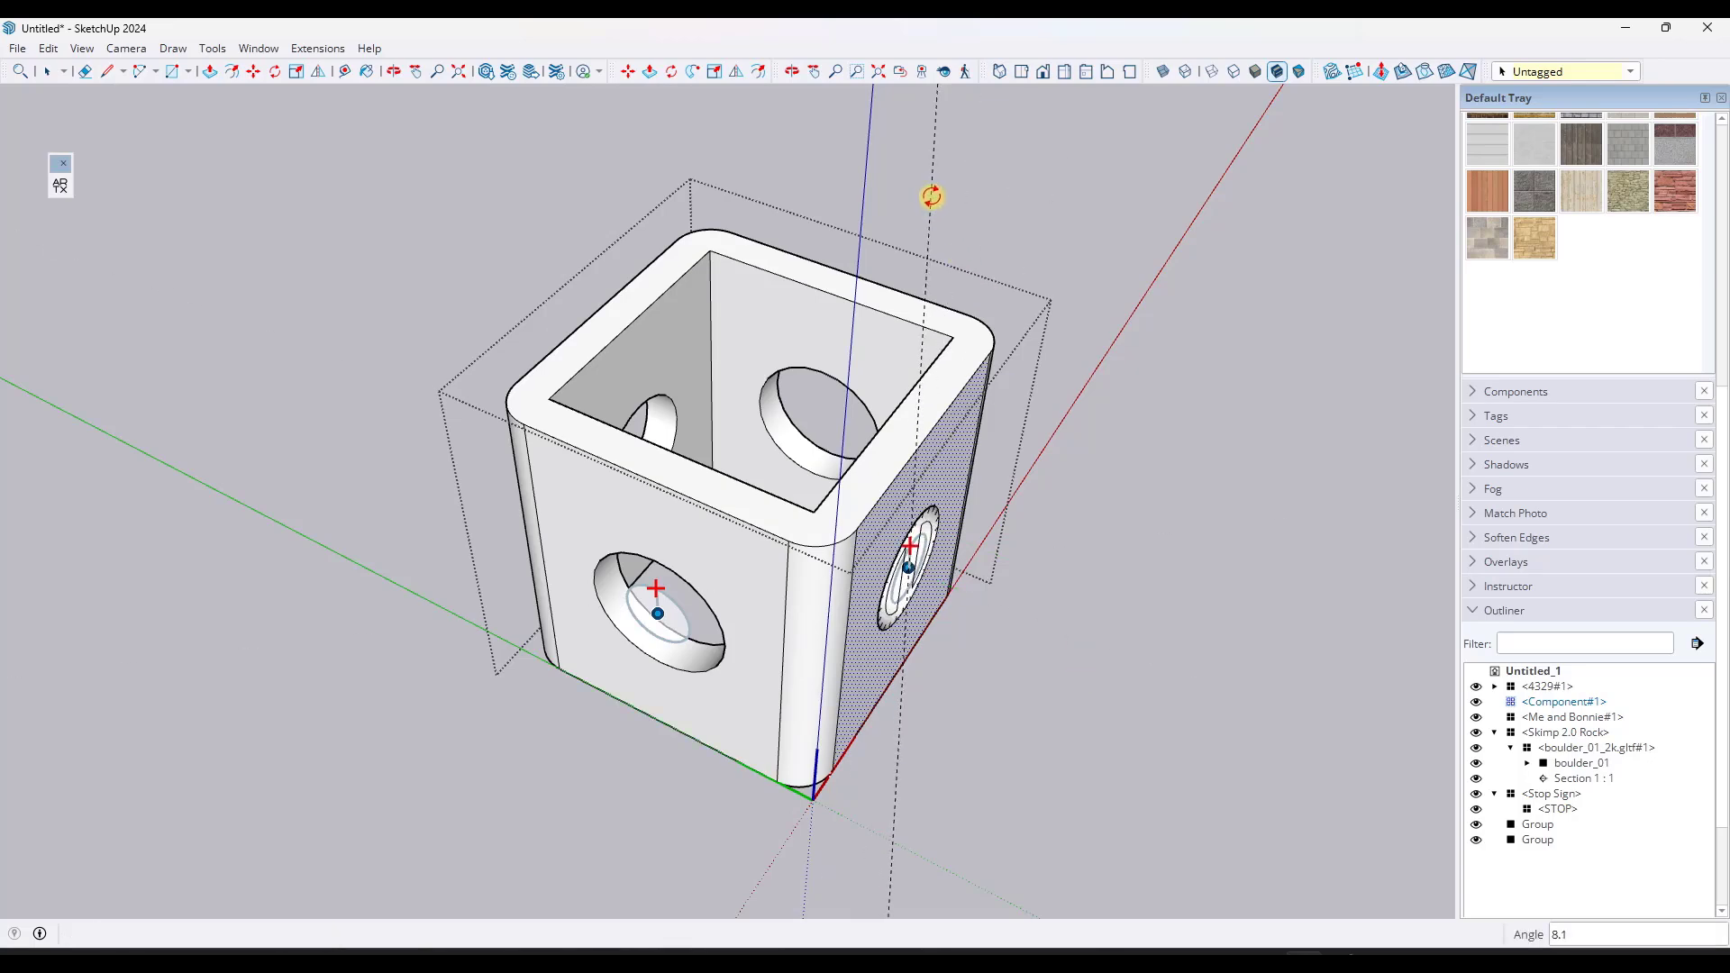
pyautogui.click(964, 189)
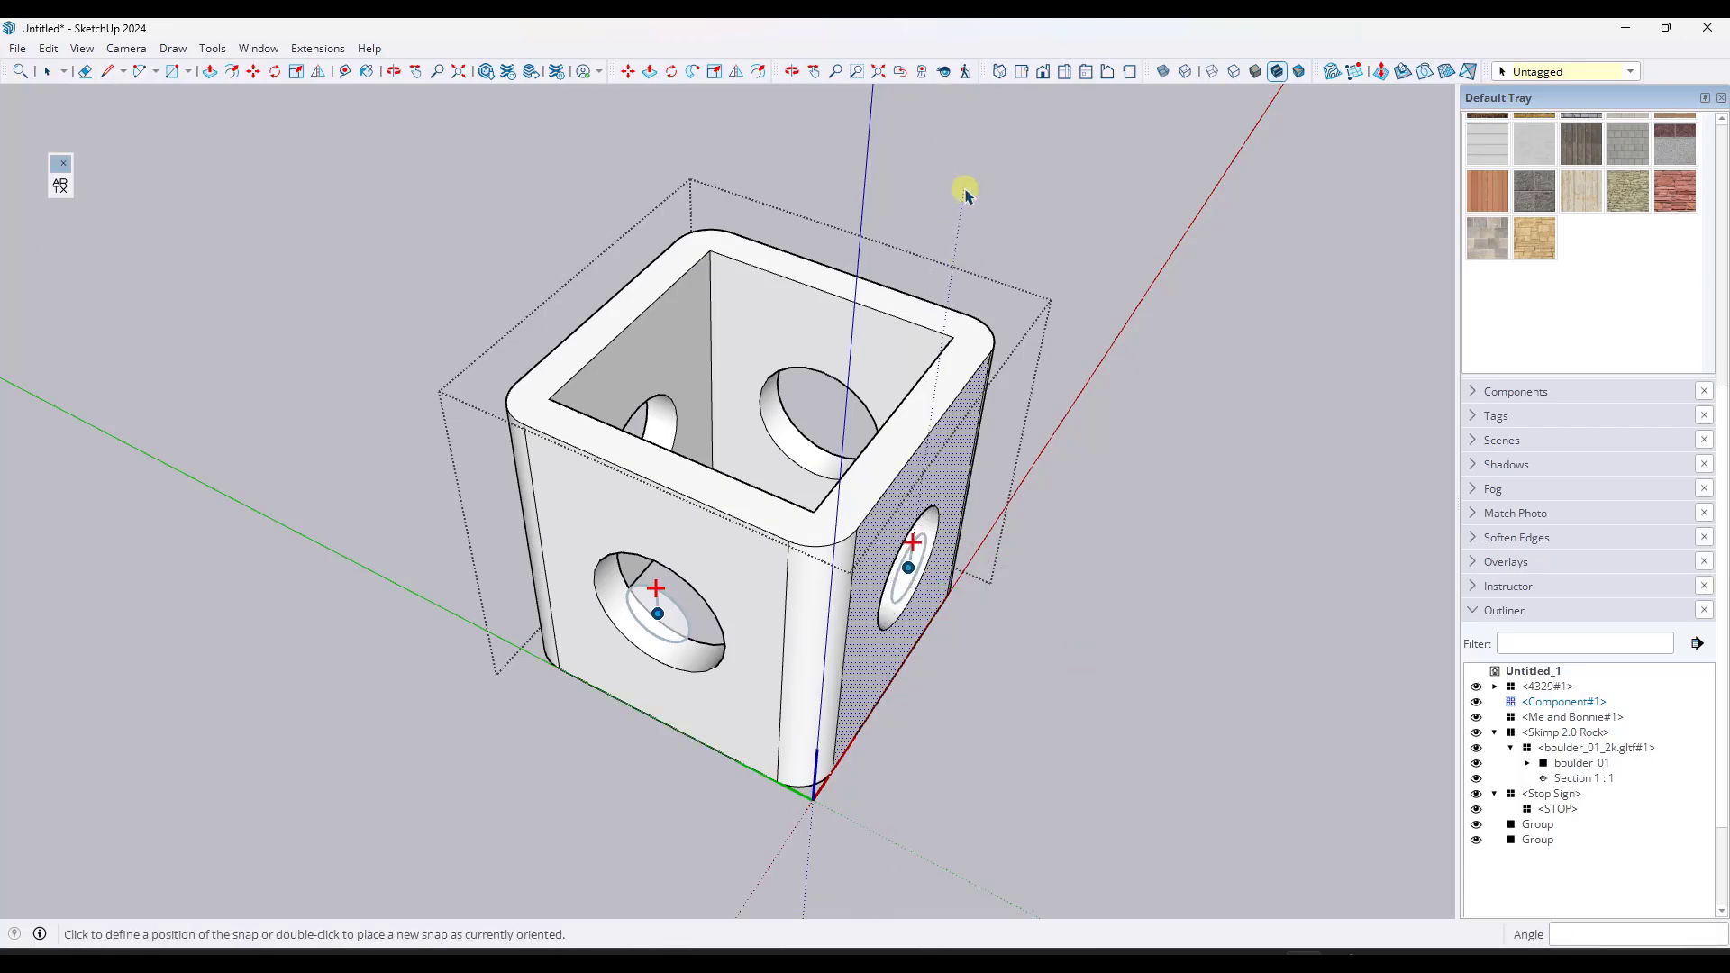
# Orbit to two more faces and place a snap at each front hole's centre
pyautogui.moveTo(666, 414); pyautogui.dragTo(1527, 392, button='middle')
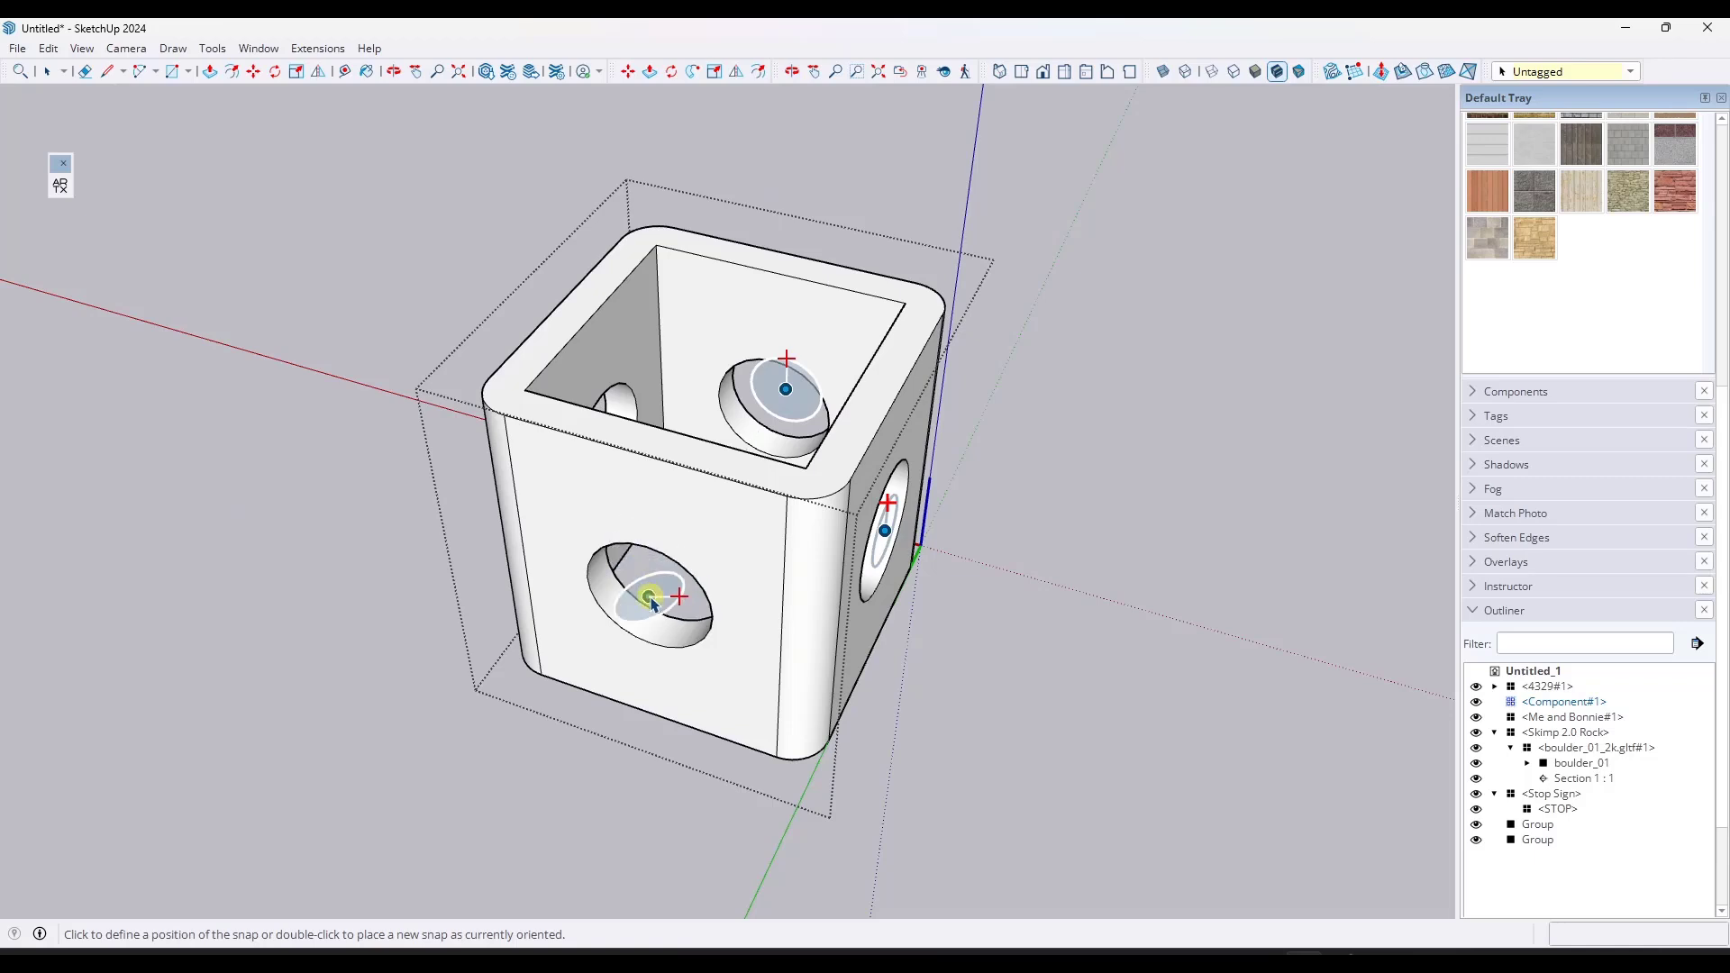
pyautogui.click(650, 597)
pyautogui.click(553, 775)
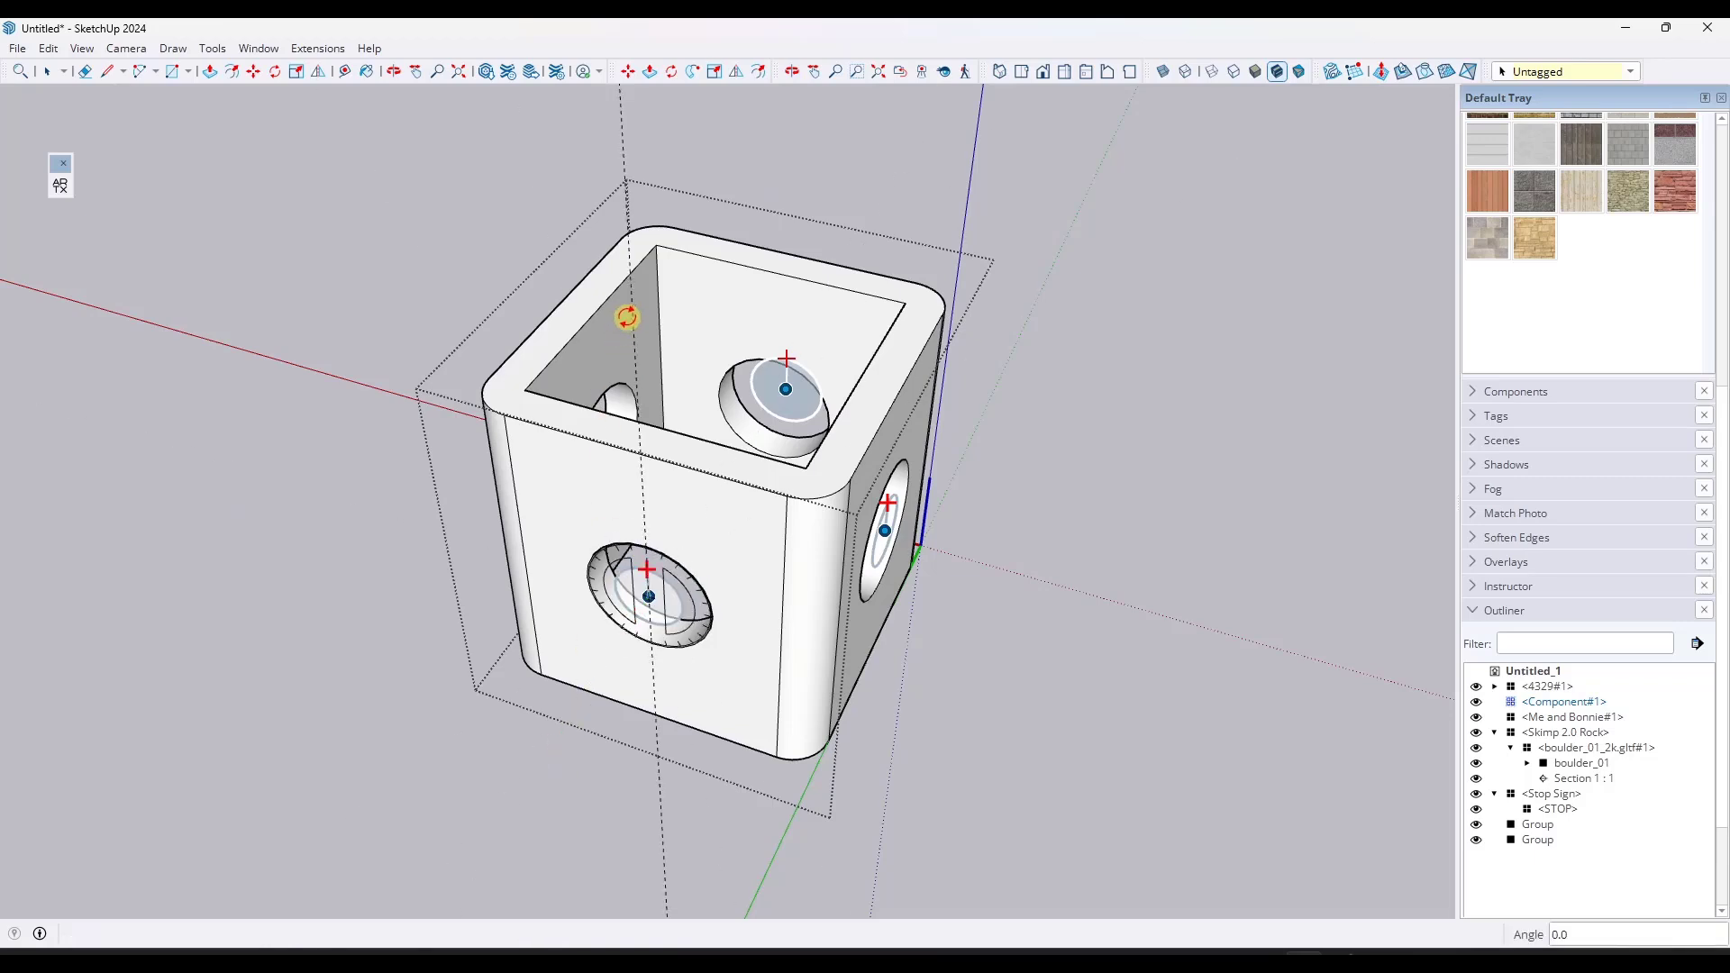
pyautogui.click(627, 317)
pyautogui.moveTo(630, 311); pyautogui.dragTo(785, 406, button='middle')
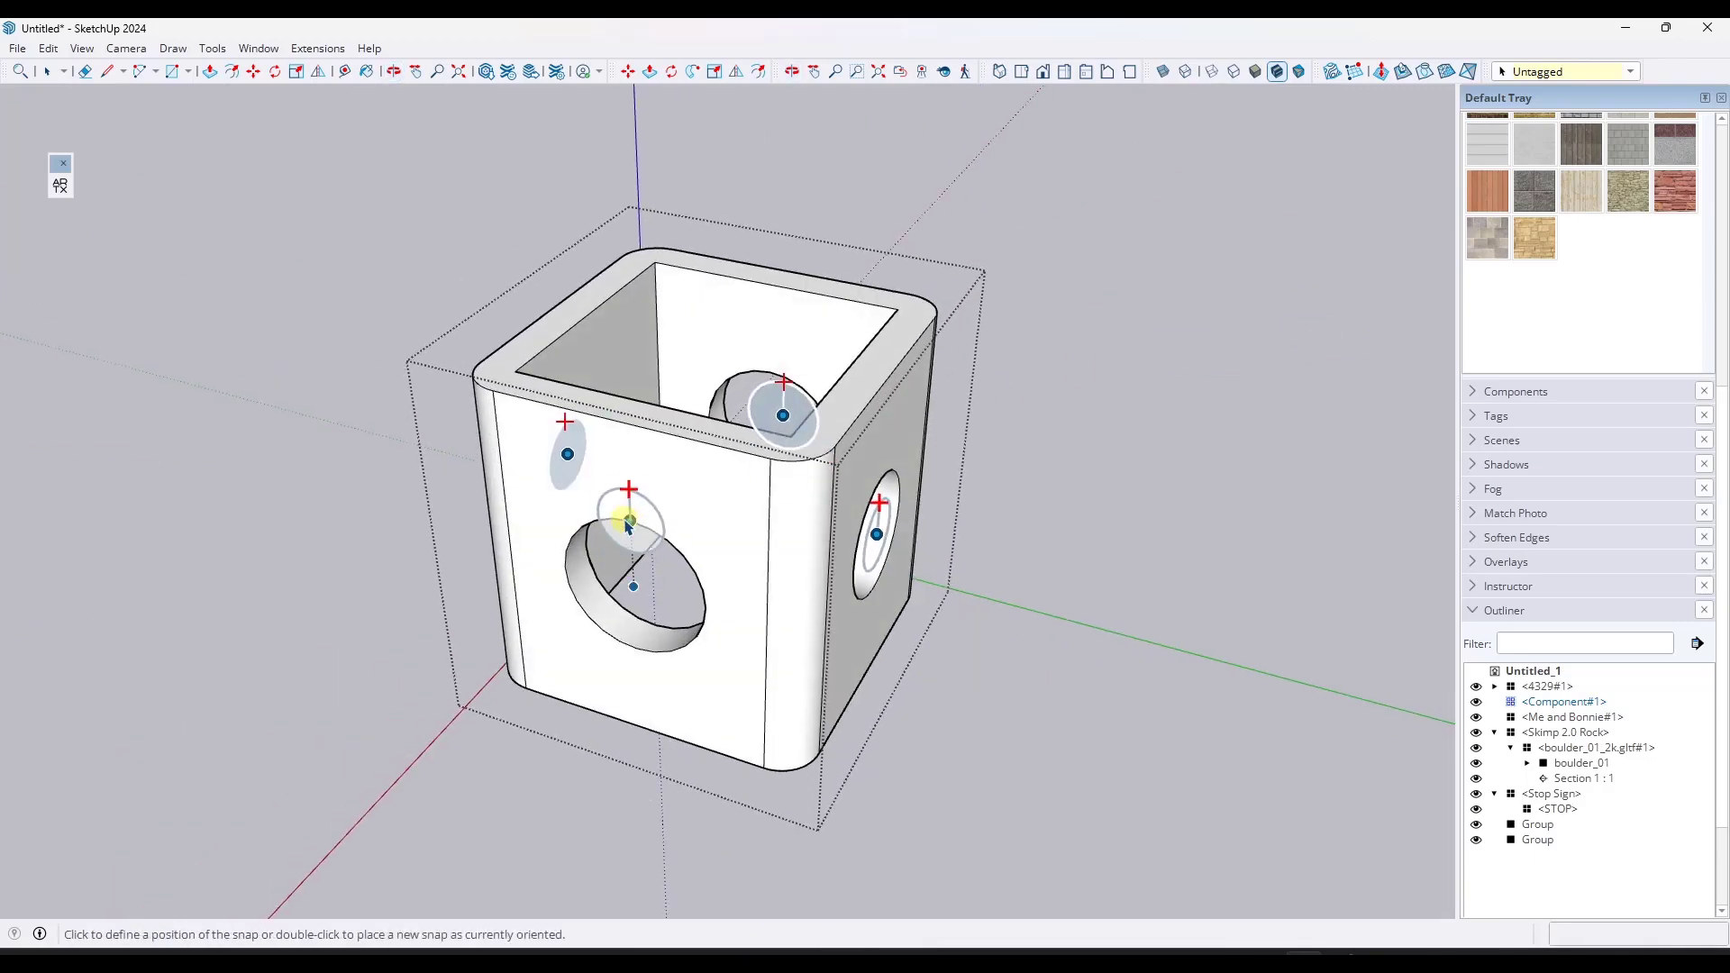
pyautogui.click(634, 587)
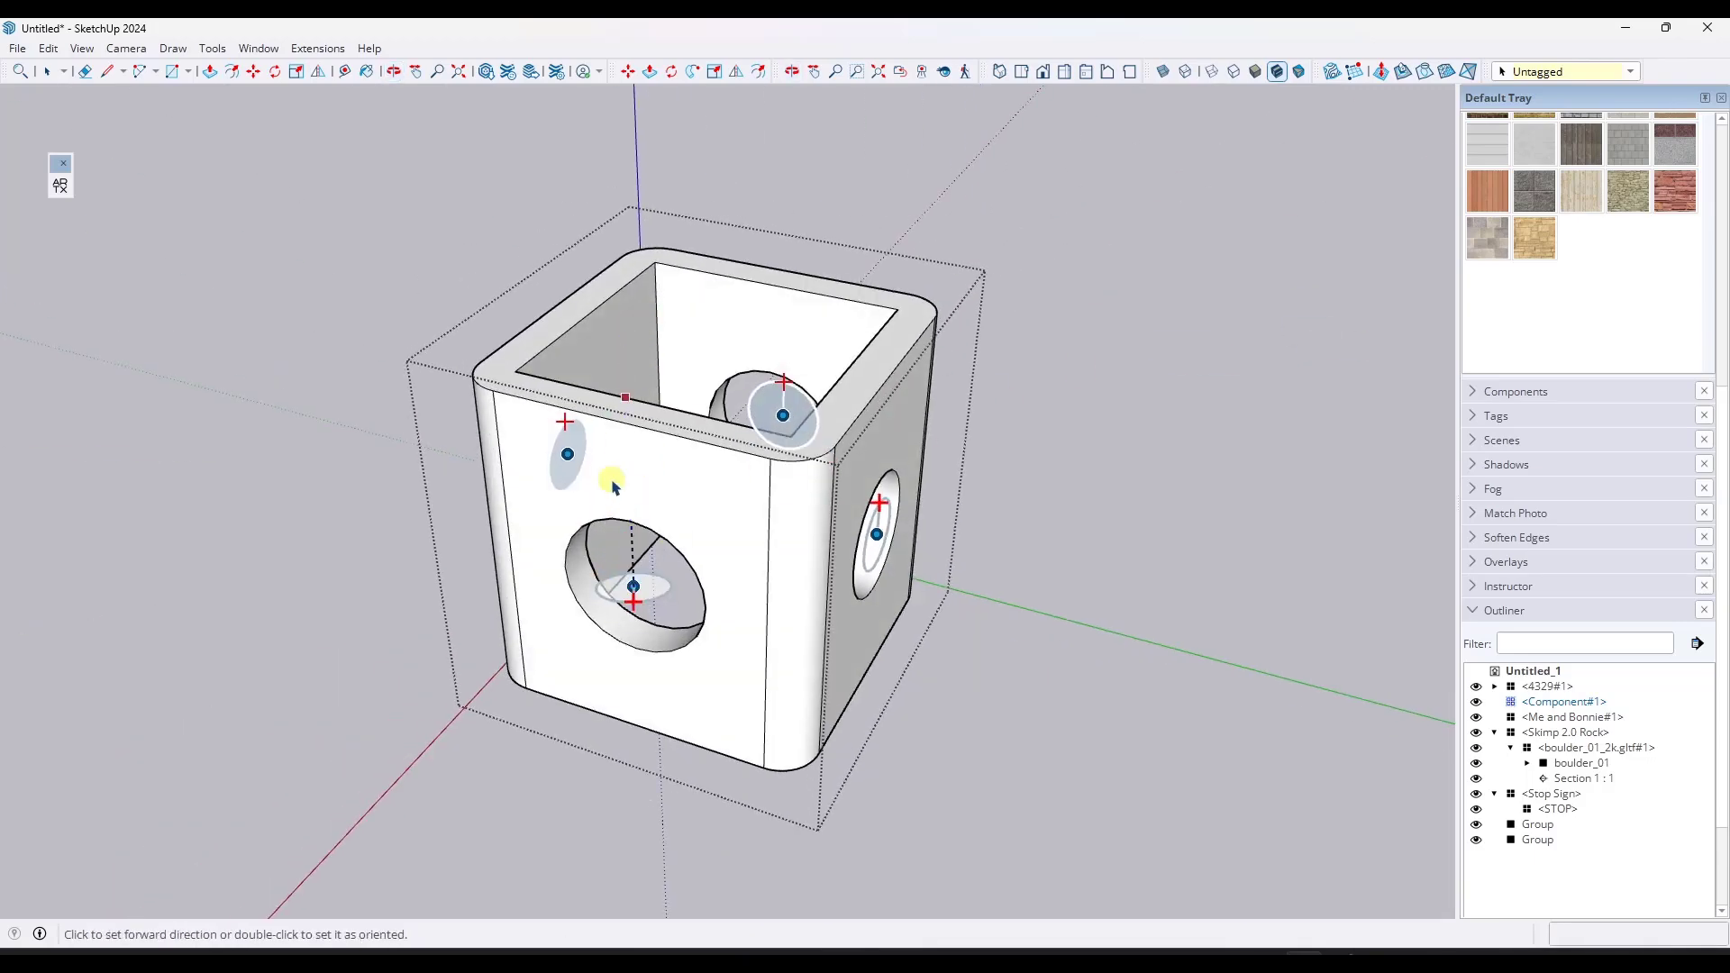
pyautogui.click(497, 751)
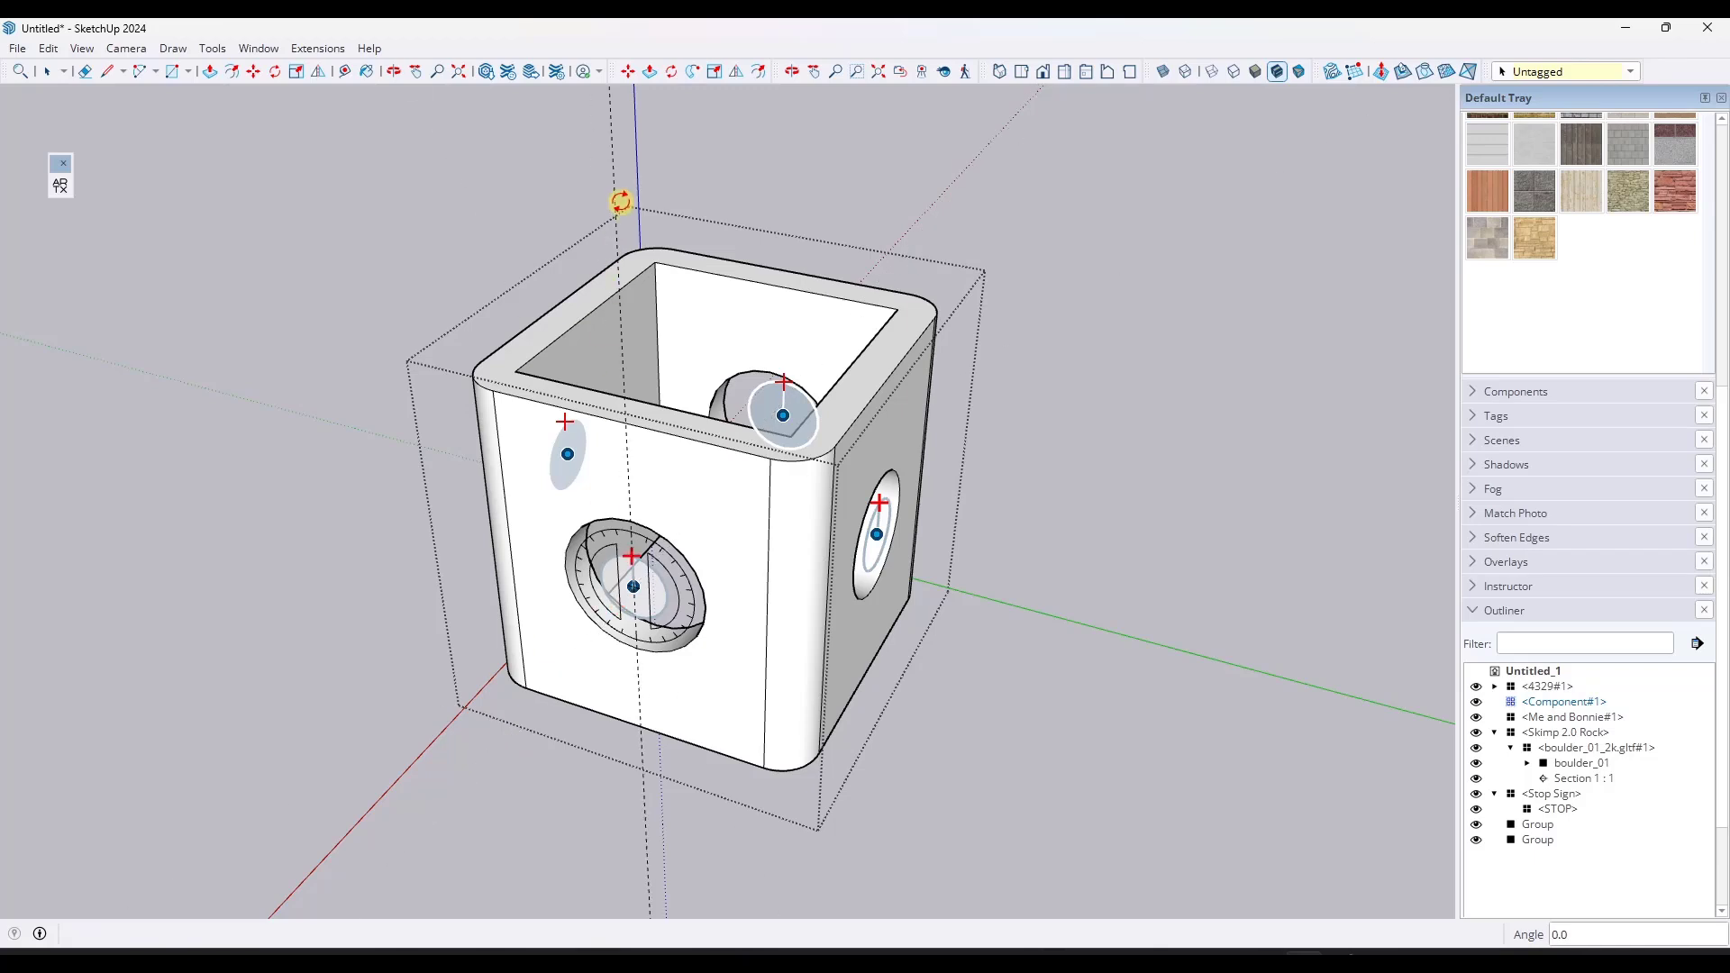
pyautogui.click(632, 176)
# Close the cube, then Ctrl-copy it from its bottom snap onto its top
pyautogui.press('space')
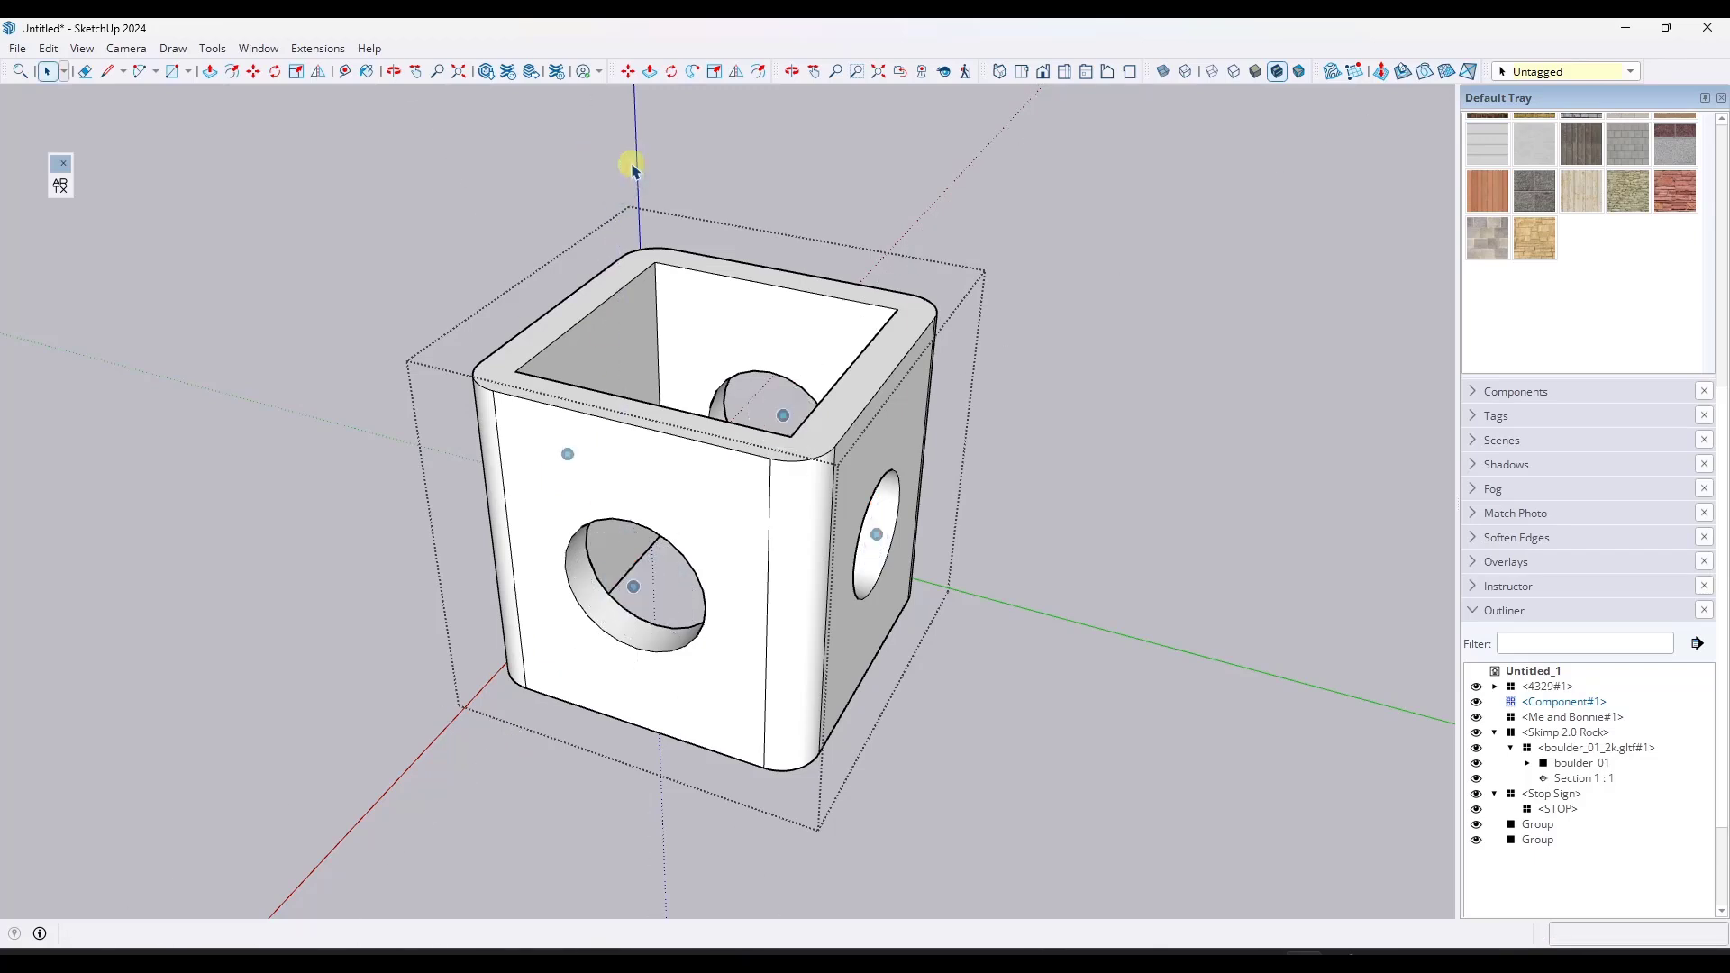
pyautogui.click(634, 168)
pyautogui.scroll(-2, 722, 562)
pyautogui.click(722, 563)
pyautogui.press('m')
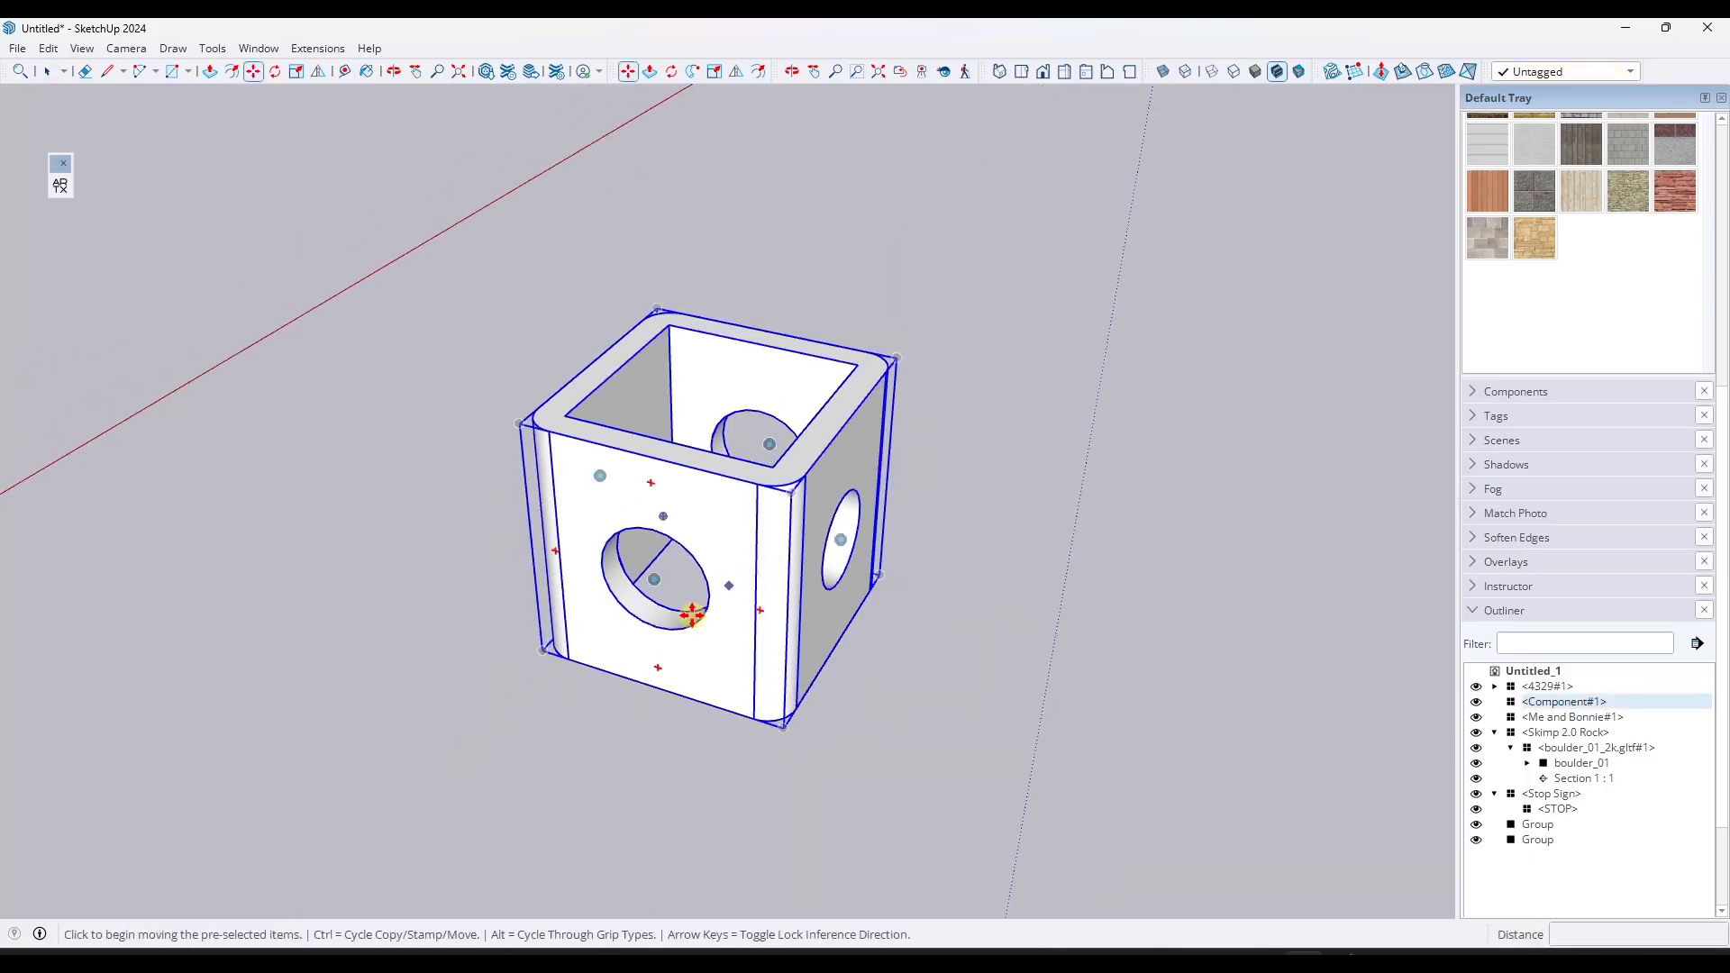
pyautogui.click(655, 685)
pyautogui.press('ctrl')
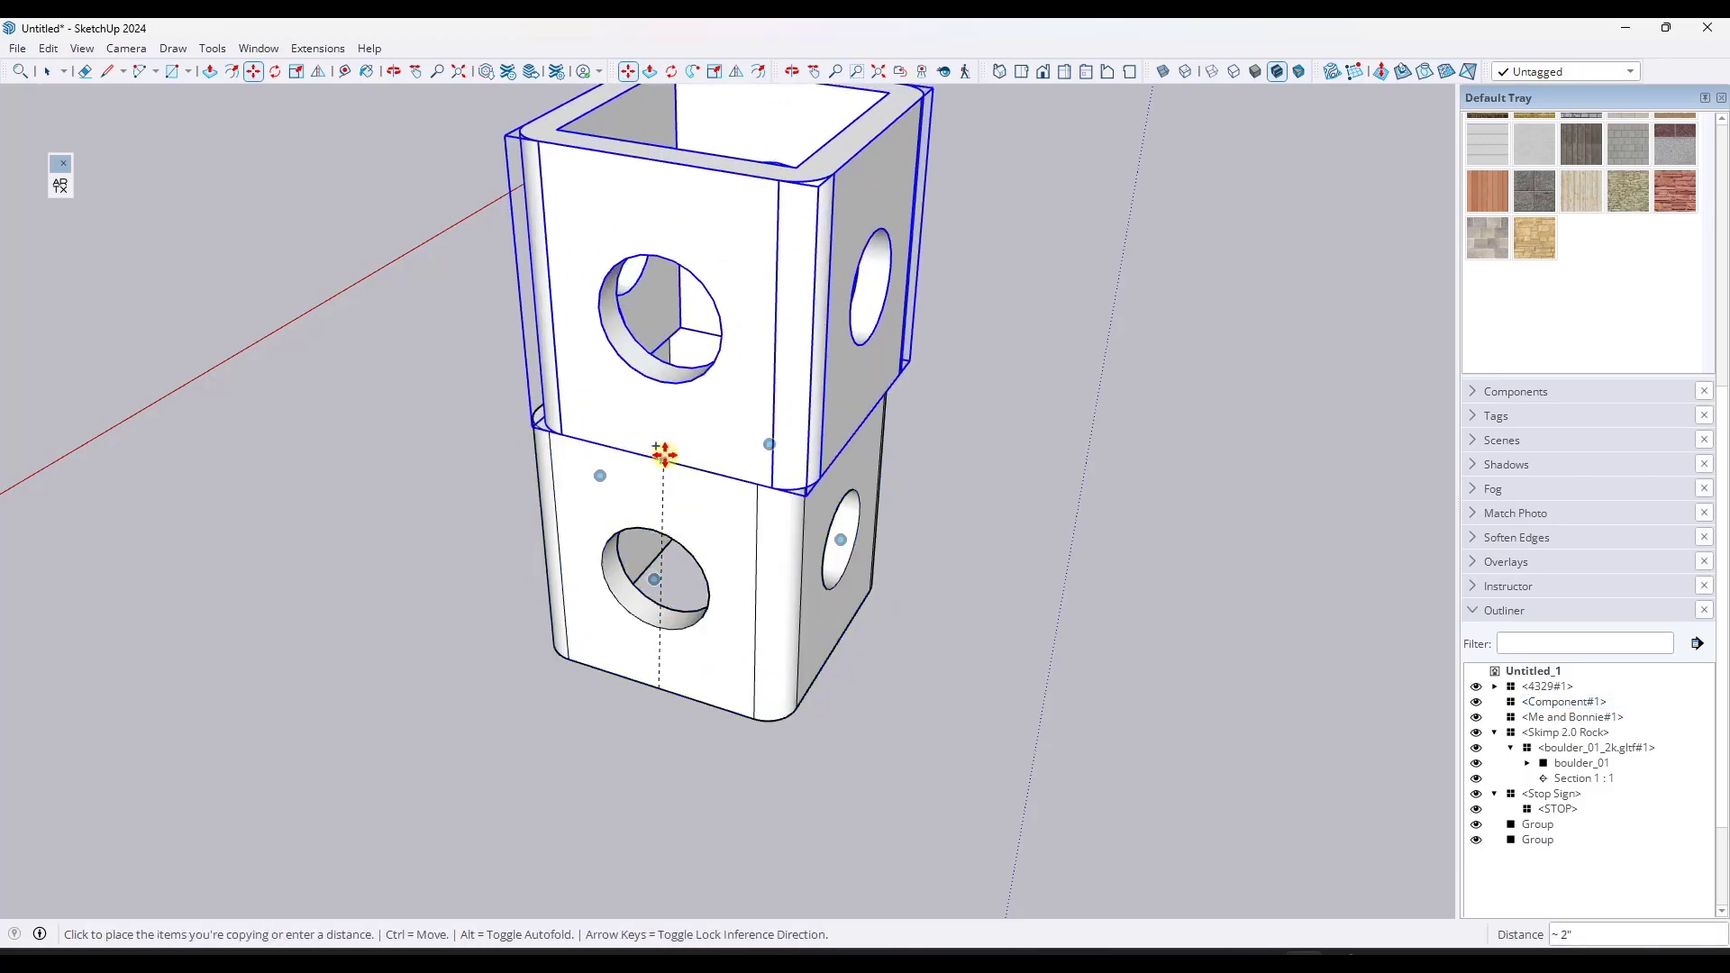
pyautogui.click(658, 460)
# Multiply the copy by 15, then *30, stacking cubes into a tall post
pyautogui.scroll(-5, 699, 483)
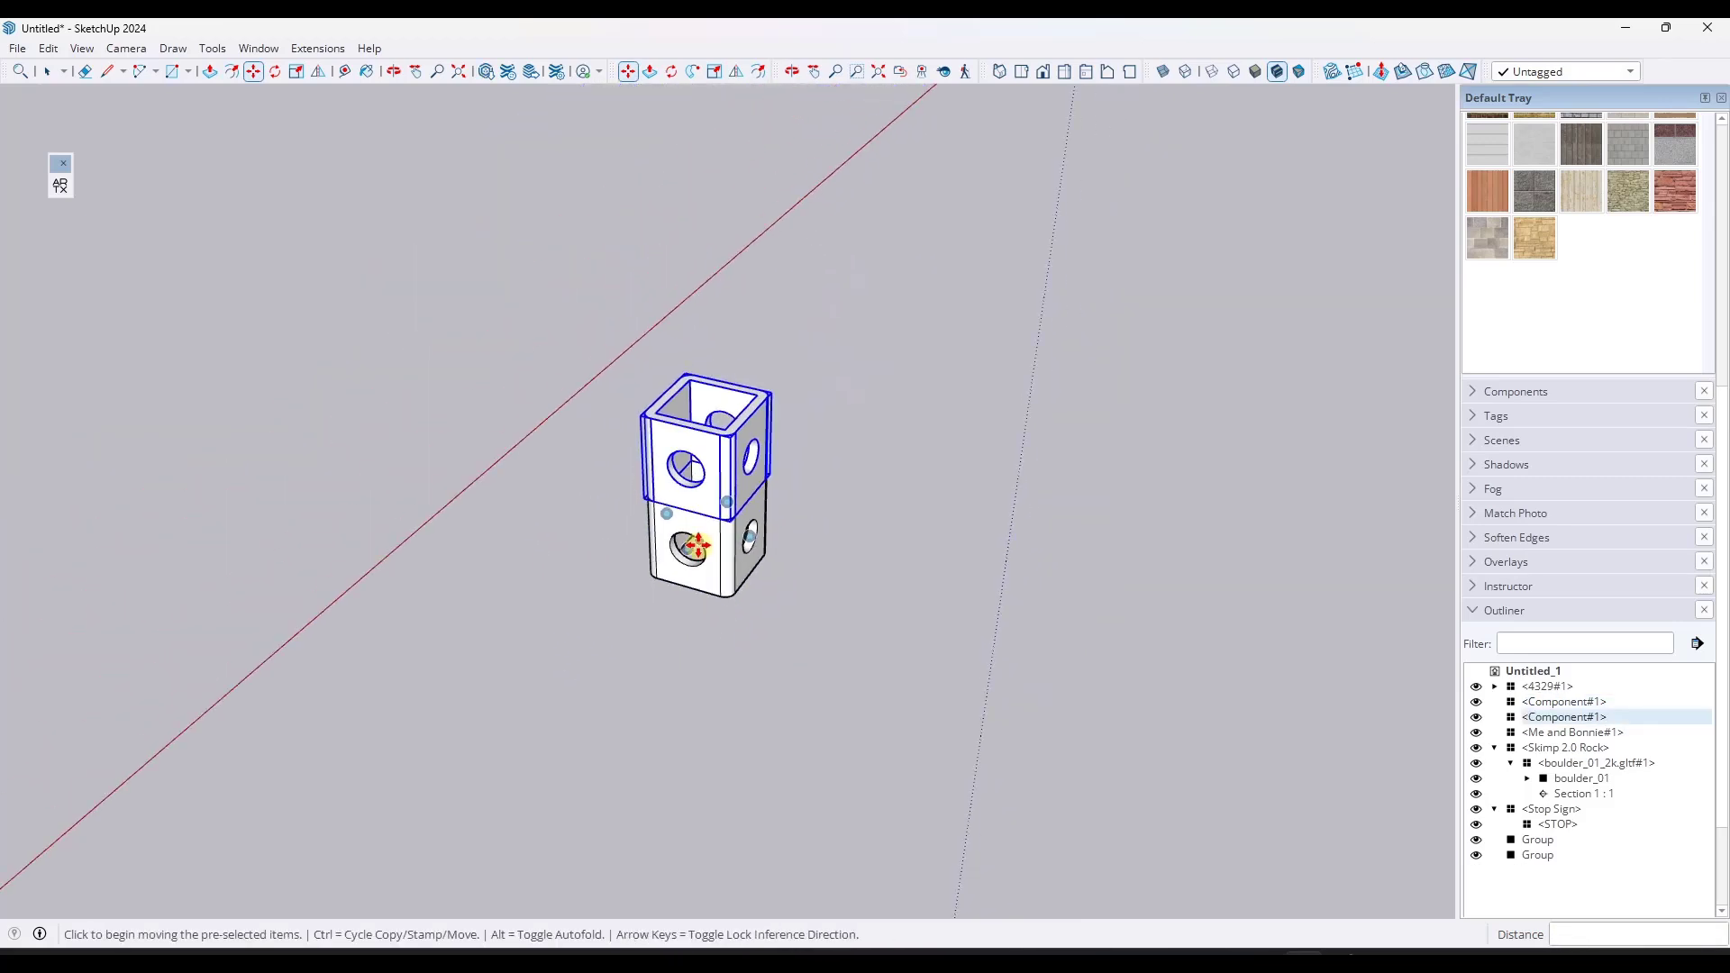
pyautogui.write('15')
pyautogui.press('Return')
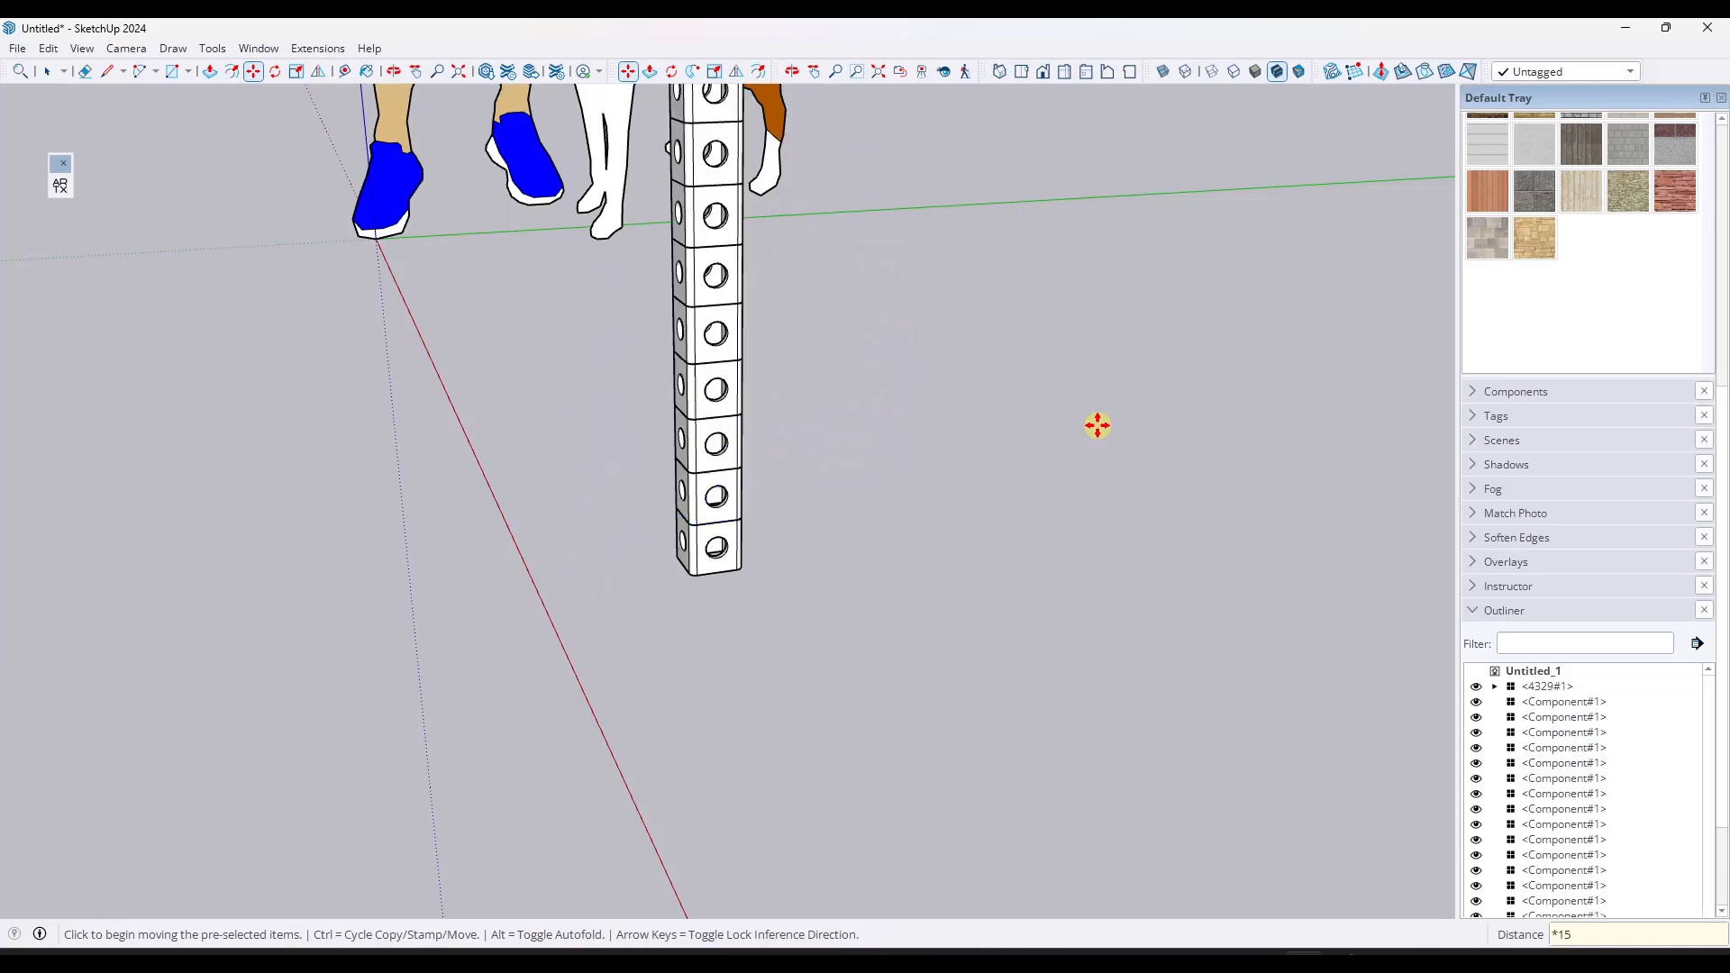
pyautogui.scroll(-6, 865, 390)
pyautogui.moveTo(514, 451); pyautogui.dragTo(661, 348, button='middle')
pyautogui.scroll(2, 663, 348)
pyautogui.write('*30')
pyautogui.press('Return')
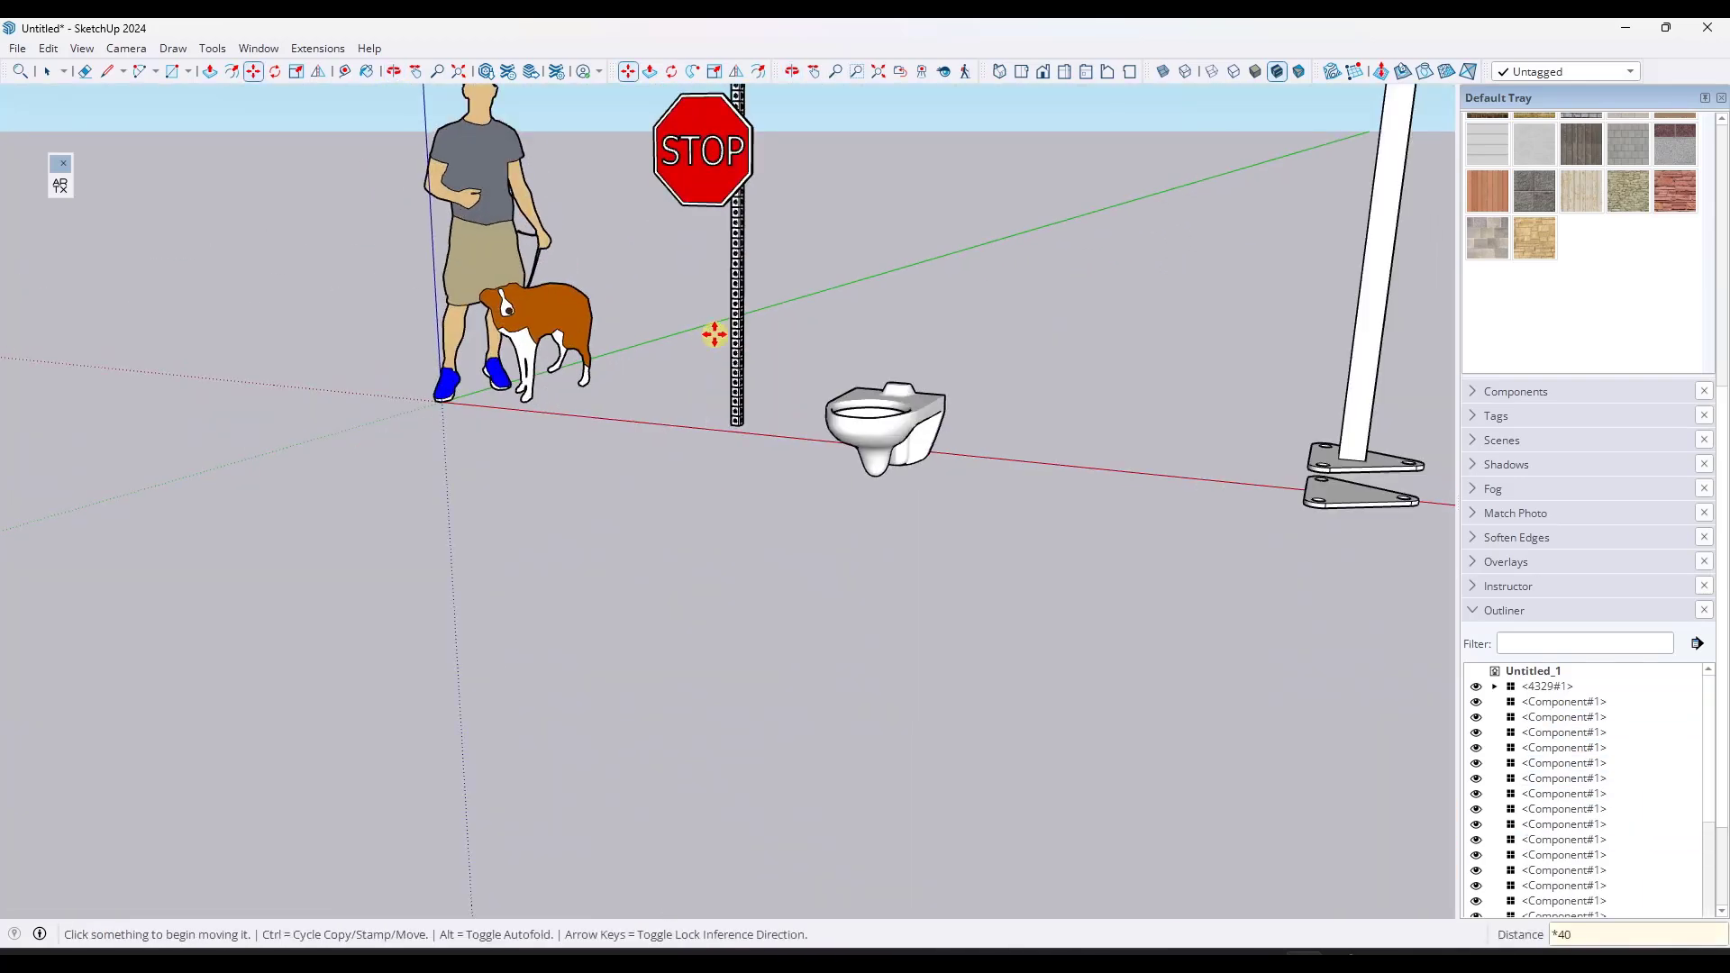
pyautogui.scroll(-5, 714, 335)
pyautogui.scroll(3, 727, 301)
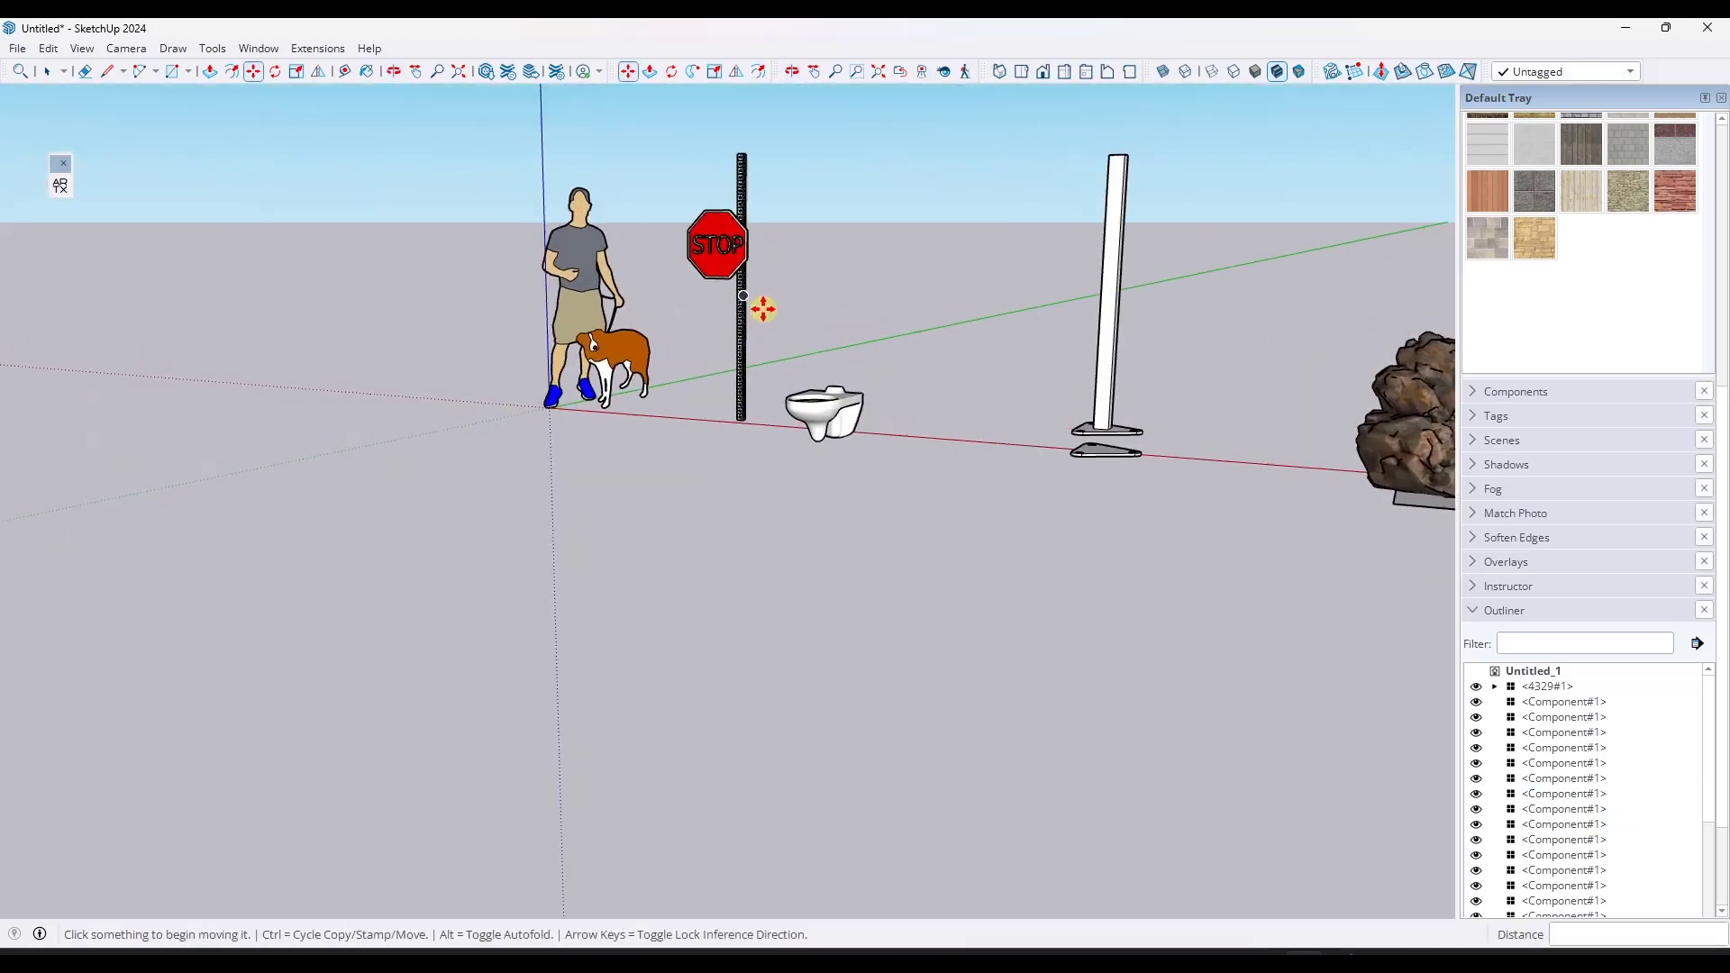
pyautogui.scroll(5, 763, 309)
pyautogui.scroll(-6, 757, 287)
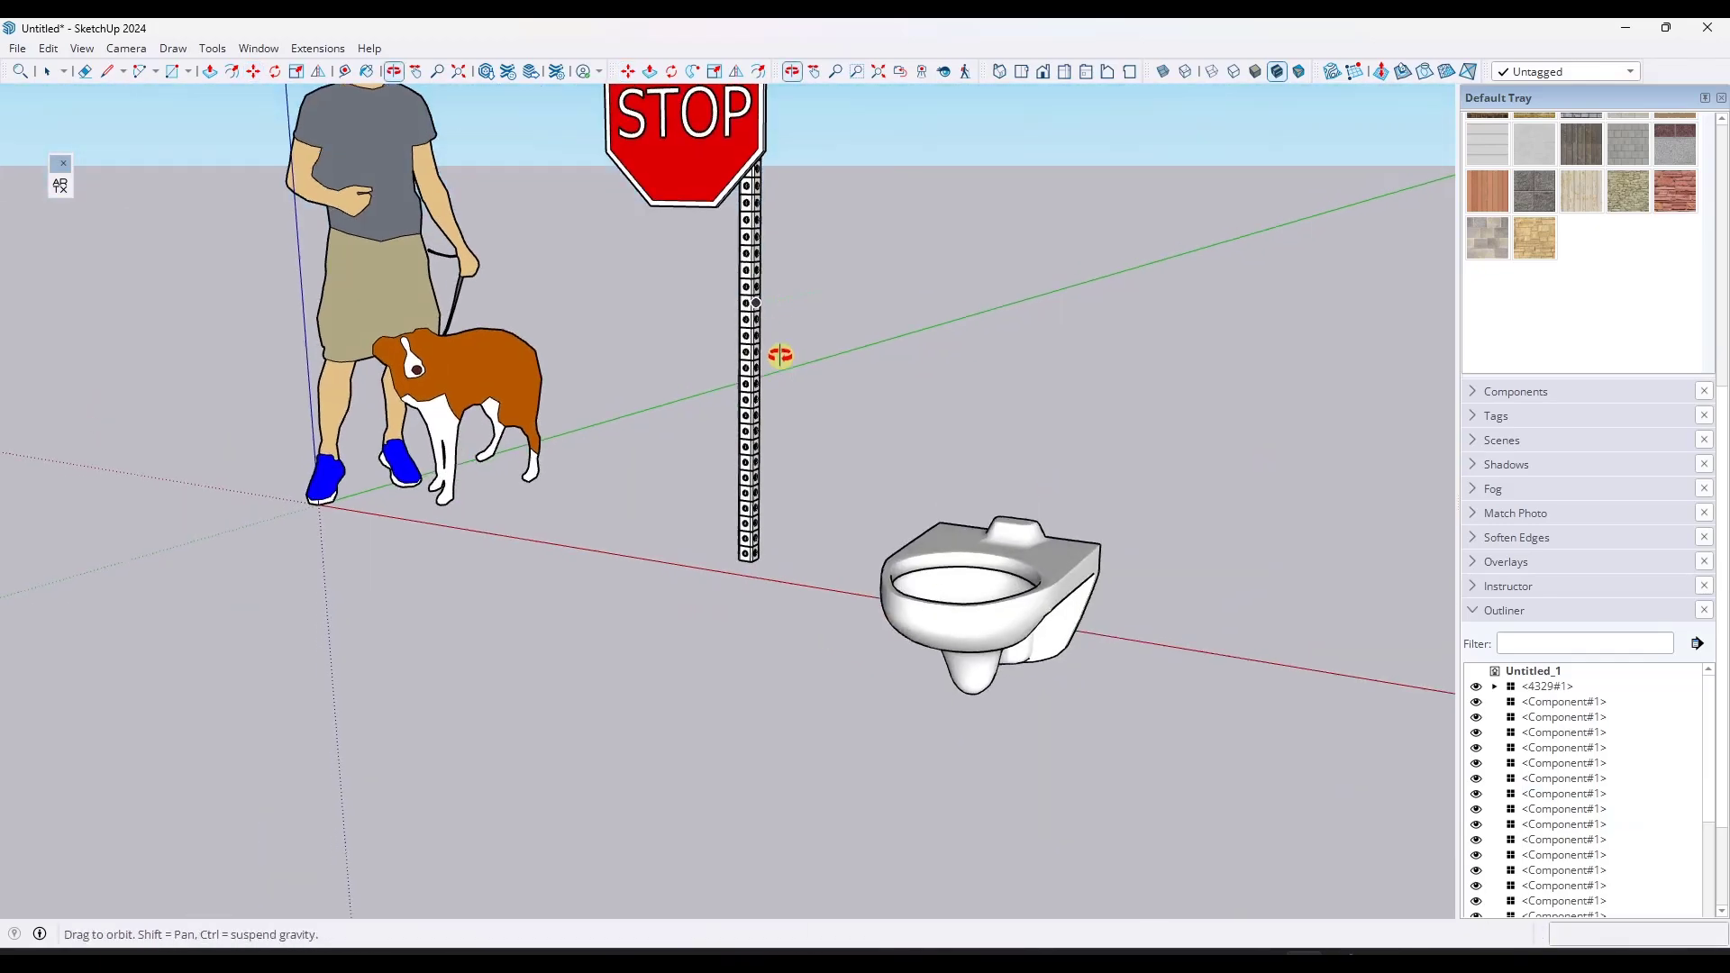
pyautogui.scroll(-3, 757, 144)
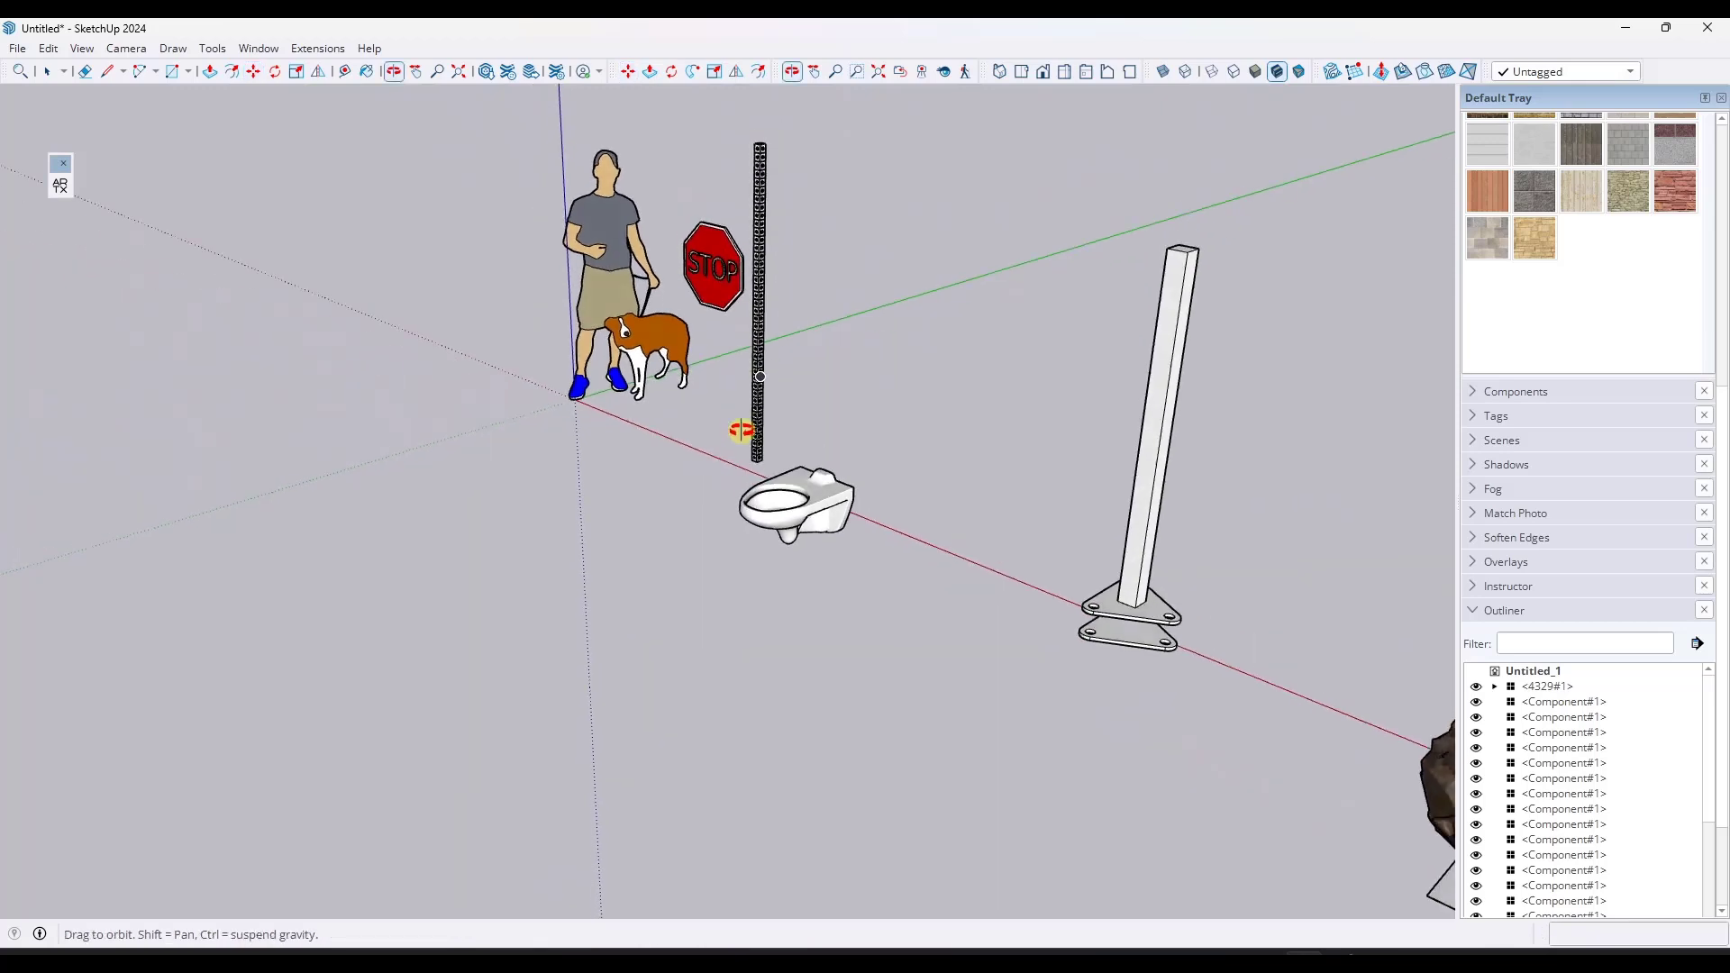
pyautogui.scroll(1, 759, 130)
pyautogui.press('space')
# Window-select all cubes of the post and make them a group
pyautogui.moveTo(770, 461); pyautogui.dragTo(772, 462)
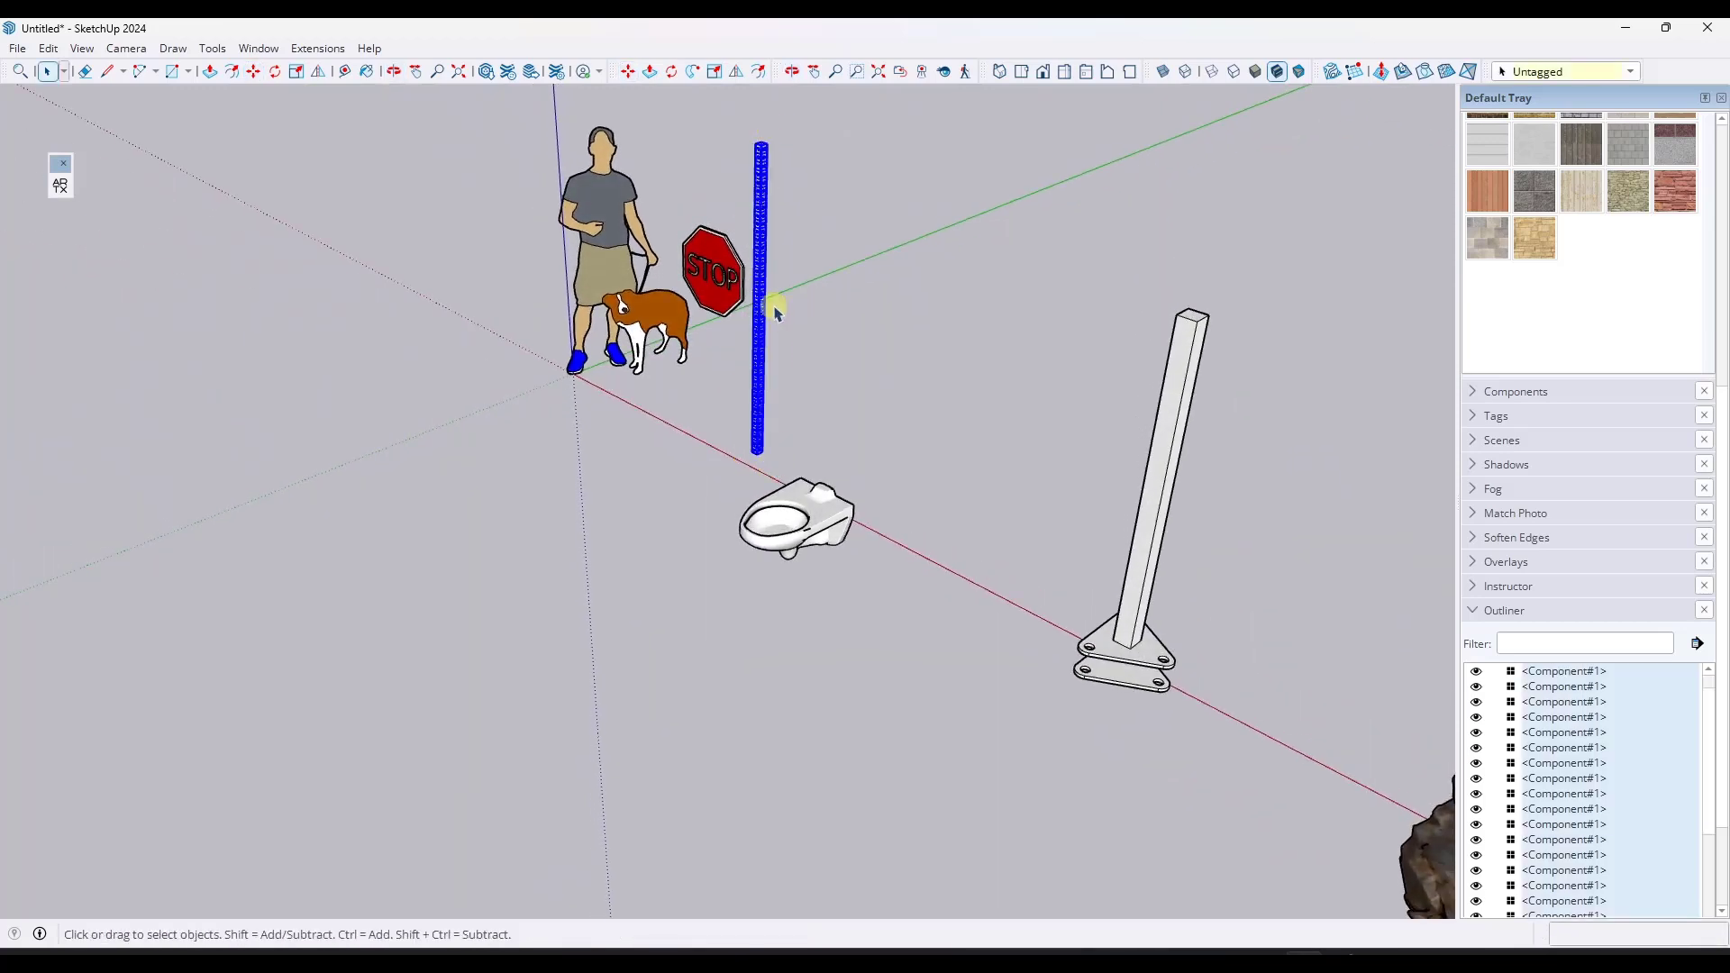
pyautogui.rightClick(770, 274)
pyautogui.moveTo(735, 122); pyautogui.dragTo(787, 487)
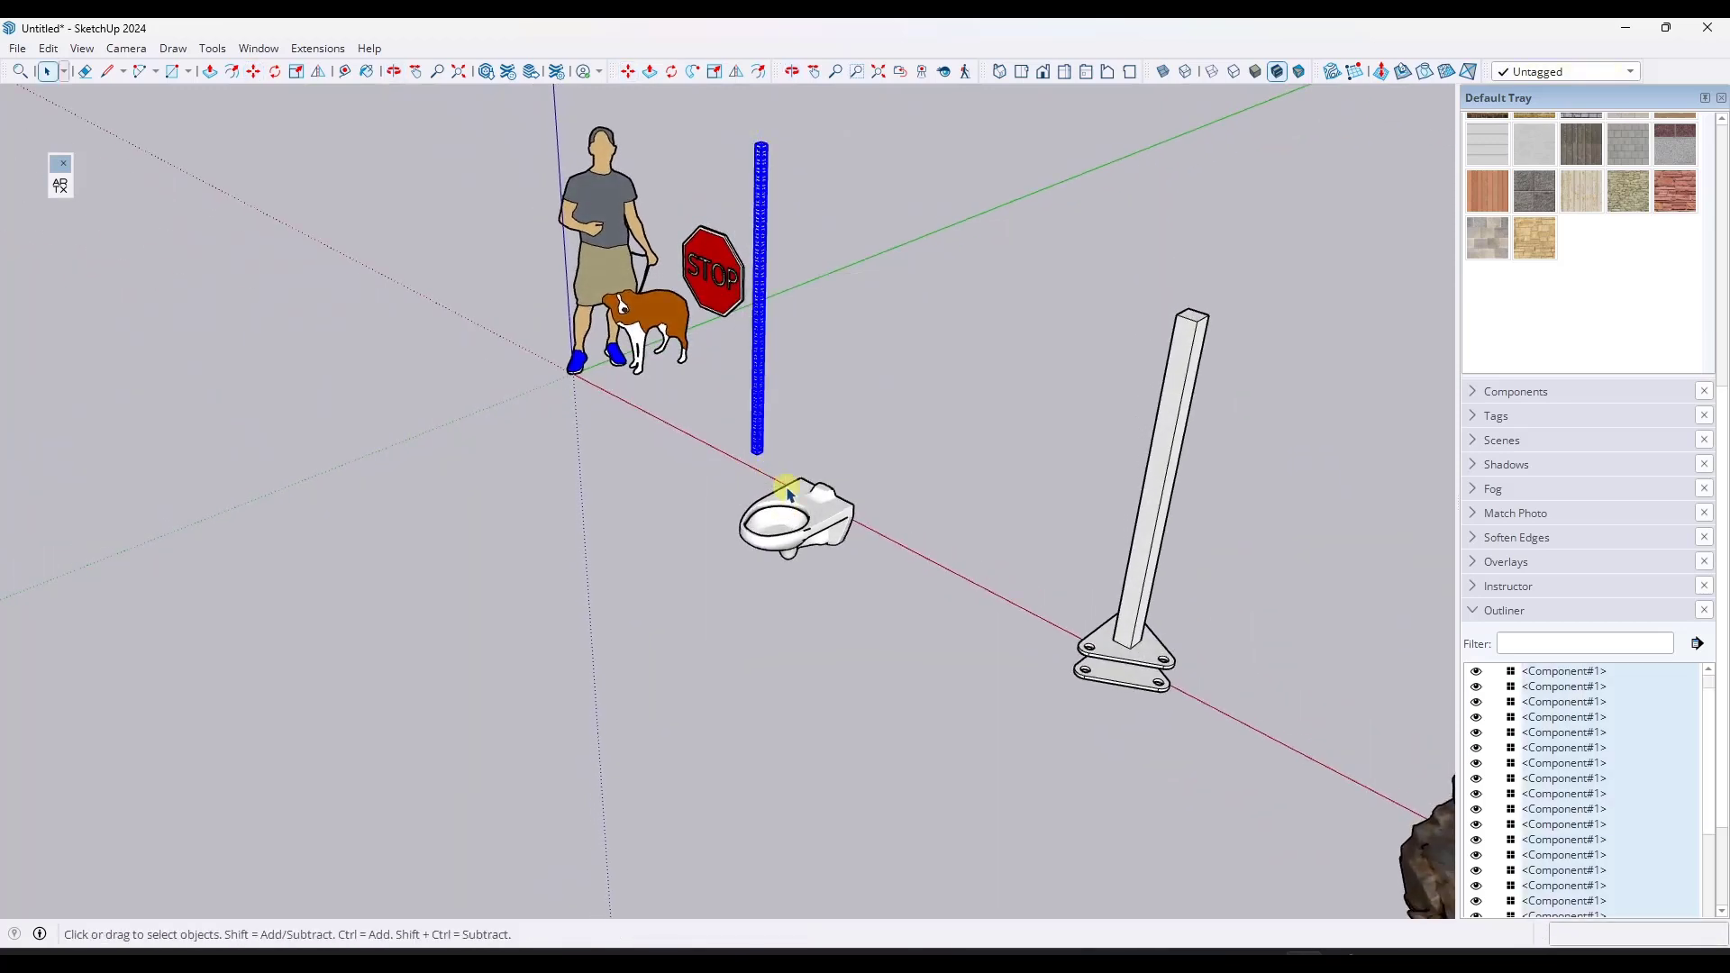
pyautogui.rightClick(760, 243)
pyautogui.click(793, 431)
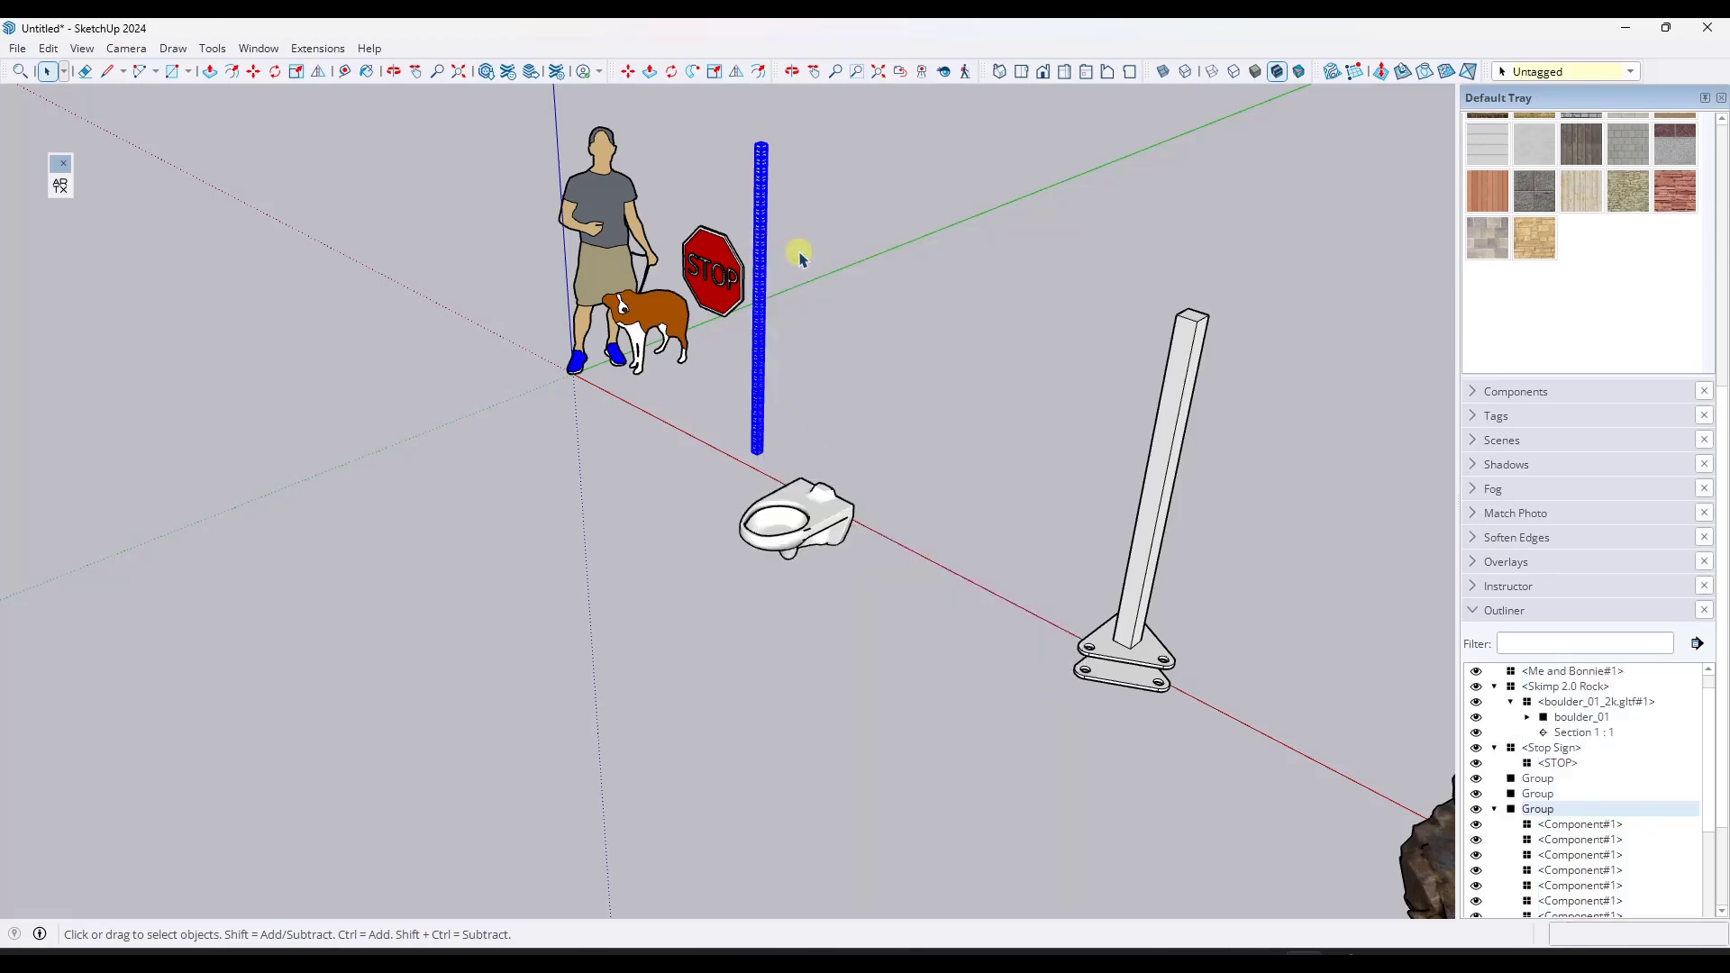
pyautogui.scroll(2, 806, 266)
pyautogui.scroll(2, 815, 284)
# Select the stop sign and move it by its snap point onto the post
pyautogui.press('m')
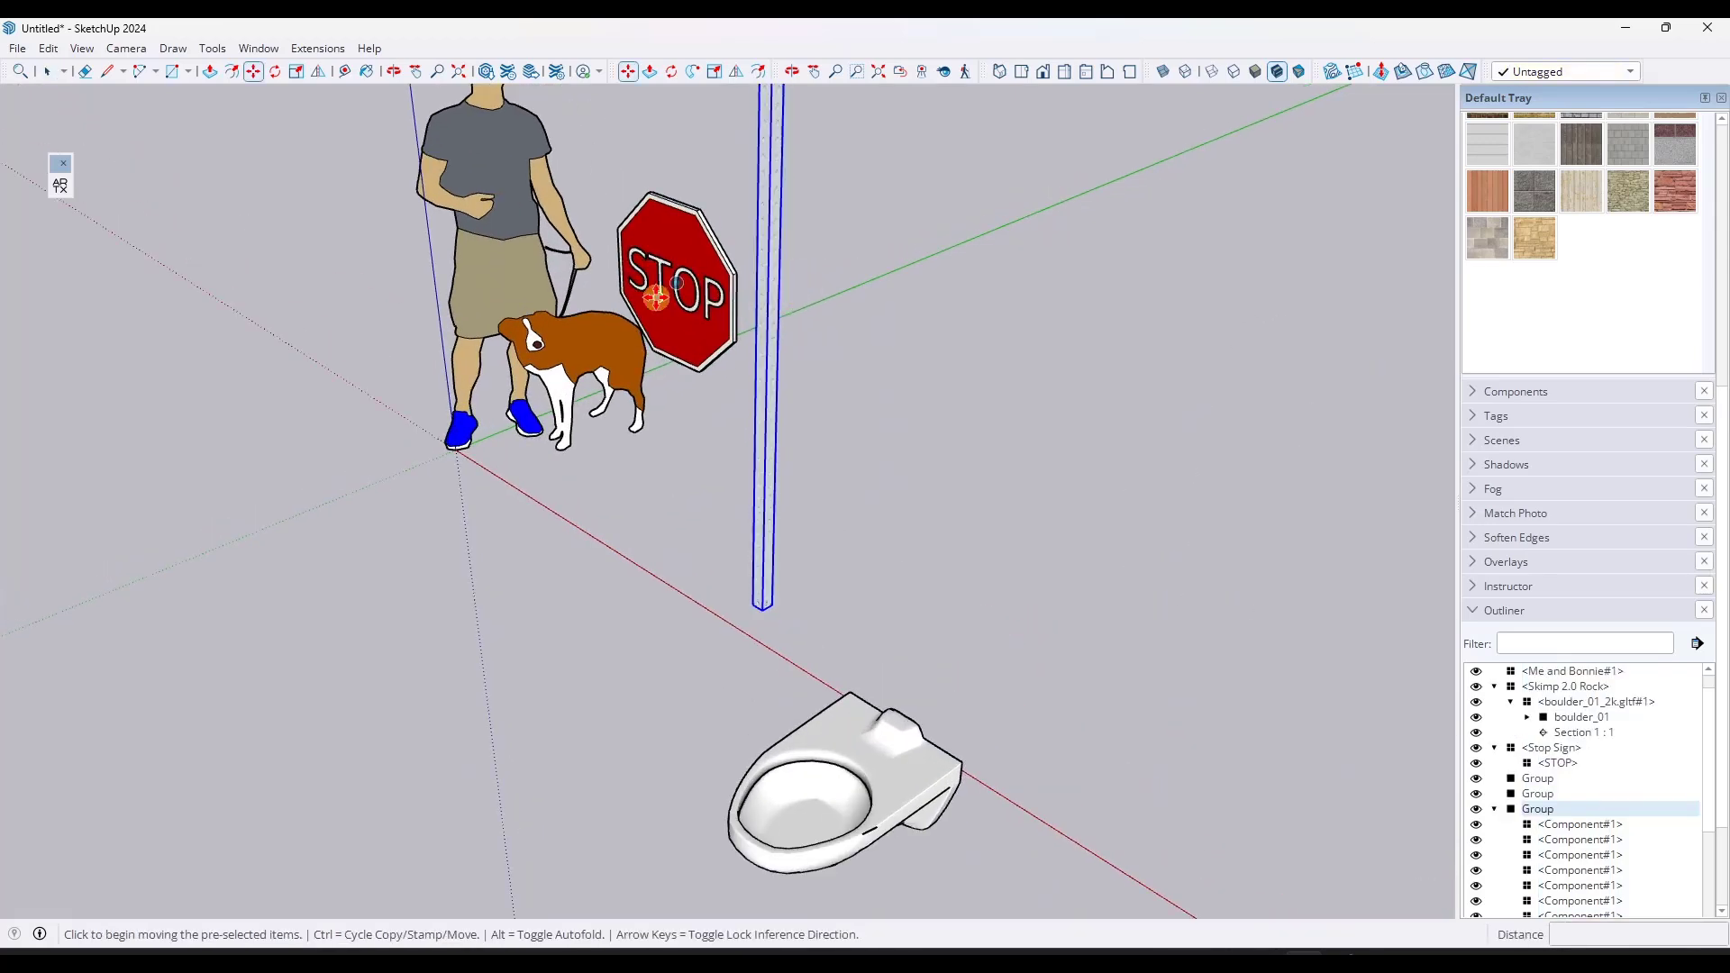
pyautogui.press('space')
pyautogui.click(859, 327)
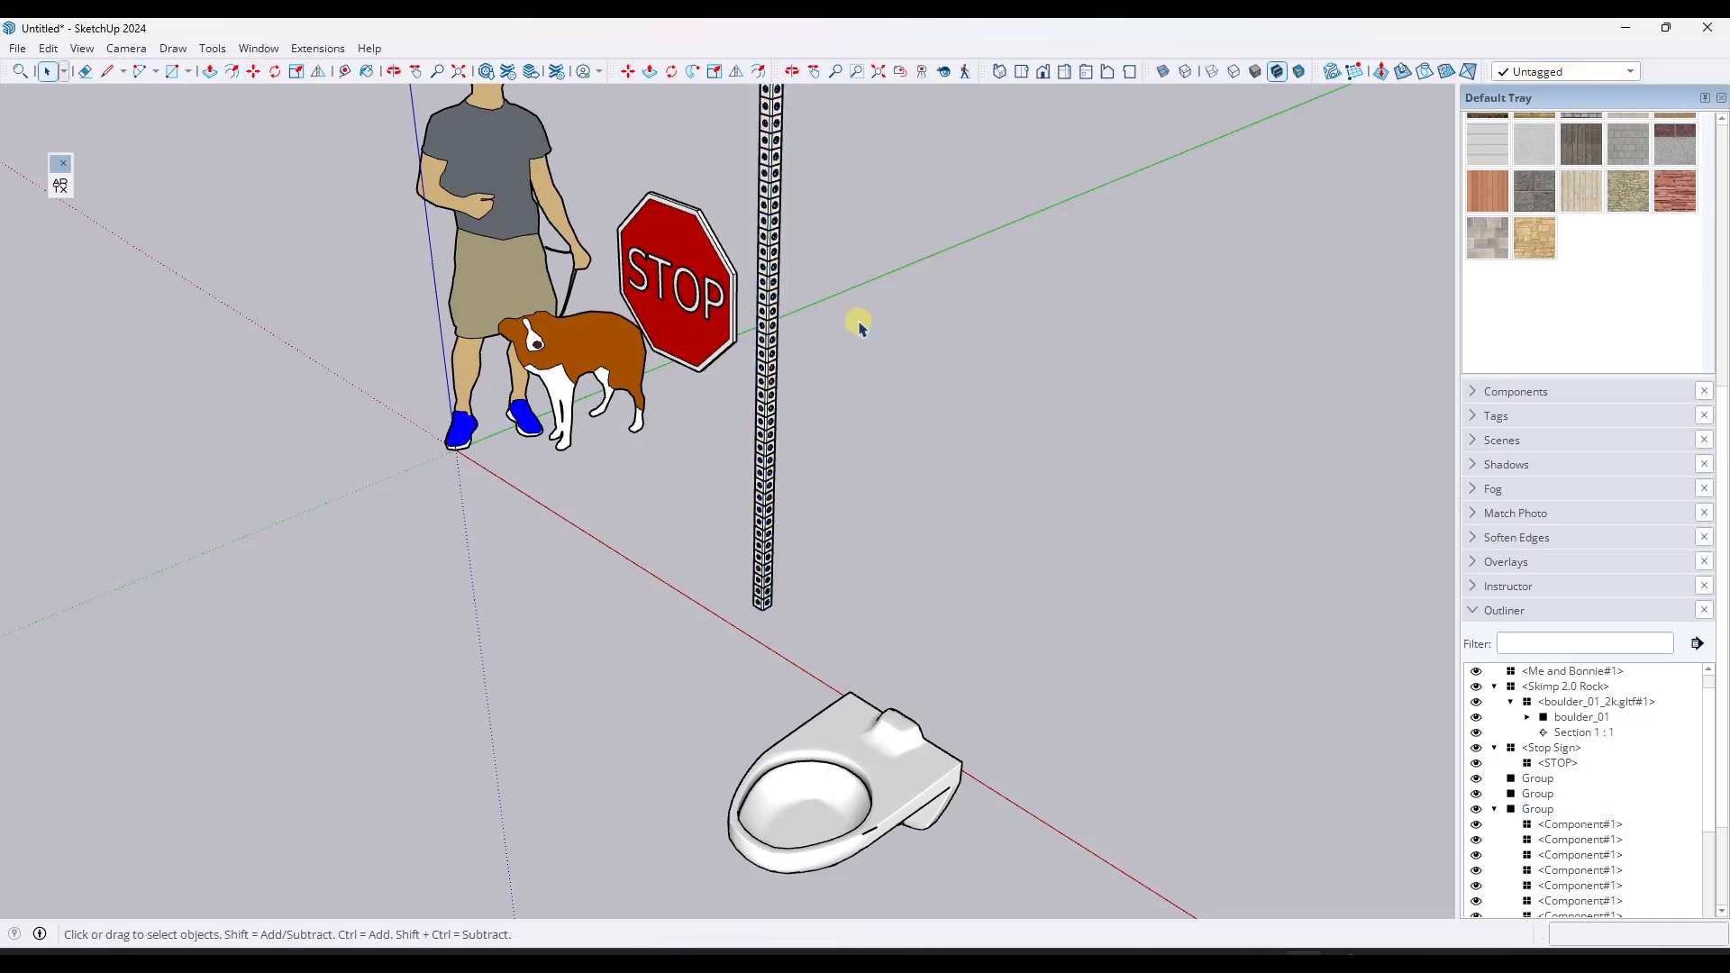
pyautogui.click(681, 296)
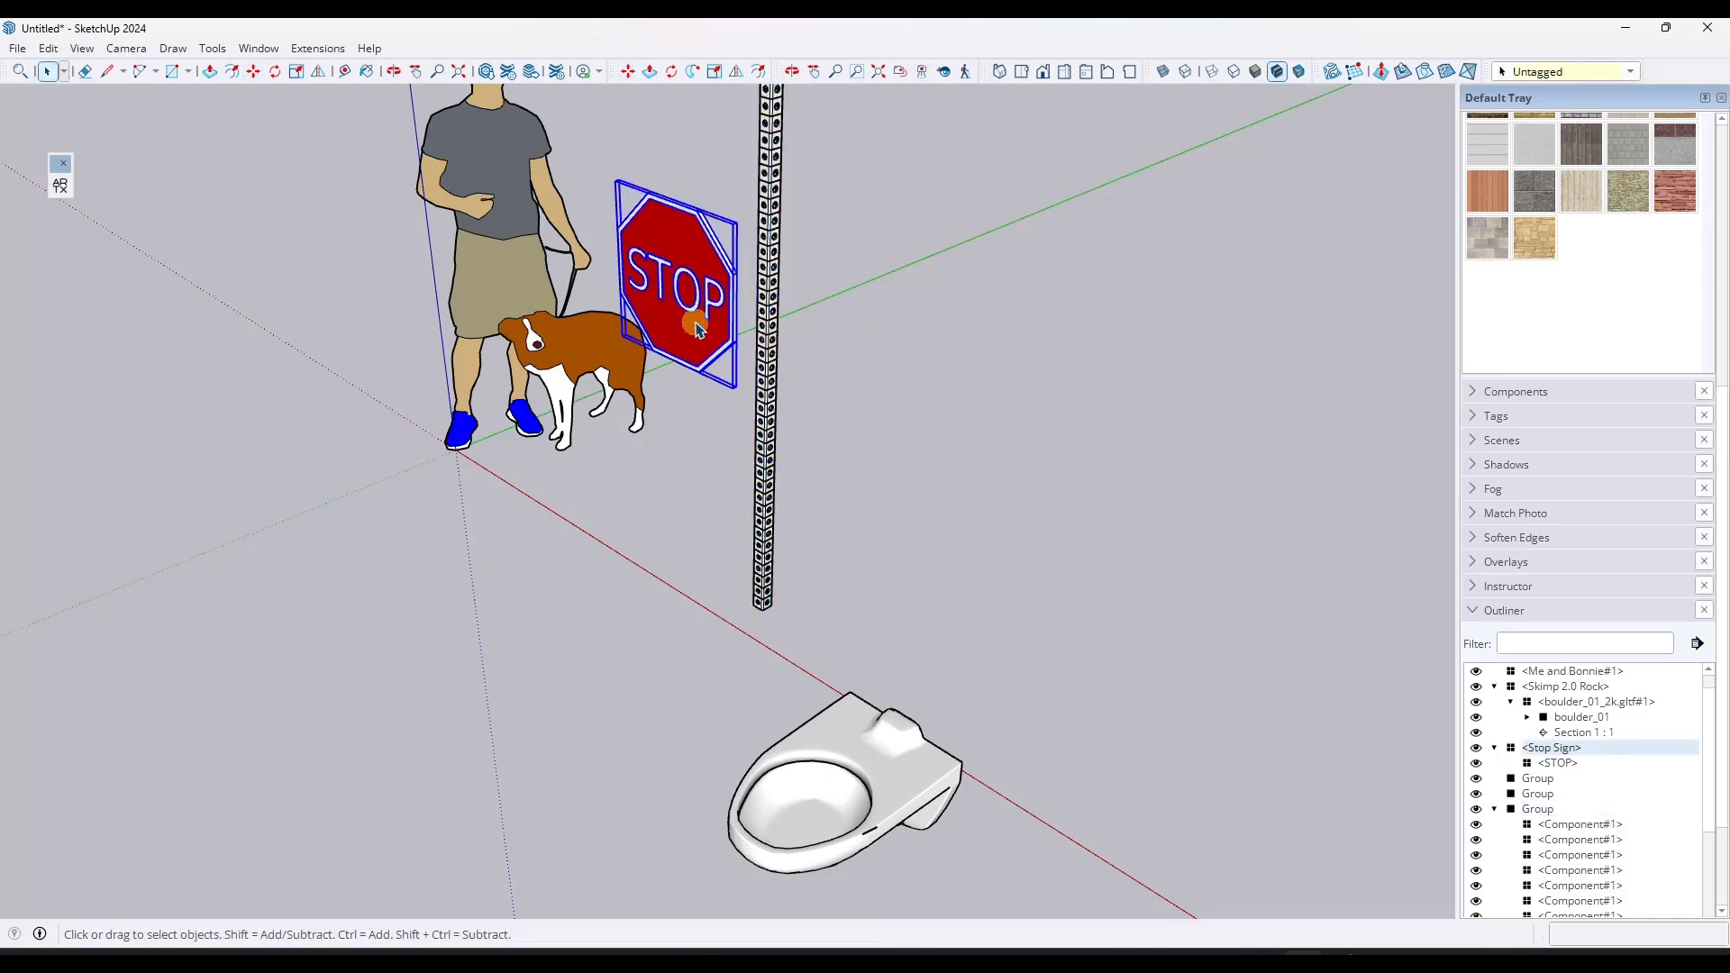
pyautogui.press('m')
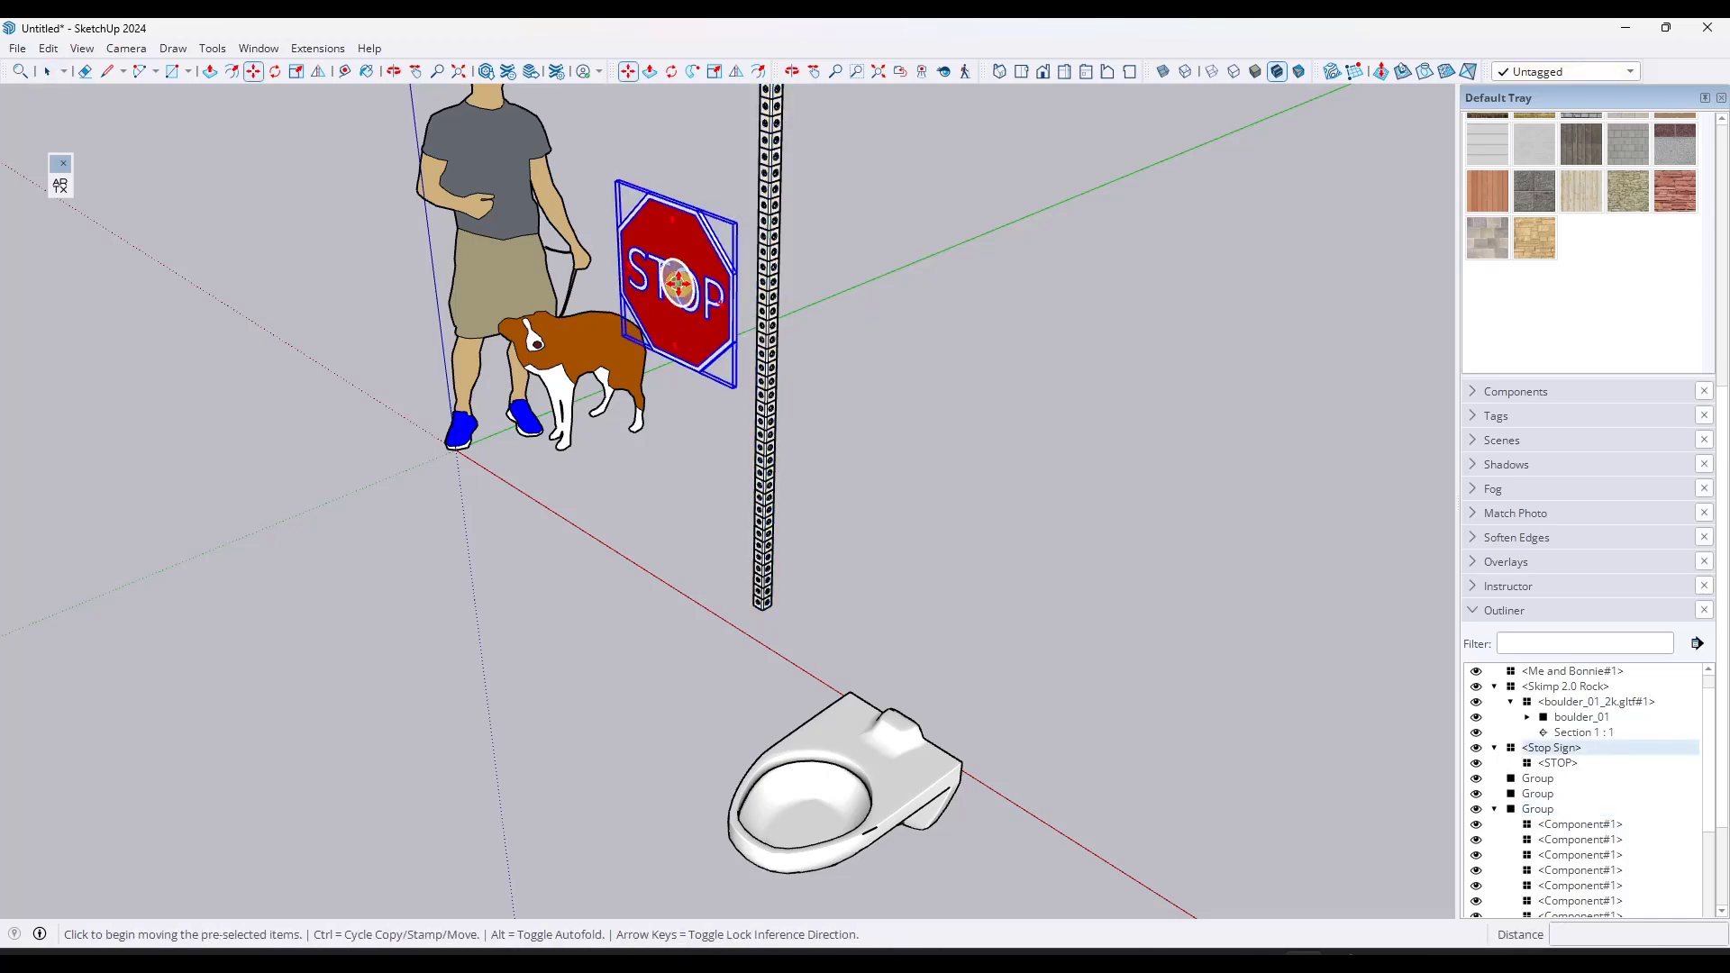
pyautogui.click(678, 284)
pyautogui.scroll(5, 761, 216)
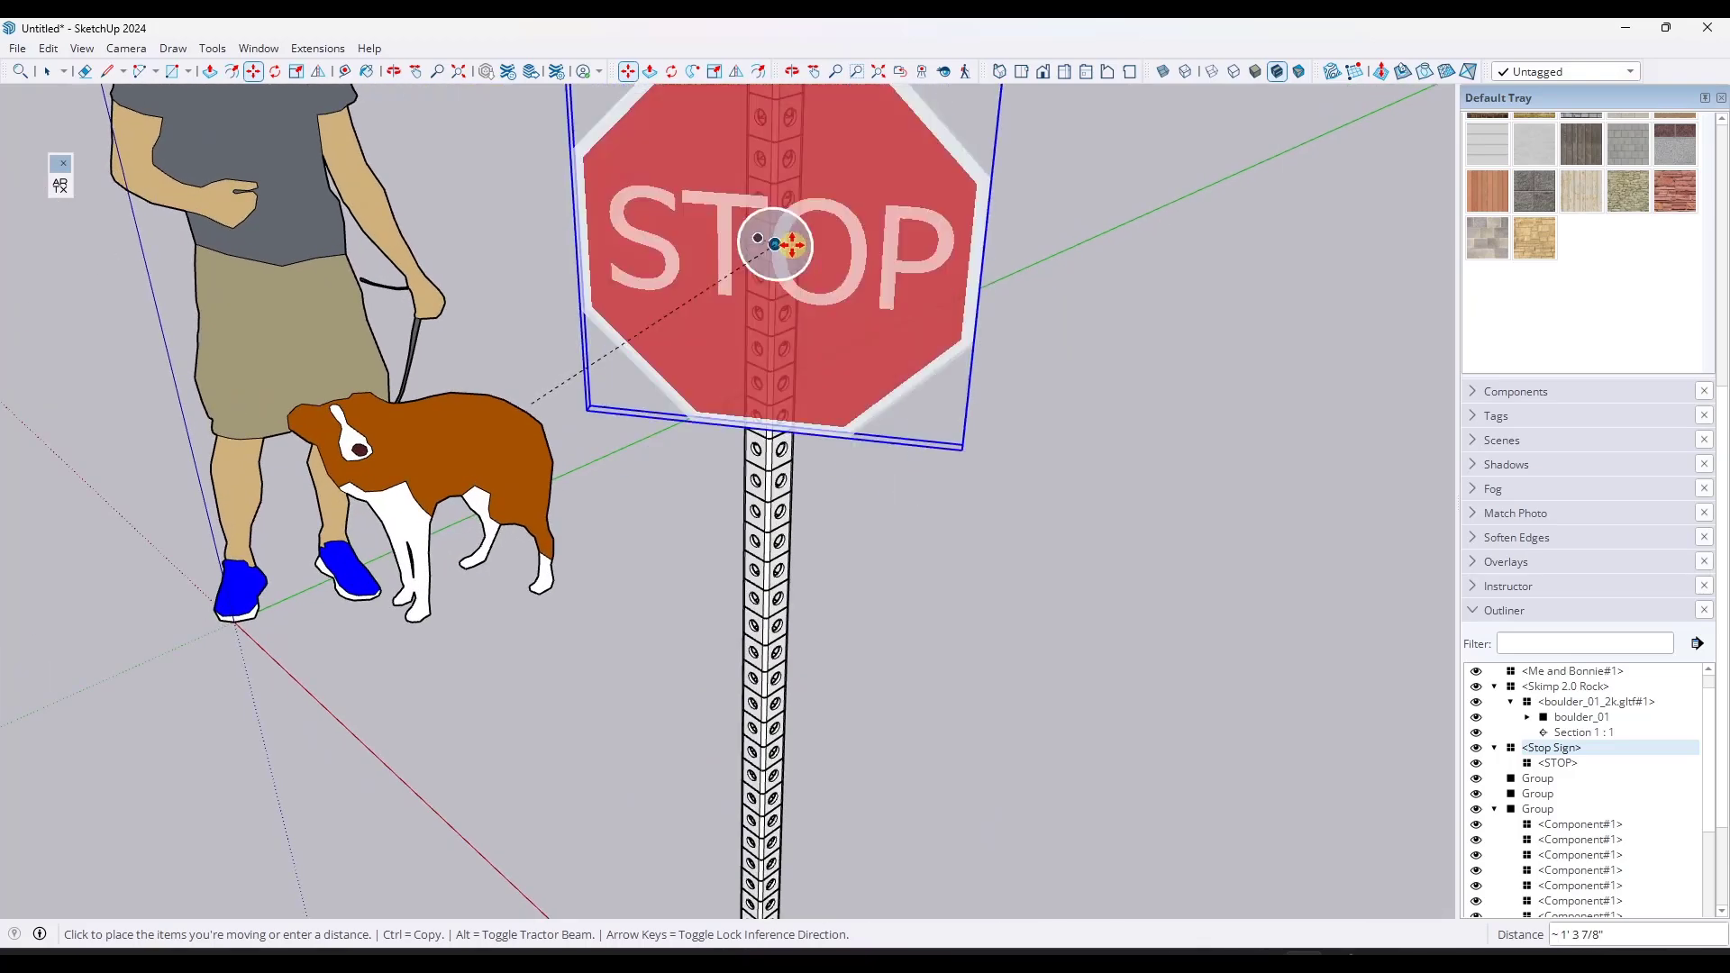
pyautogui.moveTo(787, 237); pyautogui.dragTo(622, 257, button='middle')
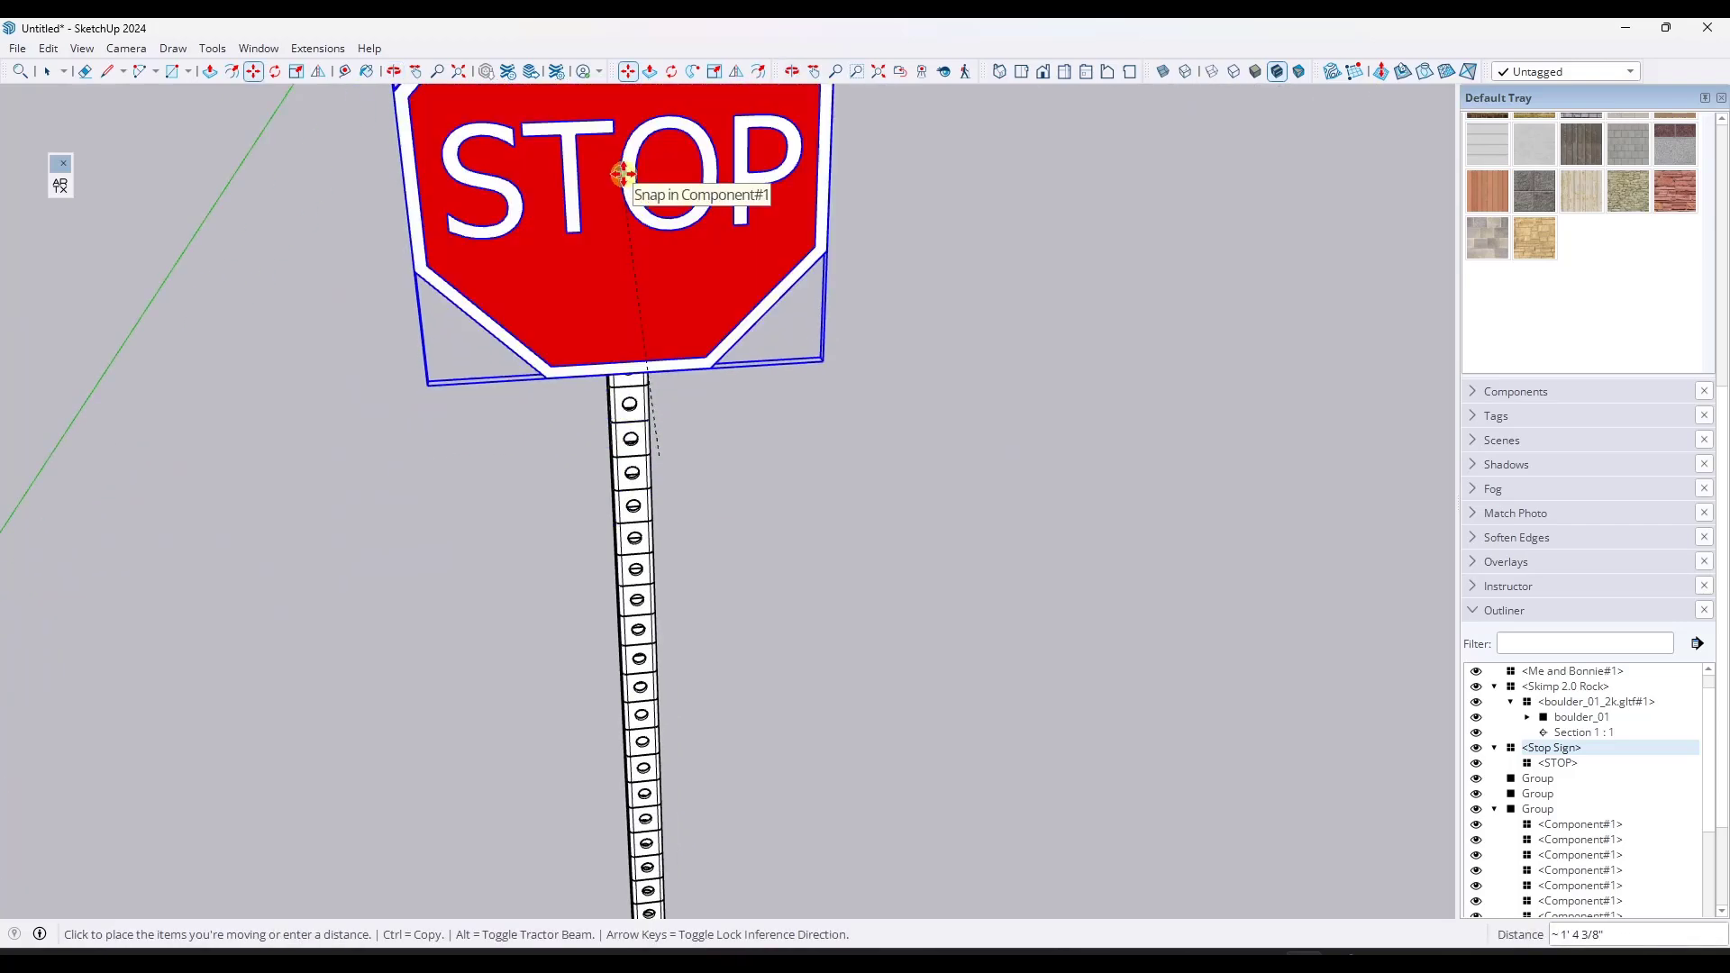
pyautogui.click(622, 174)
# Re-snap the stop sign near the post's top and orbit until it faces front
pyautogui.moveTo(467, 445); pyautogui.dragTo(1445, 448, button='middle')
pyautogui.moveTo(726, 252); pyautogui.dragTo(763, 247, button='middle')
pyautogui.click(683, 237)
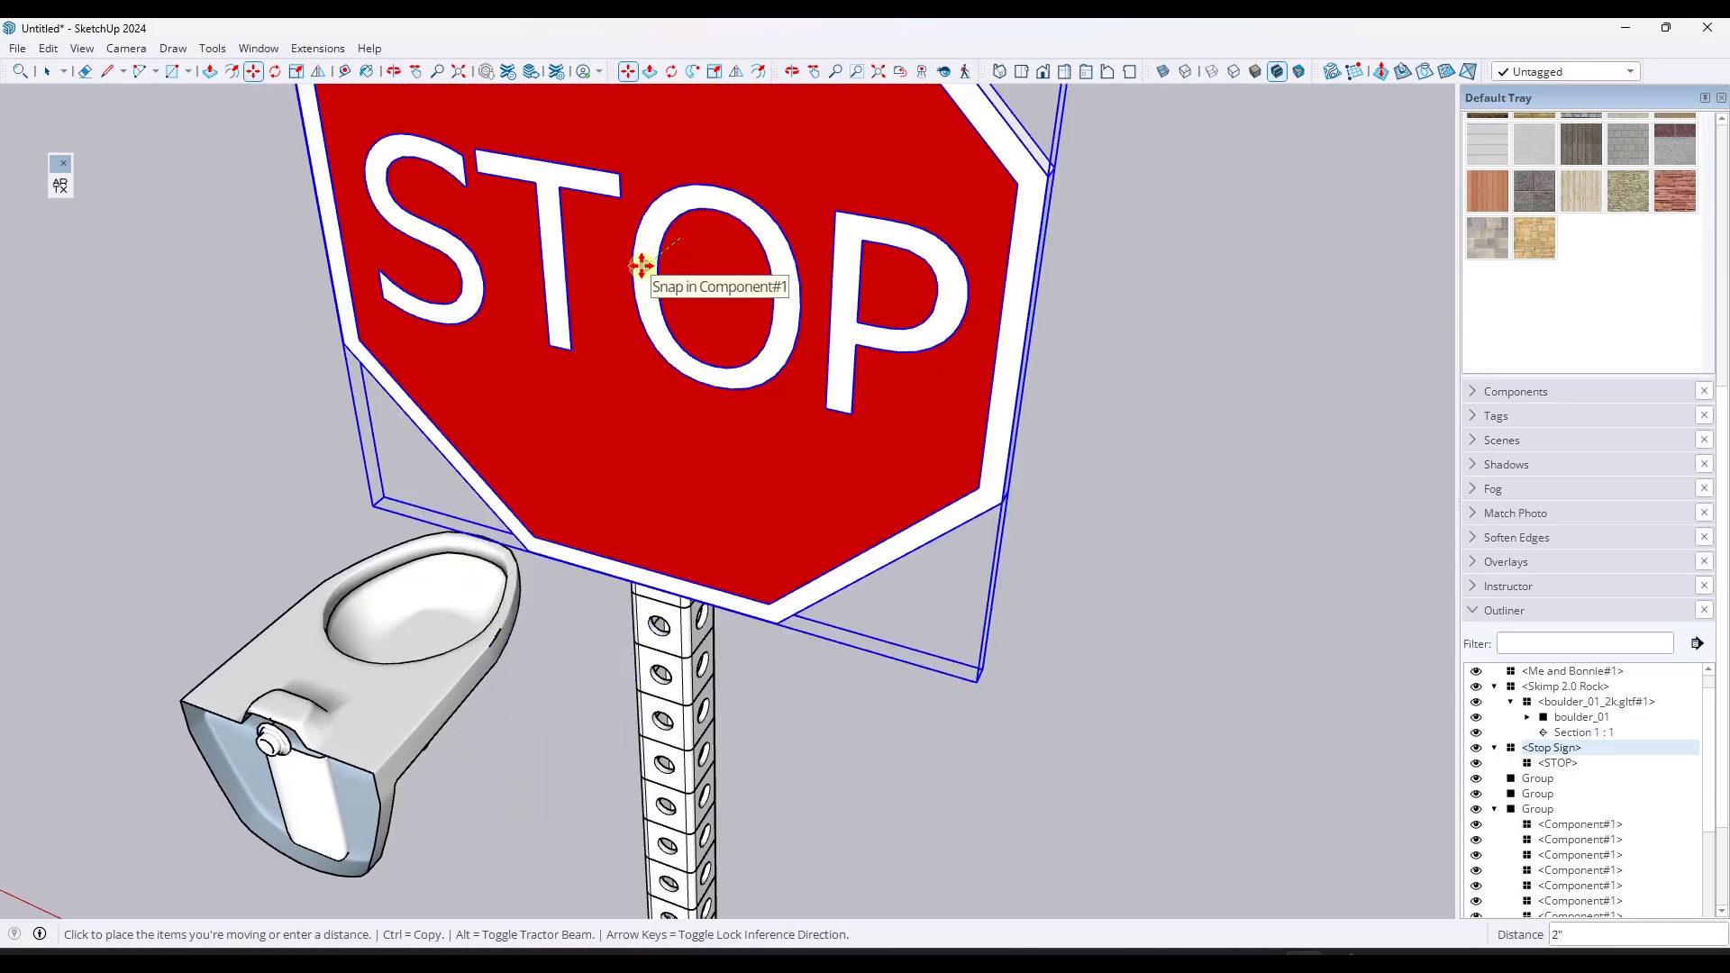
pyautogui.click(700, 184)
pyautogui.press('space')
pyautogui.scroll(-6, 800, 456)
pyautogui.moveTo(802, 456); pyautogui.dragTo(799, 386, button='middle')
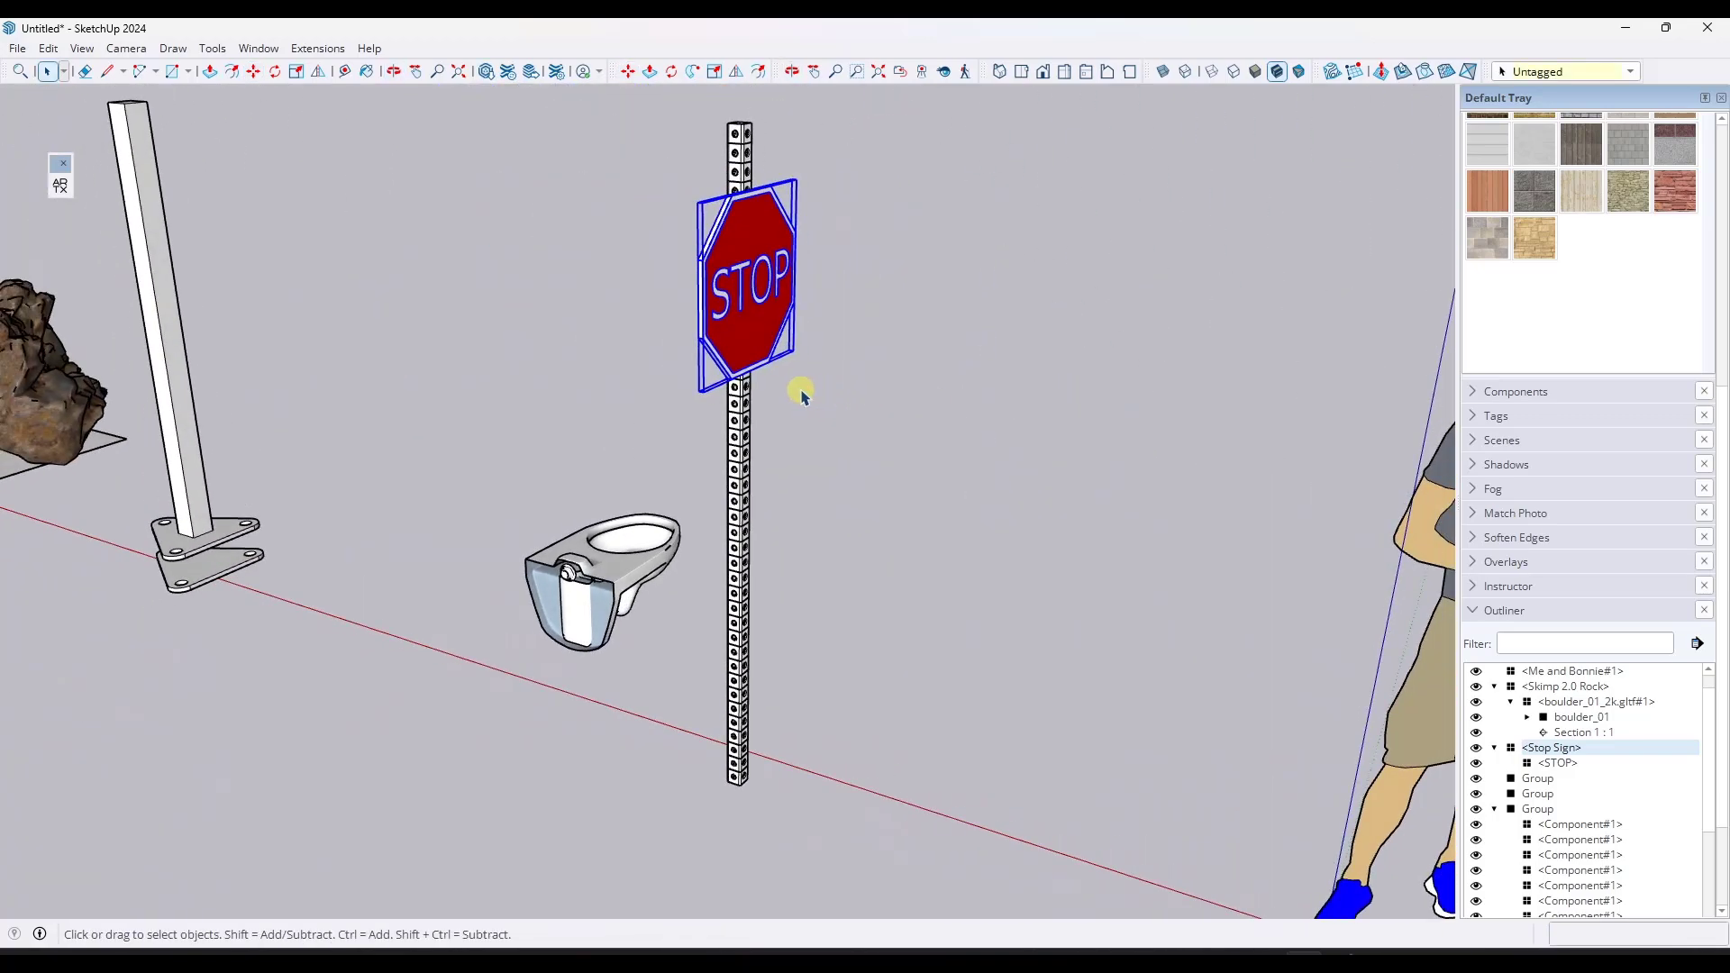
pyautogui.scroll(-3, 789, 416)
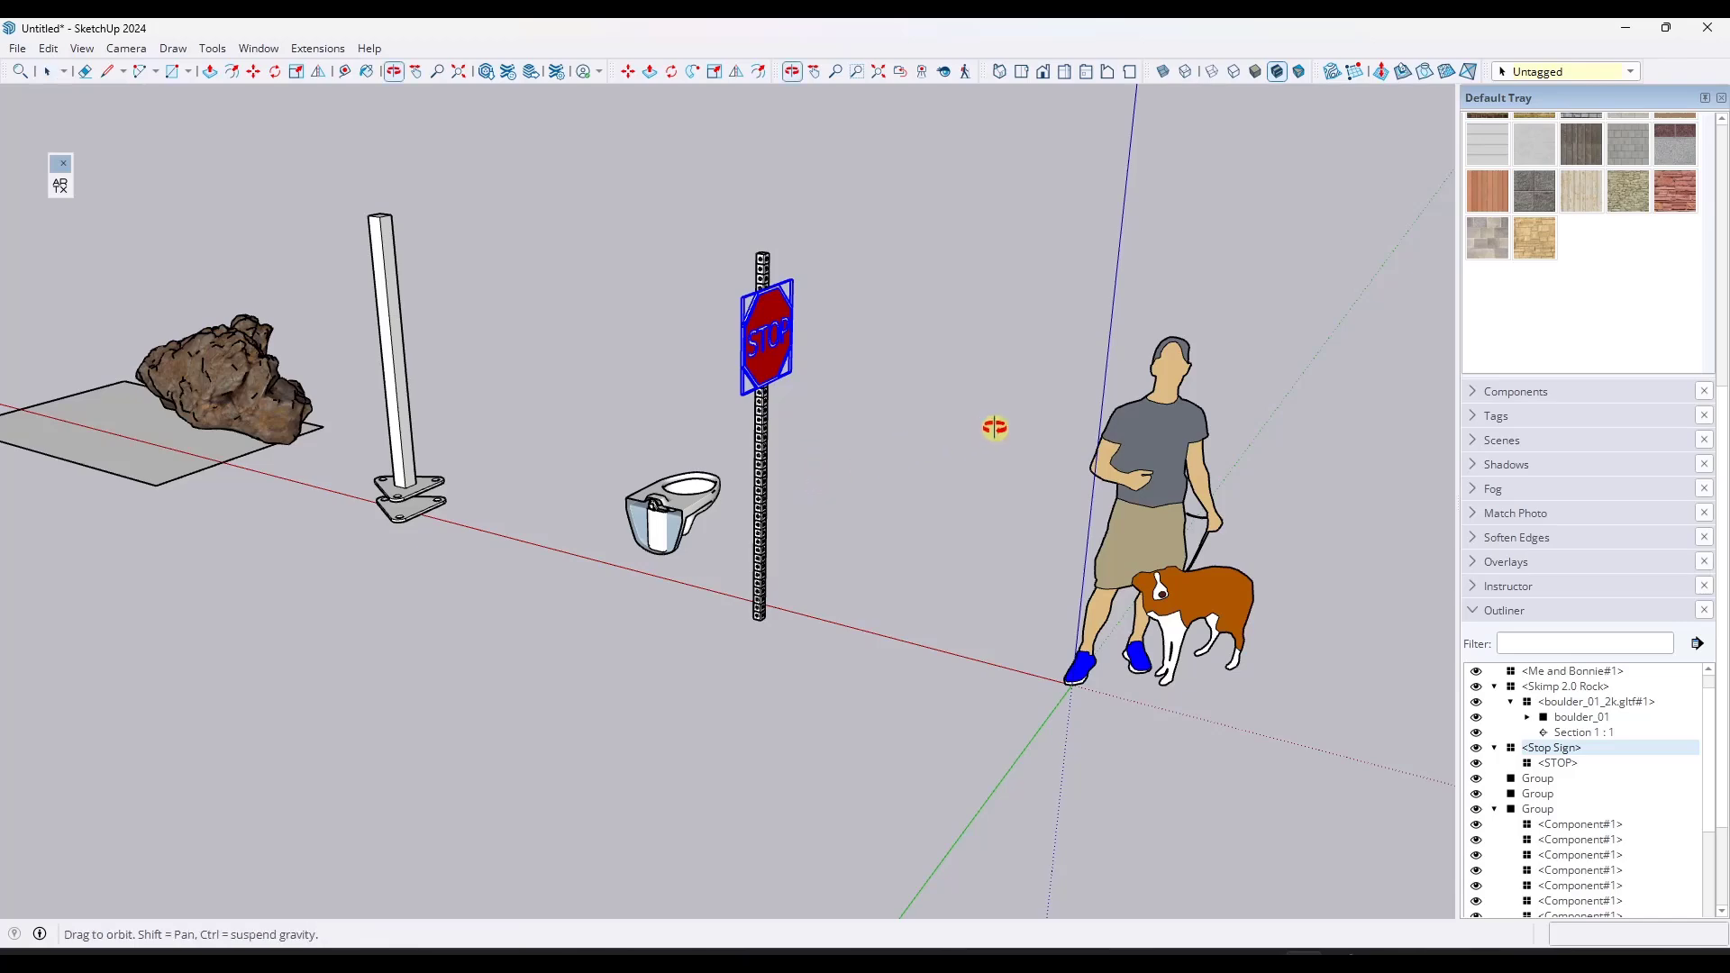
# Draw an upright rectangular wall panel beside the toilet and make it a group
pyautogui.moveTo(996, 424); pyautogui.dragTo(765, 529, button='middle')
pyautogui.click(730, 494)
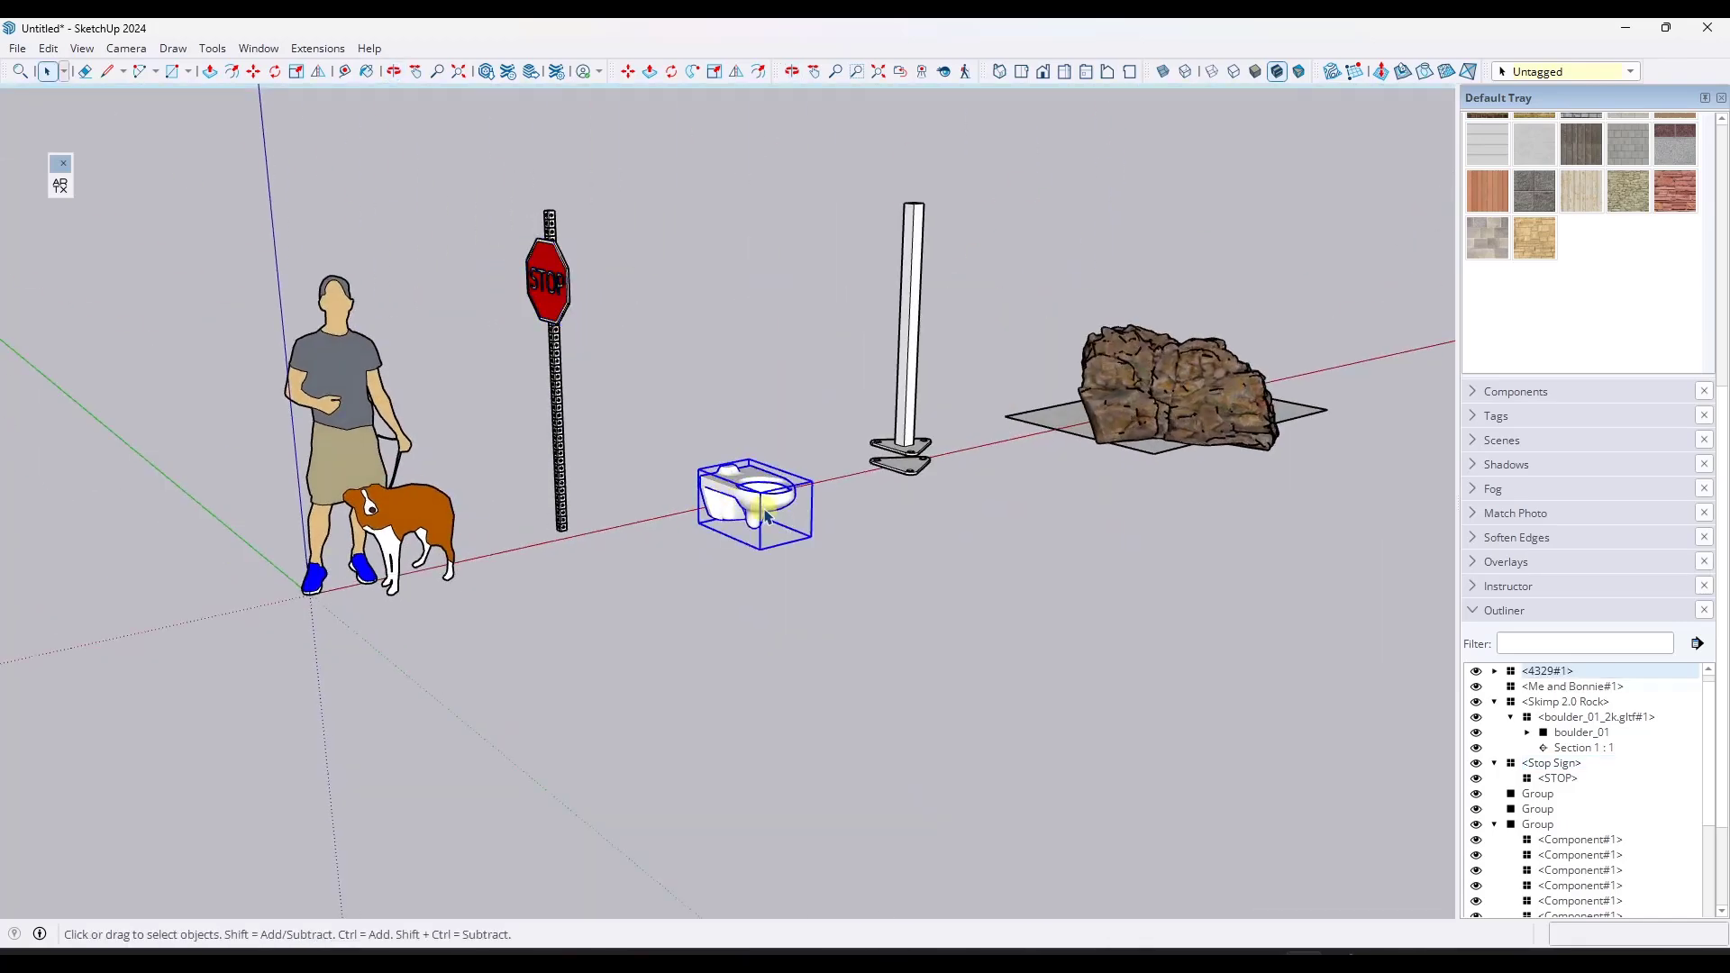
pyautogui.scroll(5, 765, 512)
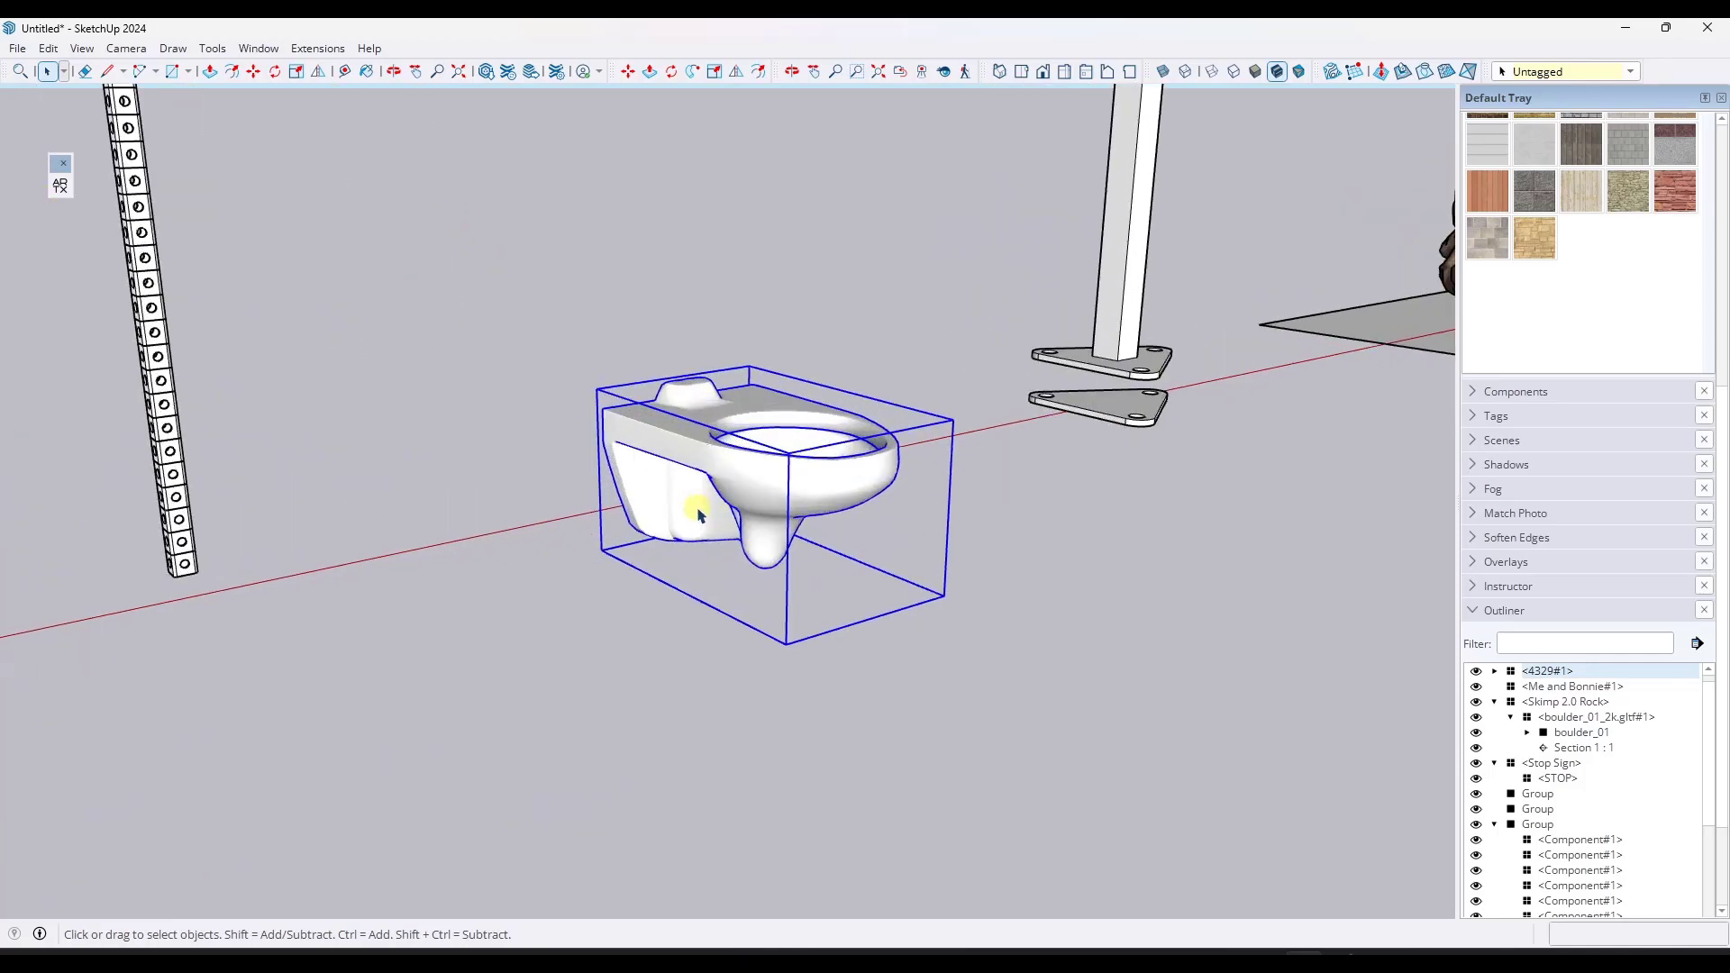
pyautogui.scroll(-5, 685, 535)
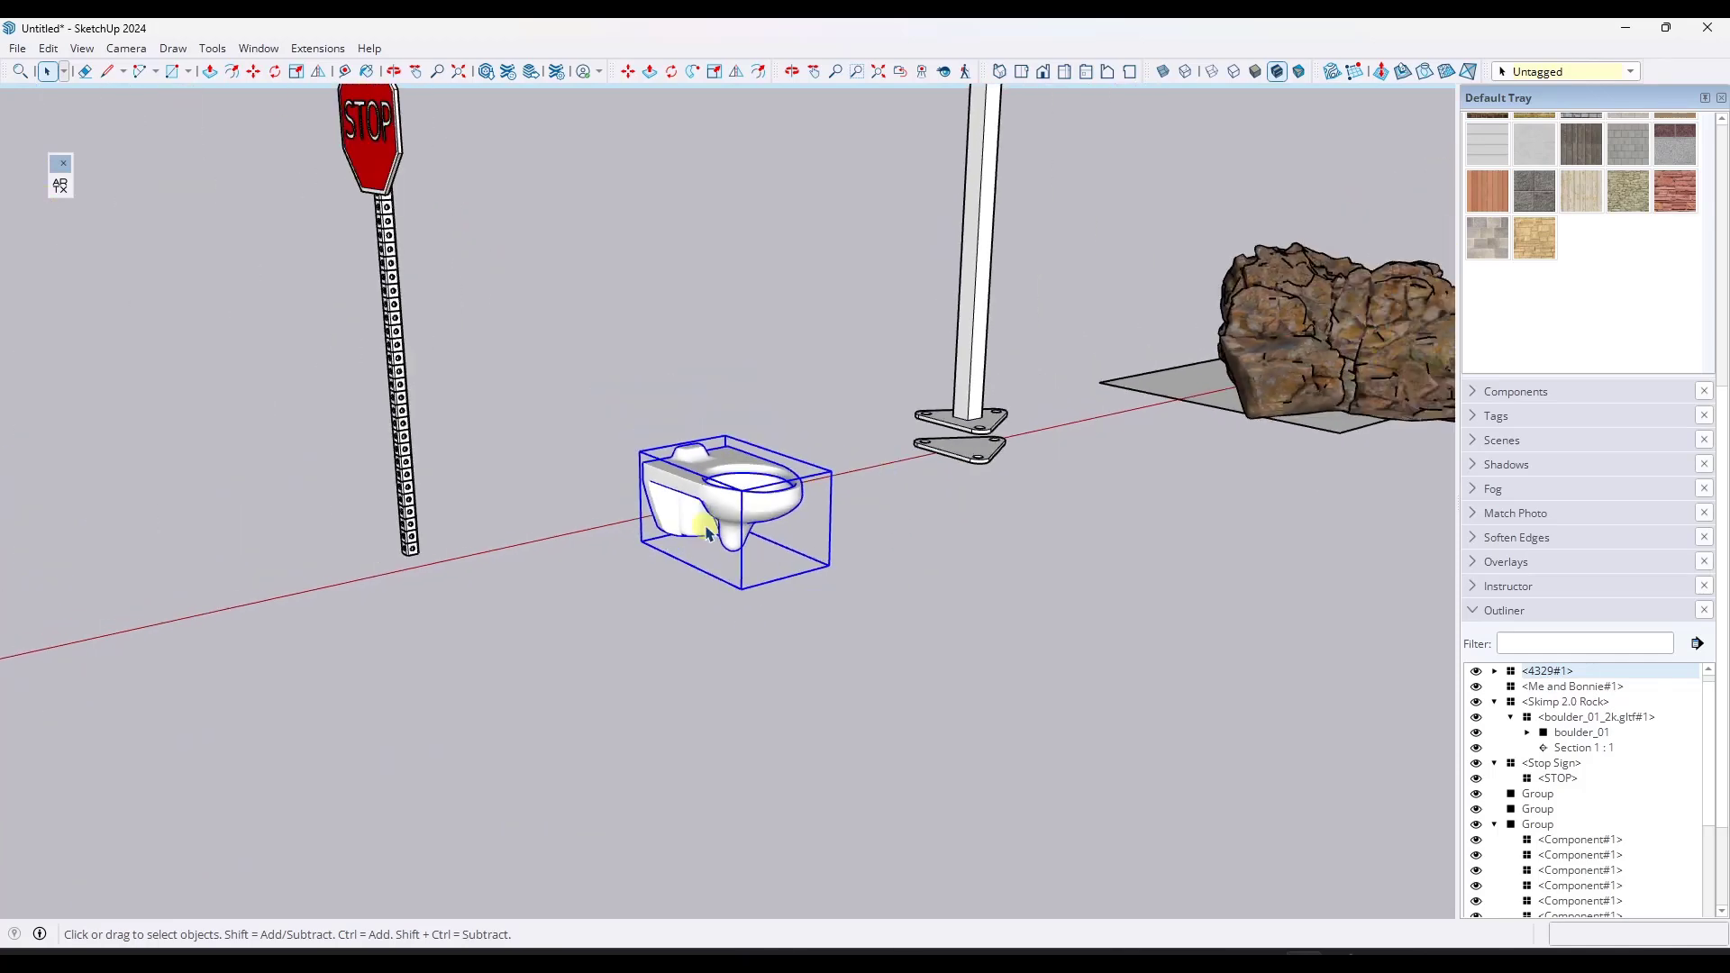
pyautogui.press('r')
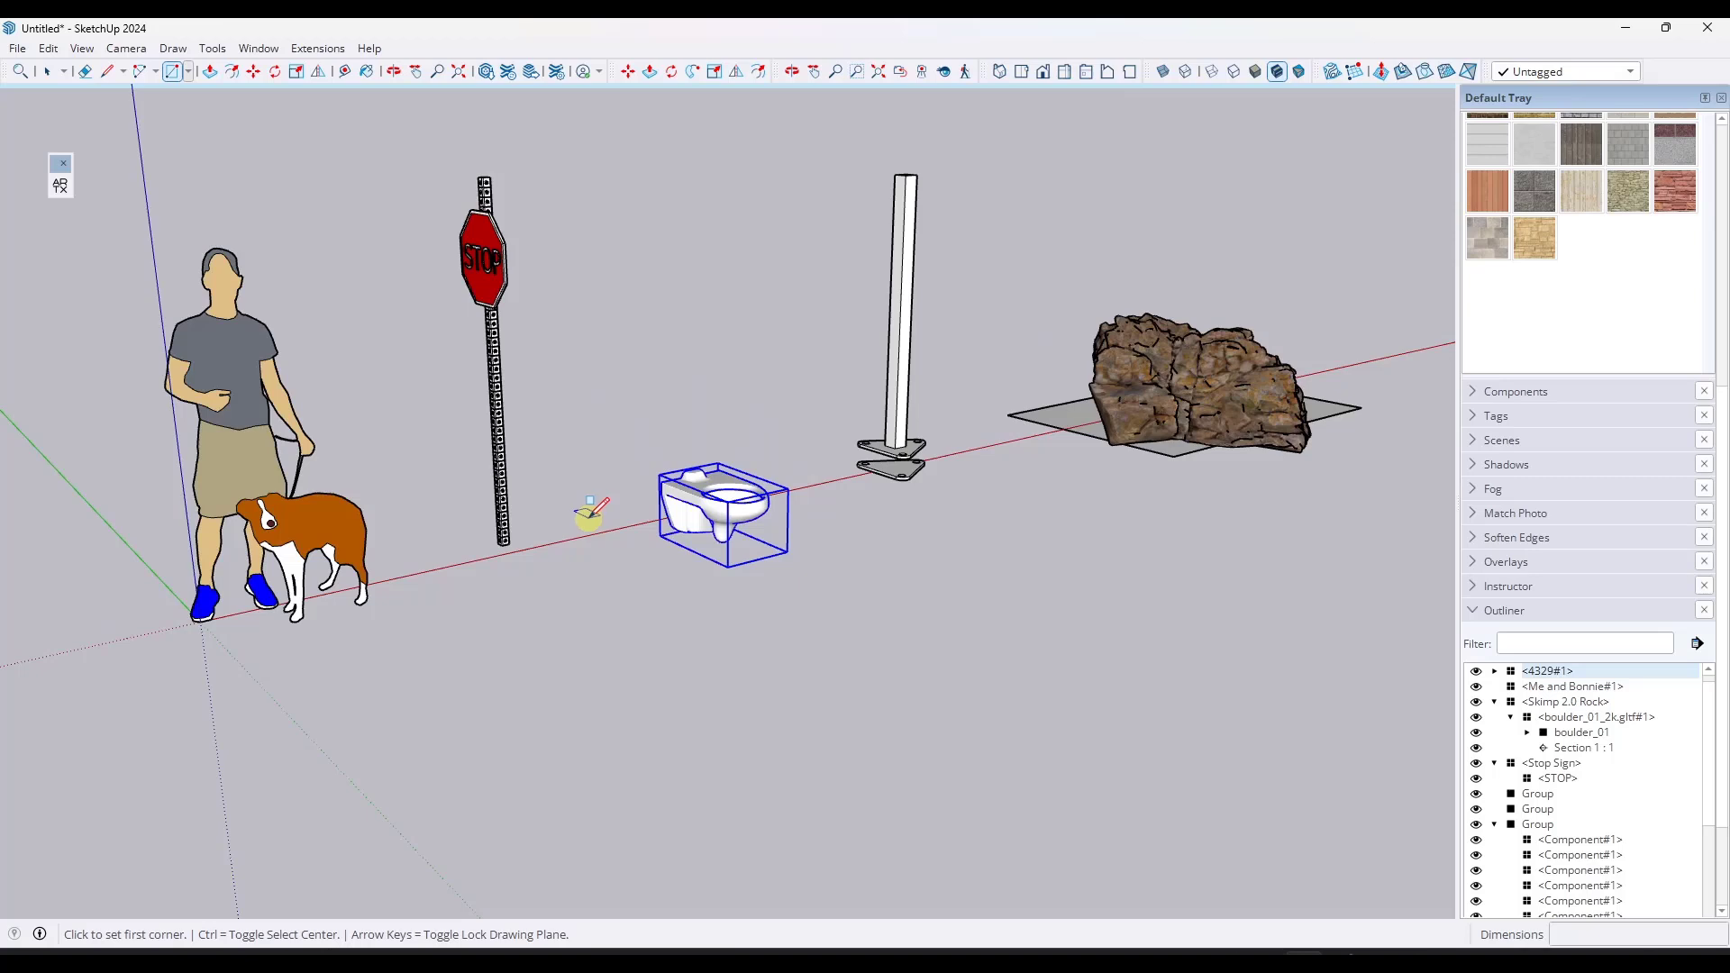
pyautogui.click(590, 515)
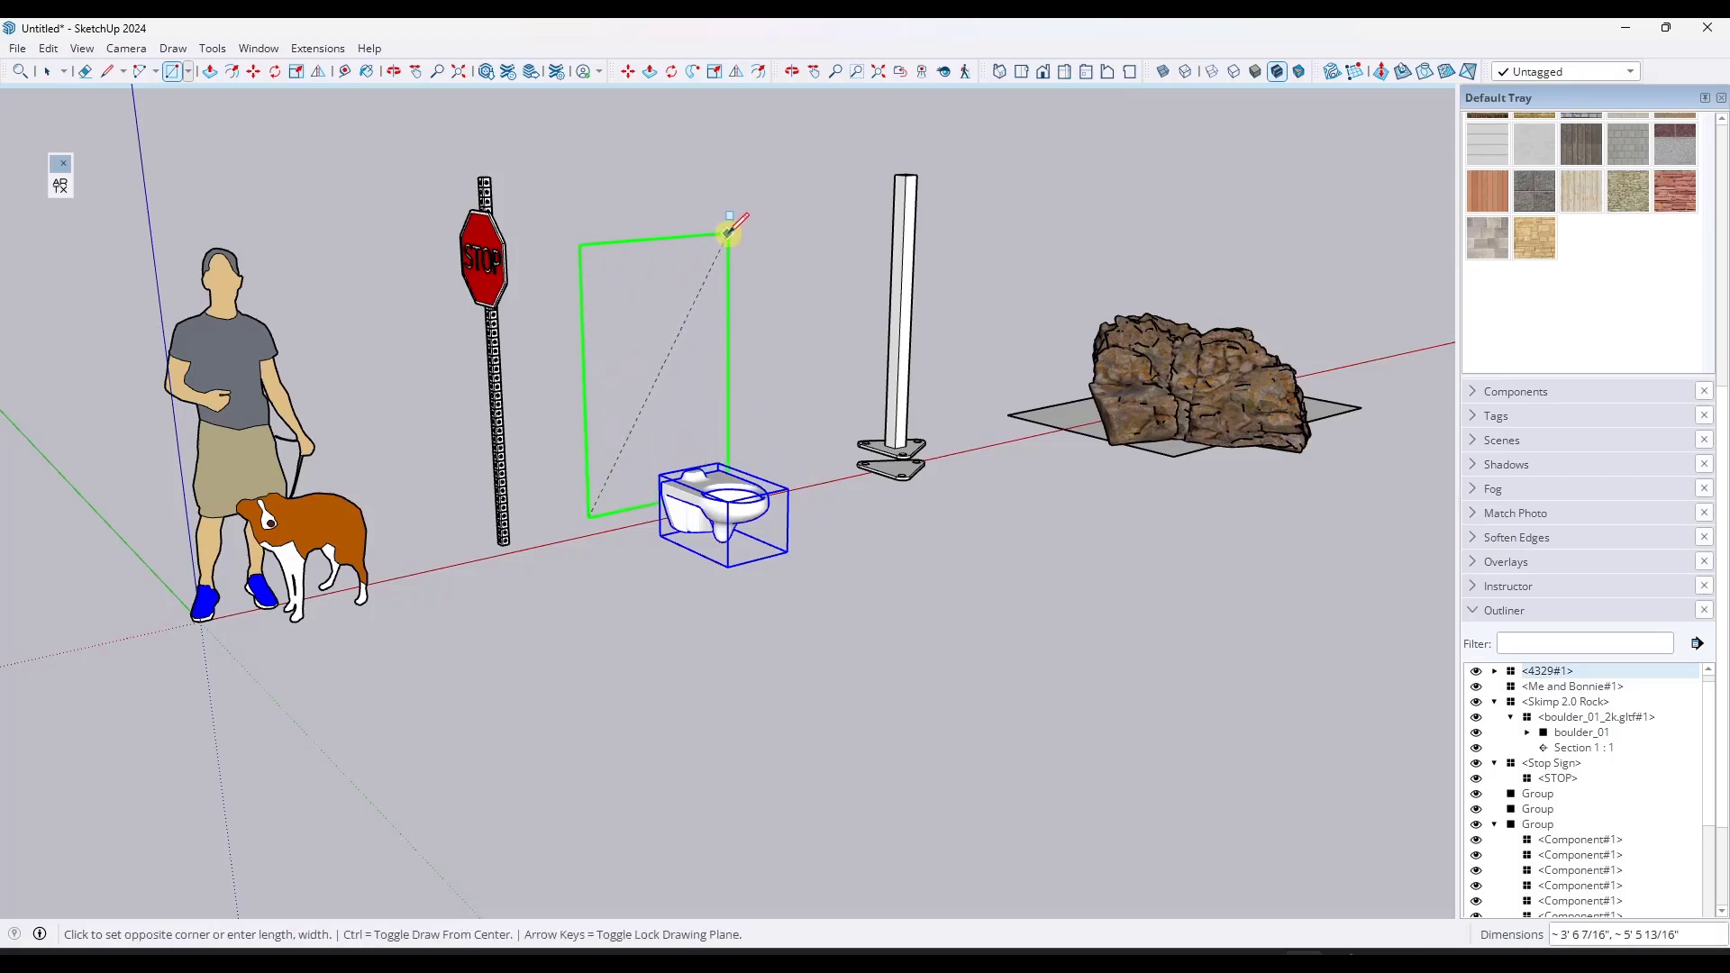
pyautogui.click(728, 232)
pyautogui.press('space')
pyautogui.click(649, 355)
pyautogui.rightClick(649, 355)
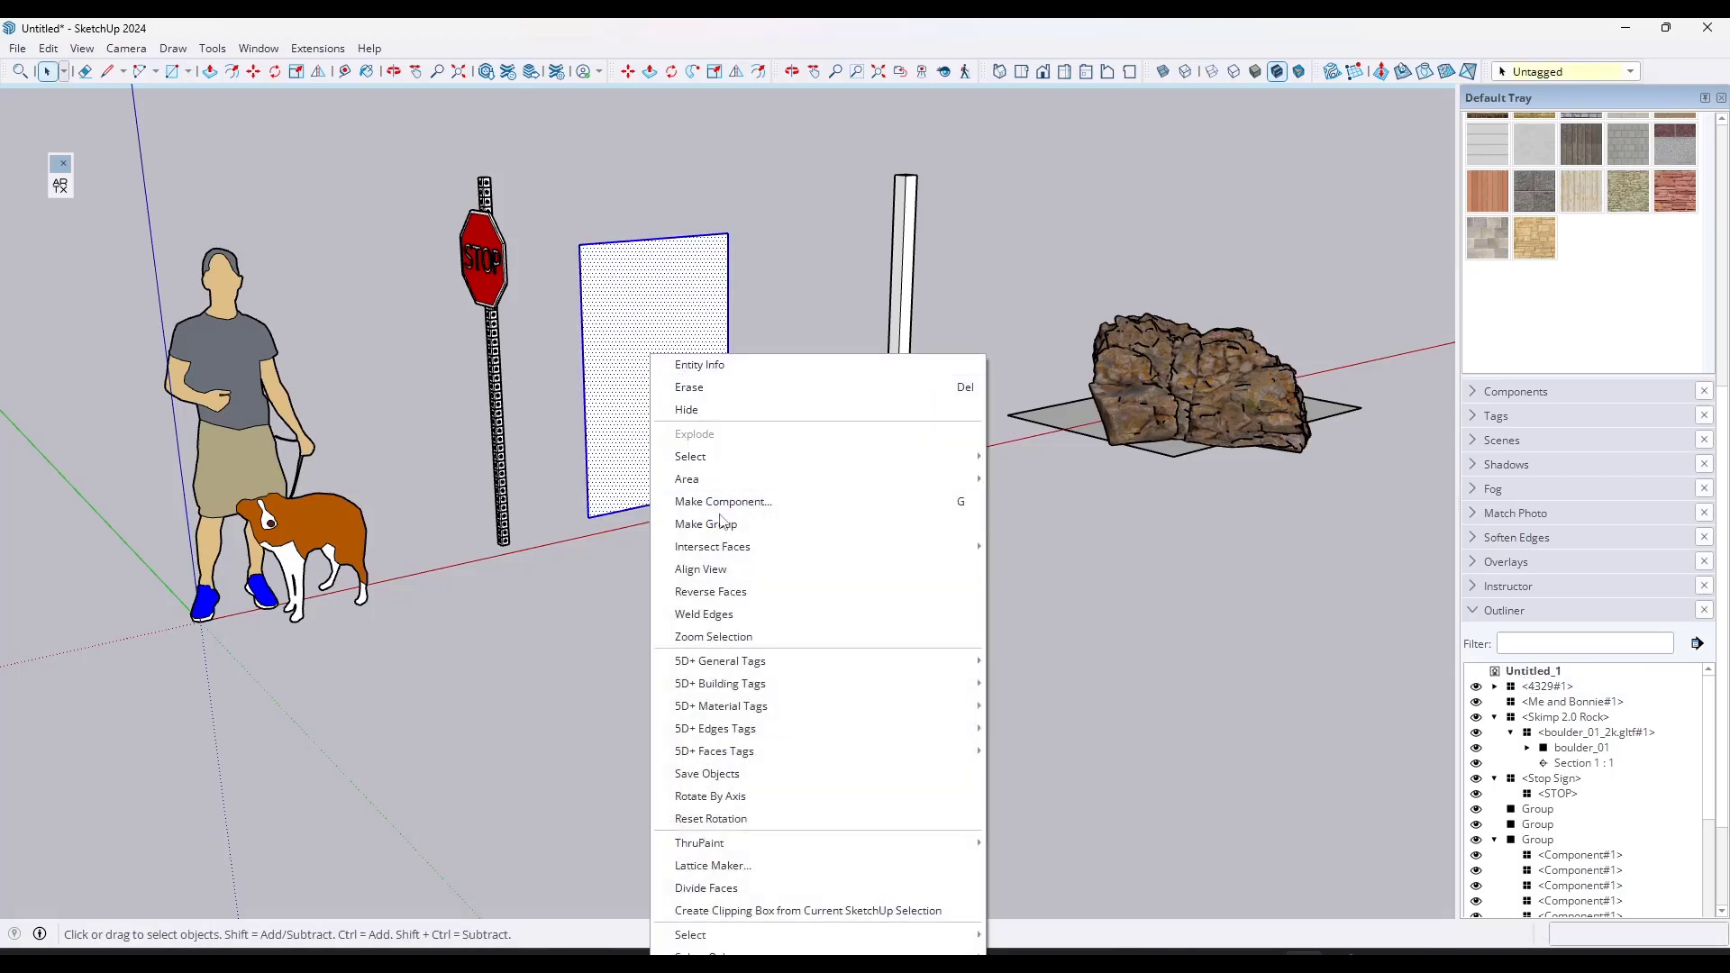
pyautogui.click(721, 523)
# Move the toilet closer to the wall panel, then cancel a second move attempt
pyautogui.scroll(6, 699, 505)
pyautogui.moveTo(812, 559); pyautogui.dragTo(707, 541, button='middle')
pyautogui.scroll(5, 734, 514)
pyautogui.click(728, 561)
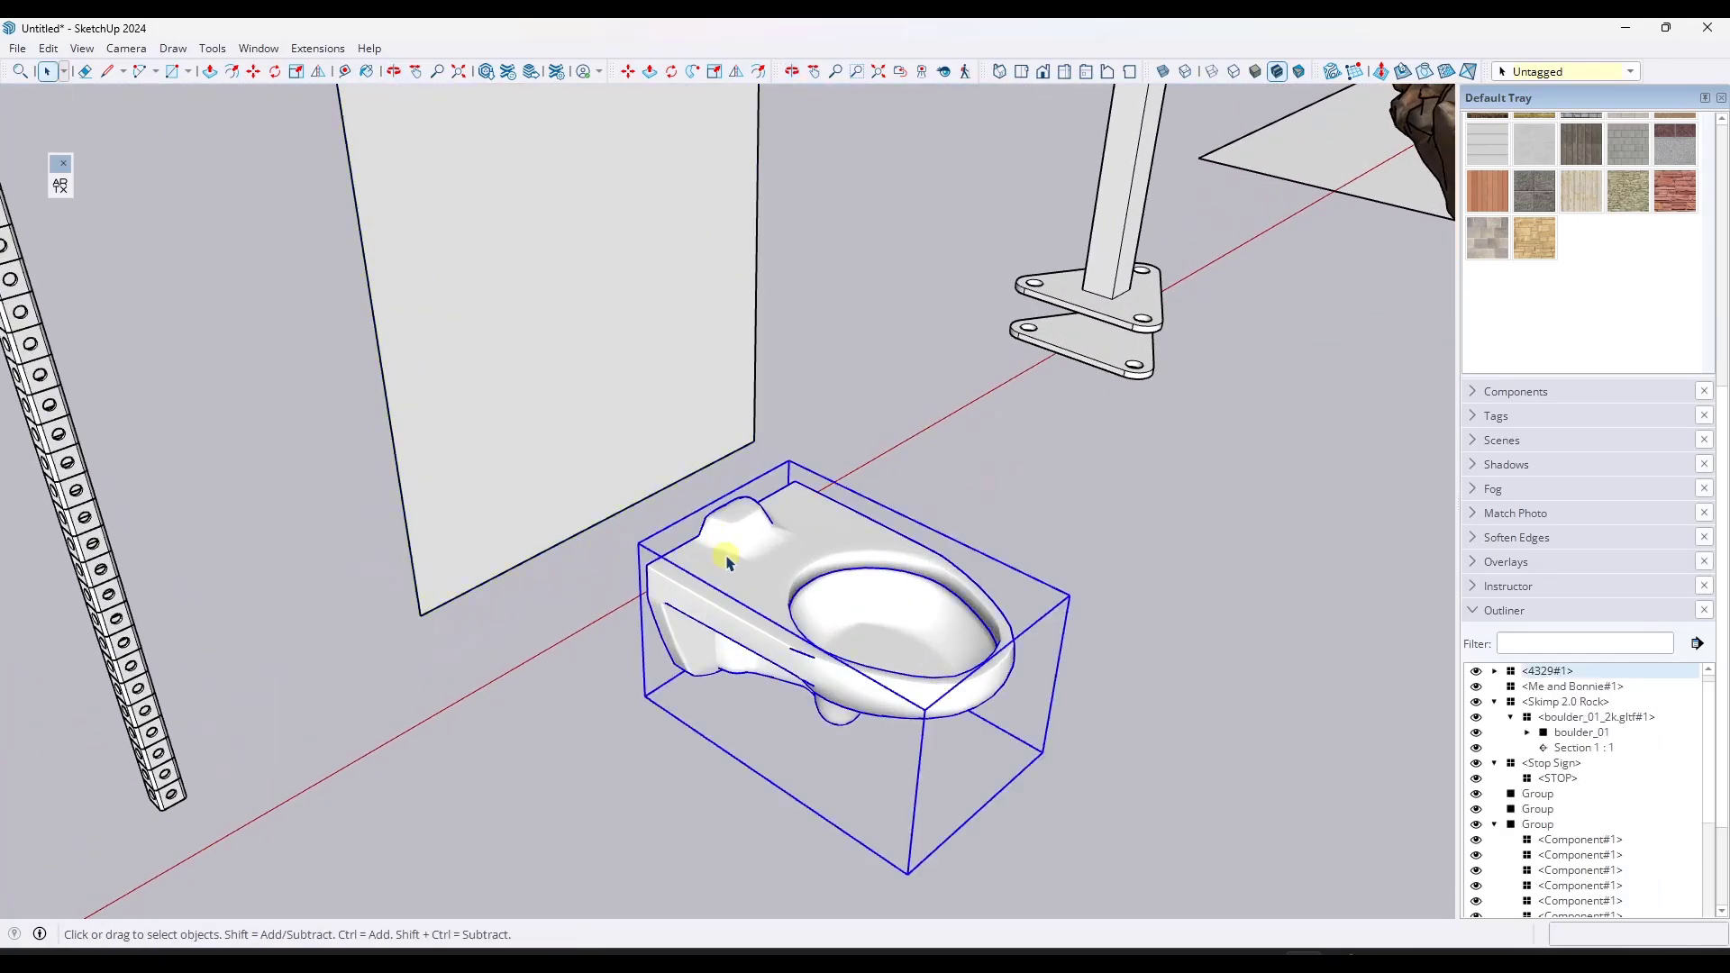
pyautogui.press('m')
pyautogui.click(725, 506)
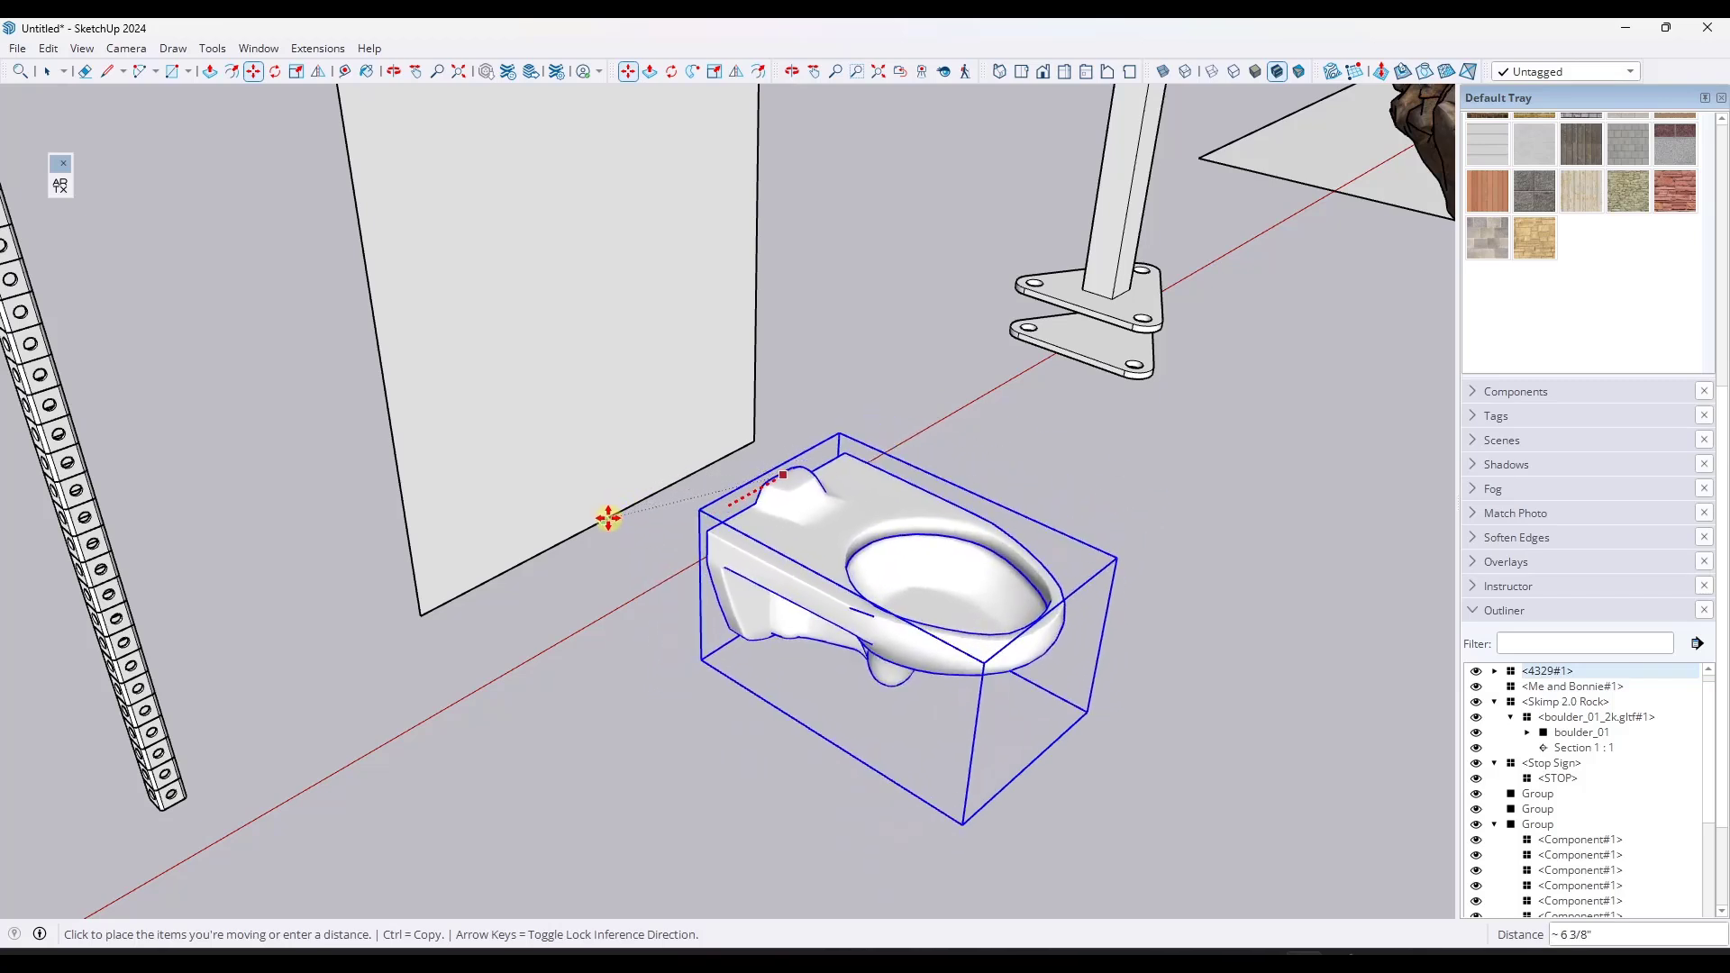
pyautogui.click(608, 514)
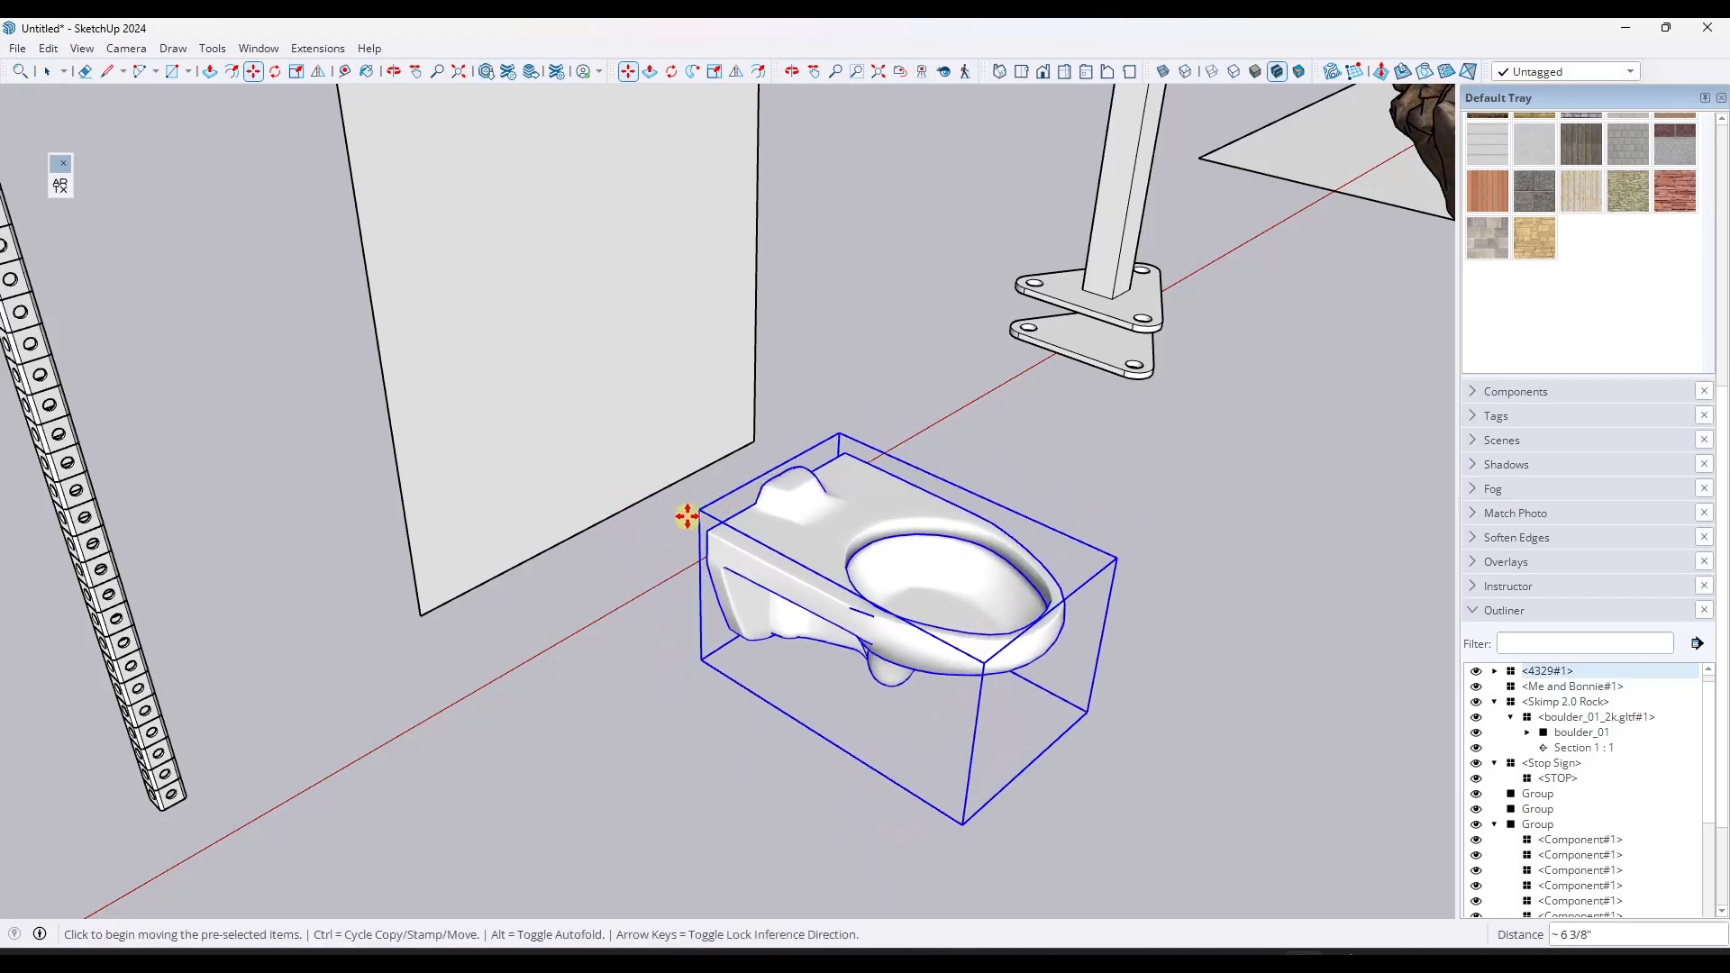
pyautogui.click(781, 472)
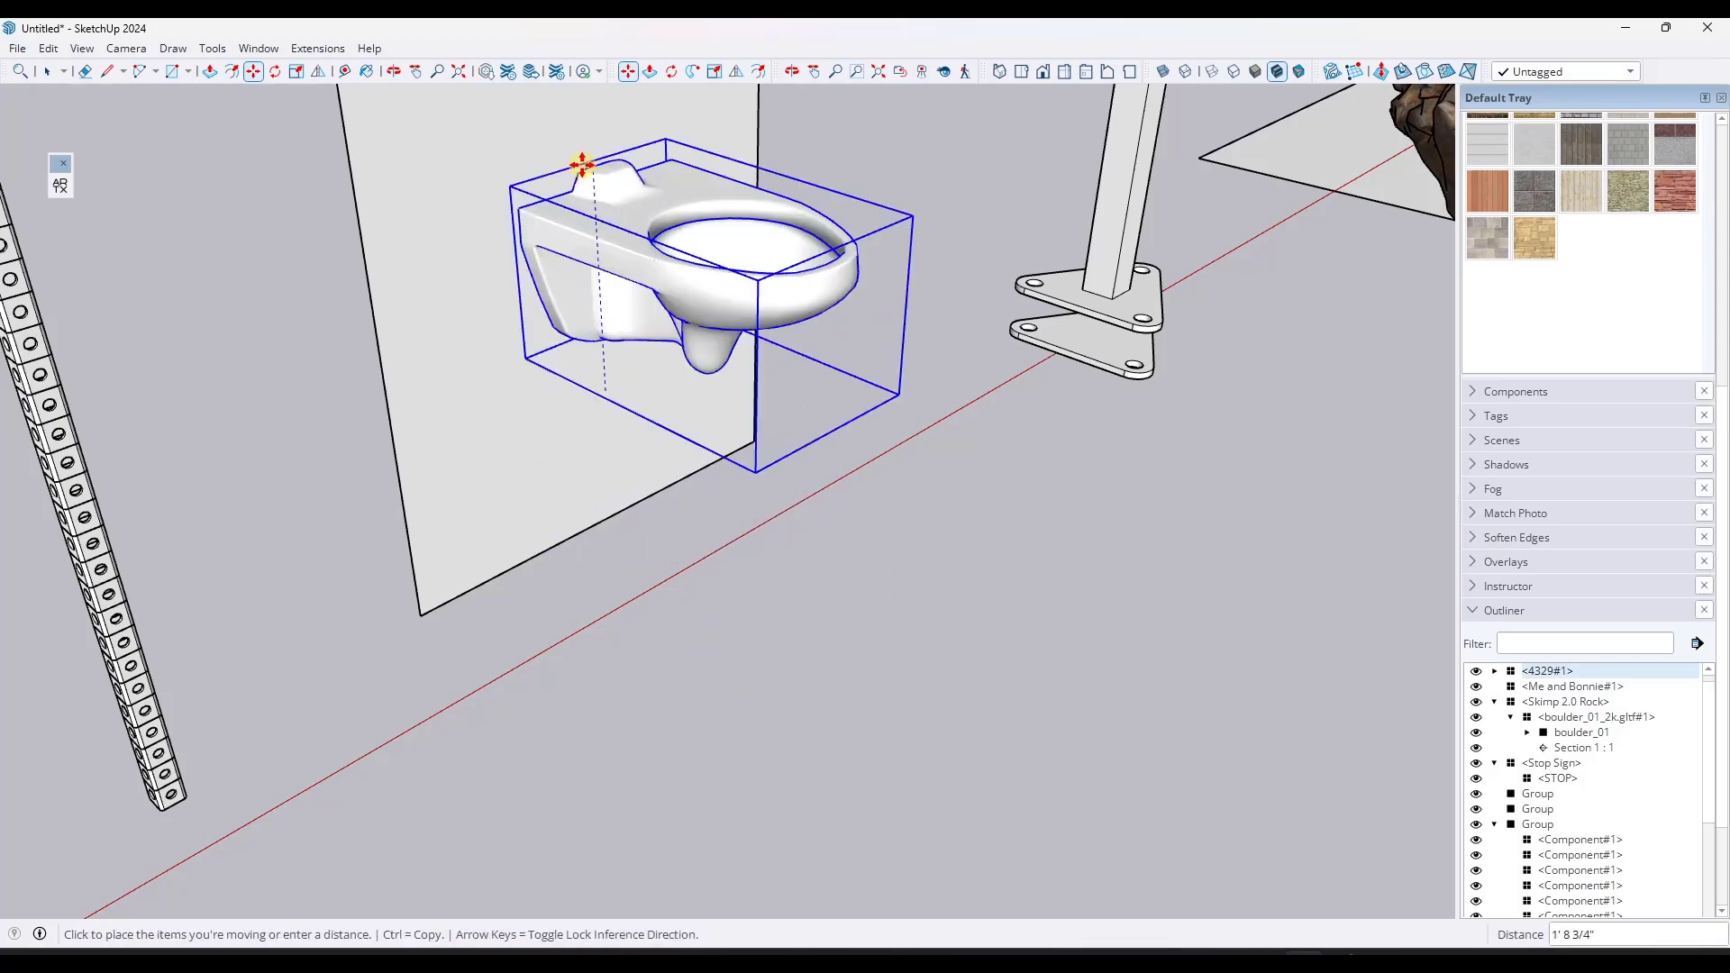
pyautogui.press('space')
# Reposition the toilet slightly off the wall panel after viewing it from a lower angle
pyautogui.scroll(-3, 712, 475)
pyautogui.moveTo(711, 475); pyautogui.dragTo(533, 422, button='middle')
pyautogui.scroll(-2, 668, 456)
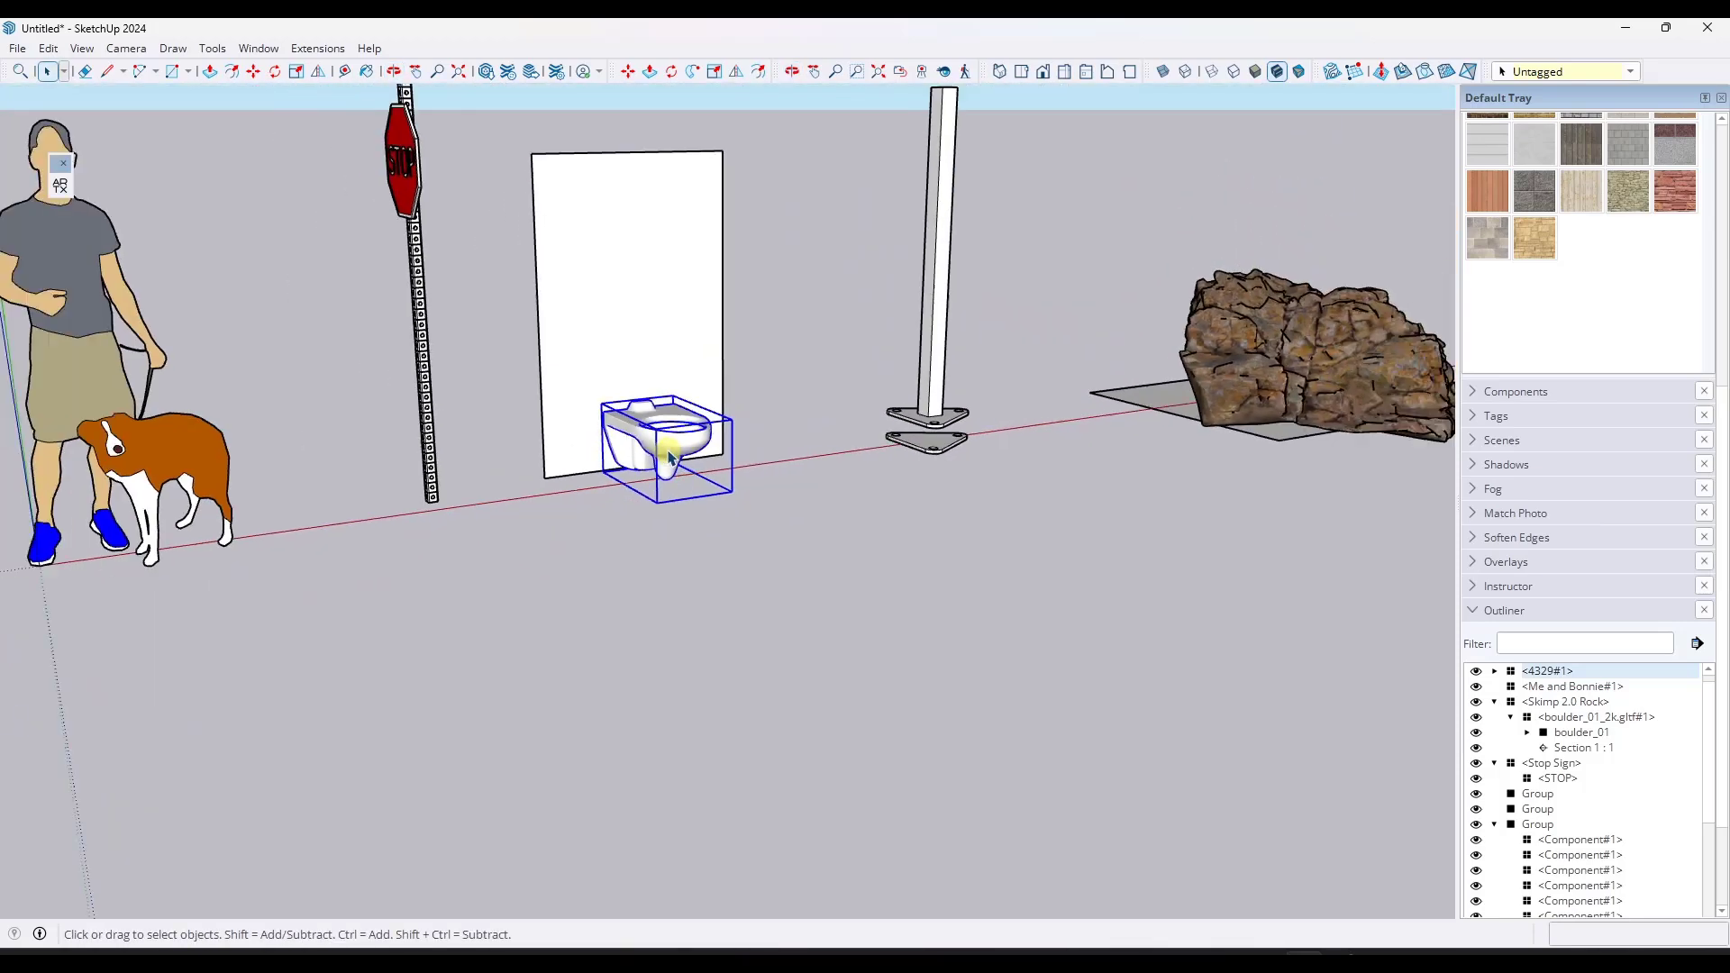
pyautogui.moveTo(670, 458); pyautogui.dragTo(741, 458, button='middle')
pyautogui.scroll(-1, 661, 466)
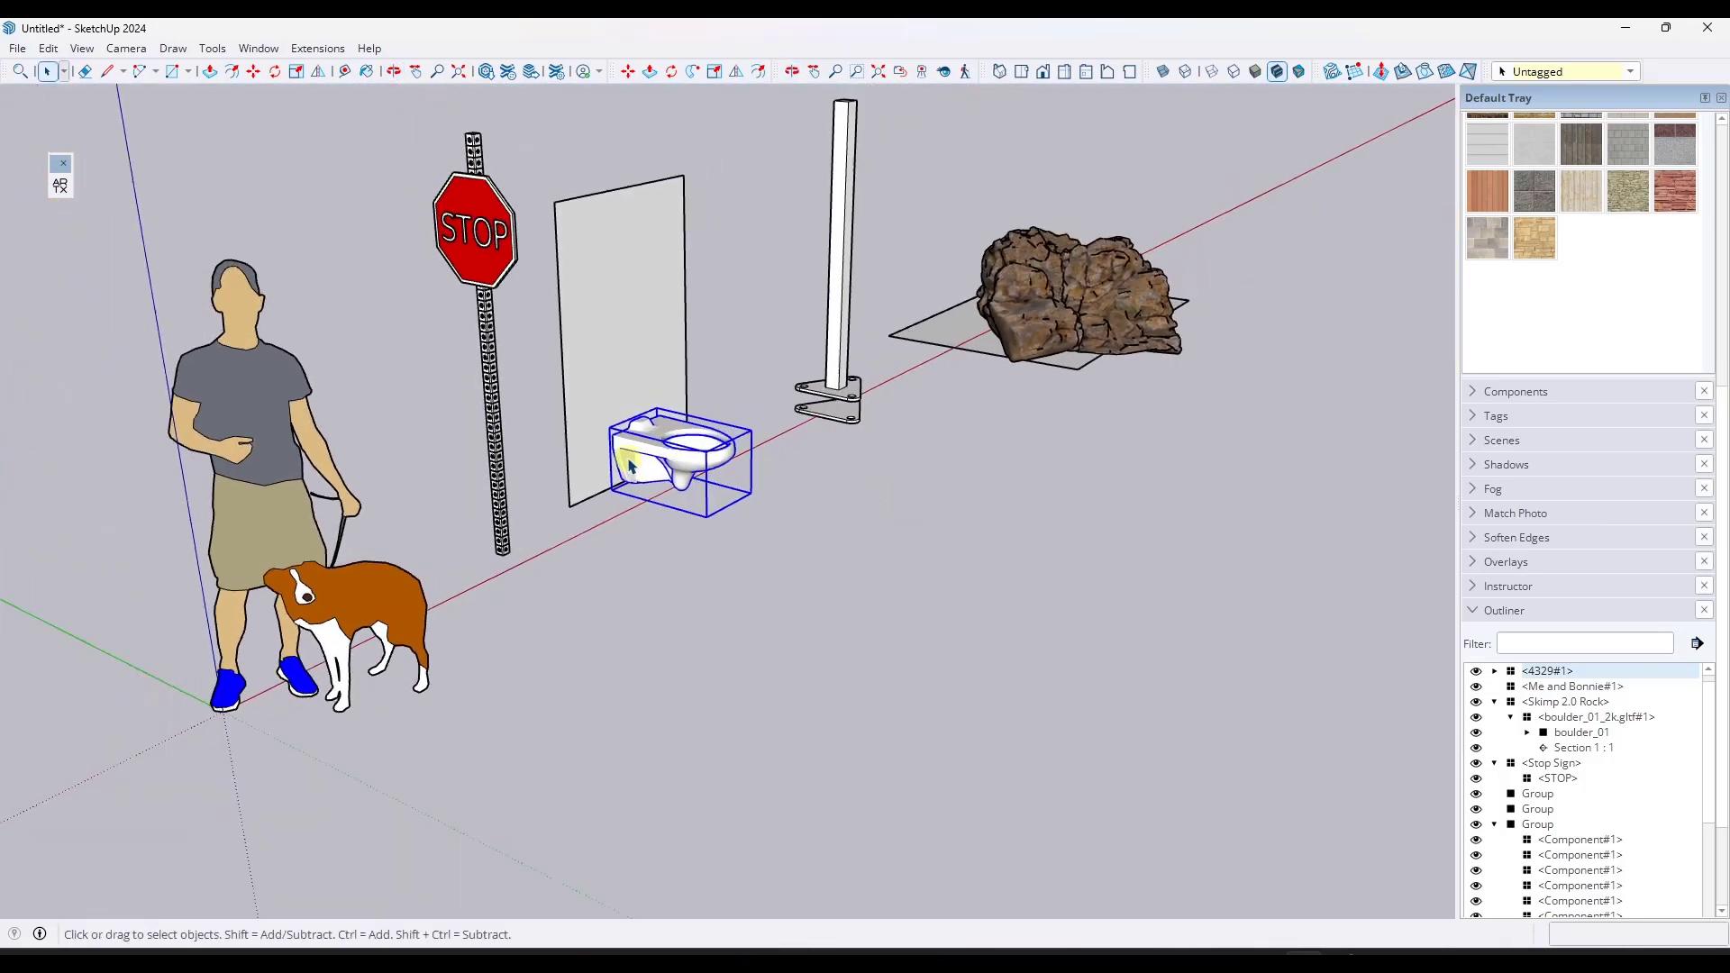
pyautogui.scroll(5, 671, 461)
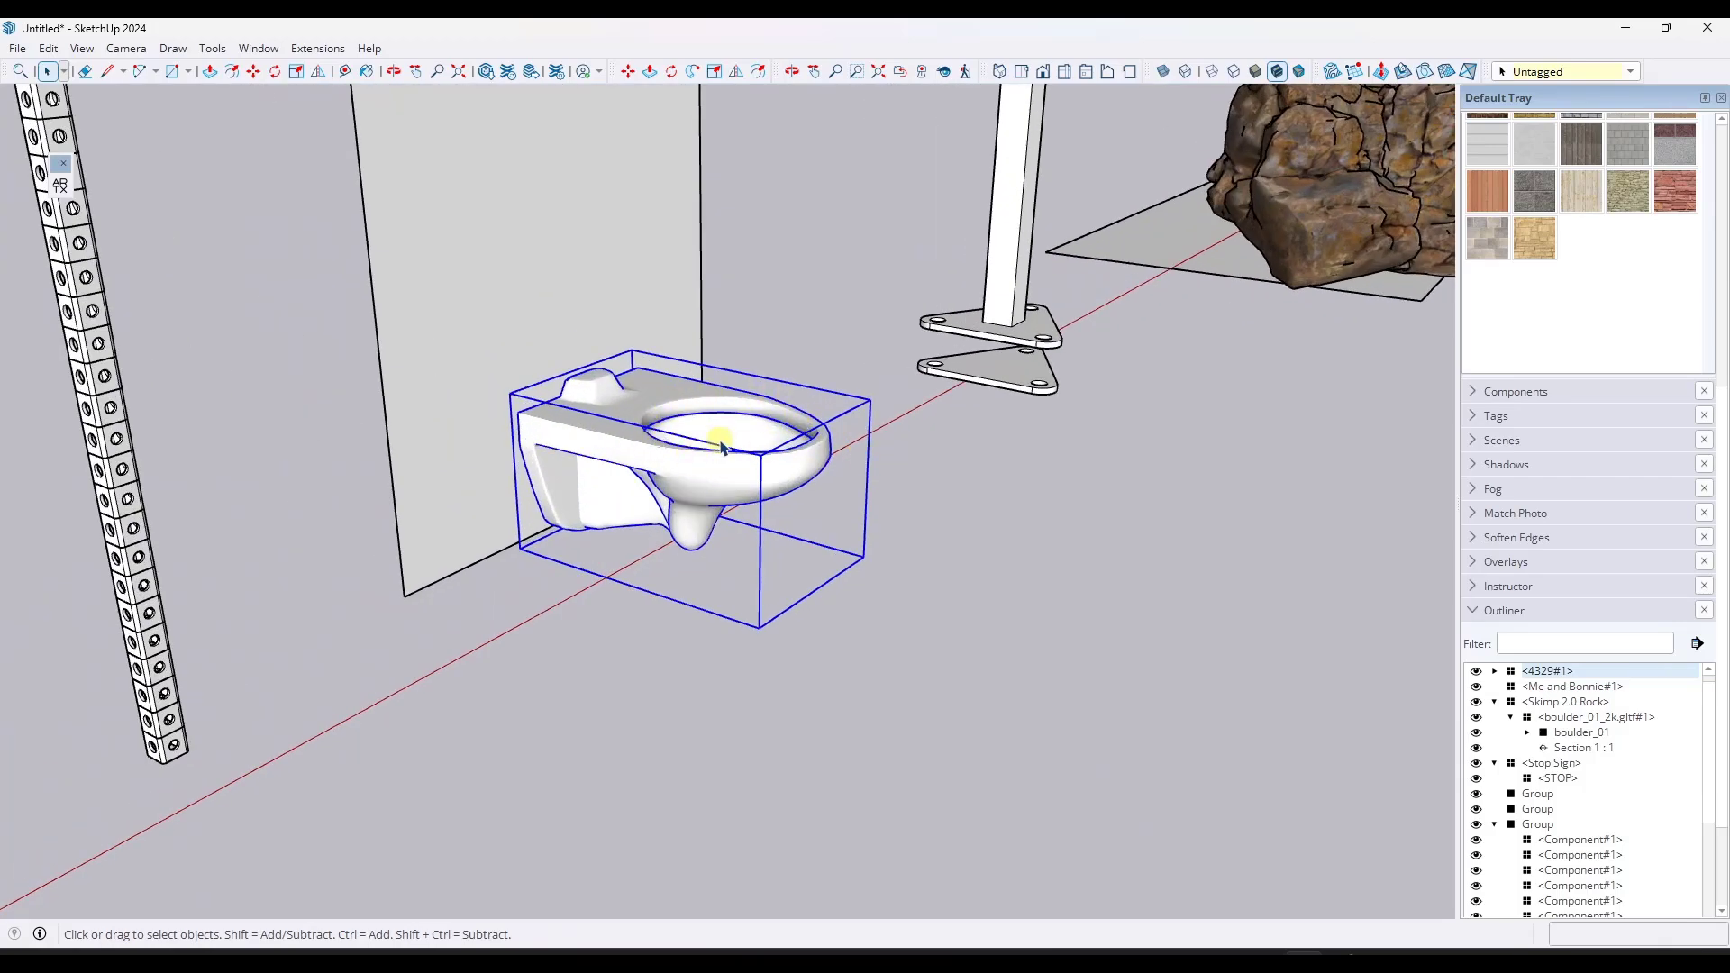
pyautogui.moveTo(674, 451); pyautogui.dragTo(723, 451, button='middle')
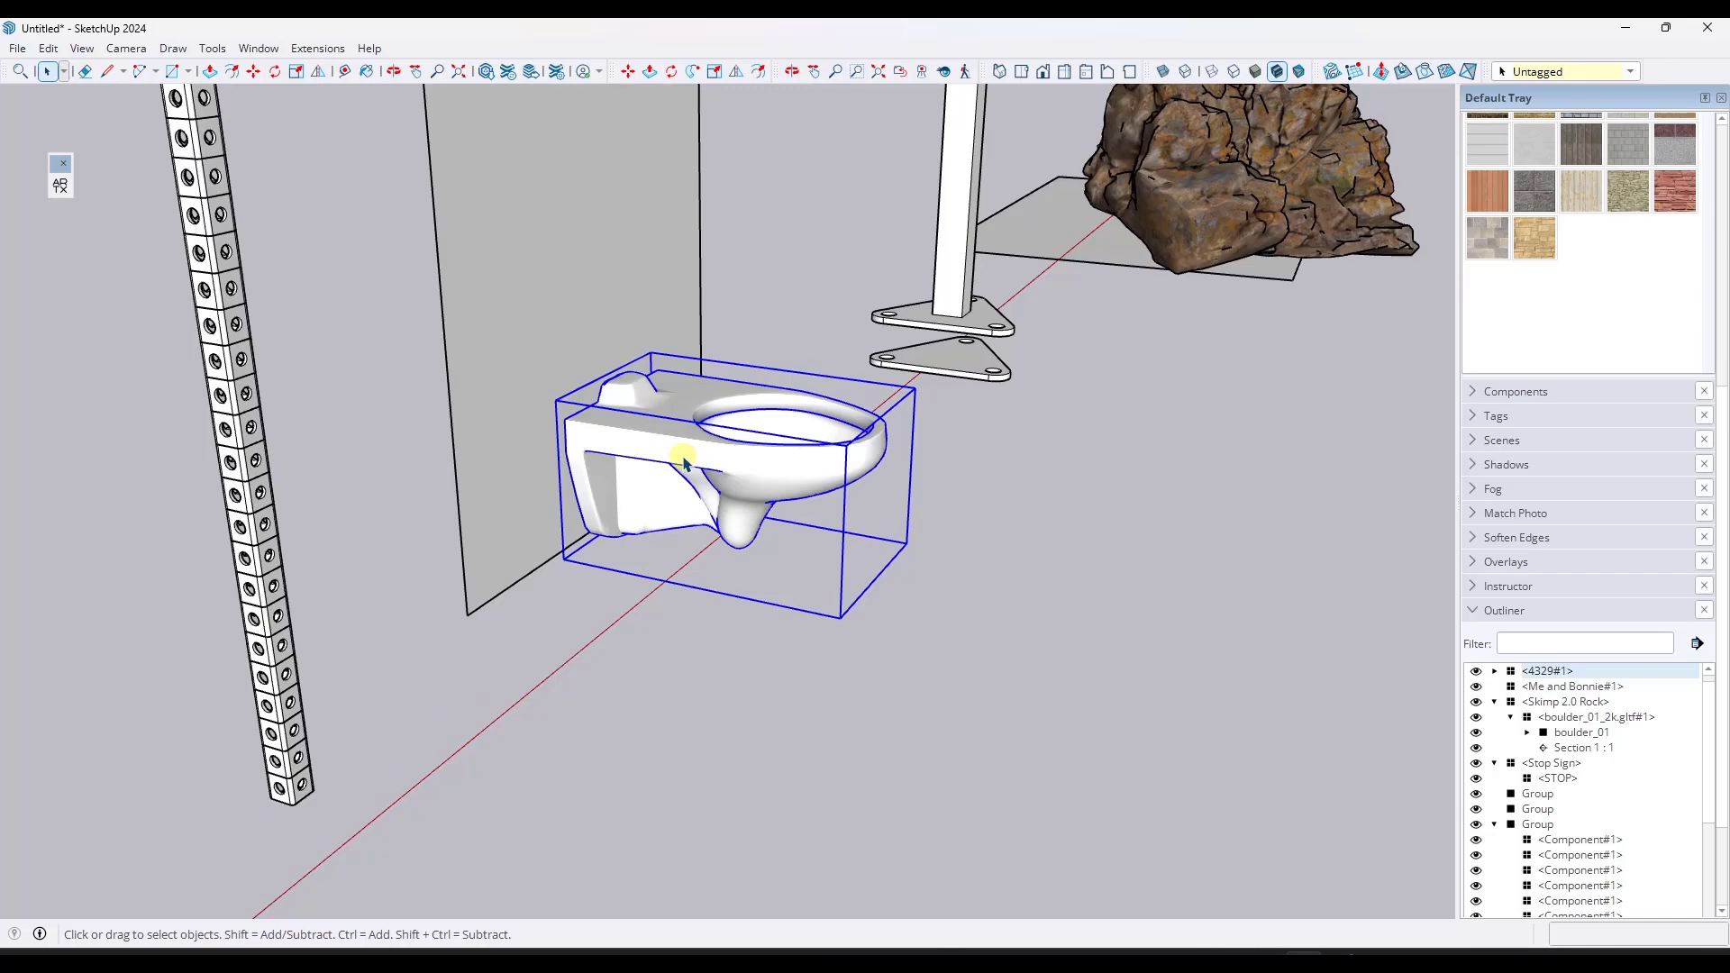
pyautogui.press('m')
pyautogui.click(683, 457)
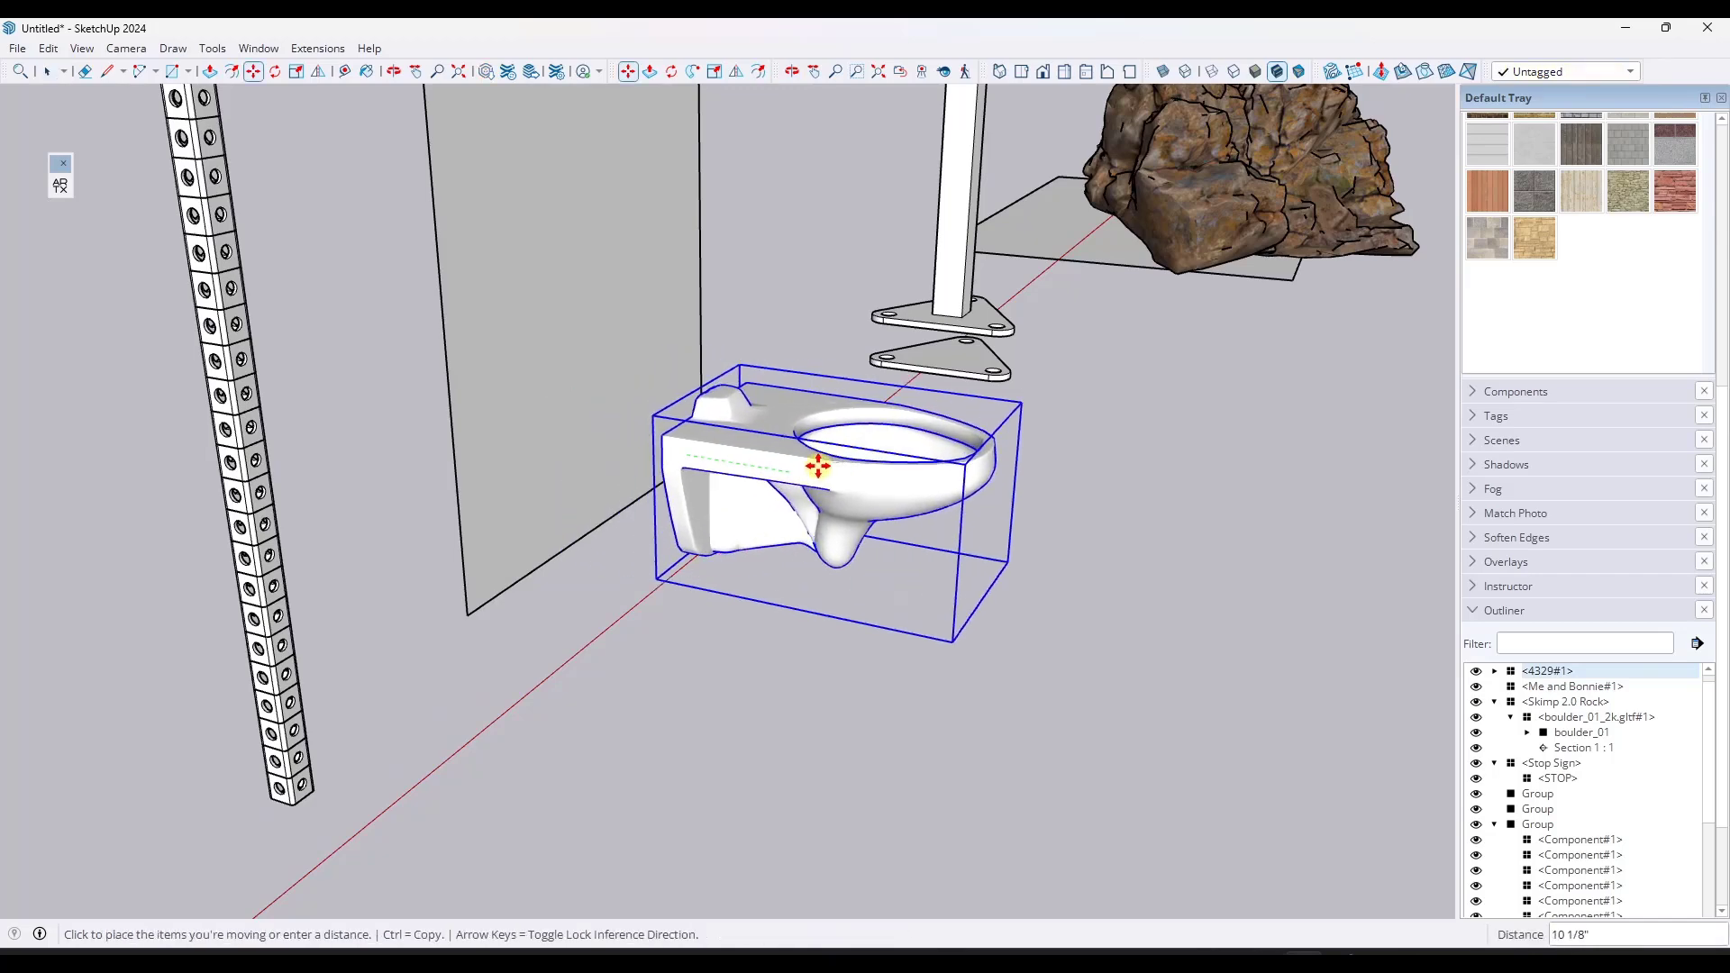
pyautogui.click(868, 479)
pyautogui.press('space')
pyautogui.moveTo(842, 468); pyautogui.dragTo(1054, 422, button='middle')
# Open the toilet component for editing and select the toilet inside it
pyautogui.doubleClick(852, 418)
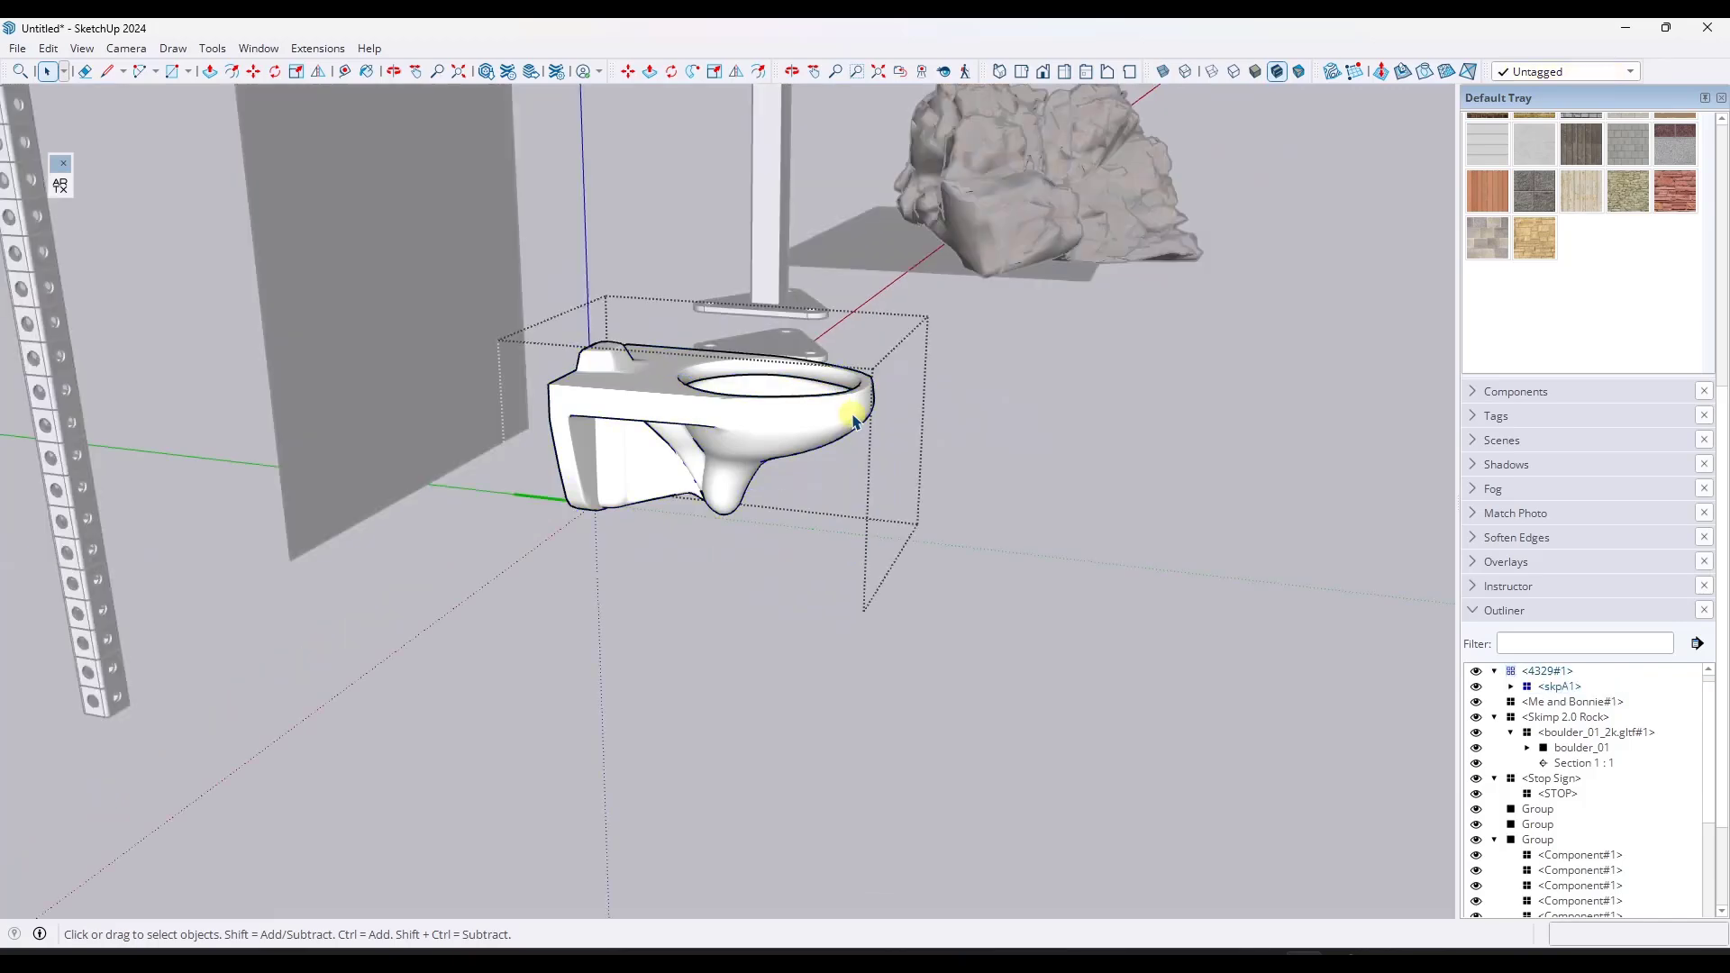
pyautogui.click(835, 427)
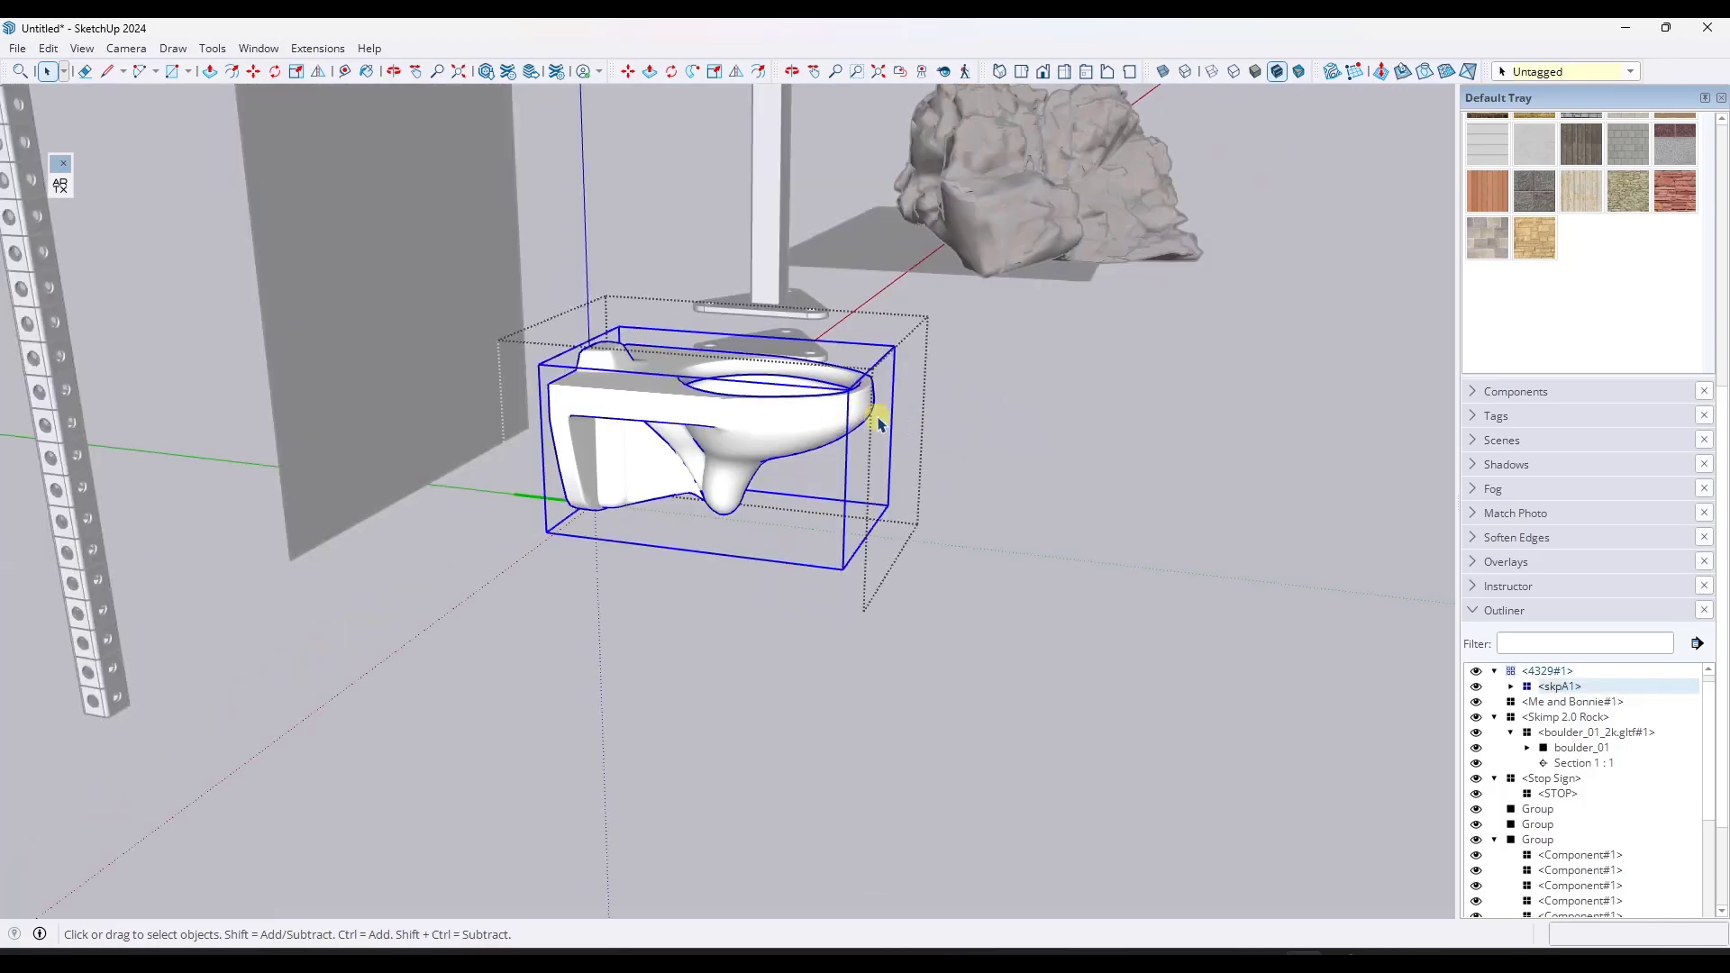
pyautogui.moveTo(889, 429); pyautogui.dragTo(881, 389, button='middle')
# With the Tape Measure, place a guide from the toilet rim corner down to the bounding box bottom
pyautogui.press('l')
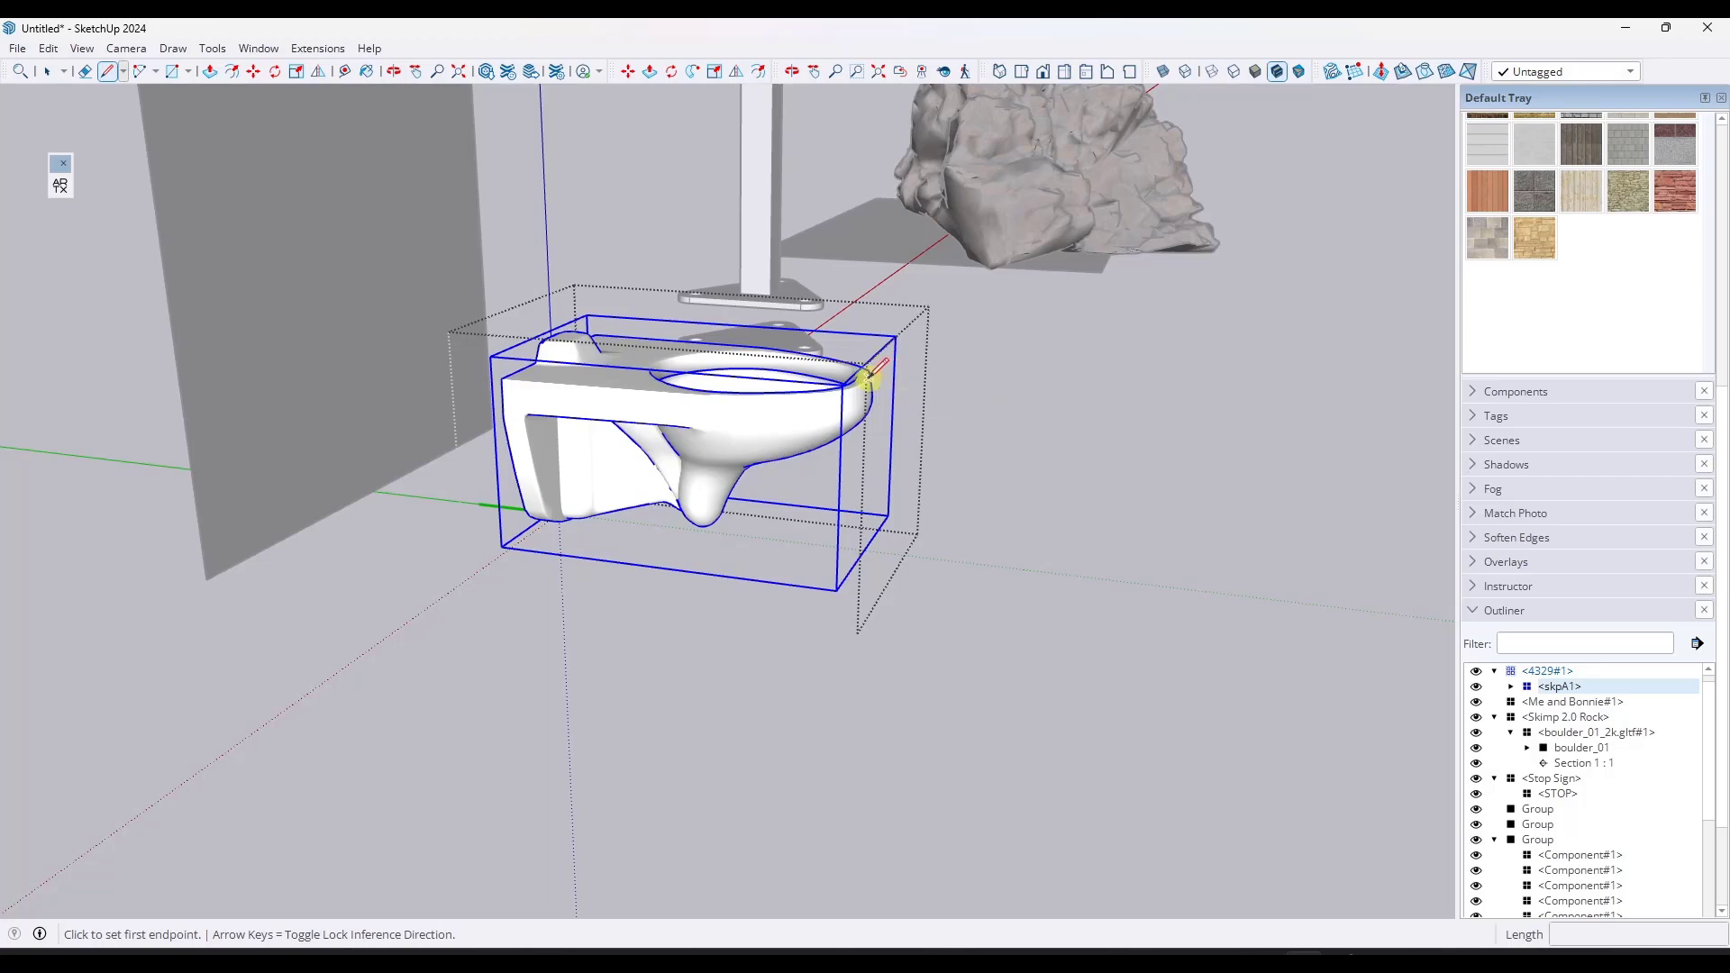
pyautogui.click(344, 72)
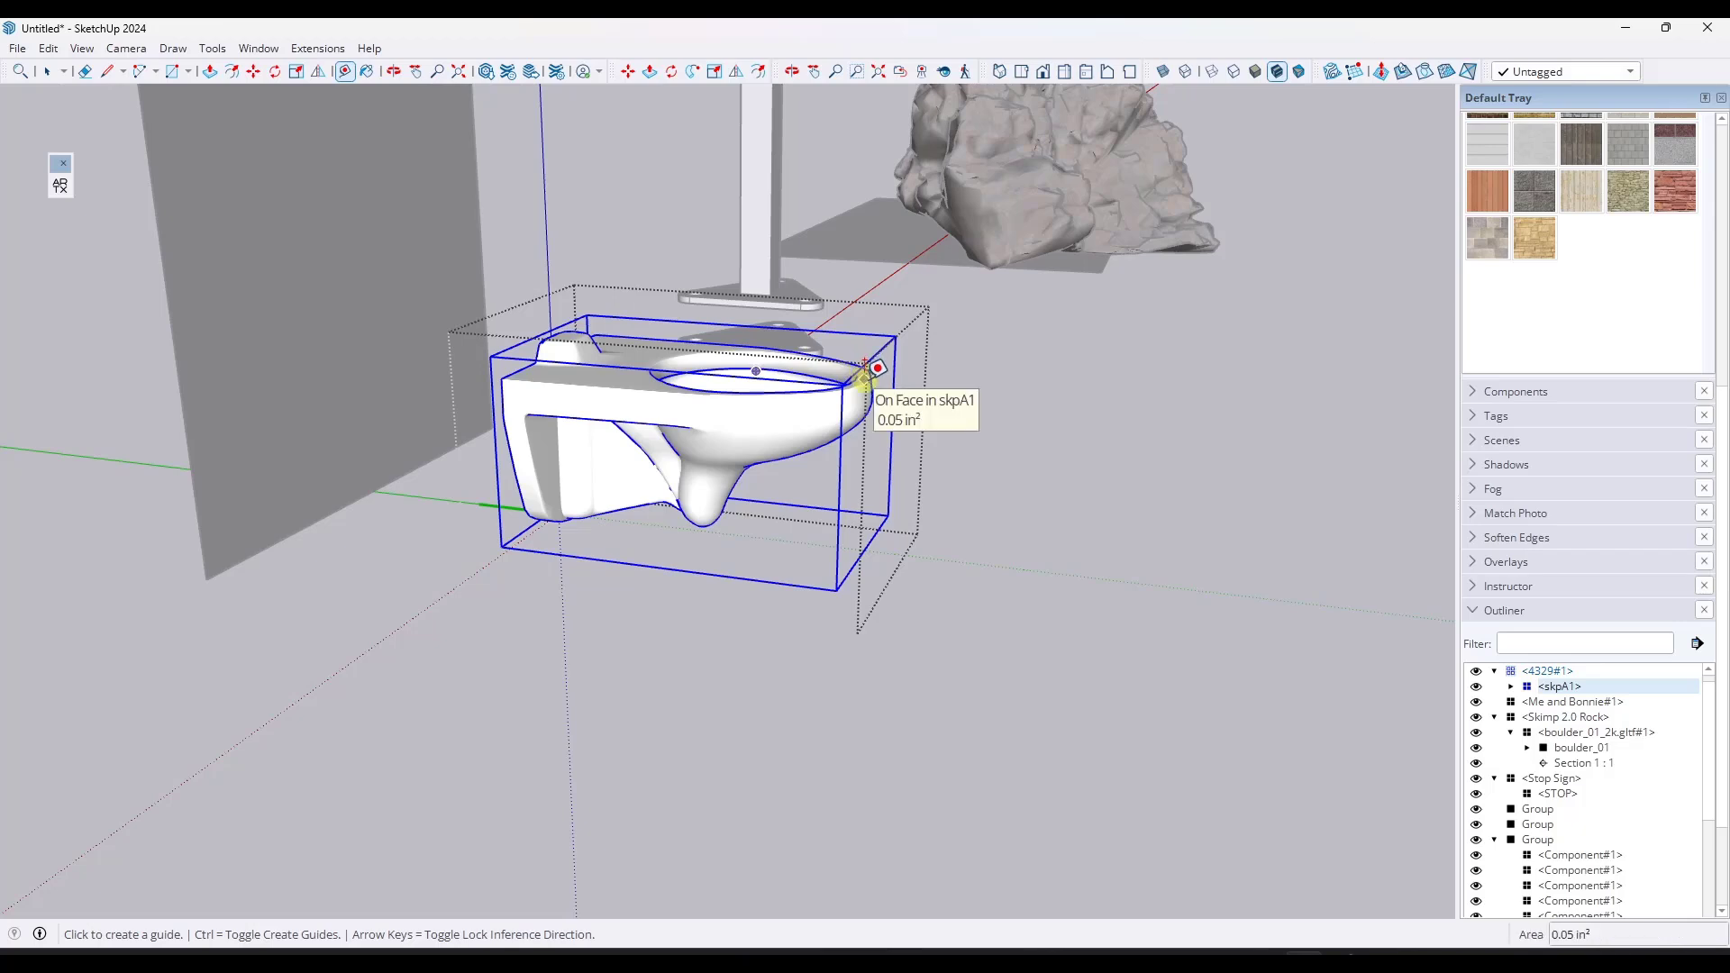
pyautogui.scroll(2, 858, 371)
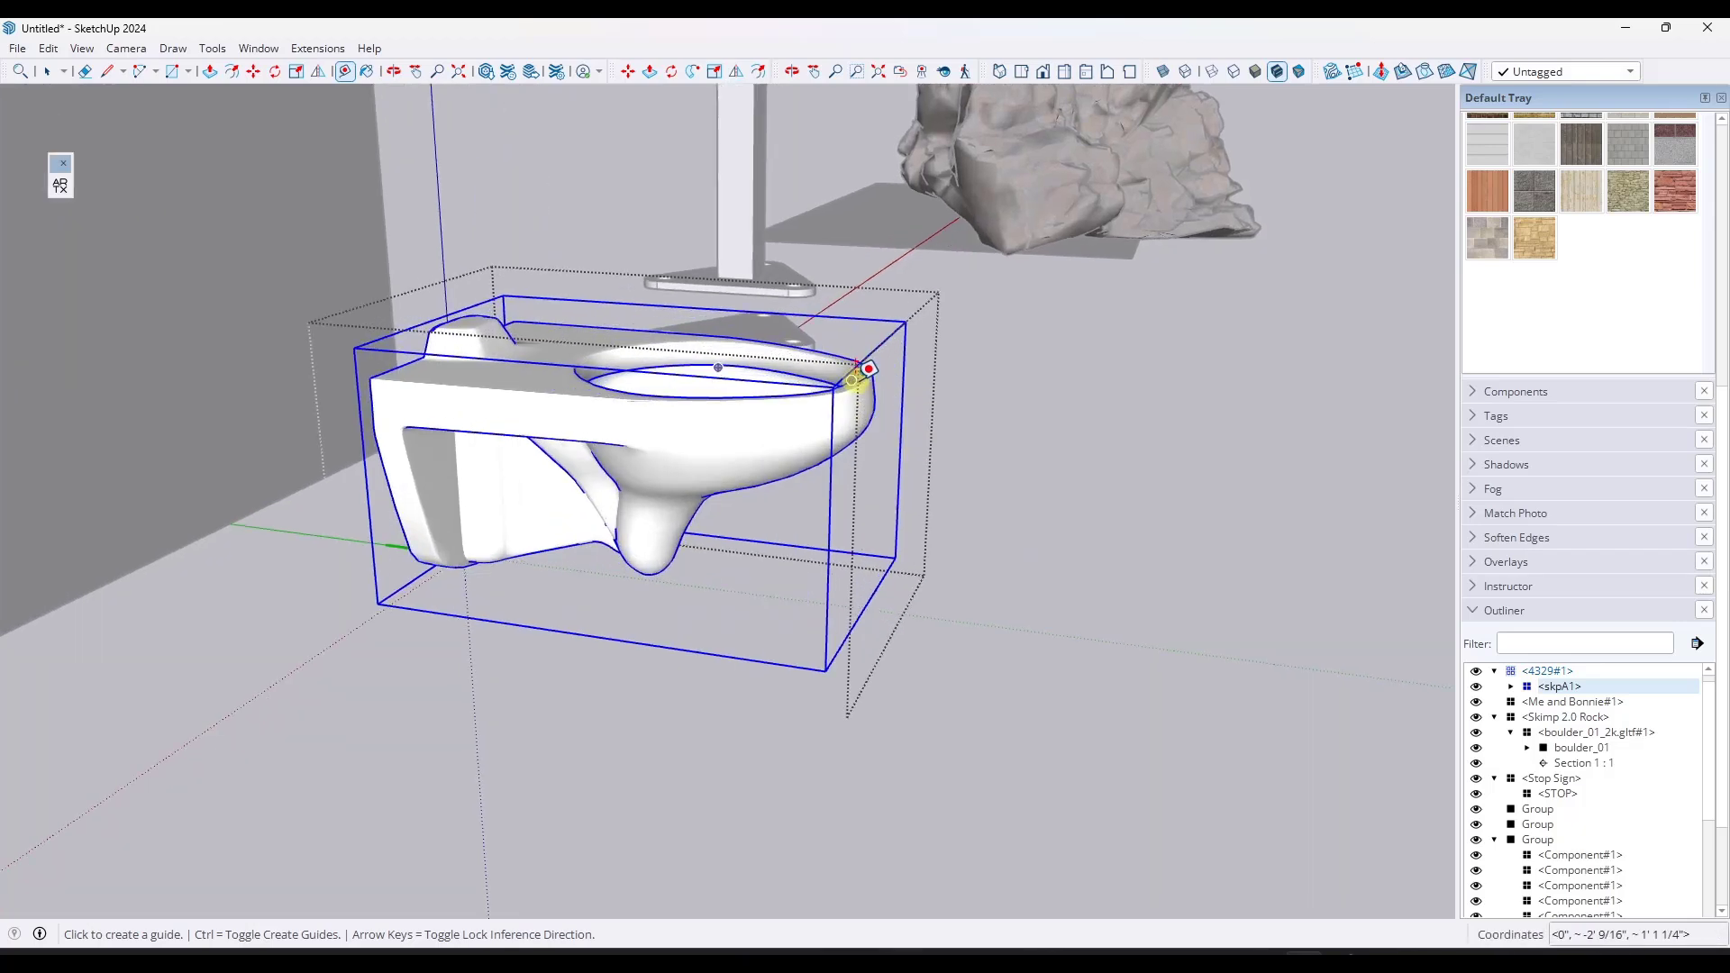
pyautogui.click(852, 379)
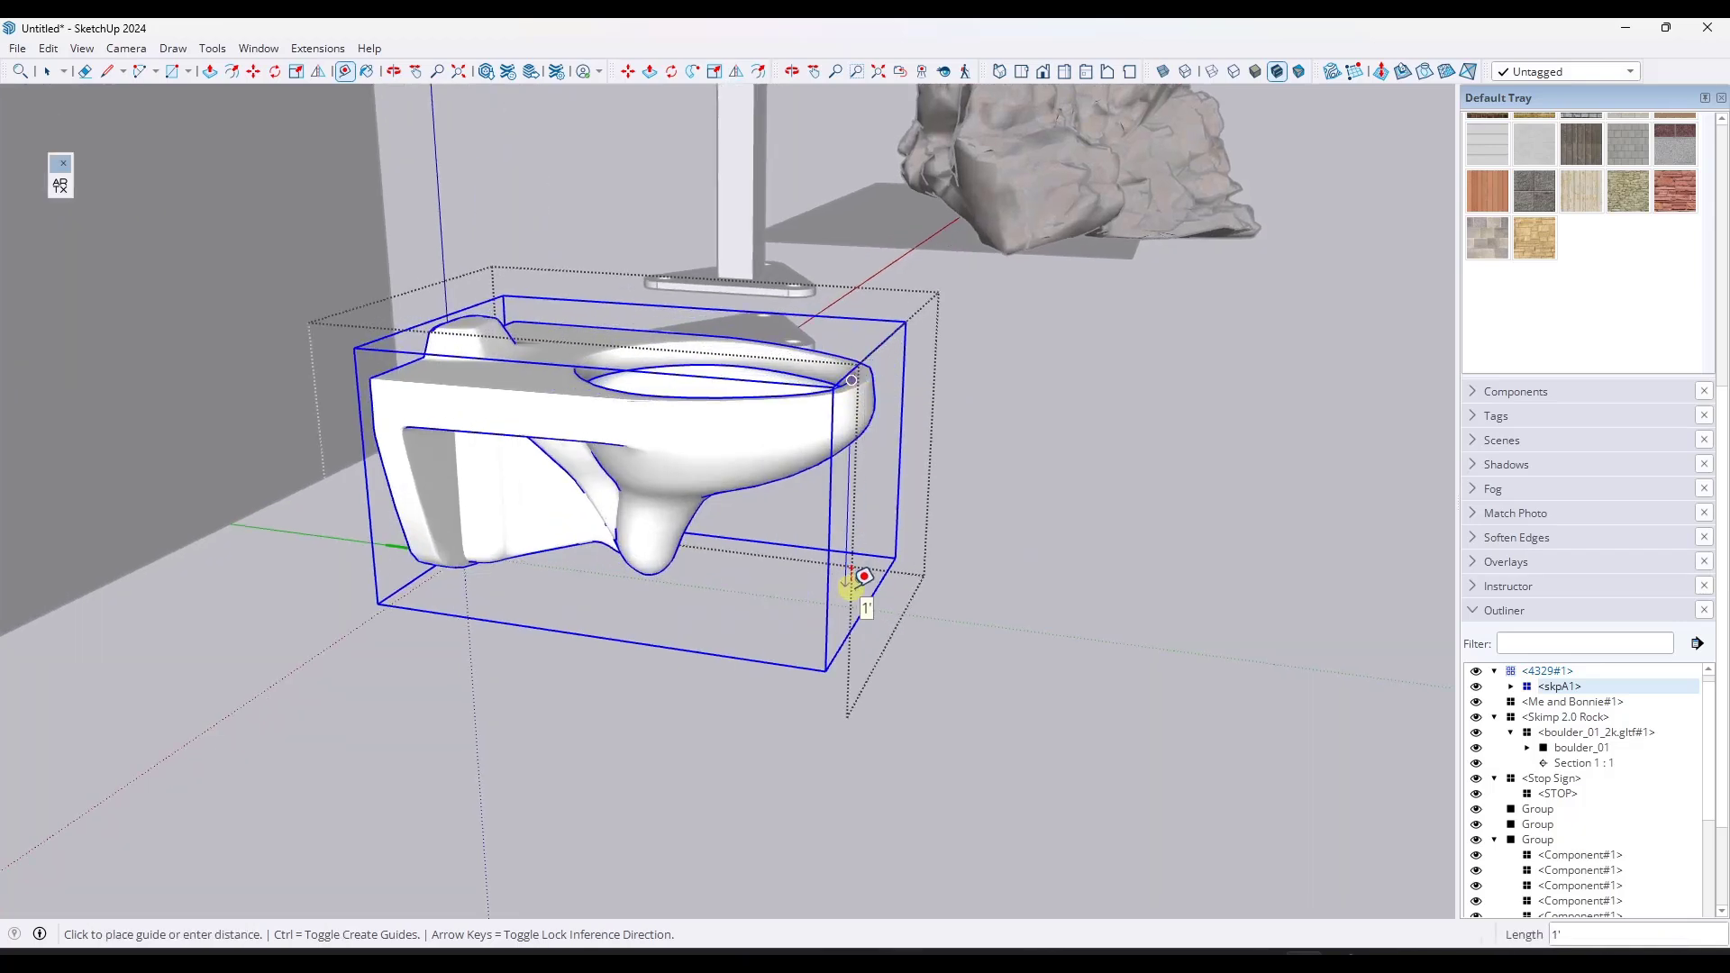
pyautogui.press('ctrl')
pyautogui.press('ctrl')
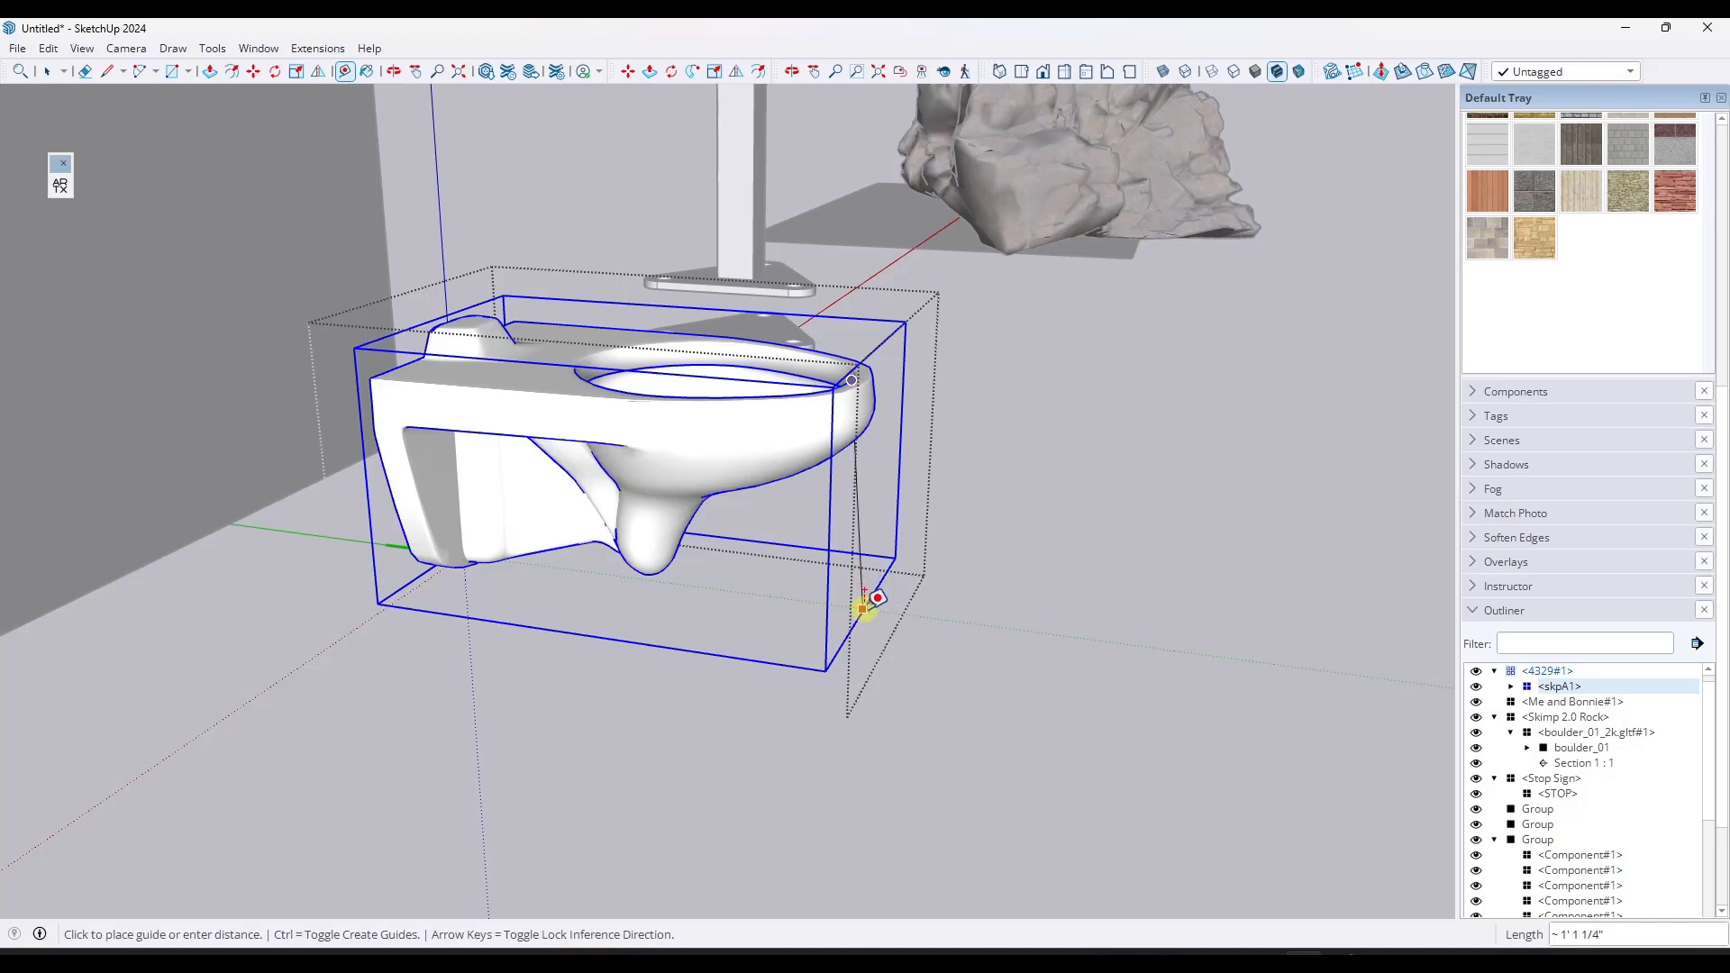
pyautogui.click(862, 651)
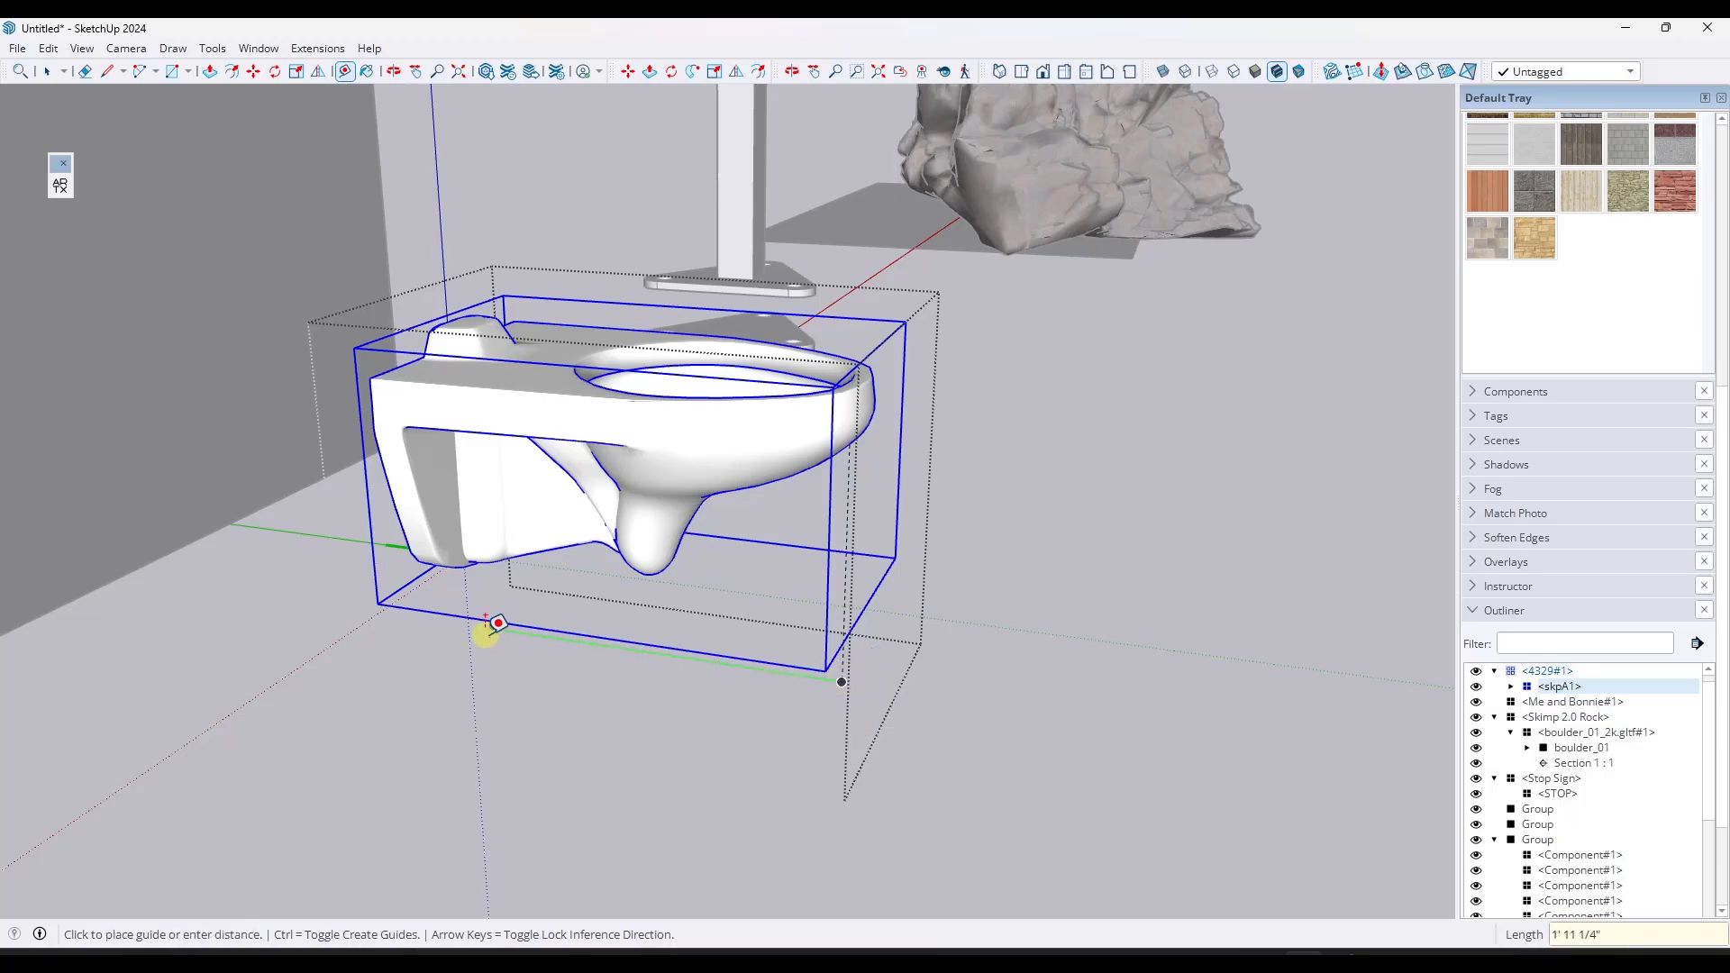
pyautogui.moveTo(487, 633); pyautogui.dragTo(793, 444, button='middle')
pyautogui.scroll(5, 802, 423)
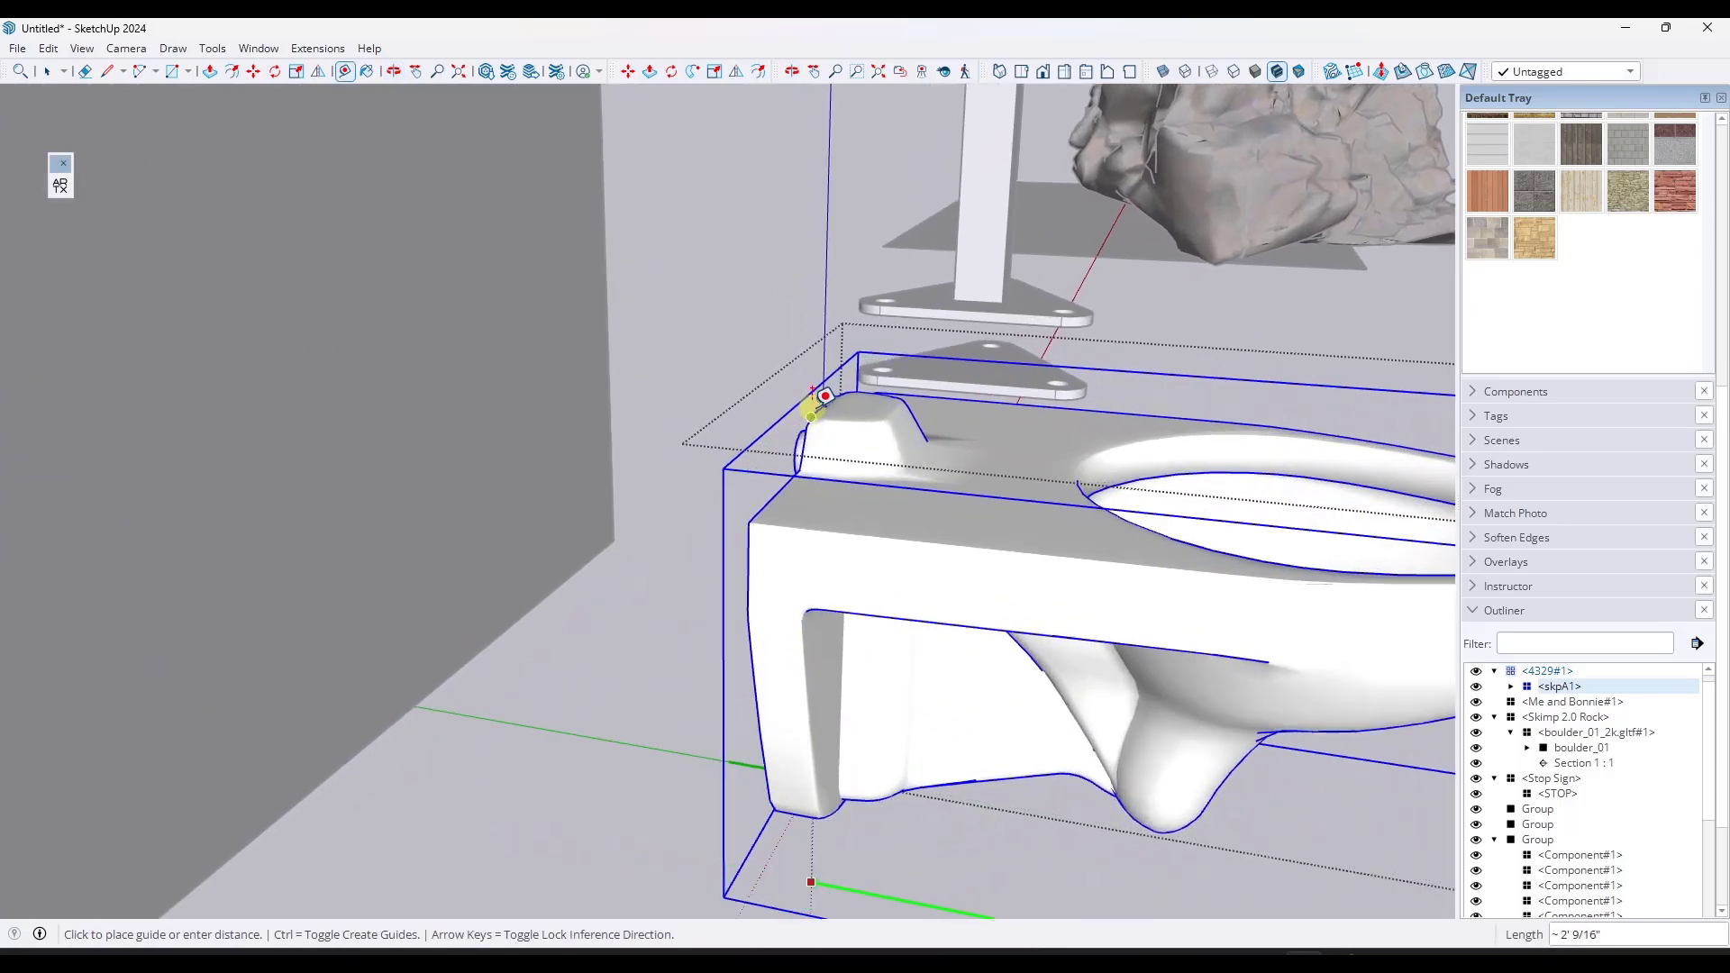
pyautogui.scroll(-5, 766, 505)
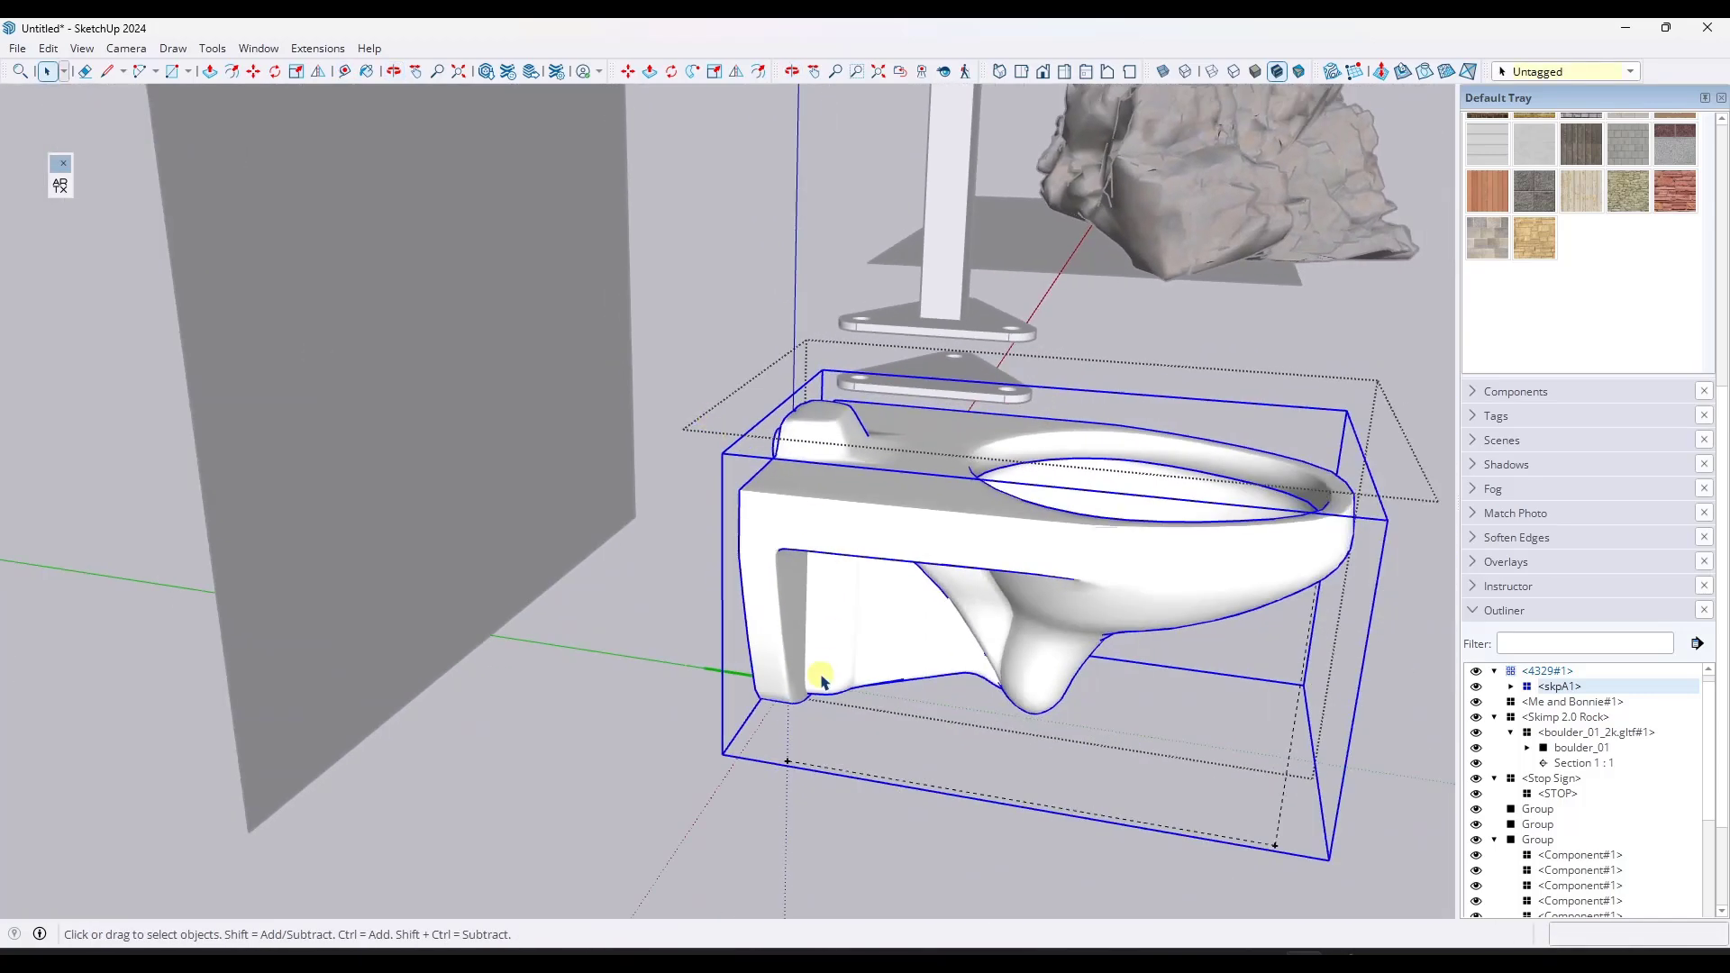
pyautogui.moveTo(817, 721); pyautogui.dragTo(658, 581, button='middle')
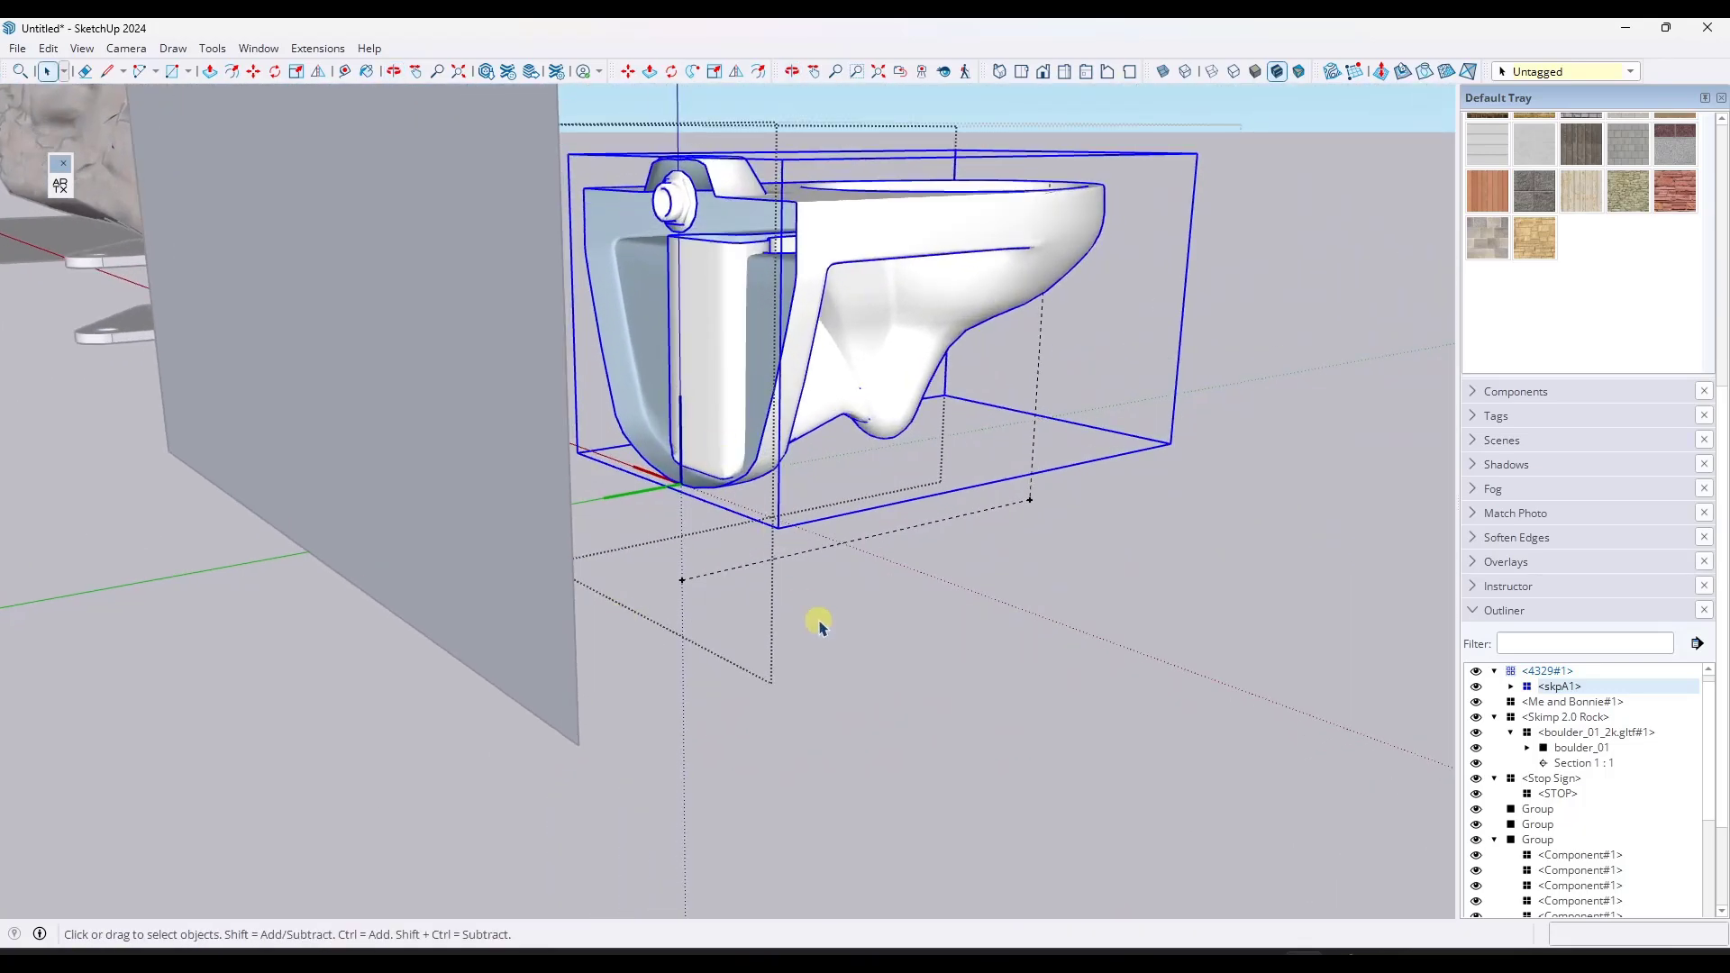
# Bring up and dismiss the toilet's context menus, leaving the toilet selected
pyautogui.rightClick(743, 492)
pyautogui.rightClick(721, 455)
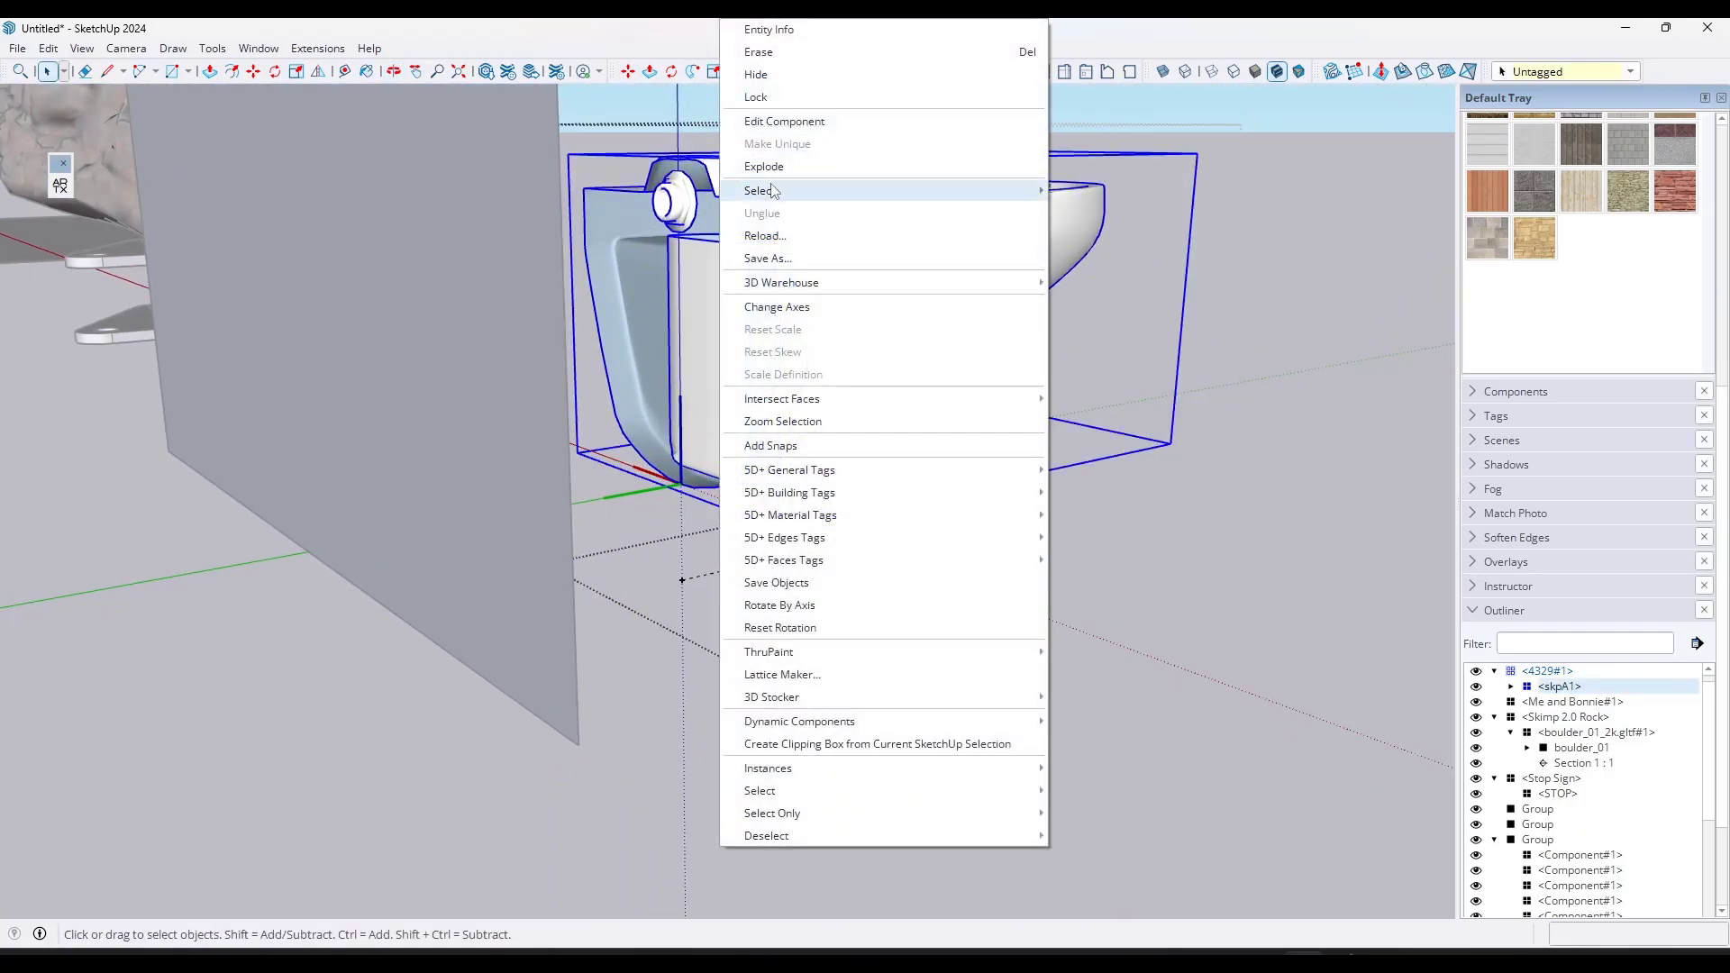
pyautogui.click(1284, 584)
pyautogui.rightClick(769, 392)
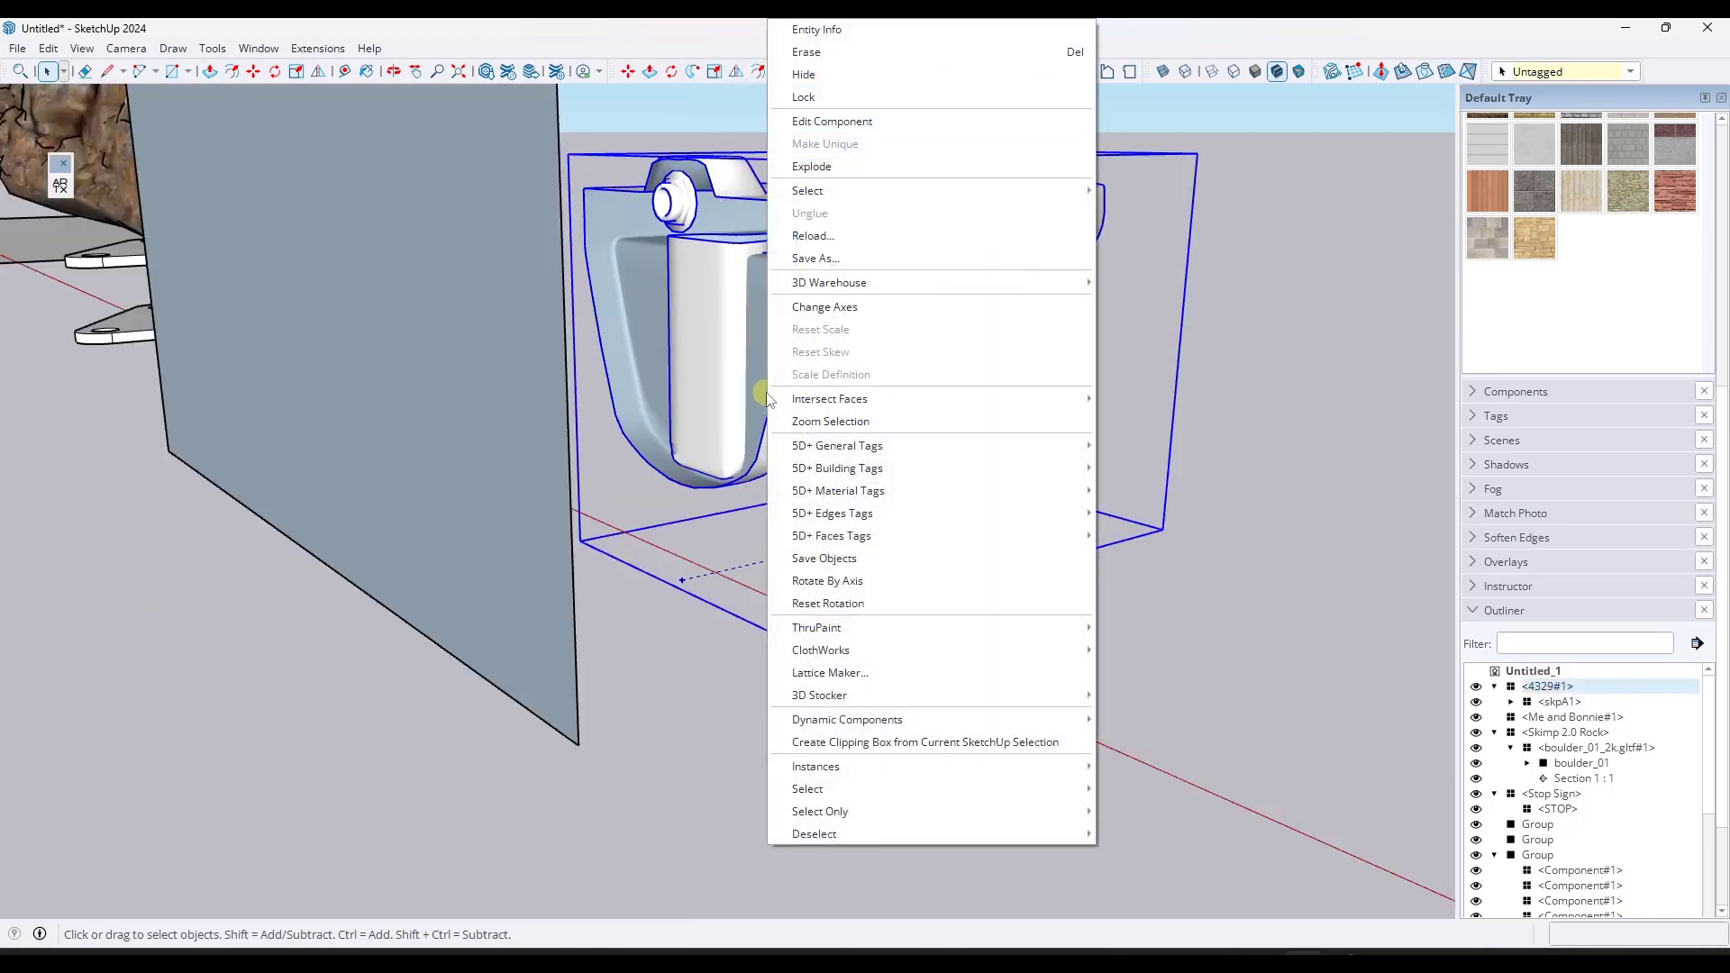
pyautogui.click(1229, 706)
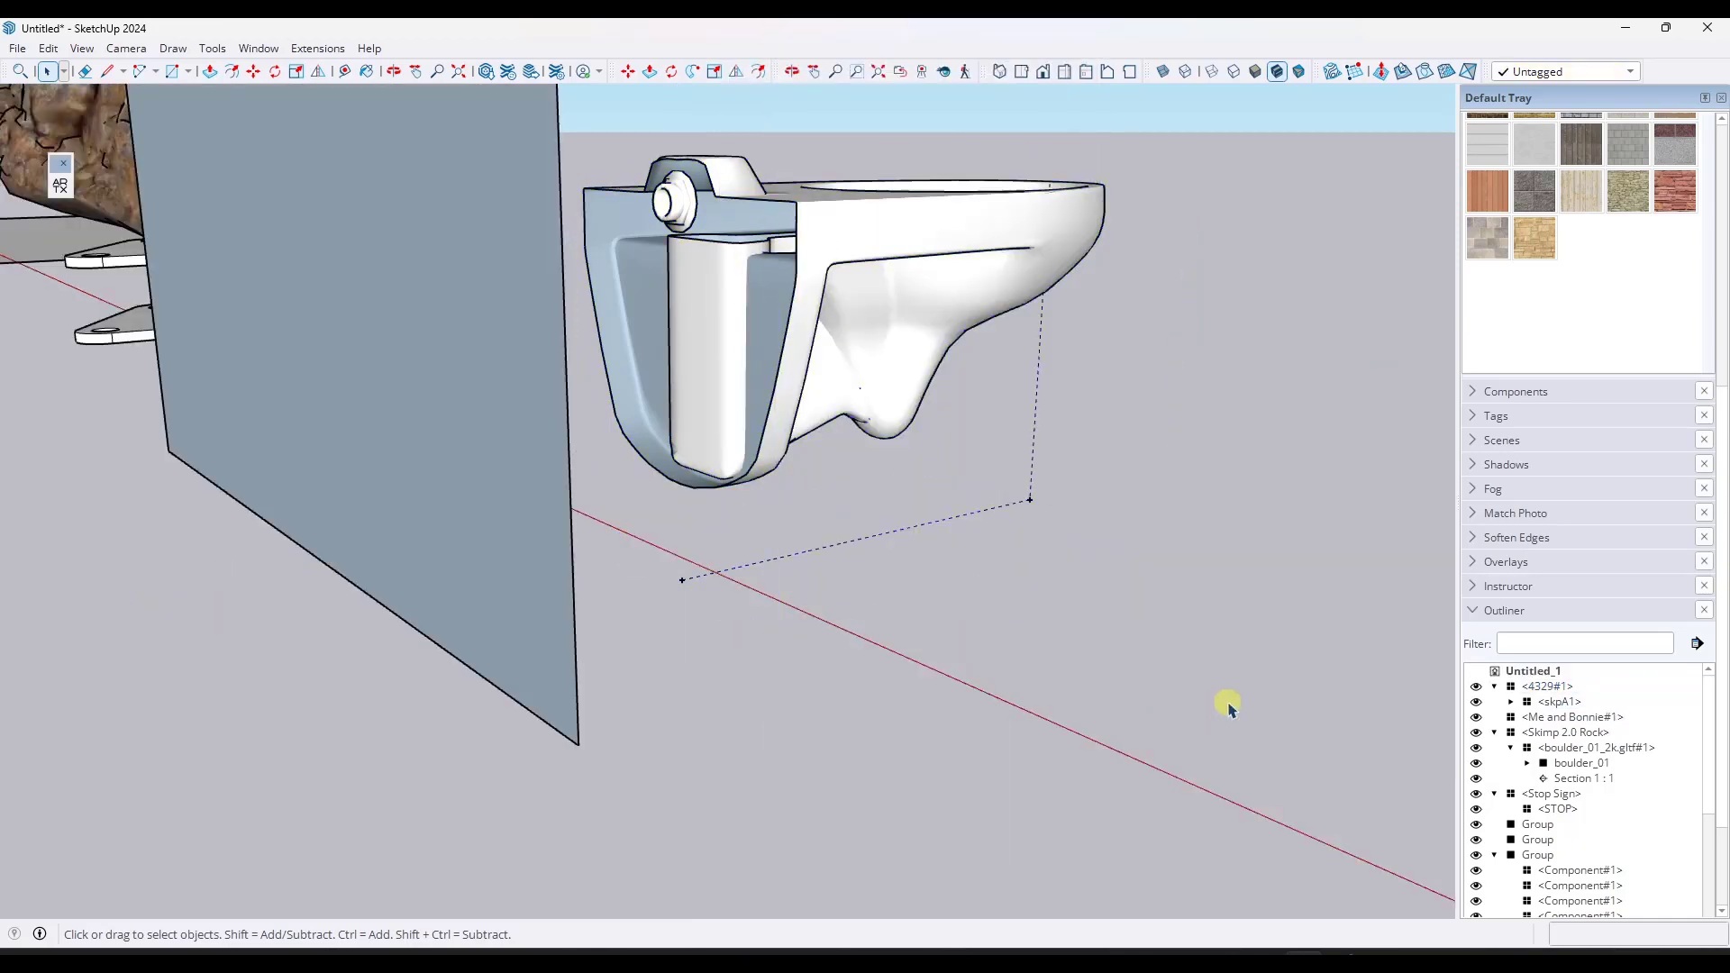
pyautogui.click(737, 342)
# Add a custom snap at the toilet's lower back corner, erase a leftover guide, and close the component
pyautogui.doubleClick(831, 337)
pyautogui.rightClick(818, 339)
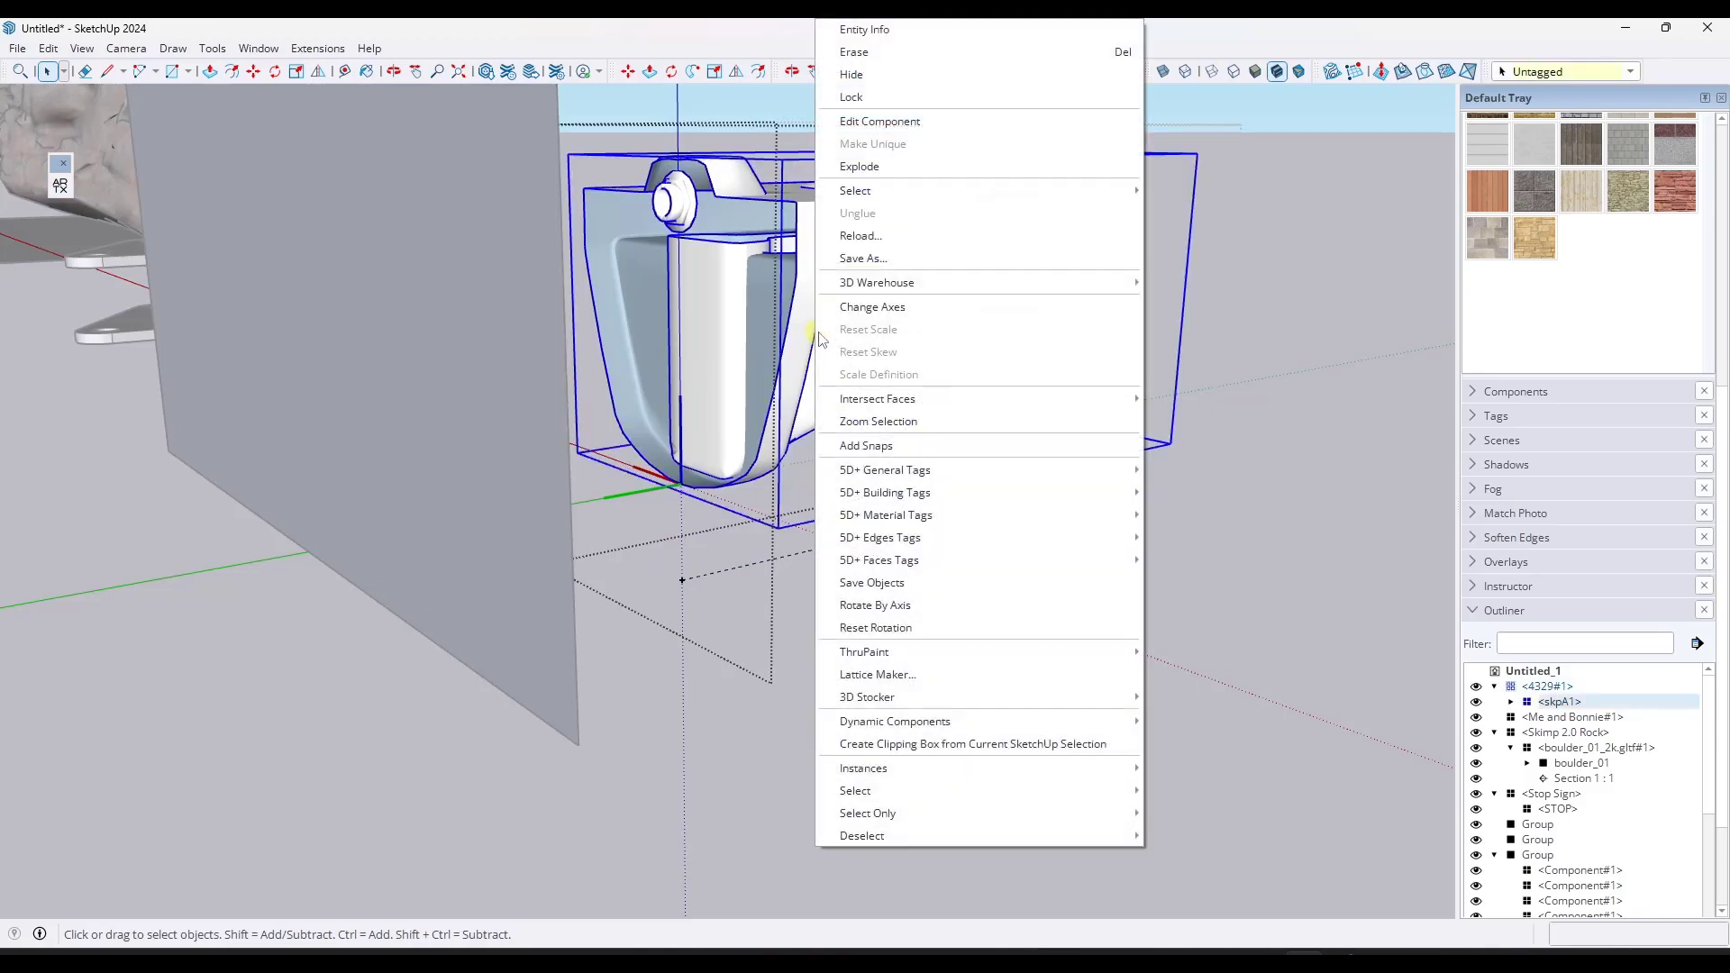
pyautogui.click(836, 445)
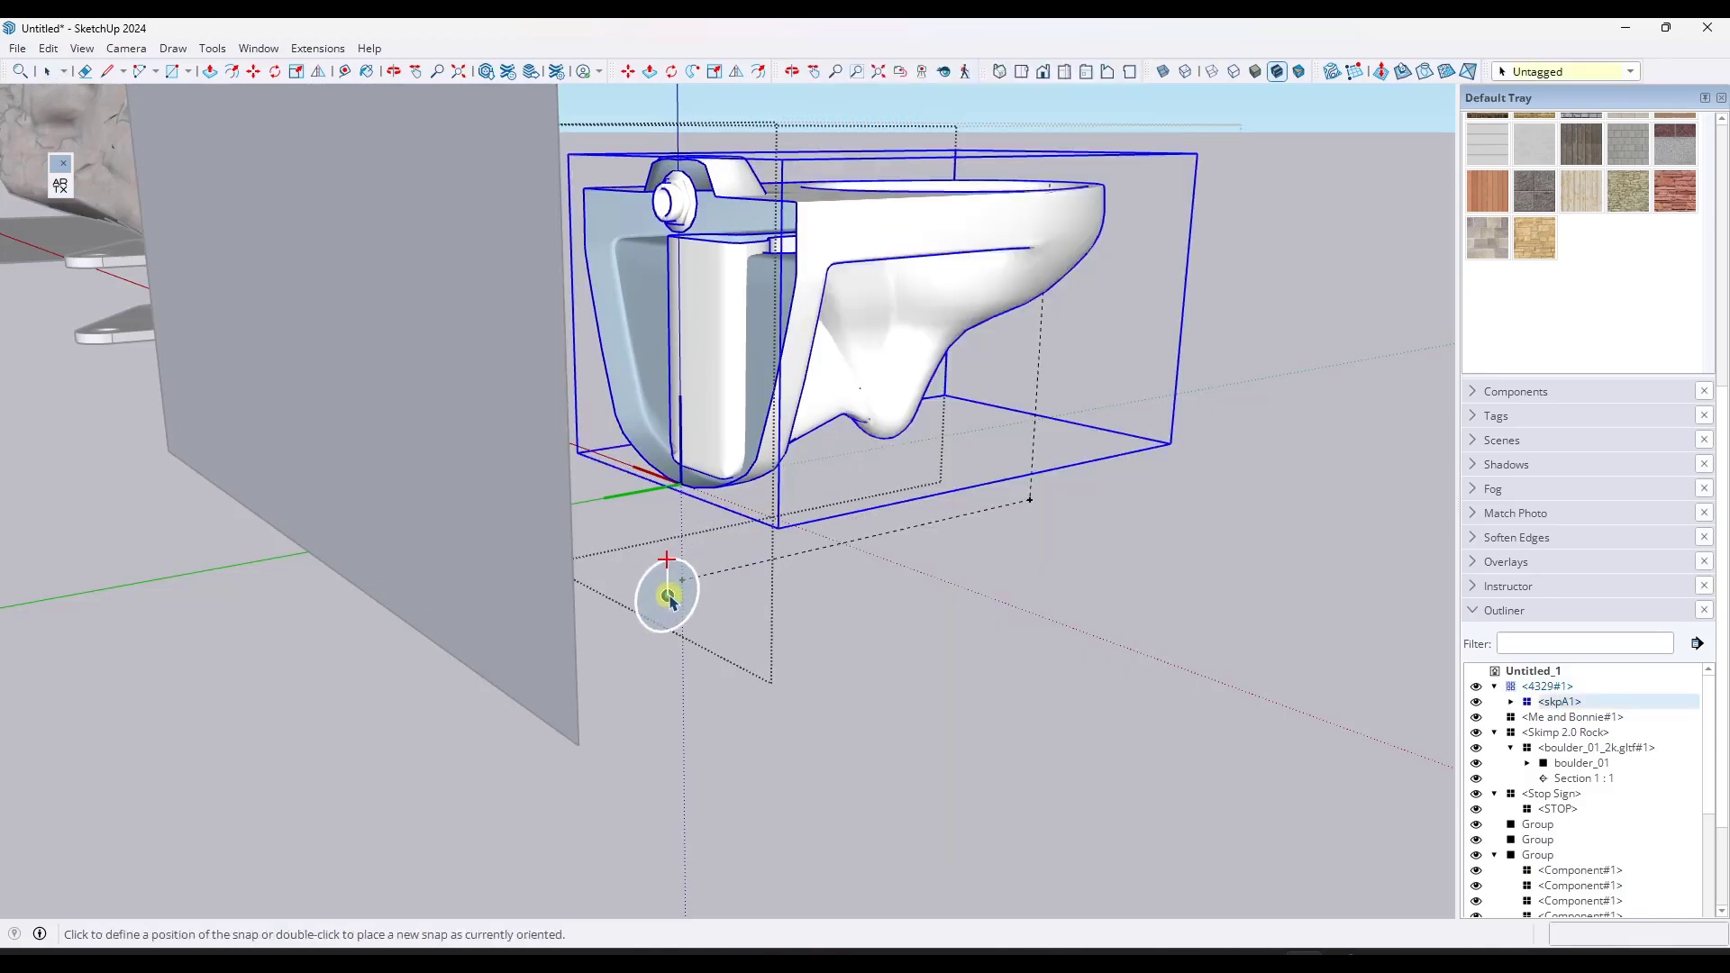
pyautogui.click(639, 598)
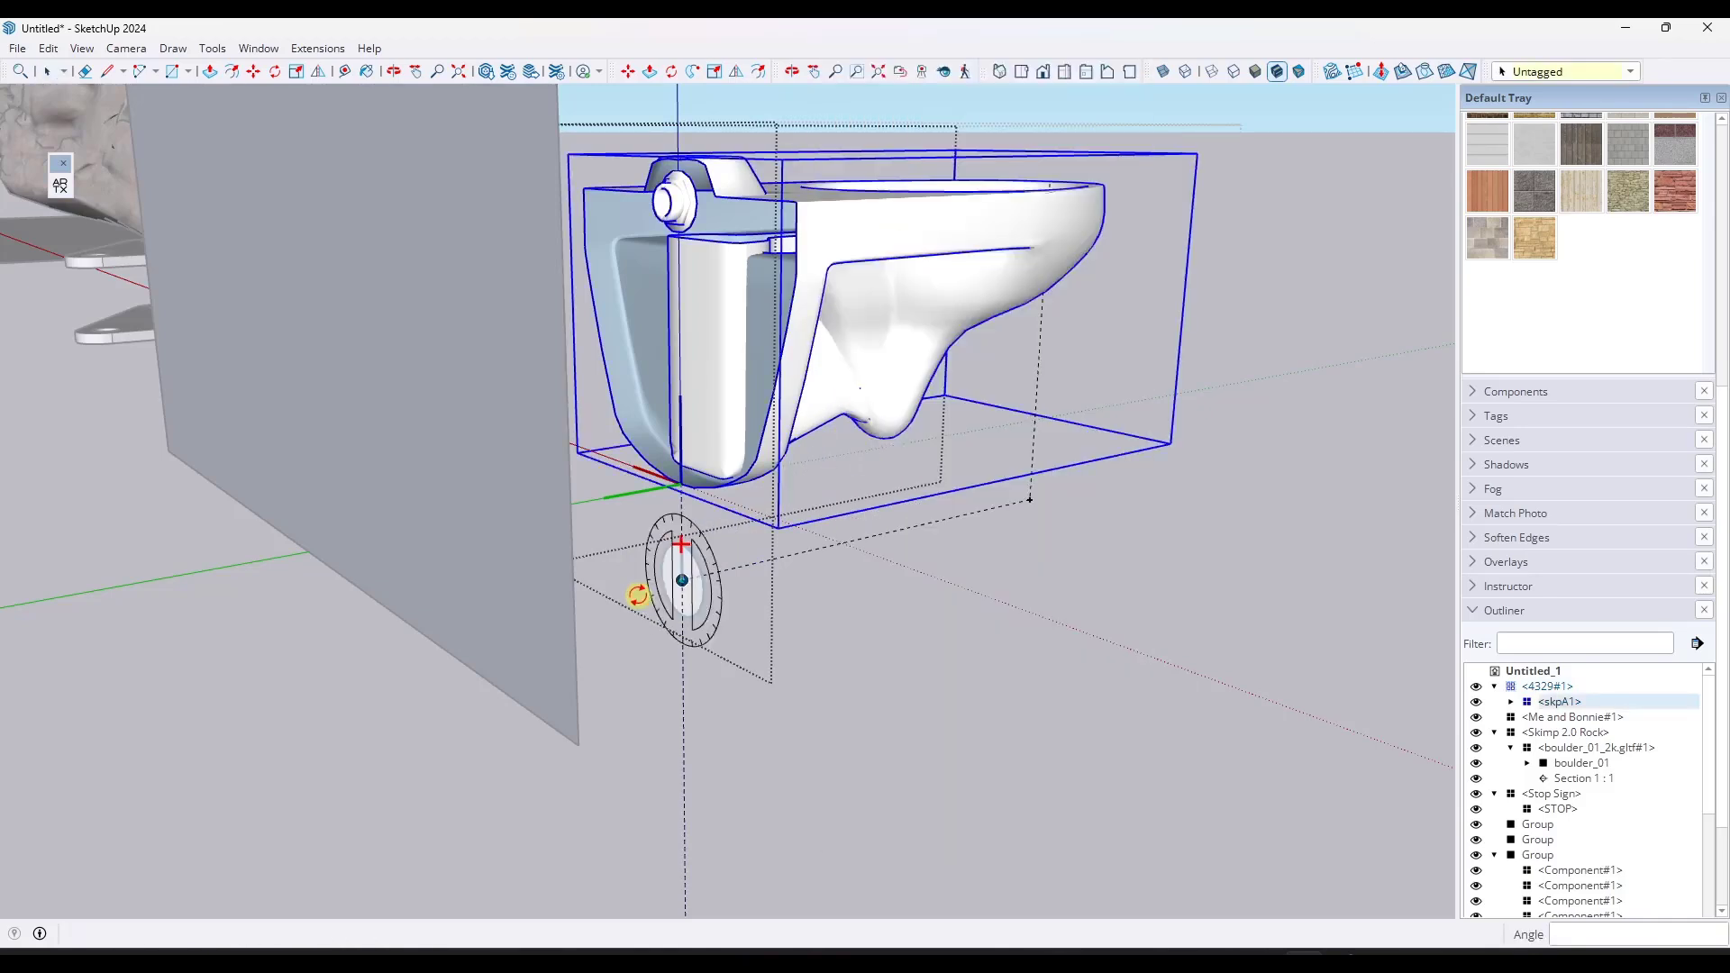
pyautogui.click(683, 497)
pyautogui.press('space')
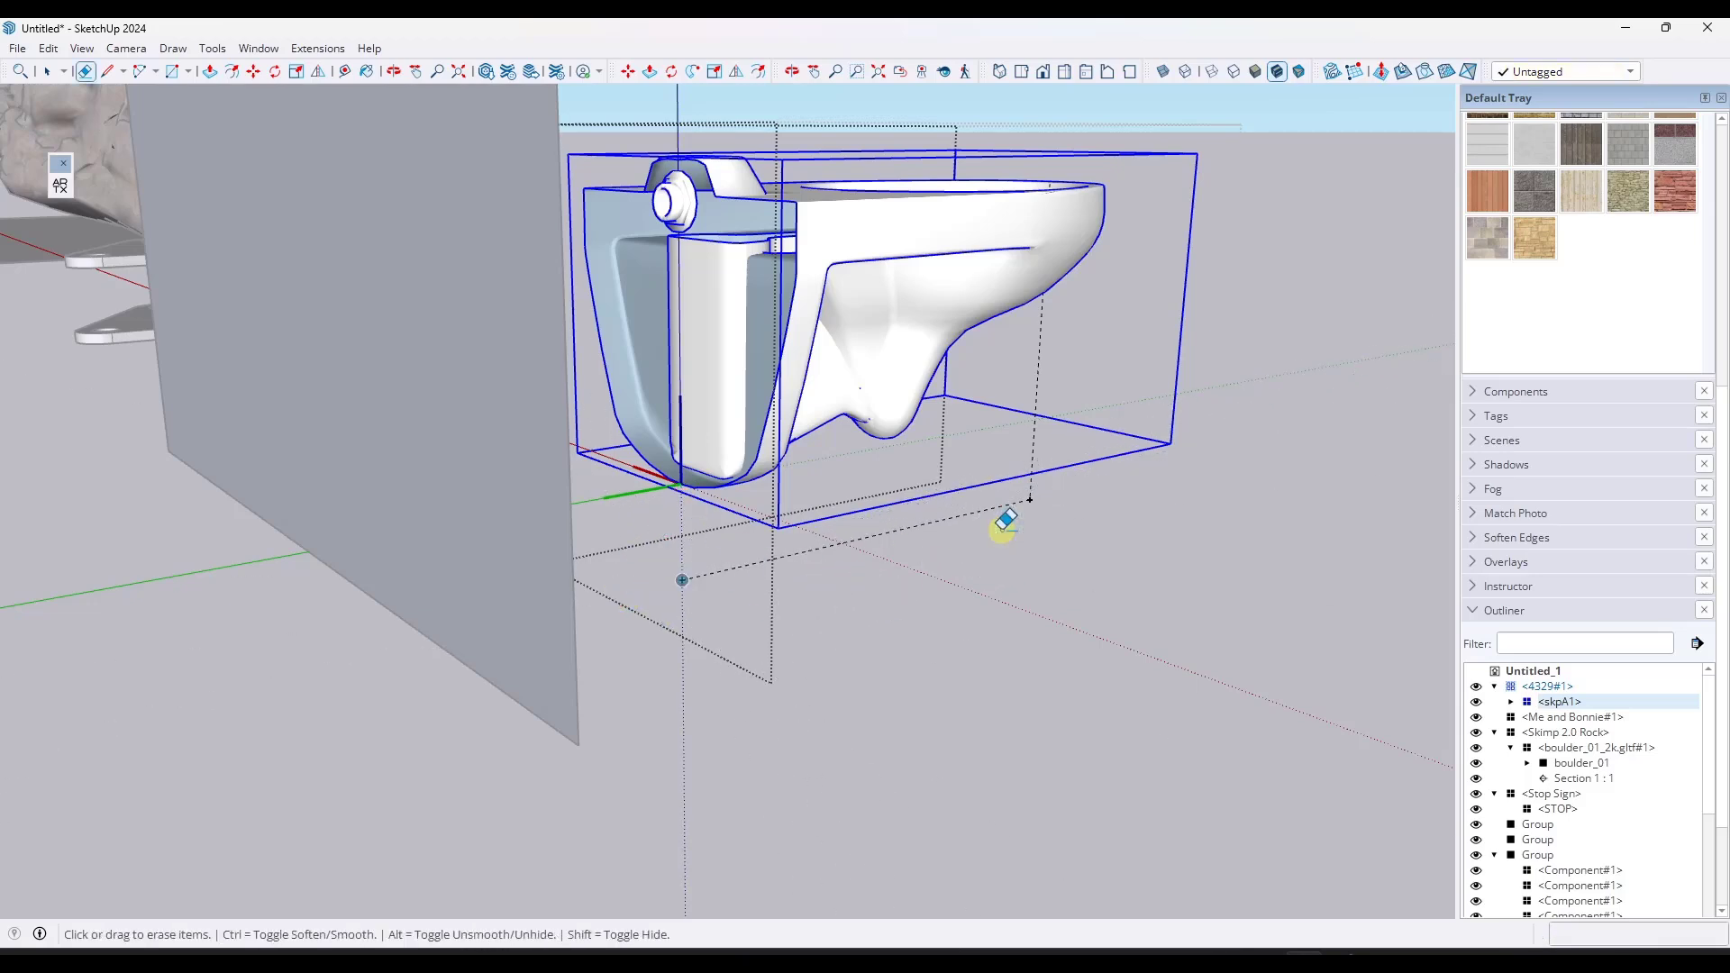
pyautogui.click(1063, 419)
pyautogui.click(847, 602)
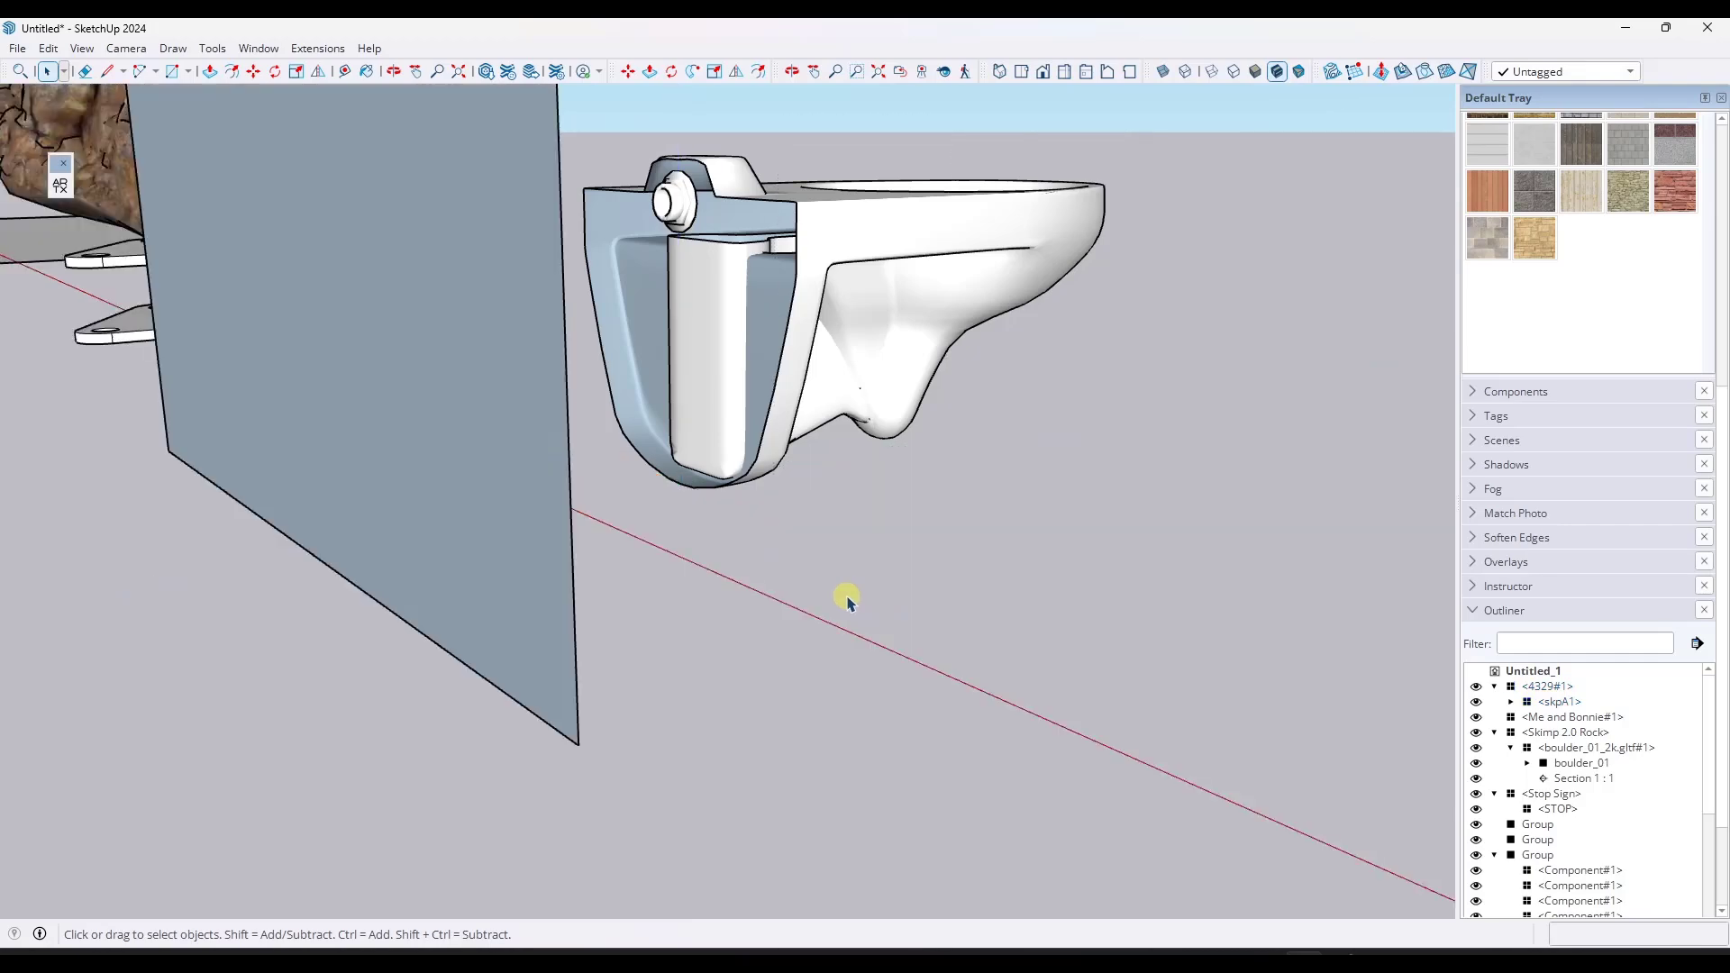
pyautogui.scroll(-10, 707, 533)
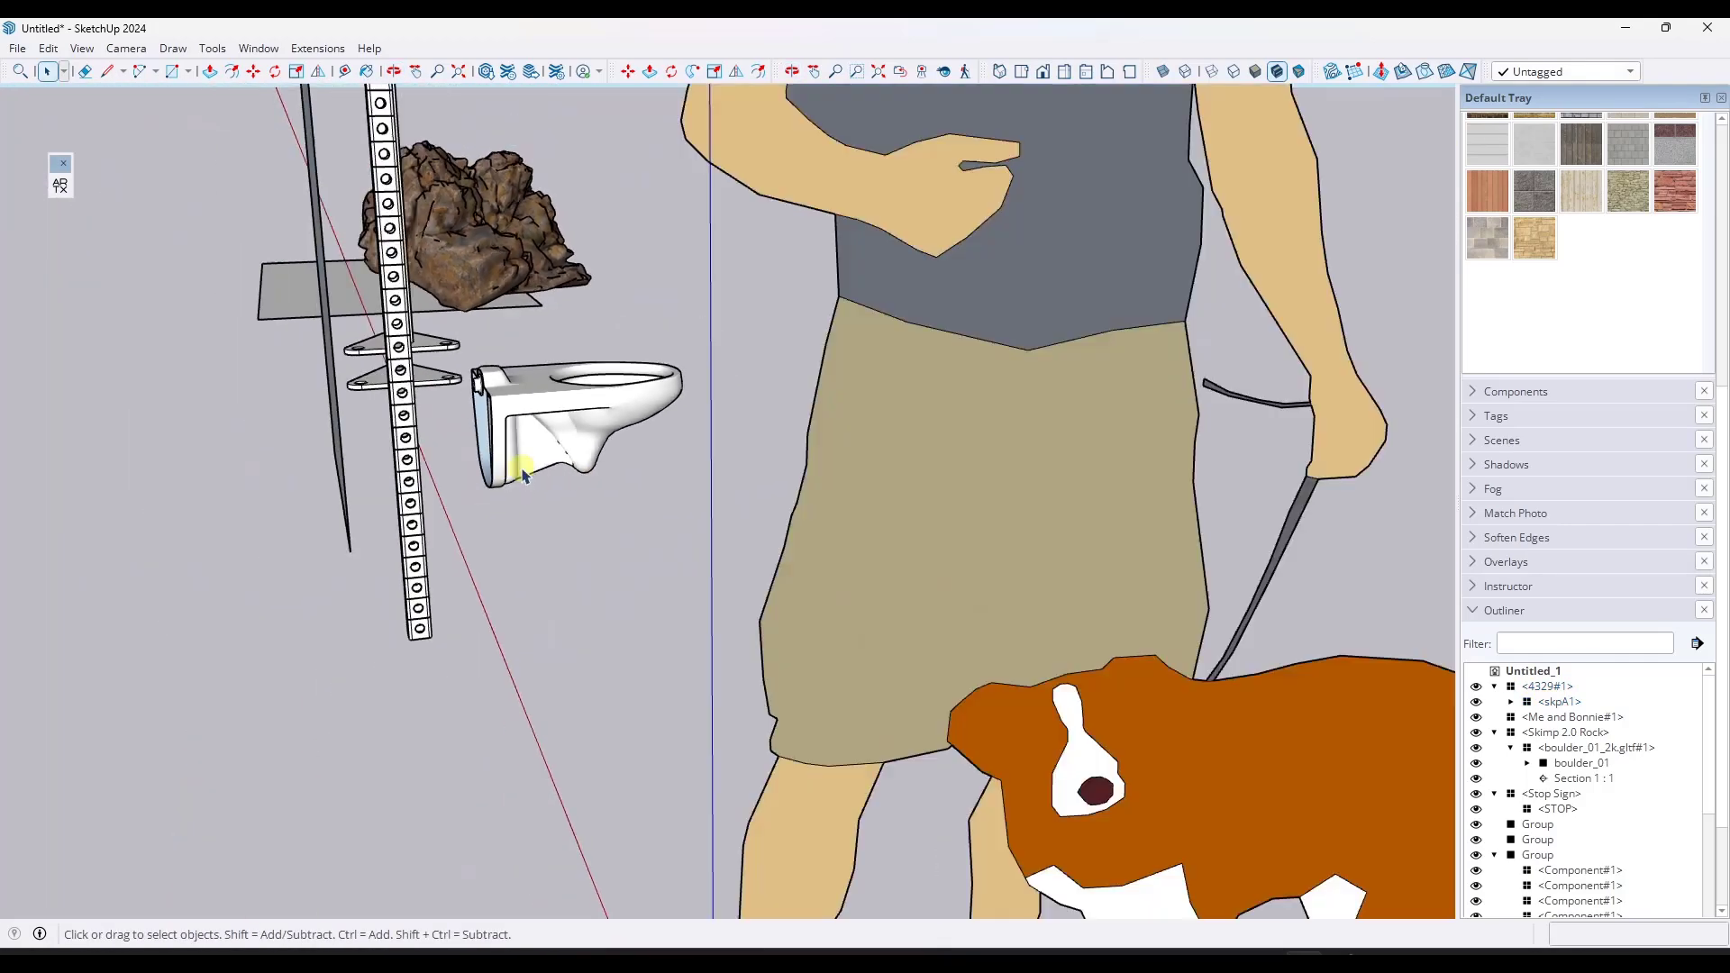
pyautogui.click(518, 442)
pyautogui.scroll(-9, 606, 432)
pyautogui.moveTo(774, 452); pyautogui.dragTo(18, 513, button='middle')
pyautogui.scroll(3, 661, 315)
pyautogui.scroll(4, 667, 342)
pyautogui.moveTo(657, 474); pyautogui.dragTo(695, 374, button='middle')
pyautogui.press('m')
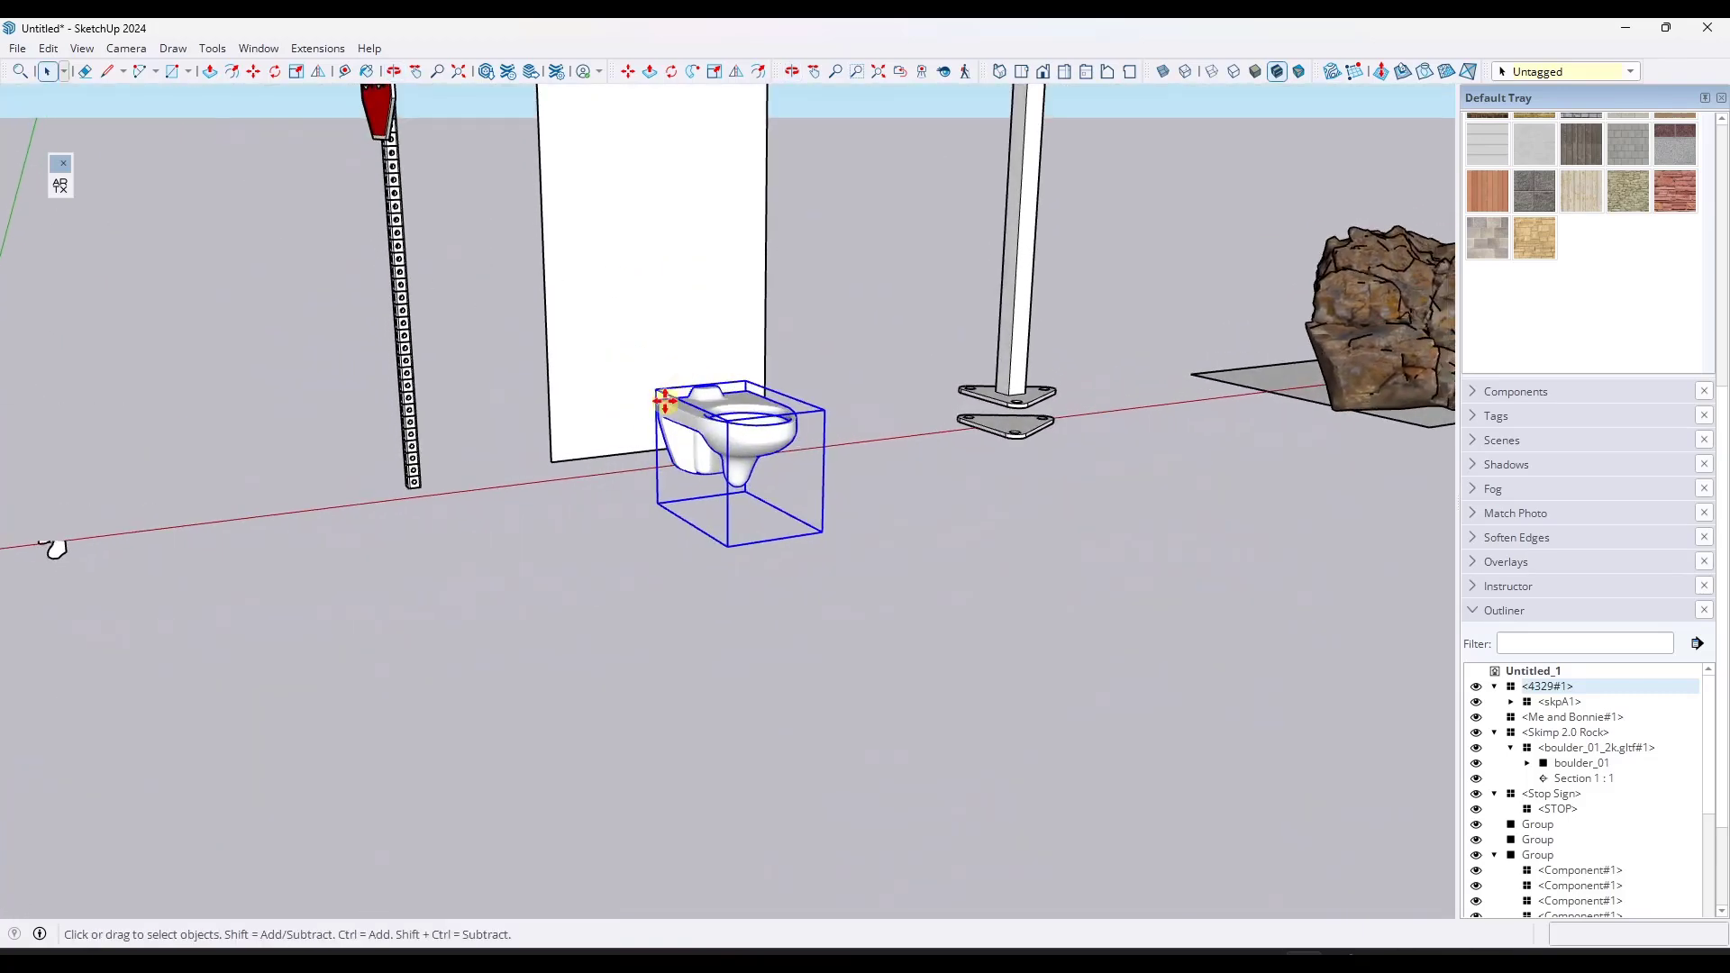
pyautogui.click(702, 502)
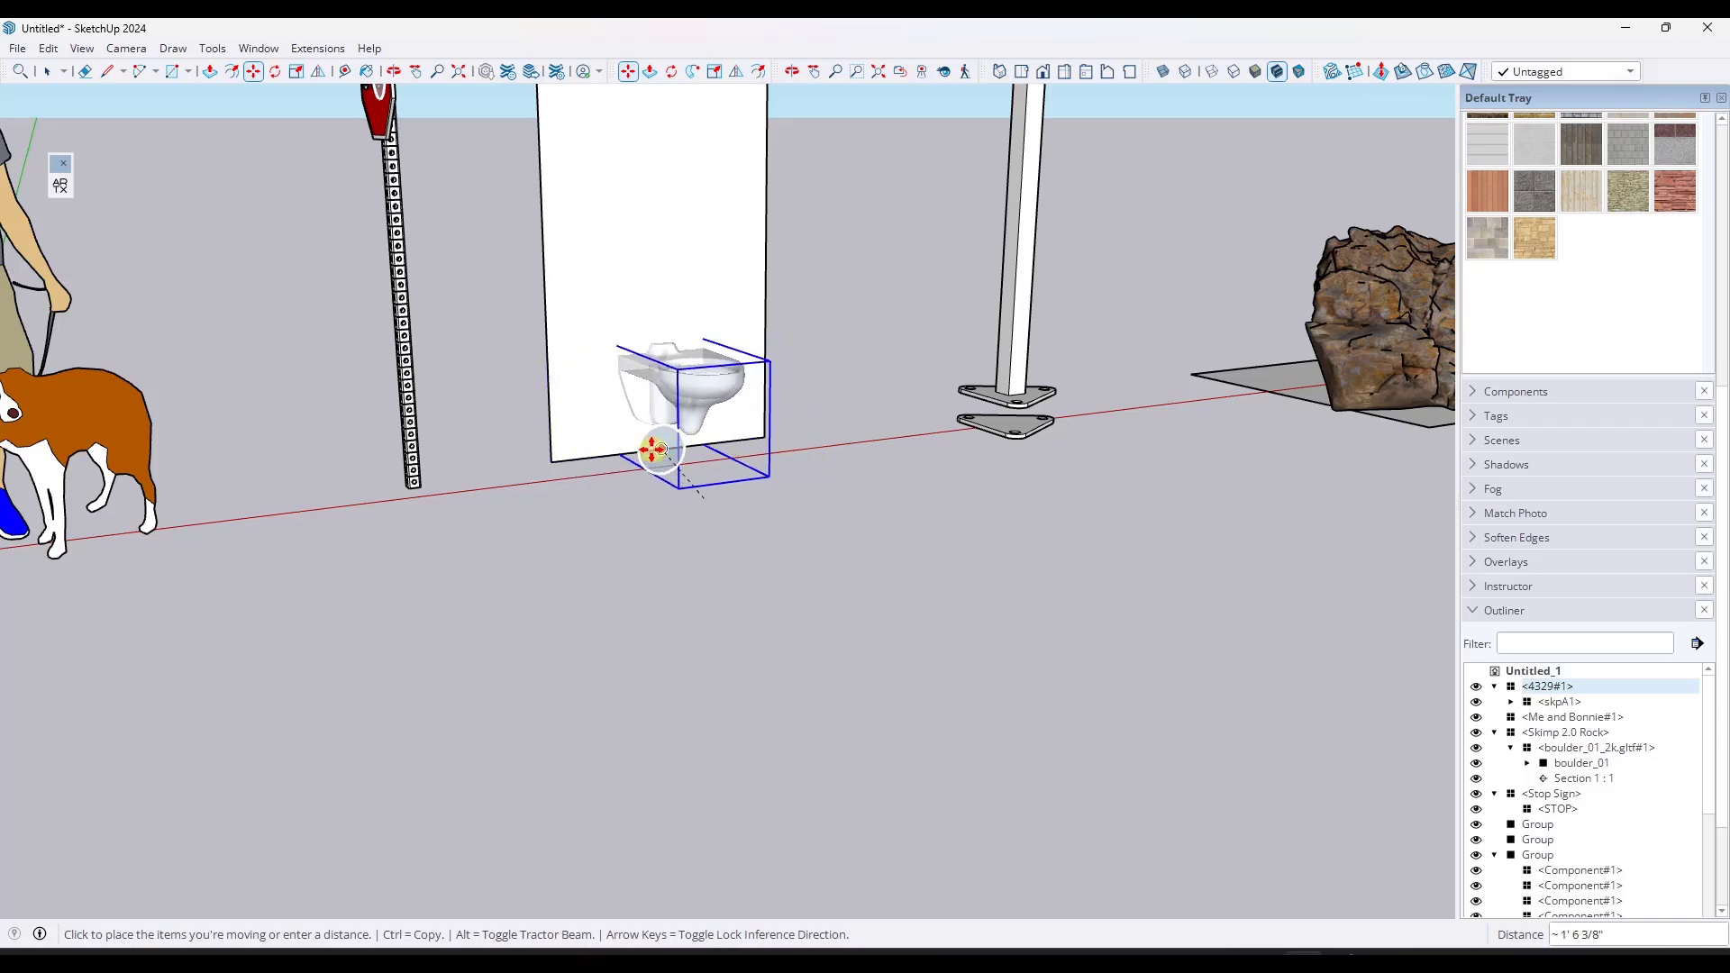
pyautogui.click(667, 446)
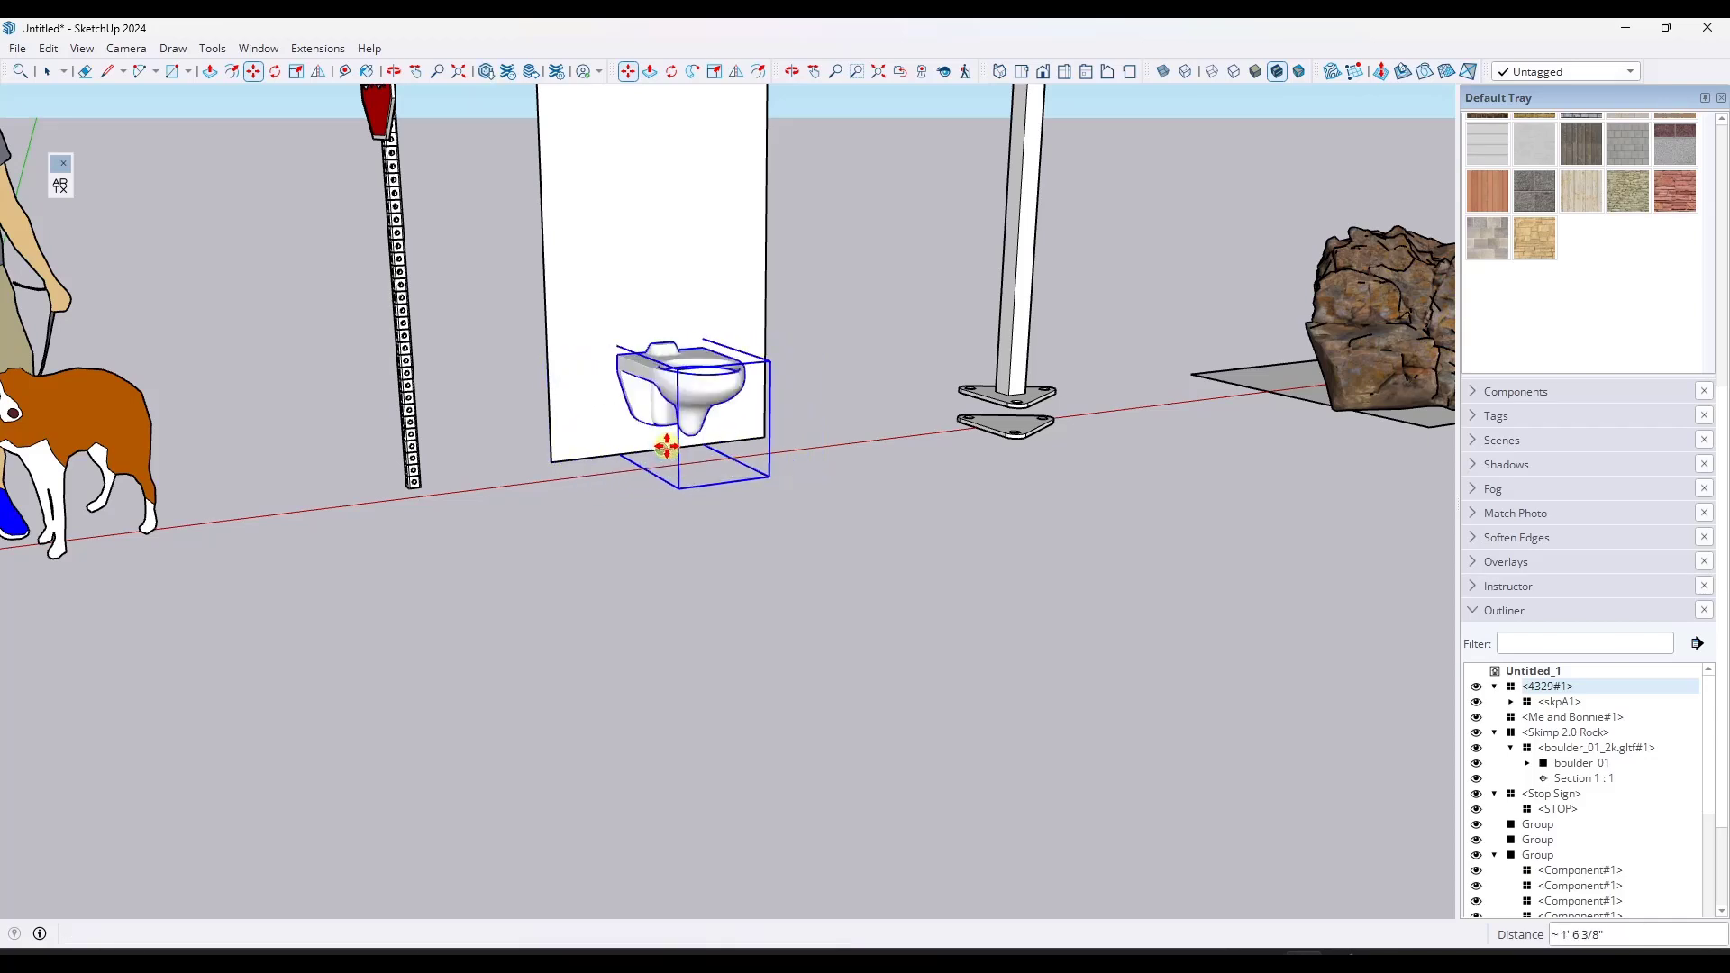
pyautogui.press('space')
pyautogui.click(816, 448)
pyautogui.scroll(-3, 665, 417)
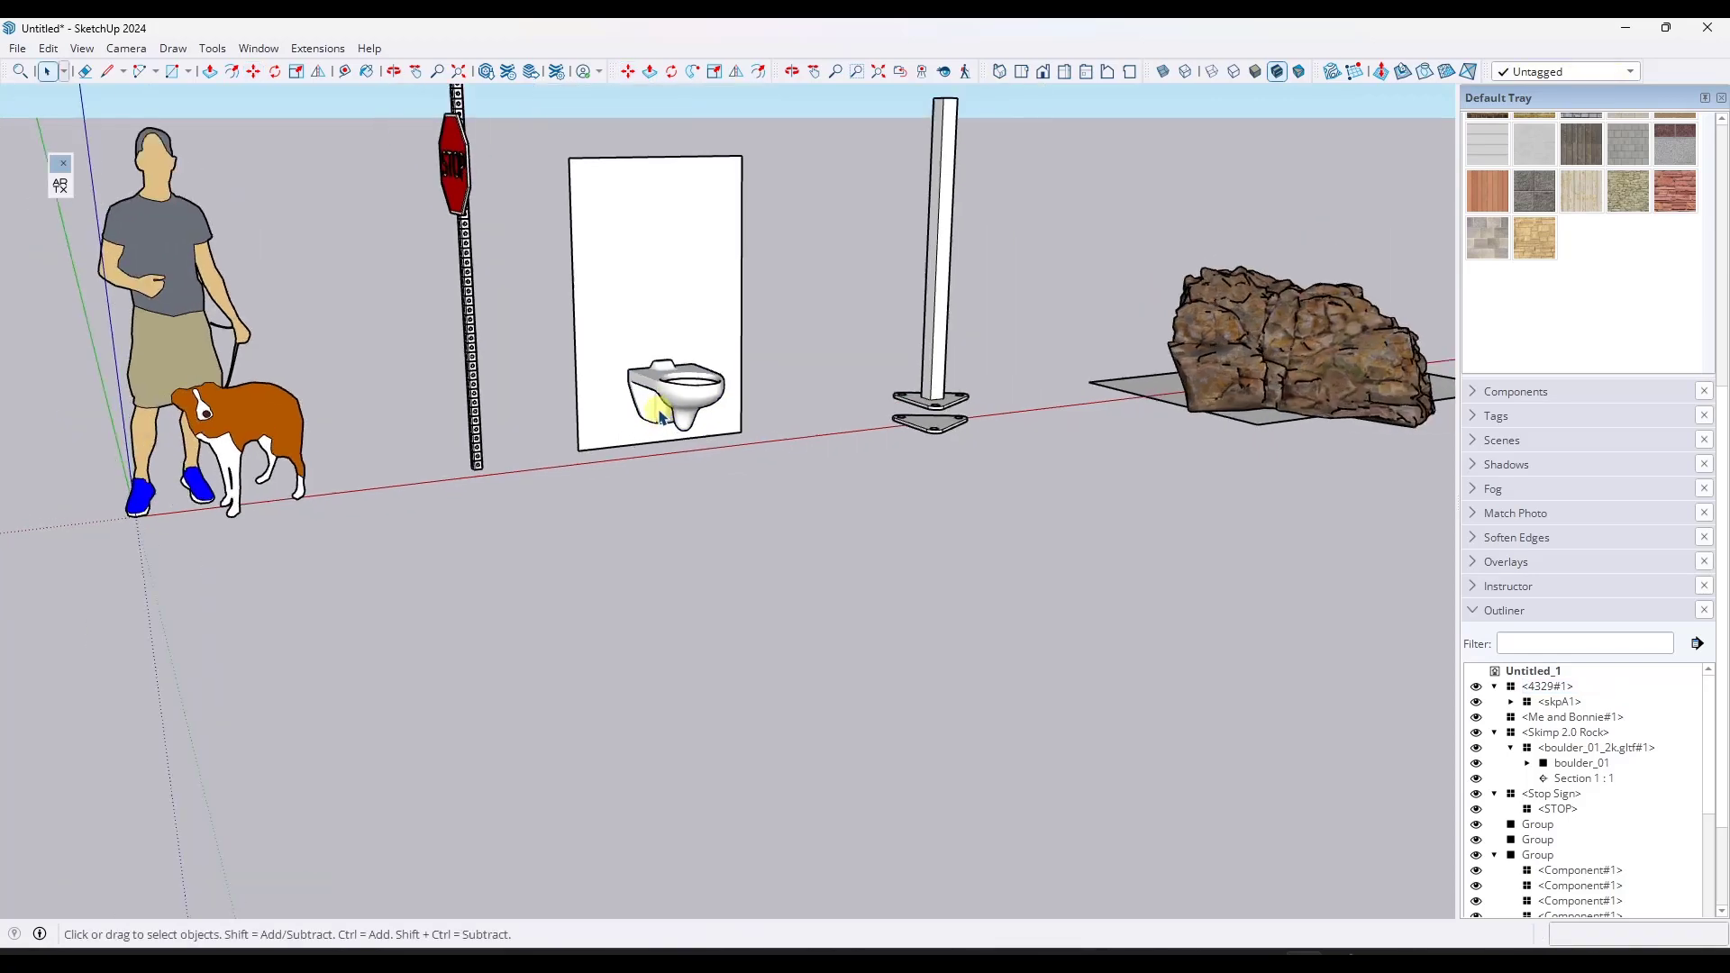
pyautogui.scroll(3, 652, 402)
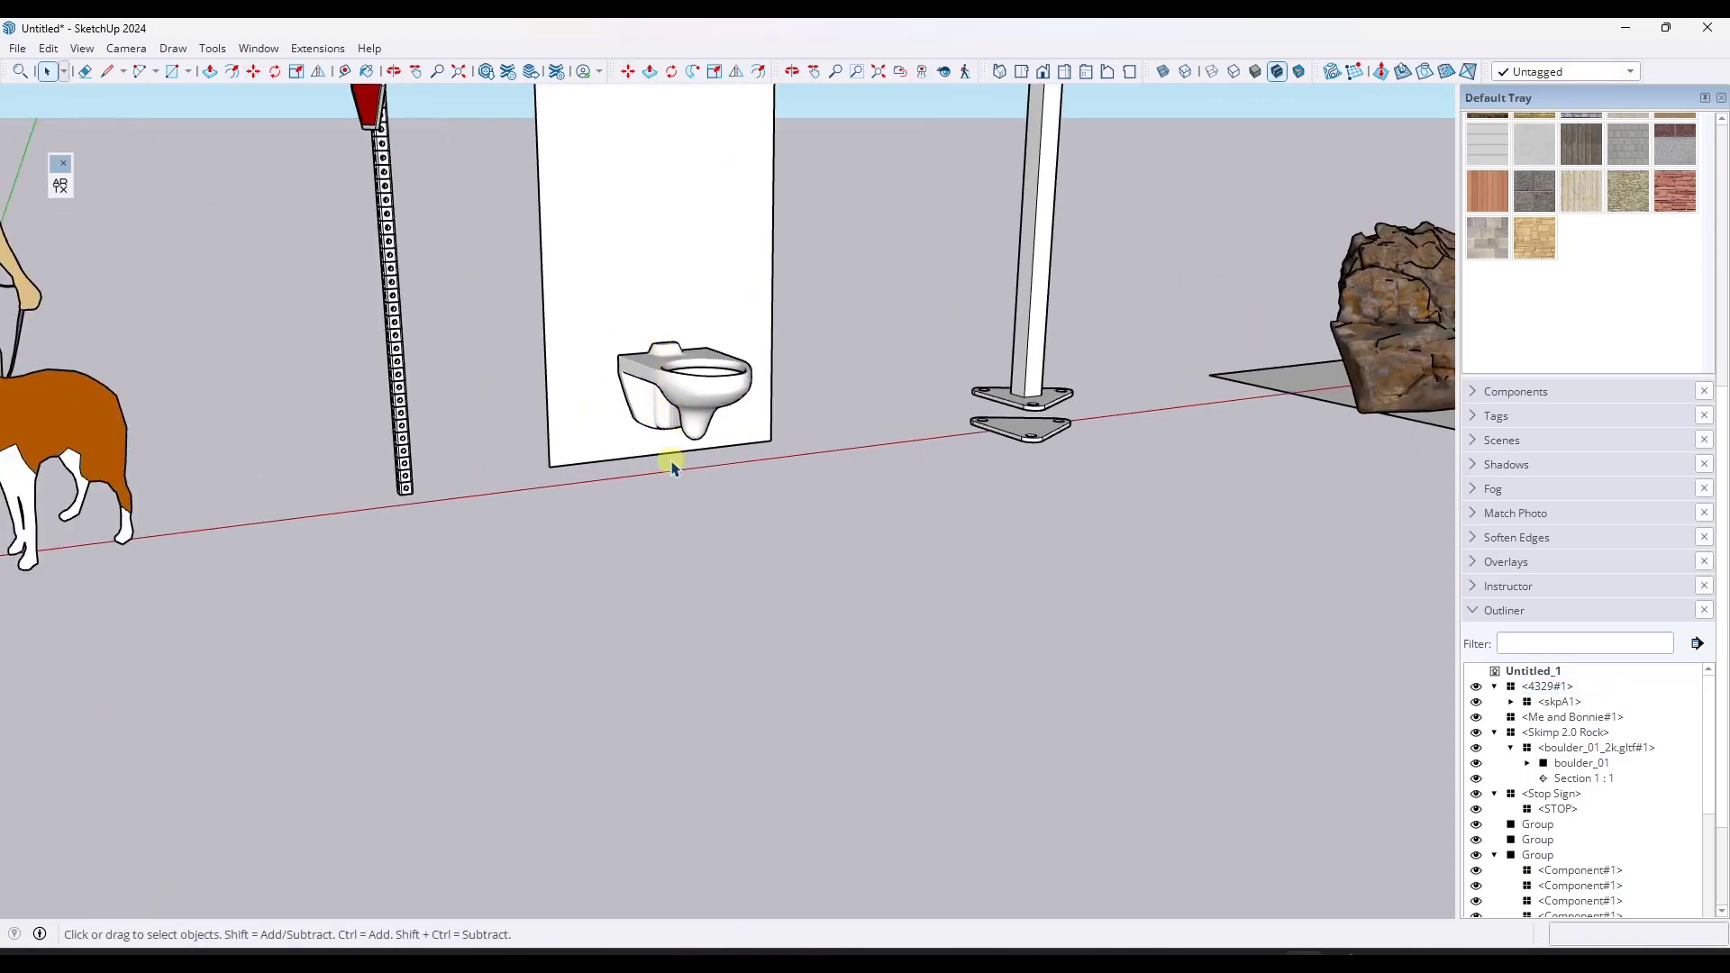
# Draw a line off the panel's top corner and a rectangle from its endpoint as a perpendicular wall
pyautogui.moveTo(645, 406); pyautogui.dragTo(802, 464, button='middle')
pyautogui.scroll(-5, 672, 424)
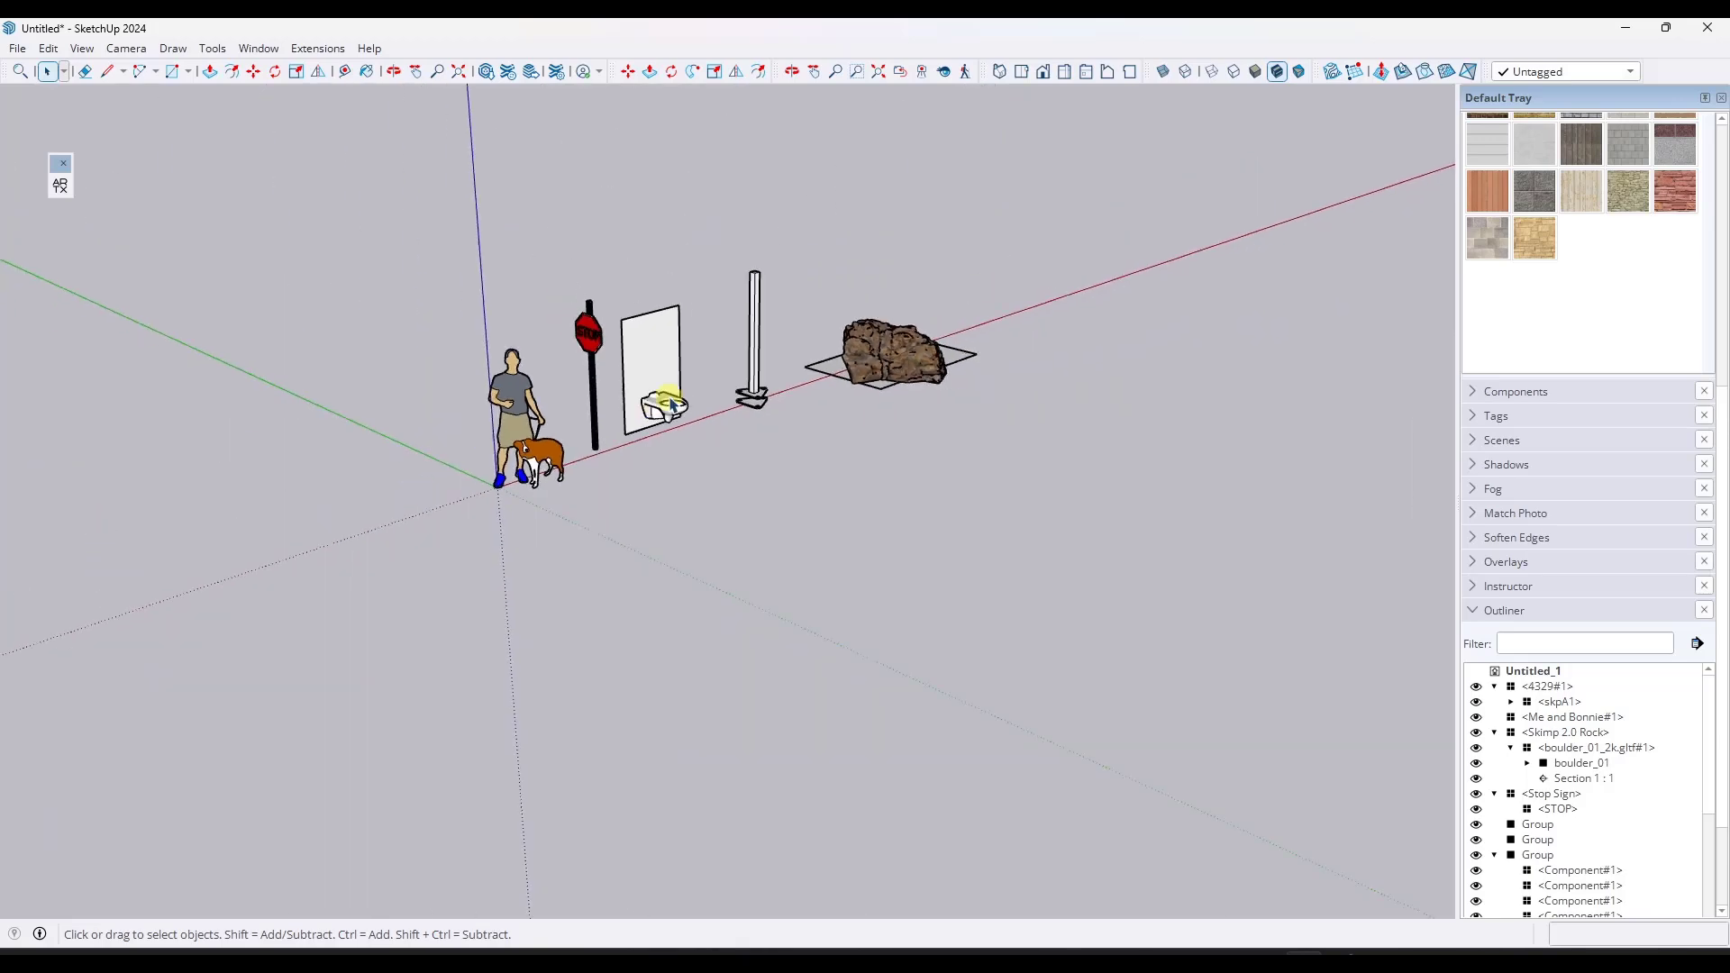
pyautogui.moveTo(732, 378); pyautogui.dragTo(795, 359, button='middle')
pyautogui.press('r')
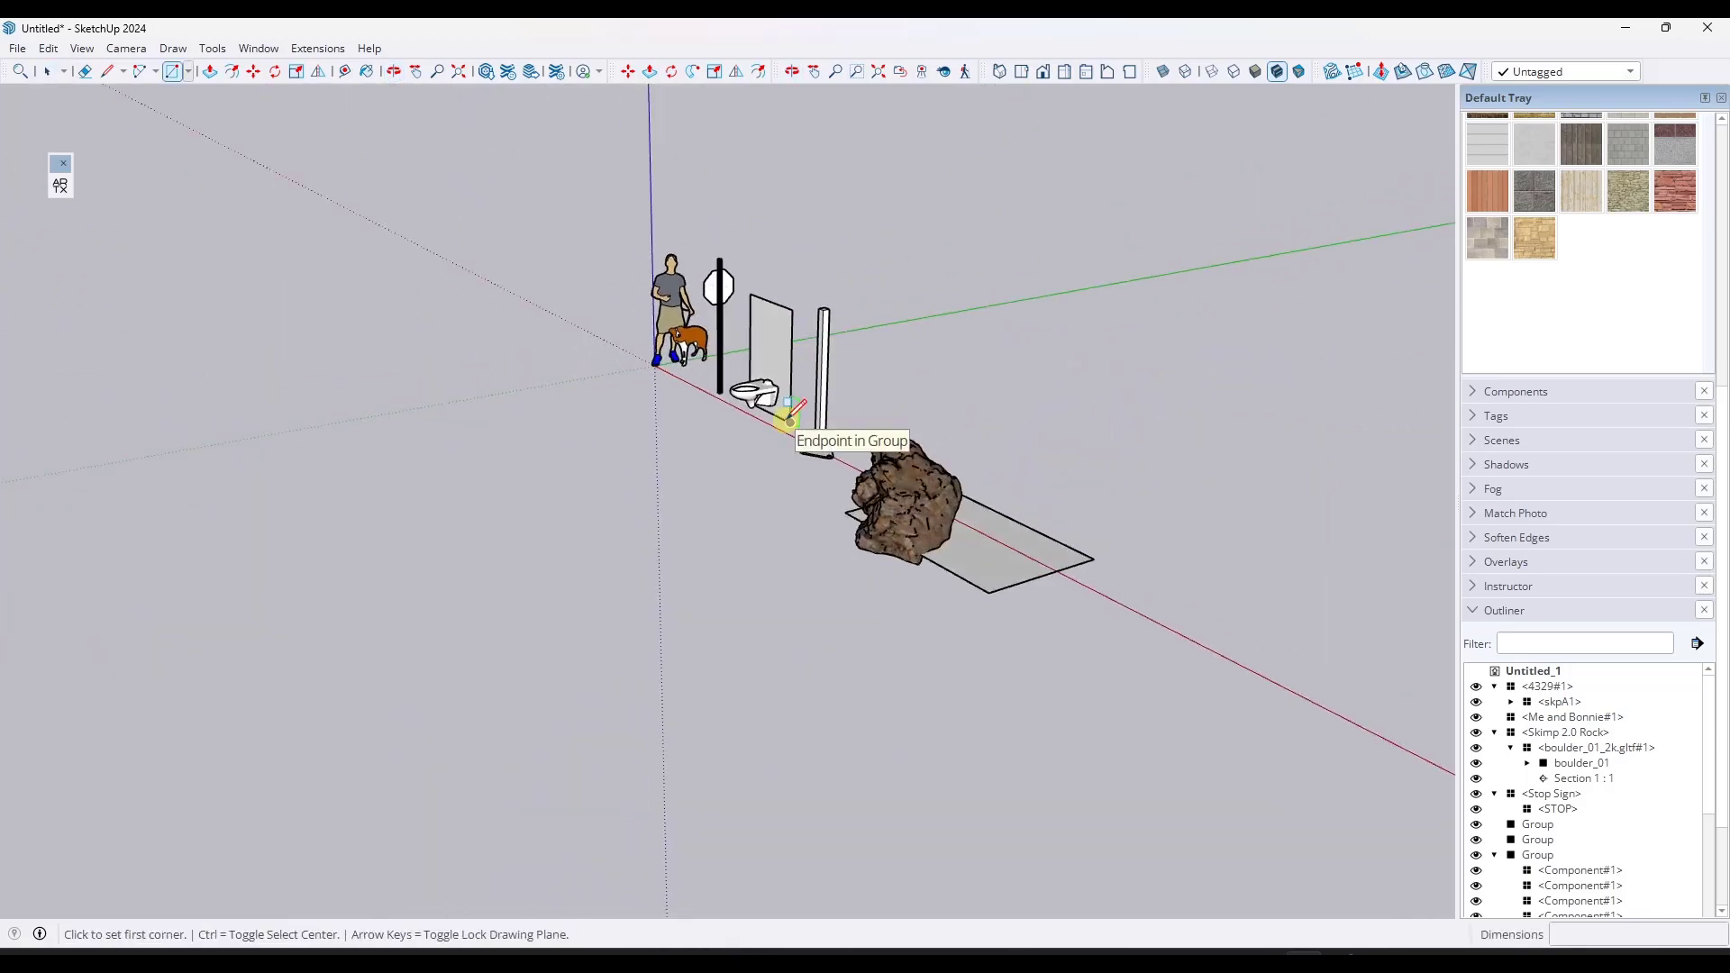
pyautogui.press('l')
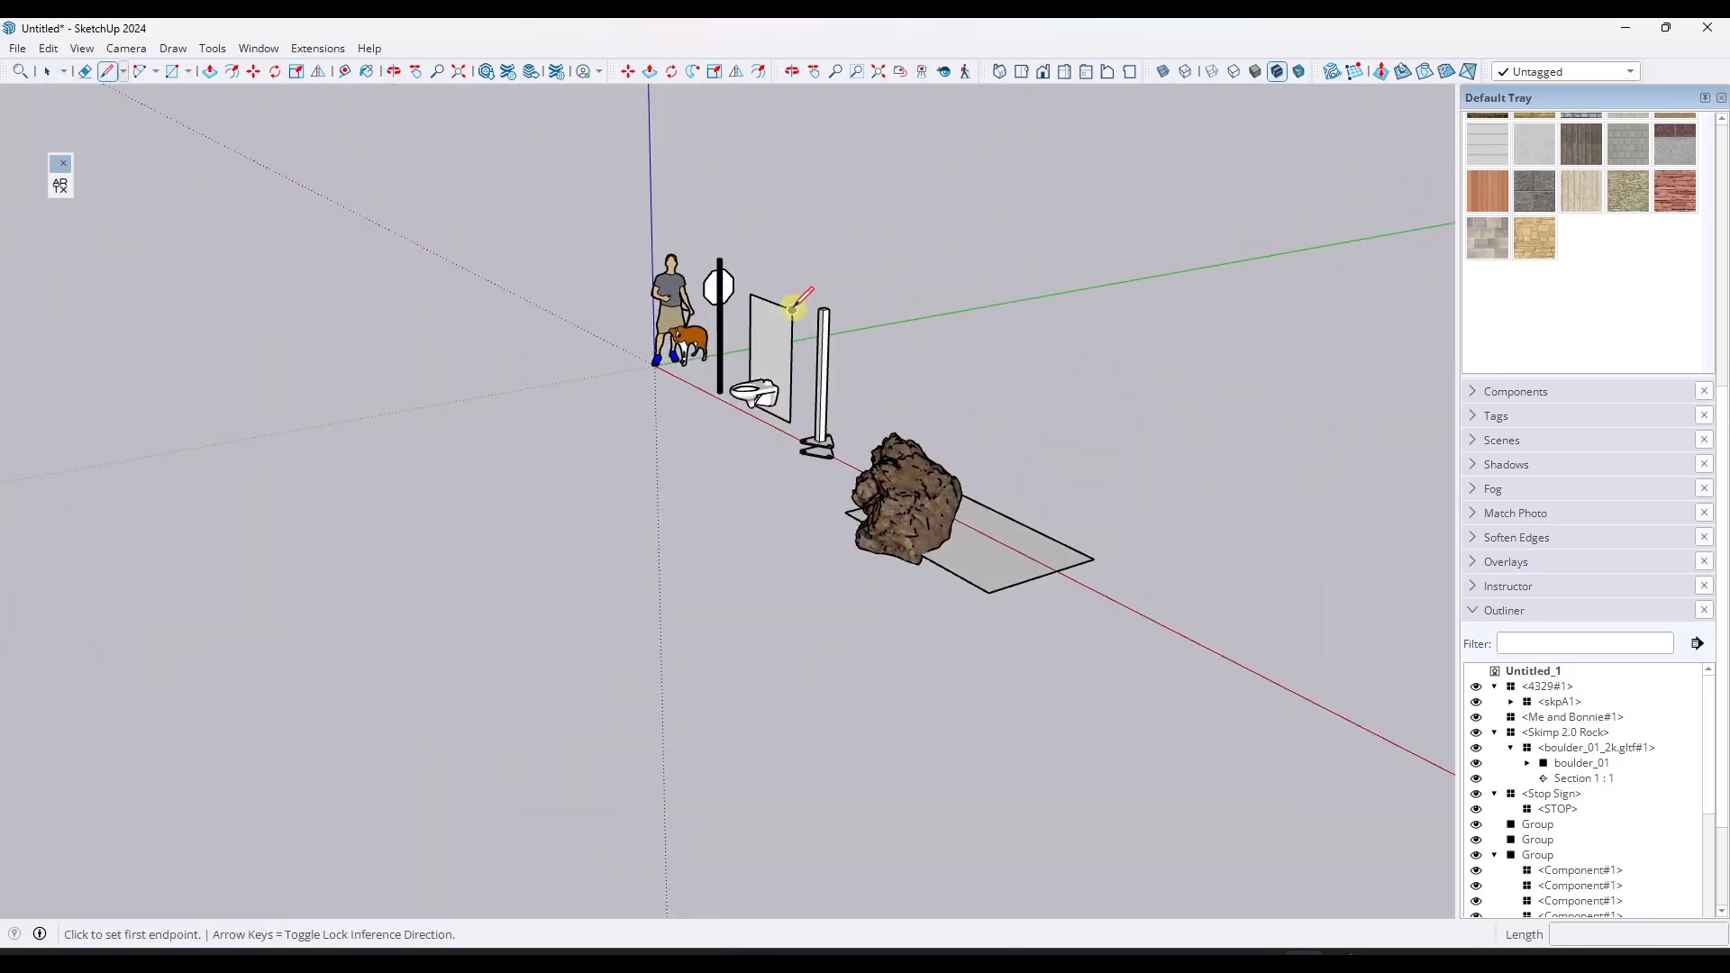
pyautogui.click(792, 309)
pyautogui.click(959, 282)
pyautogui.press('r')
pyautogui.click(959, 282)
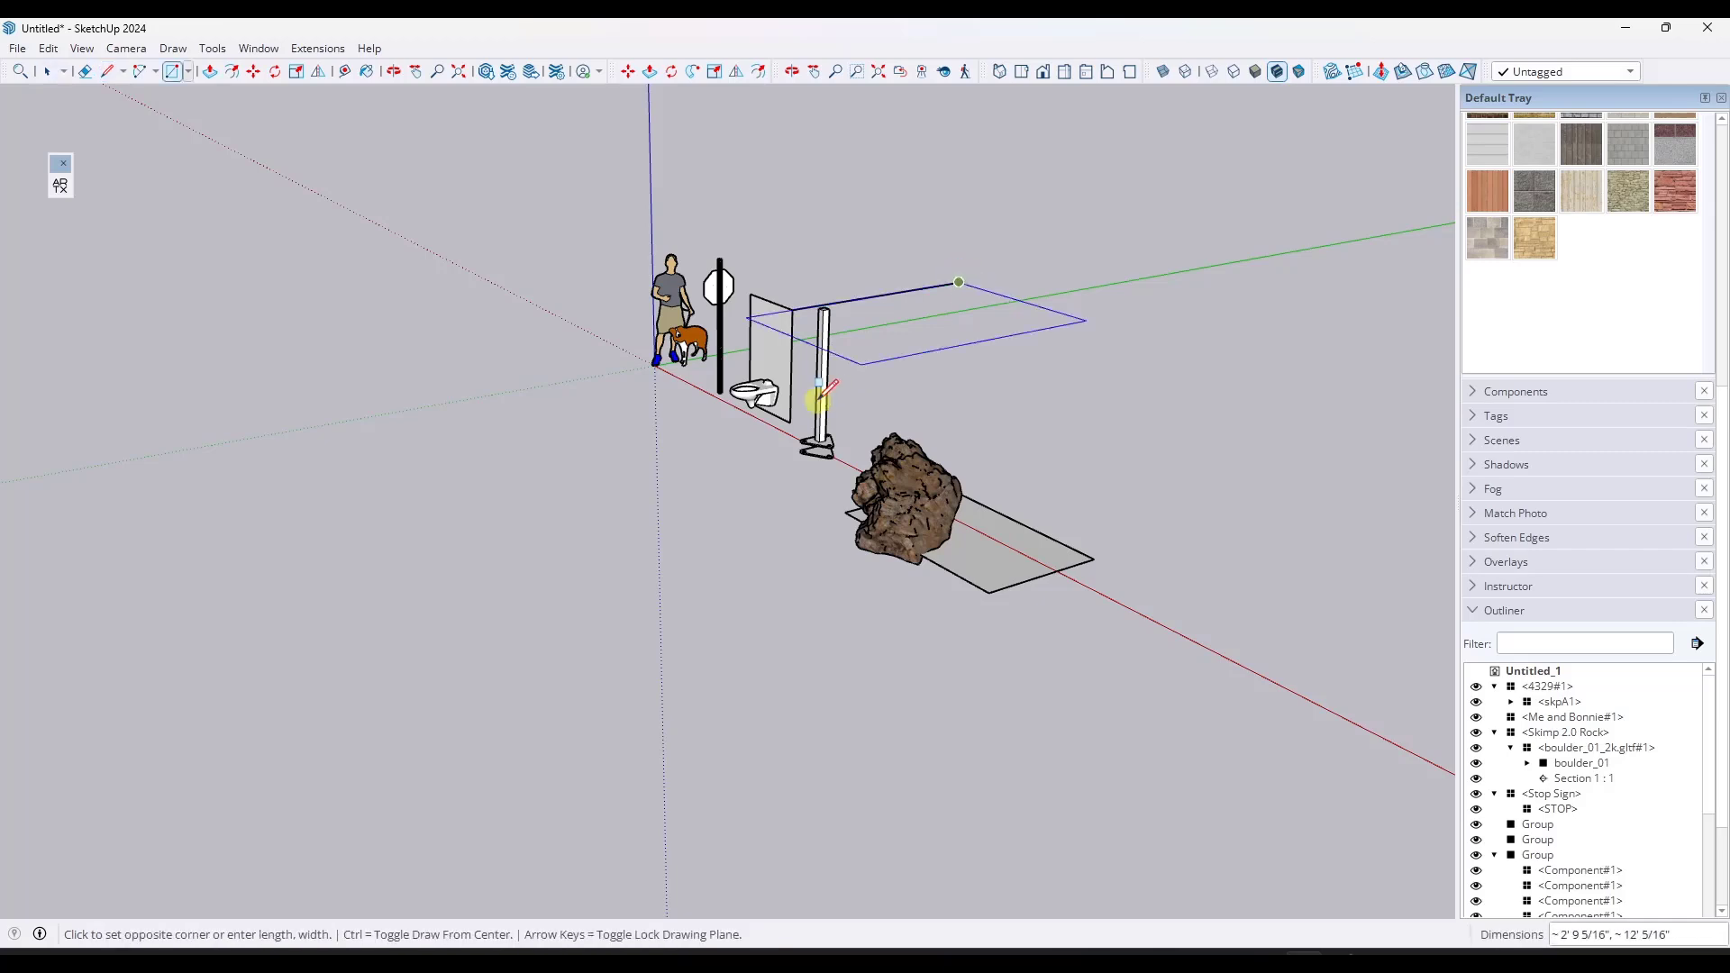
pyautogui.click(790, 421)
pyautogui.press('space')
# Move the toilet and snap it against the new wall
pyautogui.click(759, 400)
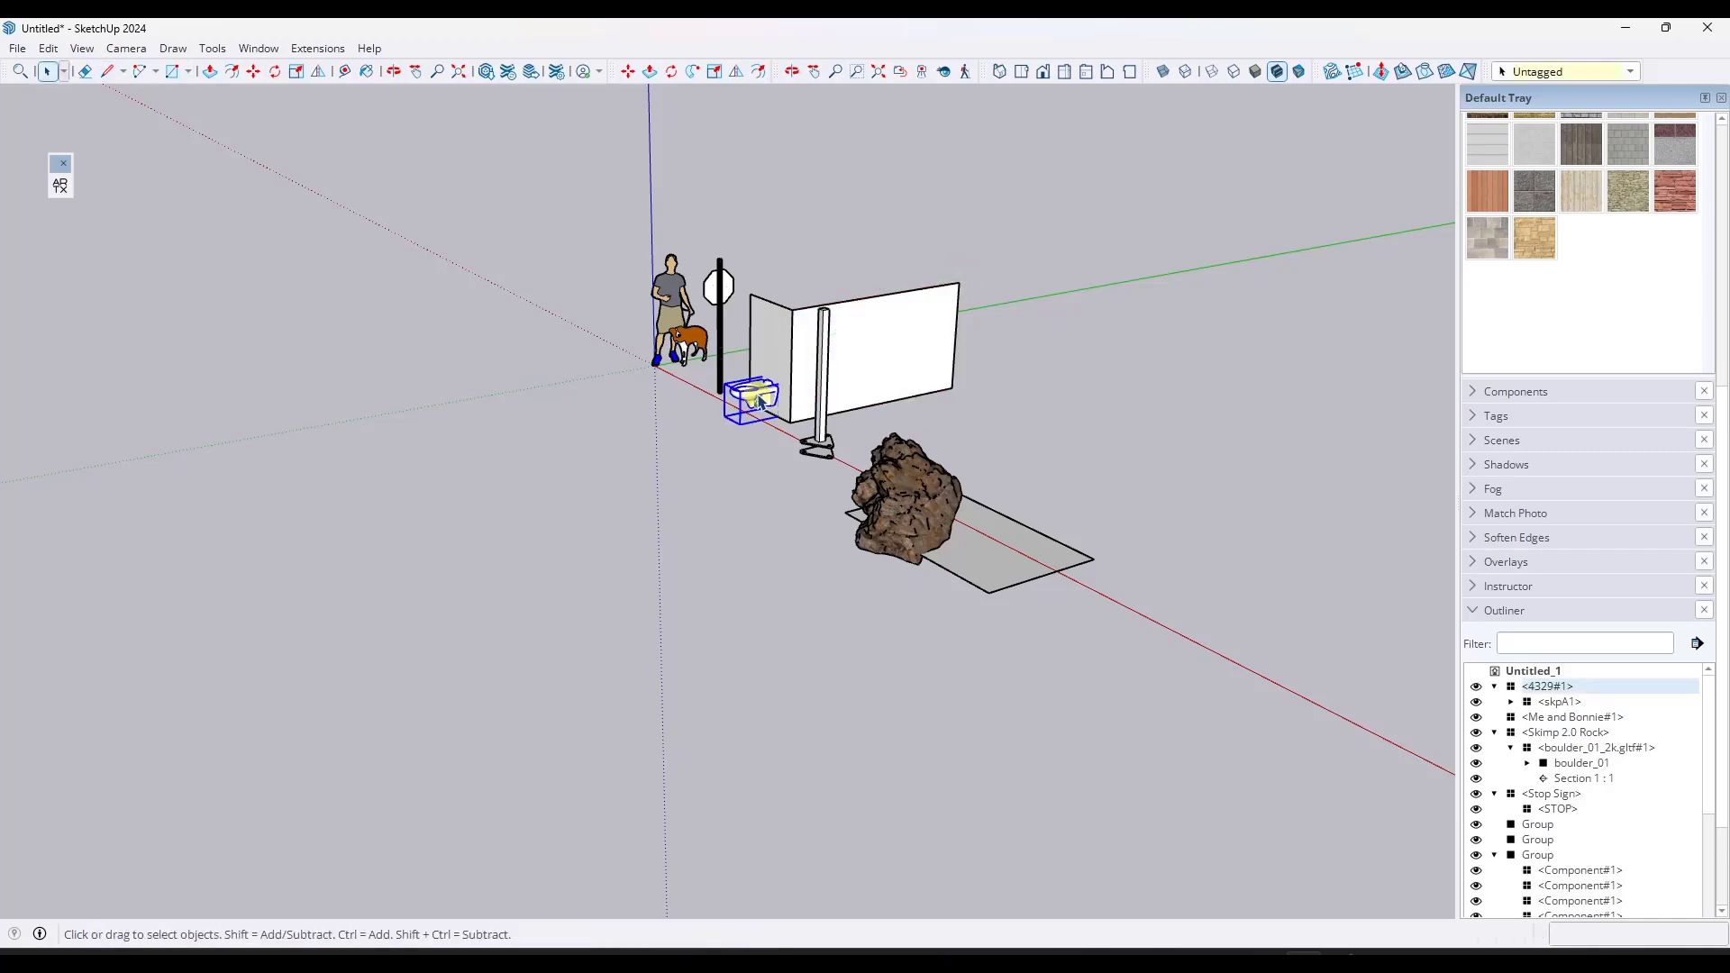
pyautogui.scroll(6, 759, 400)
pyautogui.press('m')
pyautogui.click(769, 397)
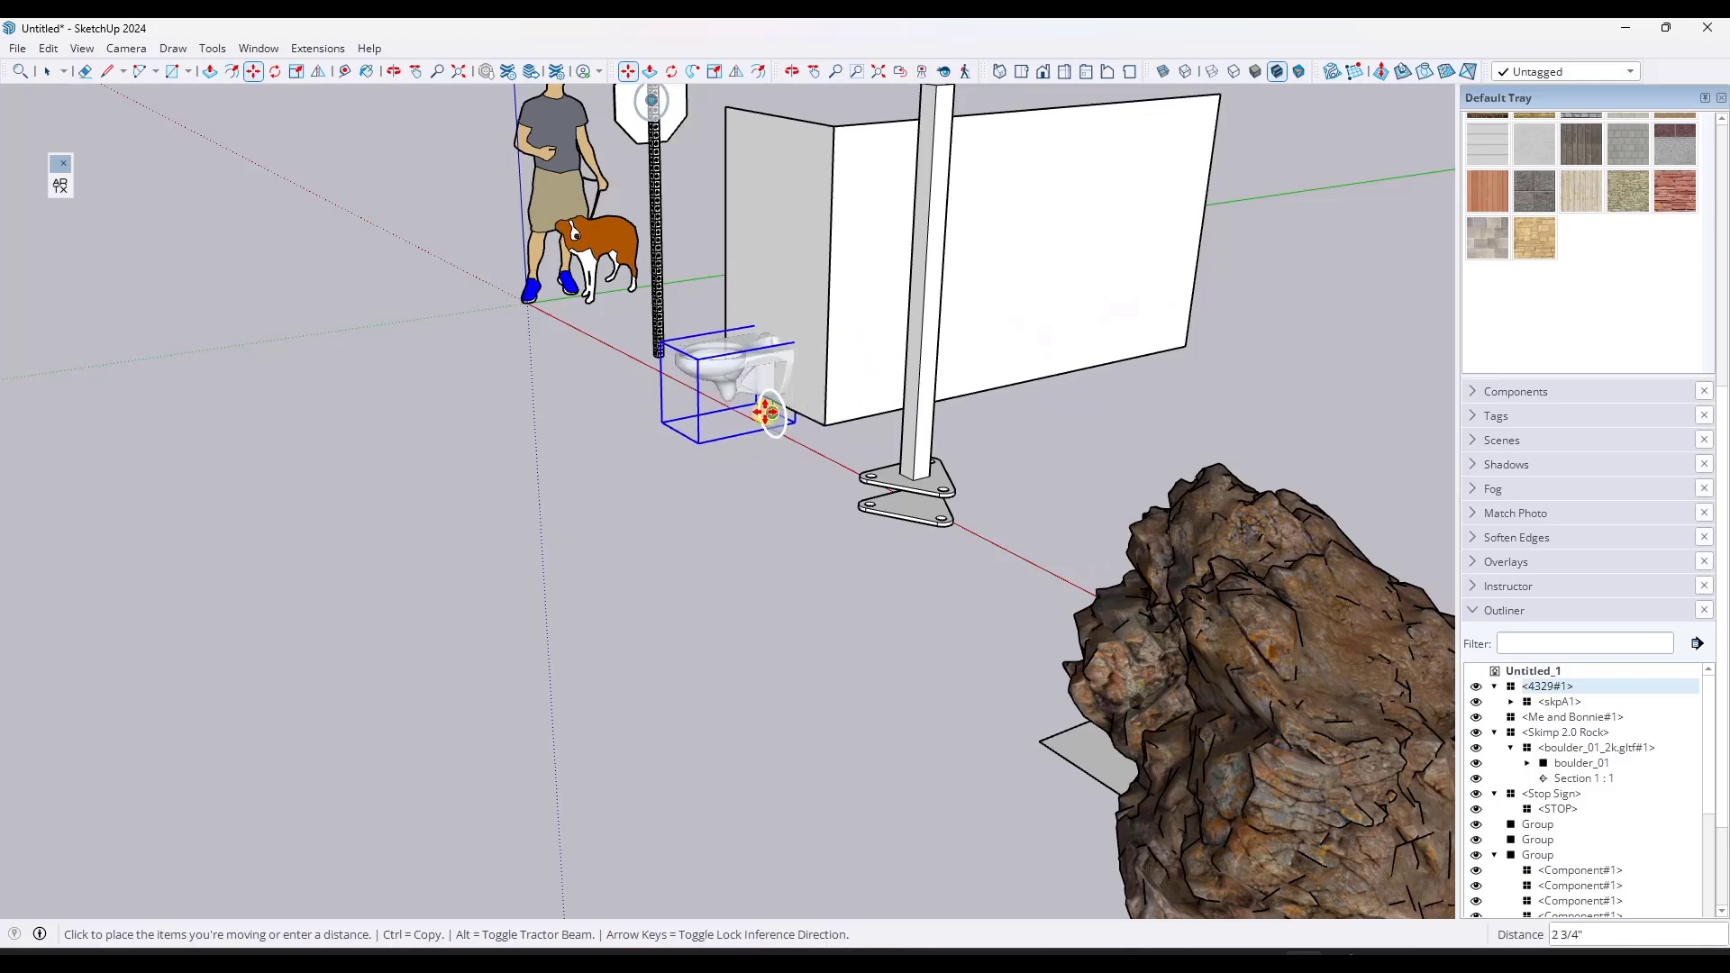
pyautogui.click(769, 397)
pyautogui.press('space')
pyautogui.scroll(-5, 796, 458)
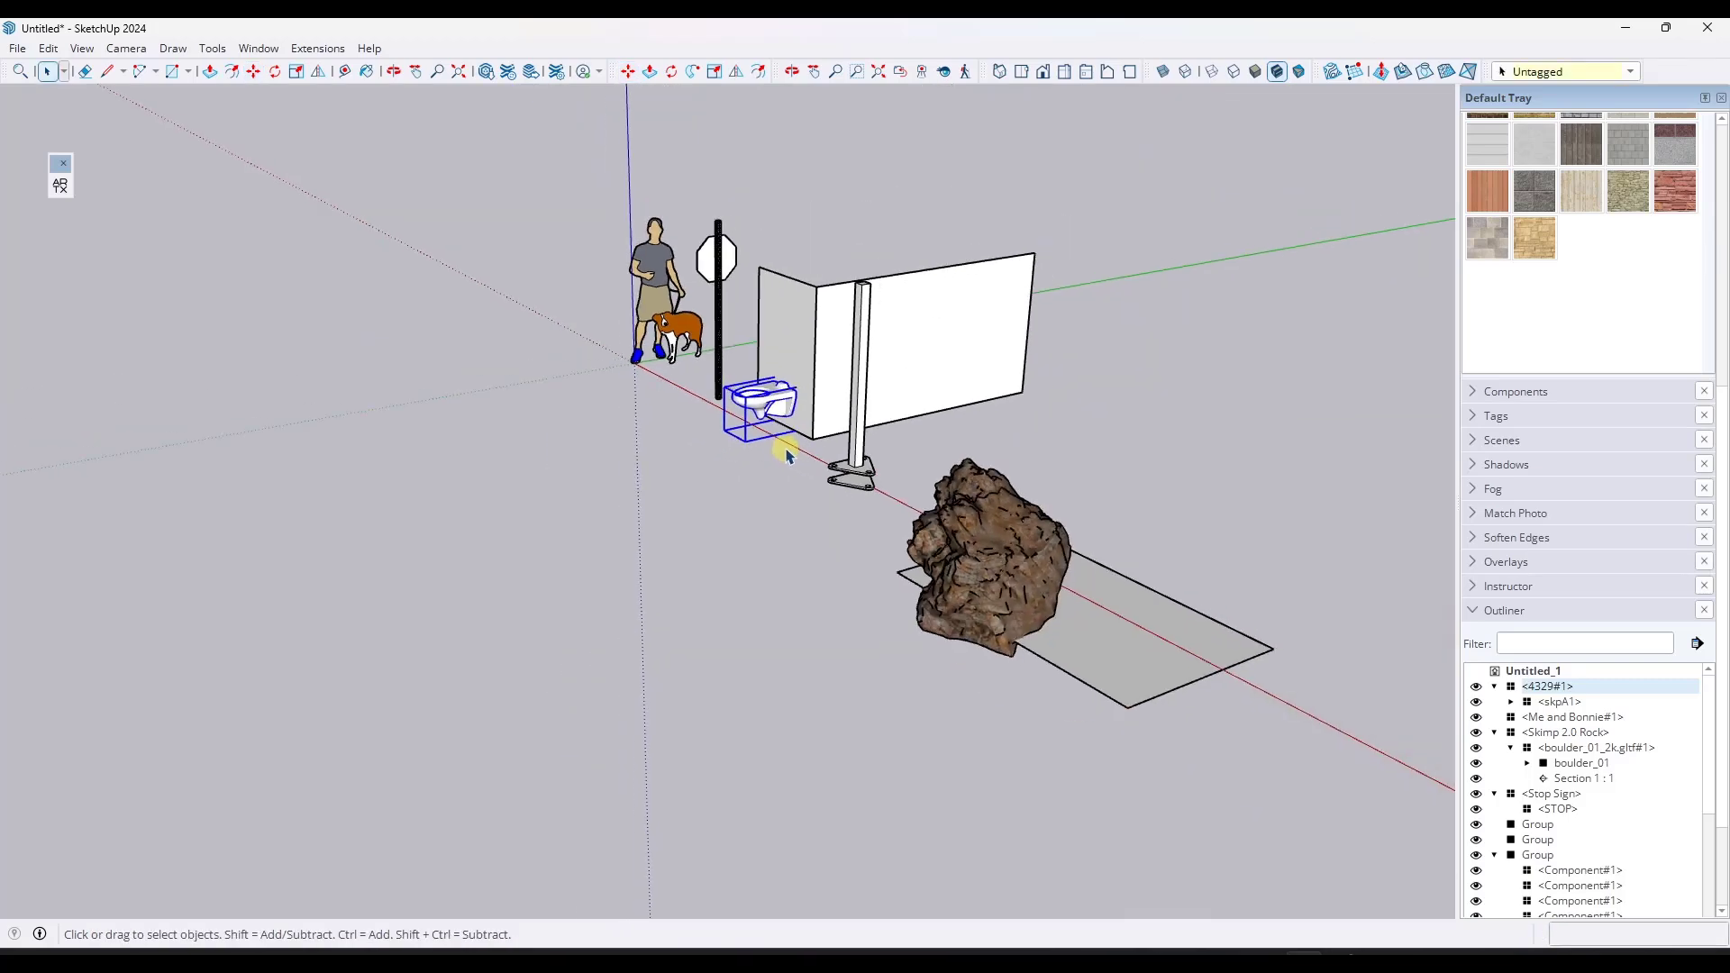
pyautogui.moveTo(788, 451); pyautogui.dragTo(1016, 398, button='middle')
pyautogui.scroll(5, 646, 433)
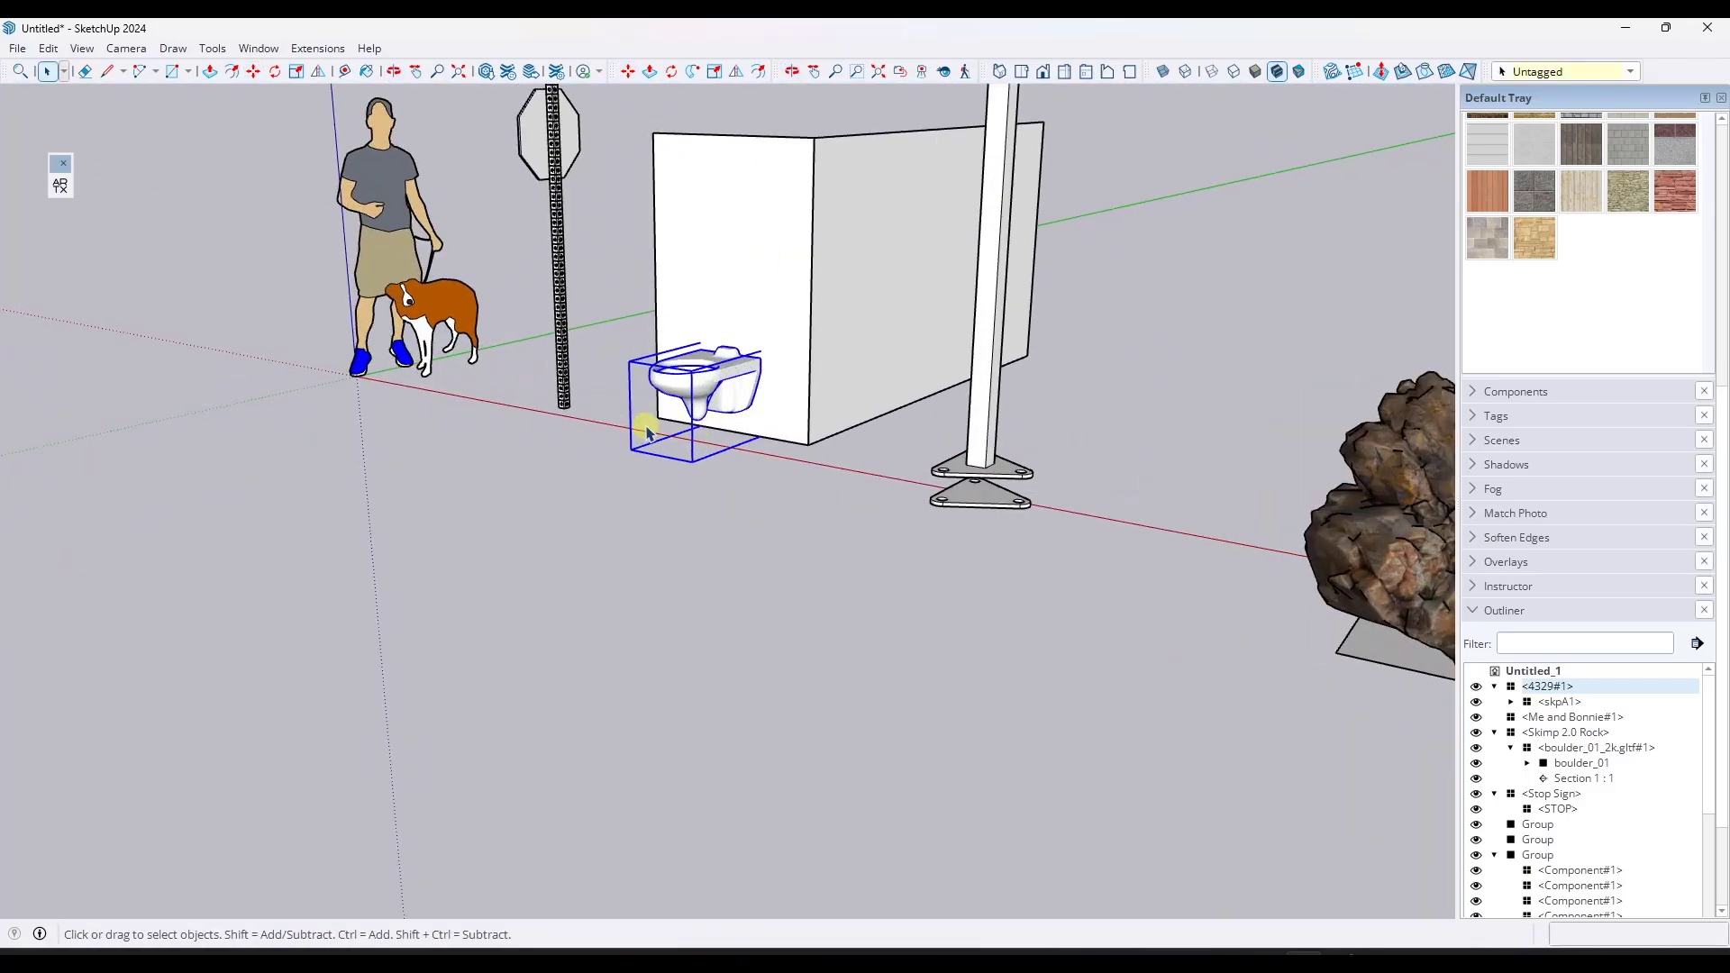
pyautogui.scroll(-5, 738, 433)
pyautogui.moveTo(737, 434); pyautogui.dragTo(823, 448, button='middle')
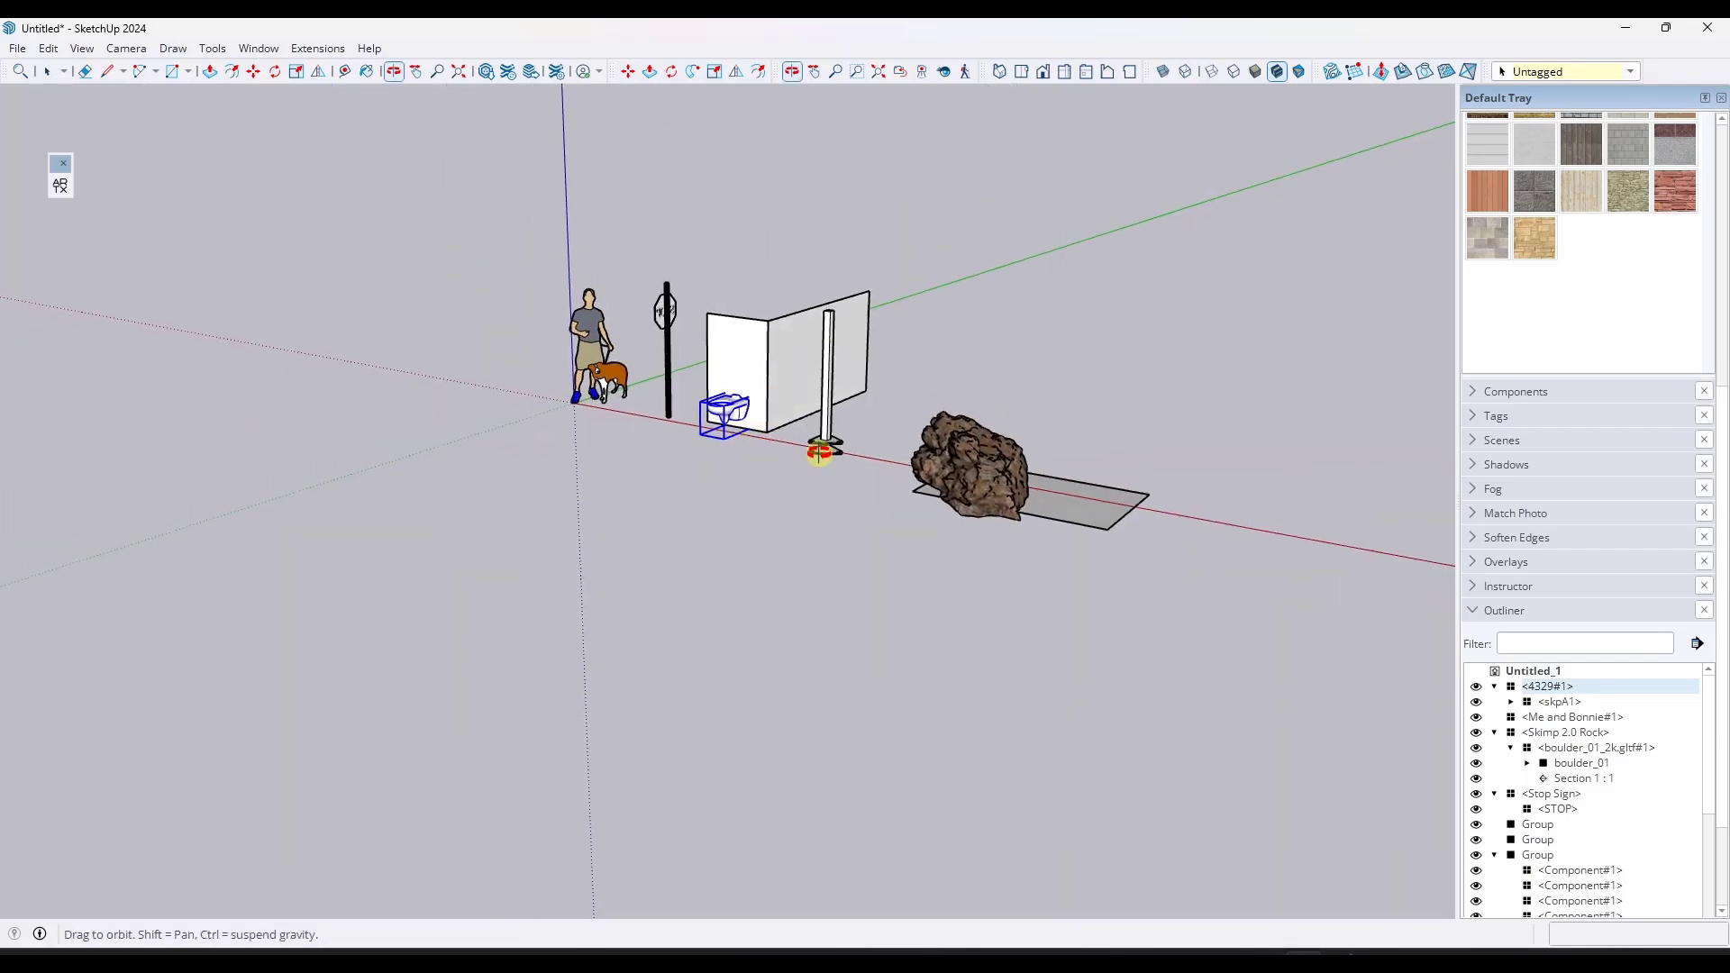
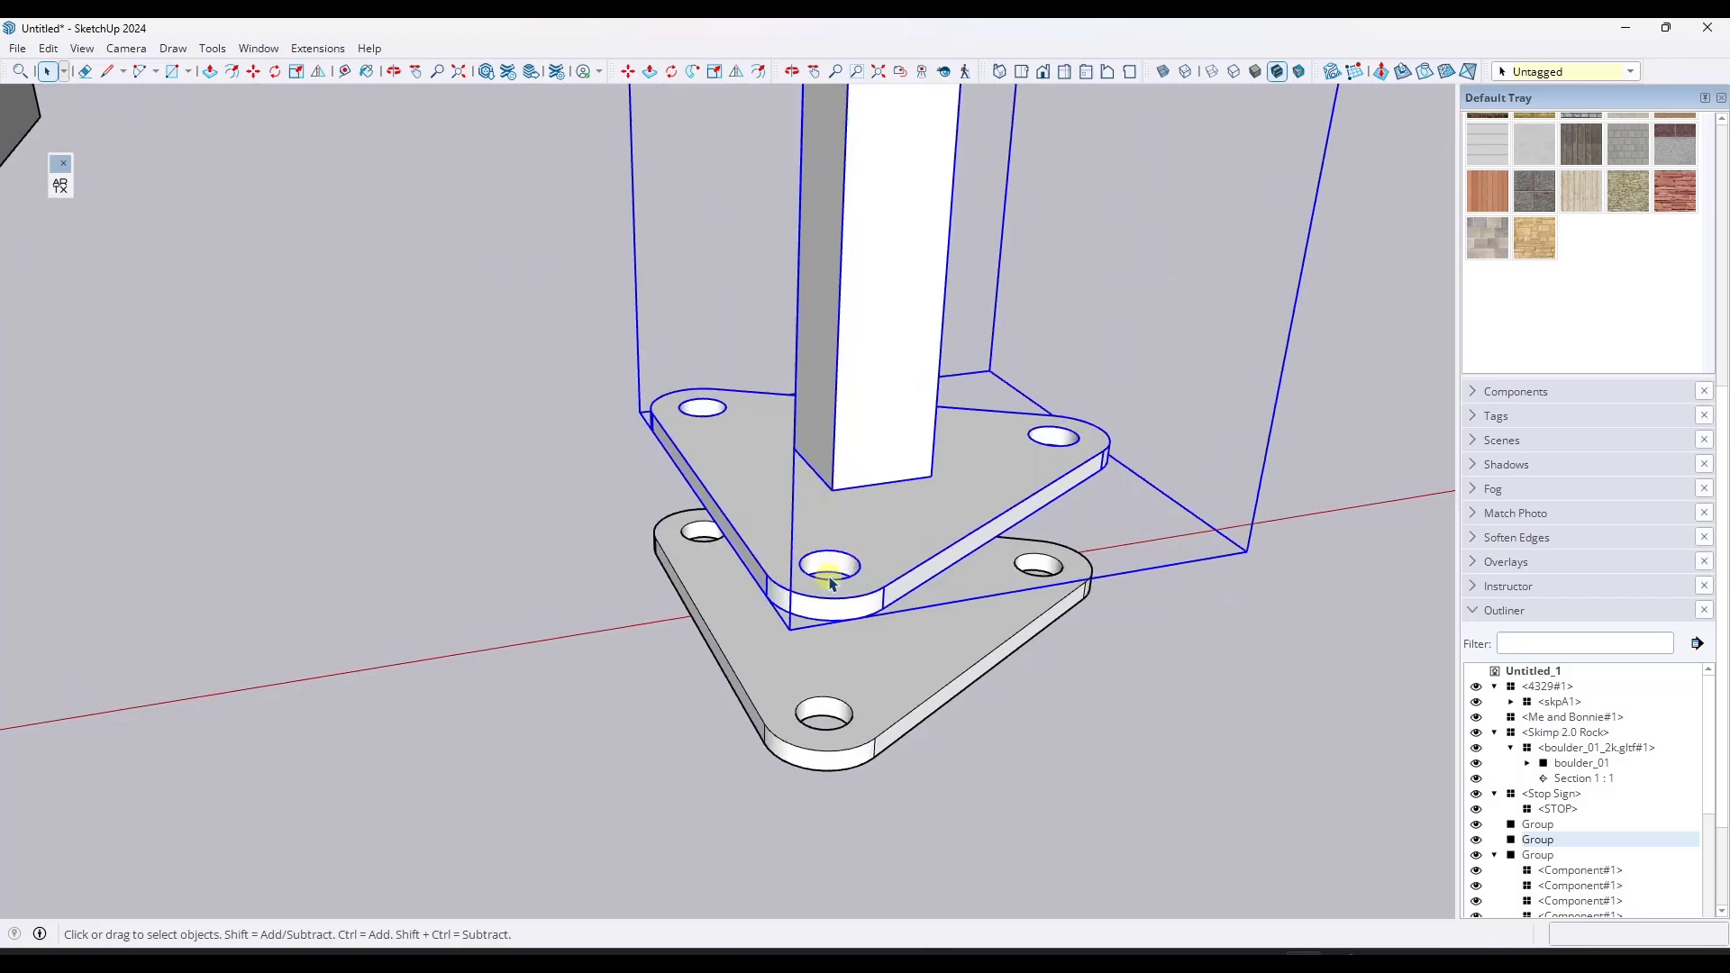
# Copy-move the post and its plate upward, leaving a duplicate triangular base plate on the ground
pyautogui.moveTo(830, 583); pyautogui.dragTo(932, 552, button='middle')
pyautogui.press('m')
pyautogui.scroll(2, 910, 576)
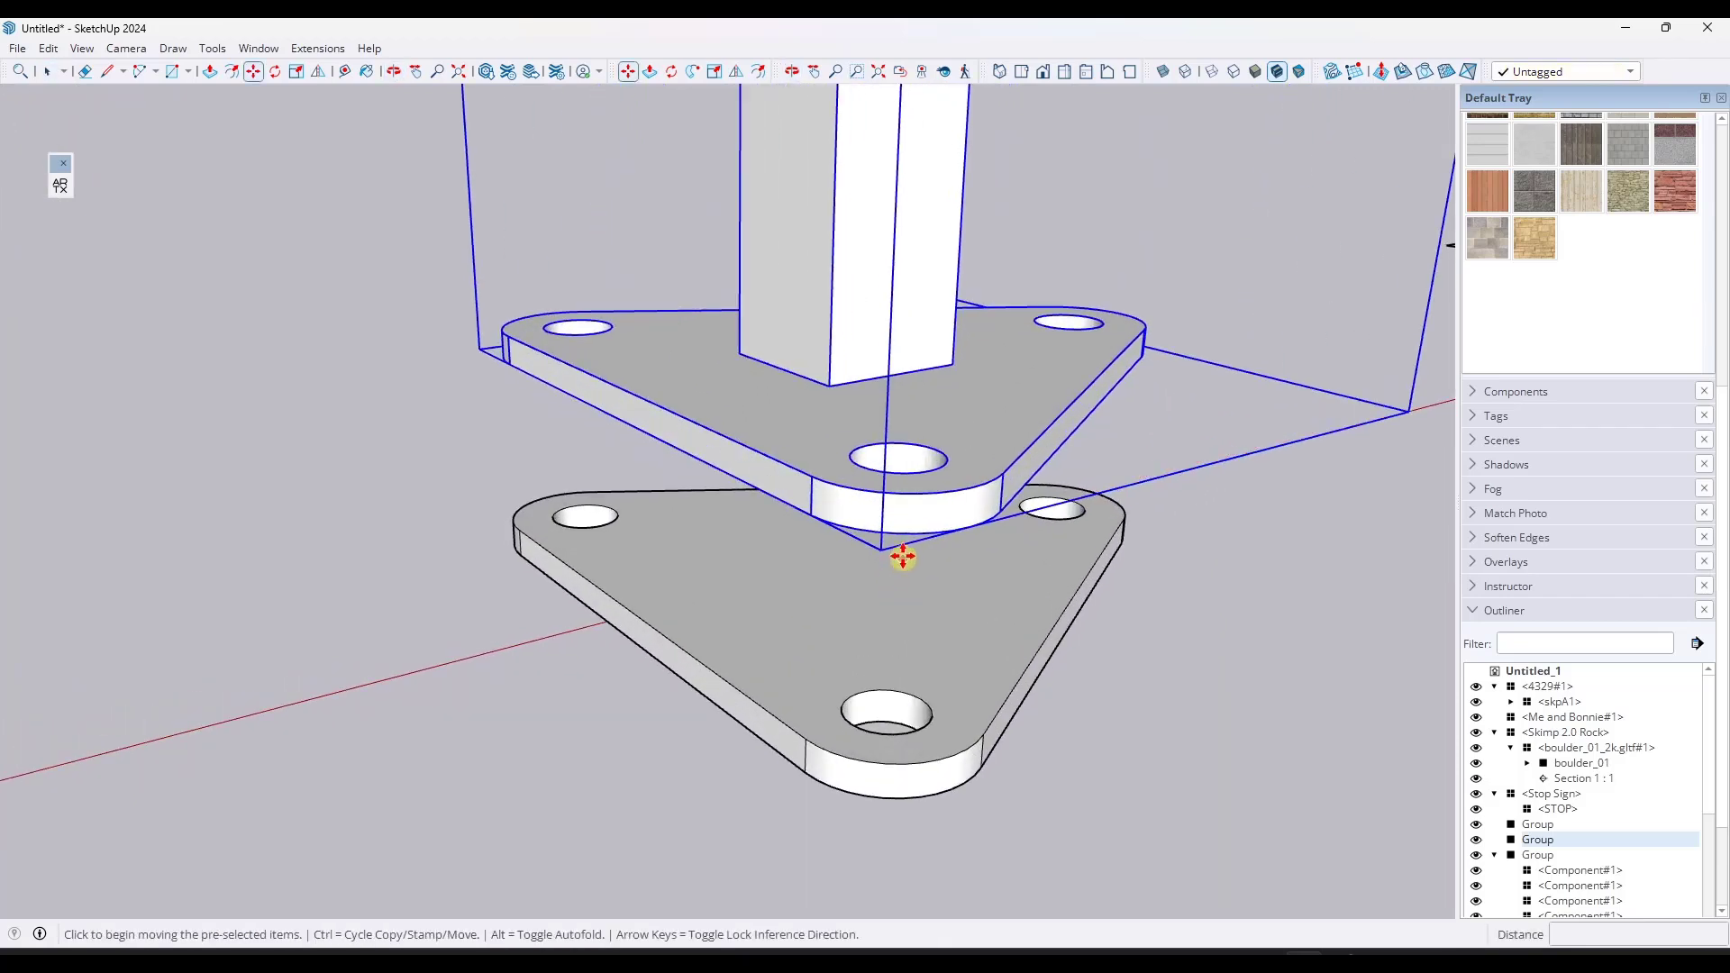
pyautogui.click(912, 537)
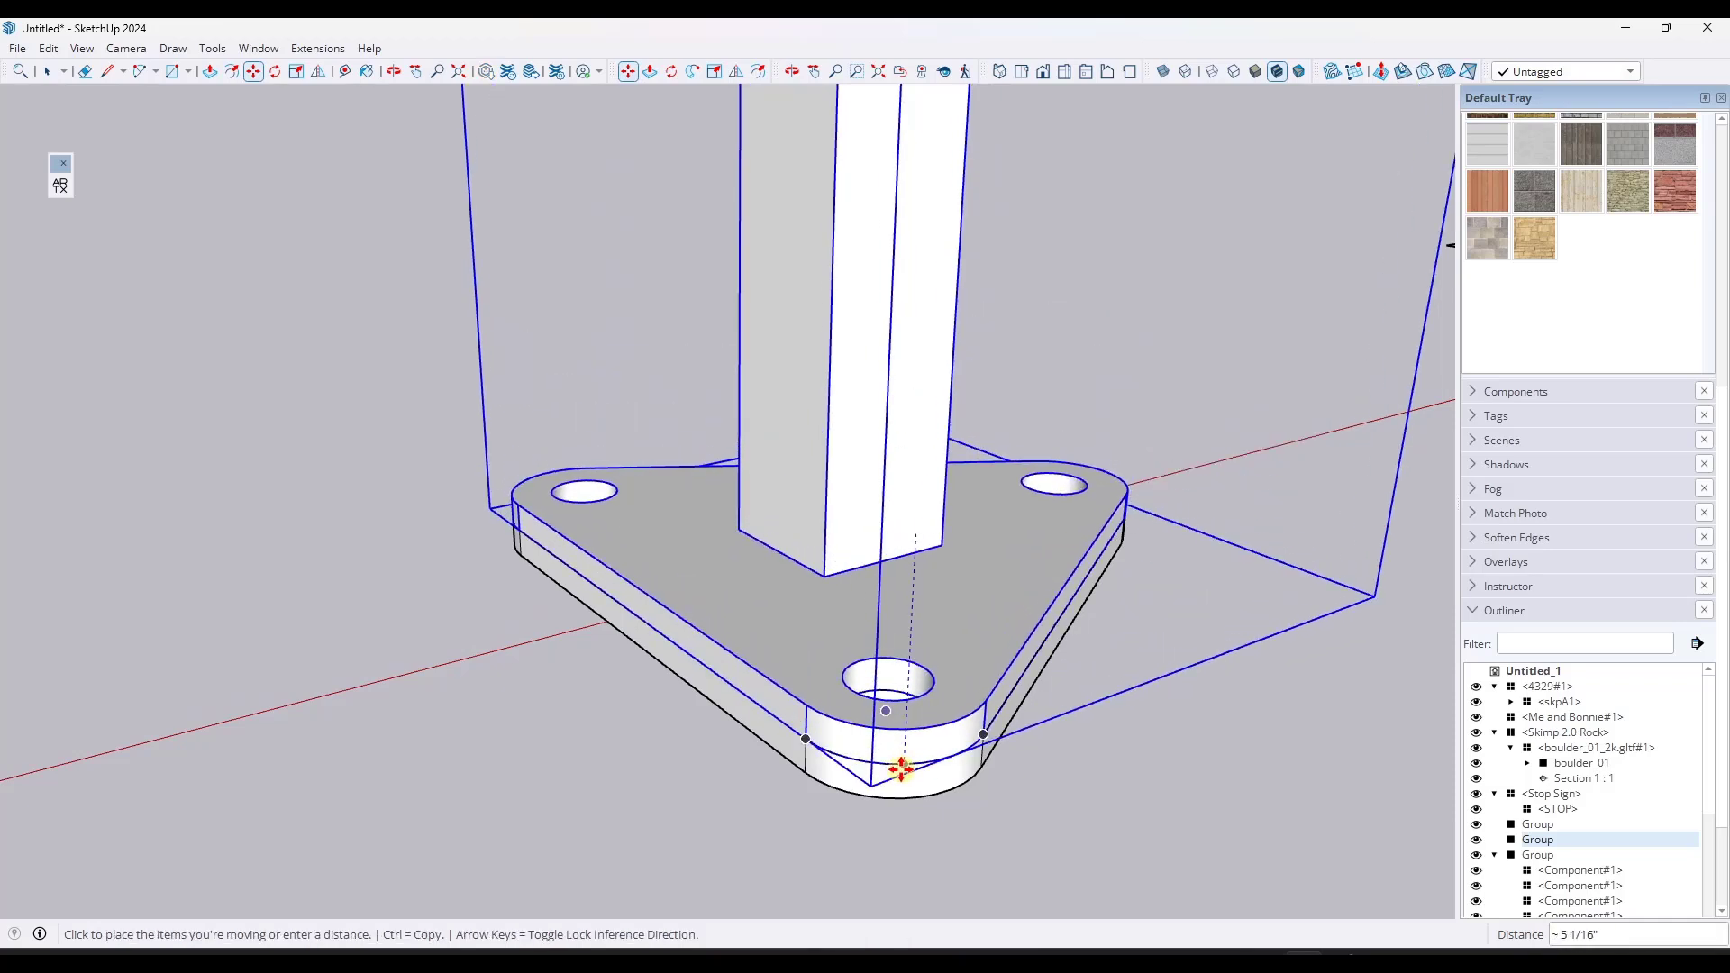
pyautogui.press('ctrl')
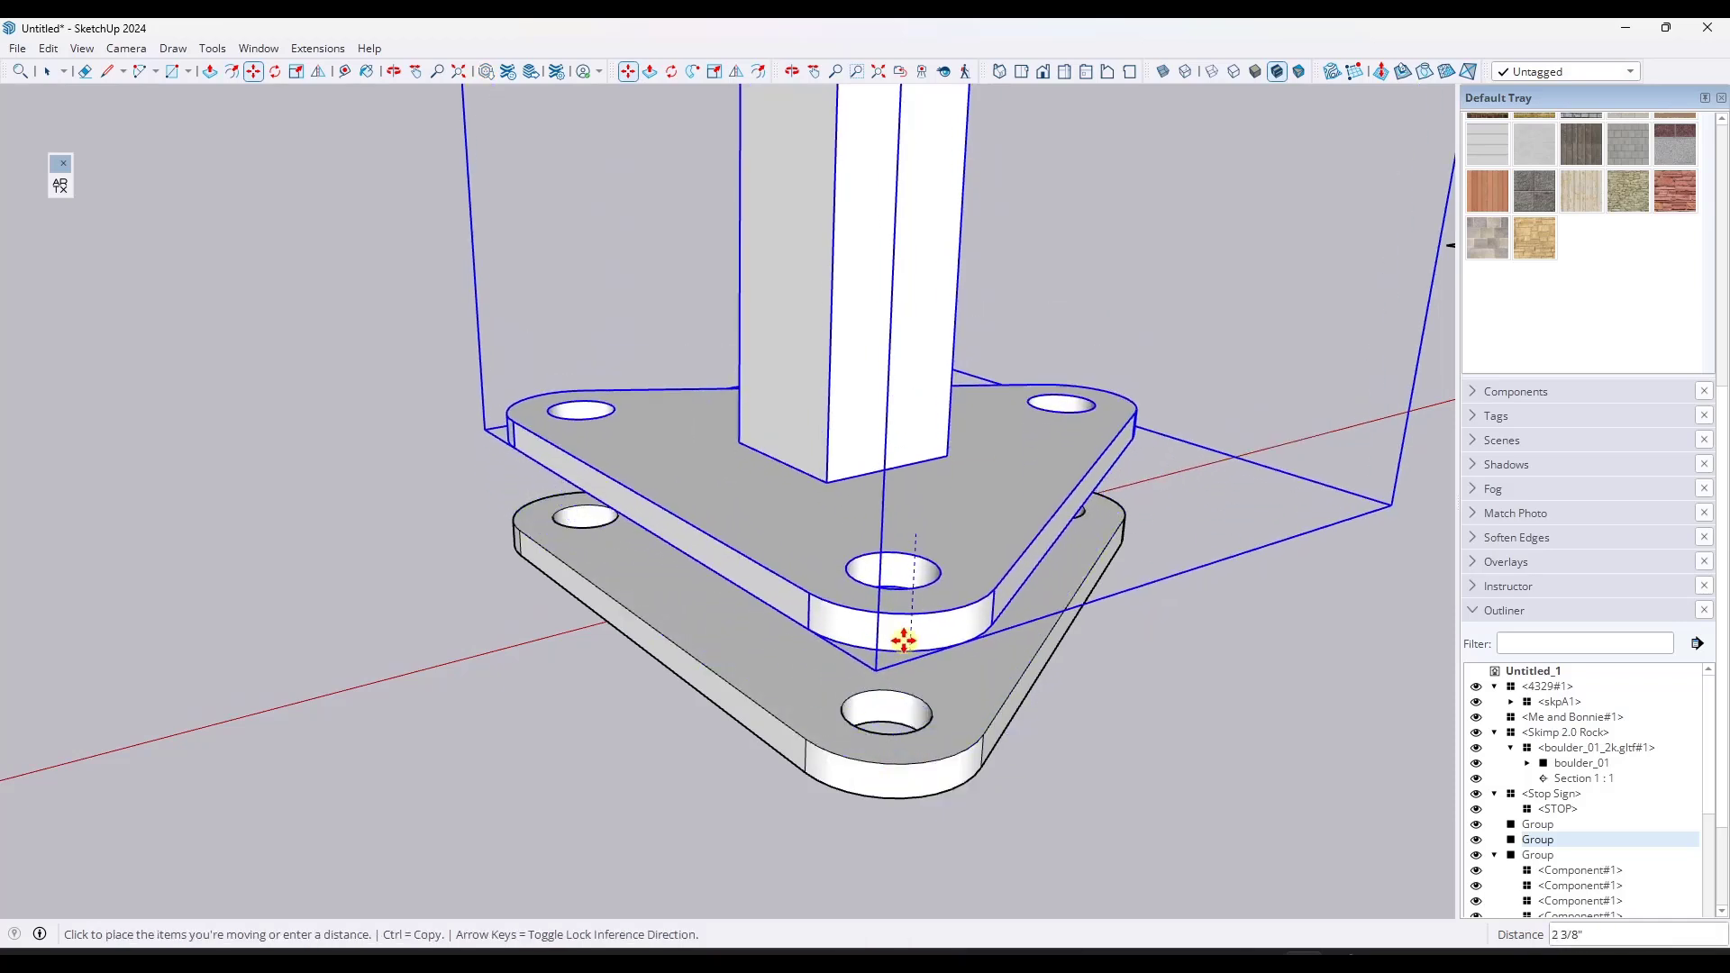
pyautogui.click(900, 569)
pyautogui.press('space')
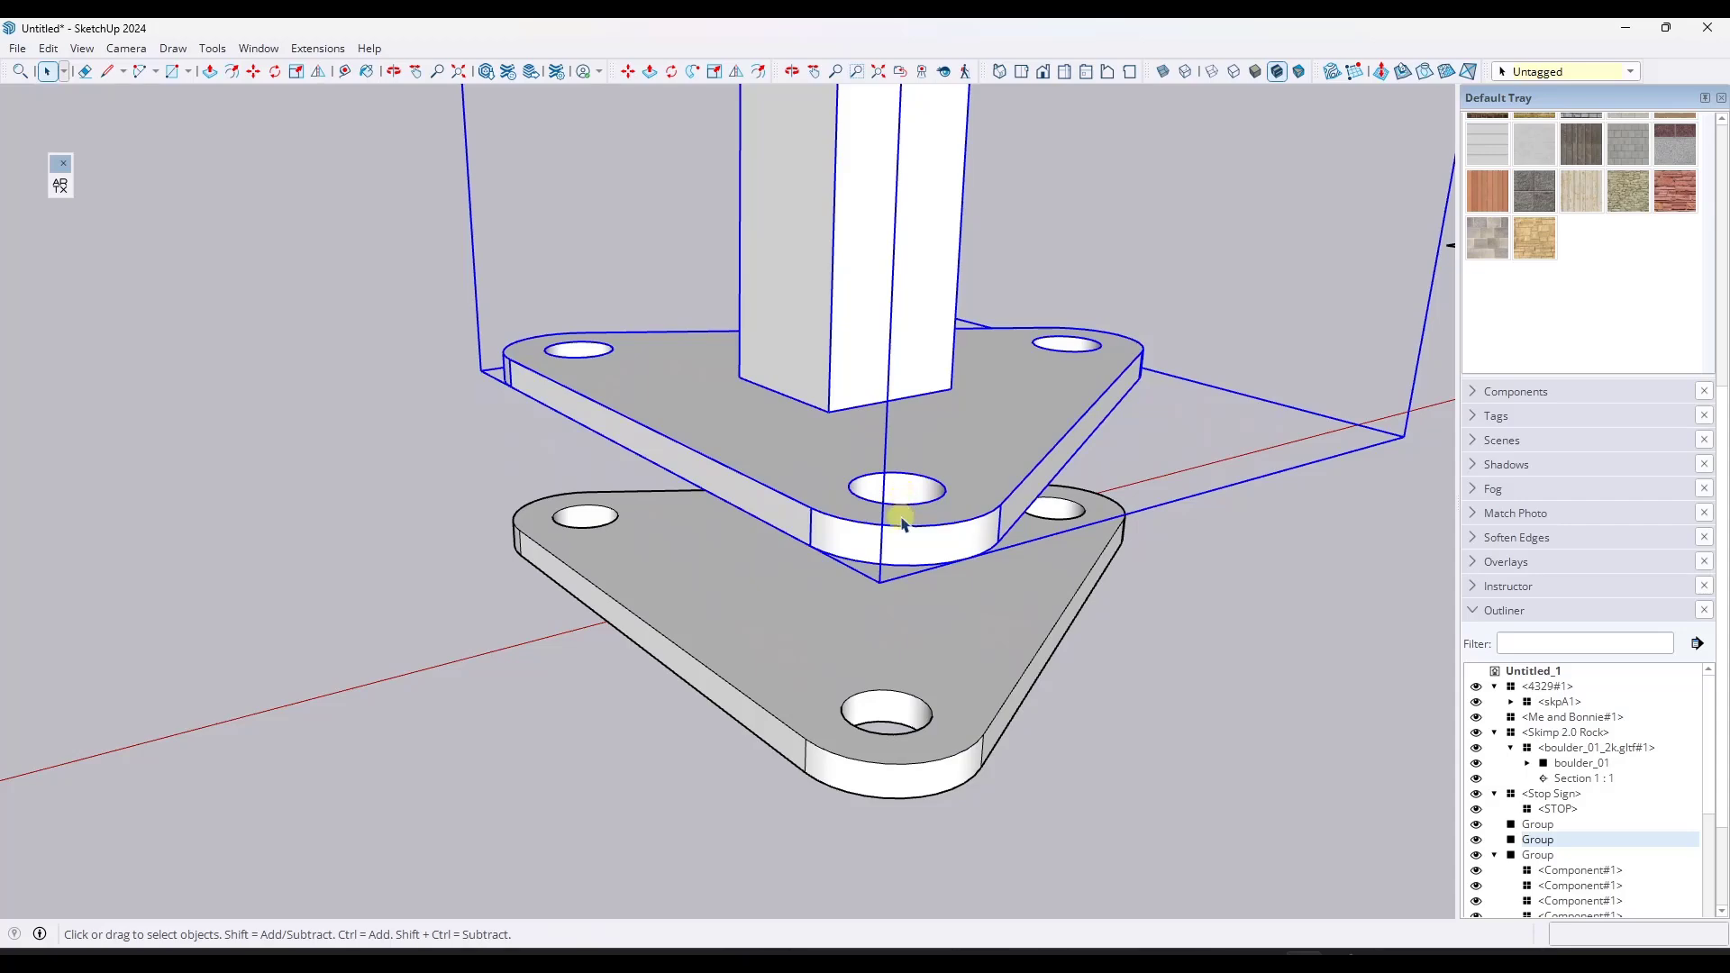
# Select the lower duplicate base plate
pyautogui.moveTo(1060, 622); pyautogui.dragTo(839, 657, button='middle')
pyautogui.scroll(-3, 924, 611)
pyautogui.scroll(-3, 858, 637)
pyautogui.click(861, 638)
pyautogui.scroll(5, 863, 642)
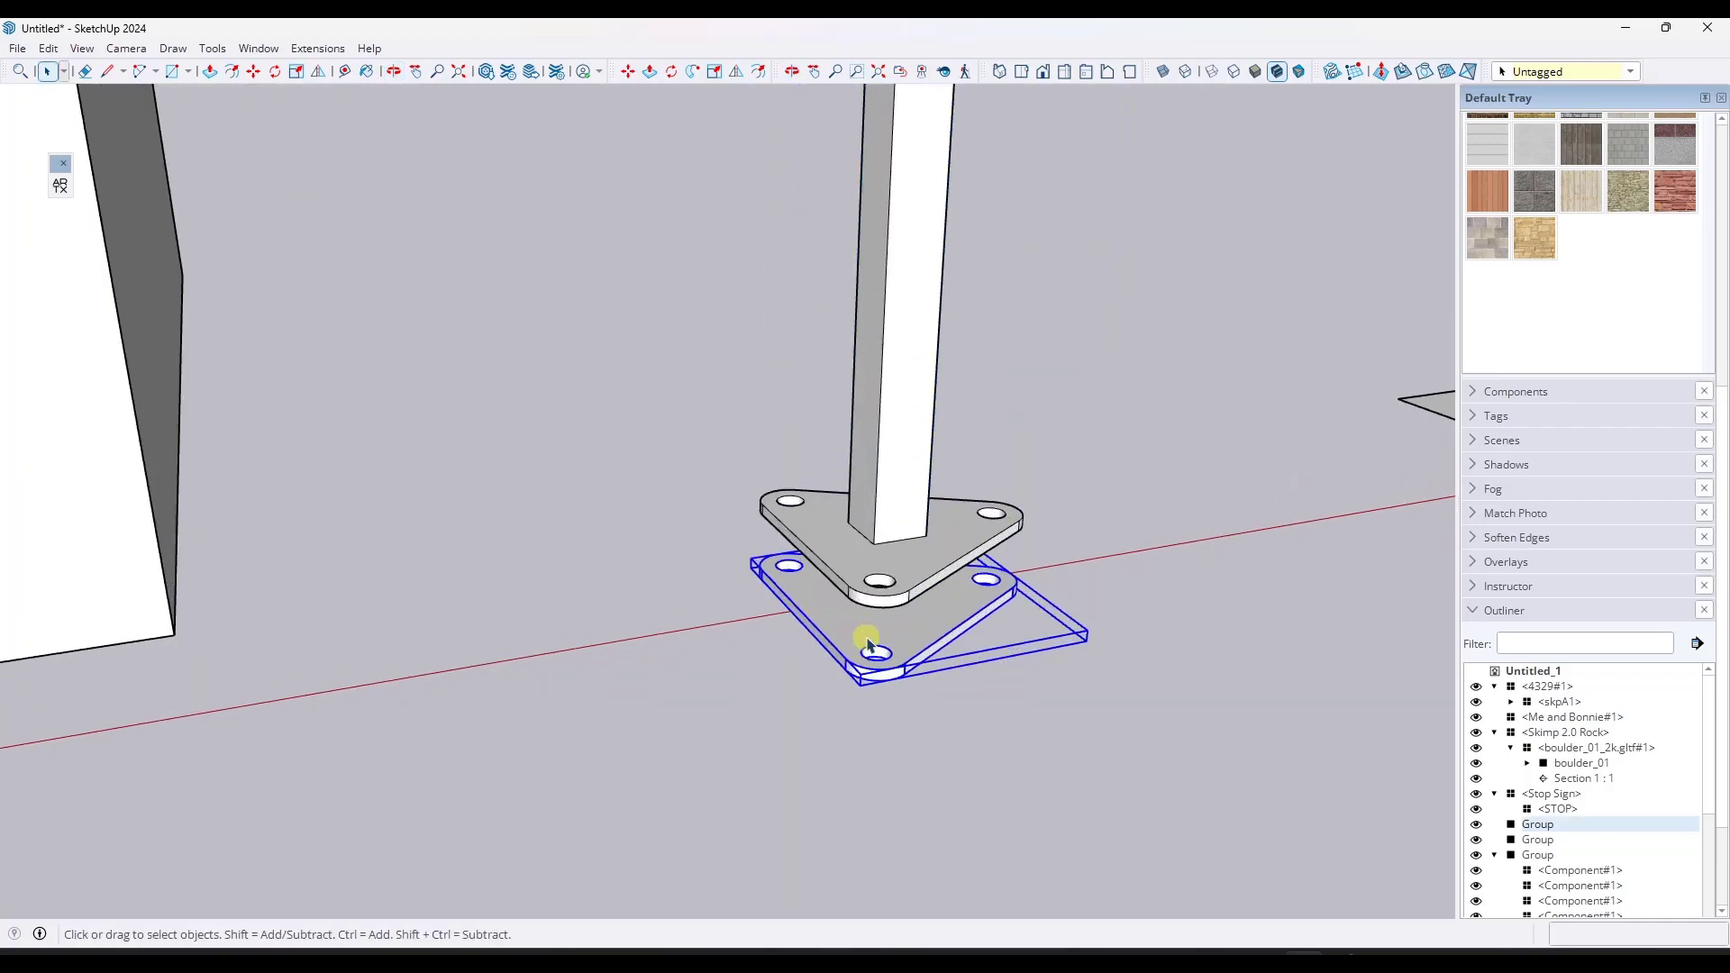
# Make the lower plate a component named 'Base Plate'
pyautogui.rightClick(927, 620)
pyautogui.click(992, 168)
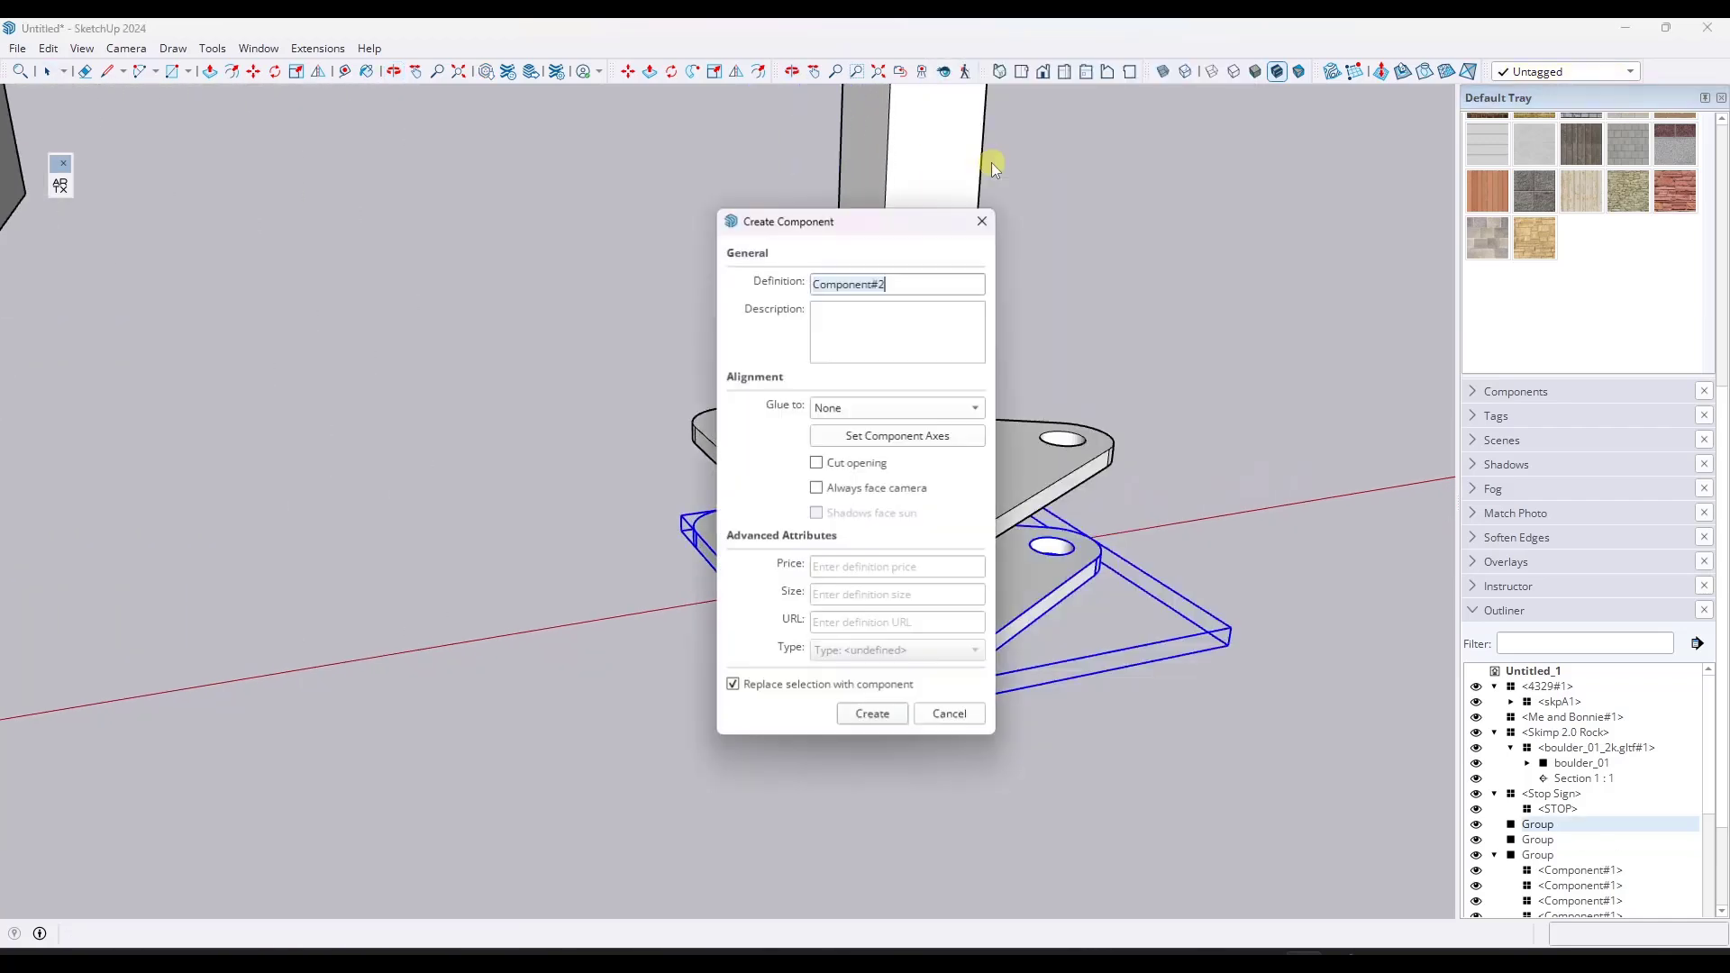
pyautogui.write('Base Plate')
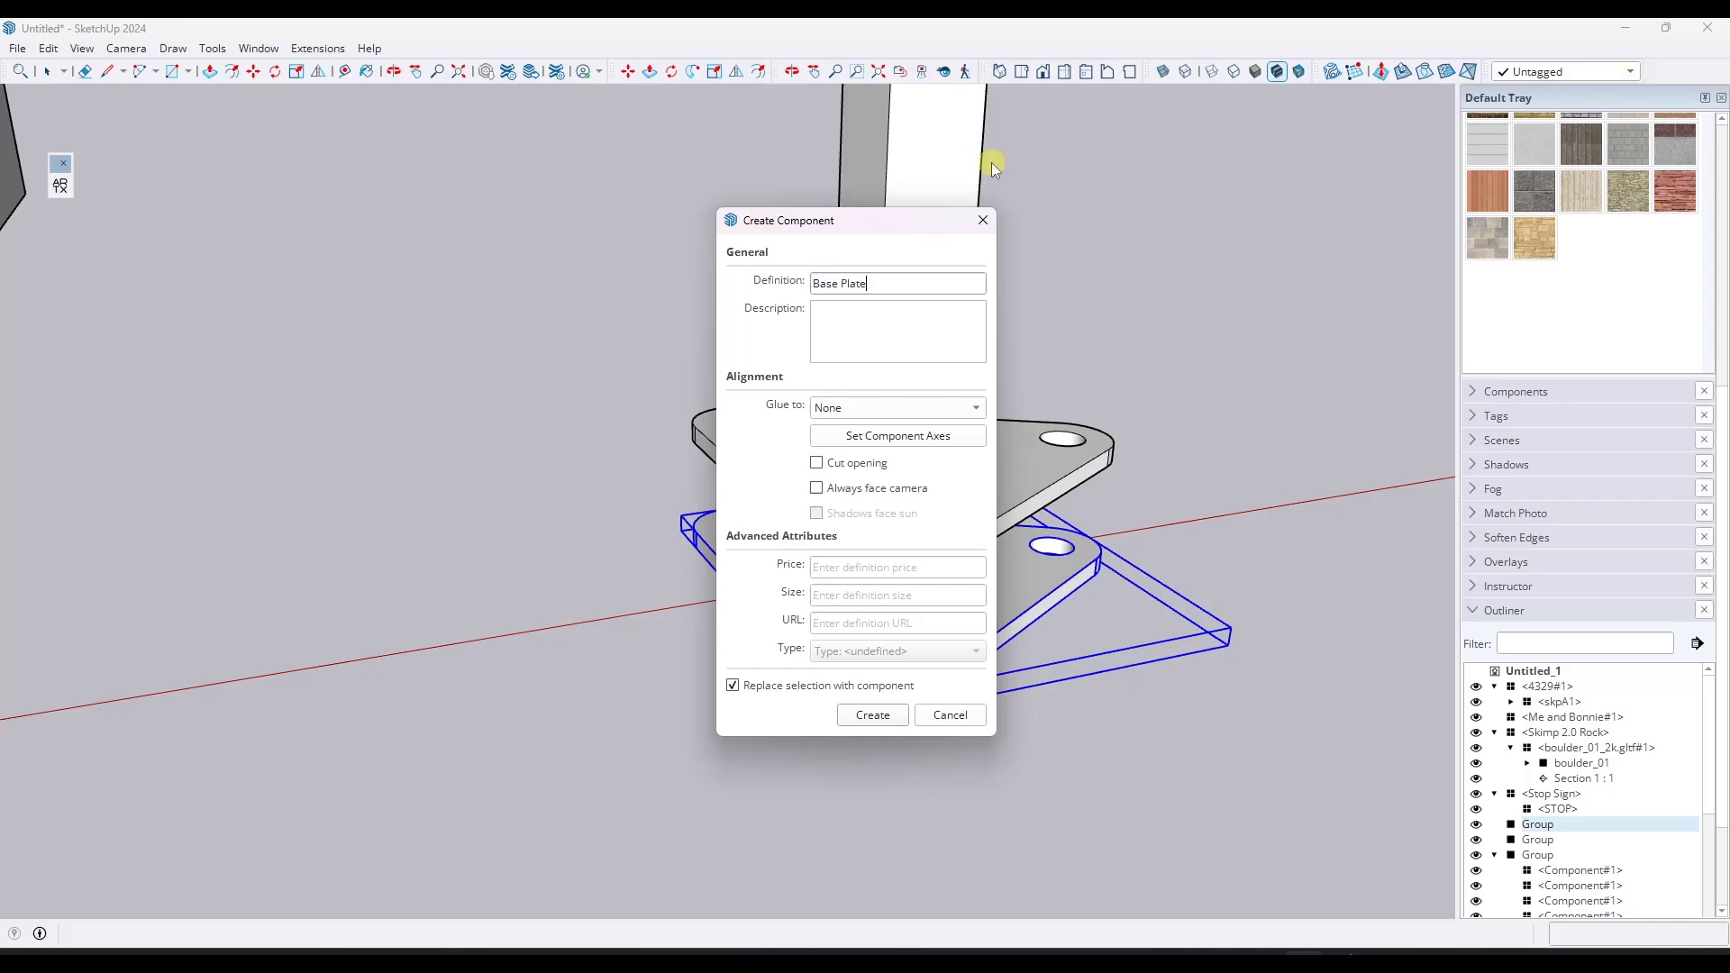
pyautogui.press('Return')
# Make the post with its plate a component named 'Post'
pyautogui.click(929, 349)
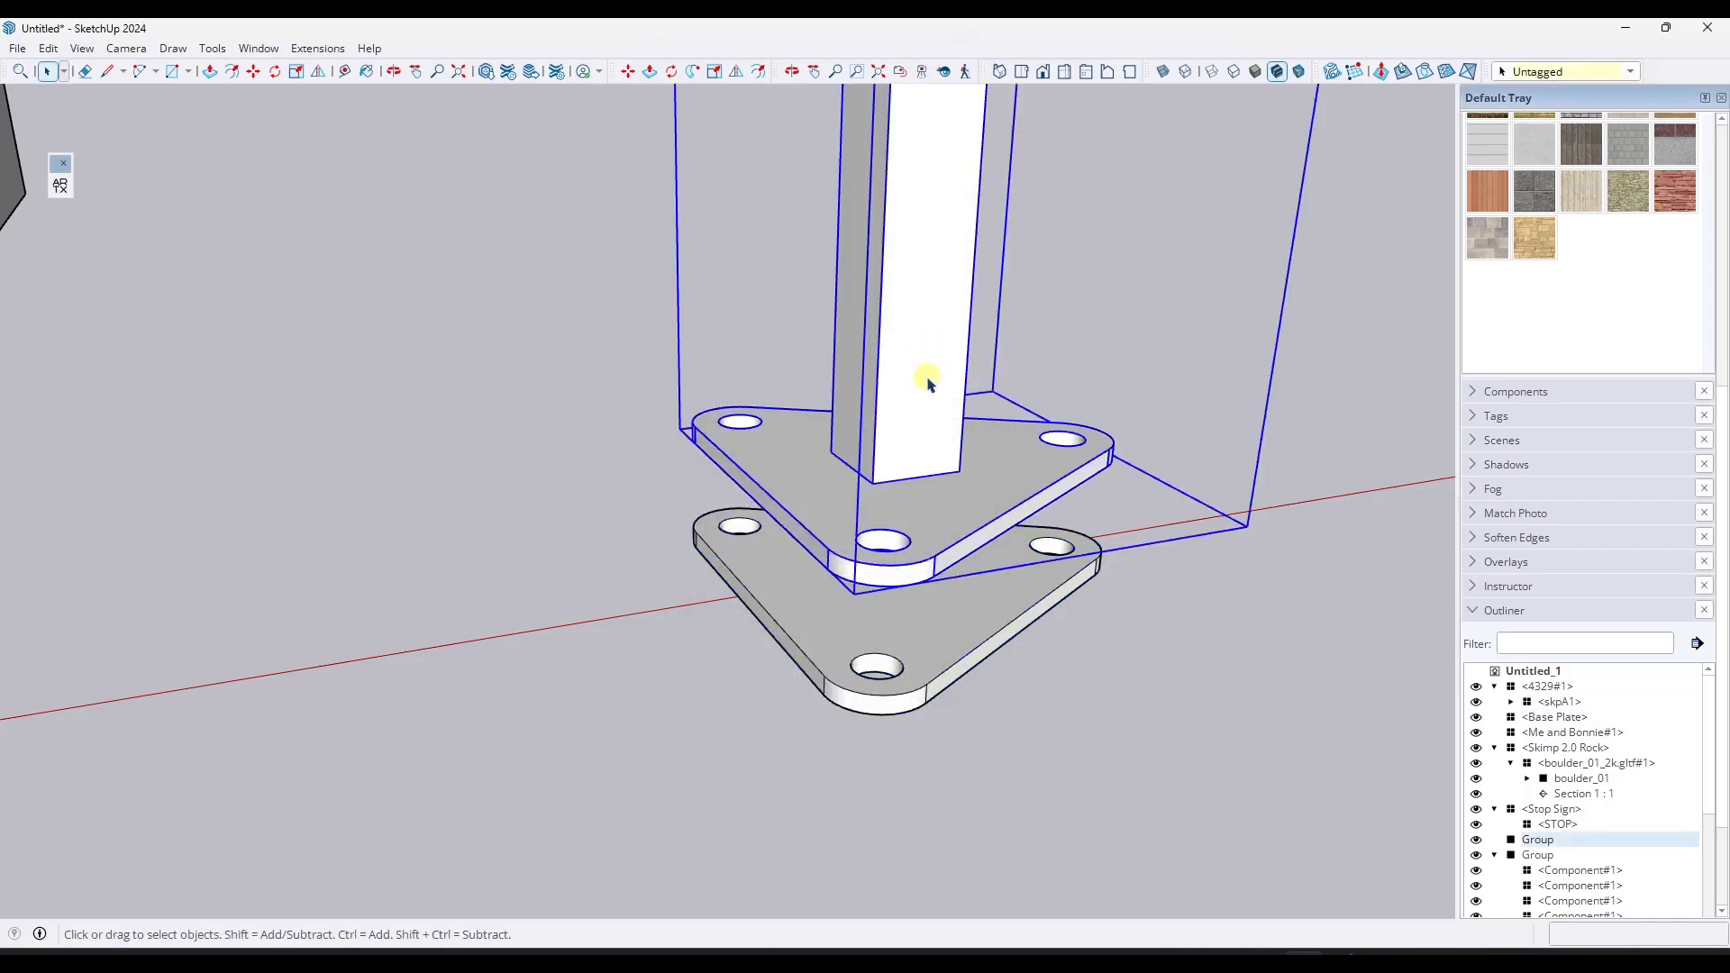
pyautogui.rightClick(927, 377)
pyautogui.click(985, 164)
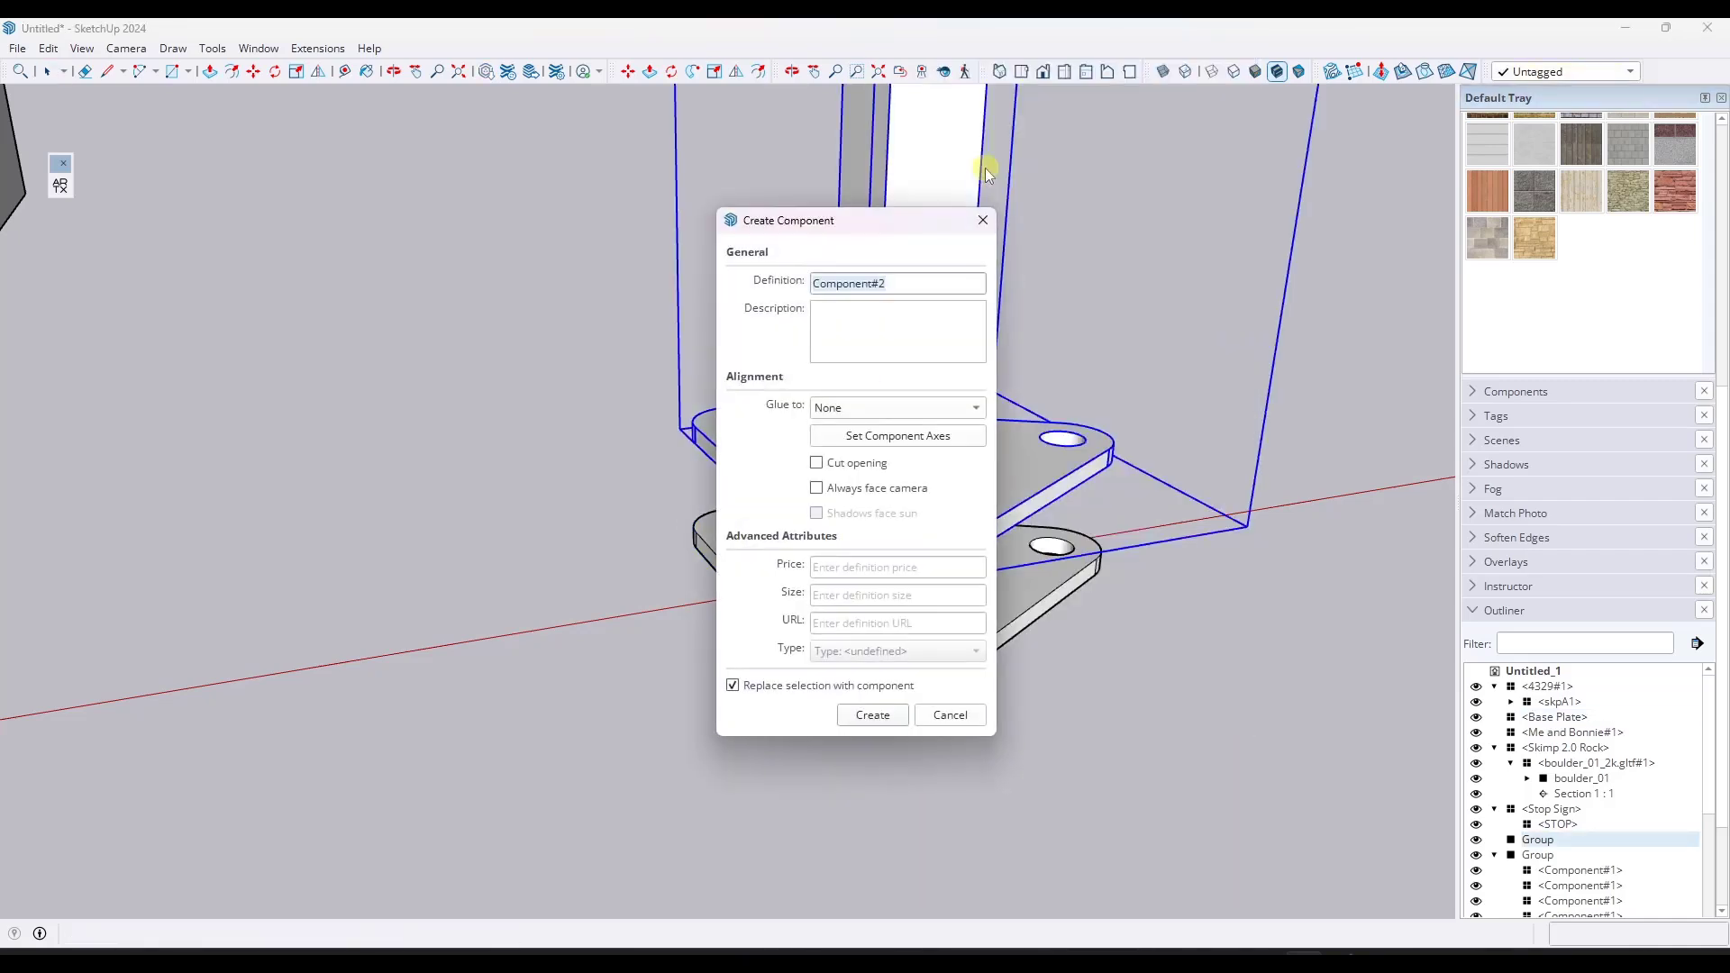
pyautogui.write('Post')
pyautogui.press('Return')
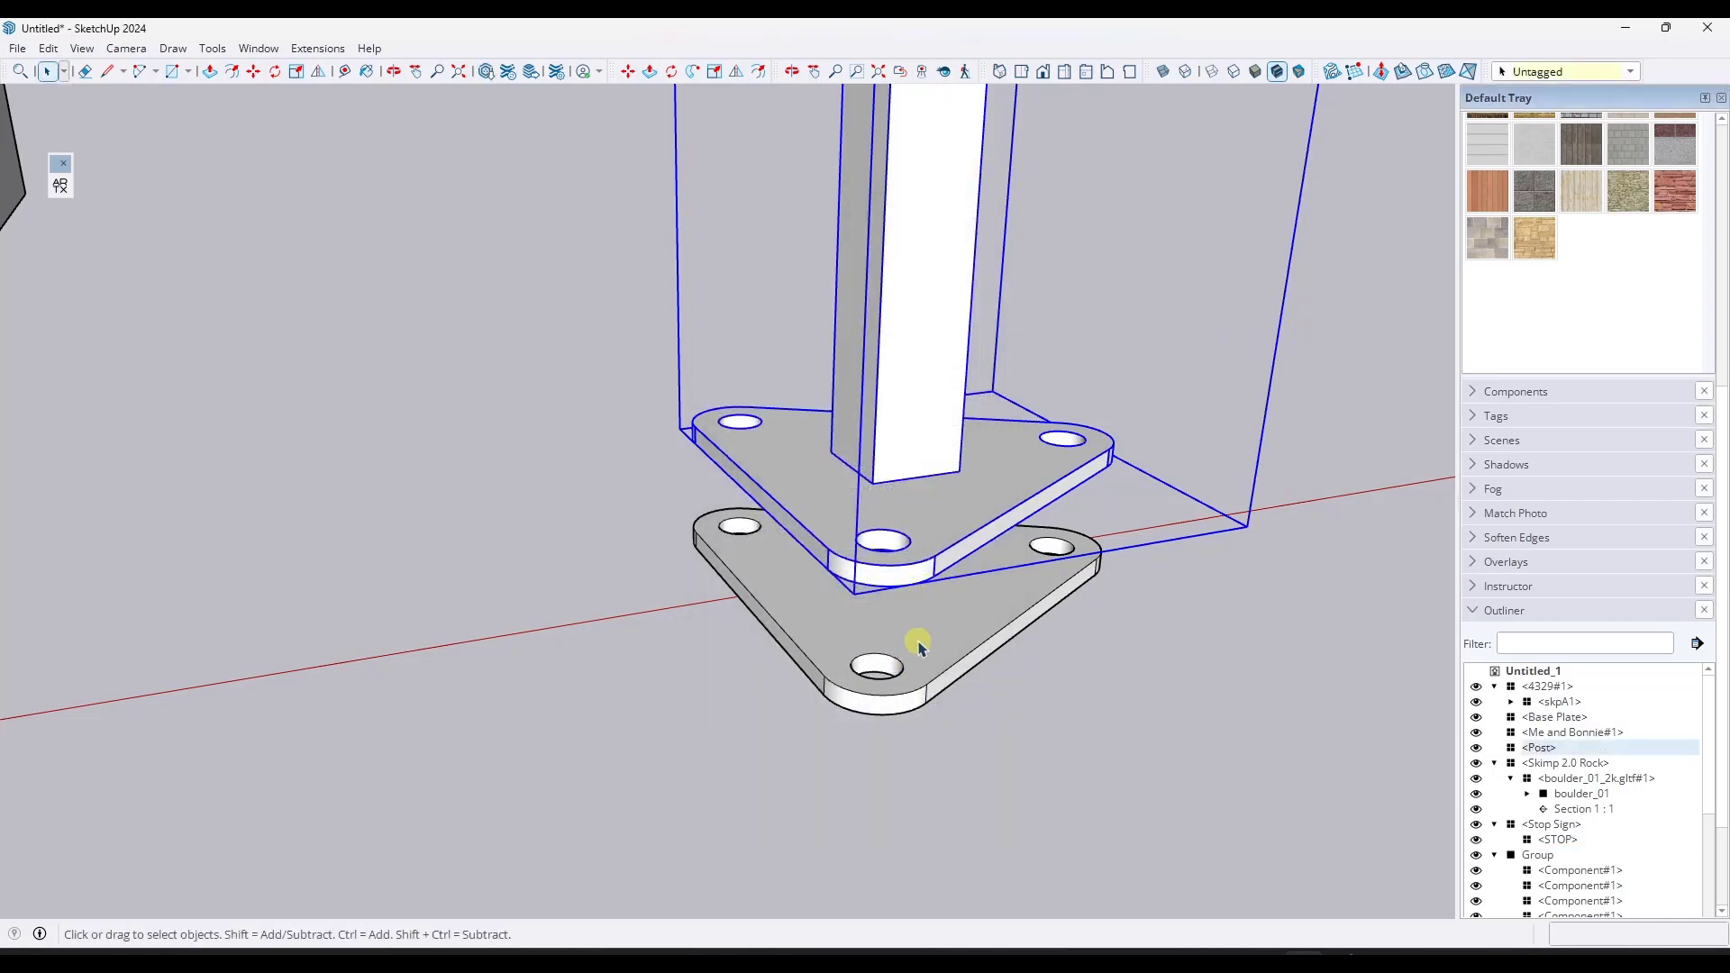
pyautogui.doubleClick(918, 647)
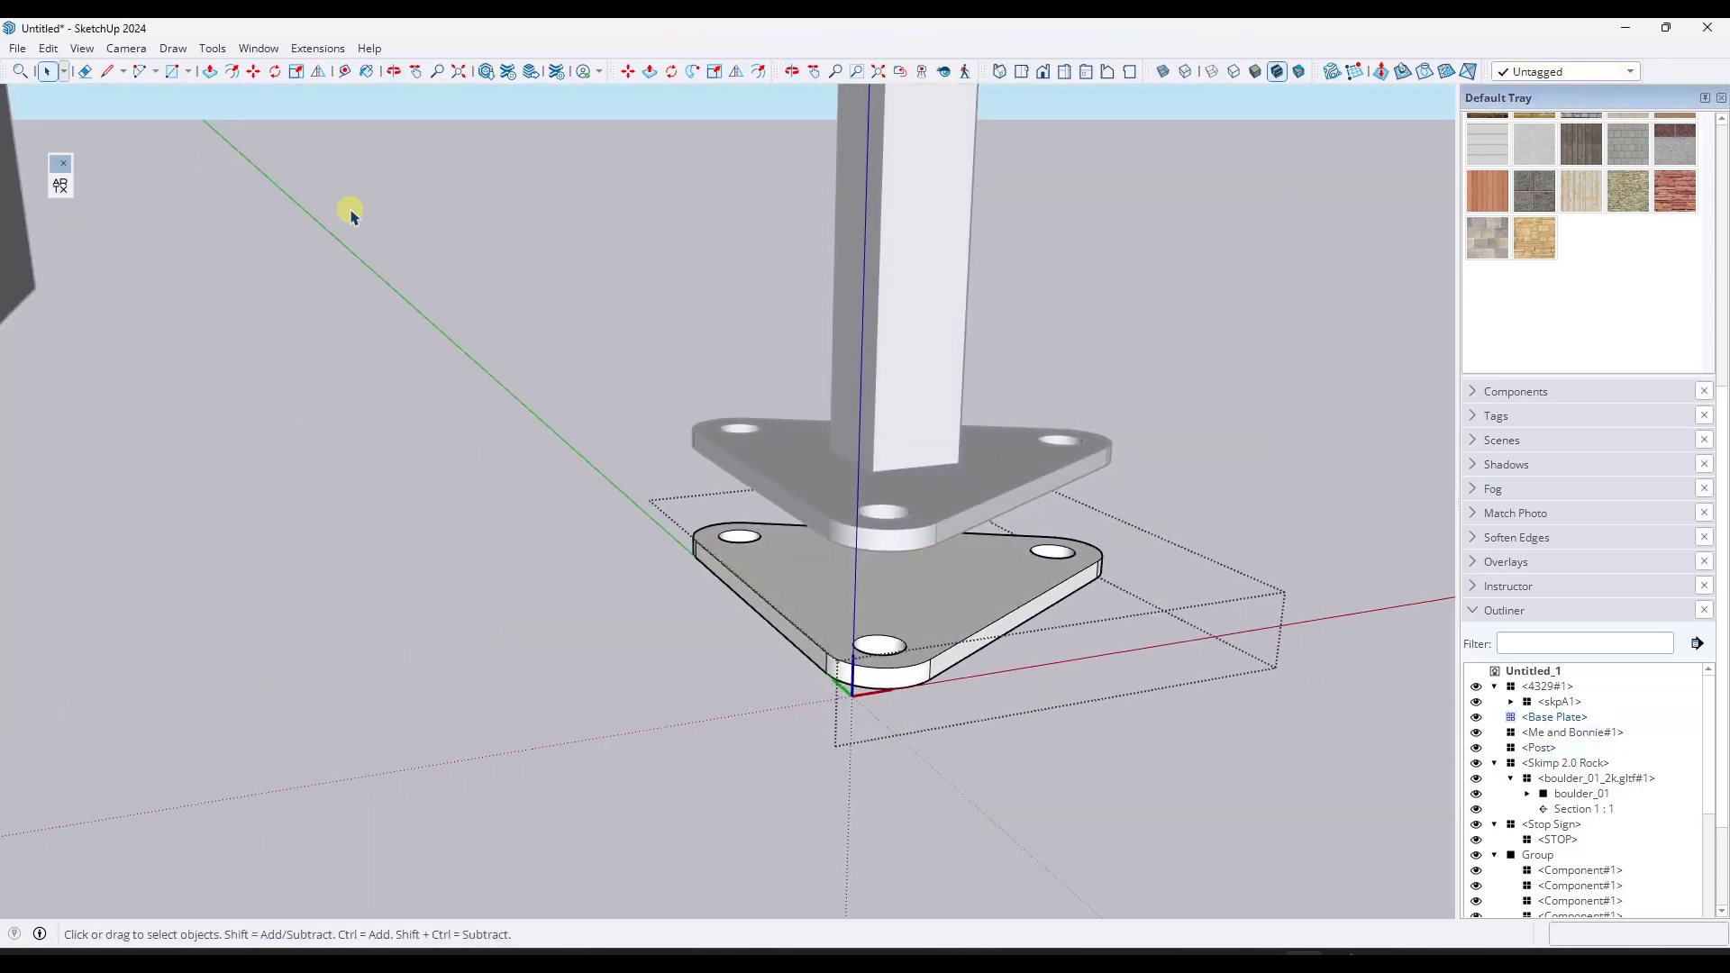
# Add a snap at the Base Plate's top-face centre, set its direction and angle, then close the component
pyautogui.rightClick(940, 589)
pyautogui.click(1012, 309)
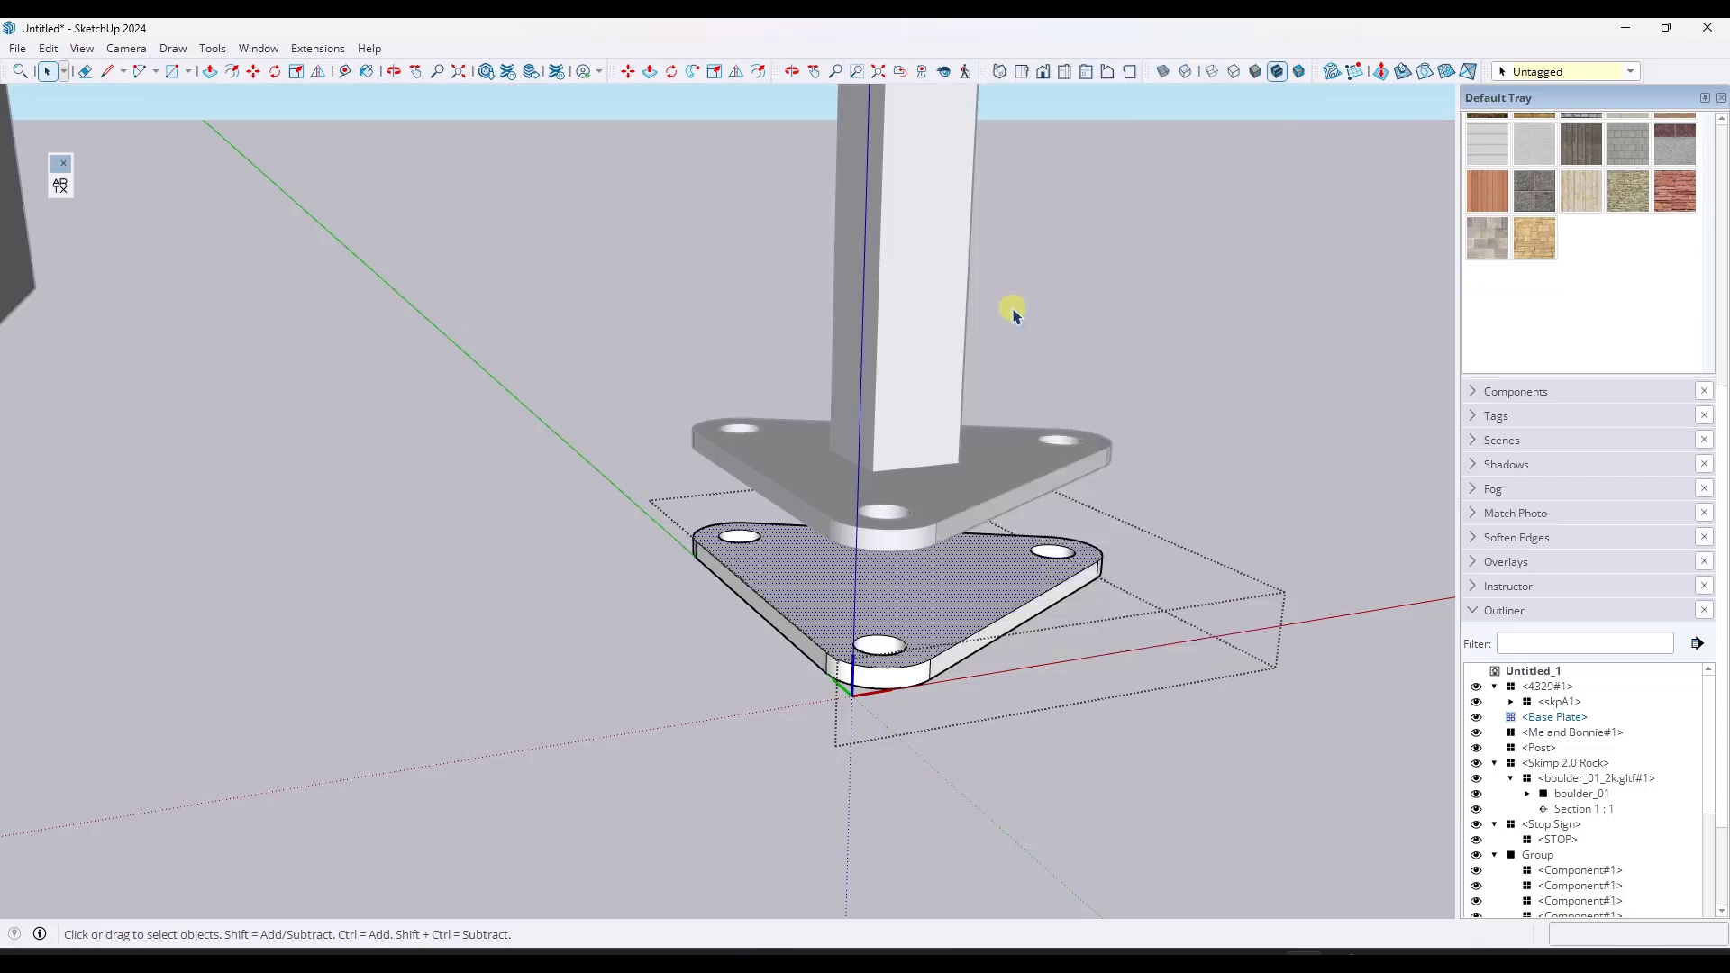
pyautogui.click(890, 583)
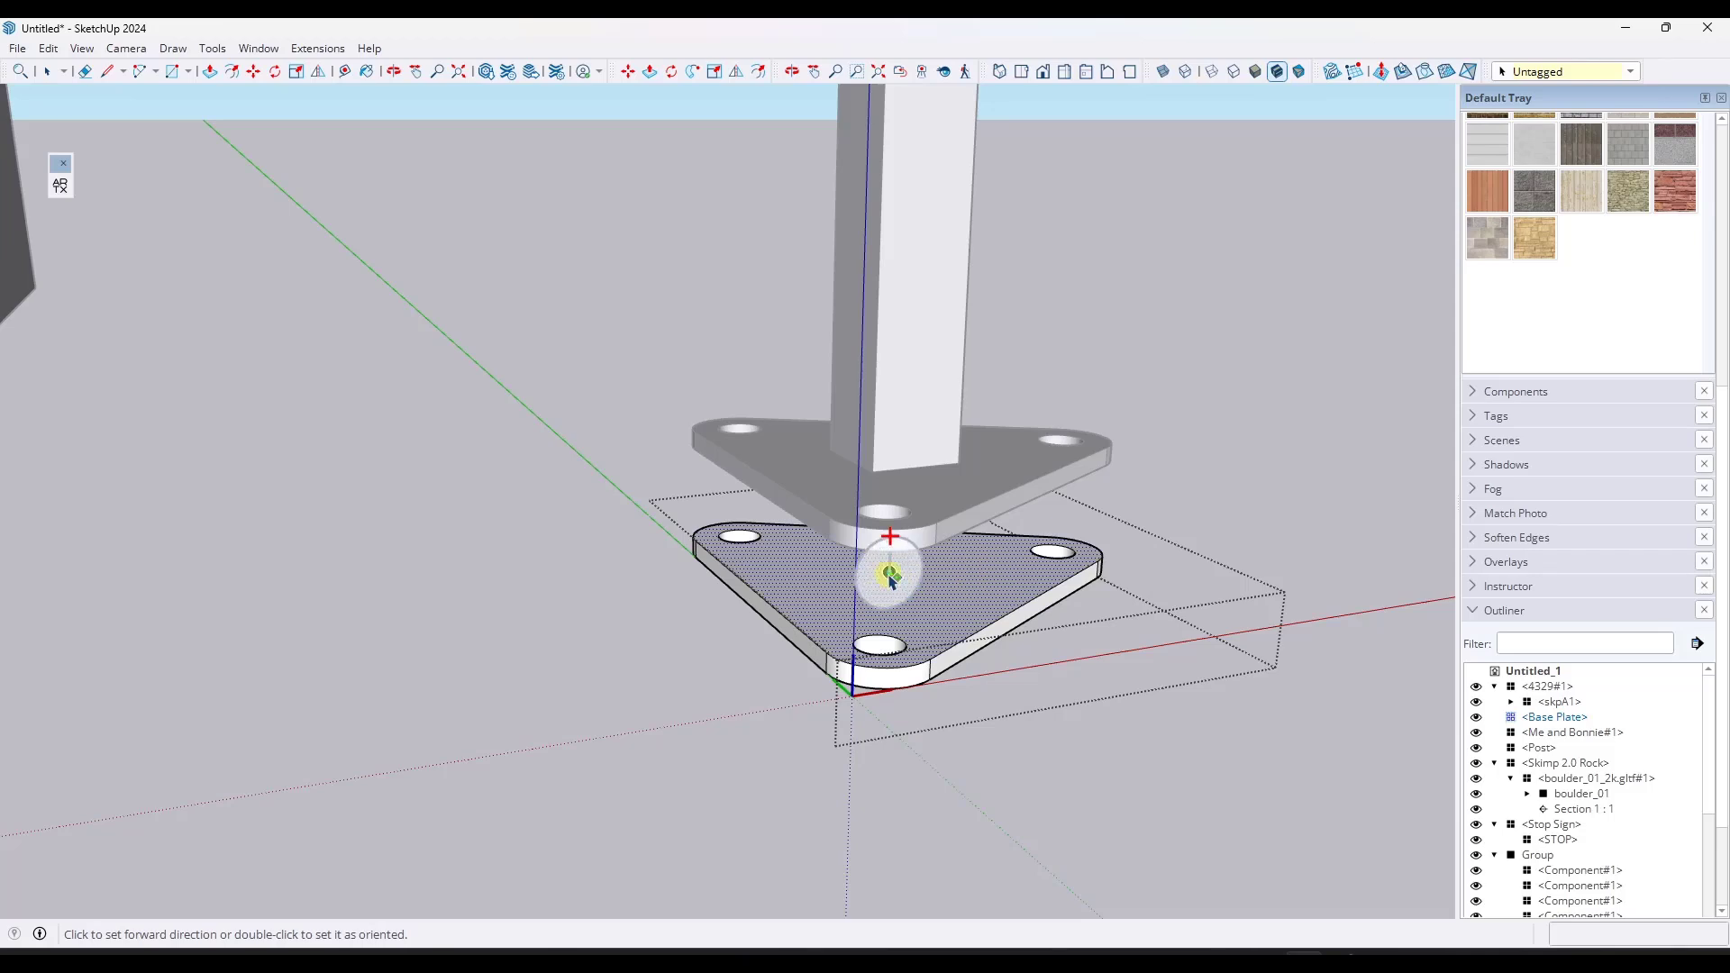
pyautogui.scroll(-7, 879, 301)
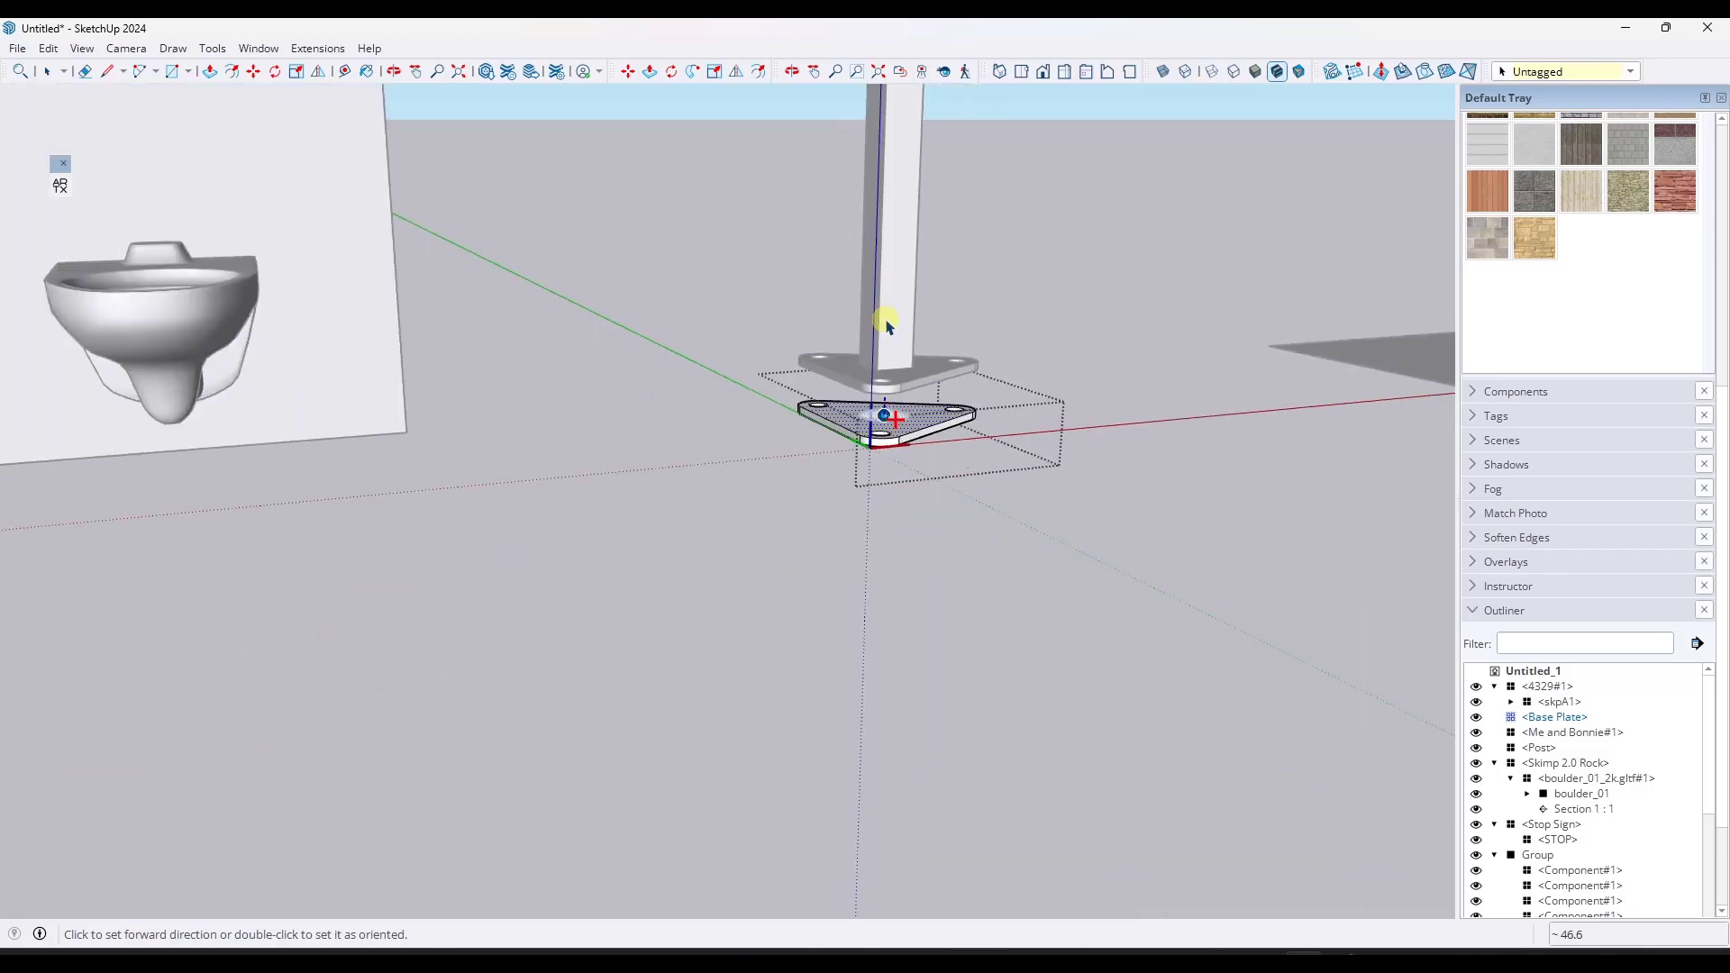
pyautogui.keyDown('shift'); pyautogui.moveTo(884, 326); pyautogui.dragTo(904, 530, button='middle'); pyautogui.keyUp('shift')
pyautogui.click(904, 368)
pyautogui.scroll(-4, 926, 405)
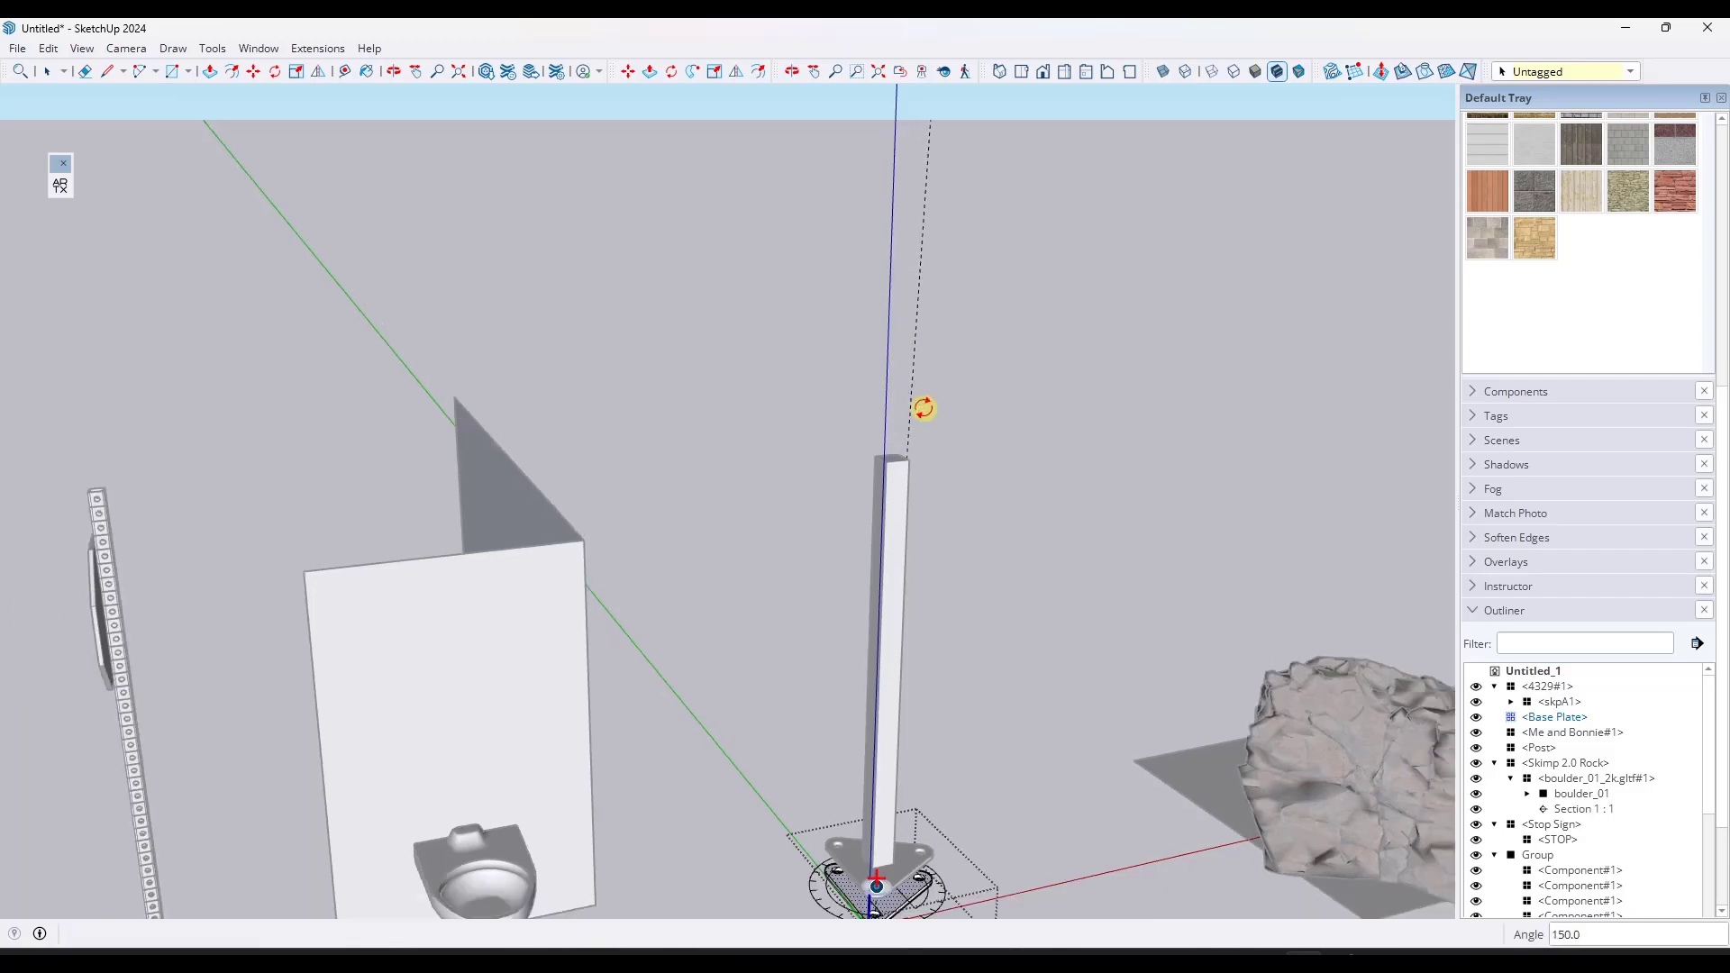
pyautogui.scroll(8, 896, 753)
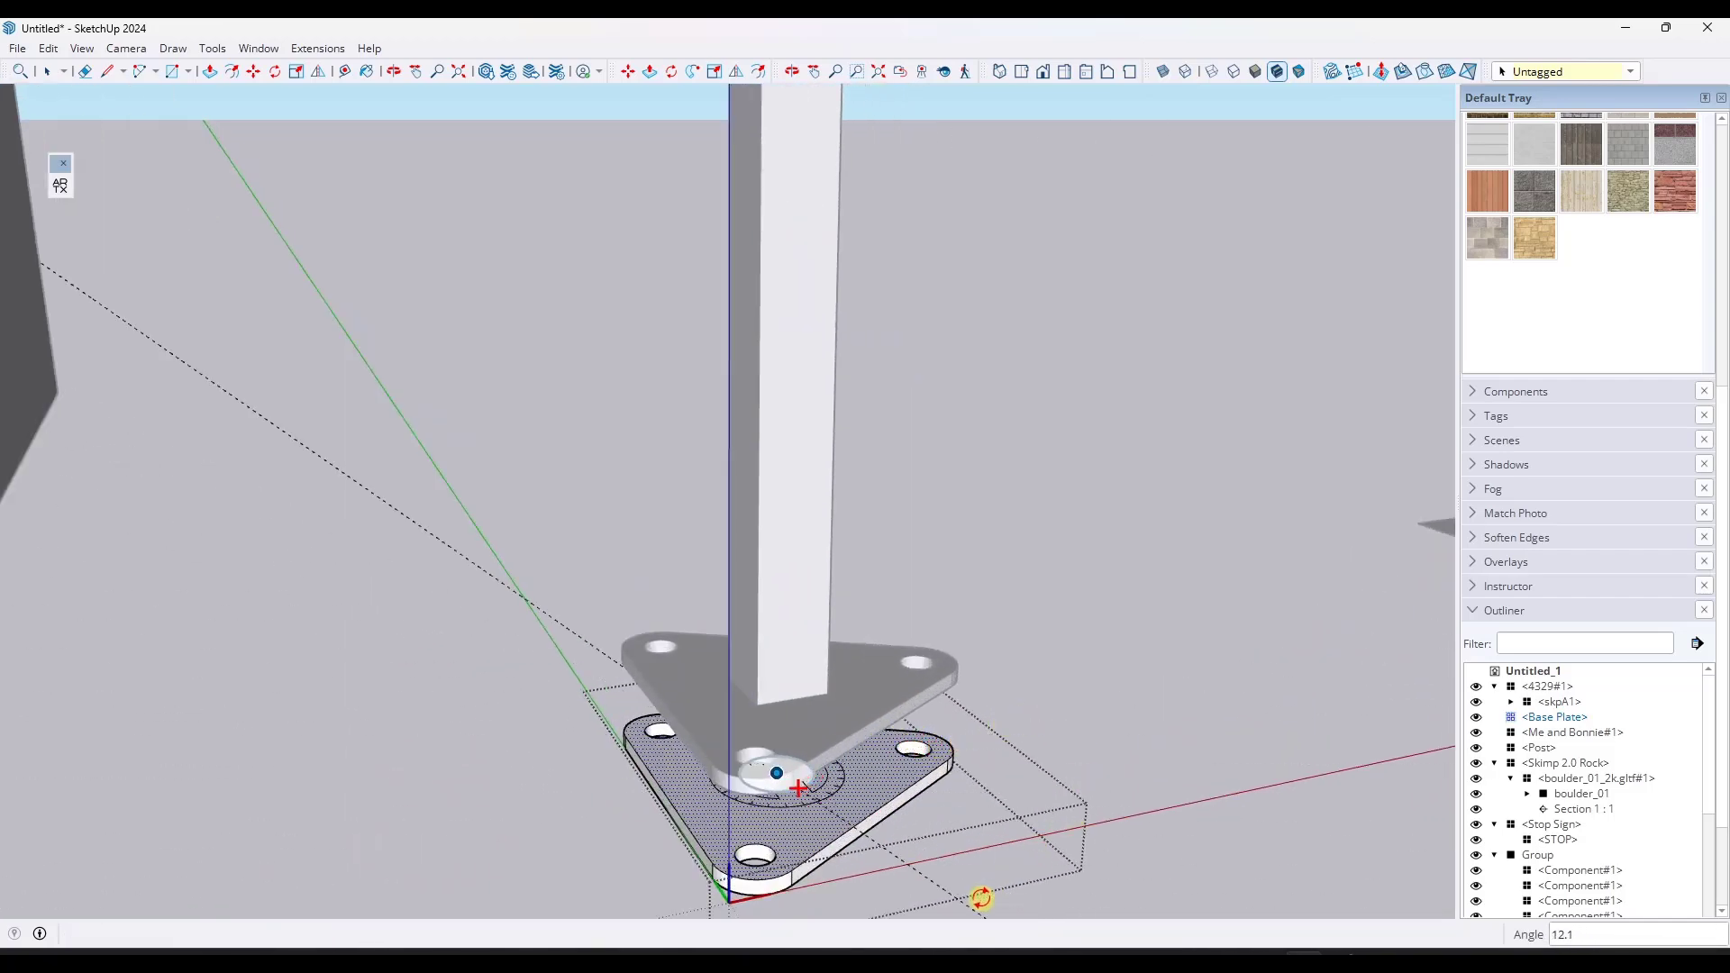
pyautogui.click(1019, 728)
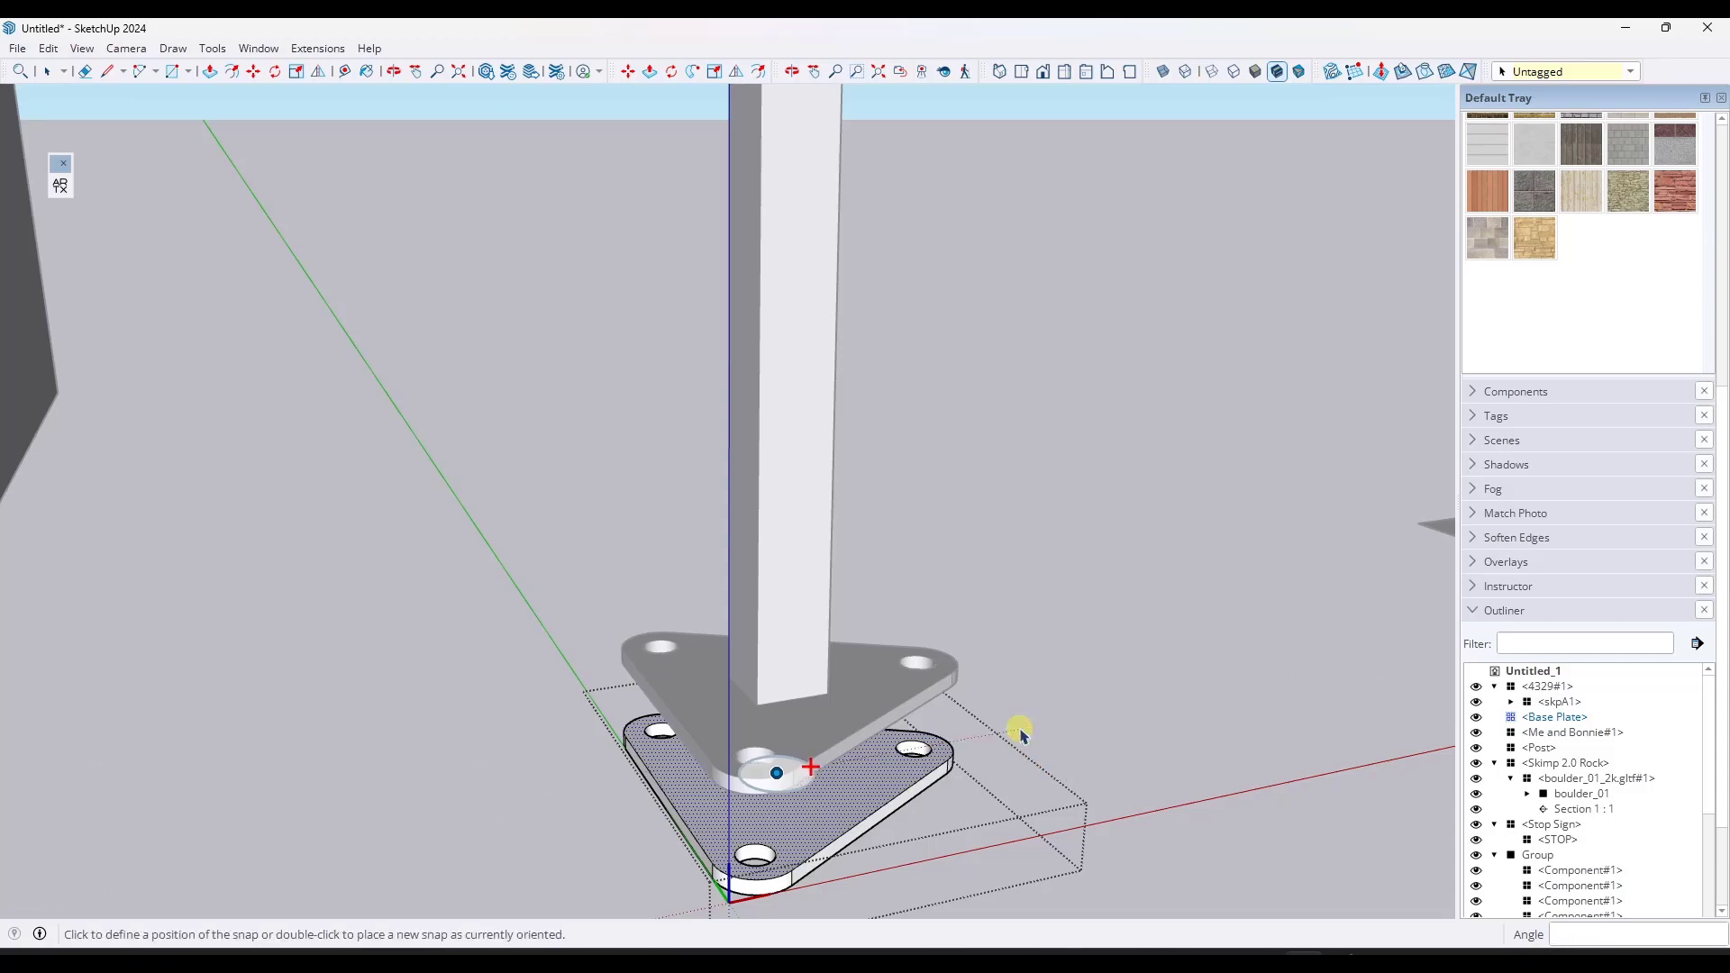
pyautogui.moveTo(1019, 728); pyautogui.dragTo(1012, 532, button='middle')
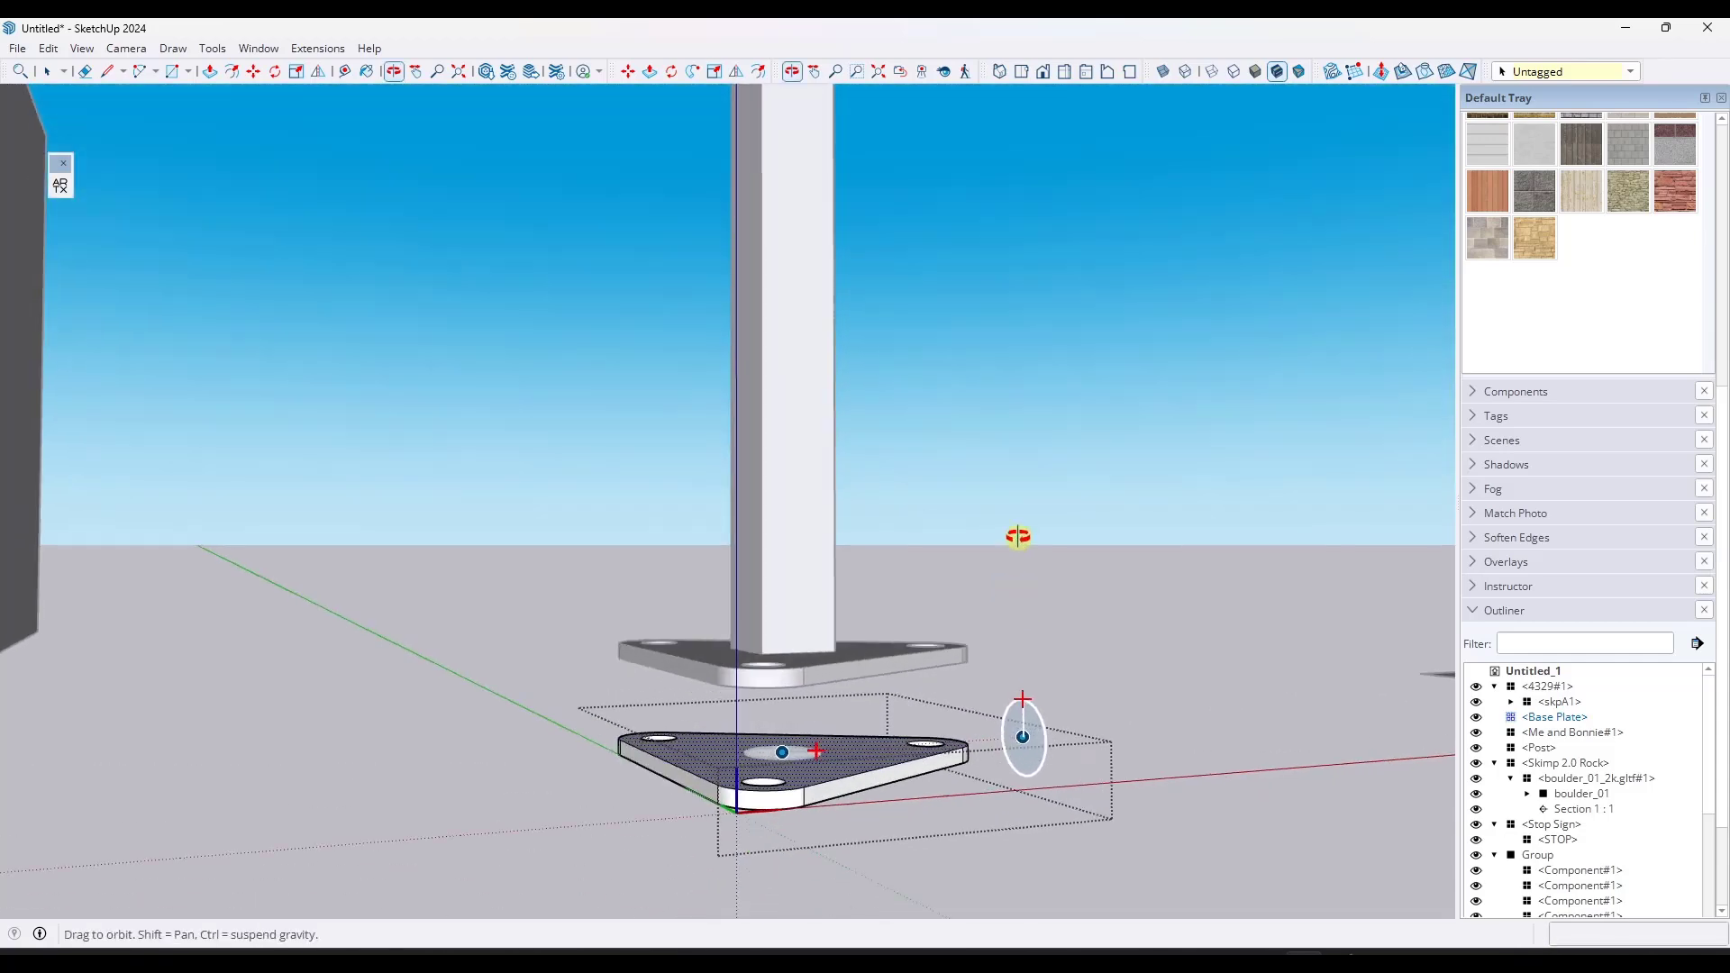
pyautogui.press('space')
pyautogui.click(797, 685)
pyautogui.scroll(5, 1086, 620)
# Add a snap point at the centre of the Post plate's underside, at a 90° angle
pyautogui.scroll(-6, 872, 688)
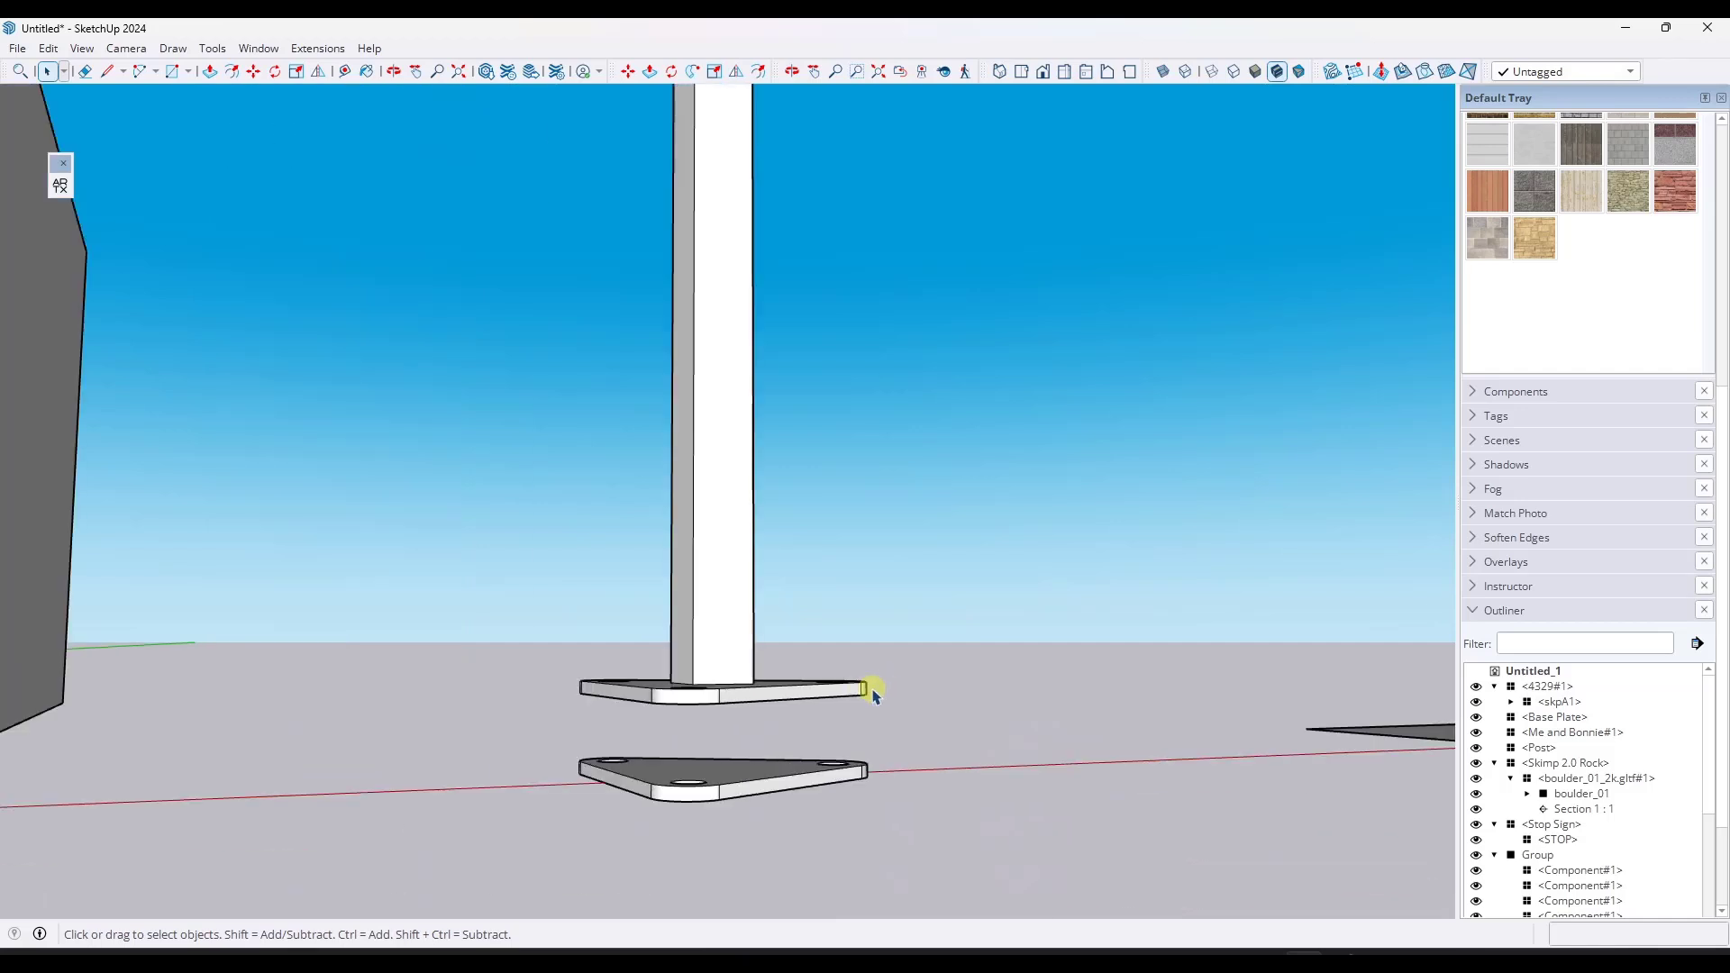
pyautogui.click(692, 701)
pyautogui.moveTo(698, 709); pyautogui.dragTo(732, 592, button='middle')
pyautogui.doubleClick(712, 676)
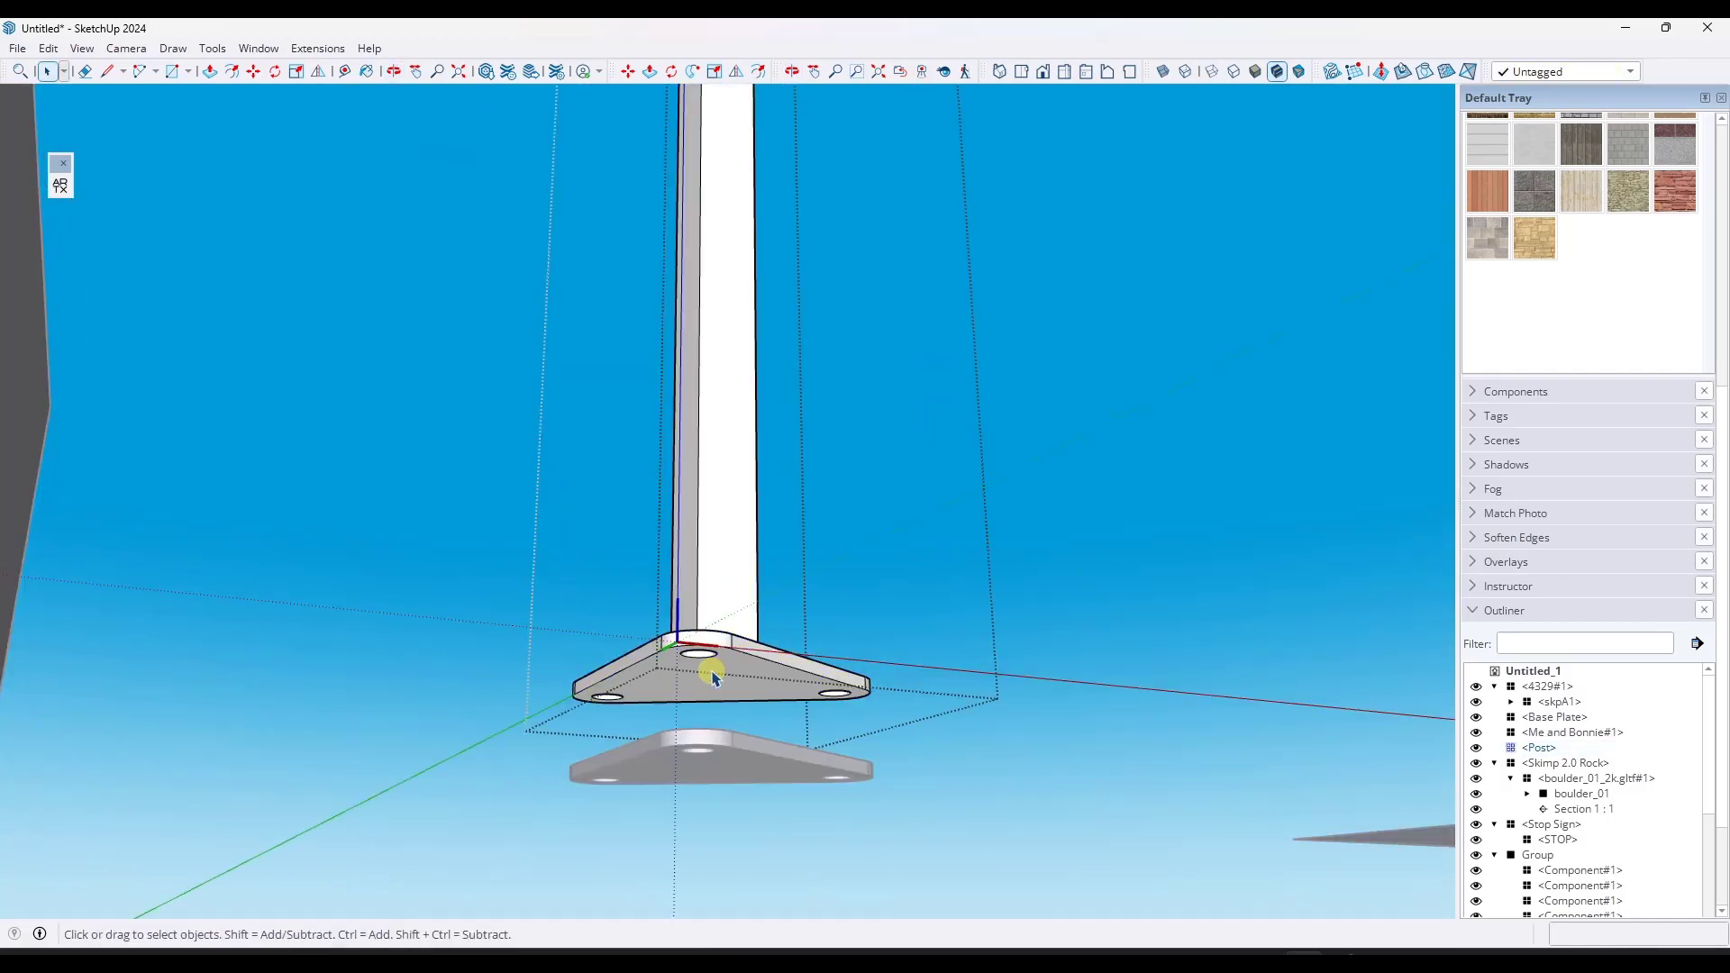
pyautogui.scroll(3, 712, 677)
pyautogui.rightClick(692, 680)
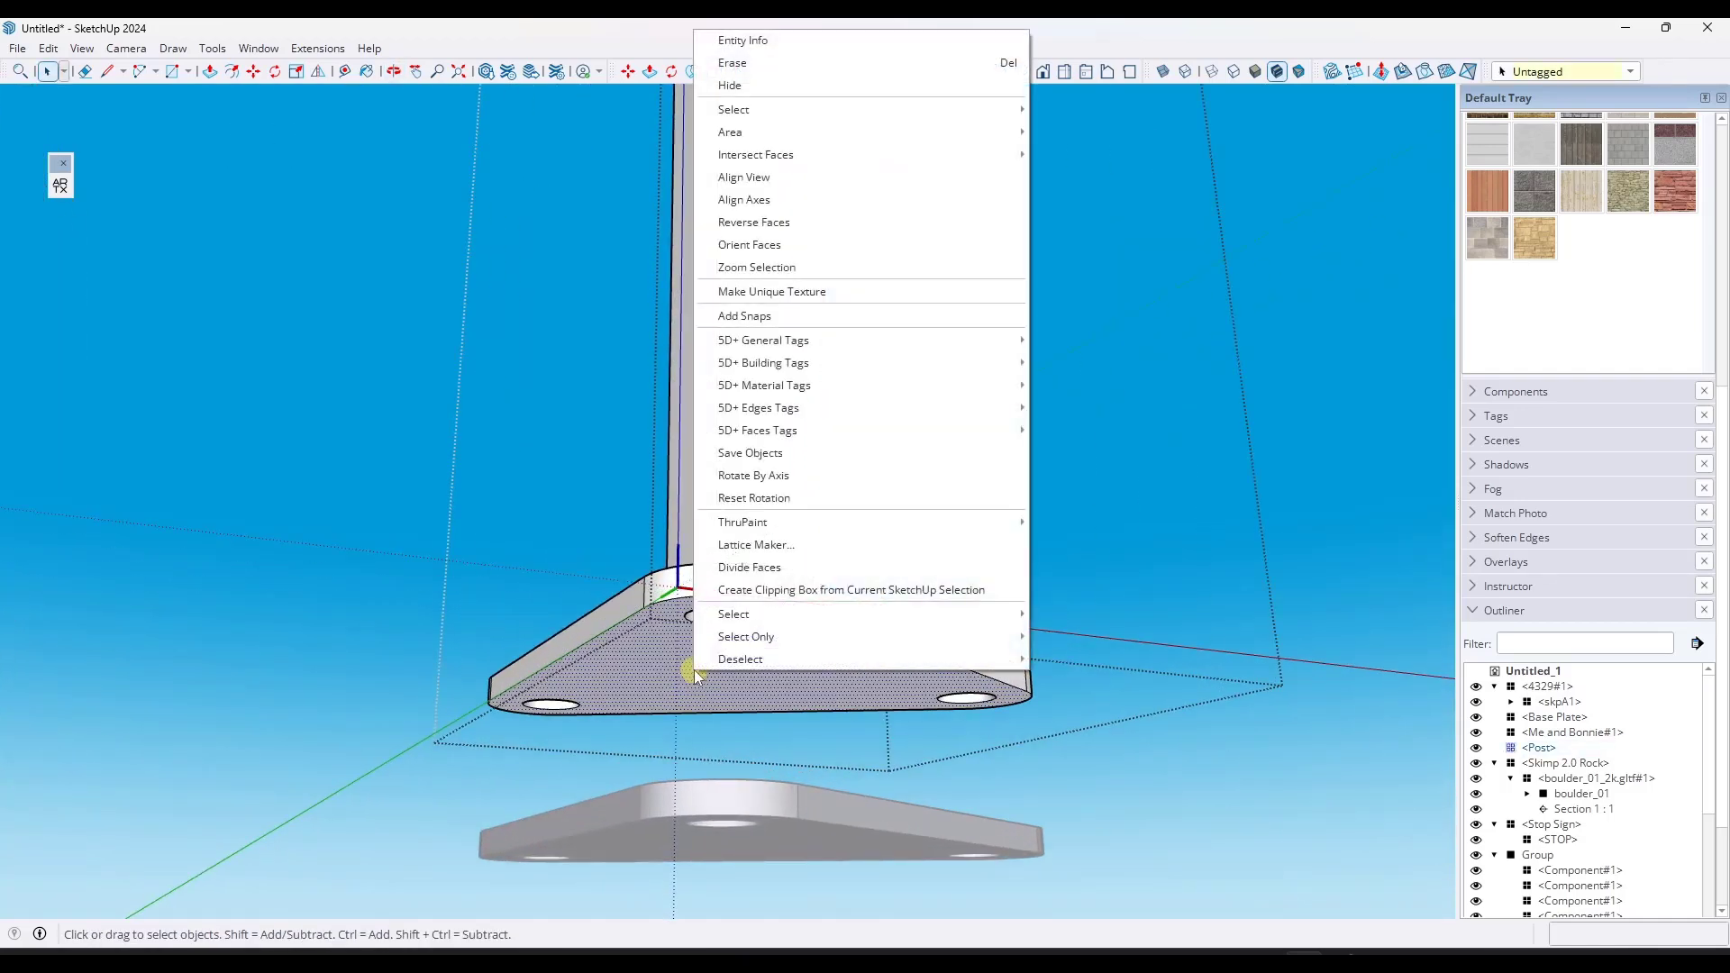
pyautogui.click(767, 316)
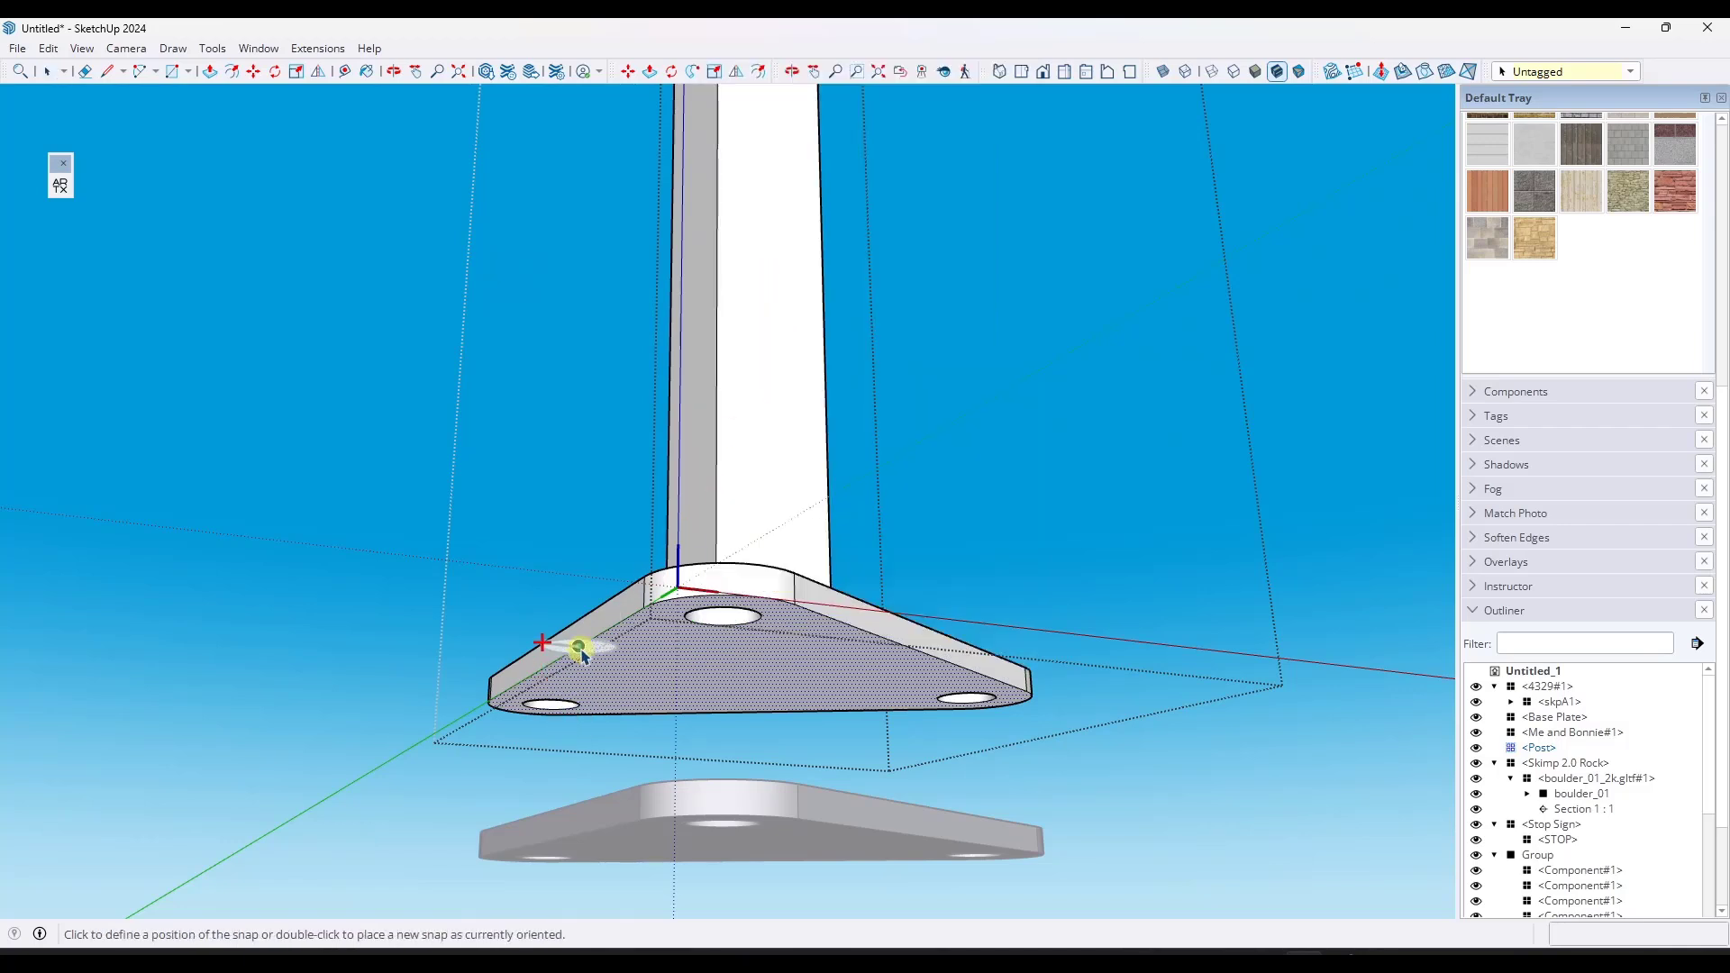
pyautogui.click(688, 674)
pyautogui.moveTo(688, 674); pyautogui.dragTo(840, 740, button='middle')
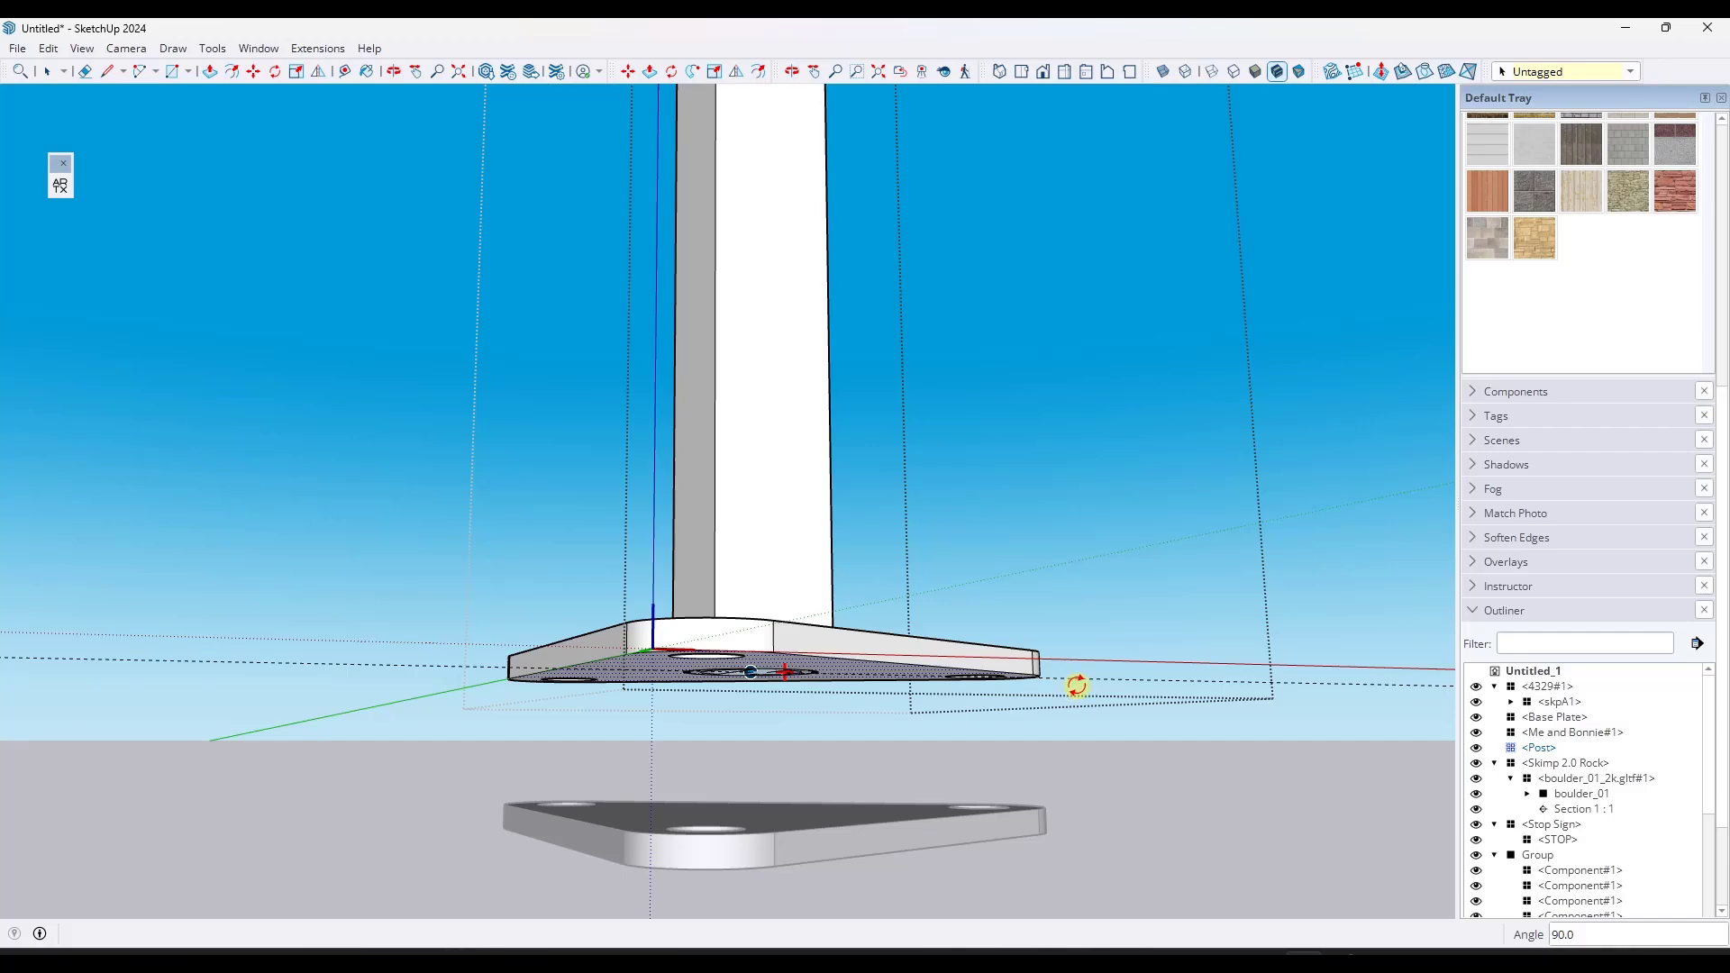
pyautogui.moveTo(1077, 686); pyautogui.dragTo(999, 868, button='middle')
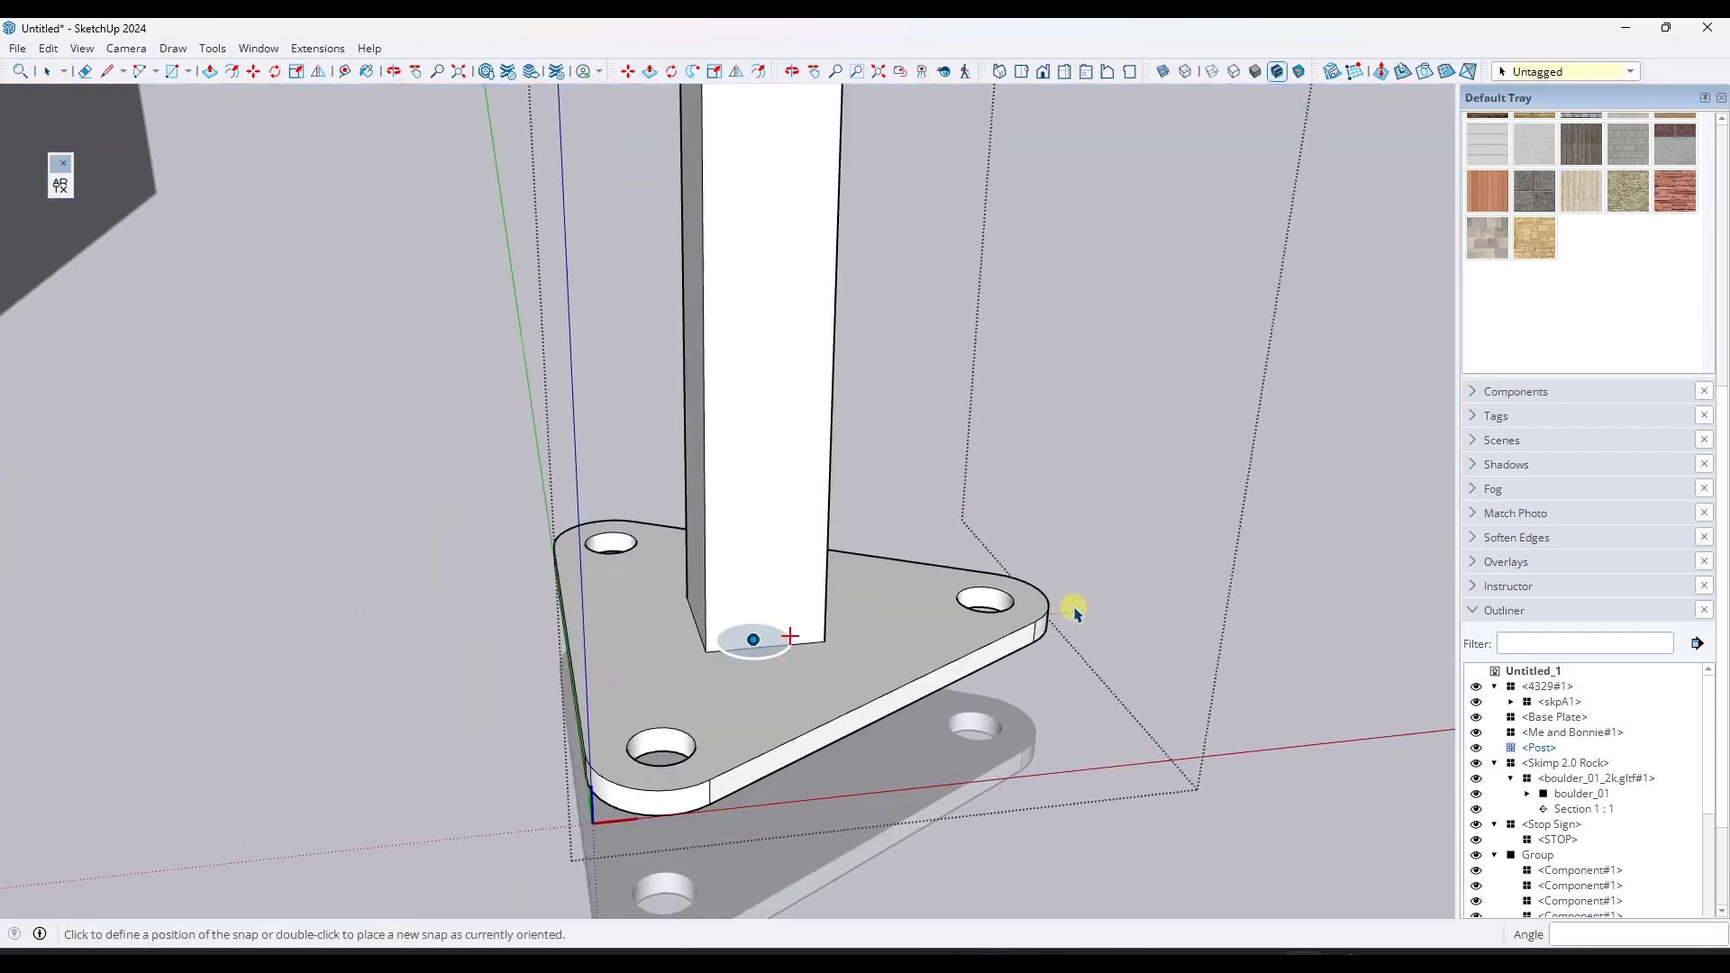
pyautogui.press('space')
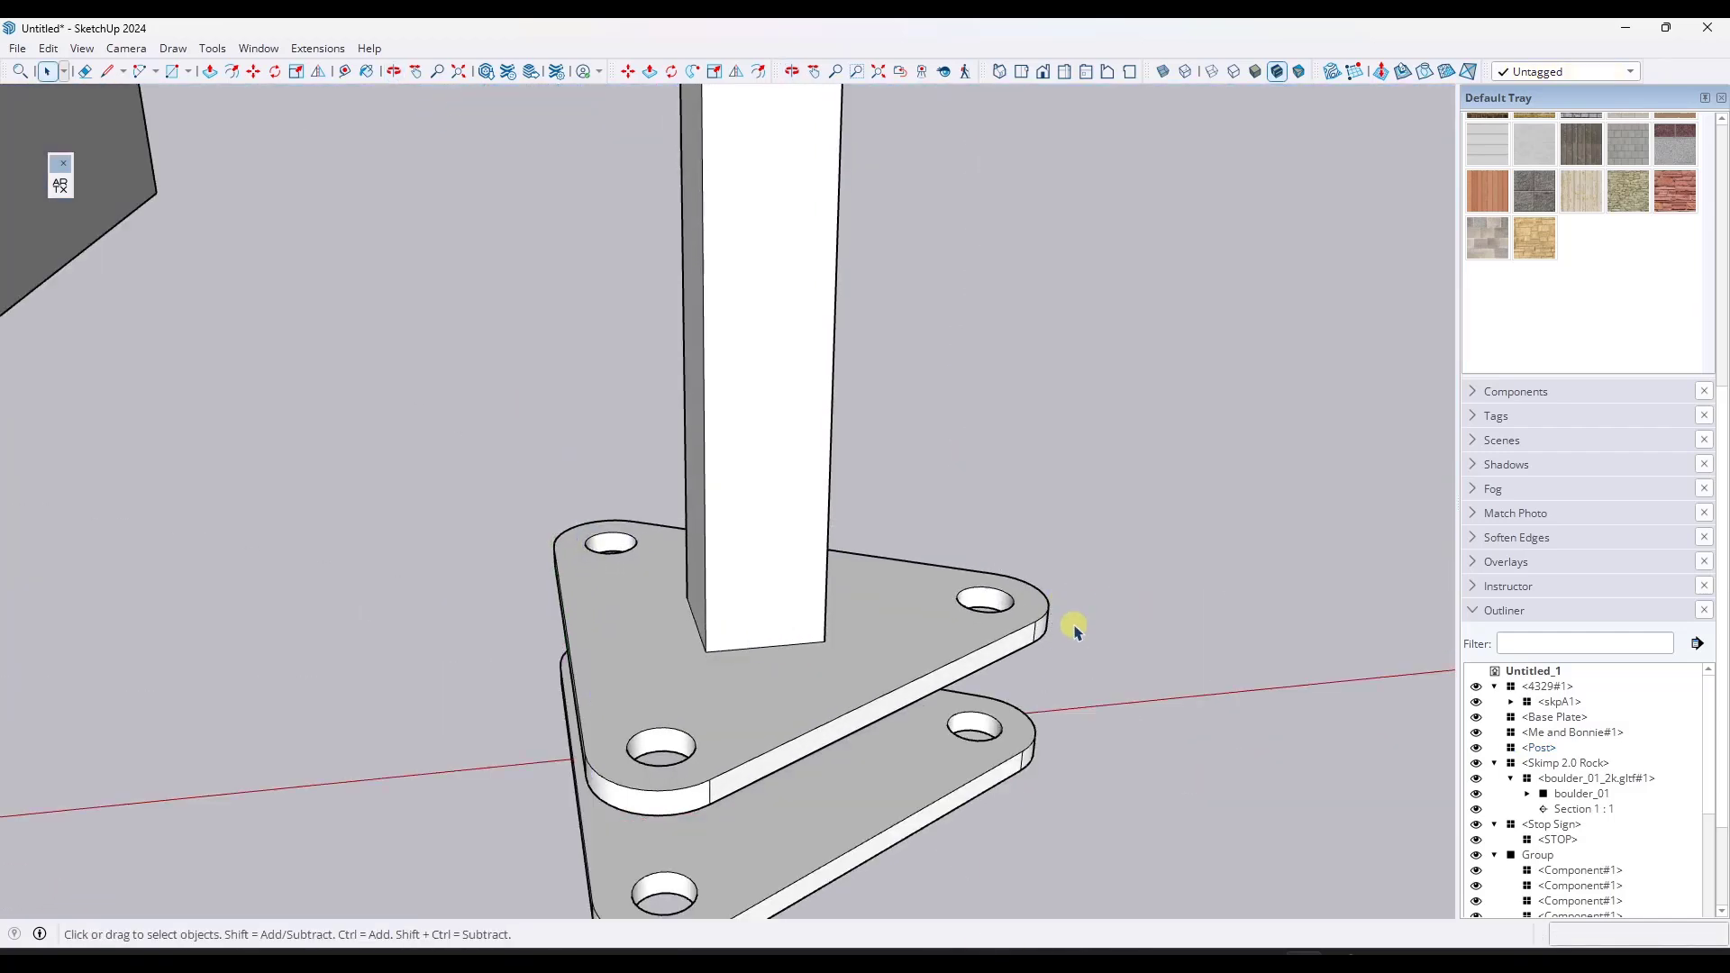
pyautogui.scroll(-8, 892, 685)
# Place a copy of the Base Plate to the right of the original
pyautogui.click(853, 739)
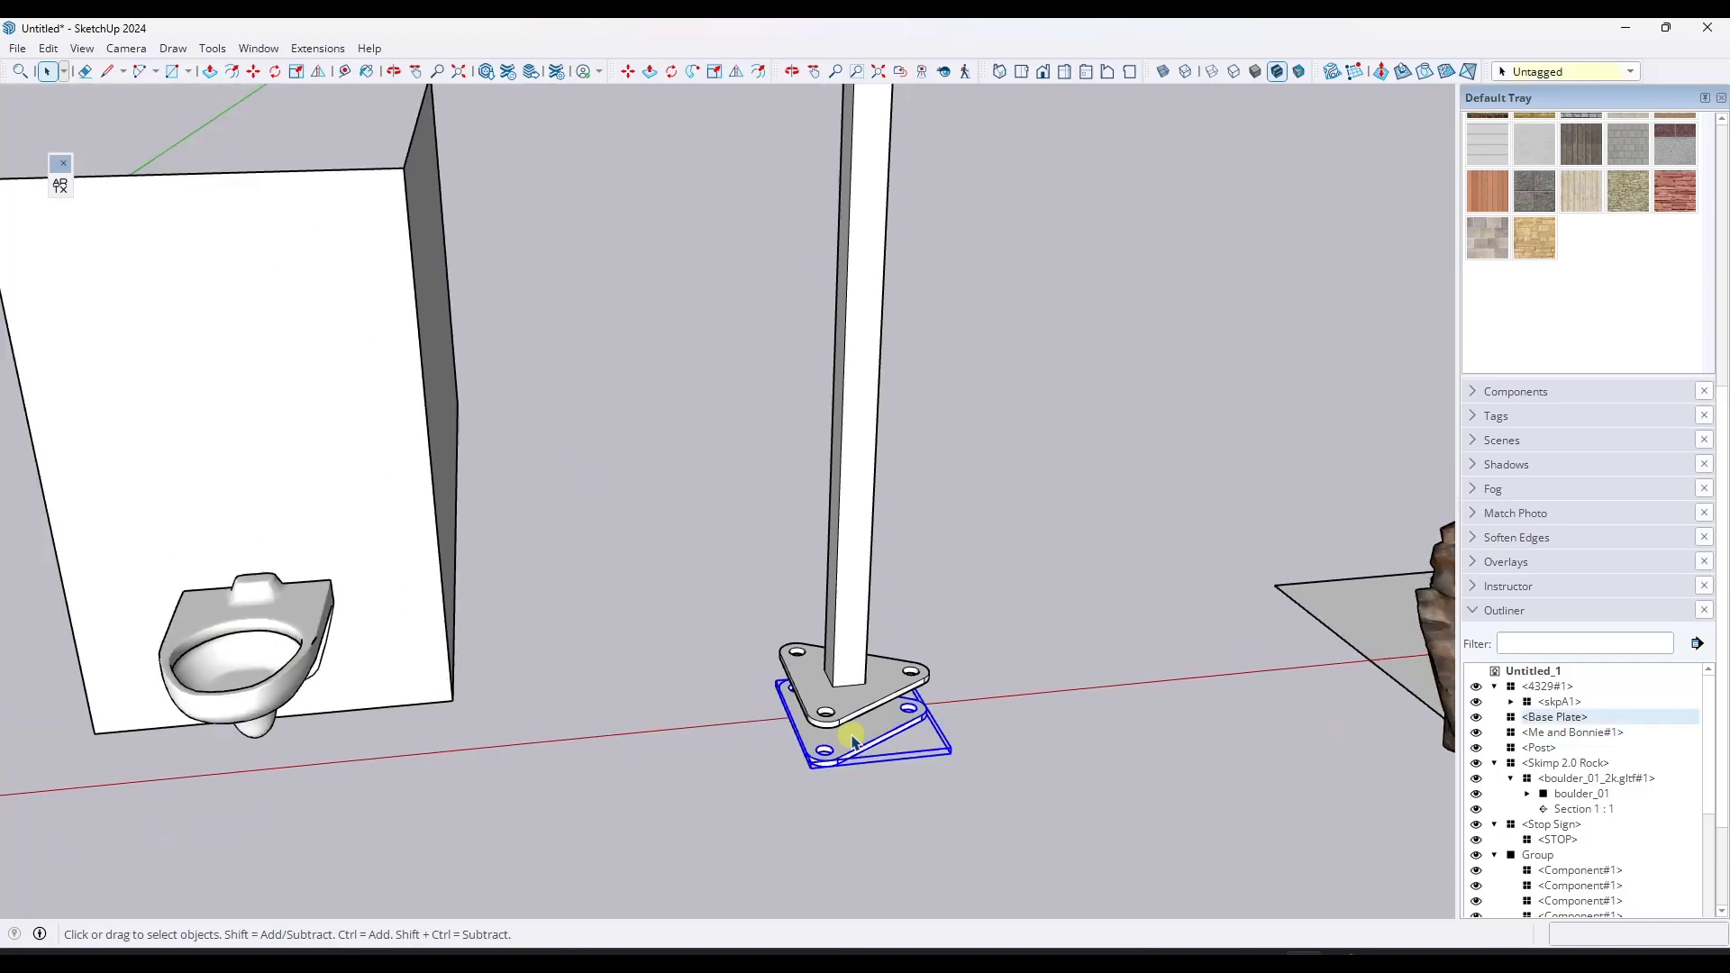
pyautogui.press('m')
pyautogui.press('ctrl')
pyautogui.click(864, 741)
pyautogui.click(997, 595)
pyautogui.press('q')
pyautogui.click(993, 588)
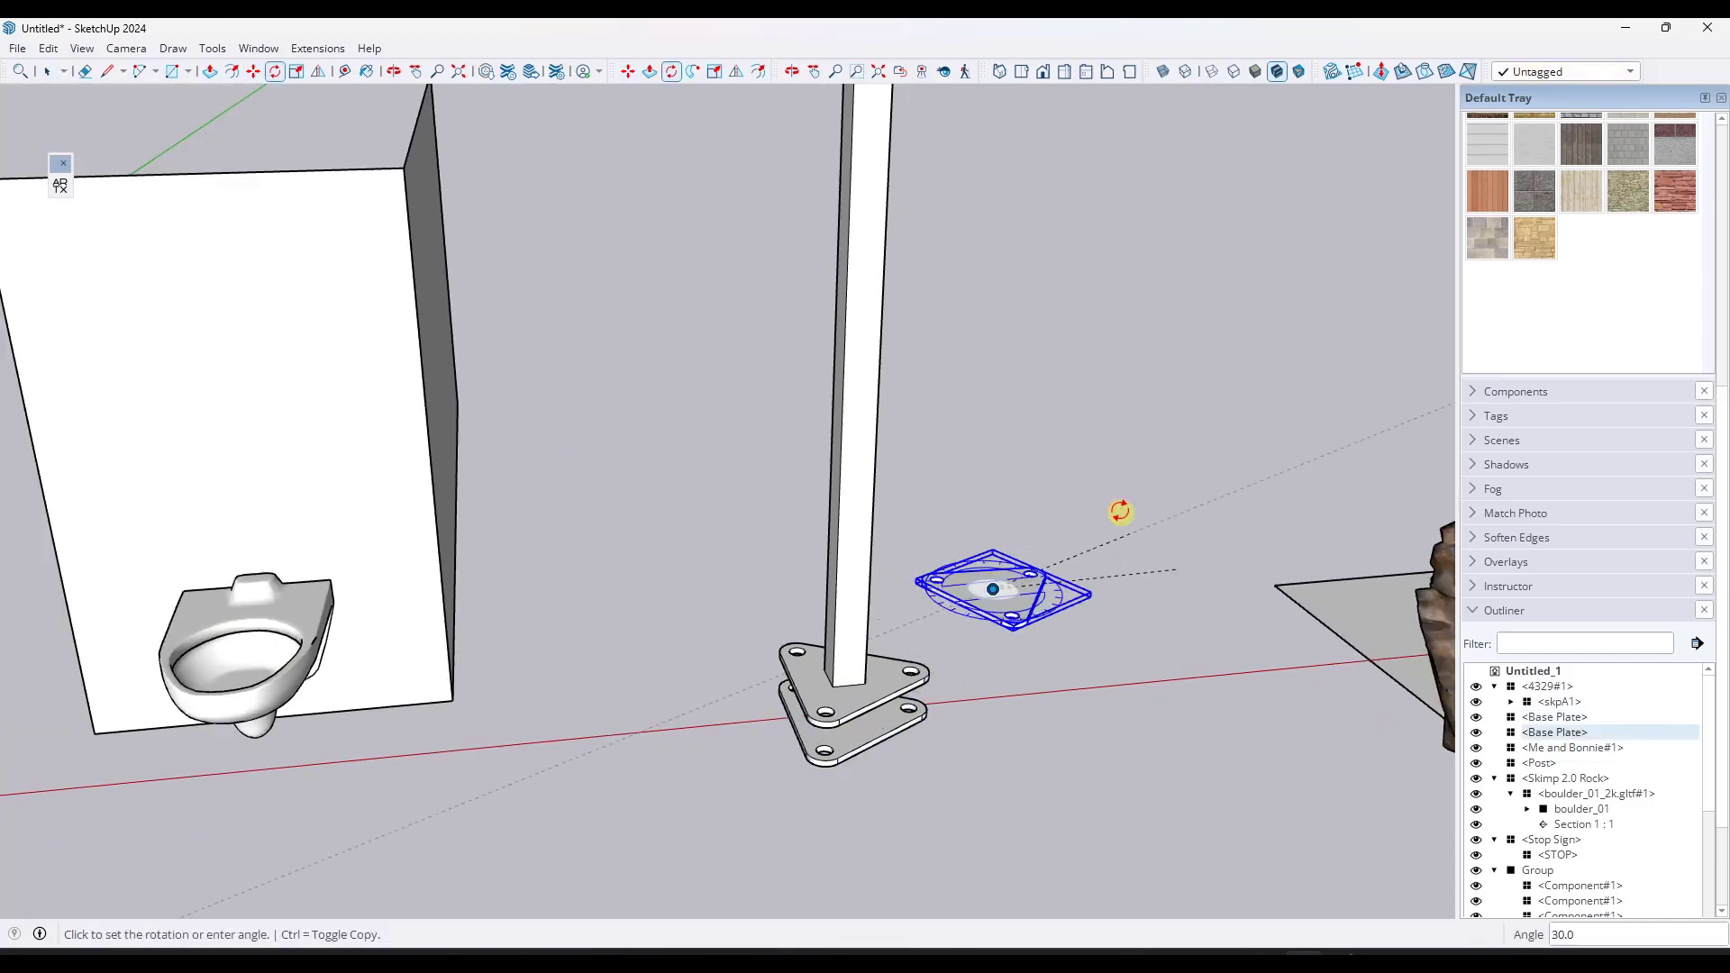
# Start moving the Post onto the plate, then cancel the move
pyautogui.click(857, 637)
pyautogui.press('m')
pyautogui.scroll(3, 848, 678)
pyautogui.click(845, 674)
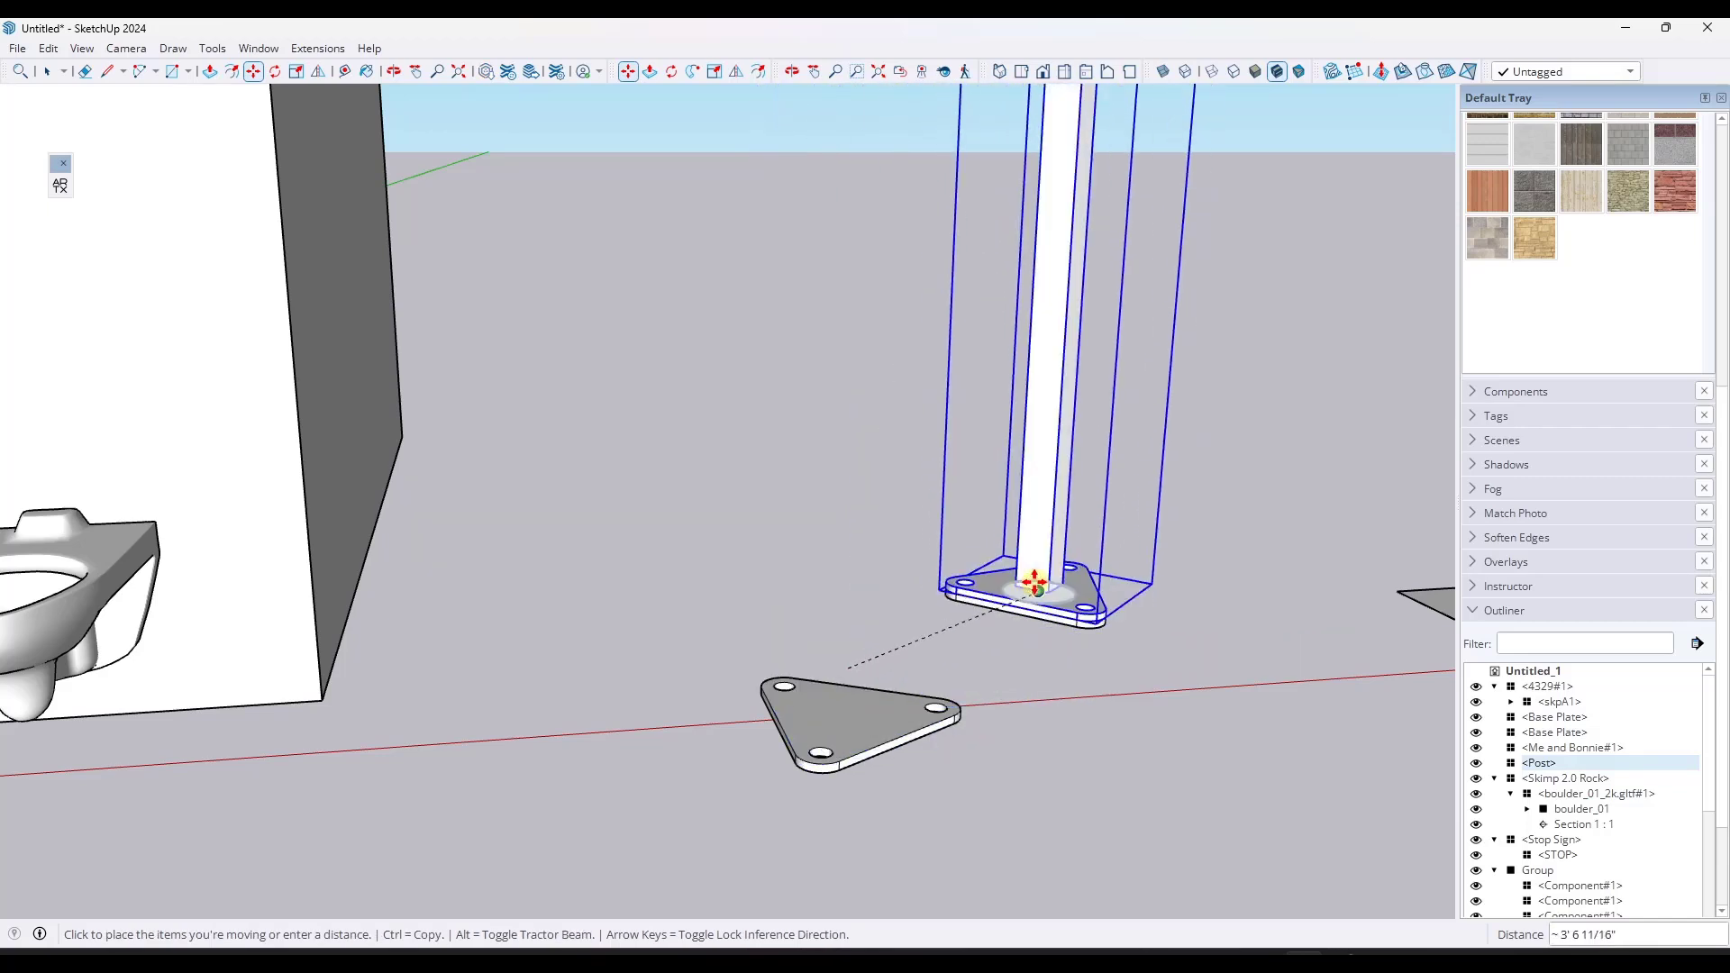
pyautogui.press('space')
# Open the Post to inspect its underside snap, then select the loose right base plate
pyautogui.doubleClick(854, 681)
pyautogui.moveTo(854, 681); pyautogui.dragTo(868, 588, button='middle')
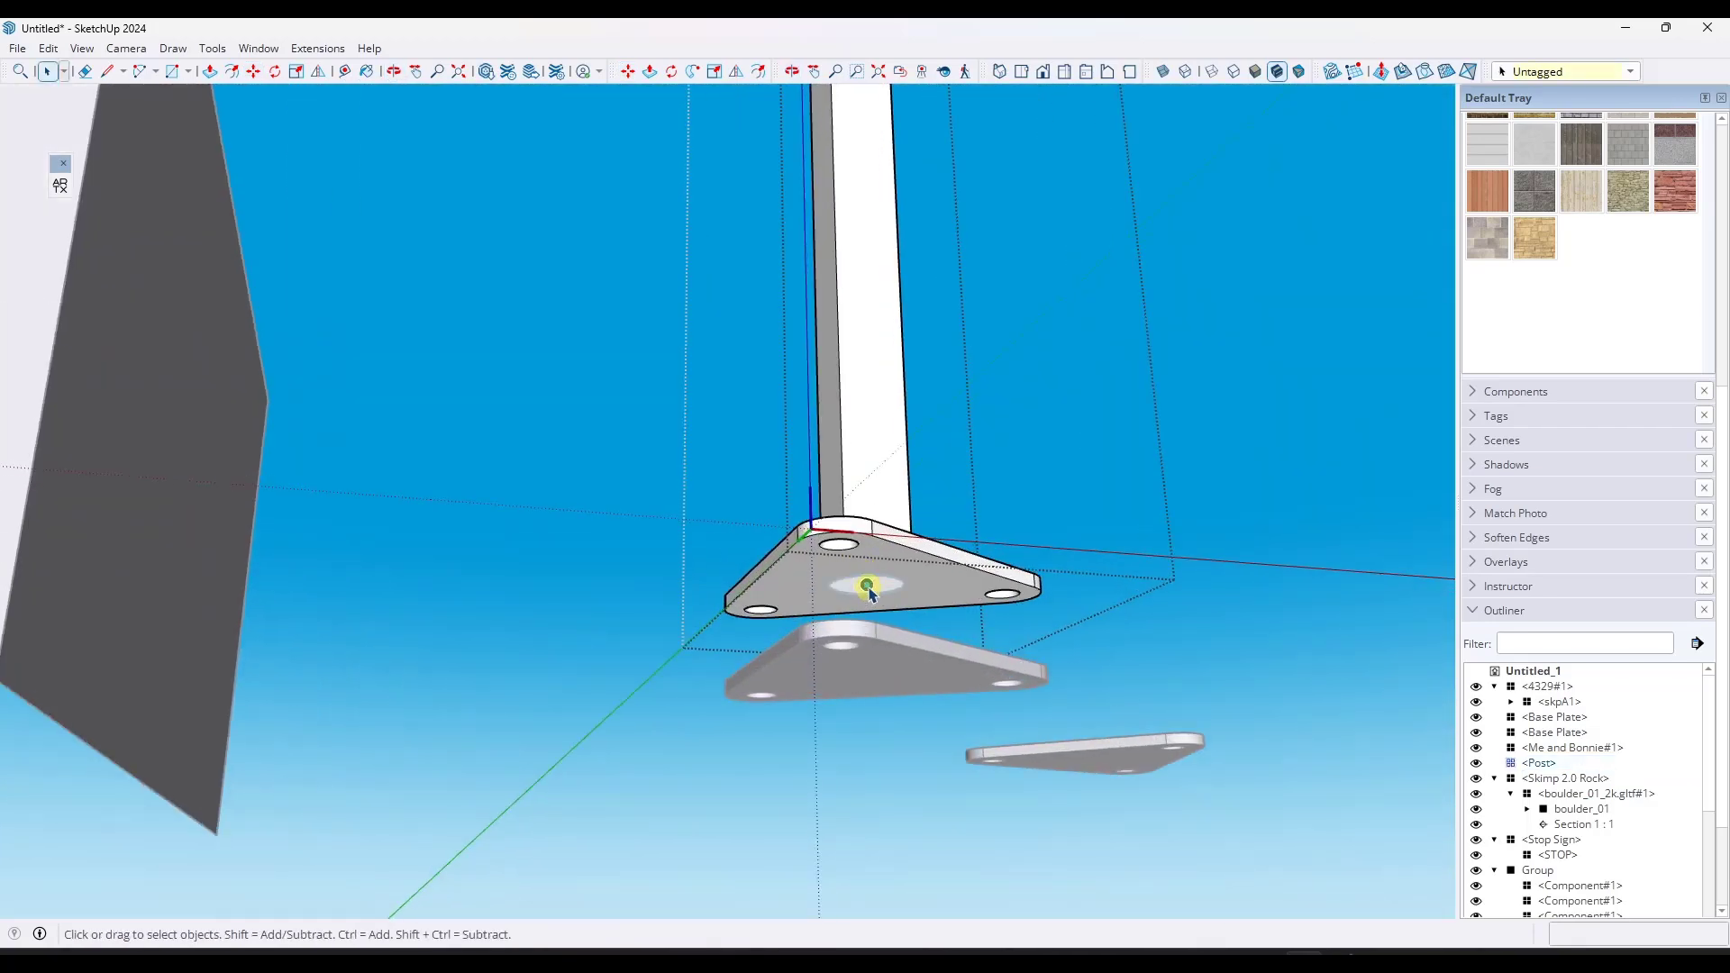
pyautogui.scroll(3, 869, 591)
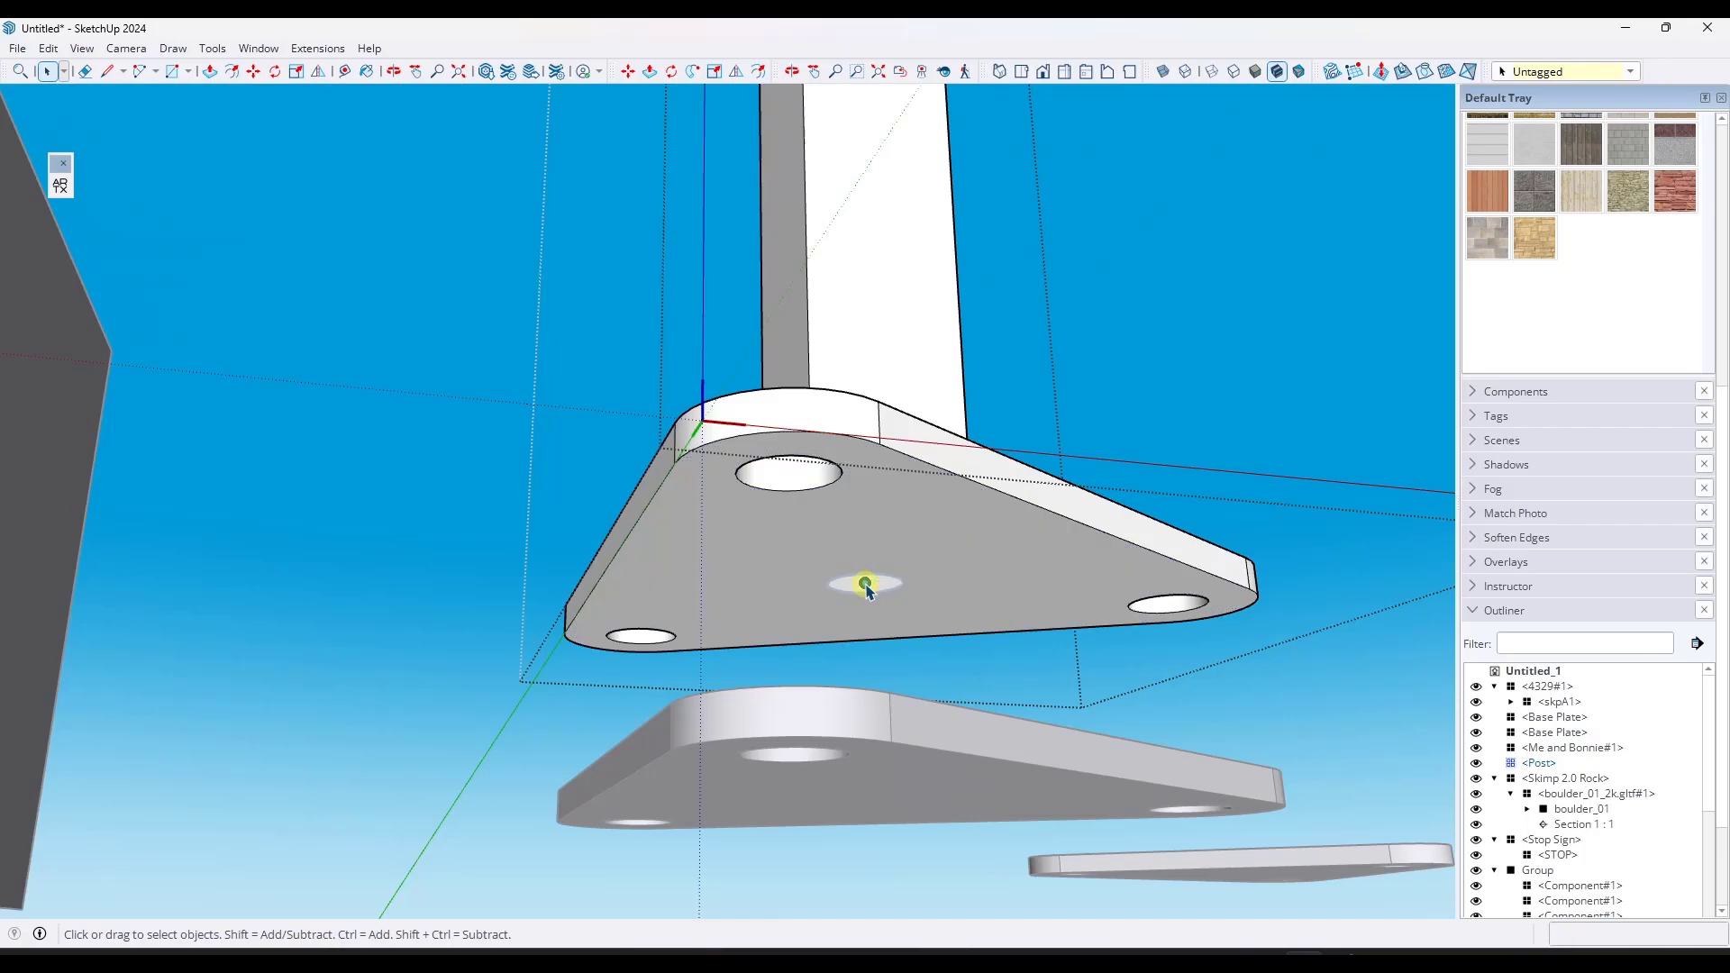
pyautogui.moveTo(865, 586); pyautogui.dragTo(850, 631, button='middle')
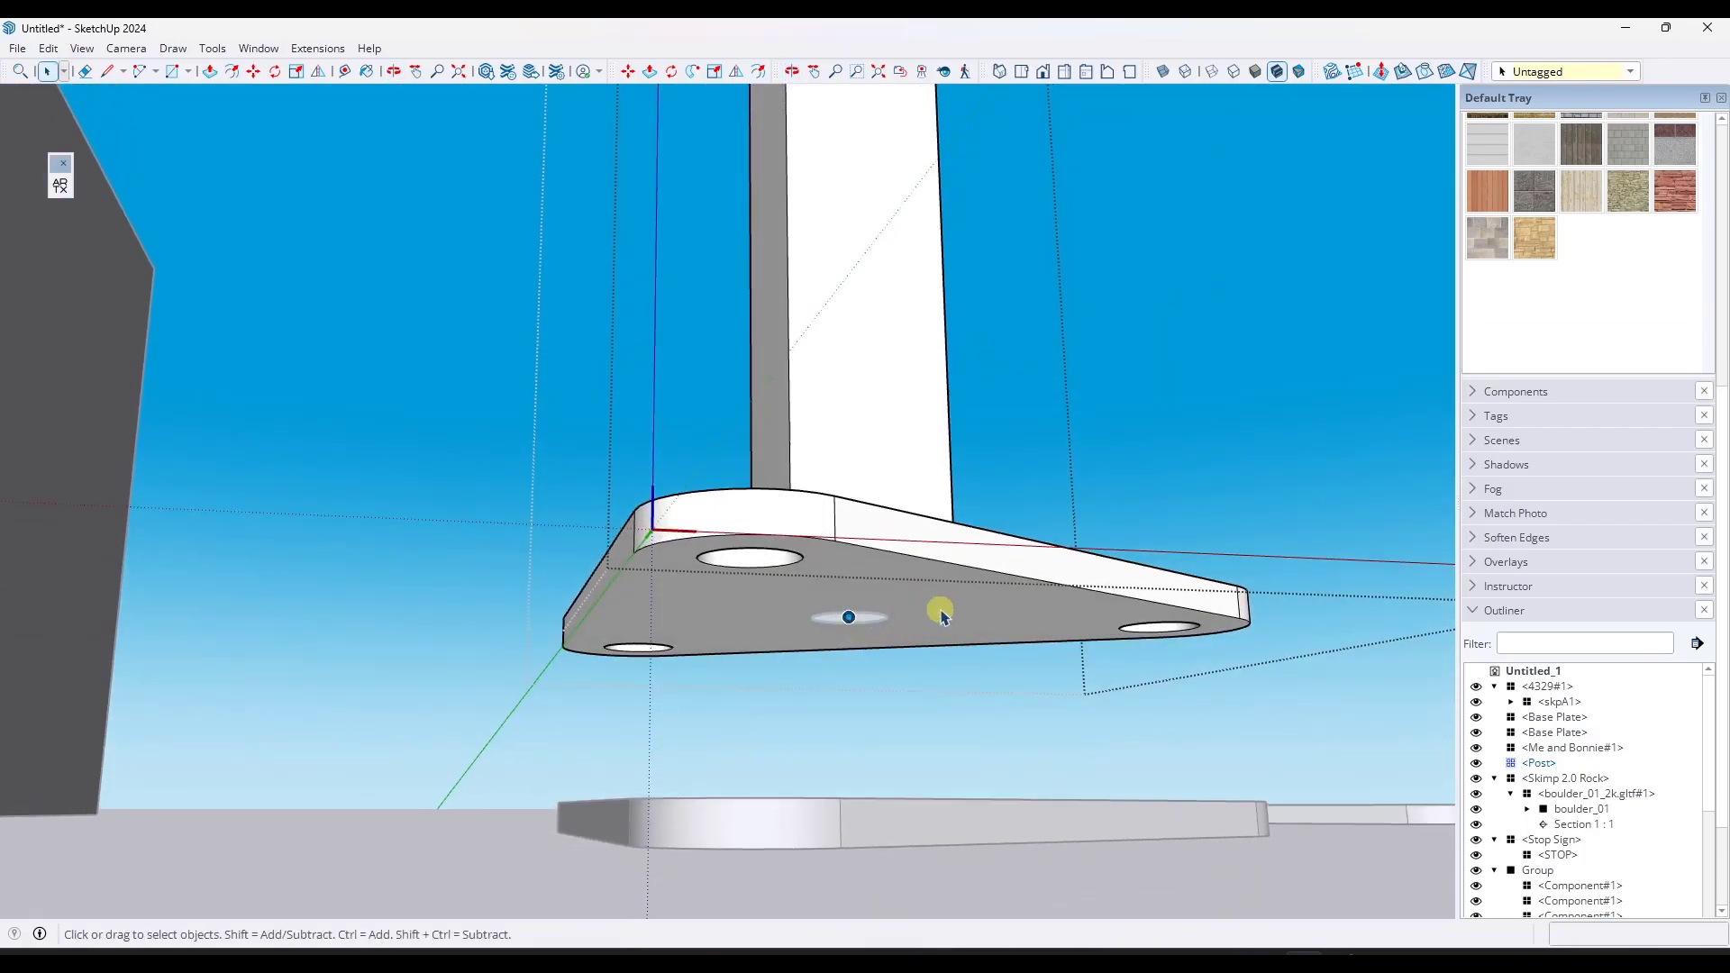
pyautogui.moveTo(1147, 664); pyautogui.dragTo(861, 622, button='middle')
pyautogui.scroll(-3, 861, 622)
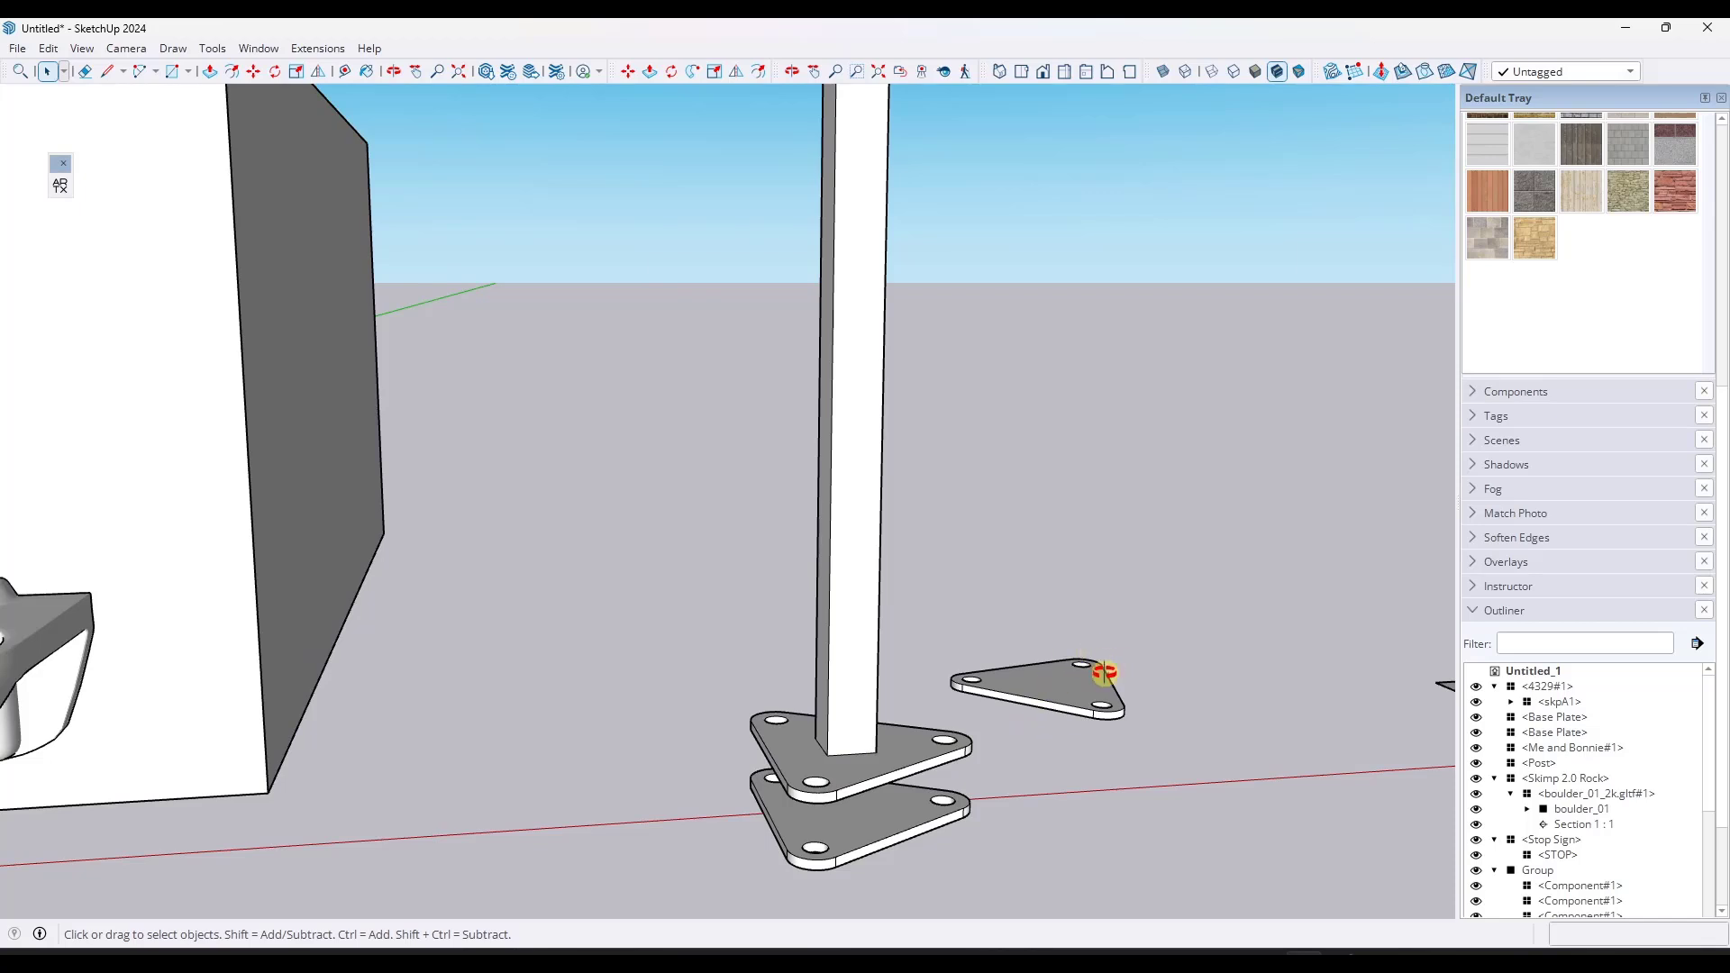
pyautogui.moveTo(1105, 673); pyautogui.dragTo(1051, 695, button='middle')
pyautogui.click(1051, 674)
pyautogui.scroll(5, 1051, 674)
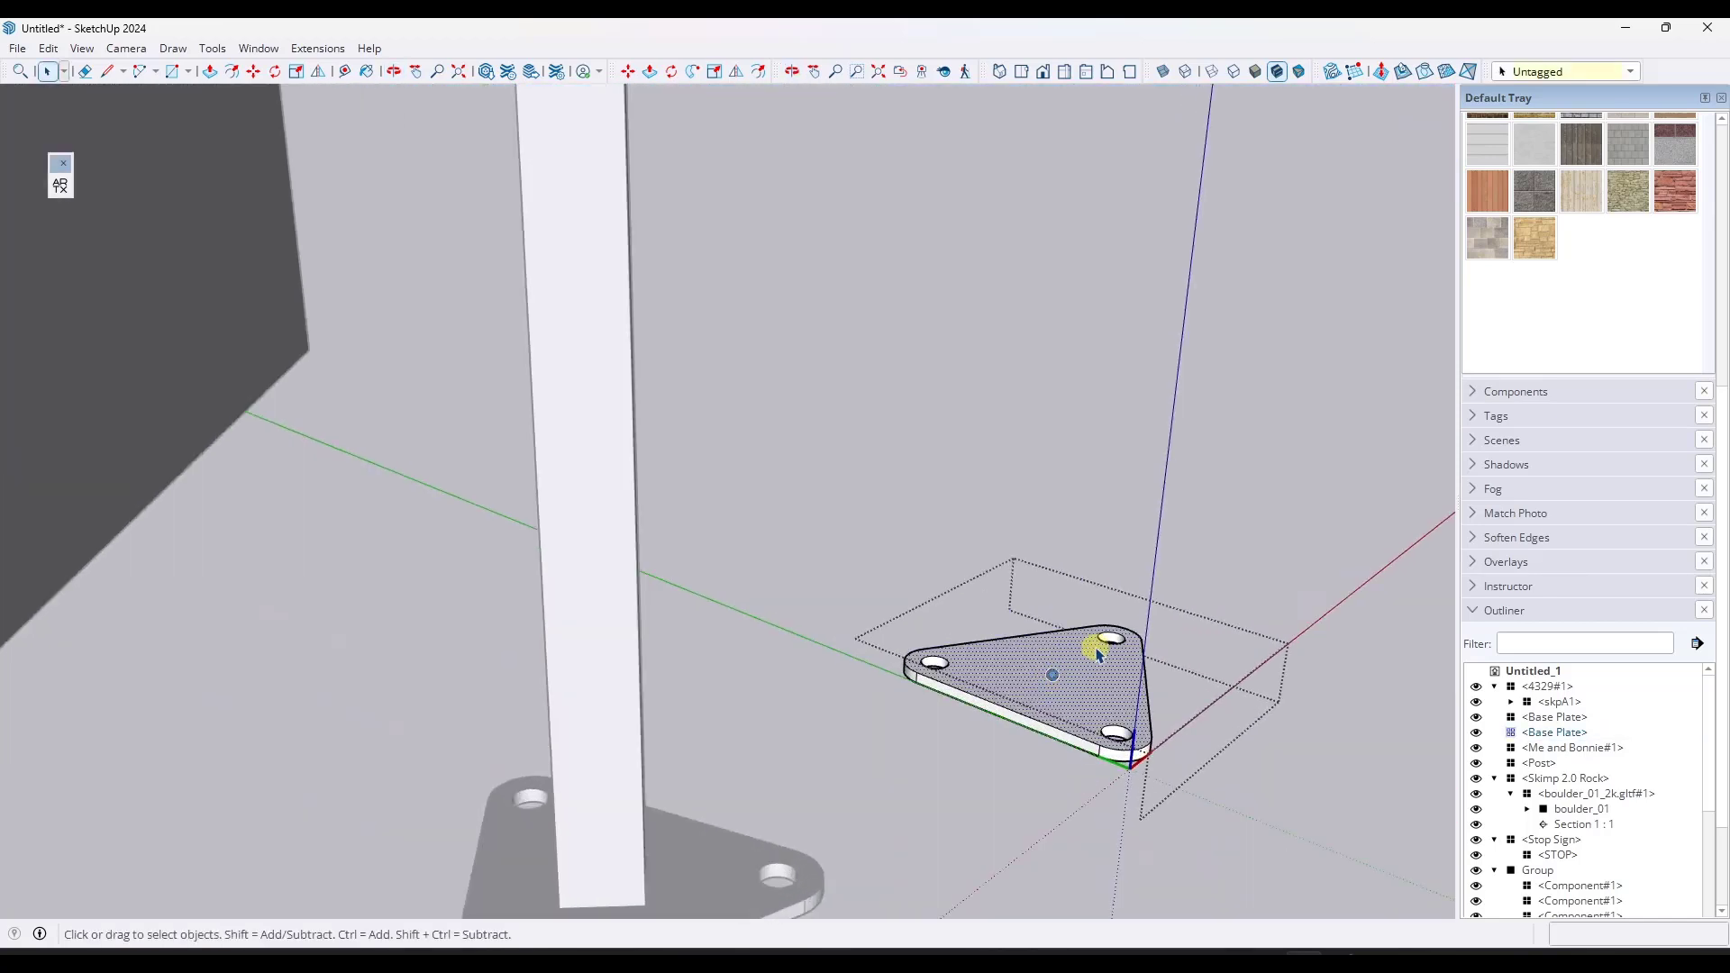
# Close the base plate editing and begin moving the Post, then cancel the move
pyautogui.scroll(-1, 1149, 650)
pyautogui.click(1203, 824)
pyautogui.scroll(-4, 1237, 710)
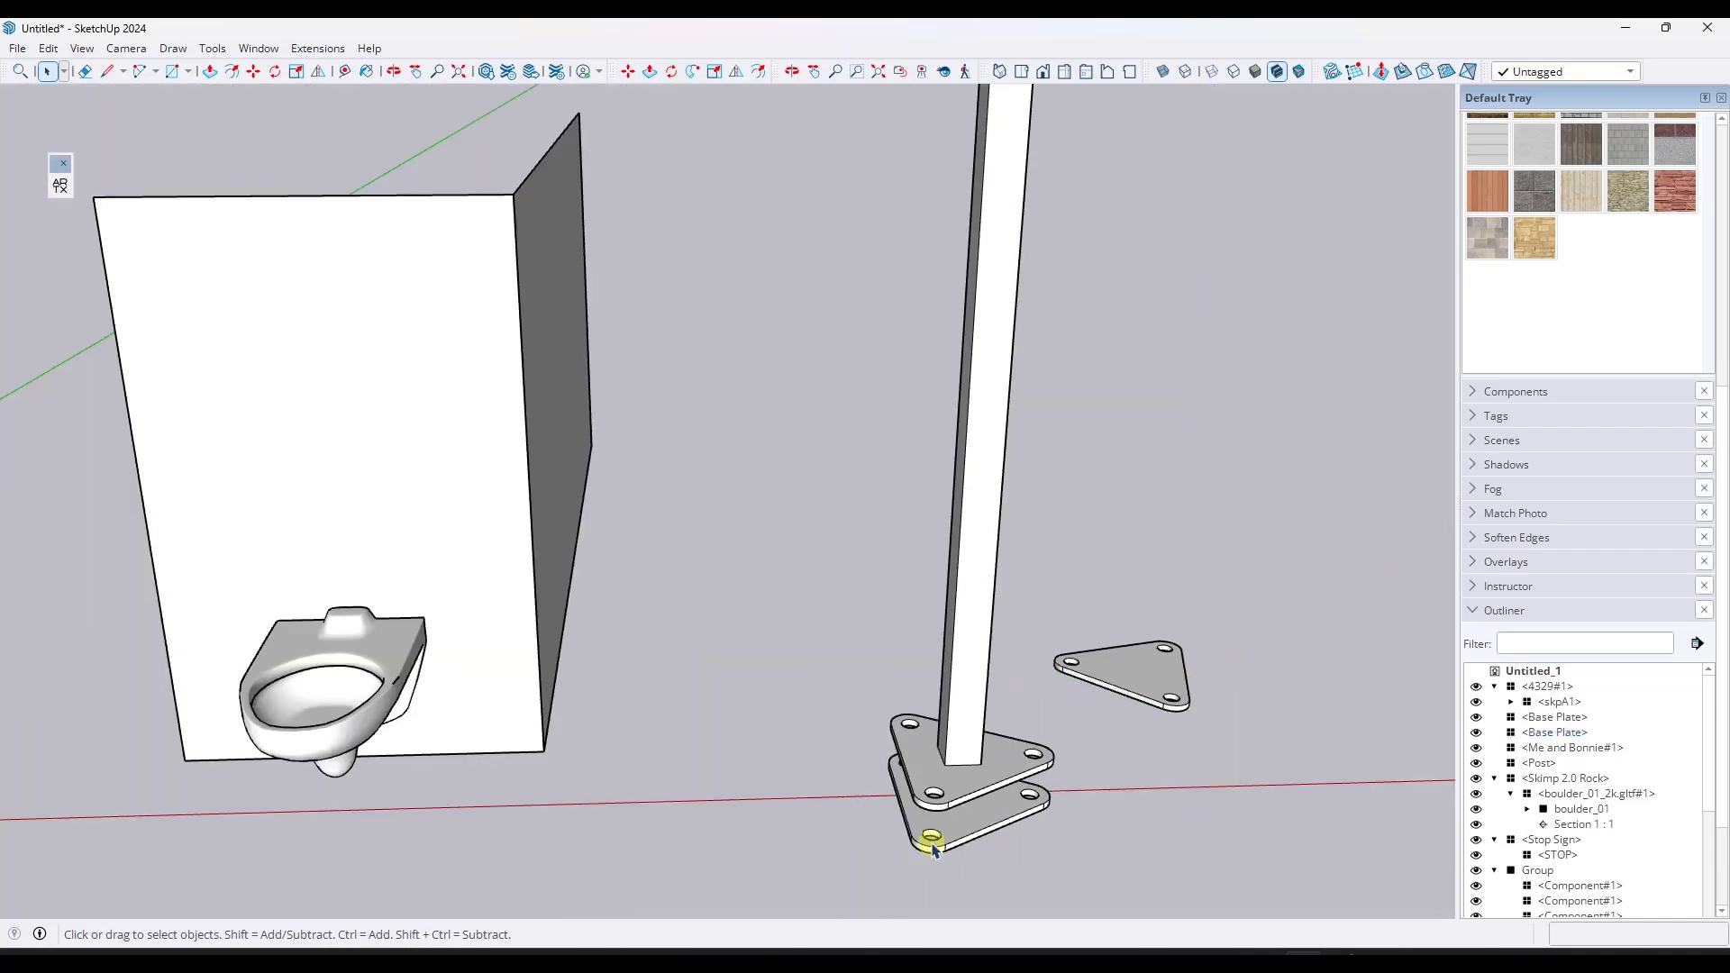
pyautogui.click(974, 772)
pyautogui.press('m')
pyautogui.scroll(2, 938, 734)
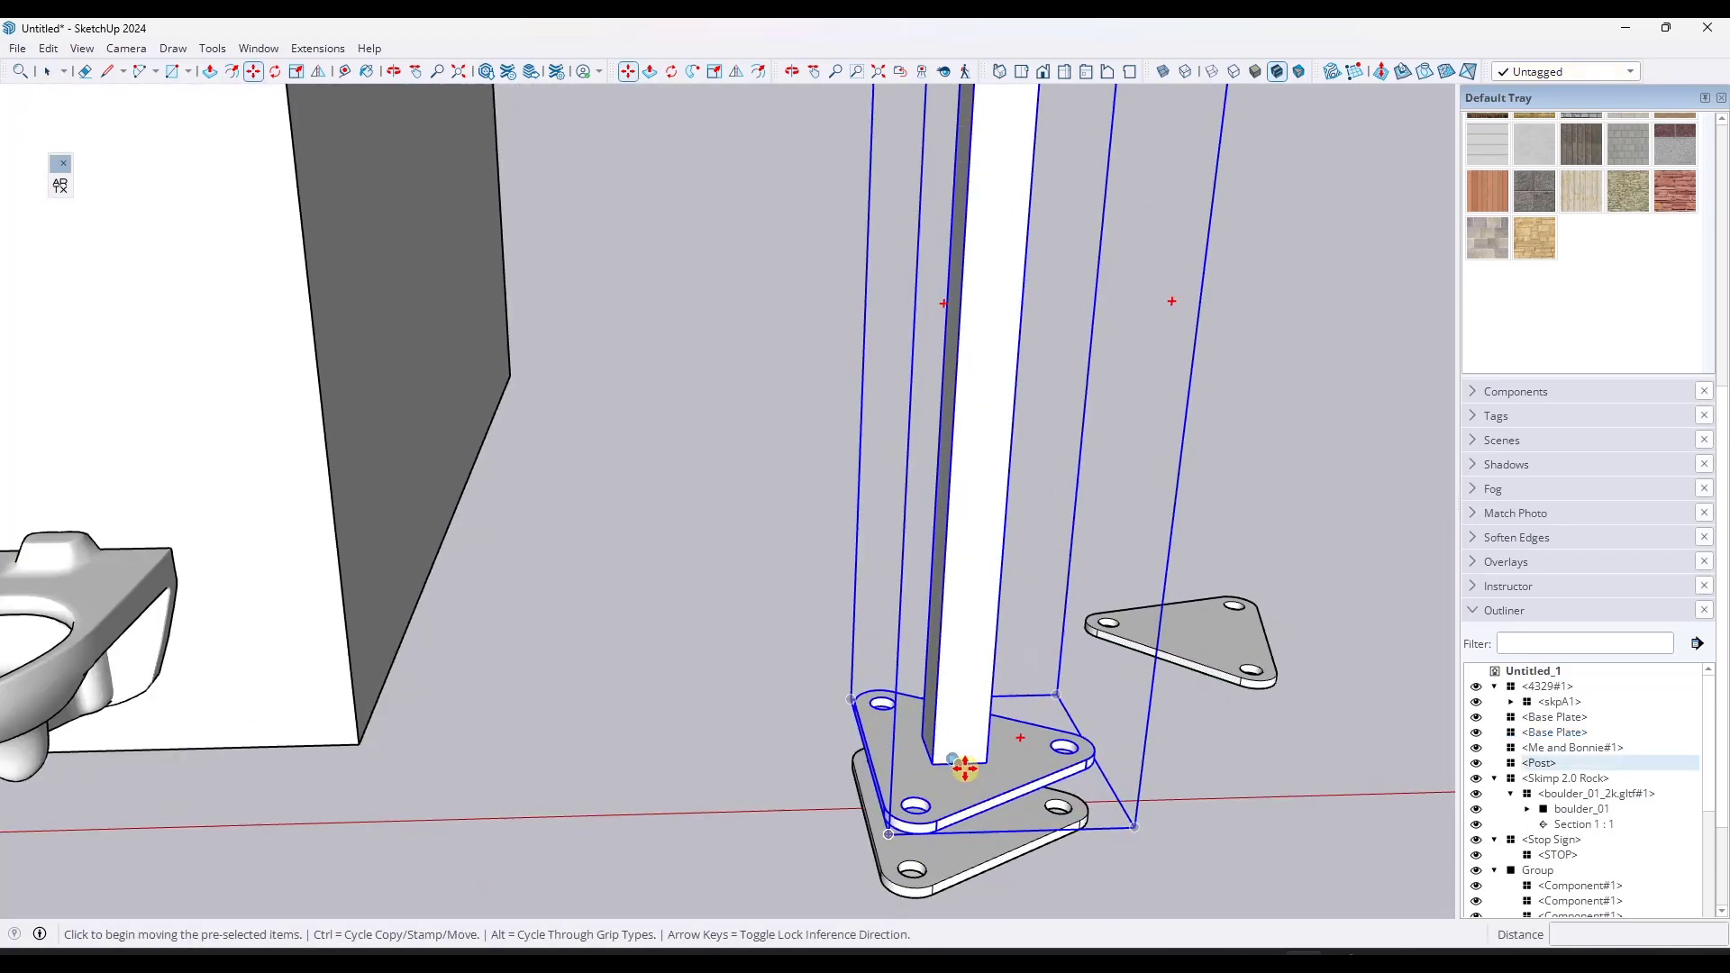
pyautogui.click(953, 762)
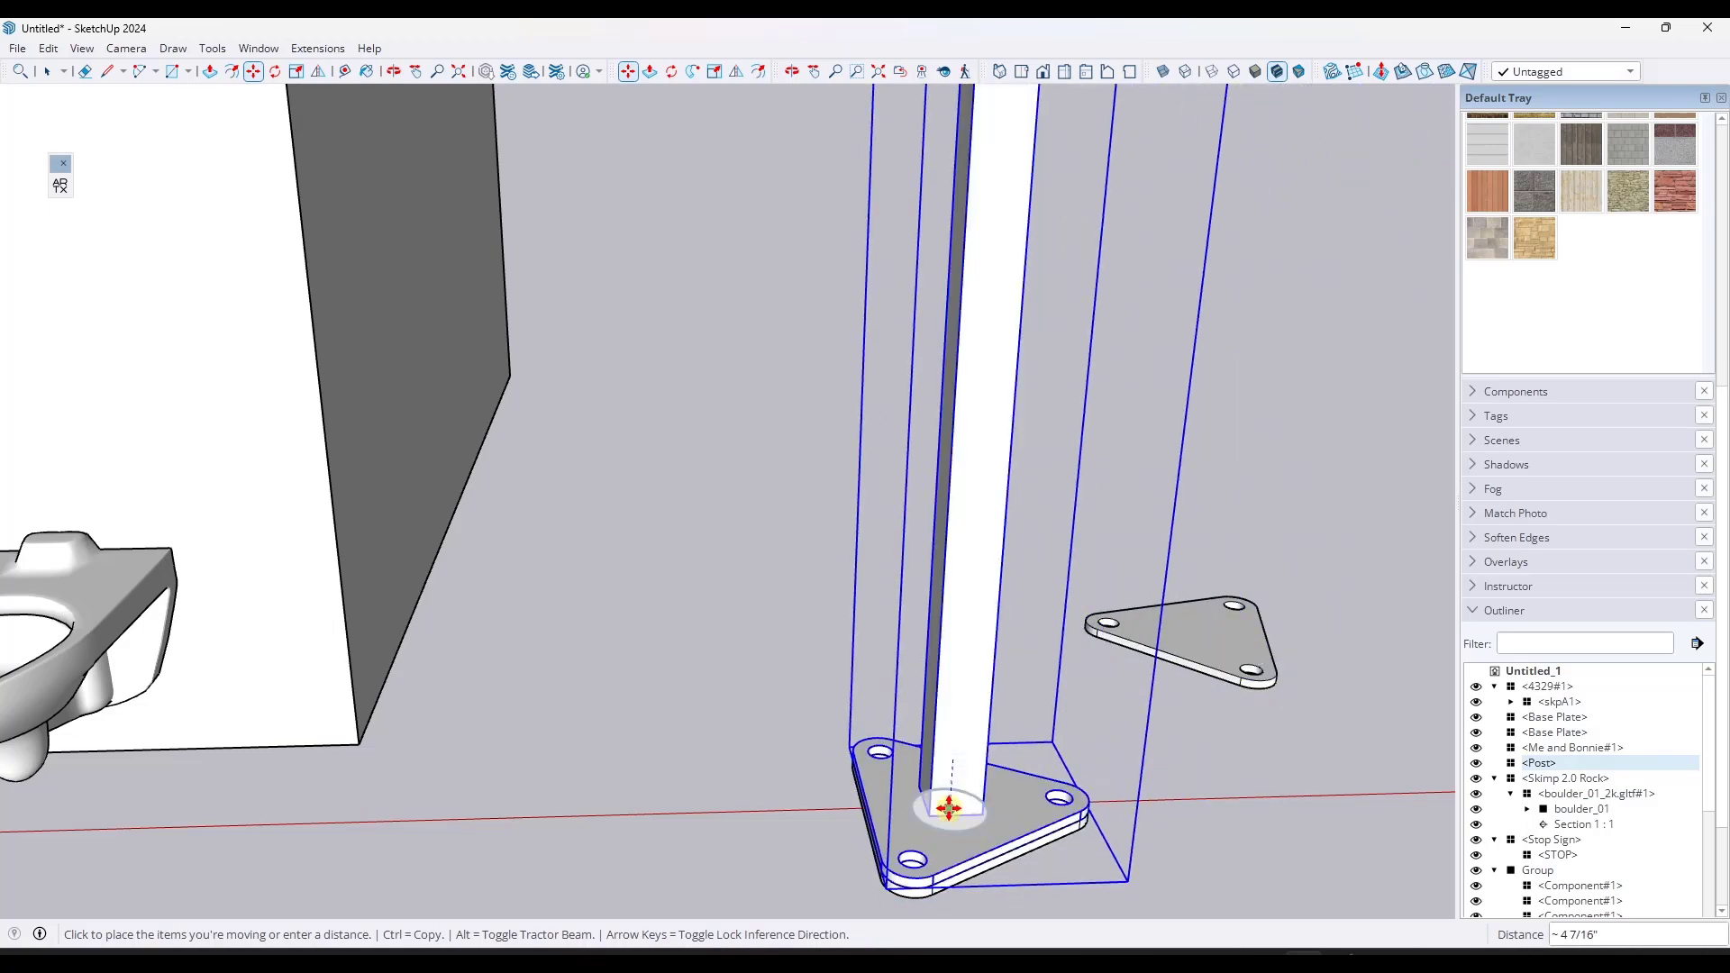
pyautogui.press('space')
# Rotate-copy the loose base plate around a centre near the post, making three copies with *3
pyautogui.click(1184, 638)
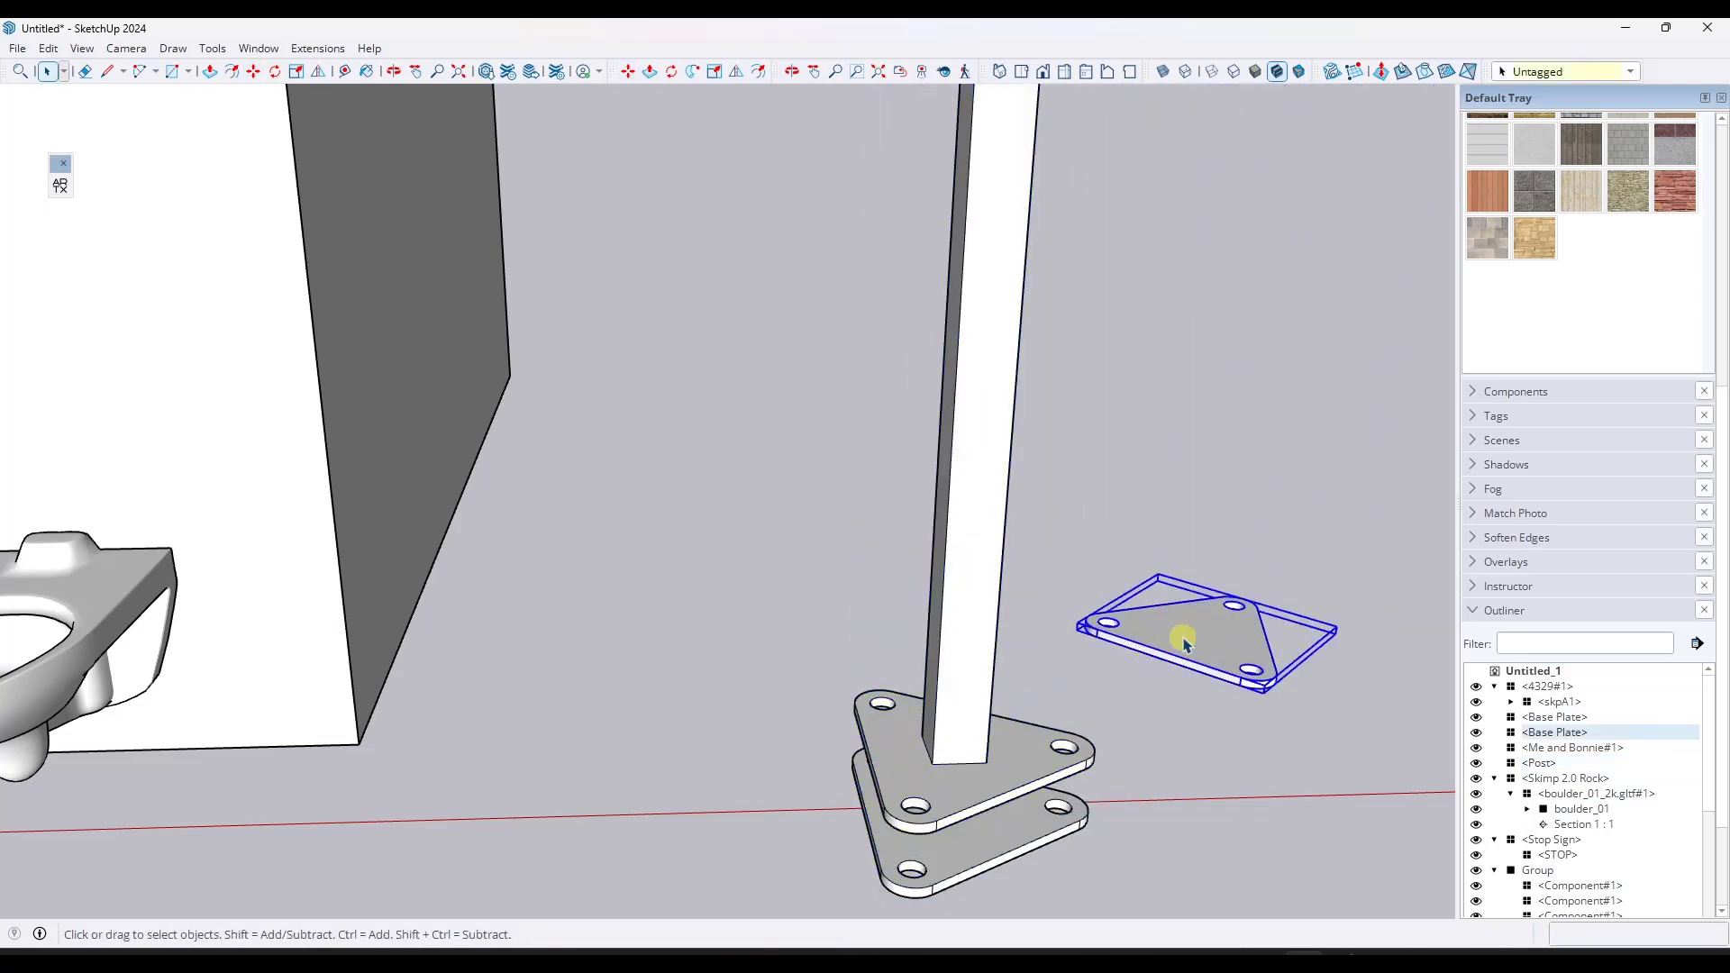
pyautogui.moveTo(1181, 638); pyautogui.dragTo(1159, 727, button='middle')
pyautogui.press('q')
pyautogui.click(883, 613)
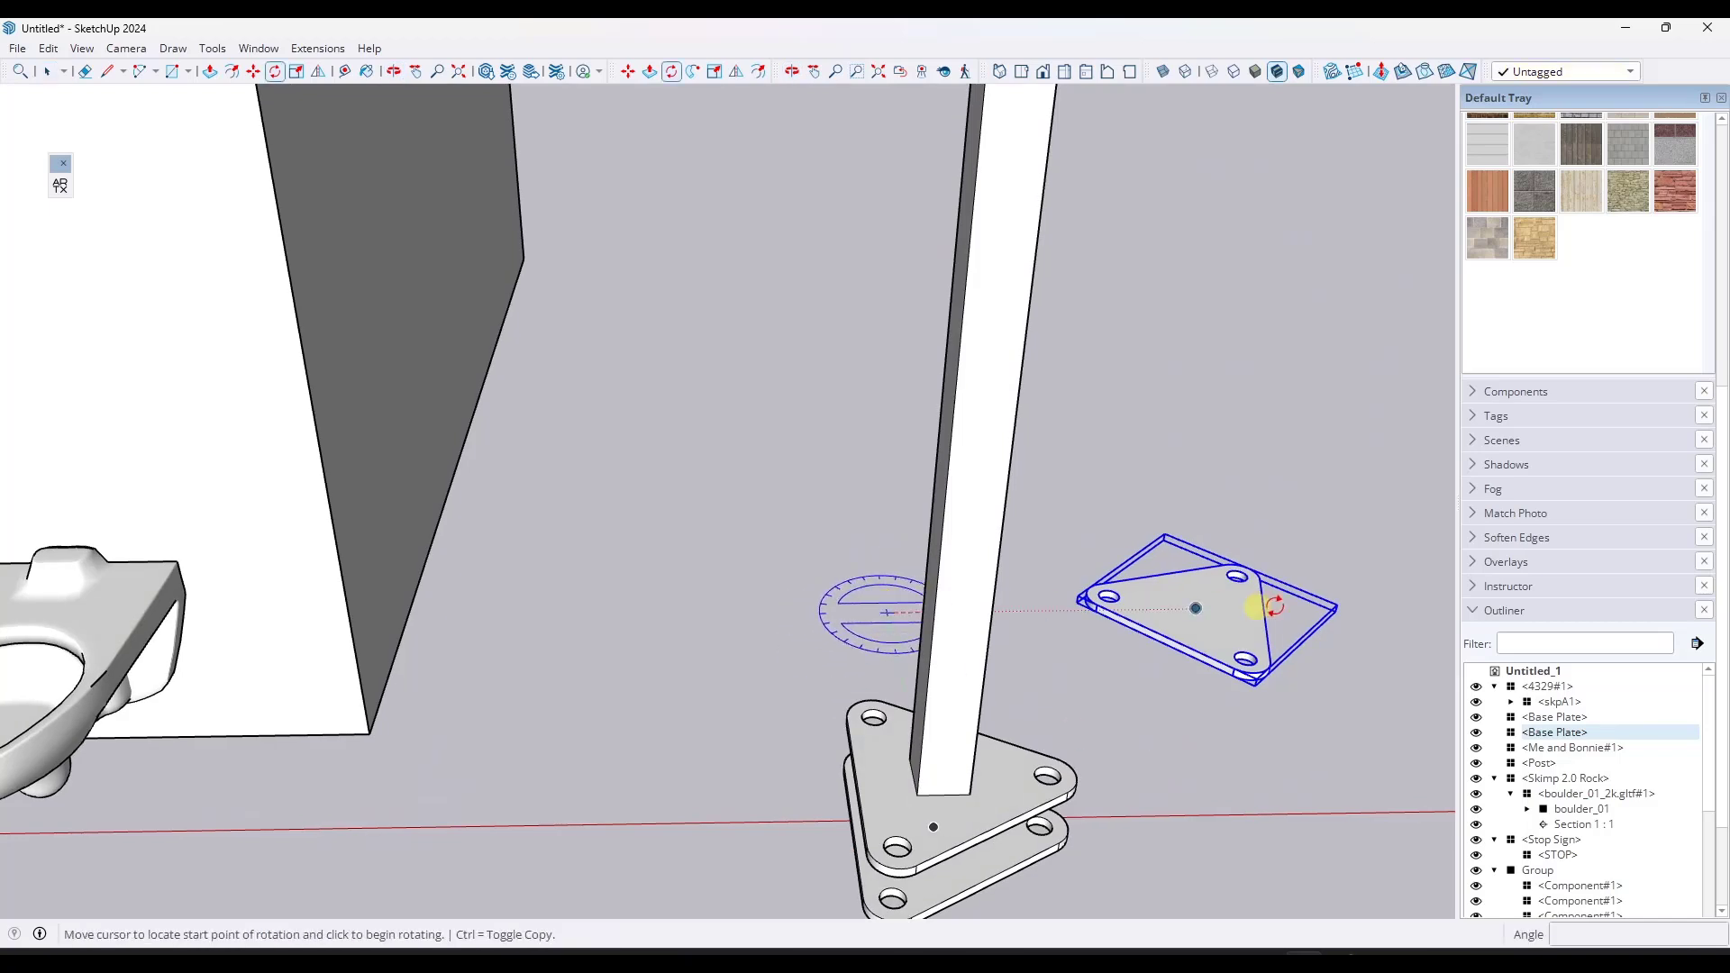
pyautogui.press('ctrl')
pyautogui.click(1337, 606)
pyautogui.click(1127, 358)
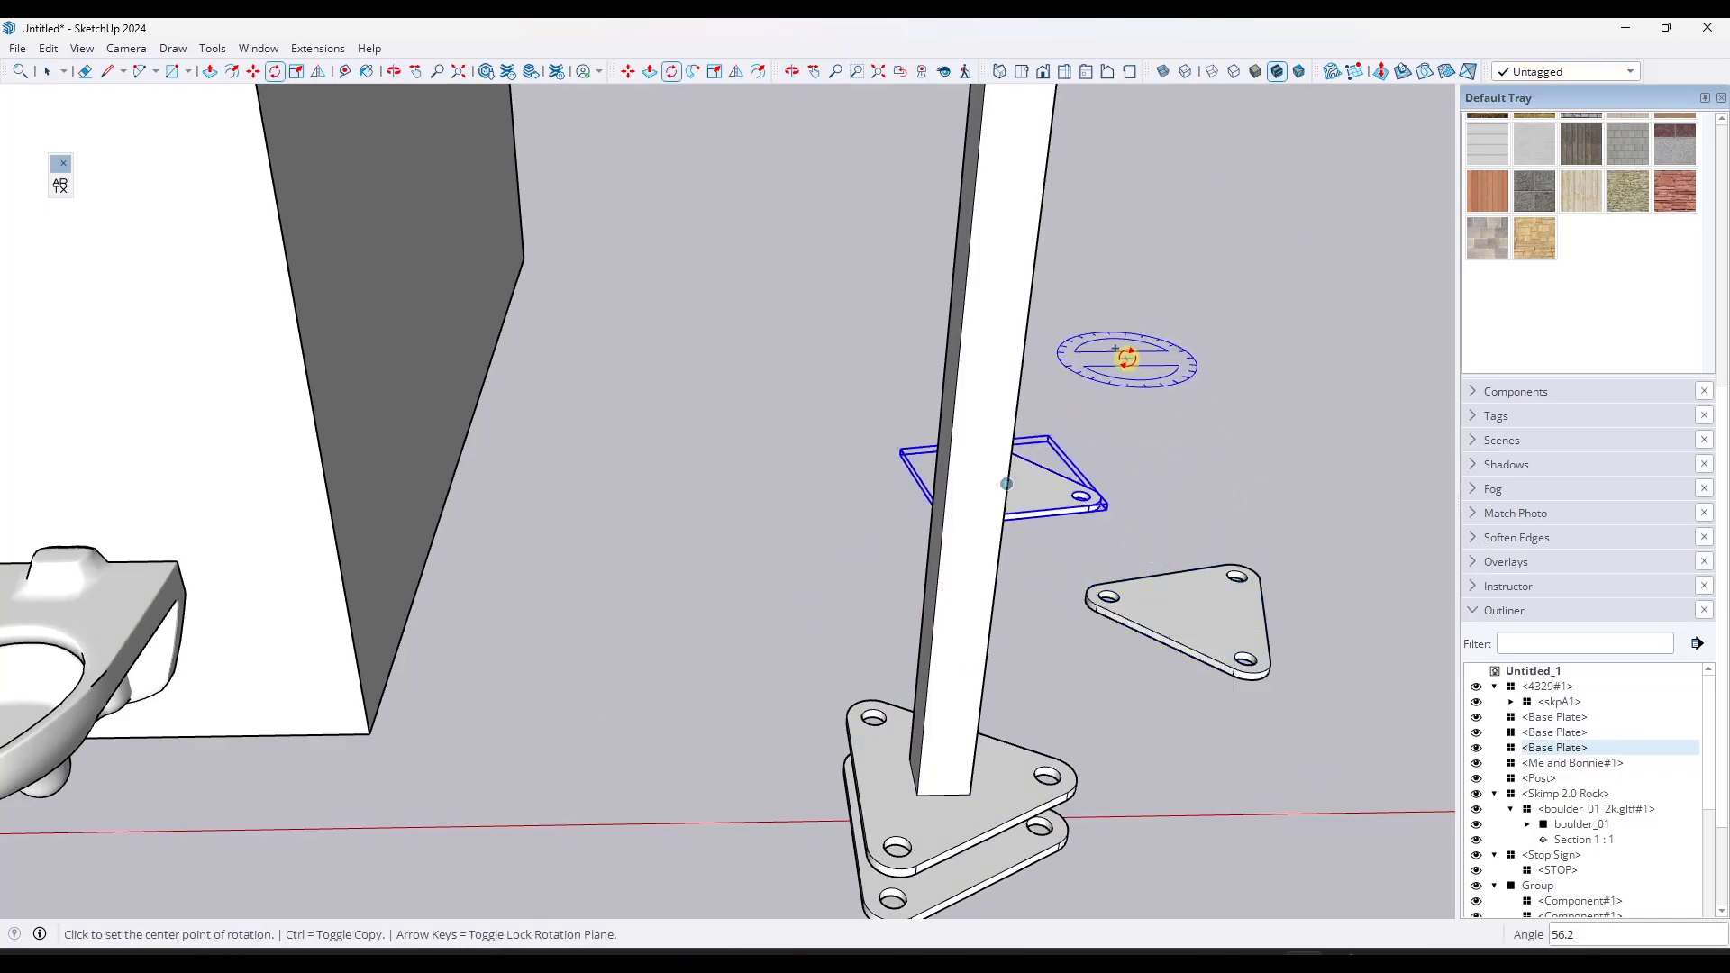
pyautogui.write('*3')
pyautogui.press('Return')
pyautogui.press('space')
pyautogui.scroll(-4, 950, 457)
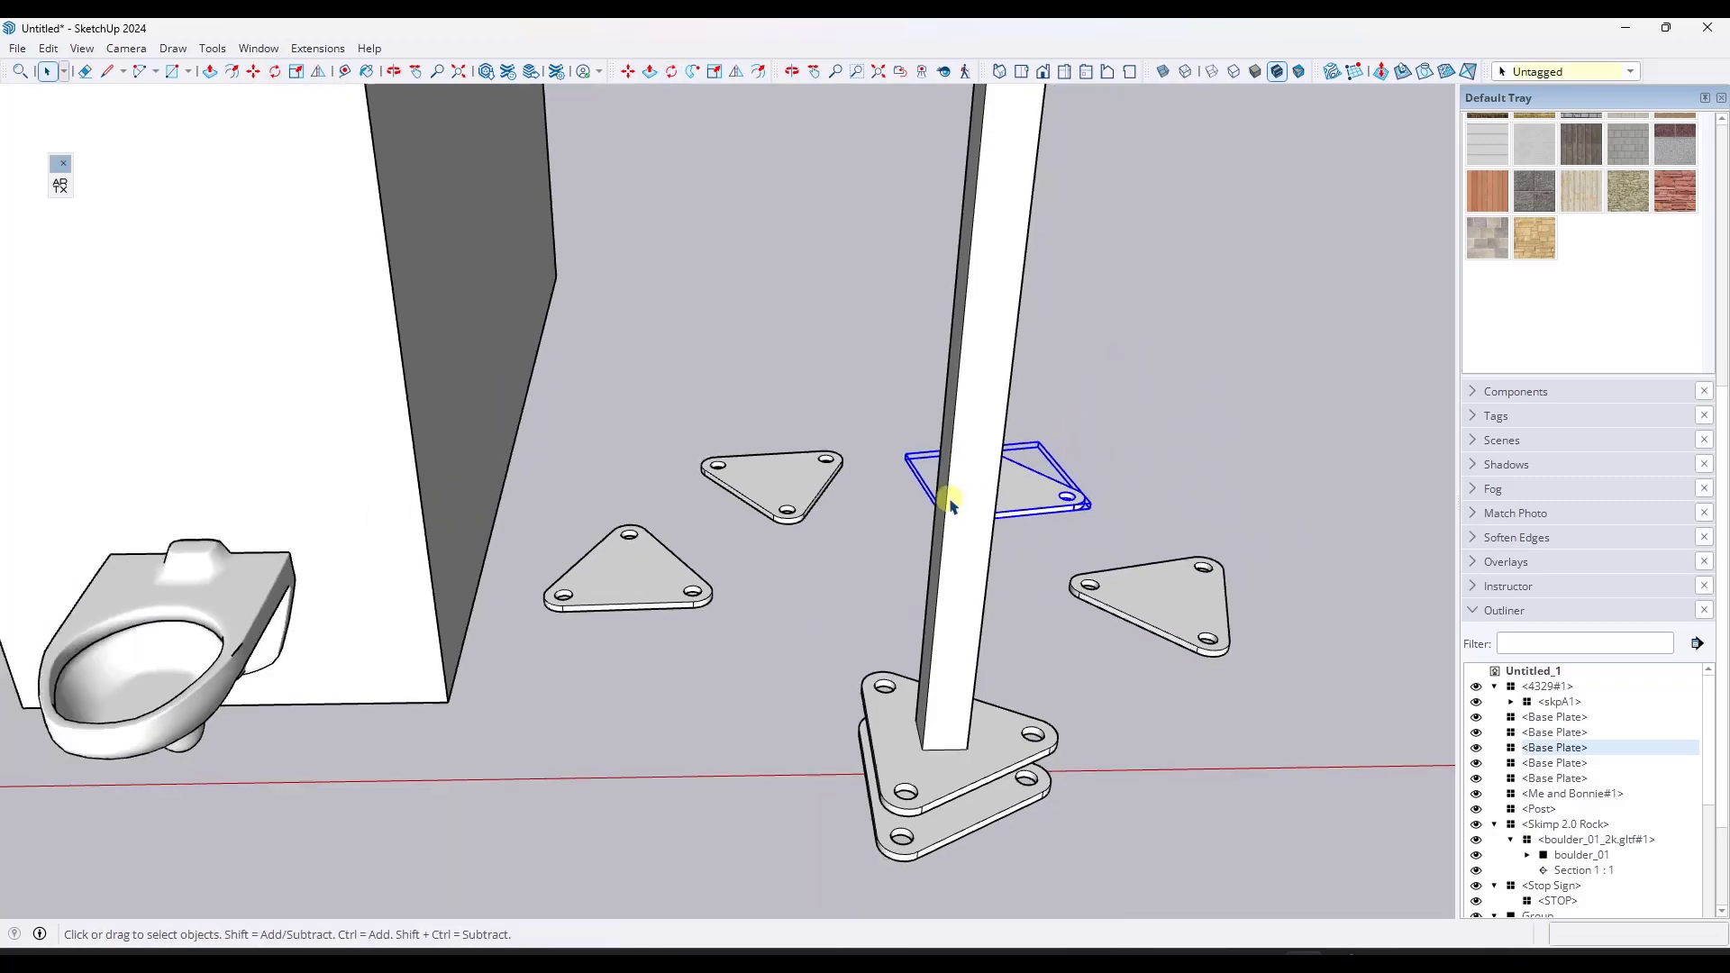
# Move the Post so its base snaps onto the front base plate's snap point
pyautogui.click(944, 726)
pyautogui.scroll(2, 944, 726)
pyautogui.press('m')
pyautogui.click(936, 708)
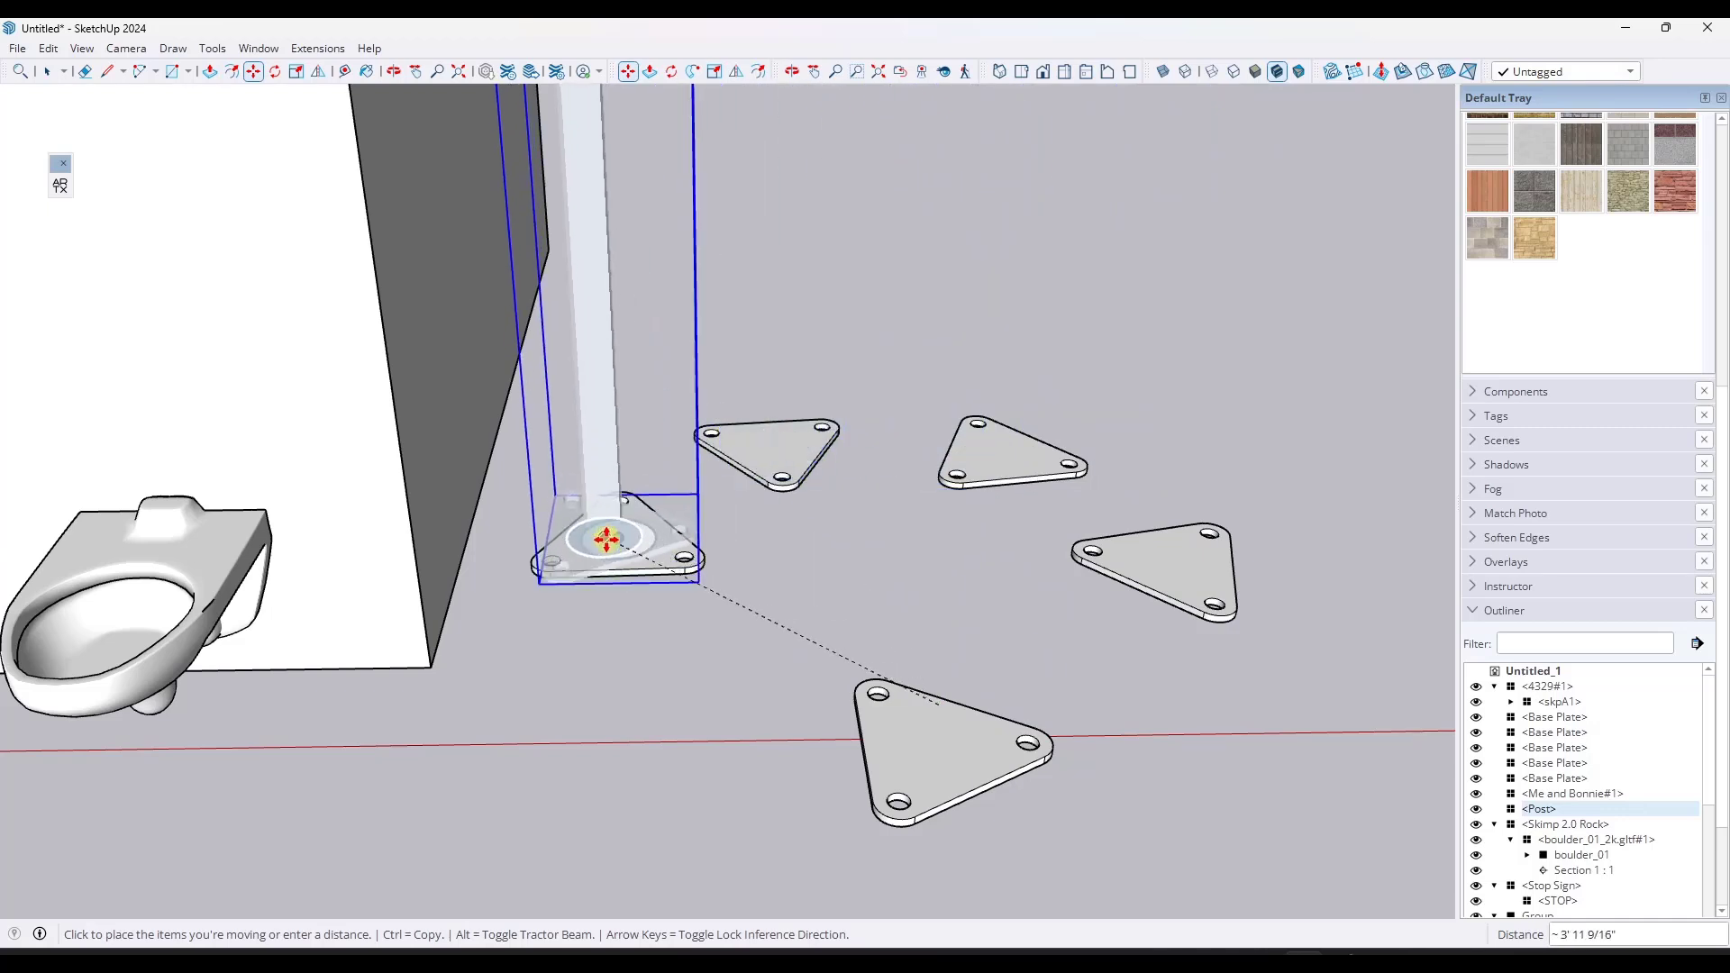
pyautogui.click(932, 743)
pyautogui.press('space')
# Select the rock and begin moving it
pyautogui.scroll(-3, 815, 676)
pyautogui.scroll(5, 908, 742)
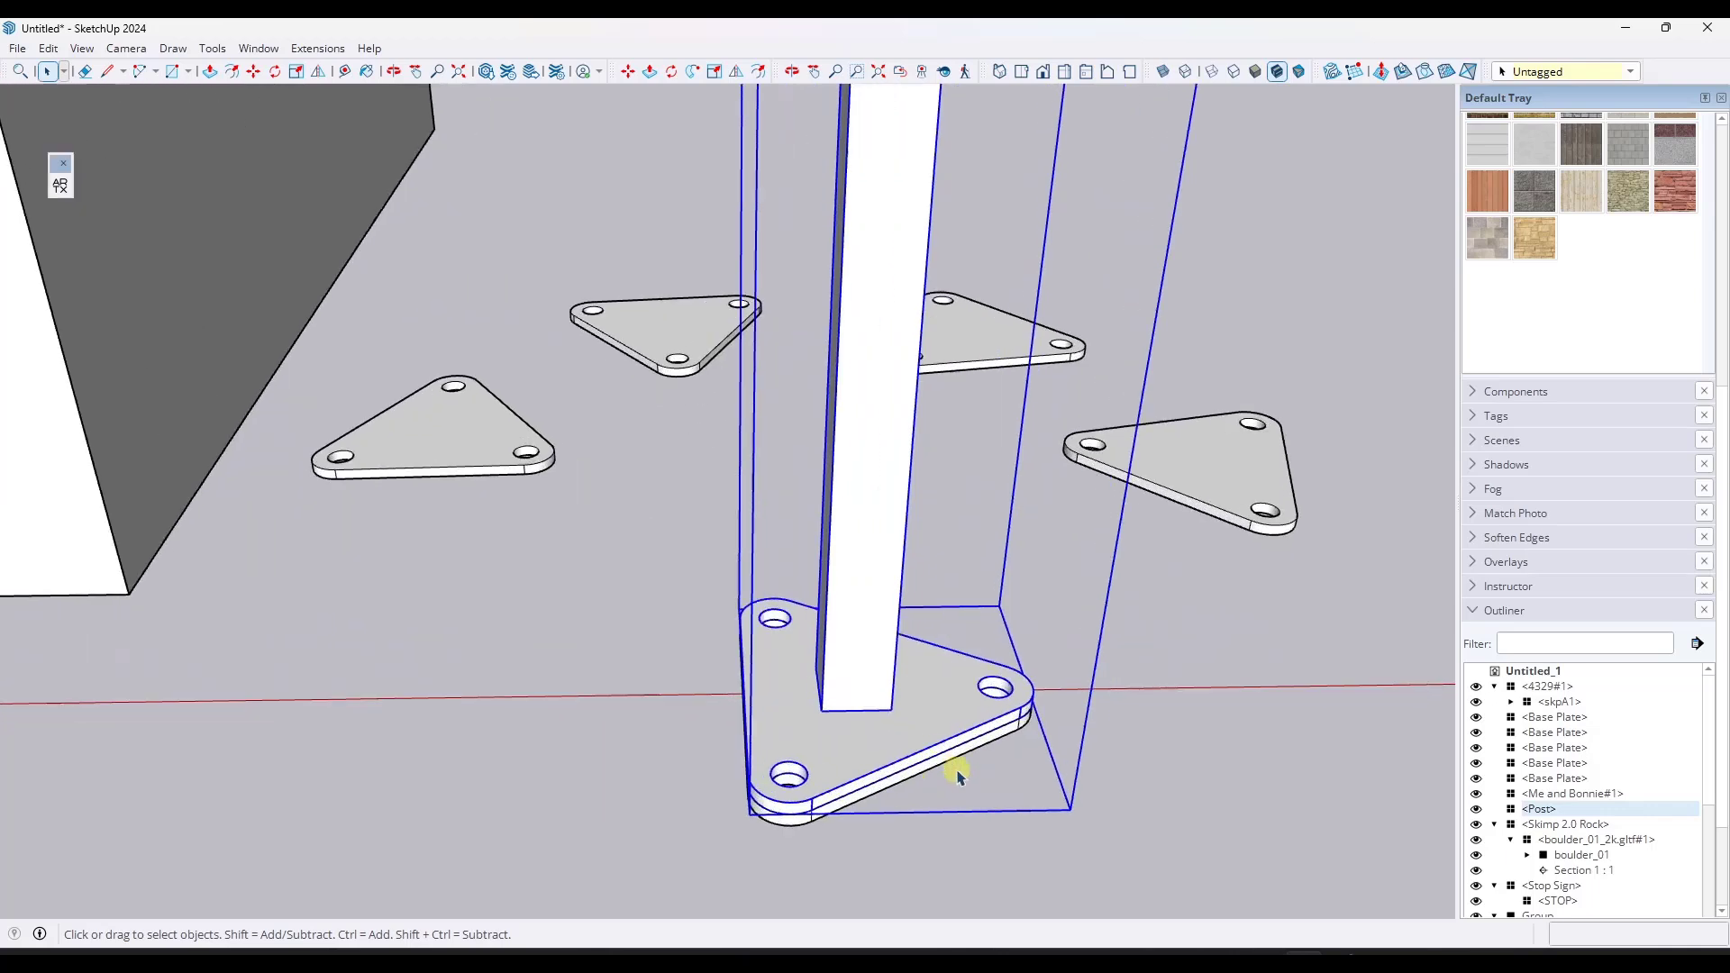
pyautogui.scroll(2, 957, 777)
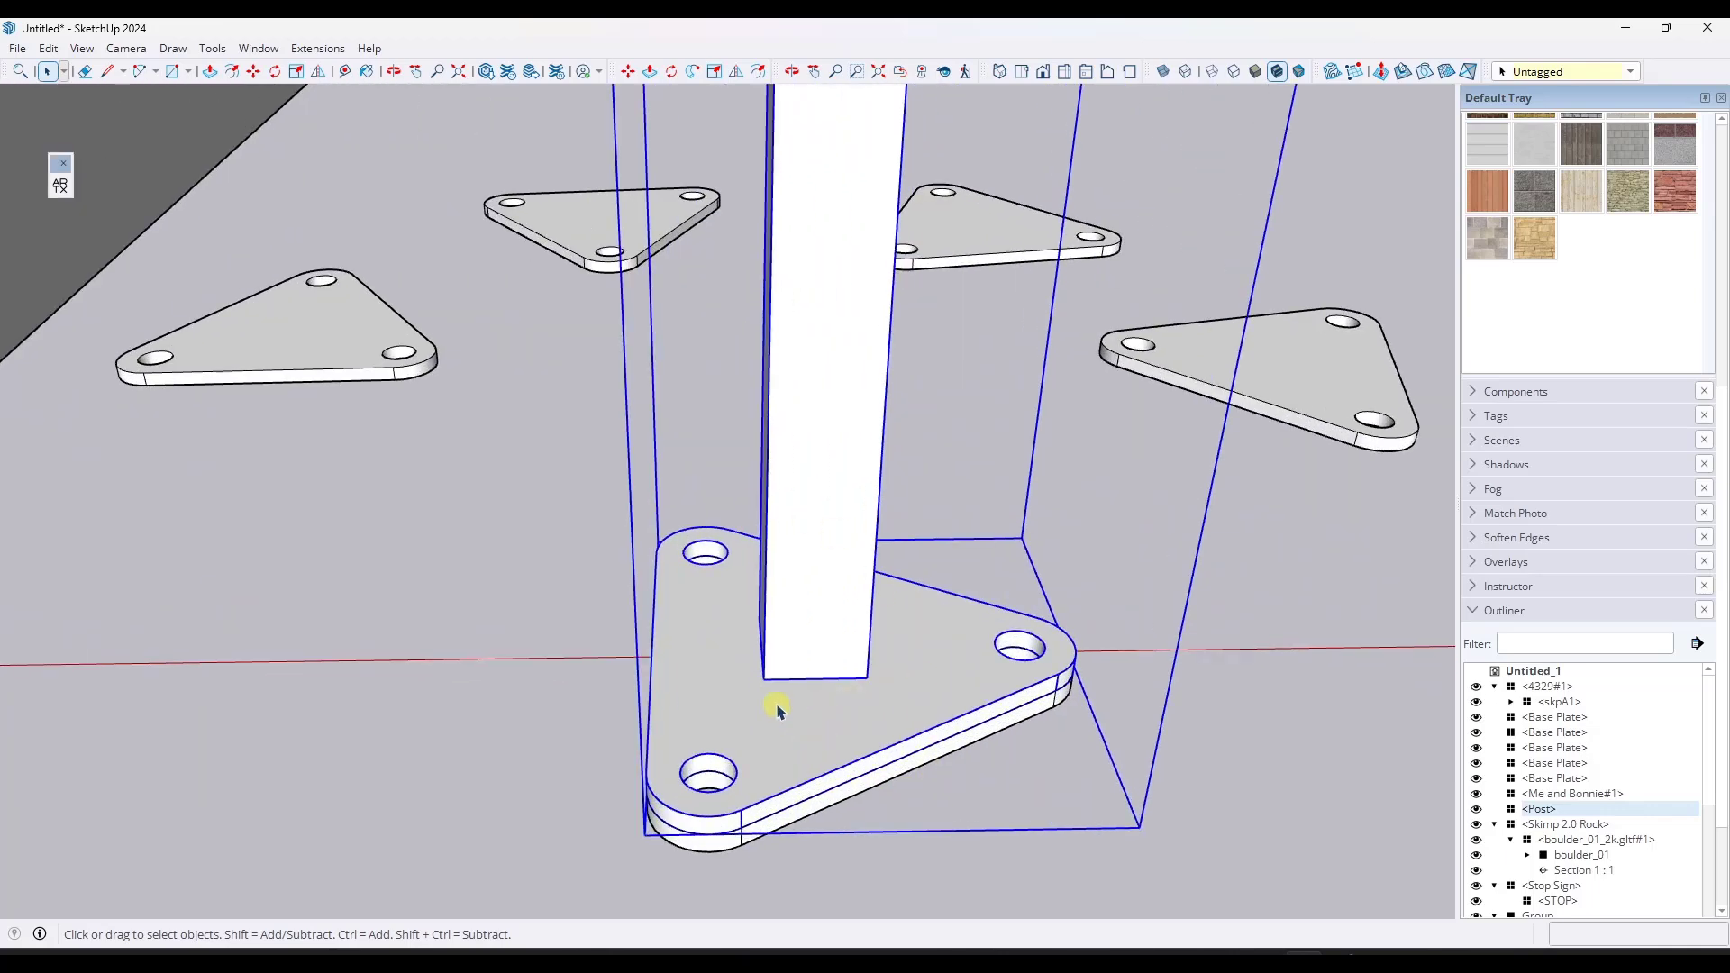
pyautogui.scroll(-6, 566, 564)
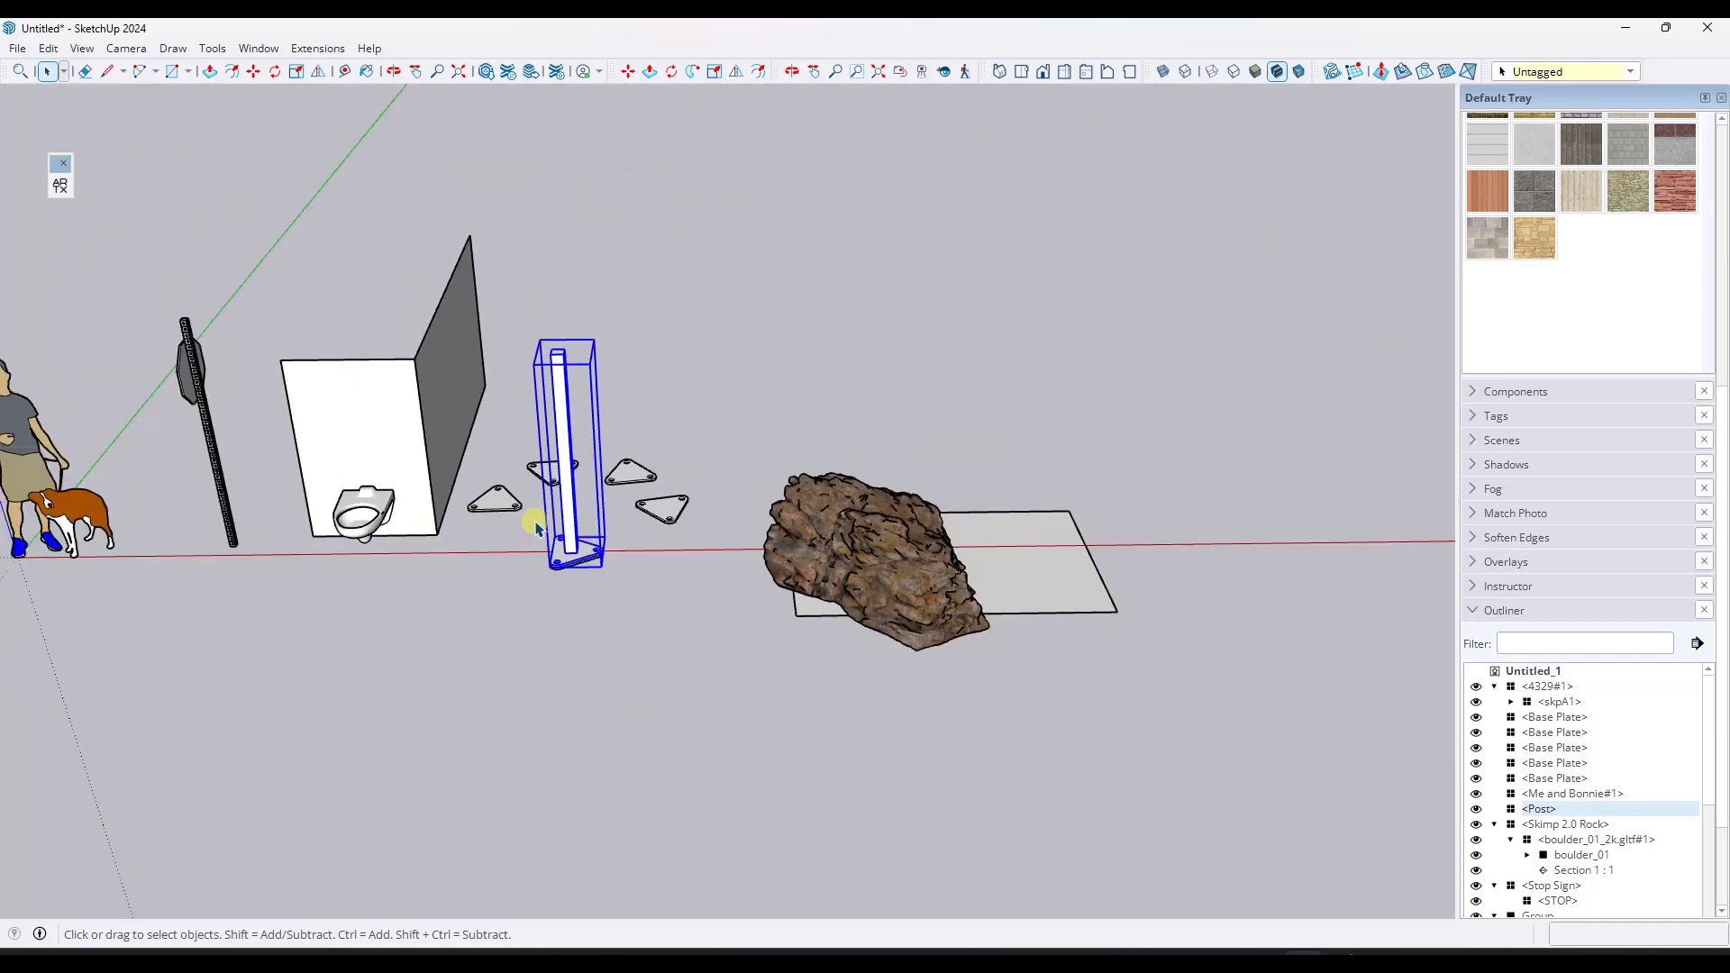
pyautogui.click(905, 582)
pyautogui.press('m')
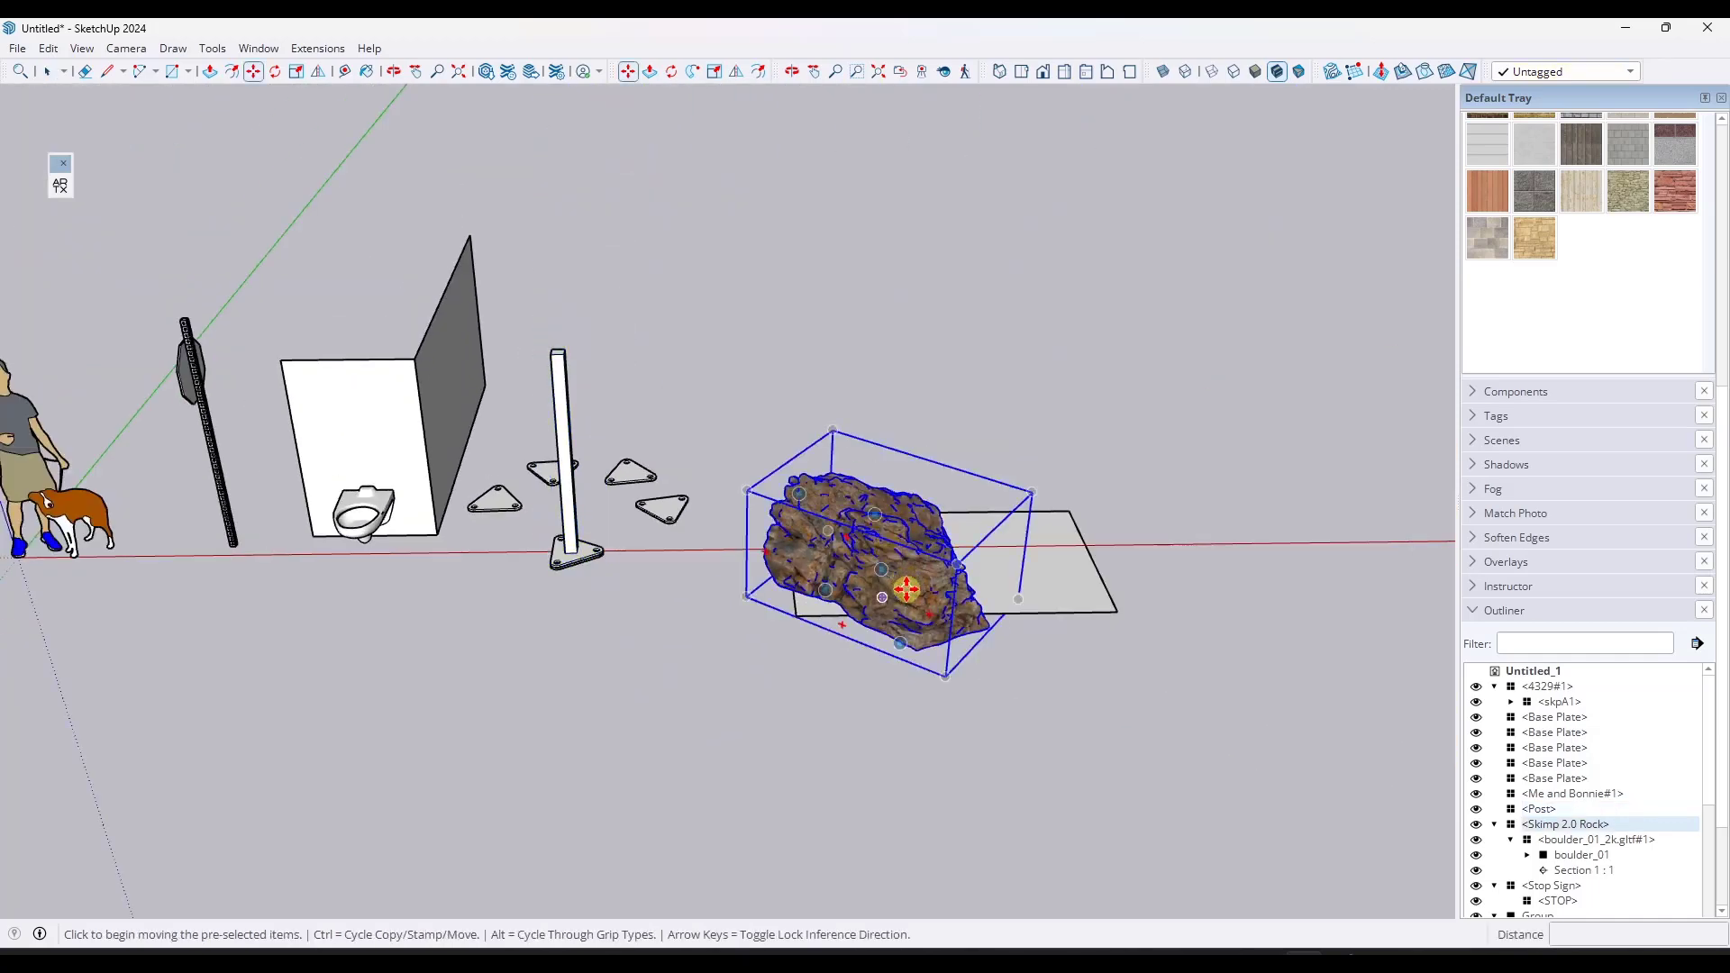
pyautogui.click(906, 586)
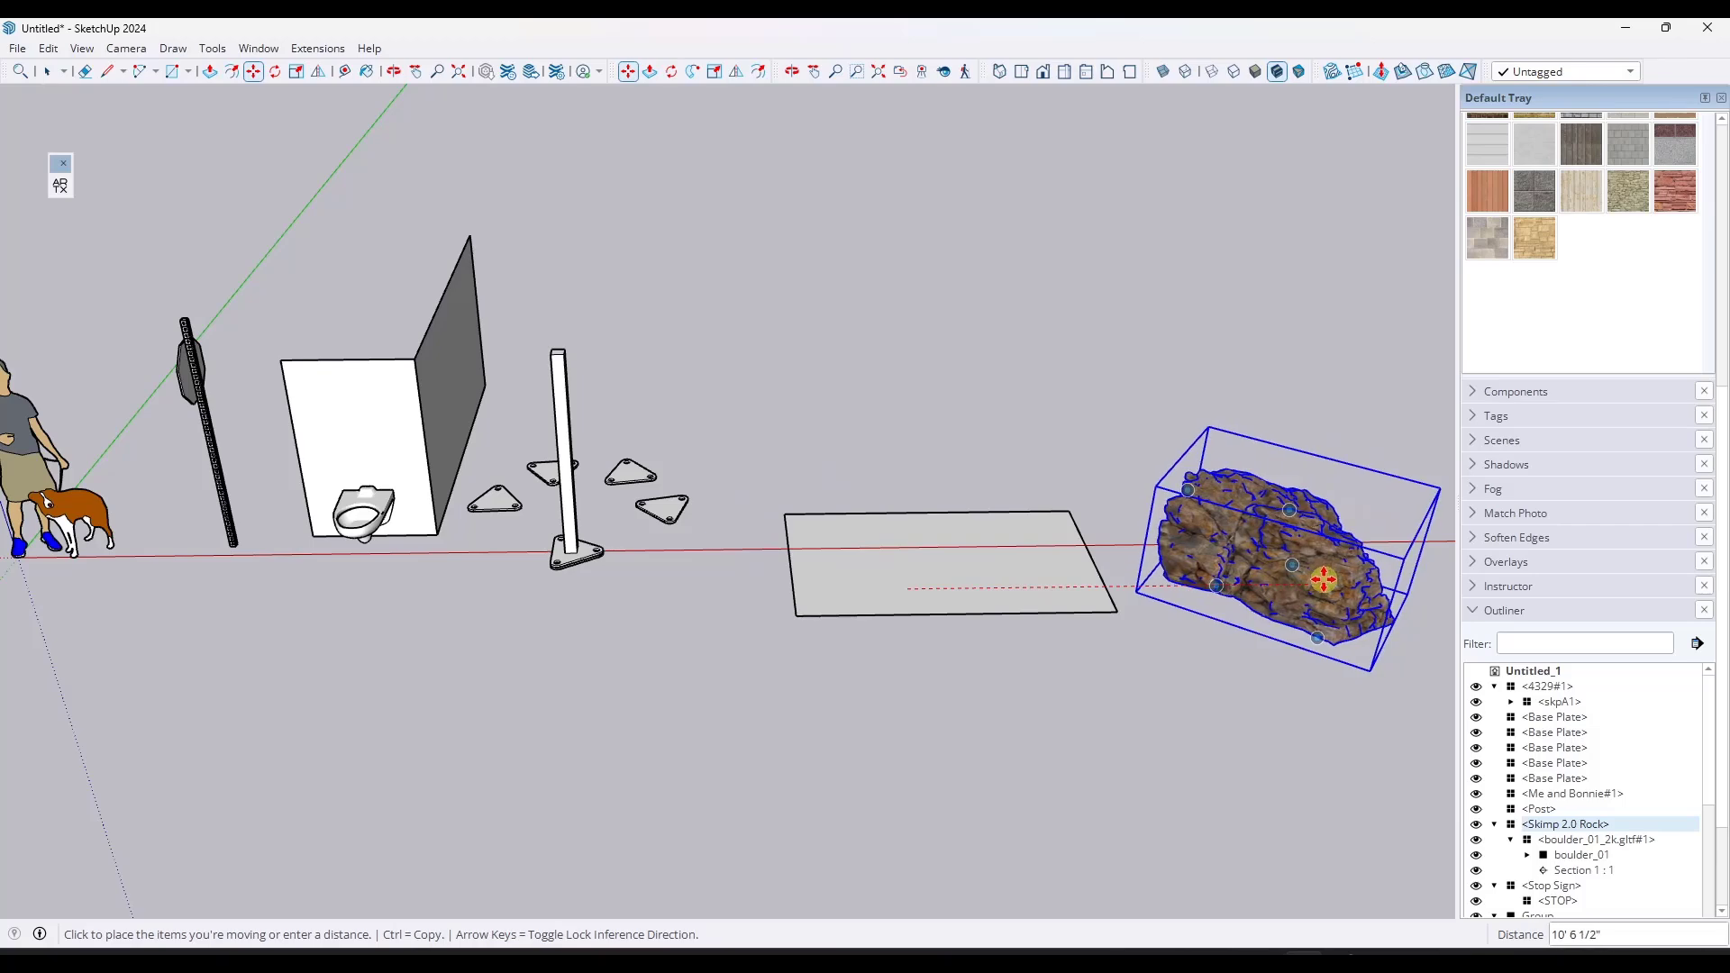
# Drop the rock to the right of the rectangle
pyautogui.click(1388, 572)
pyautogui.press('space')
pyautogui.scroll(3, 1388, 569)
pyautogui.scroll(-1, 912, 475)
pyautogui.scroll(-8, 913, 475)
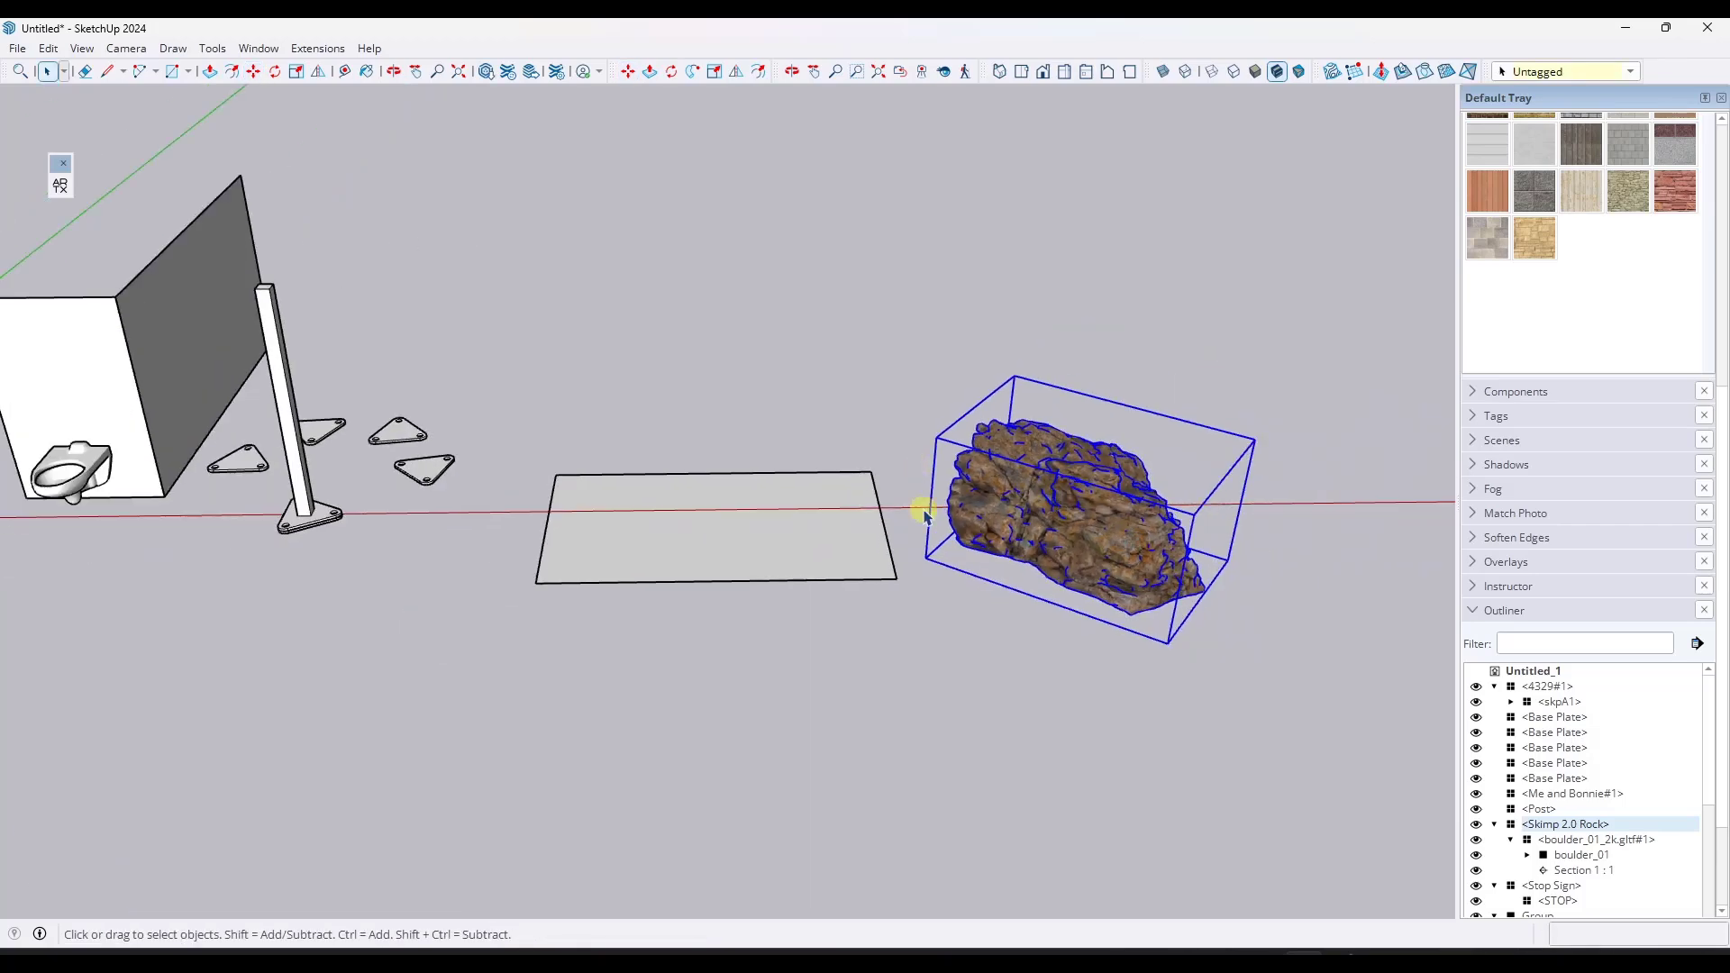
# Scale the flat rectangle from a corner by about 3 times
pyautogui.click(649, 521)
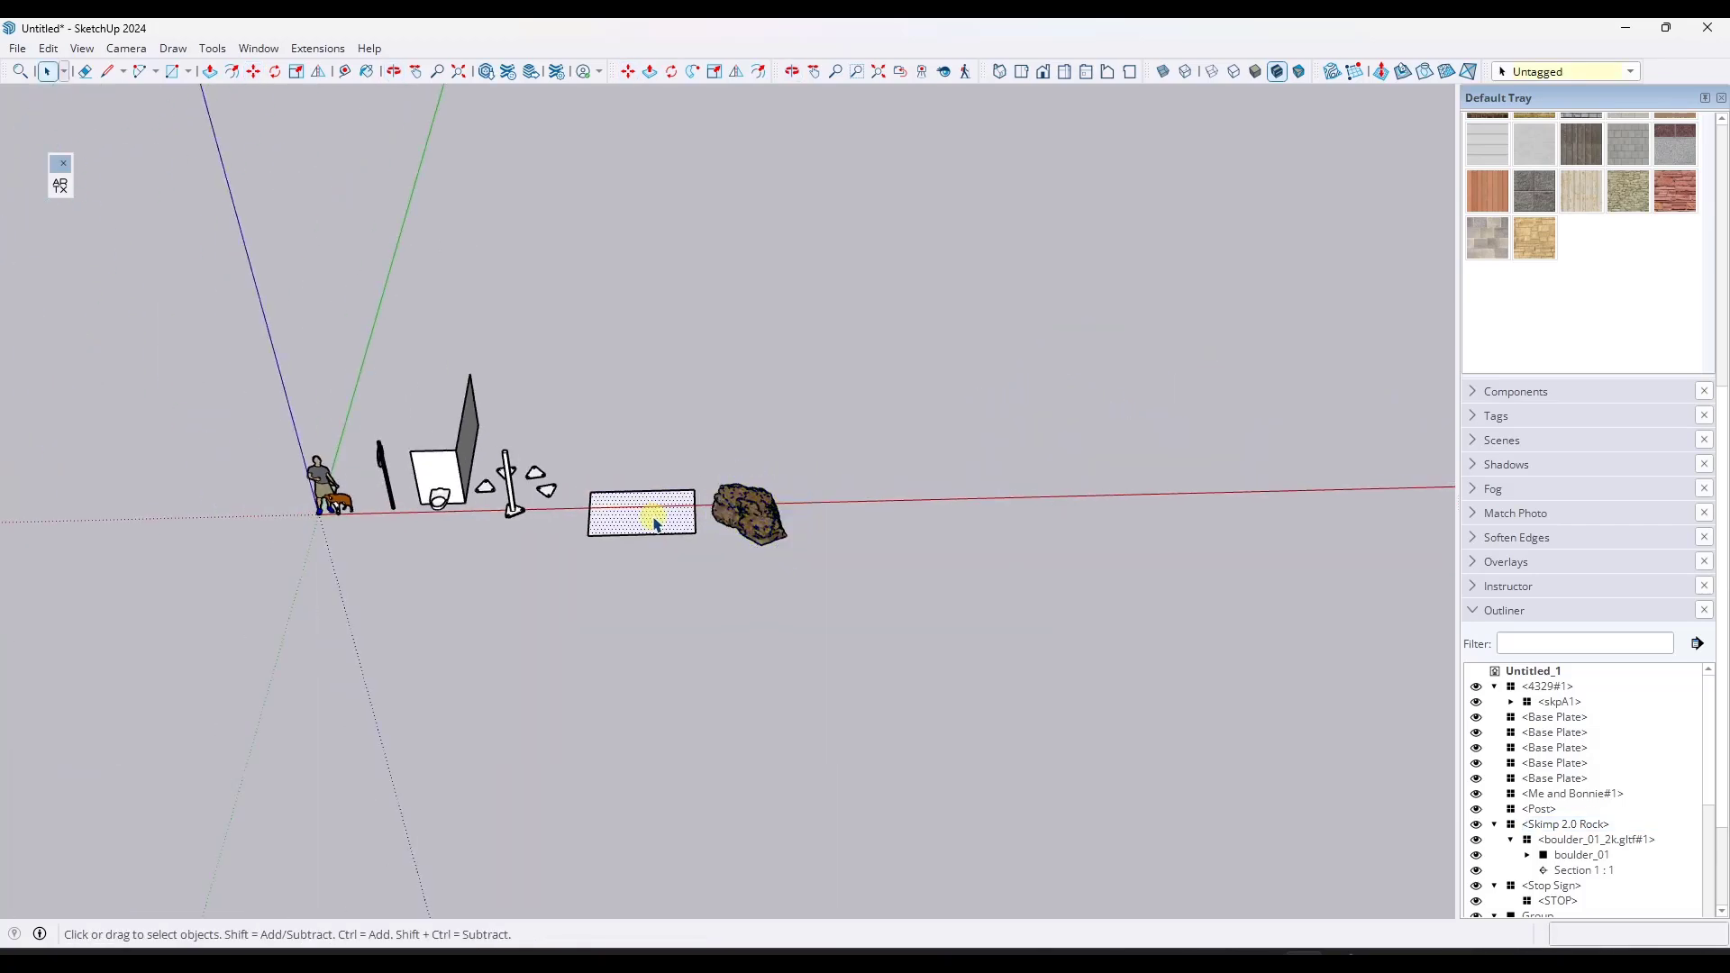
pyautogui.press('s')
pyautogui.click(695, 535)
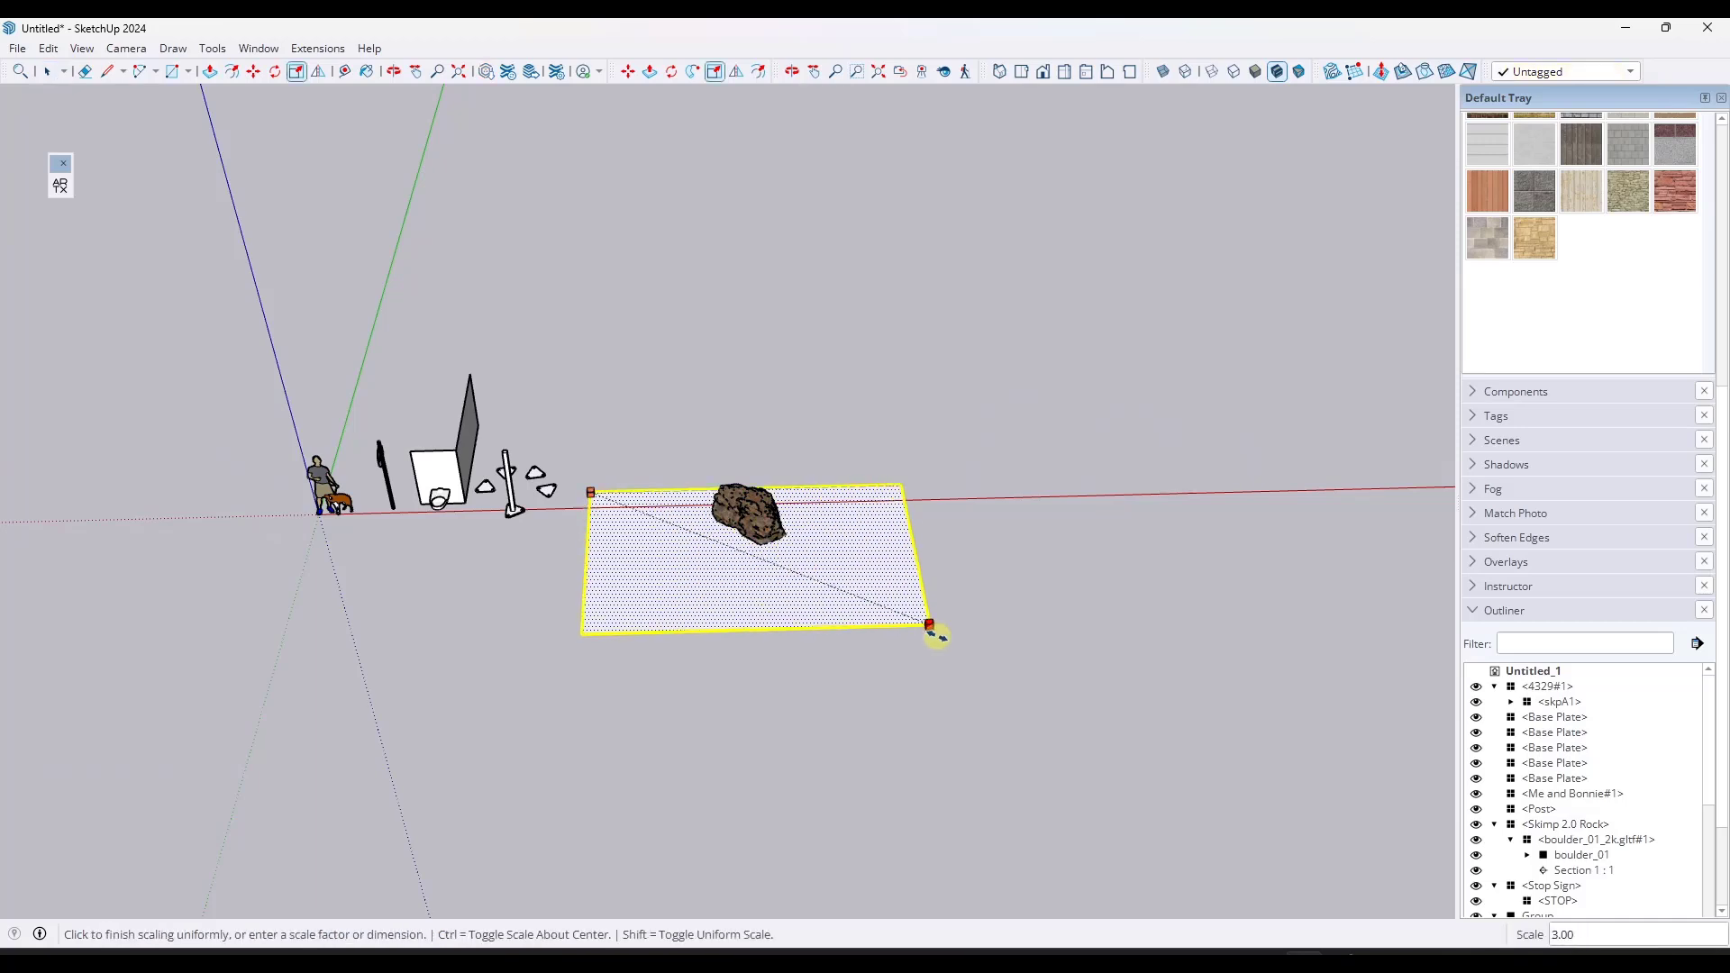
pyautogui.click(988, 648)
pyautogui.press('space')
# Make the enlarged rectangle a group
pyautogui.moveTo(896, 595); pyautogui.dragTo(922, 451, button='middle')
pyautogui.rightClick(846, 544)
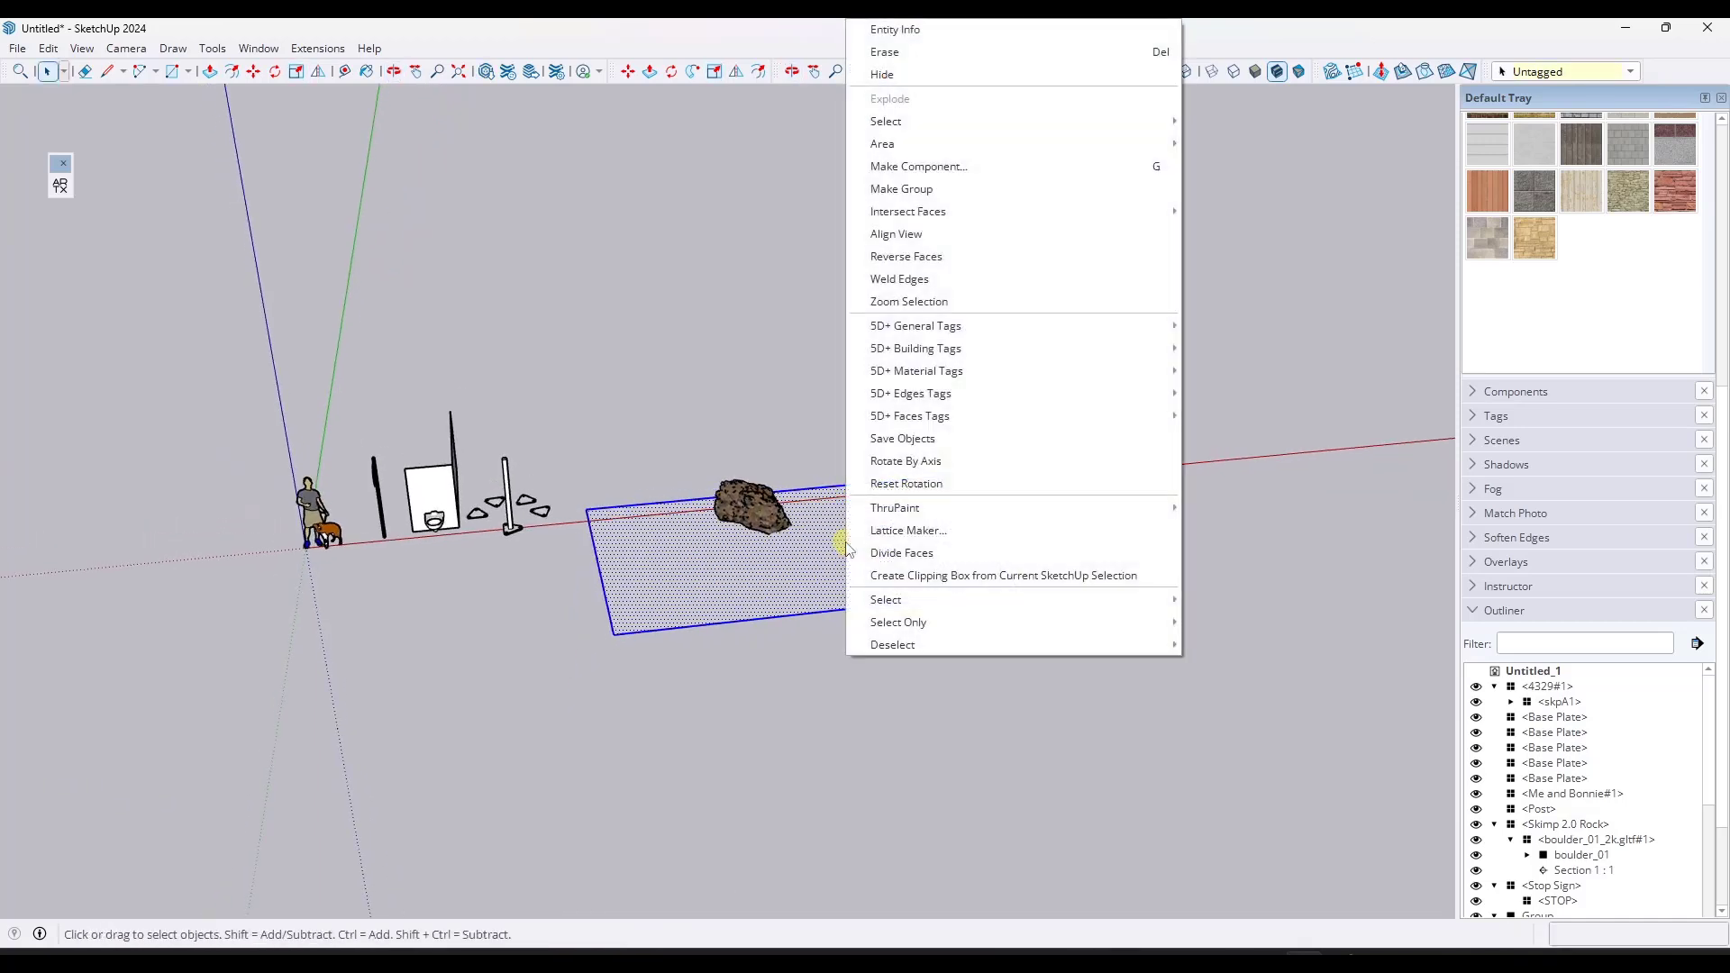
pyautogui.click(900, 190)
pyautogui.scroll(5, 766, 504)
pyautogui.click(762, 509)
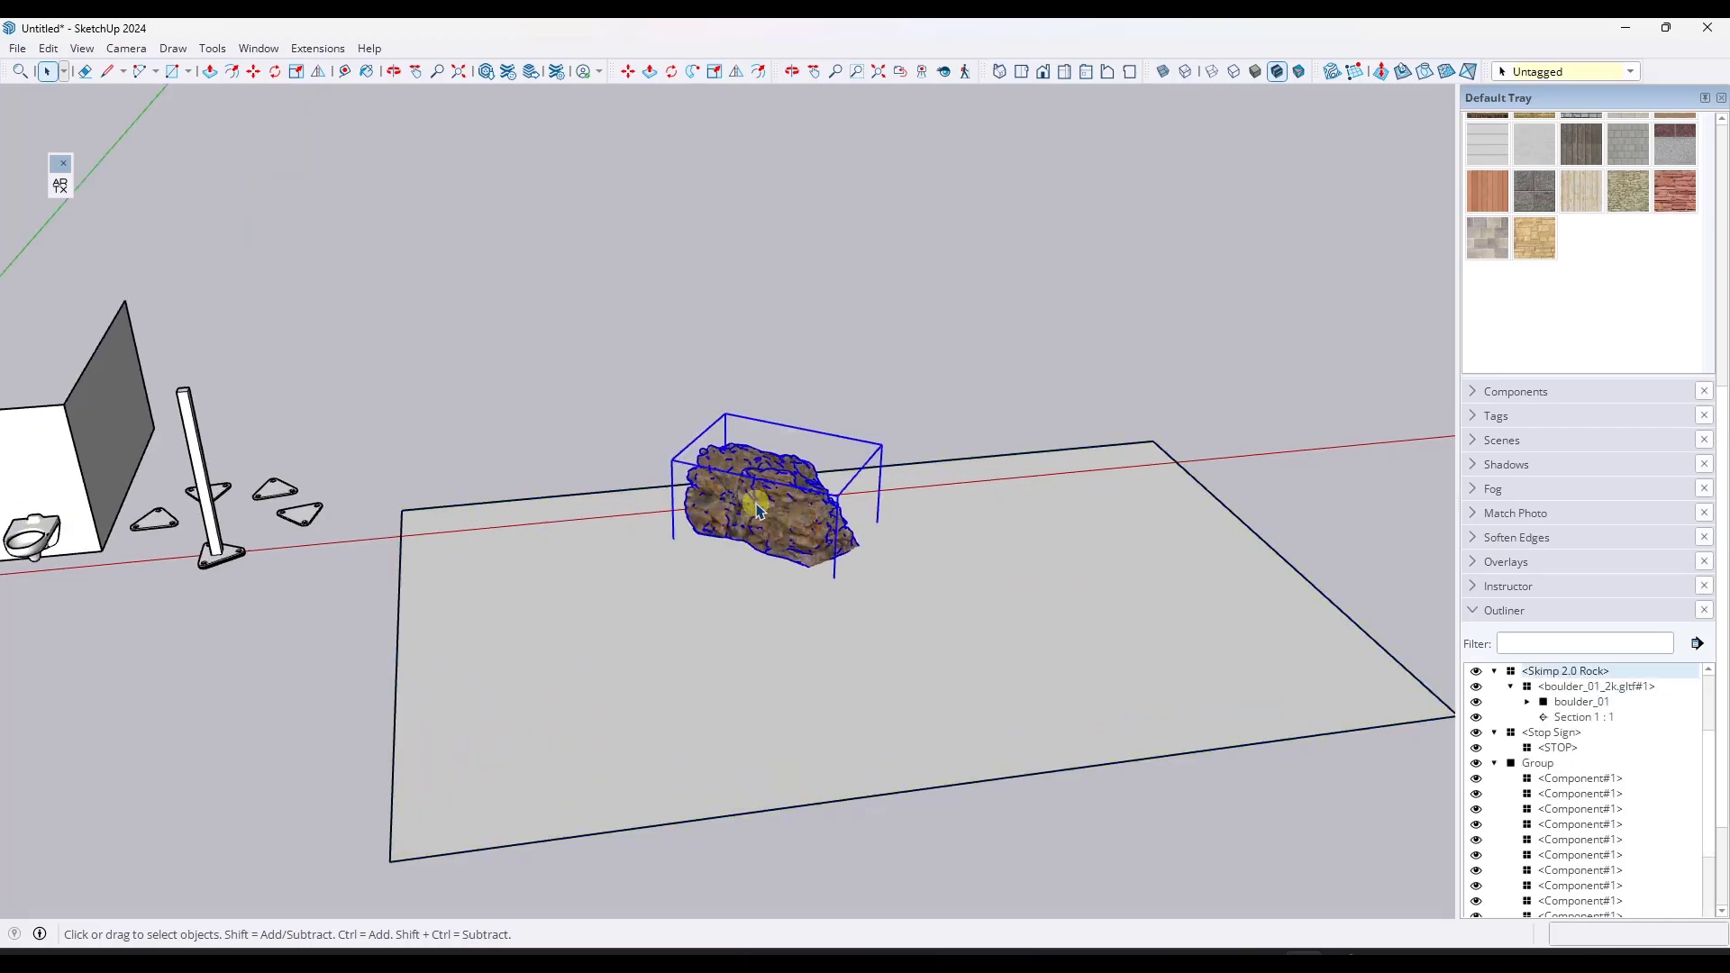
pyautogui.moveTo(775, 518); pyautogui.dragTo(815, 521, button='middle')
pyautogui.press('space')
pyautogui.scroll(4, 793, 509)
pyautogui.doubleClick(758, 499)
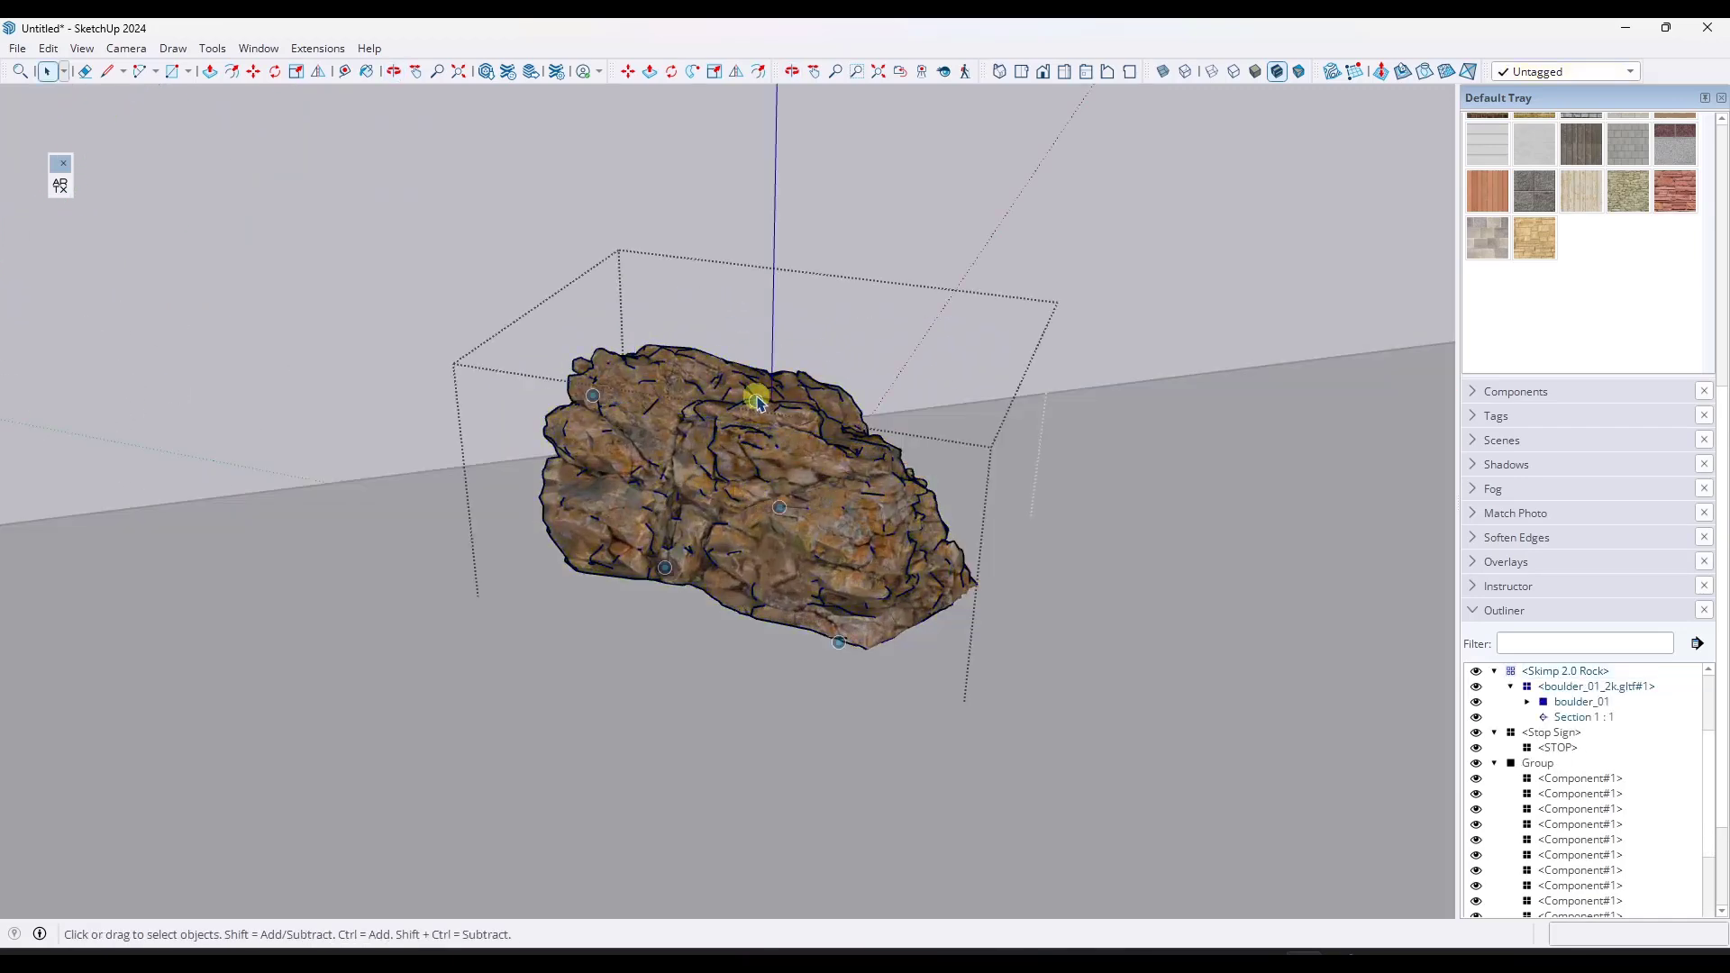
pyautogui.click(780, 511)
pyautogui.moveTo(798, 514); pyautogui.dragTo(721, 429, button='middle')
pyautogui.click(743, 391)
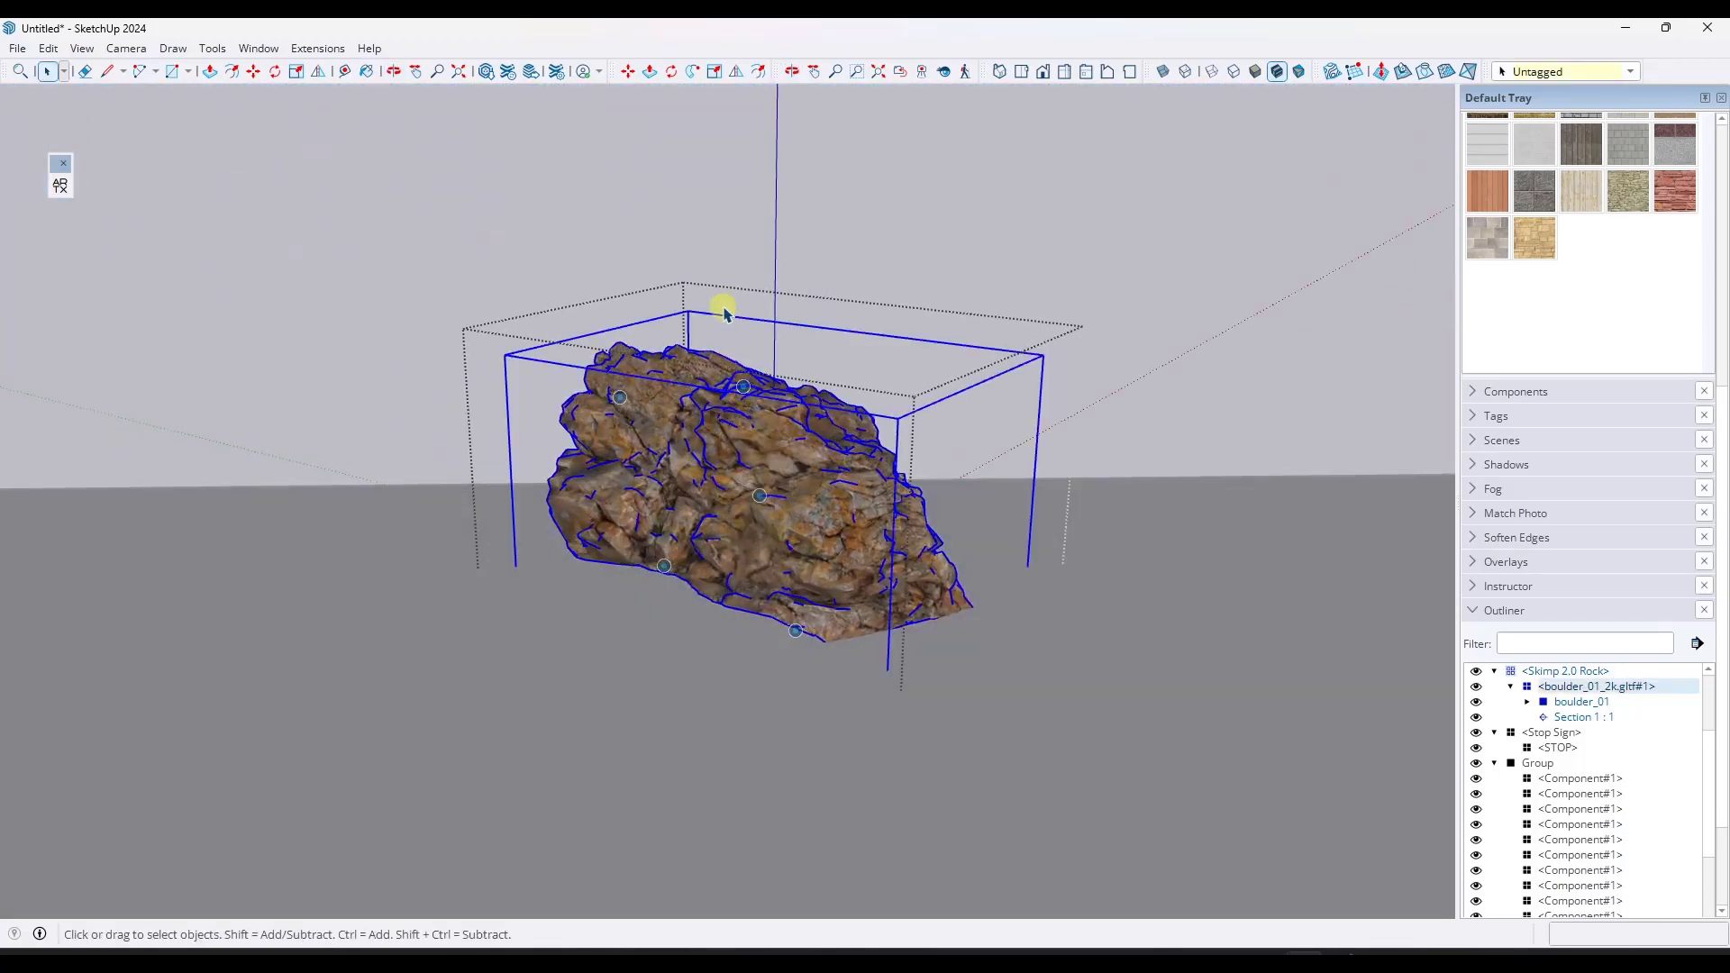
pyautogui.click(745, 387)
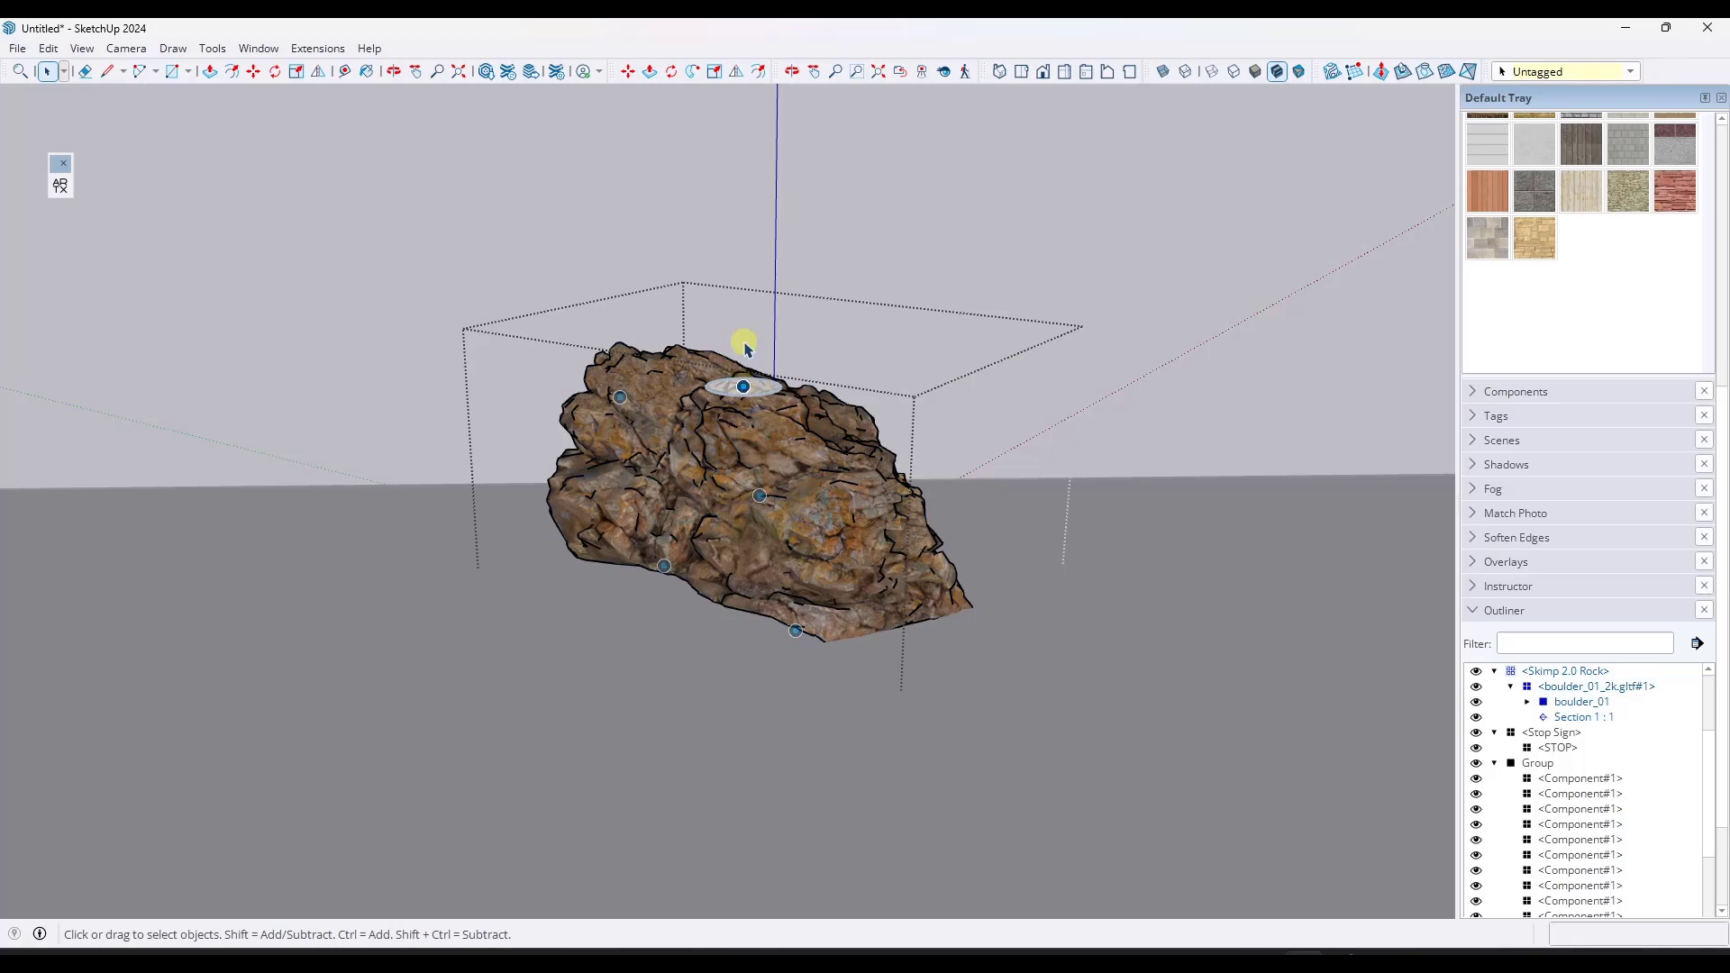
pyautogui.click(620, 399)
pyautogui.click(681, 228)
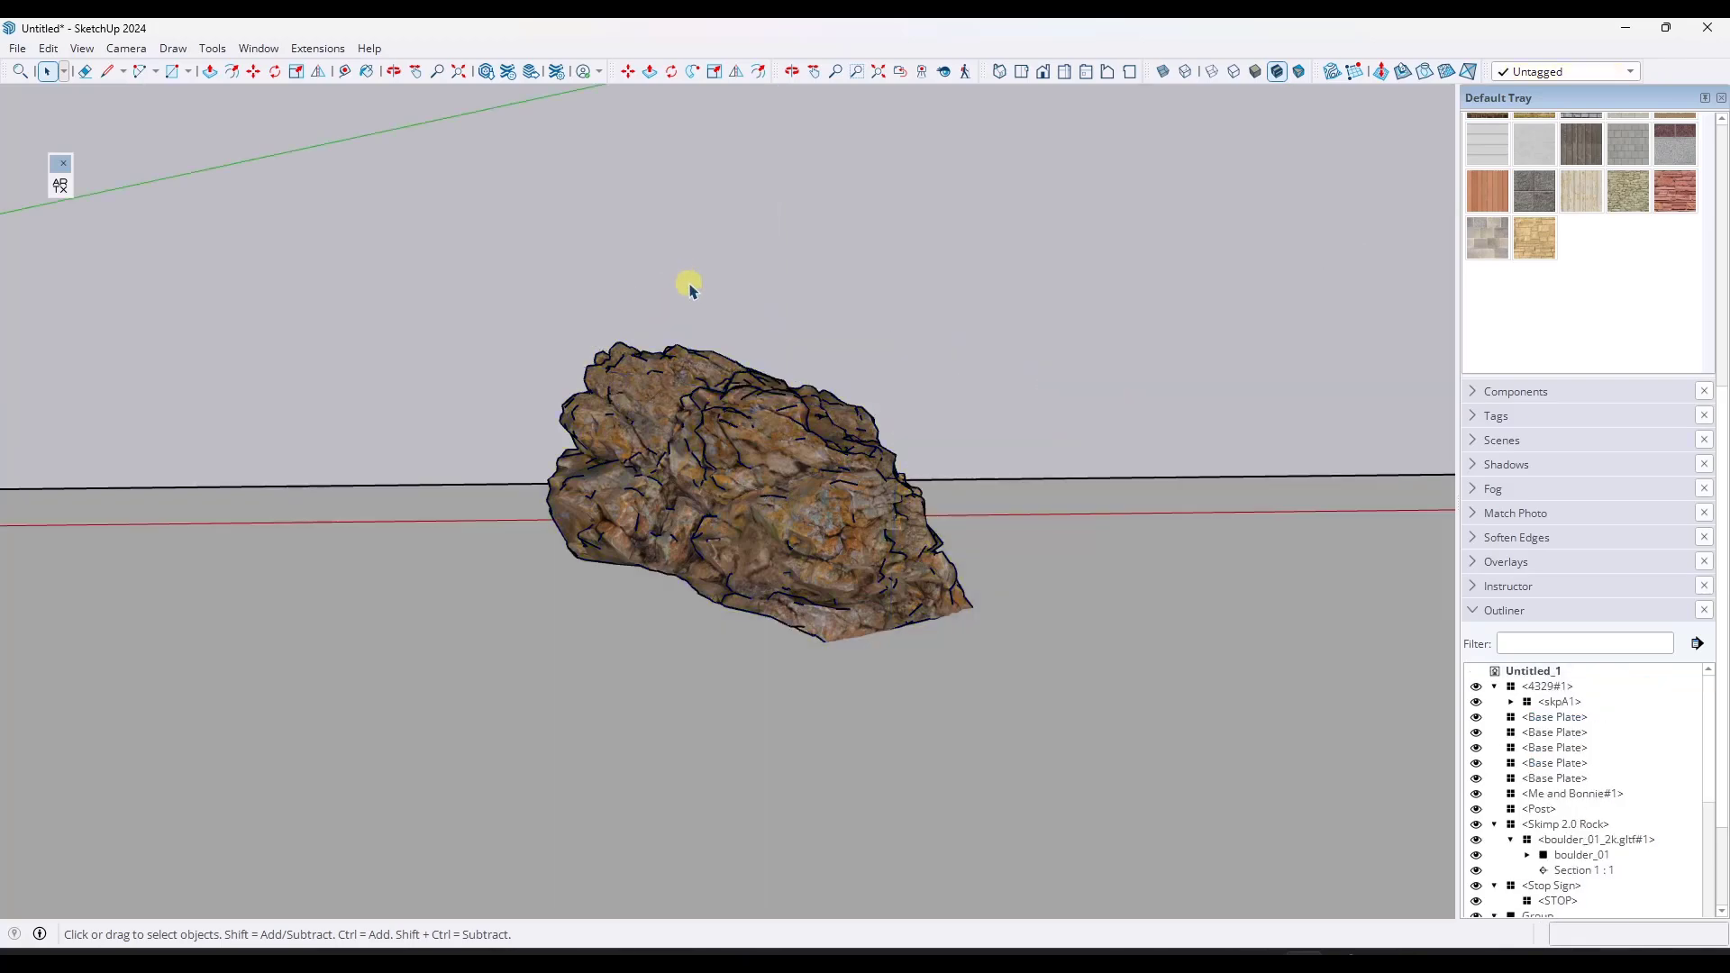
pyautogui.scroll(-5, 726, 407)
pyautogui.moveTo(735, 432); pyautogui.dragTo(761, 475, button='middle')
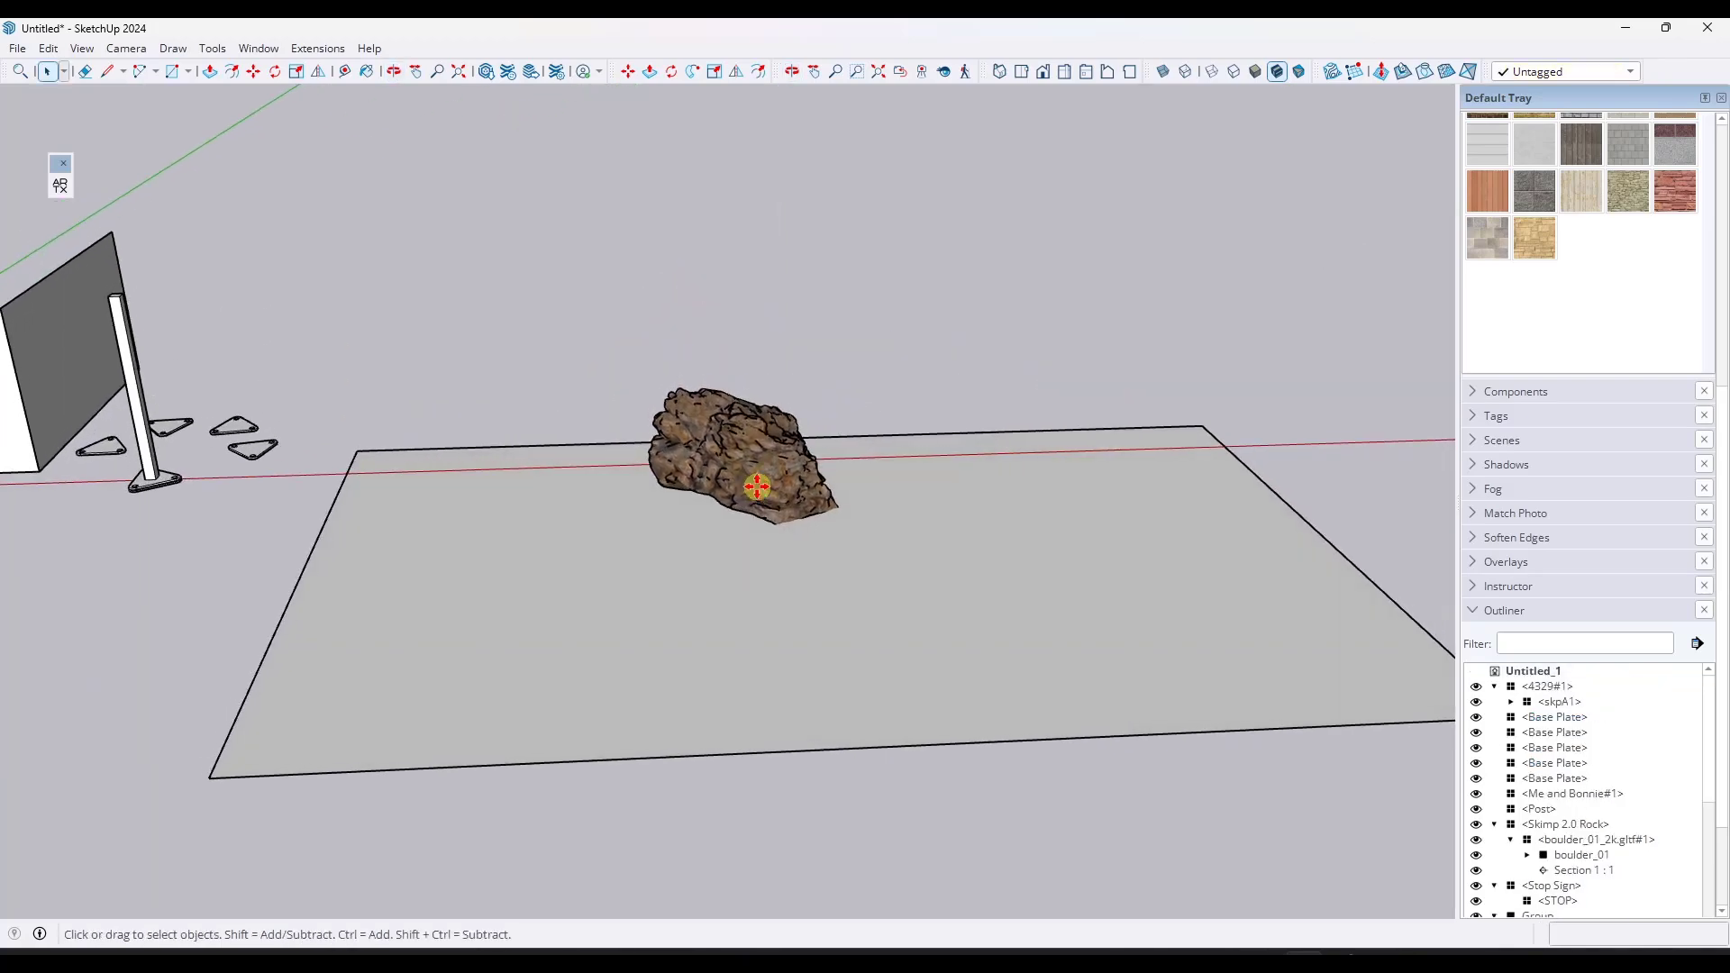
# Copy the boulder twice from its snap point: one left of it, one against the lower-left rock
pyautogui.click(788, 493)
pyautogui.press('m')
pyautogui.click(677, 410)
pyautogui.press('ctrl')
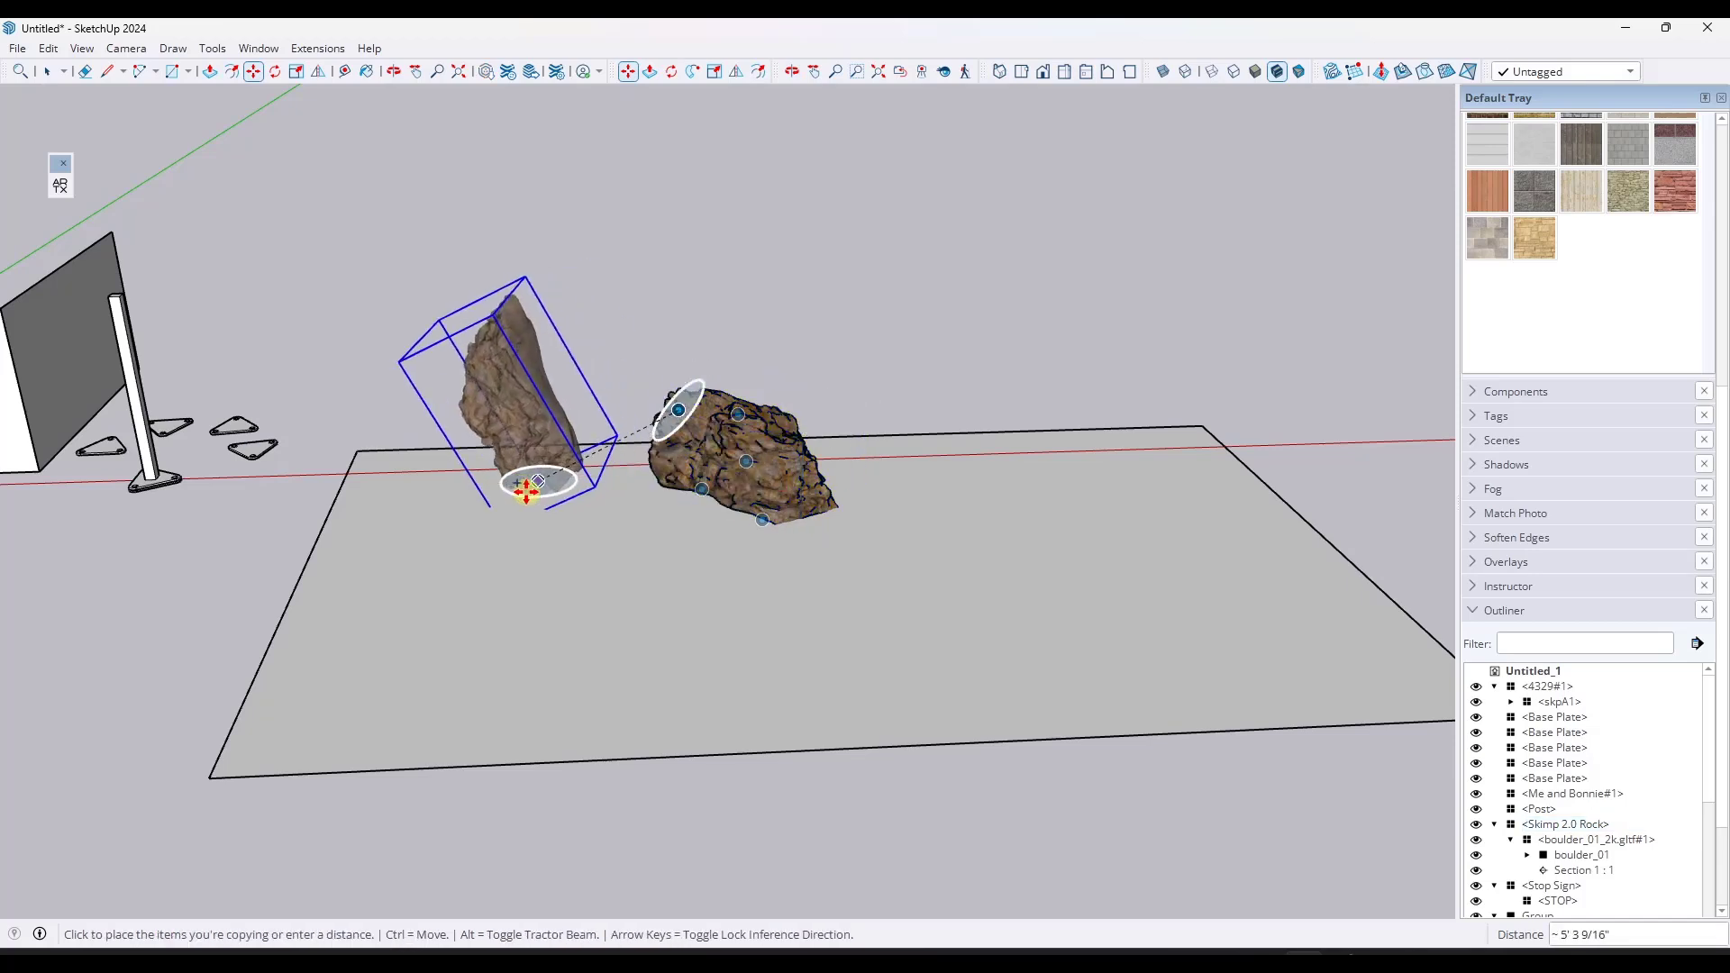
pyautogui.click(501, 526)
pyautogui.press('ctrl')
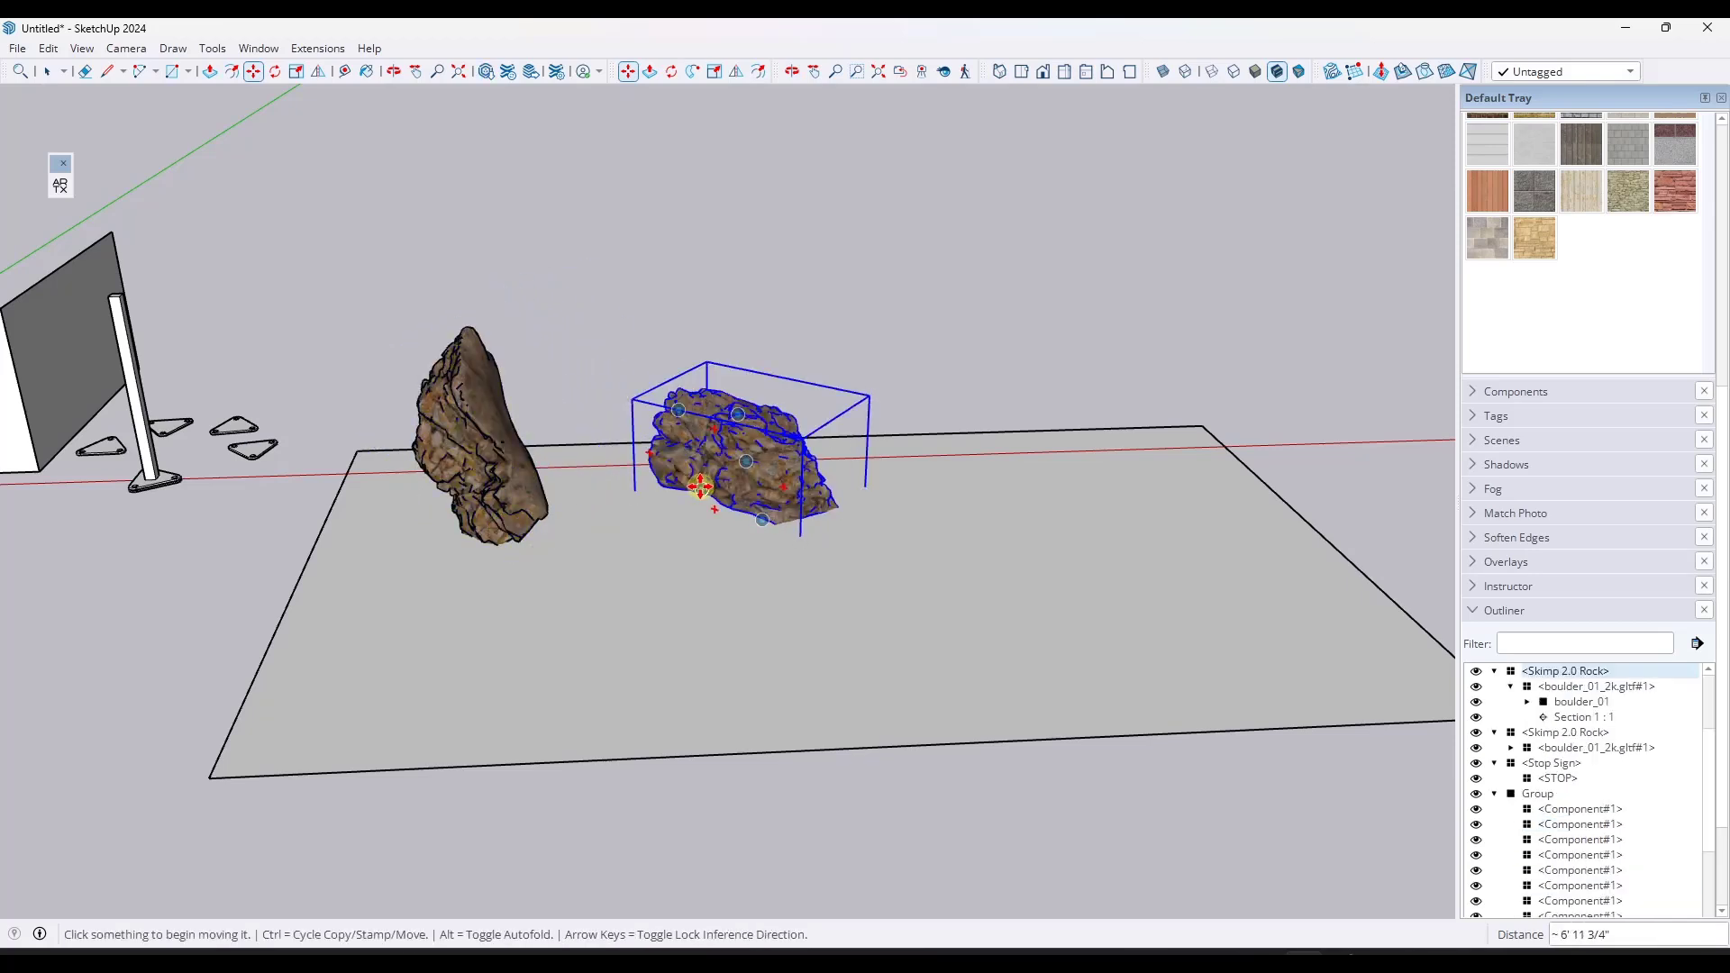
pyautogui.click(704, 482)
pyautogui.click(518, 647)
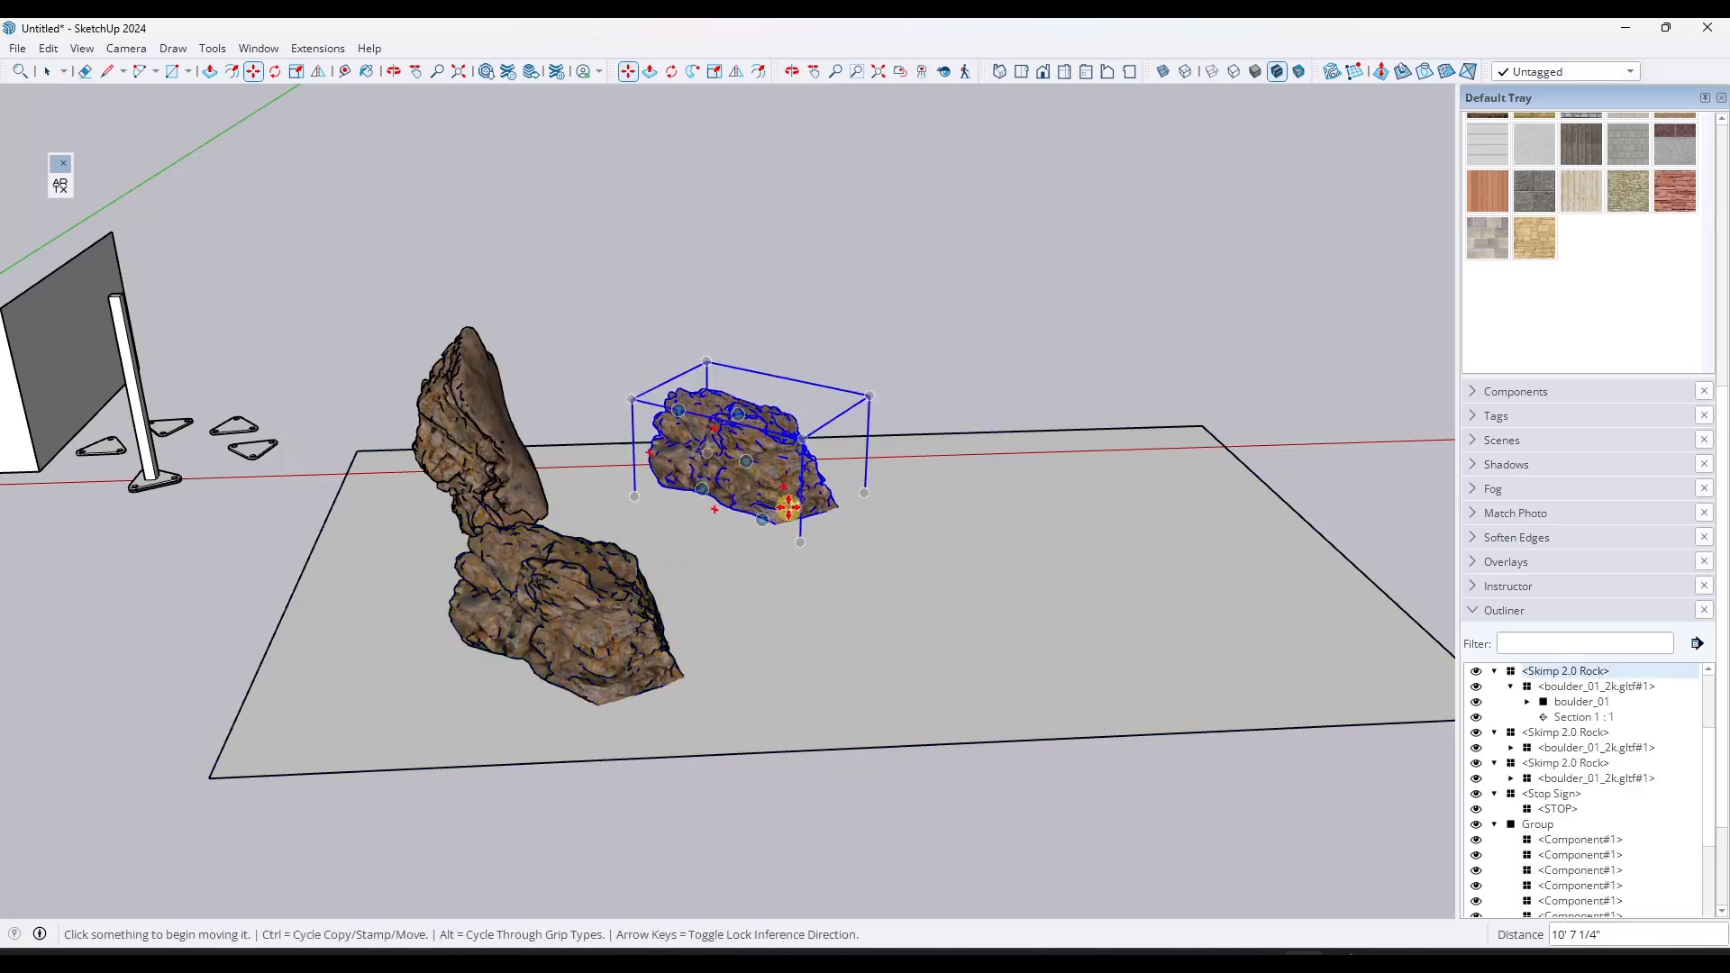
# Add three more boulder copies: in front of the original, onto the left rock, and mid-pile
pyautogui.press('ctrl')
pyautogui.click(762, 520)
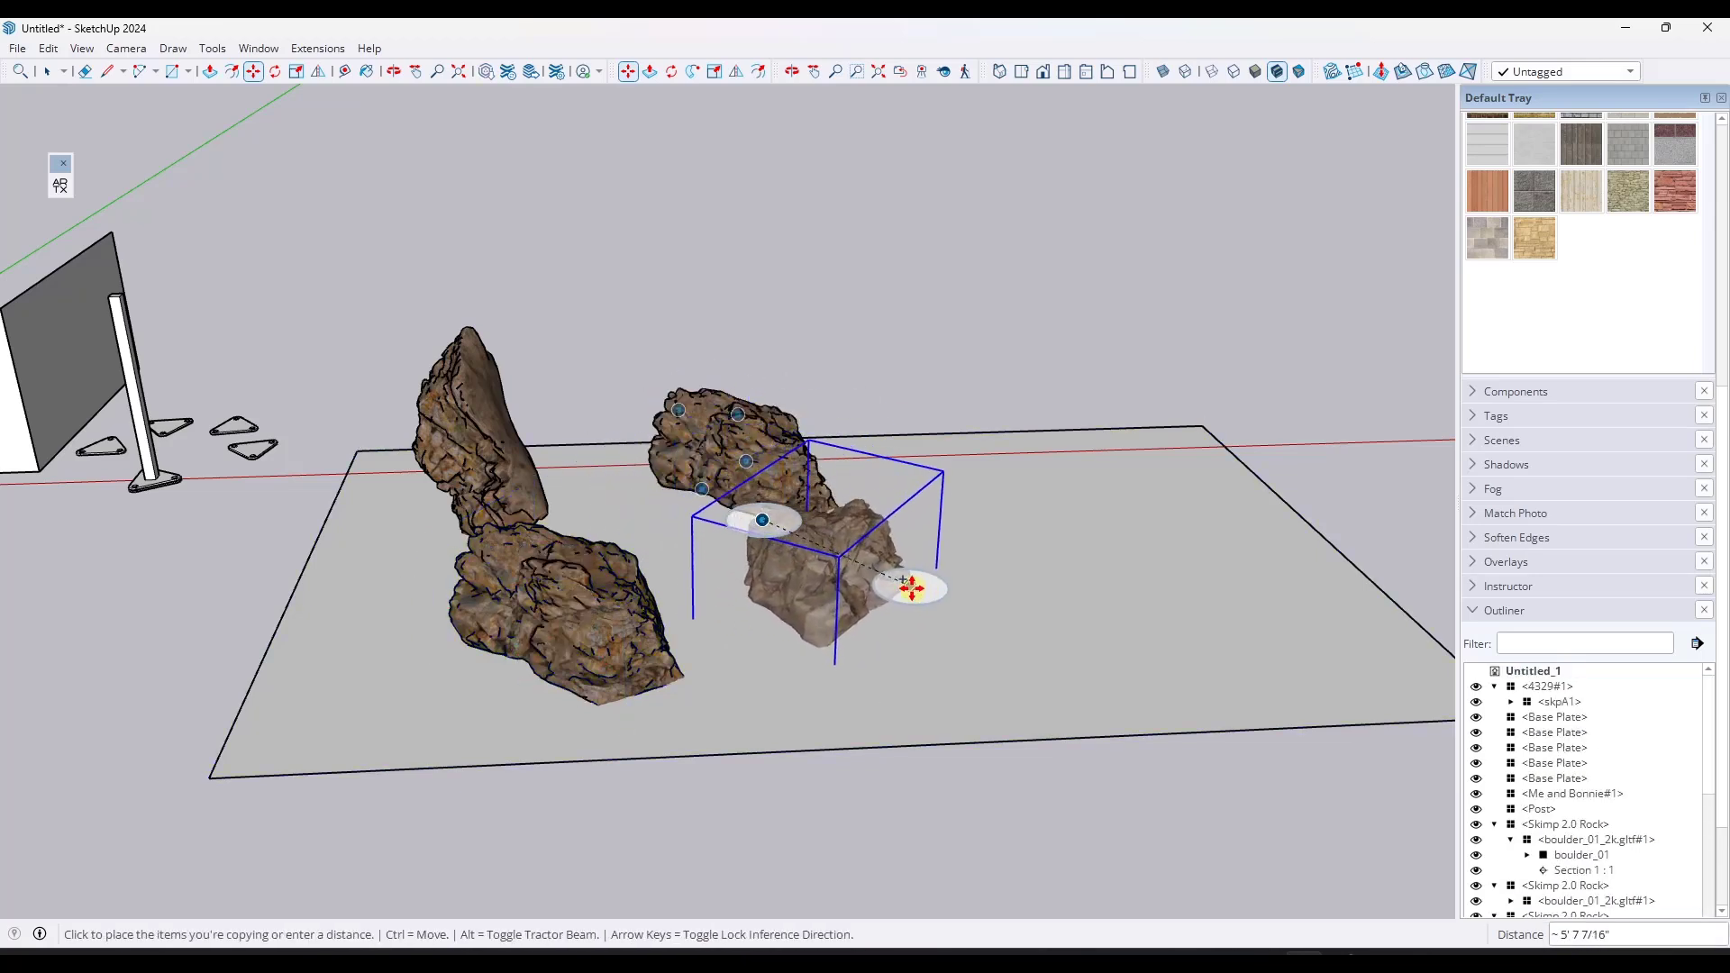
pyautogui.click(851, 649)
pyautogui.click(747, 460)
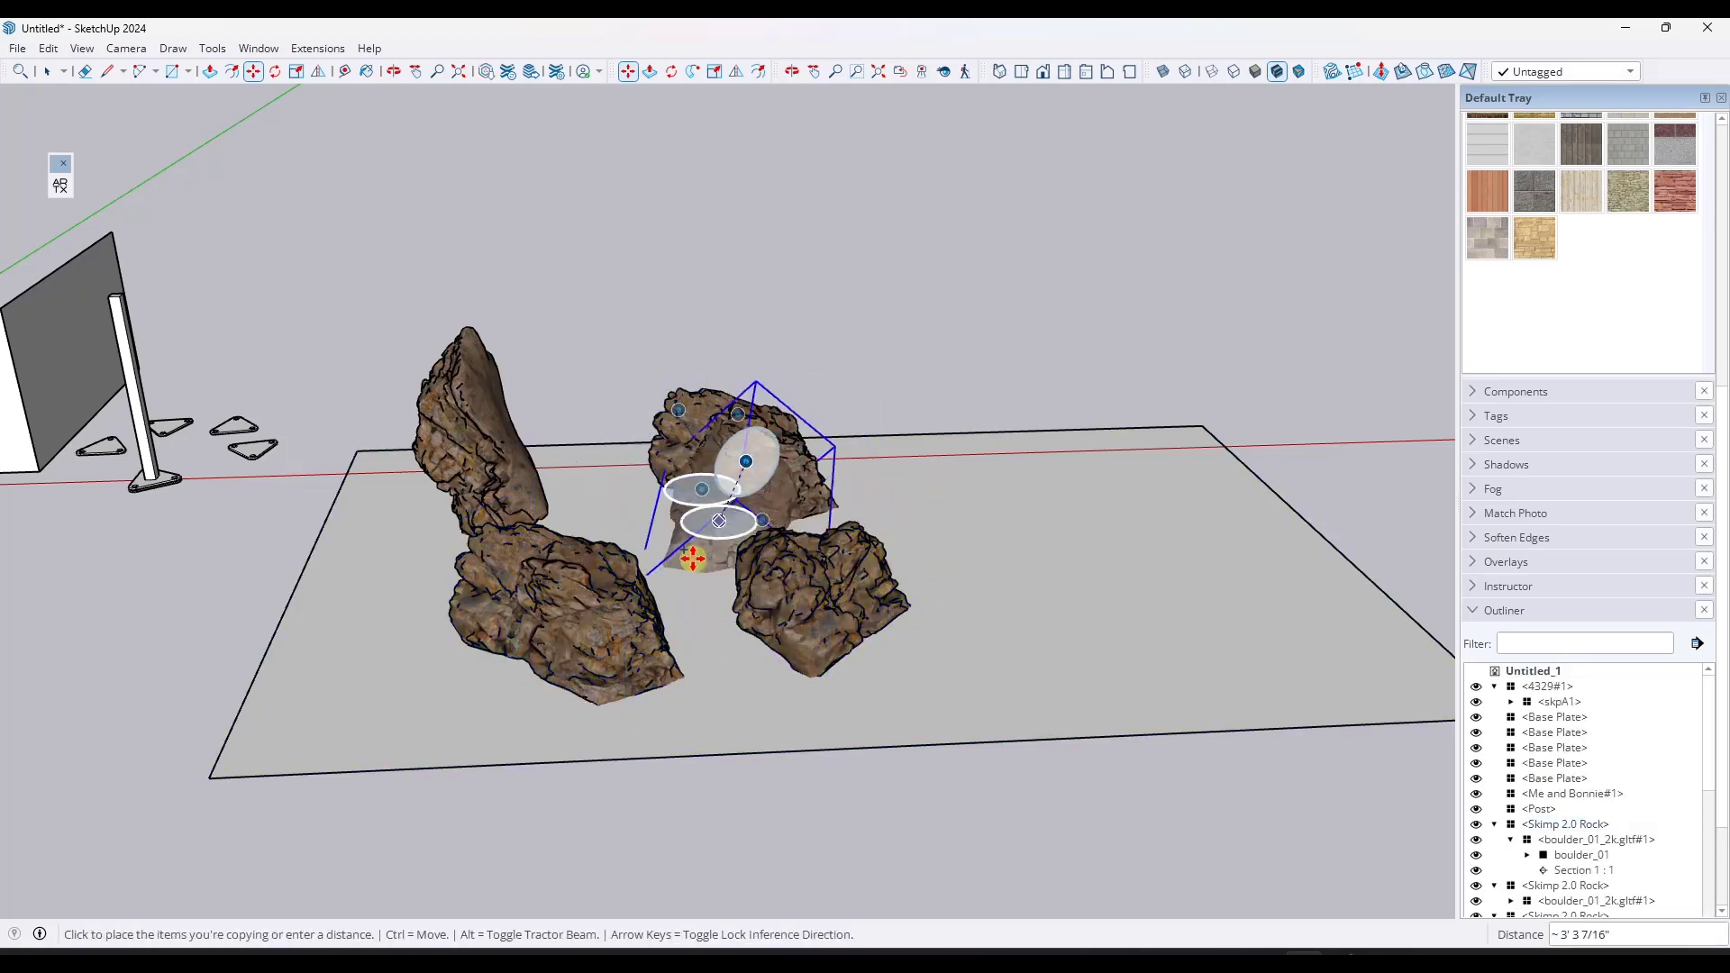
pyautogui.click(573, 523)
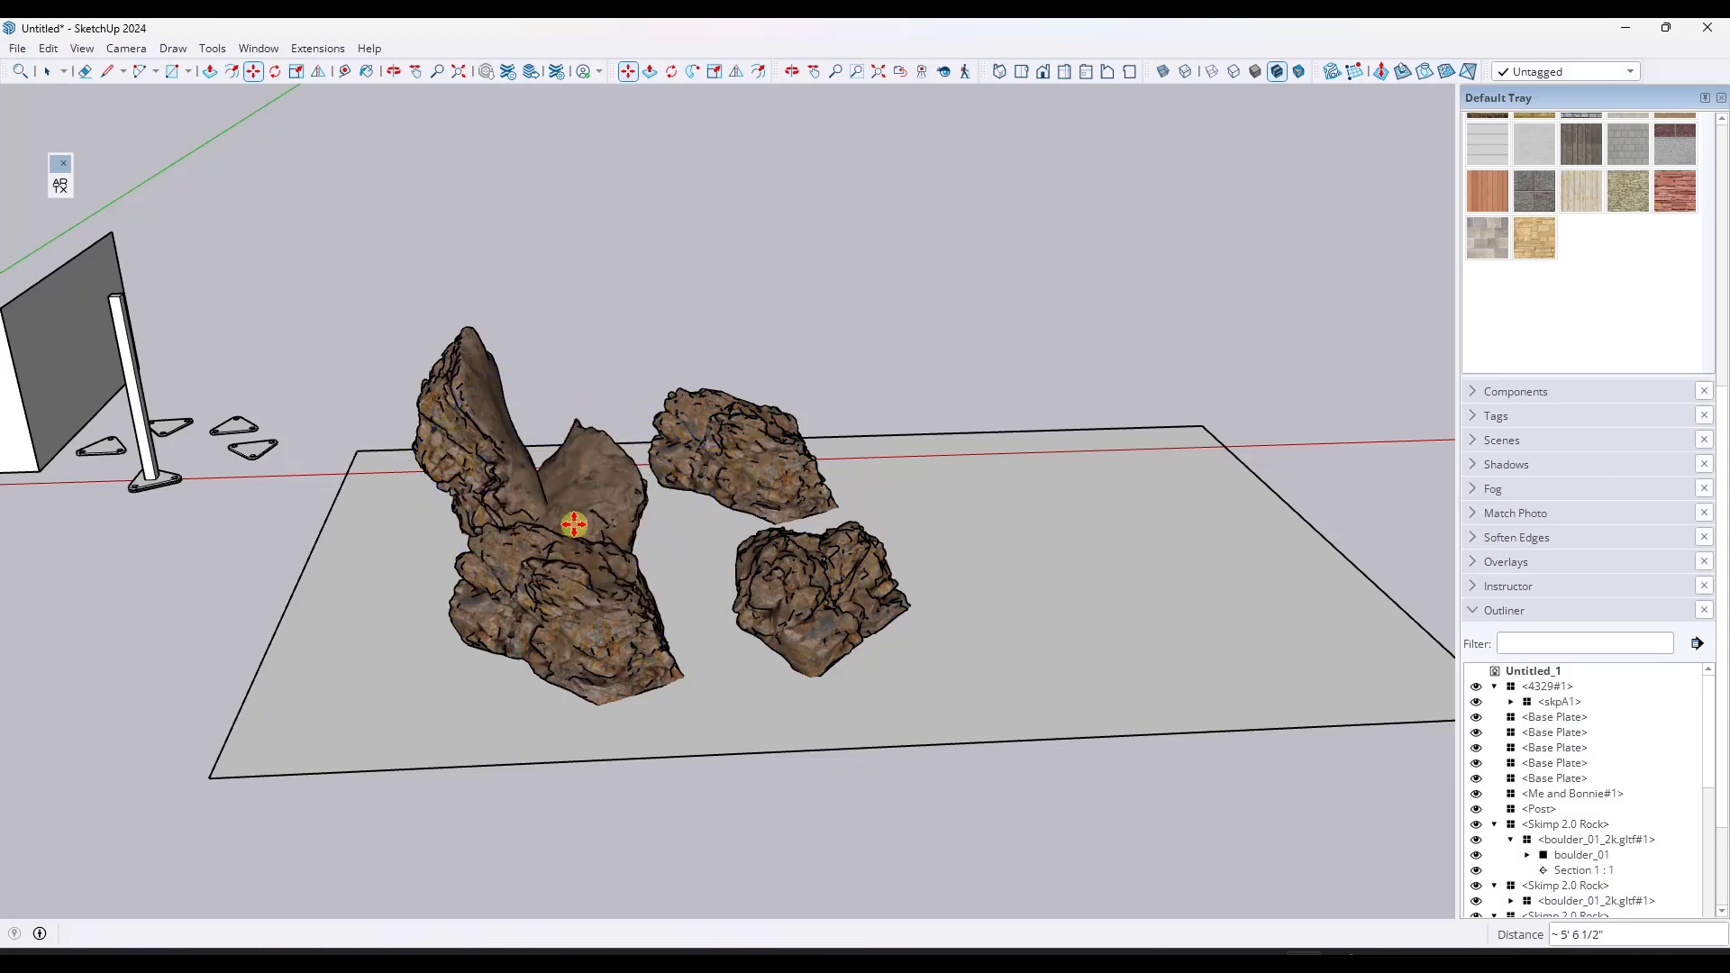
pyautogui.click(738, 415)
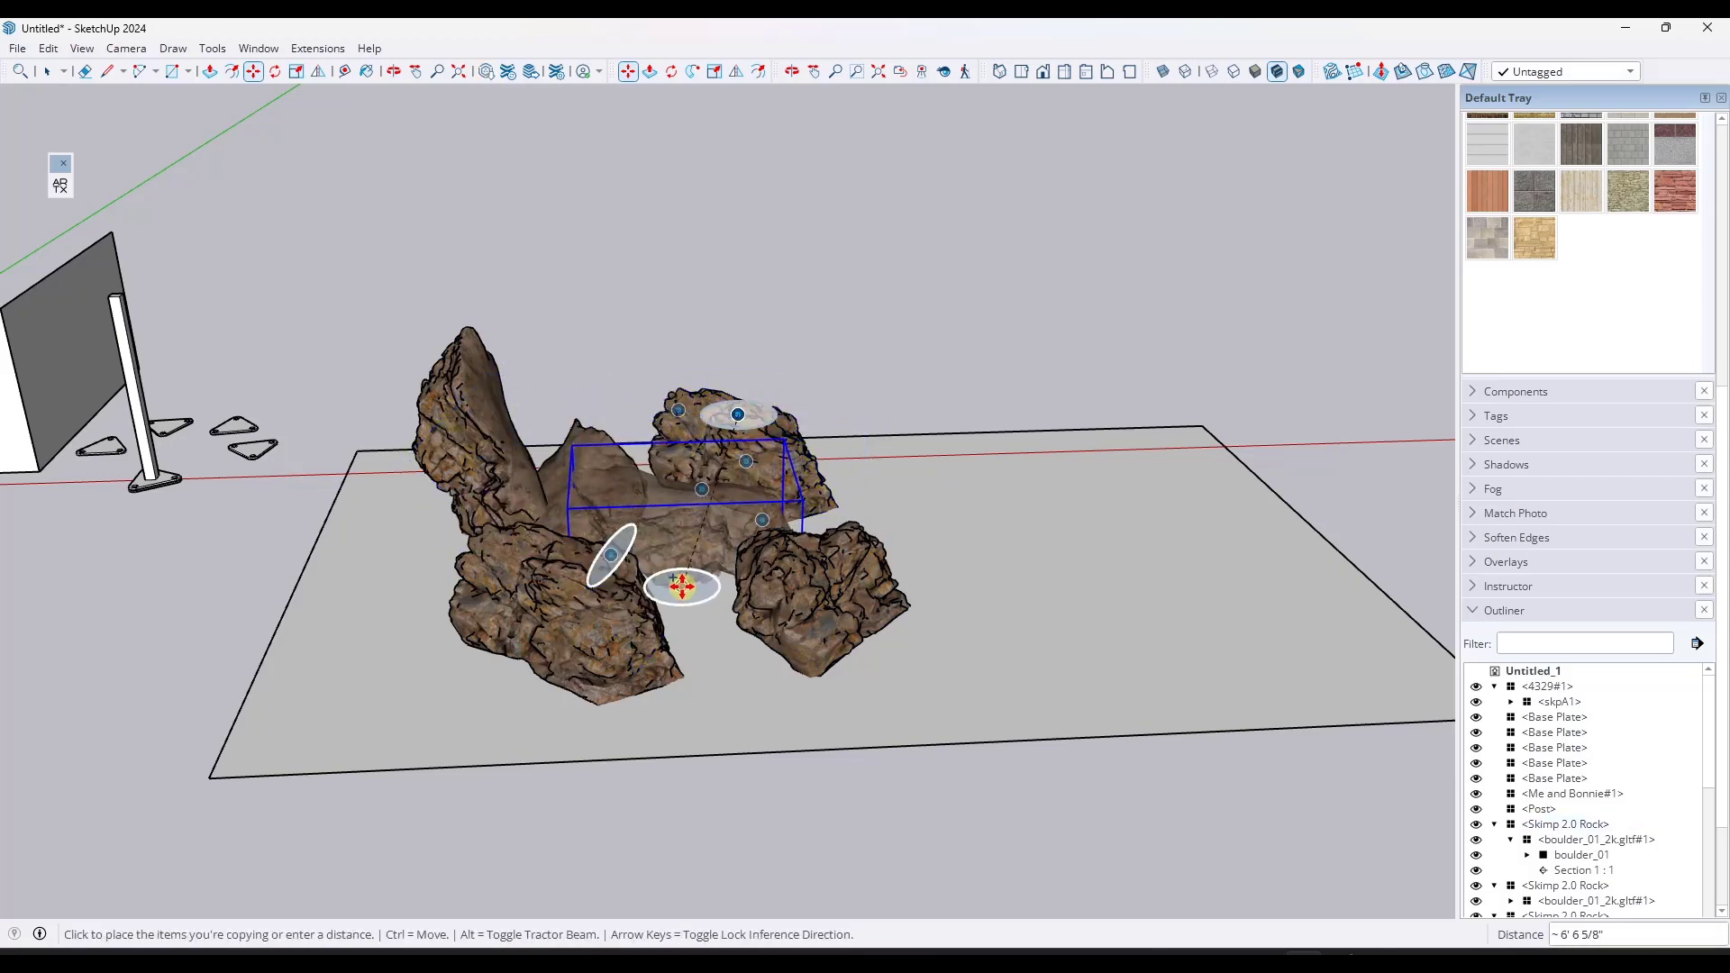
pyautogui.click(683, 586)
# Copy the middle boulder of the pile to the front of the pile
pyautogui.click(703, 453)
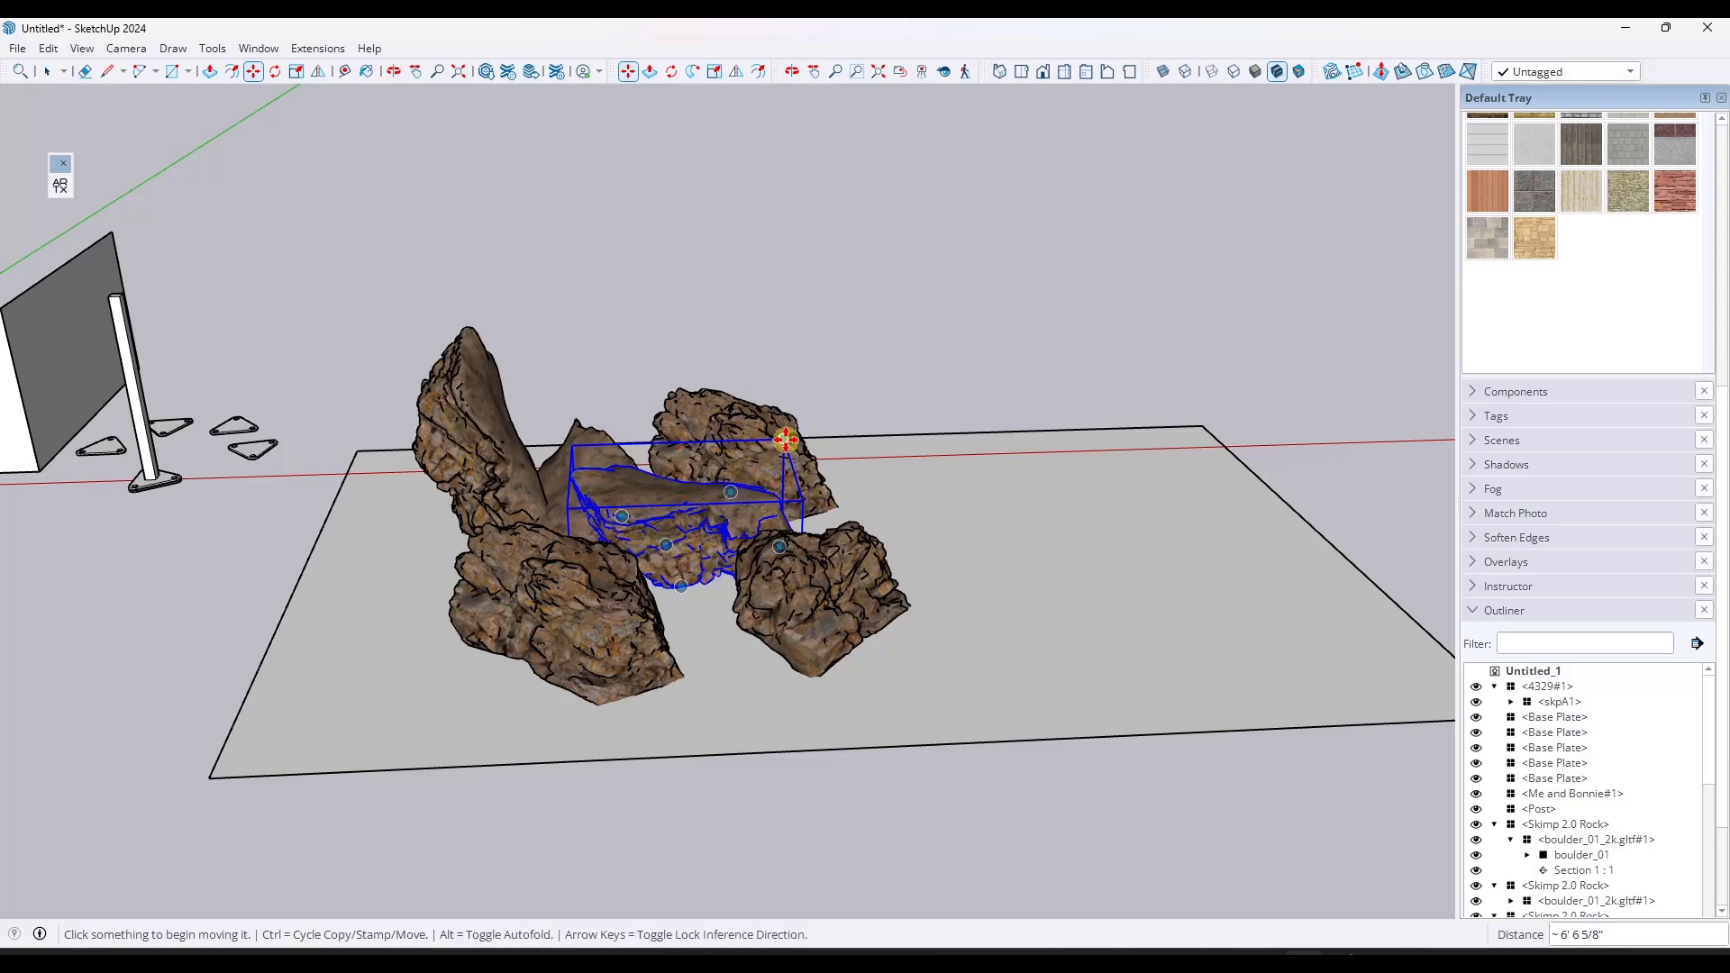
pyautogui.press('space')
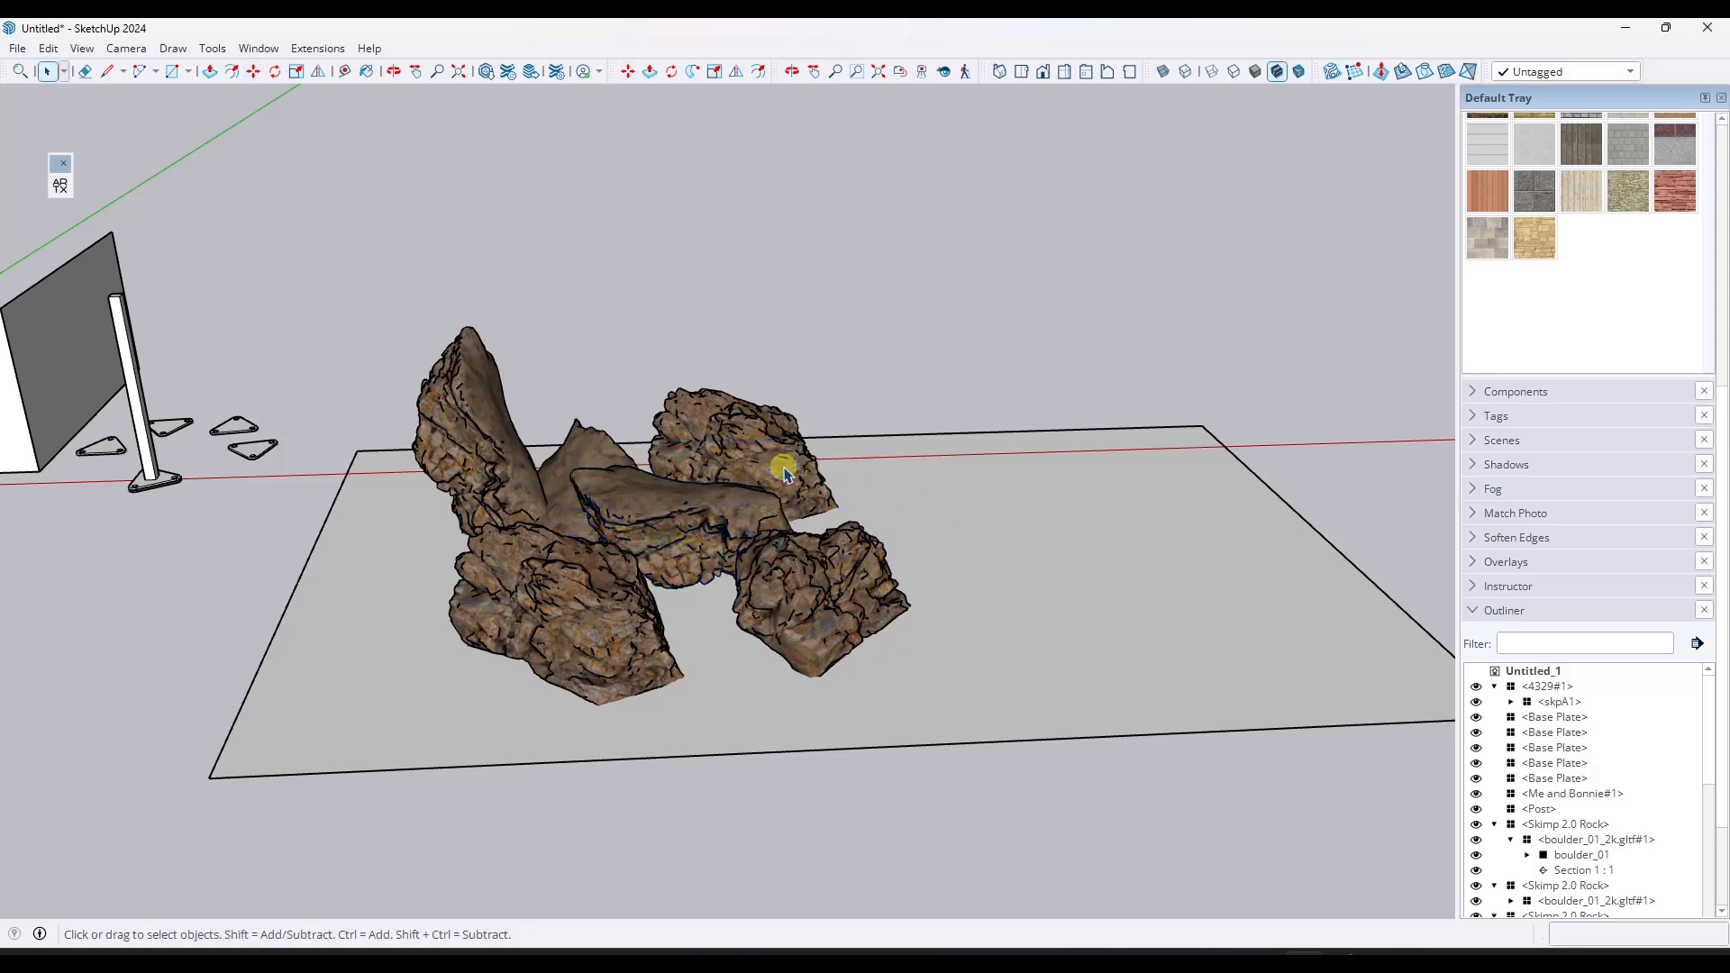
pyautogui.click(784, 474)
pyautogui.press('m')
pyautogui.moveTo(784, 473); pyautogui.dragTo(733, 455, button='middle')
pyautogui.click(745, 461)
pyautogui.press('ctrl')
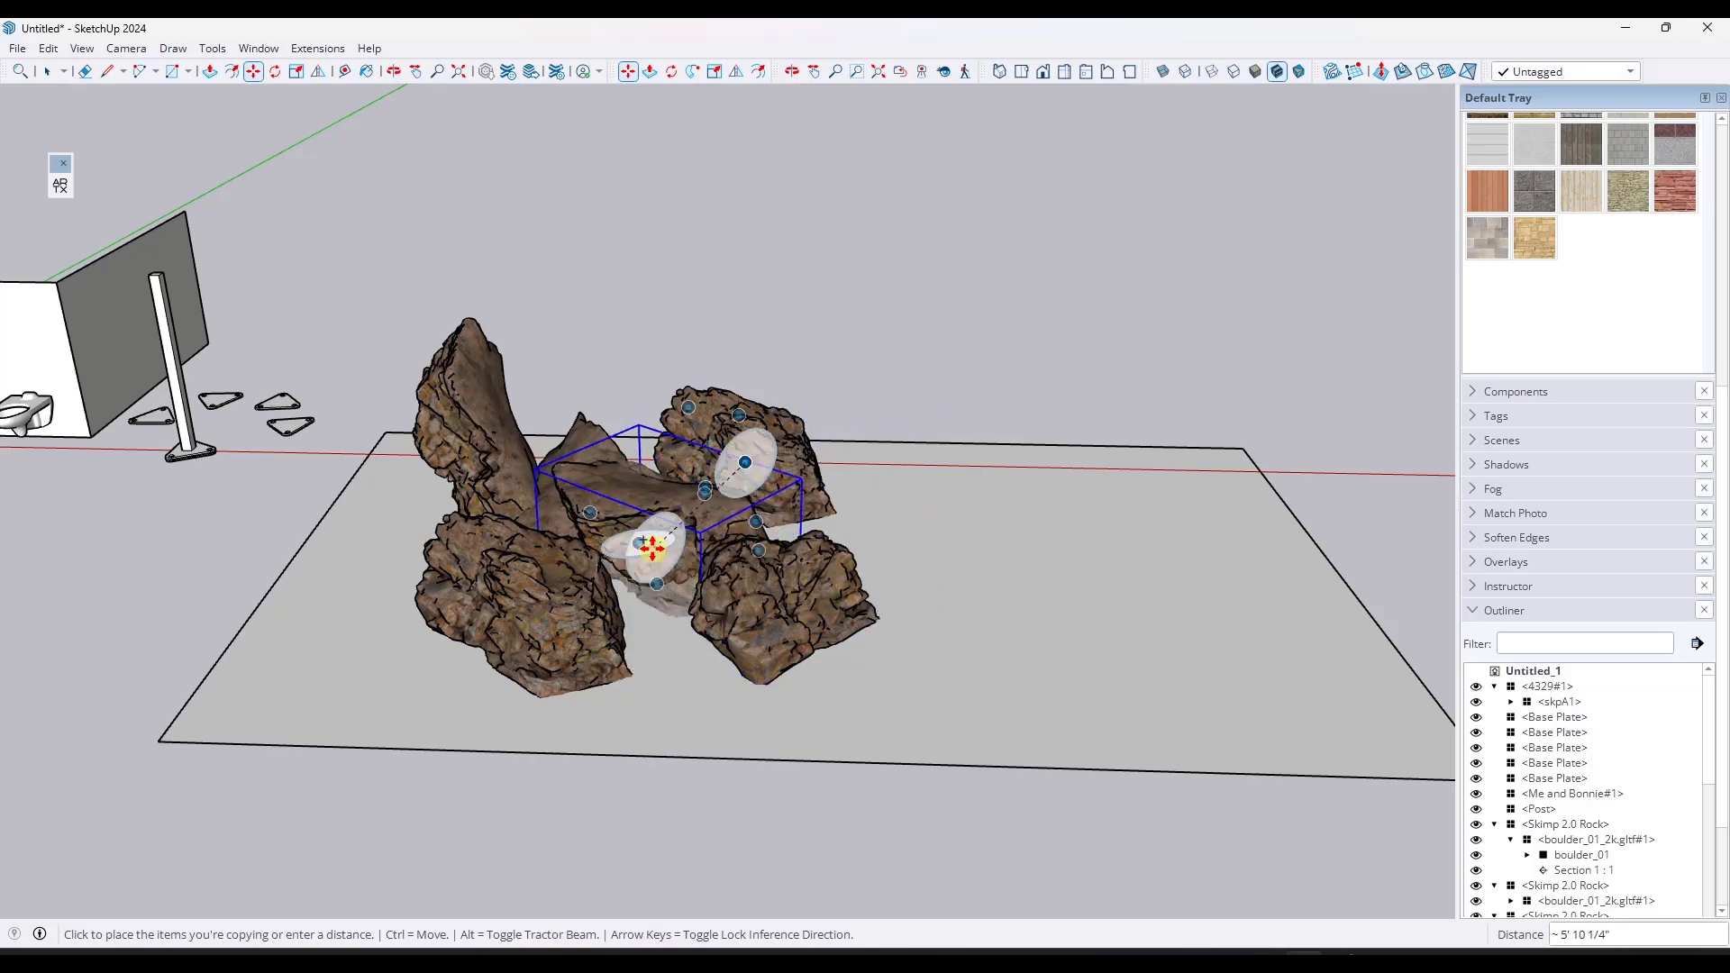
pyautogui.click(605, 599)
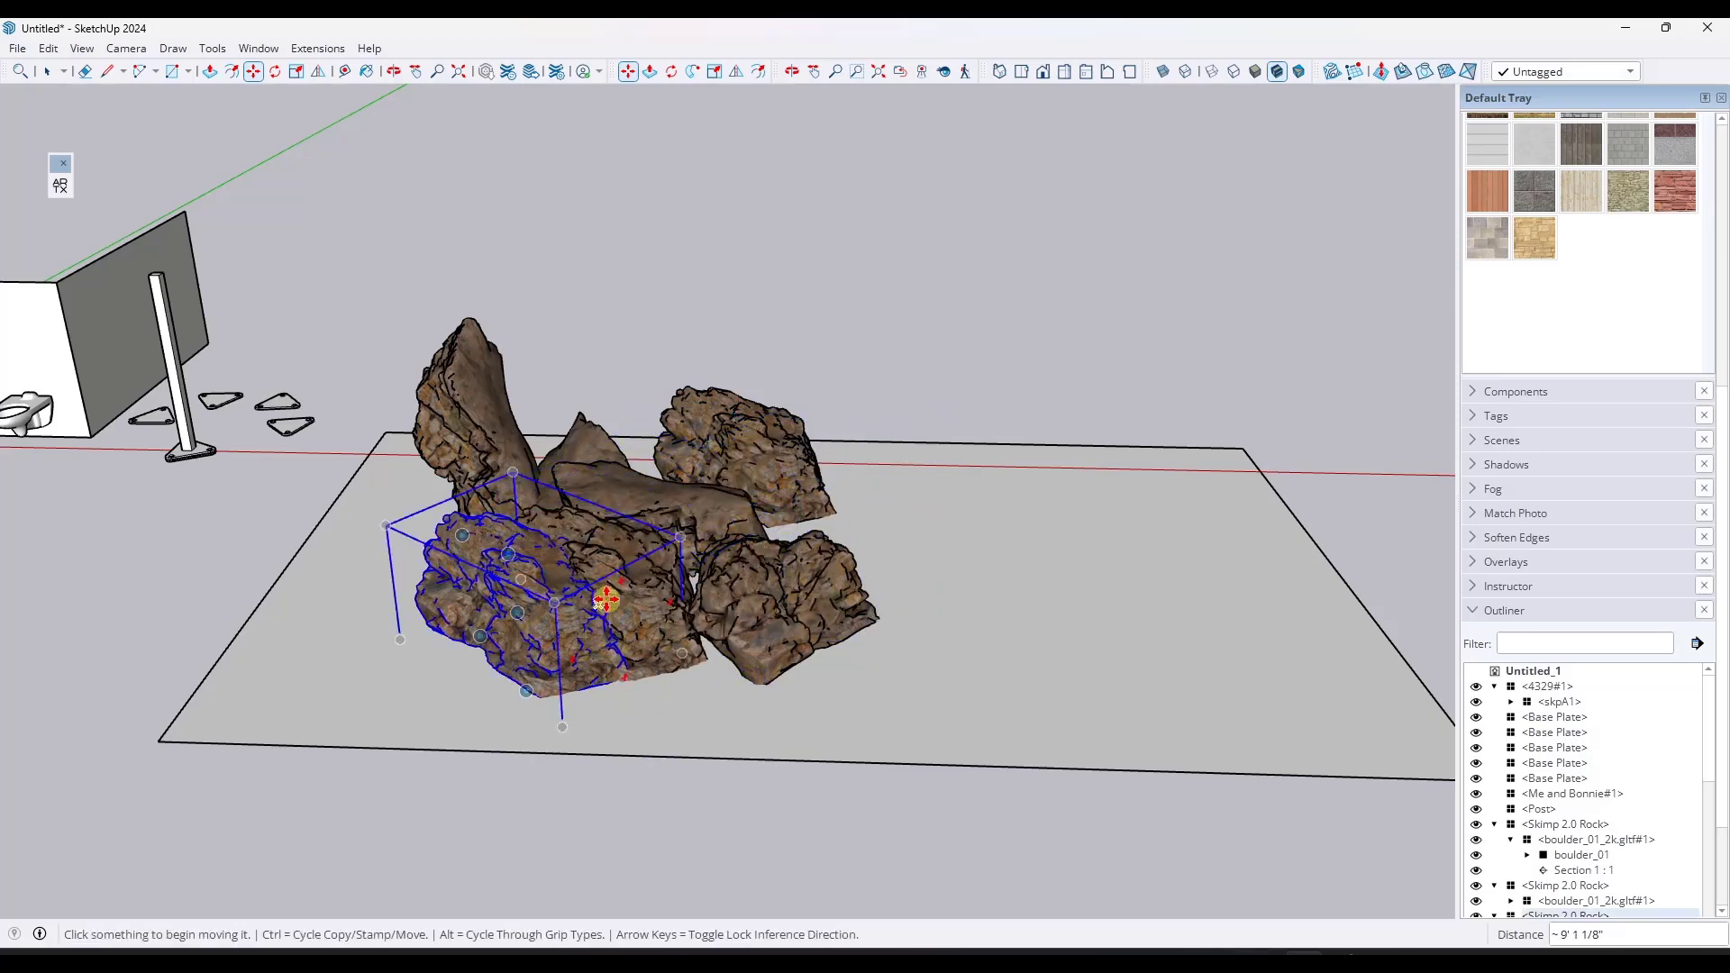
# Orbit around the finished rock pile and select the tall boulder at the back
pyautogui.moveTo(732, 613); pyautogui.dragTo(721, 491, button='middle')
pyautogui.scroll(2, 612, 517)
pyautogui.moveTo(612, 518); pyautogui.dragTo(630, 483, button='middle')
pyautogui.scroll(-2, 630, 483)
pyautogui.press('space')
pyautogui.click(470, 410)
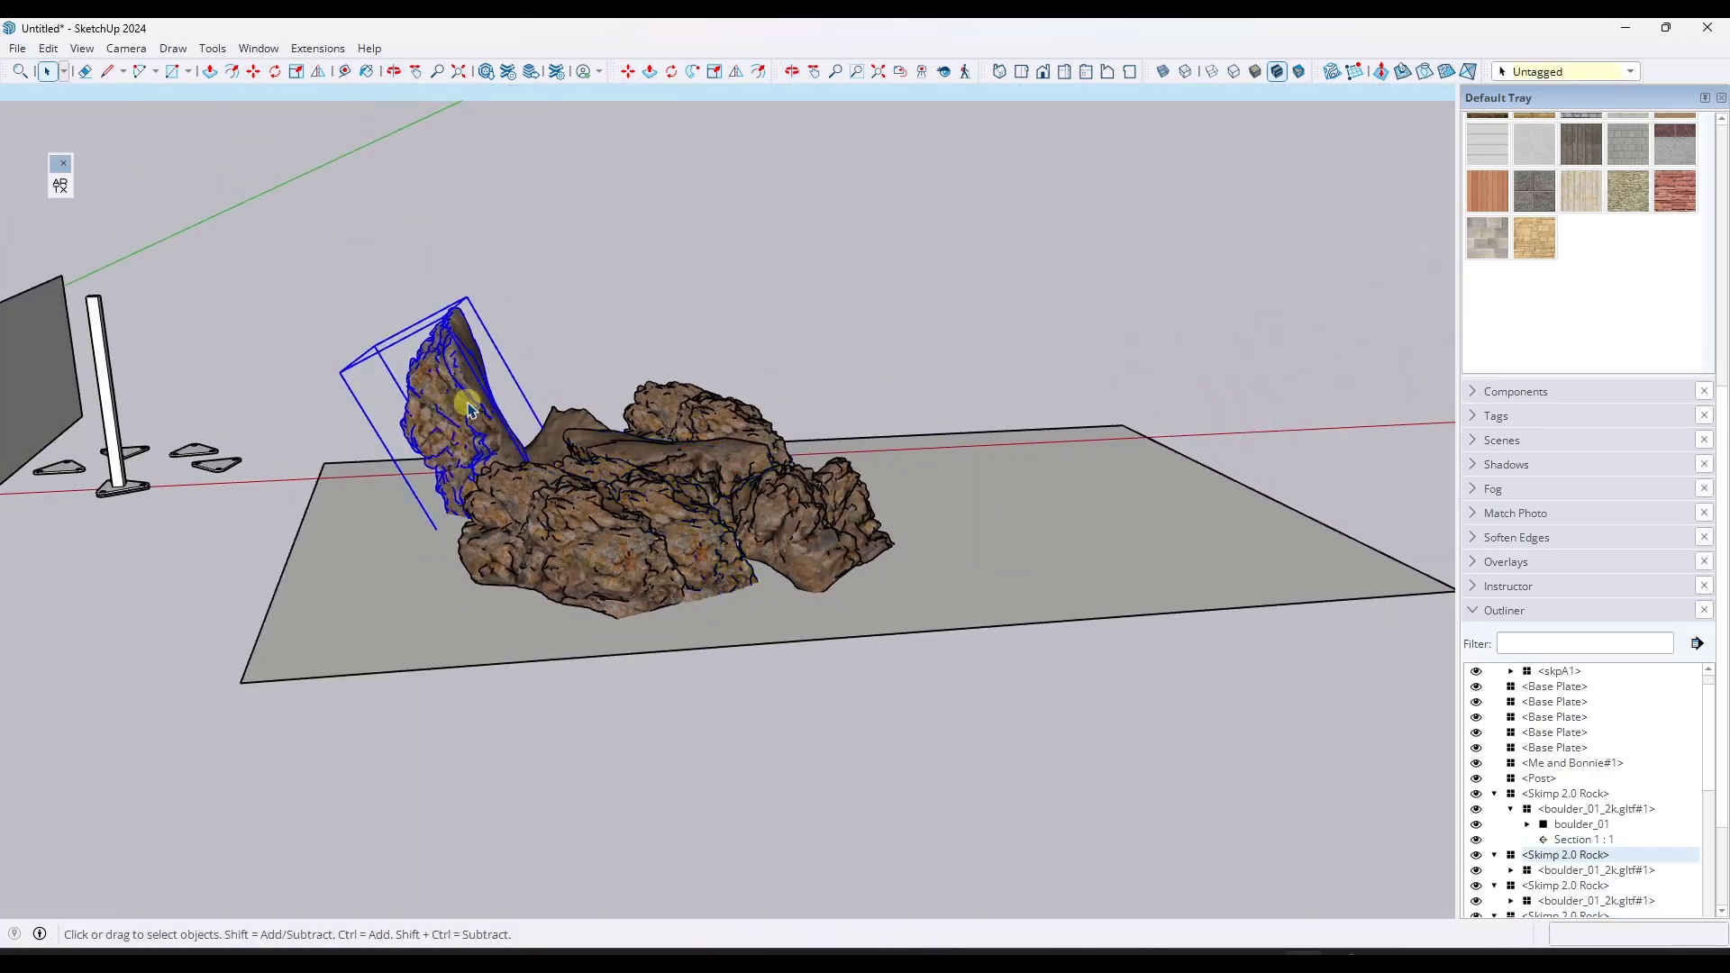
# Start moving the tall boulder, then orbit and zoom until the two Pipe components are in view
pyautogui.press('m')
pyautogui.click(457, 431)
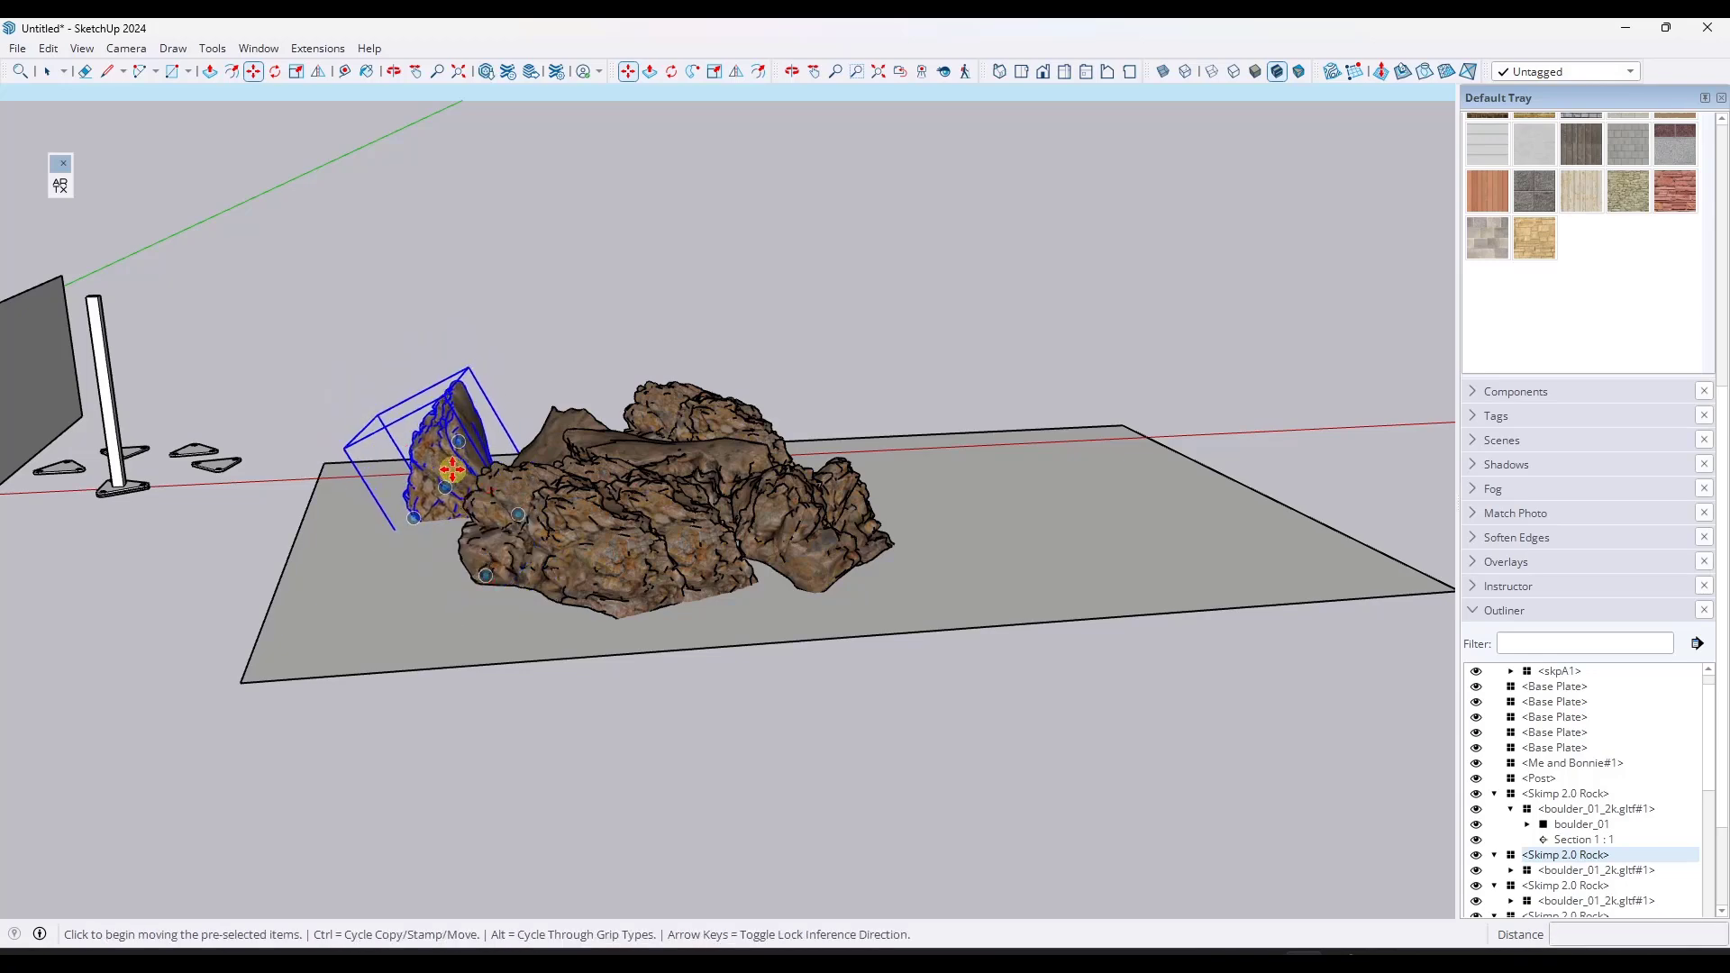
pyautogui.moveTo(448, 483); pyautogui.dragTo(579, 480, button='middle')
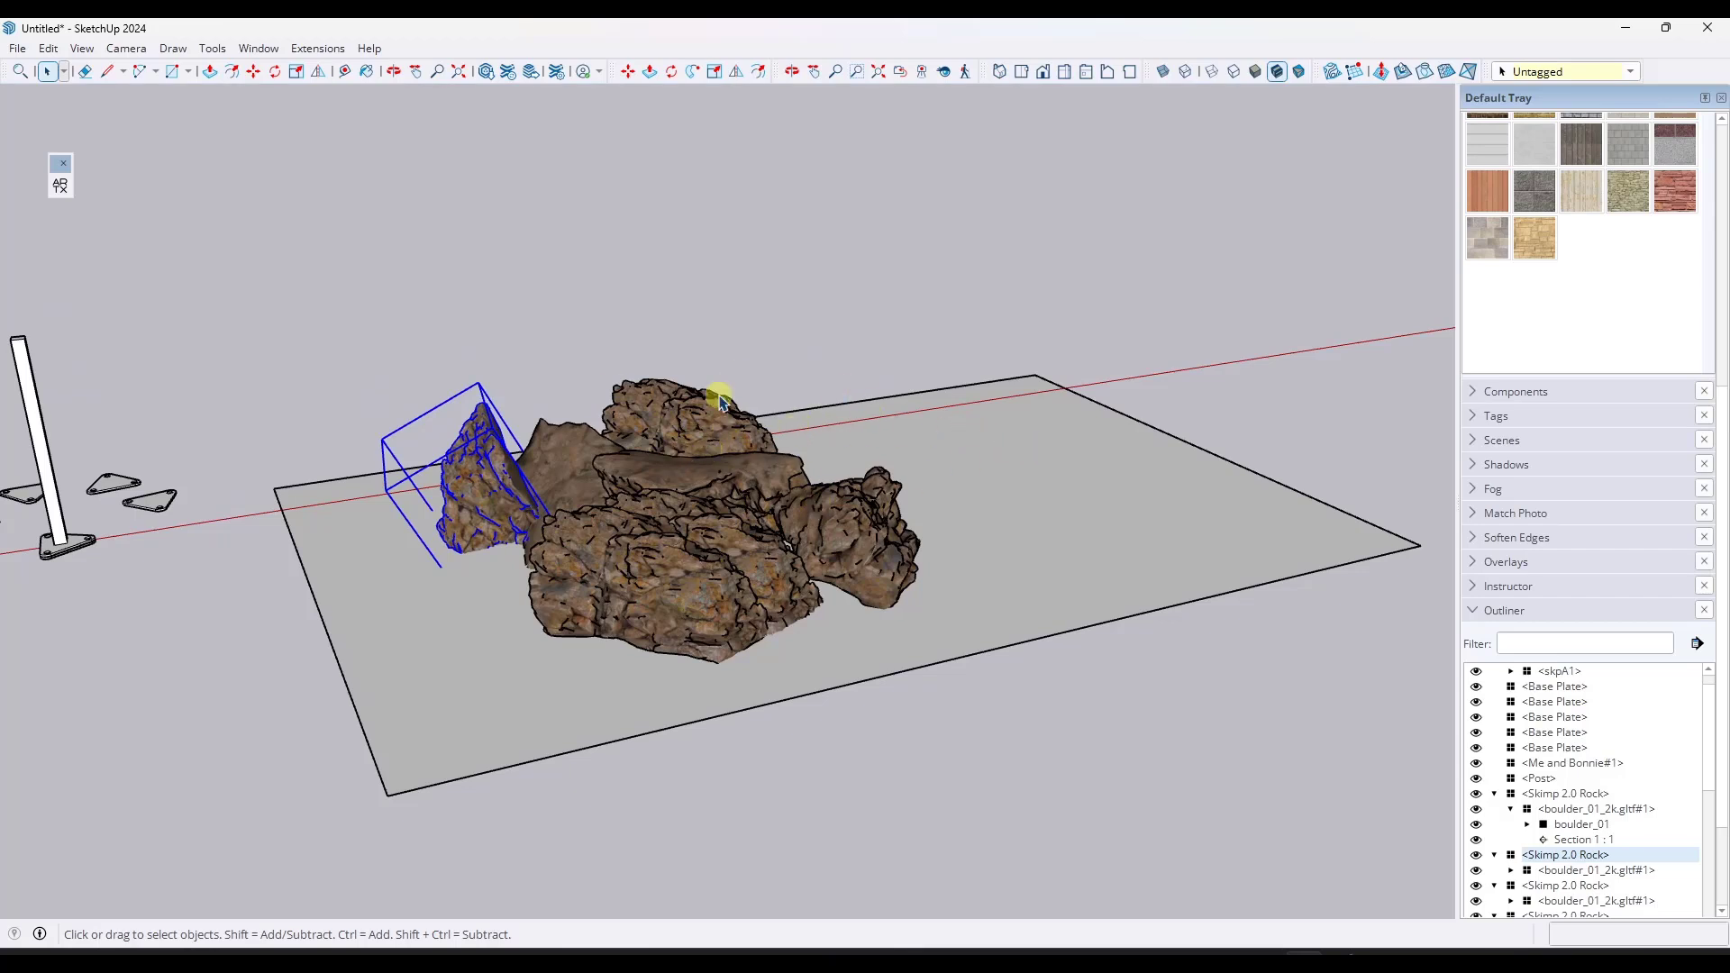
pyautogui.scroll(-1, 640, 463)
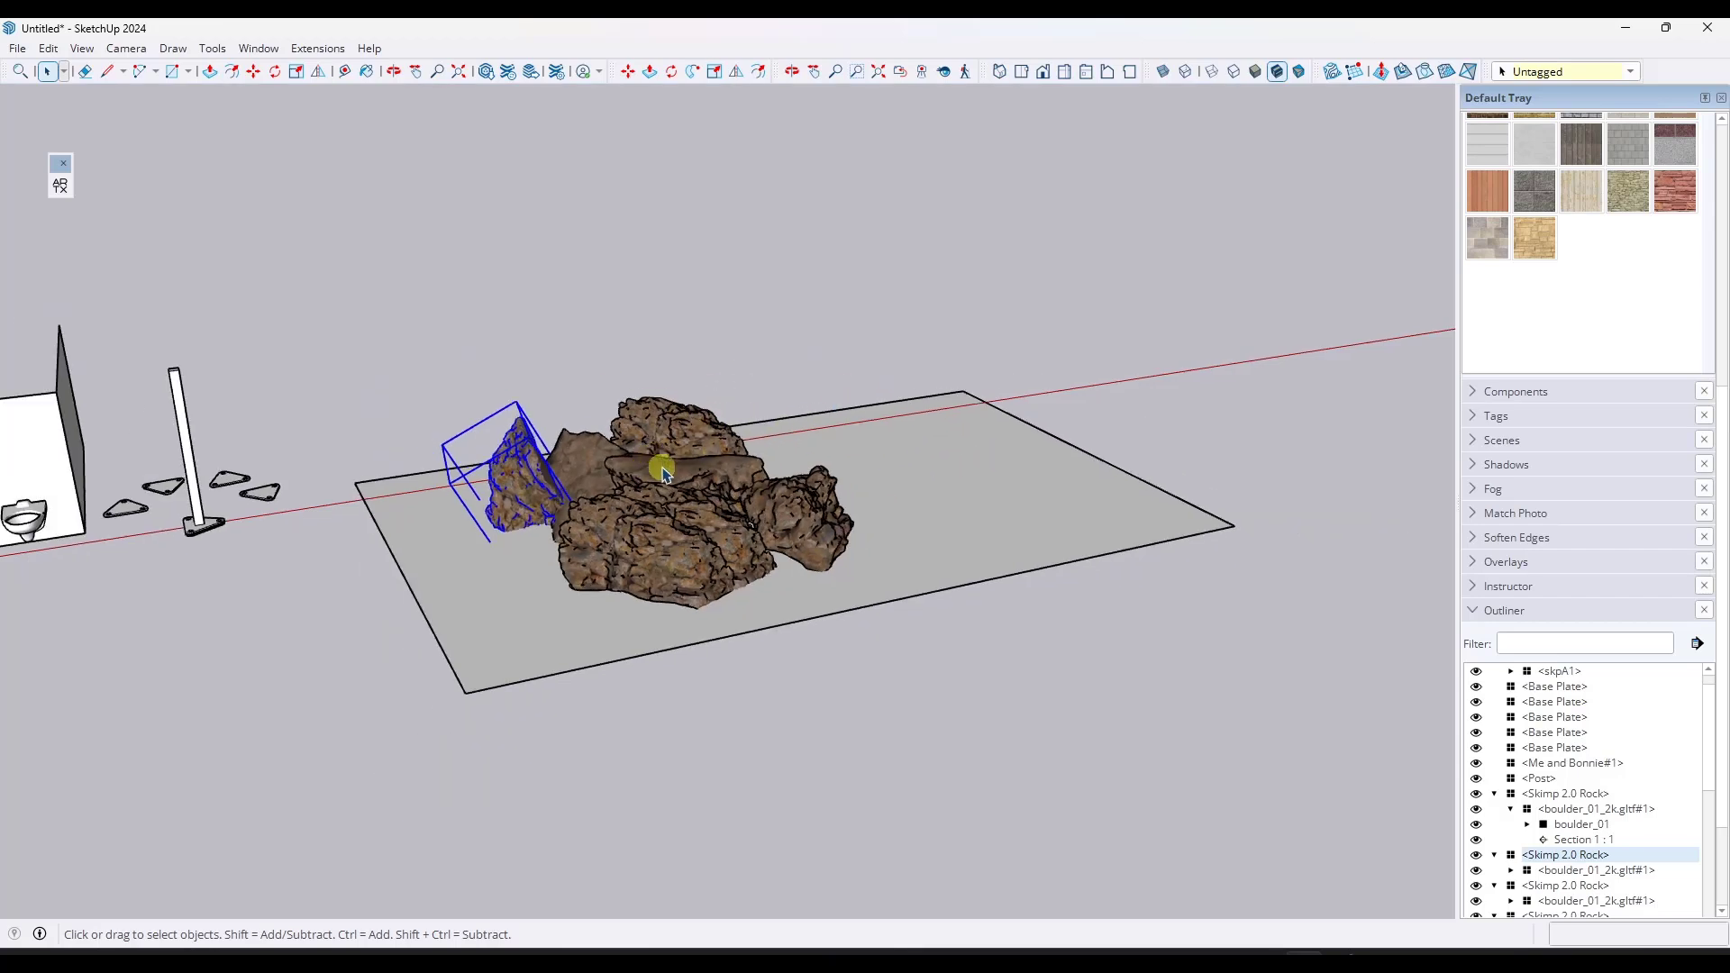
pyautogui.scroll(1, 663, 501)
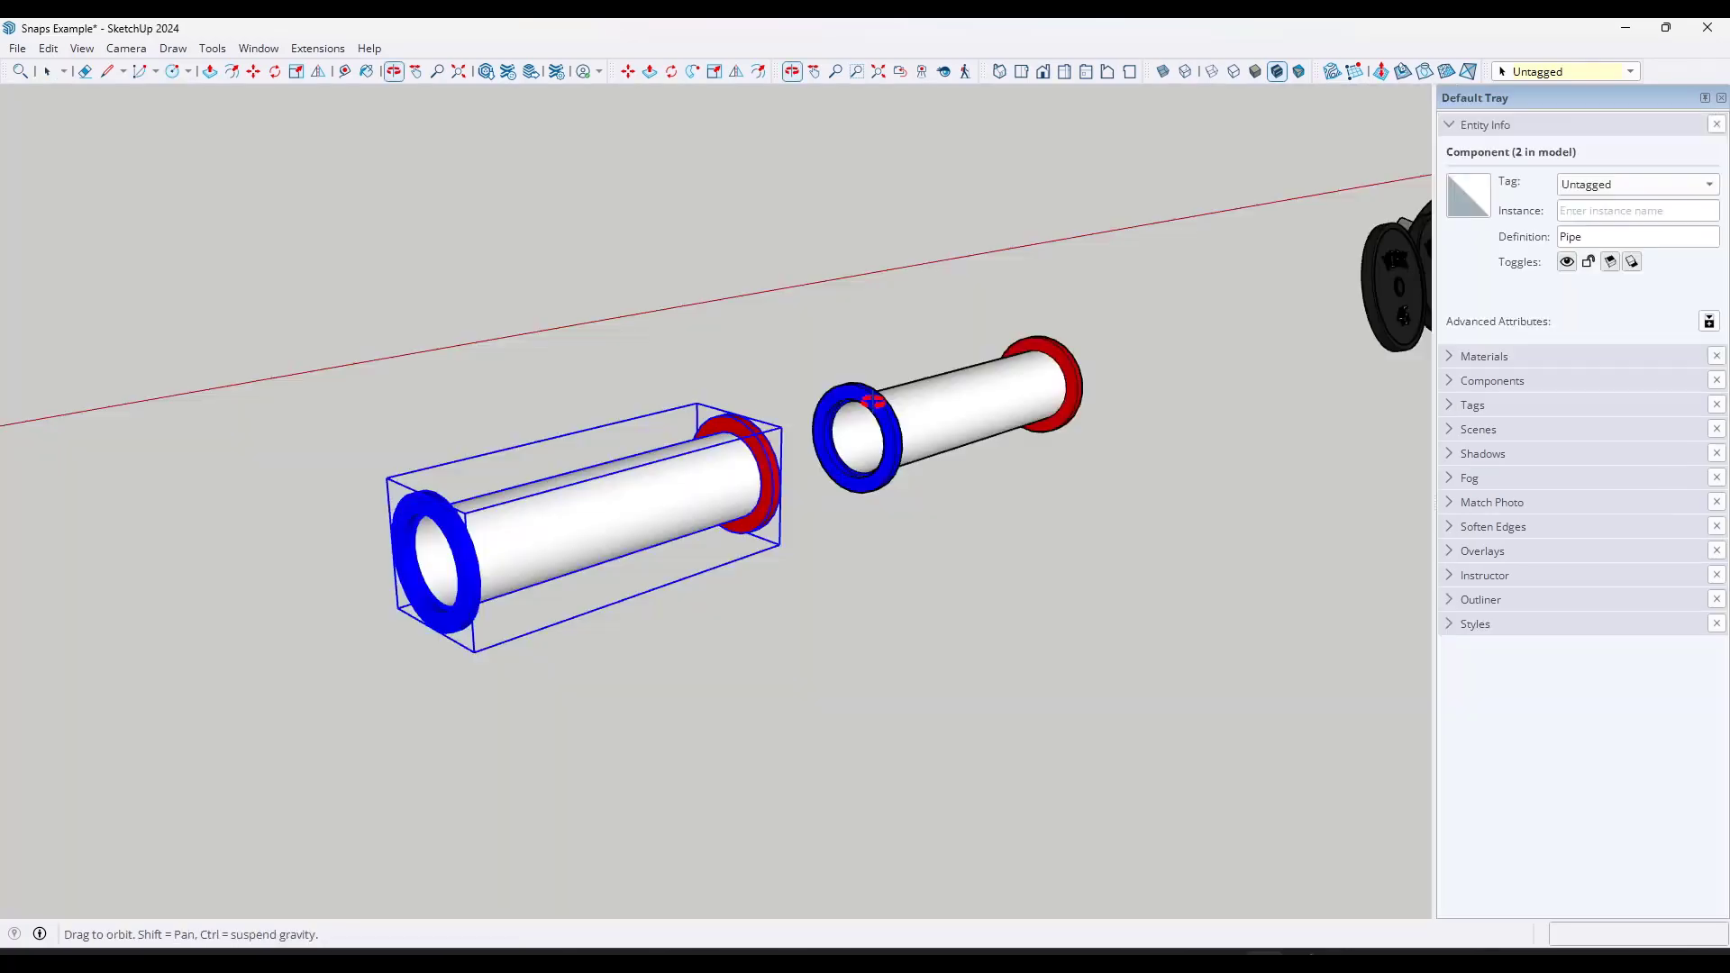
pyautogui.moveTo(833, 396); pyautogui.dragTo(856, 403, button='middle')
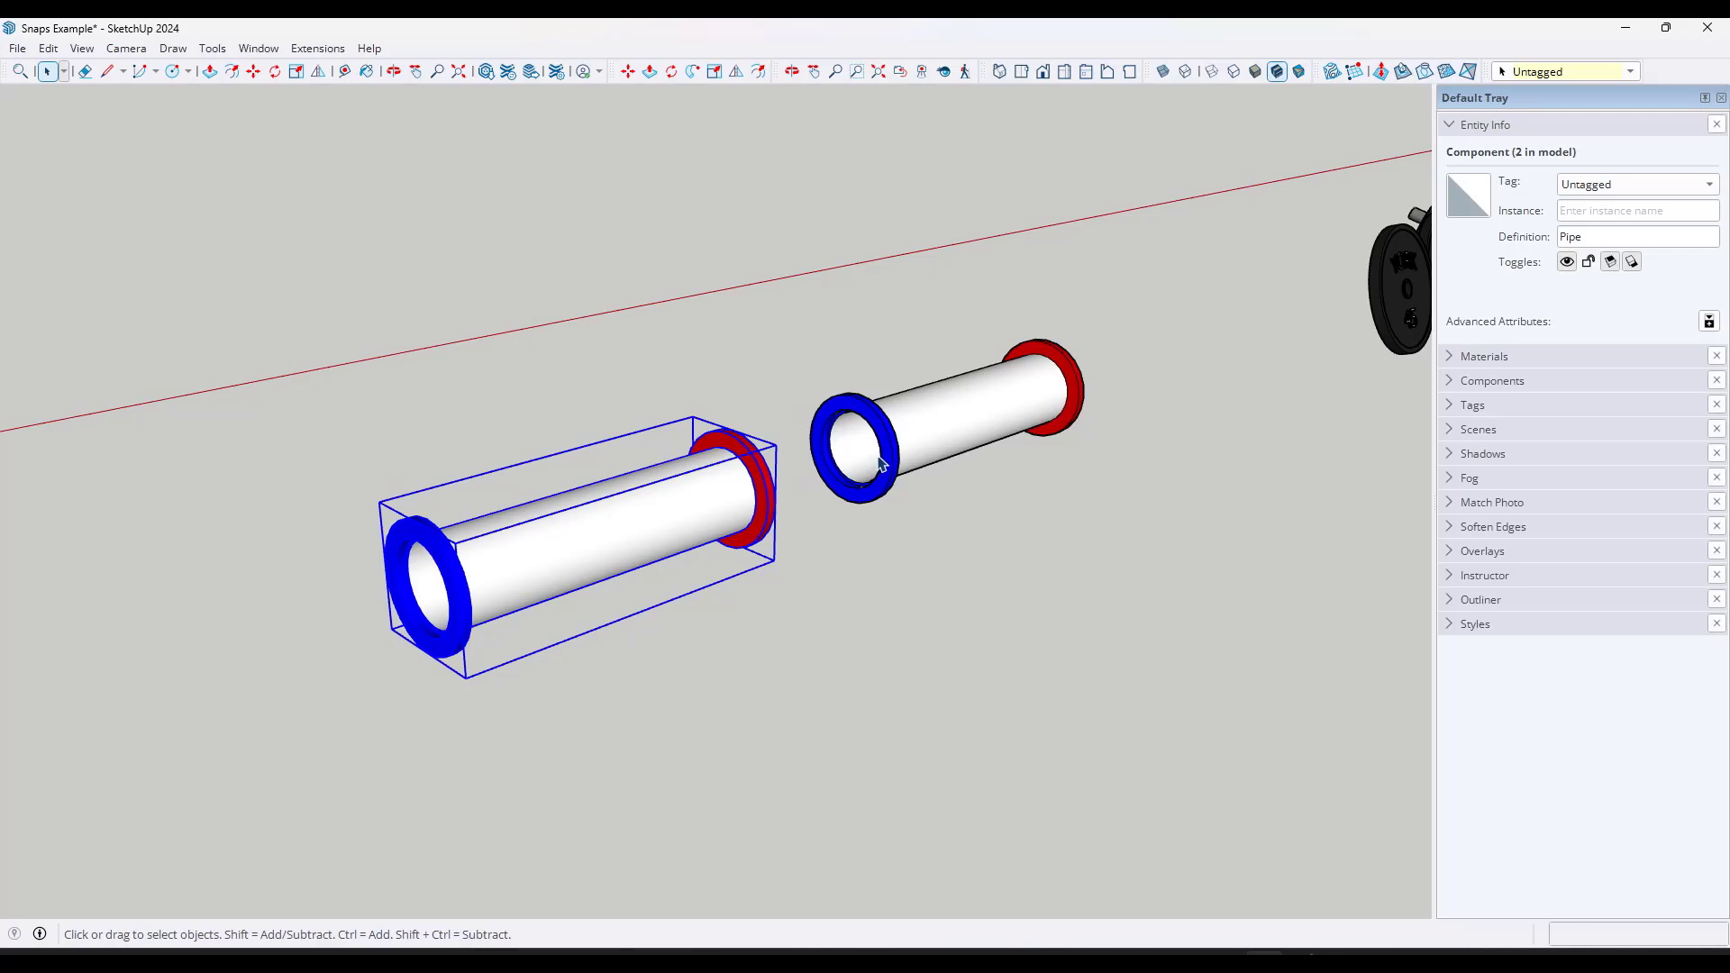
pyautogui.scroll(-3, 1002, 397)
pyautogui.scroll(3, 938, 540)
pyautogui.moveTo(908, 448); pyautogui.dragTo(914, 433, button='middle')
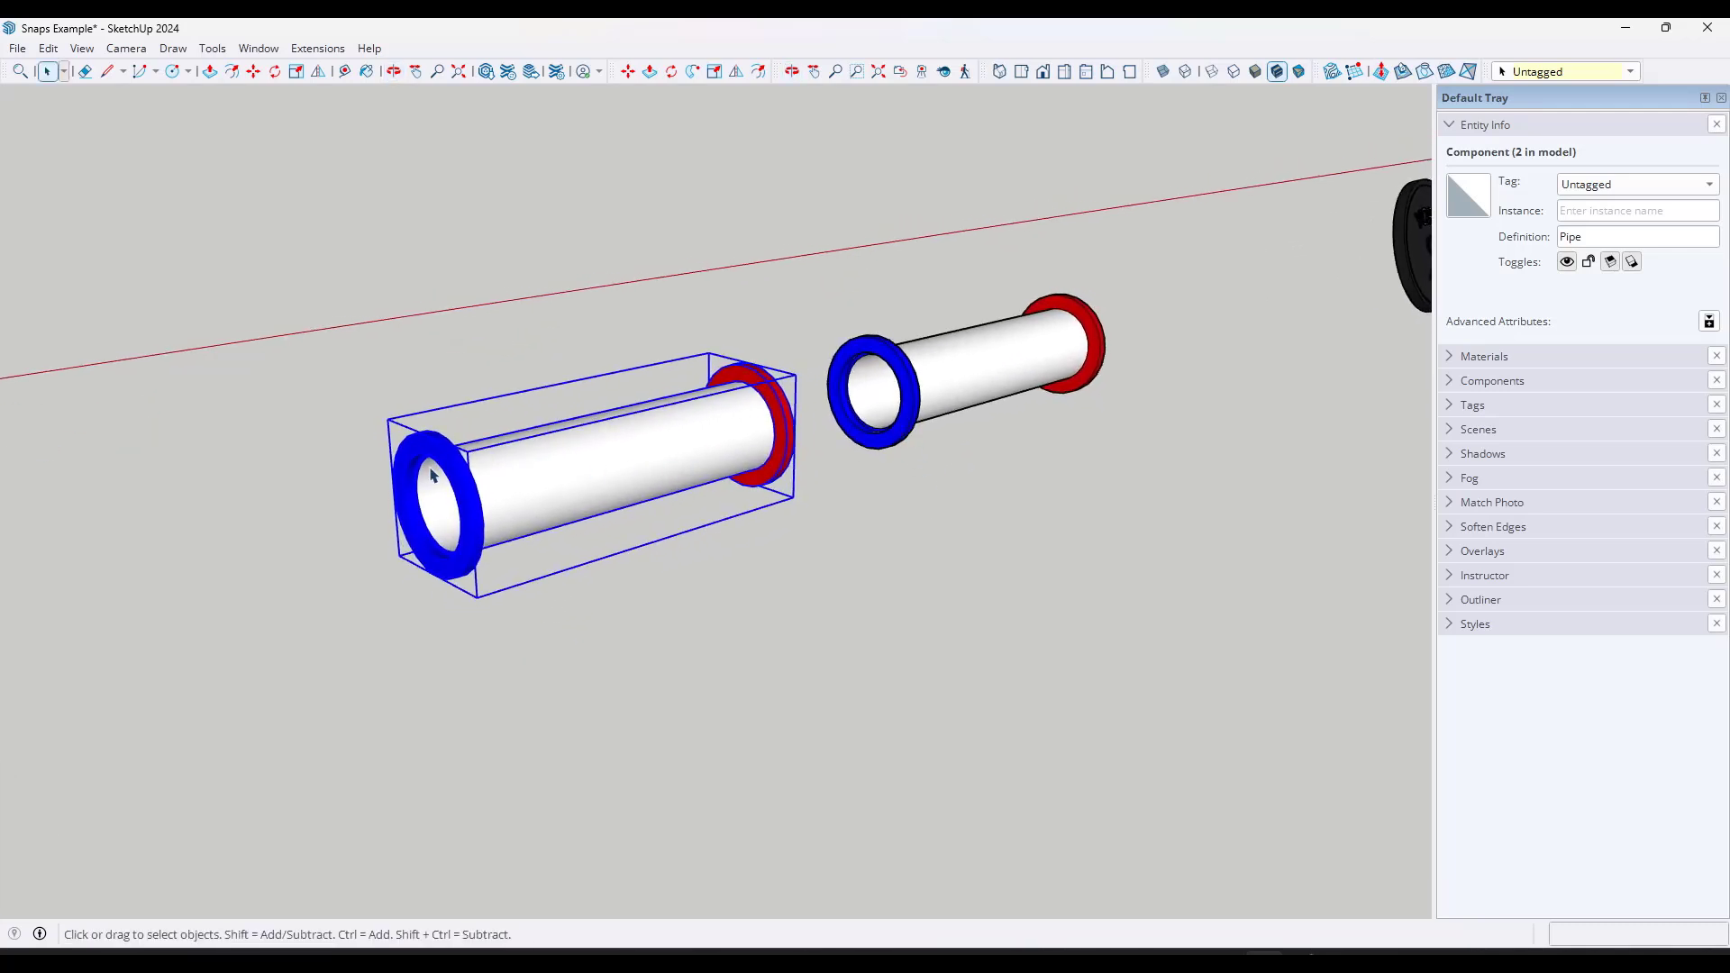
pyautogui.moveTo(435, 510); pyautogui.dragTo(451, 473, button='middle')
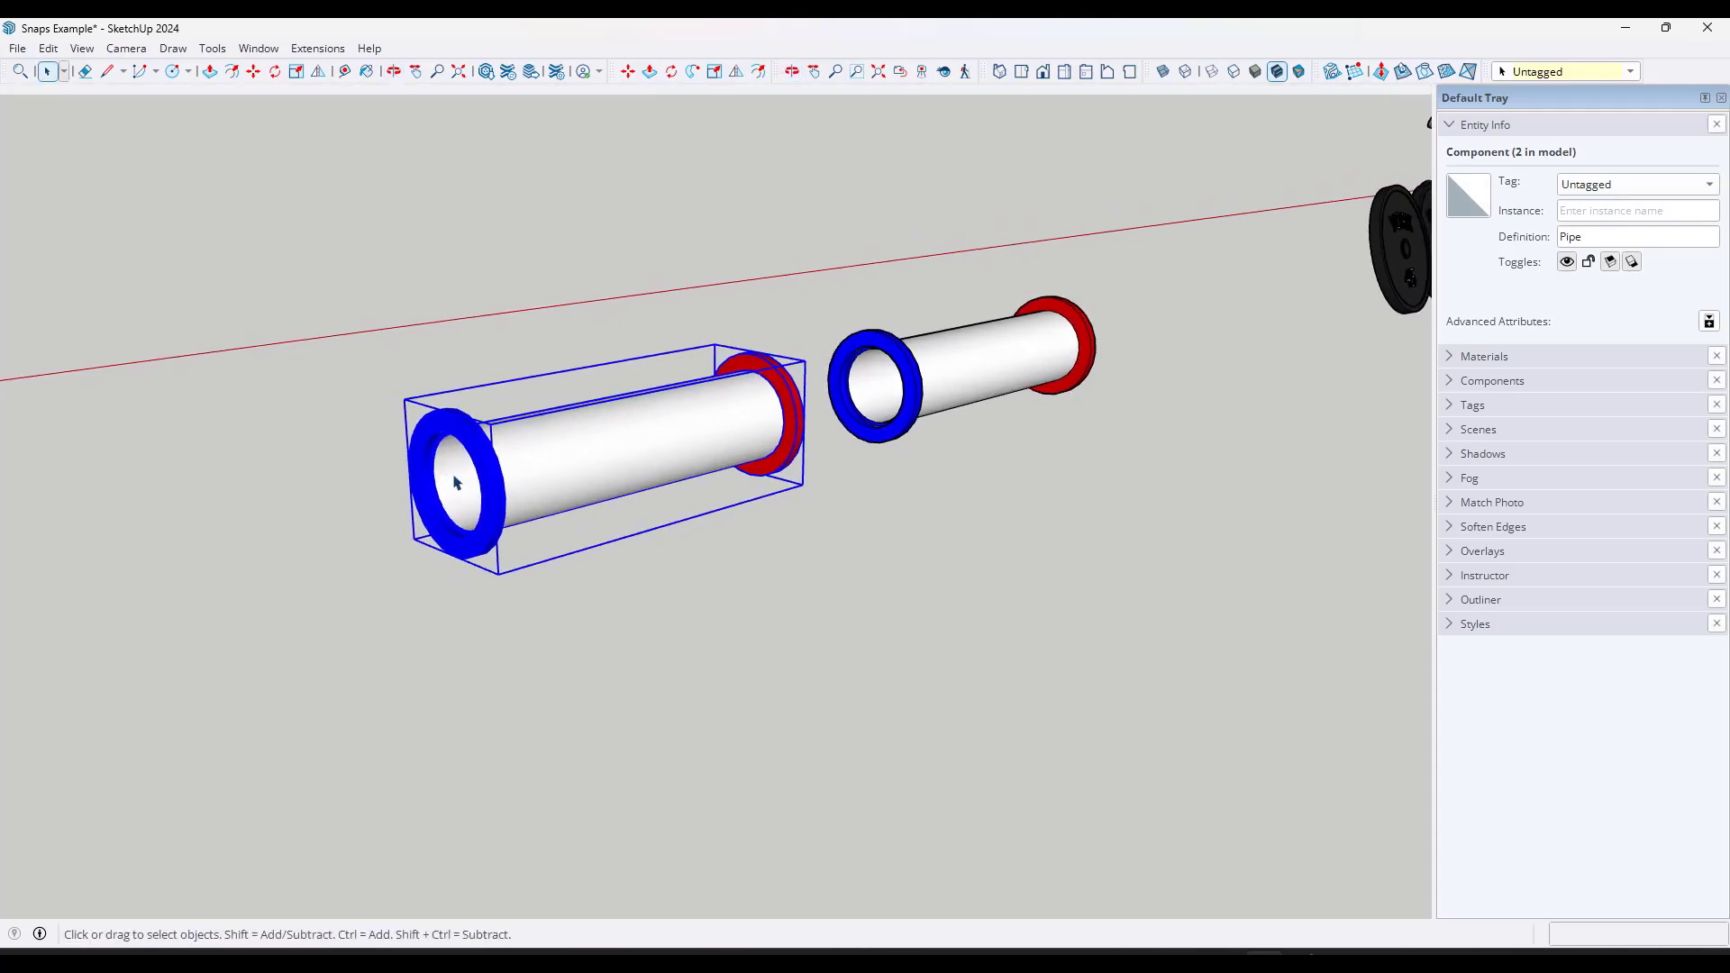
pyautogui.scroll(2, 455, 482)
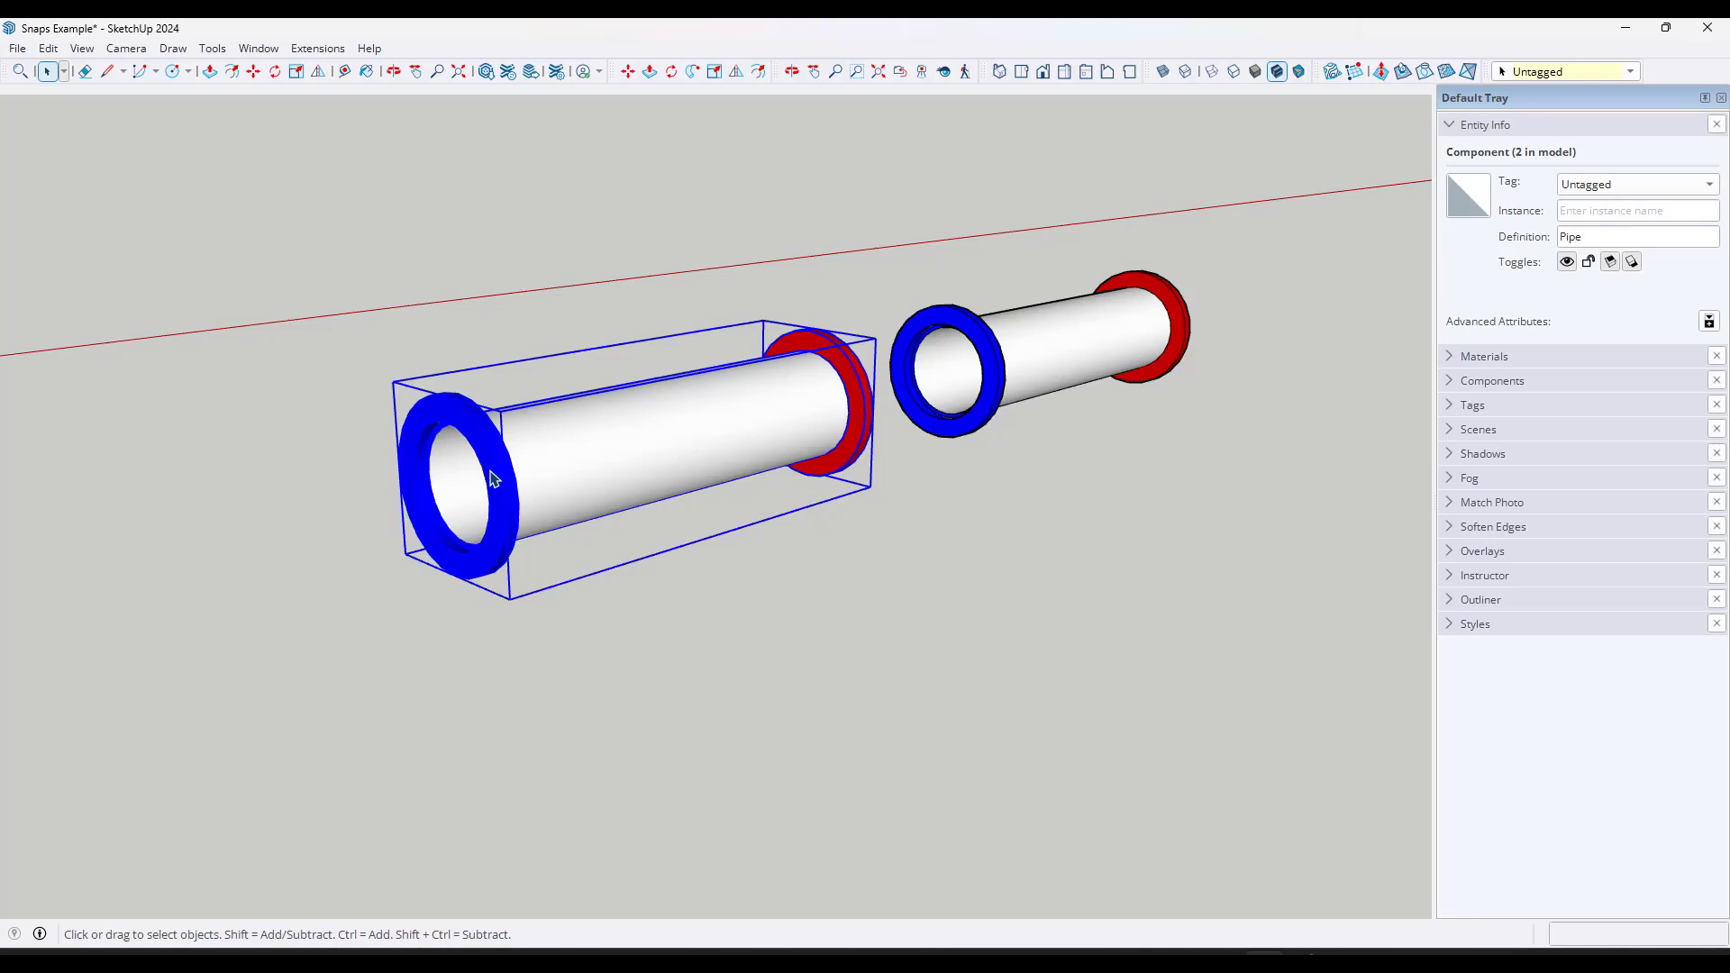
pyautogui.doubleClick(494, 478)
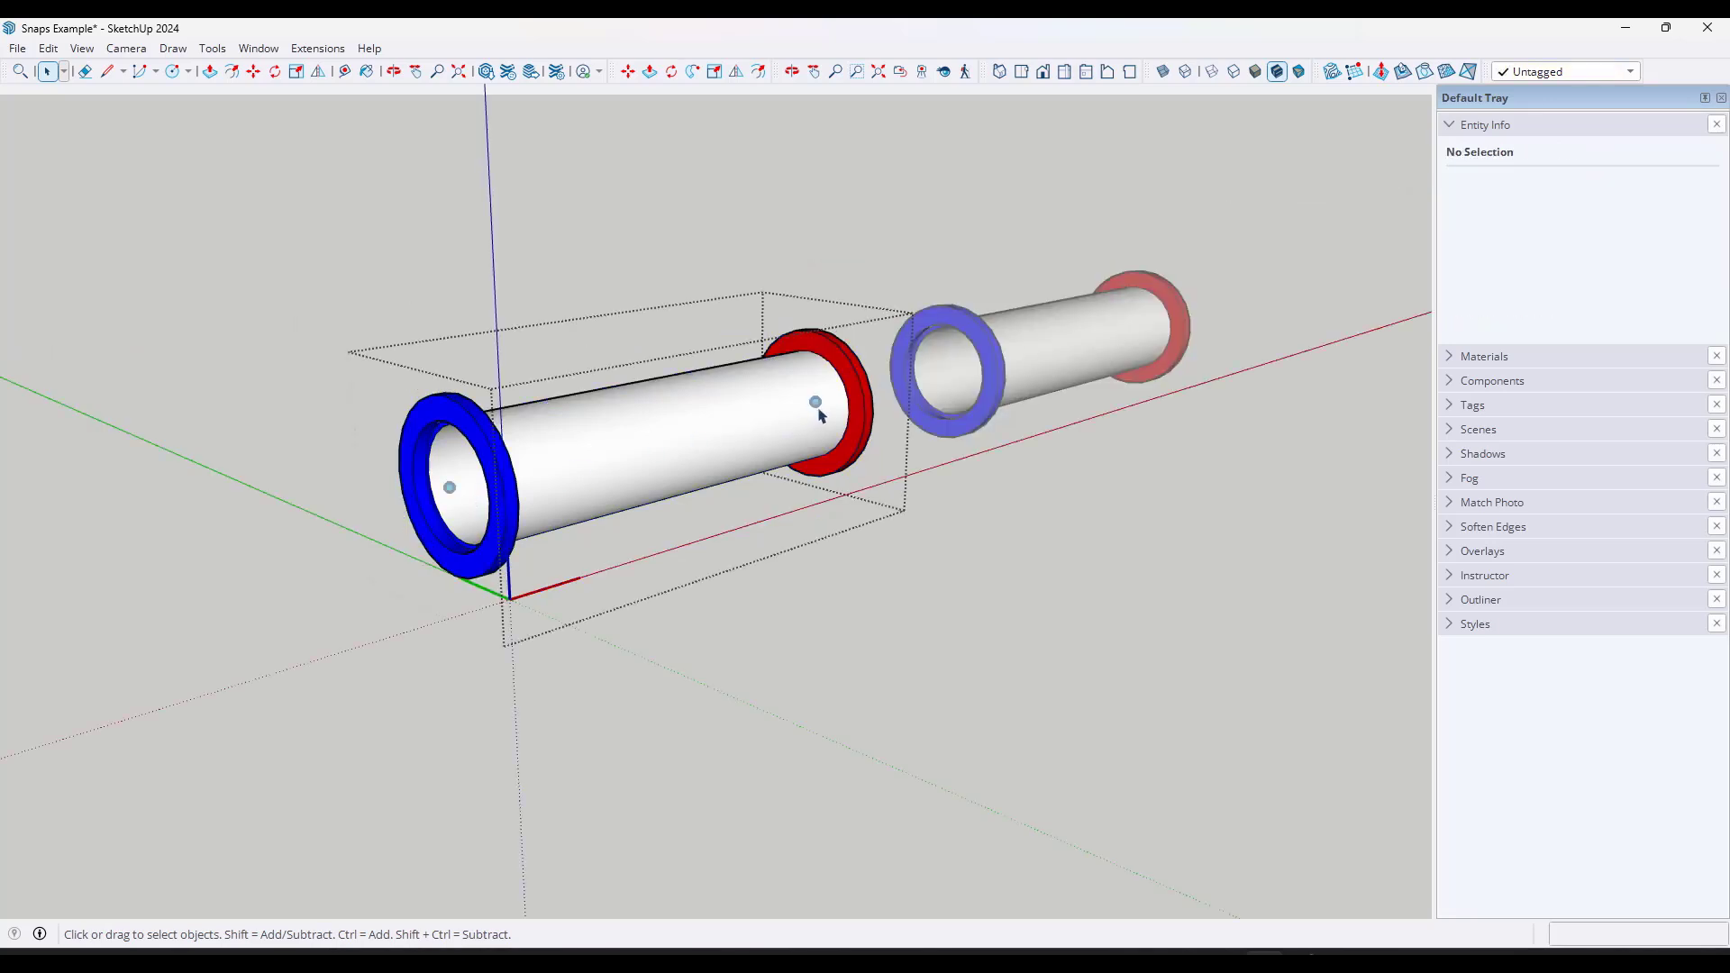
pyautogui.click(452, 496)
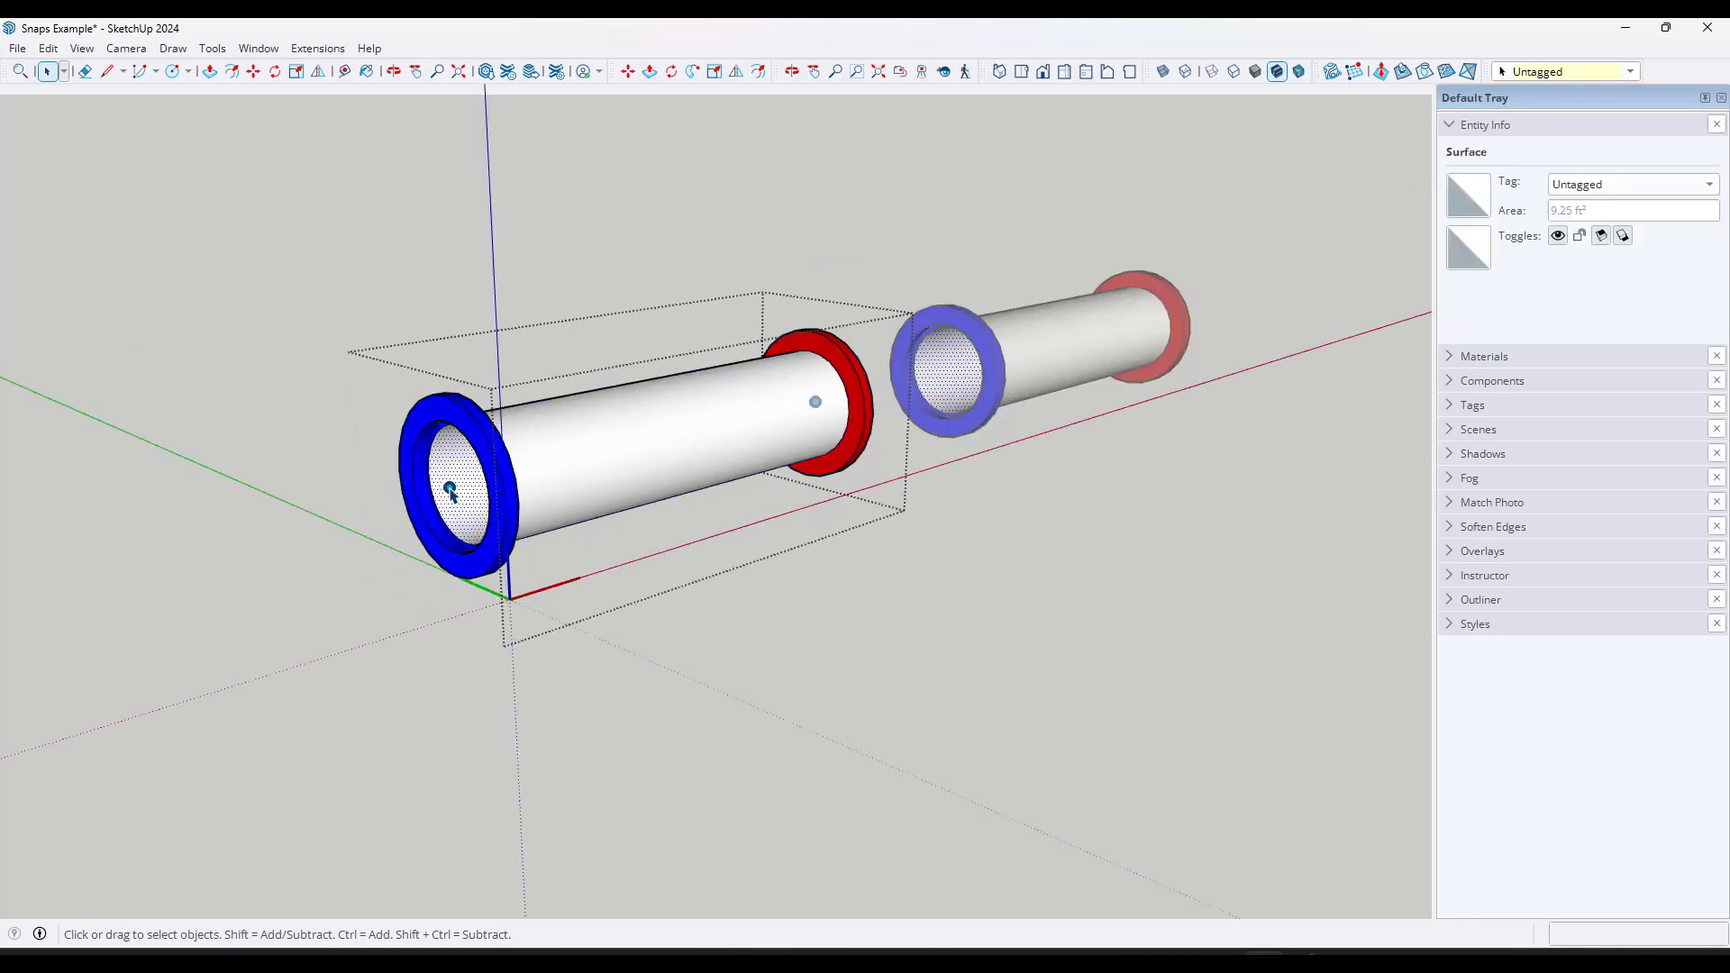
pyautogui.moveTo(452, 496); pyautogui.dragTo(606, 458, button='middle')
pyautogui.scroll(3, 599, 476)
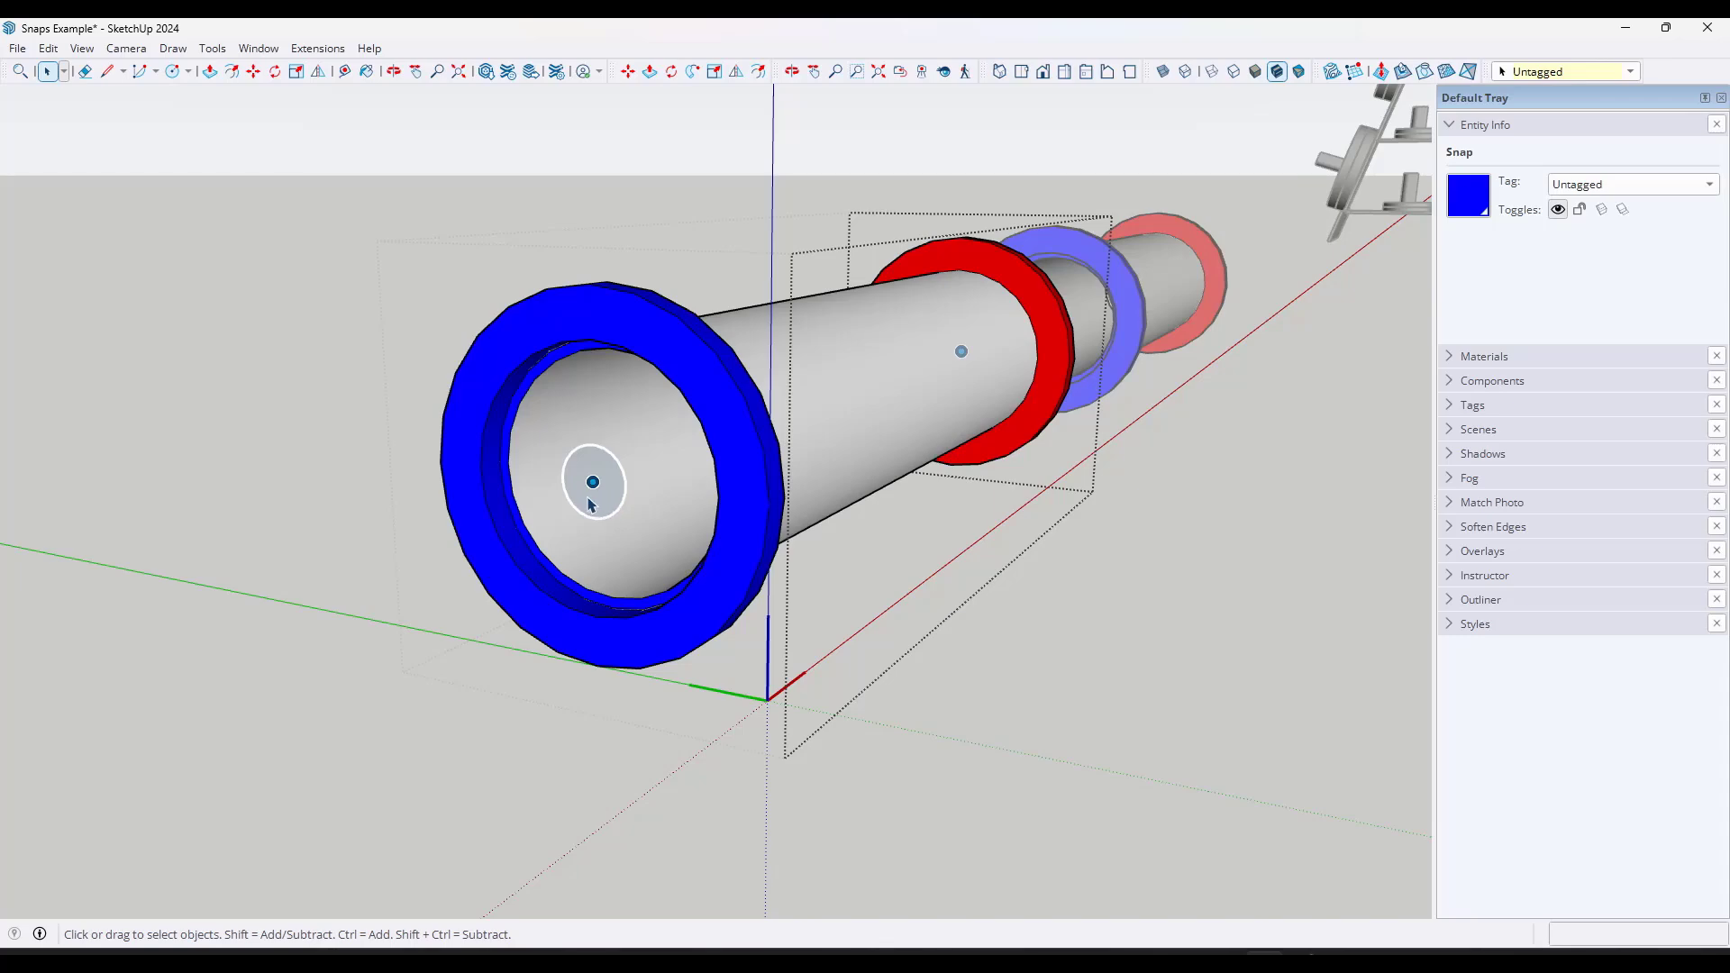
pyautogui.moveTo(612, 485)
pyautogui.mouseDown(button='middle')
pyautogui.moveTo(375, 456)
pyautogui.moveTo(926, 435)
pyautogui.moveTo(745, 390)
pyautogui.moveTo(812, 436)
pyautogui.moveTo(1483, 437)
pyautogui.moveTo(424, 538)
pyautogui.moveTo(590, 383)
pyautogui.moveTo(618, 464)
pyautogui.mouseUp(button='middle')
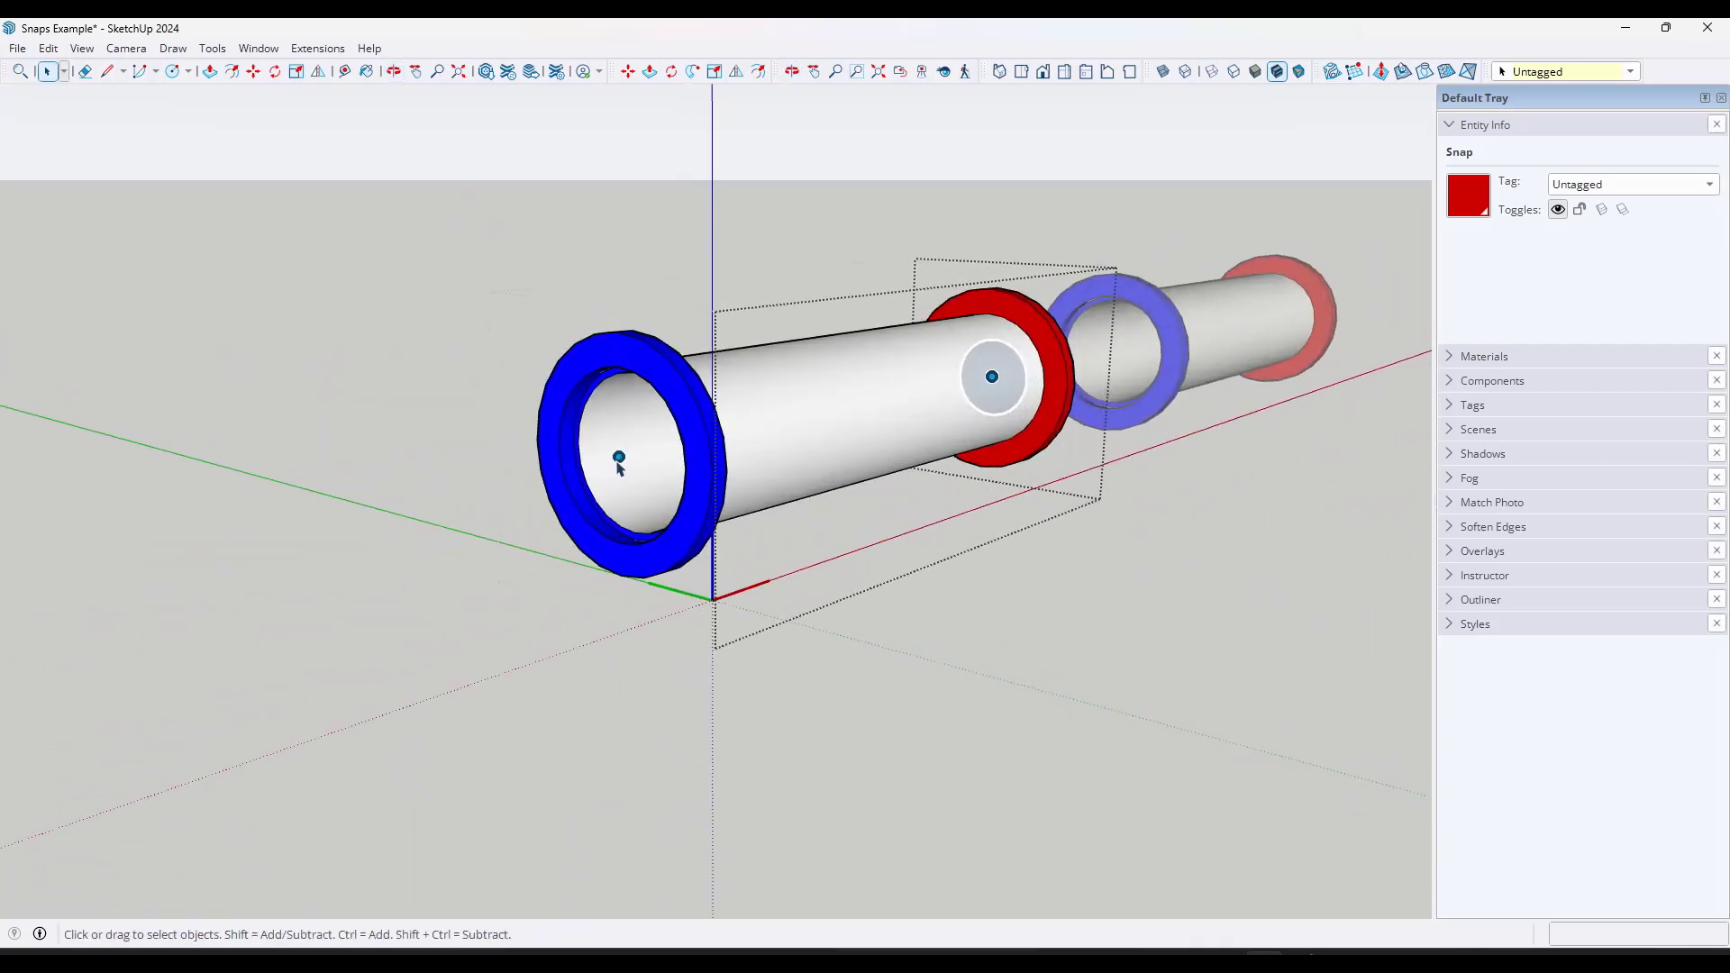
pyautogui.scroll(3, 621, 461)
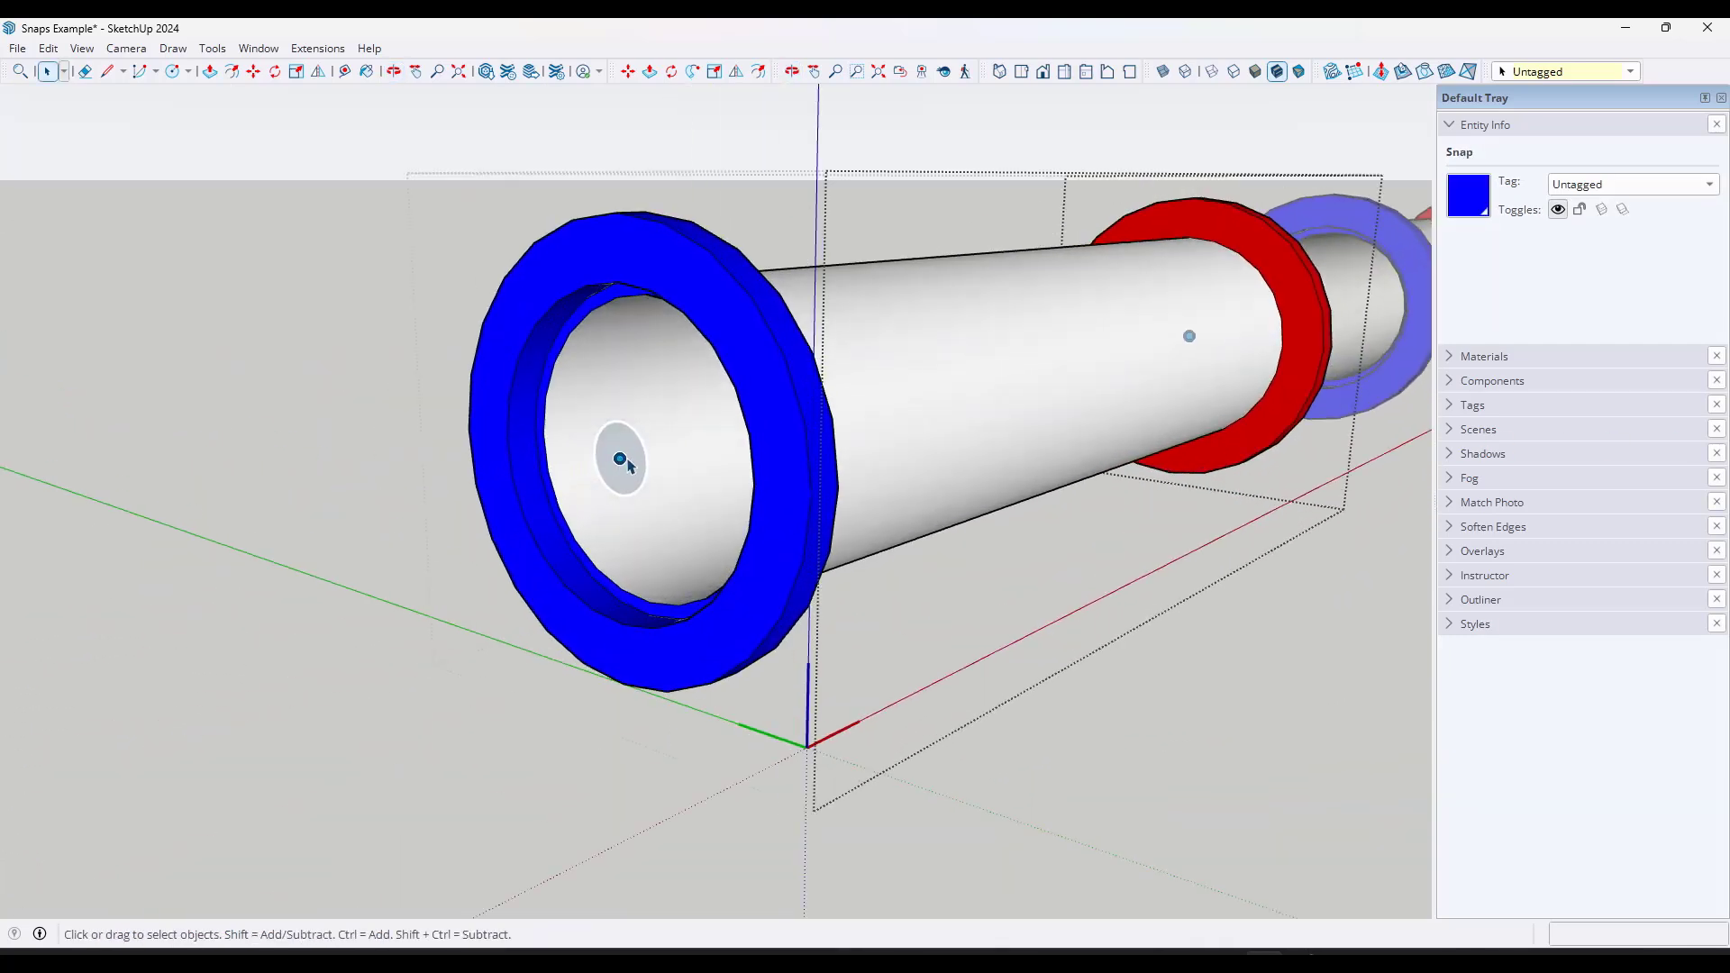
pyautogui.moveTo(641, 473); pyautogui.dragTo(593, 515, button='middle')
pyautogui.scroll(-4, 579, 556)
pyautogui.click(1089, 628)
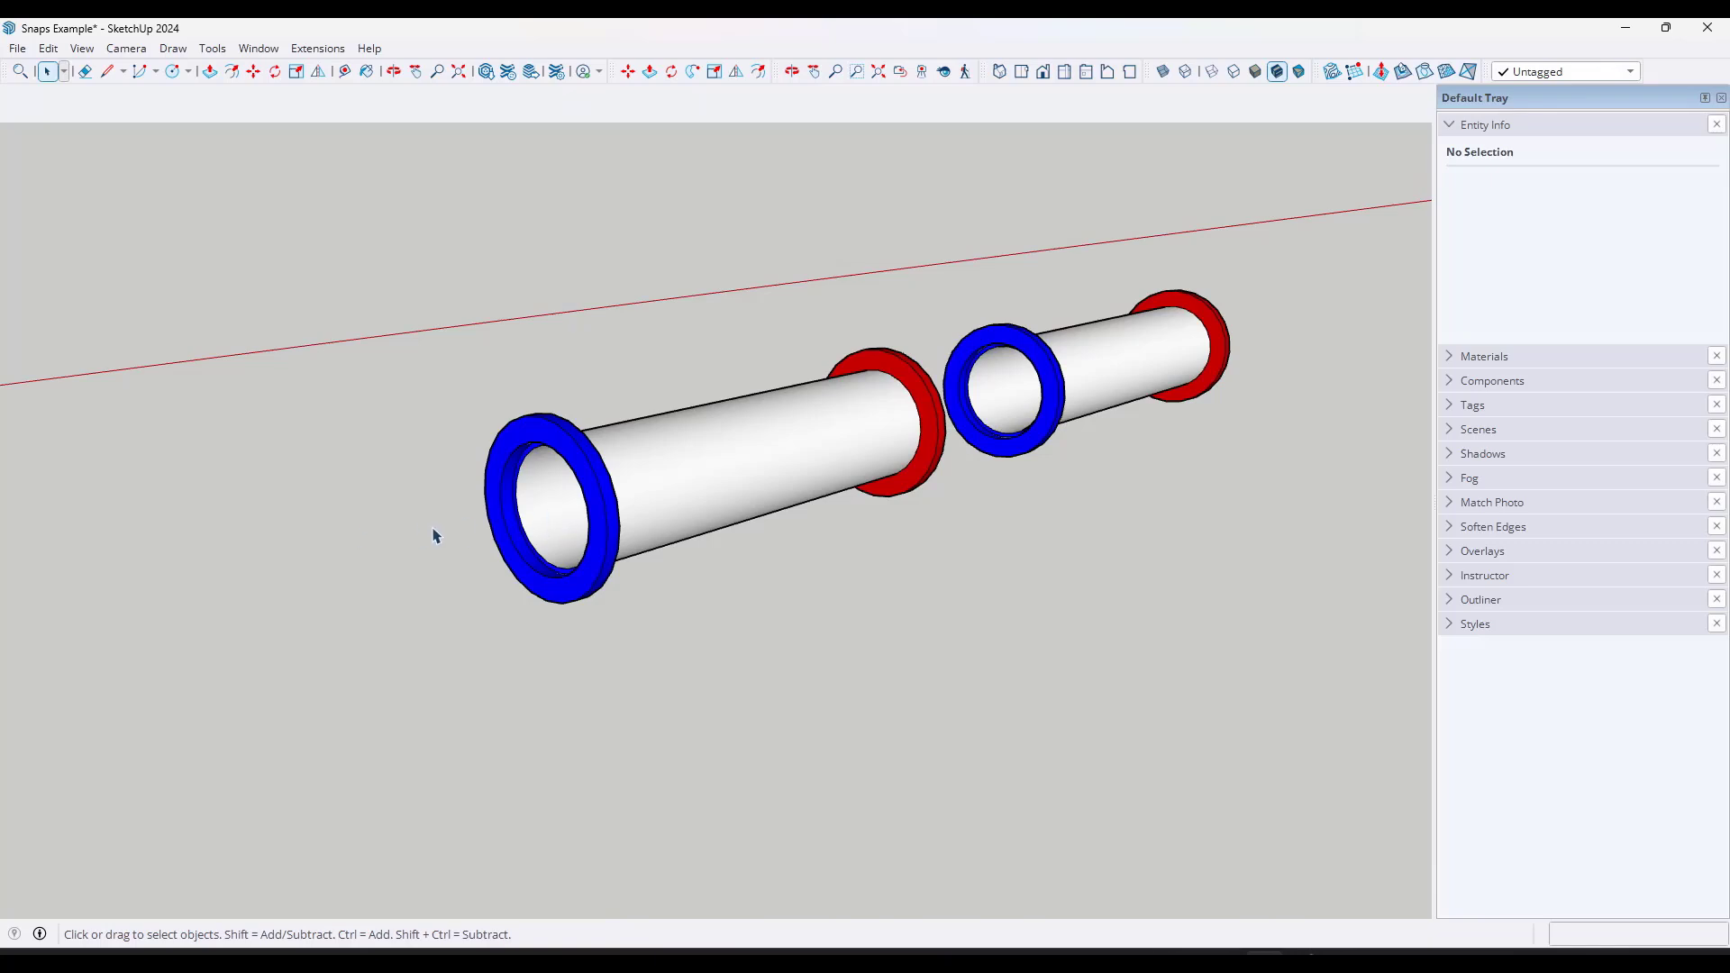
# Move the left pipe by its blue-end snap to sit beside the other pipe
pyautogui.moveTo(771, 511); pyautogui.dragTo(713, 552, button='middle')
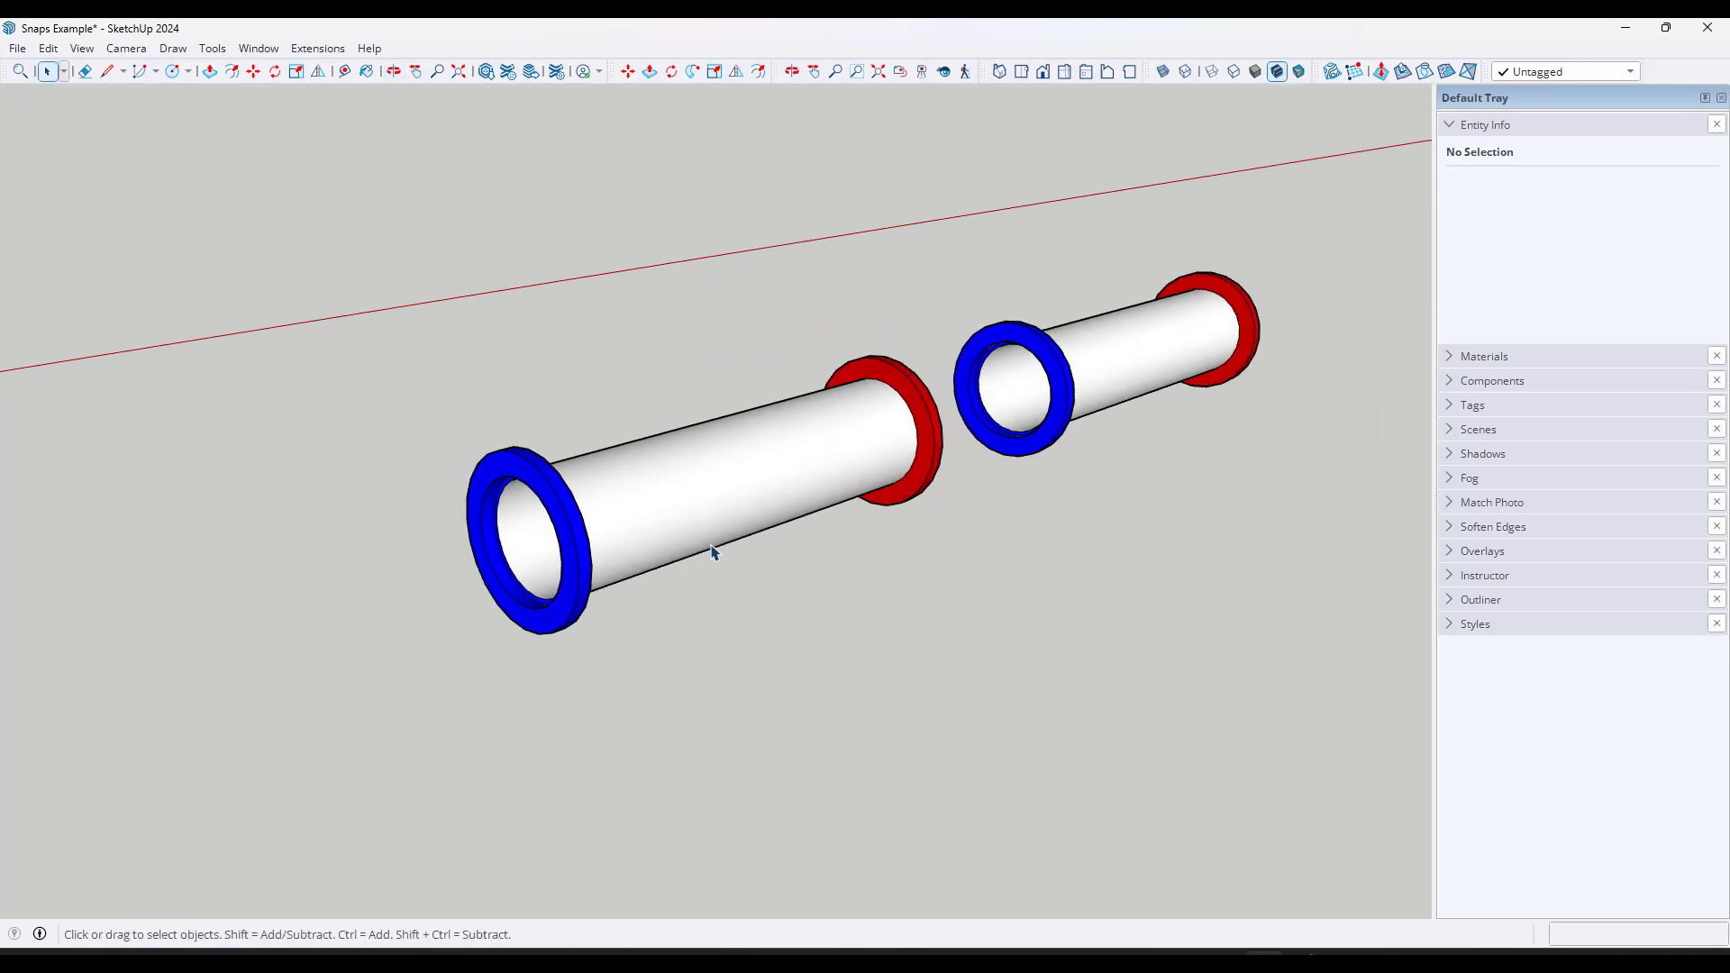
pyautogui.press('m')
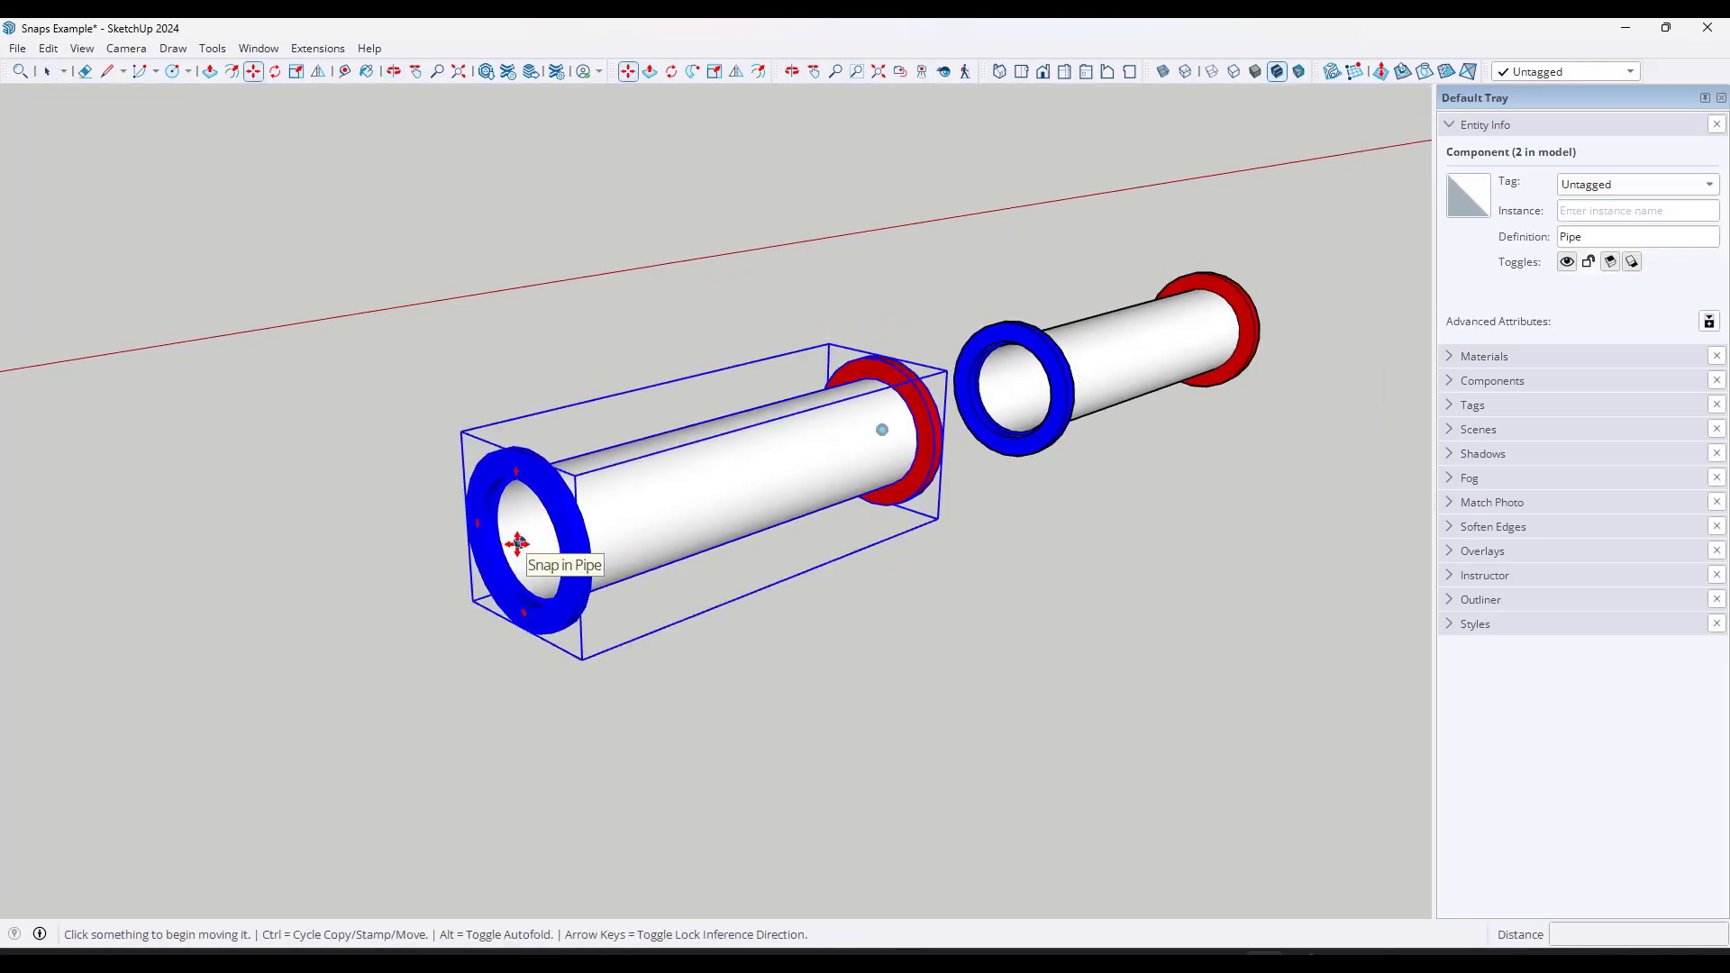
pyautogui.click(517, 542)
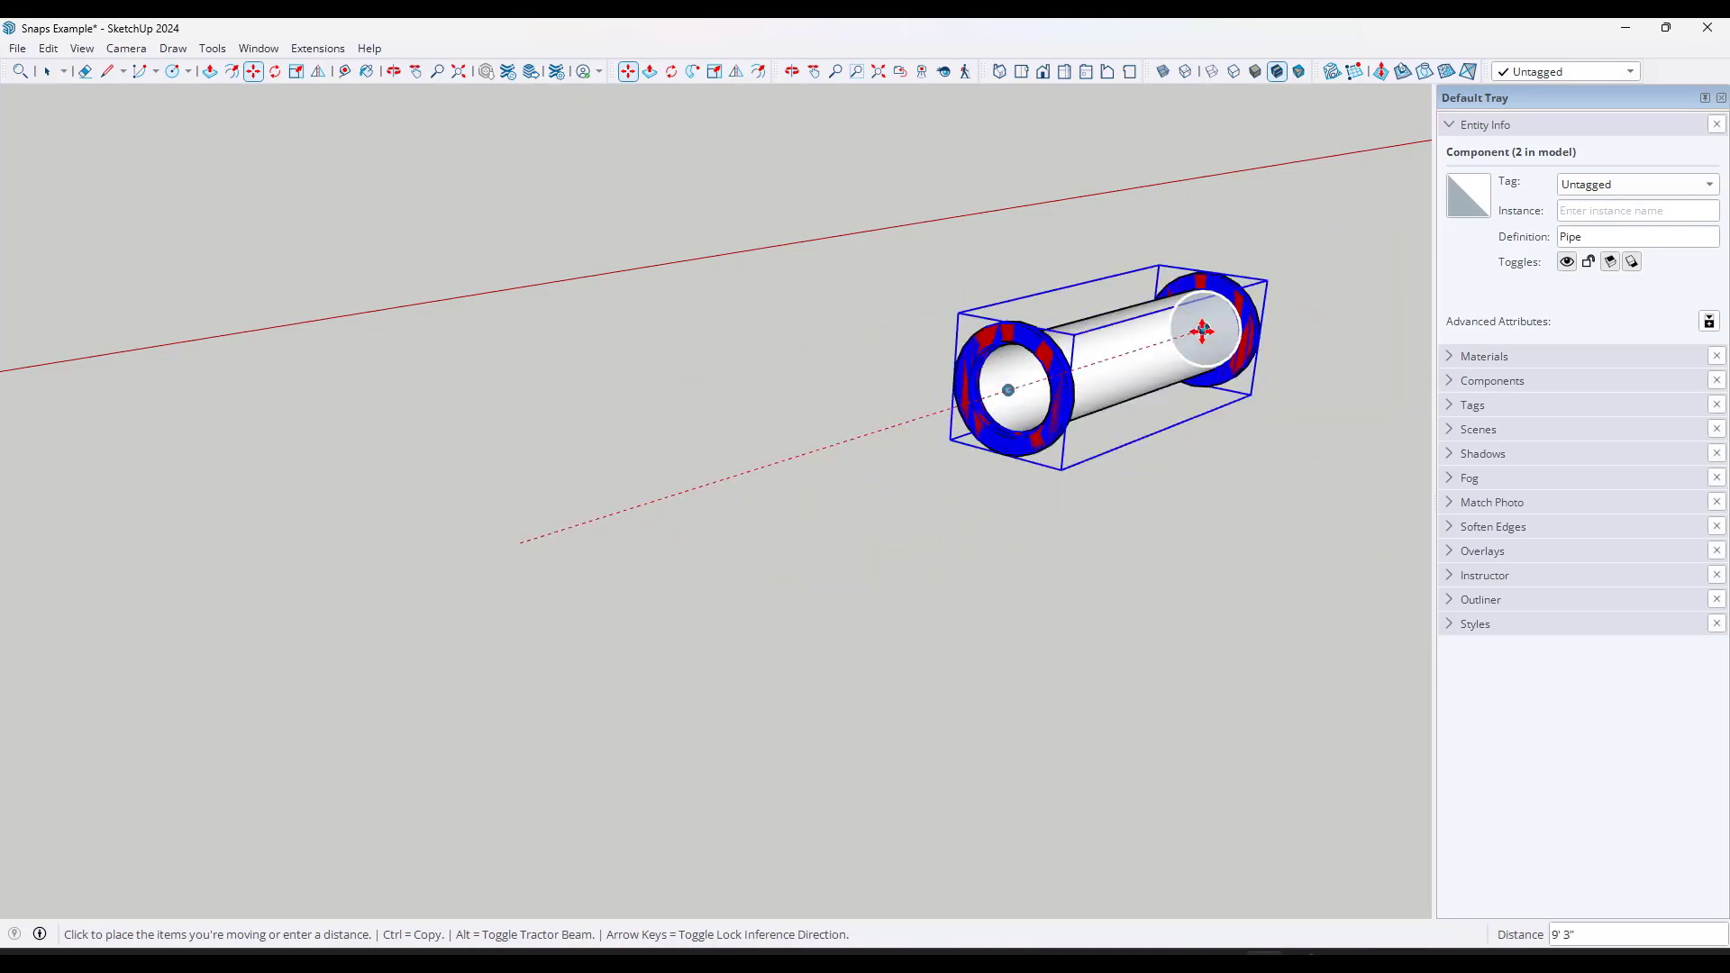
pyautogui.click(885, 432)
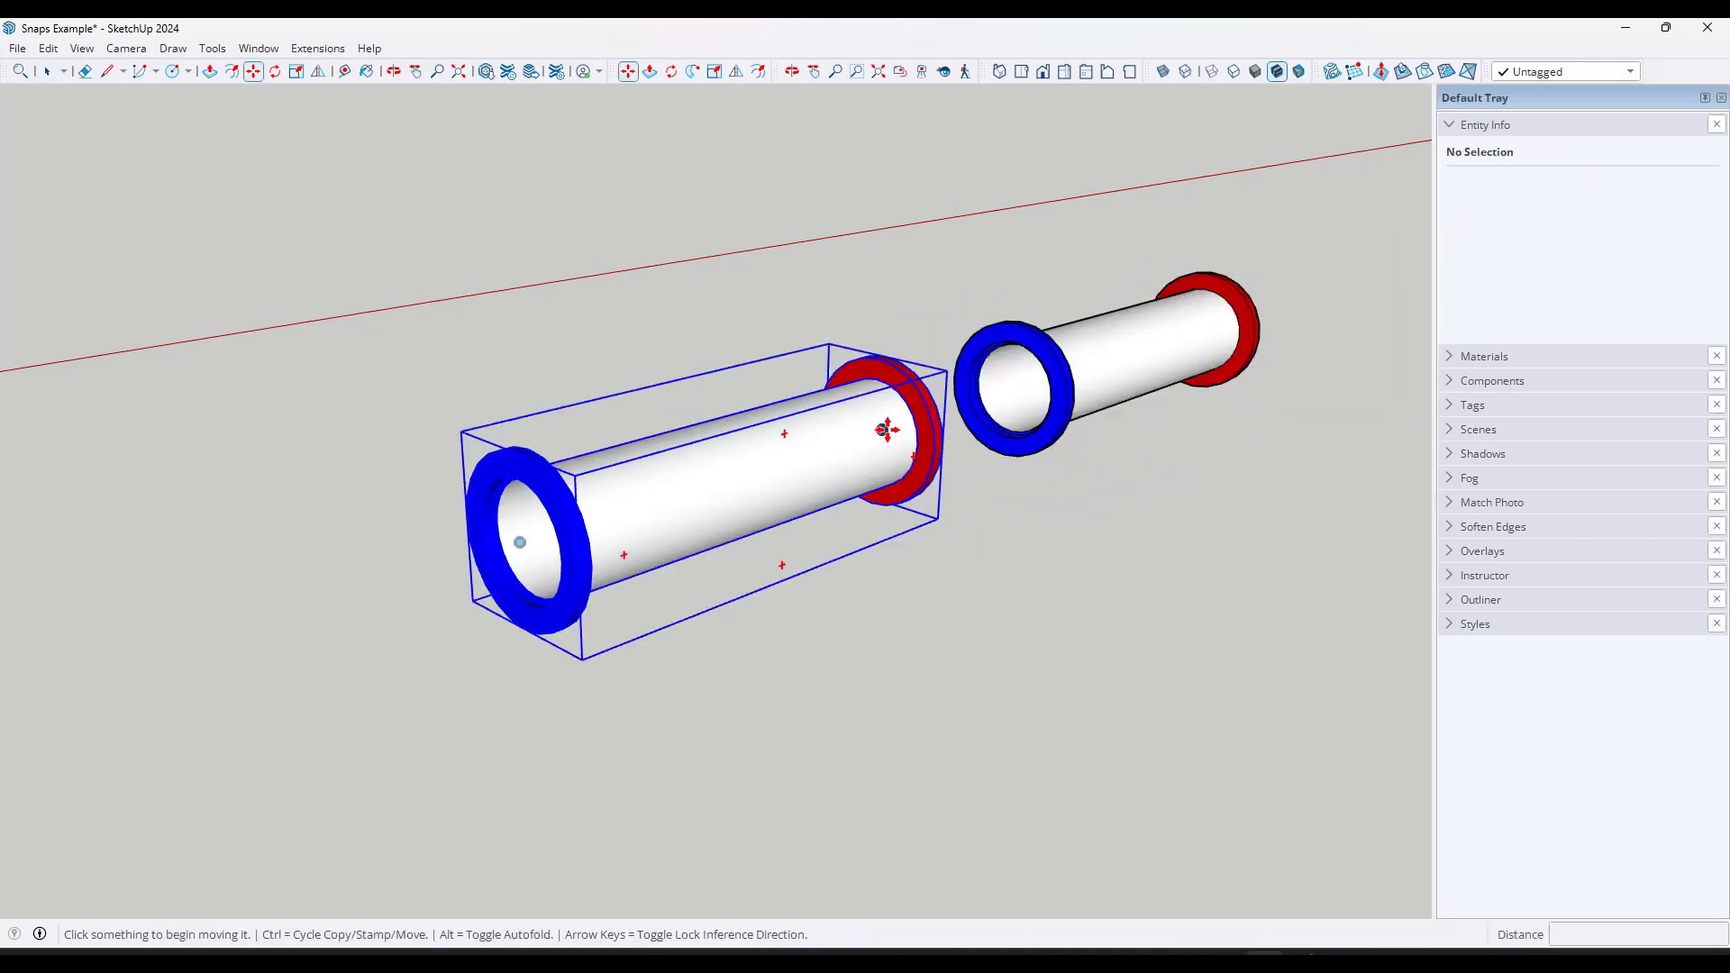
# Abandon a second move attempt and open the left pipe's component for editing
pyautogui.click(884, 430)
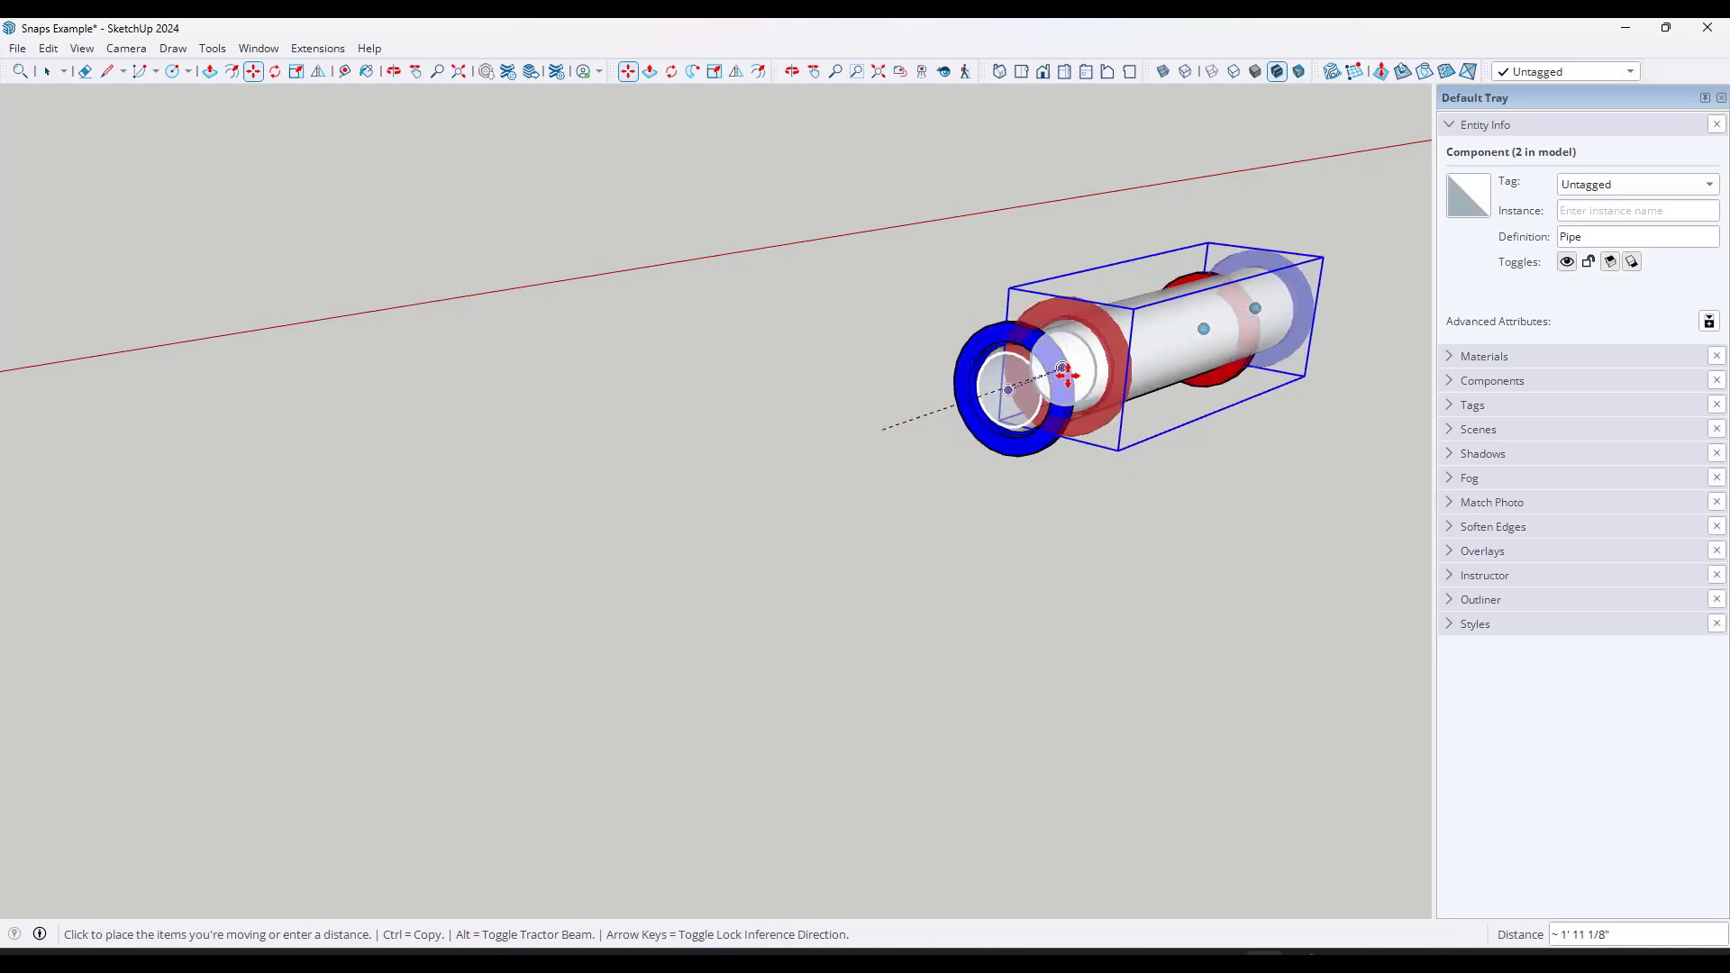
pyautogui.moveTo(870, 433); pyautogui.dragTo(469, 442, button='middle')
pyautogui.press('space')
pyautogui.scroll(-2, 741, 536)
pyautogui.moveTo(741, 534); pyautogui.dragTo(699, 484, button='middle')
pyautogui.doubleClick(611, 518)
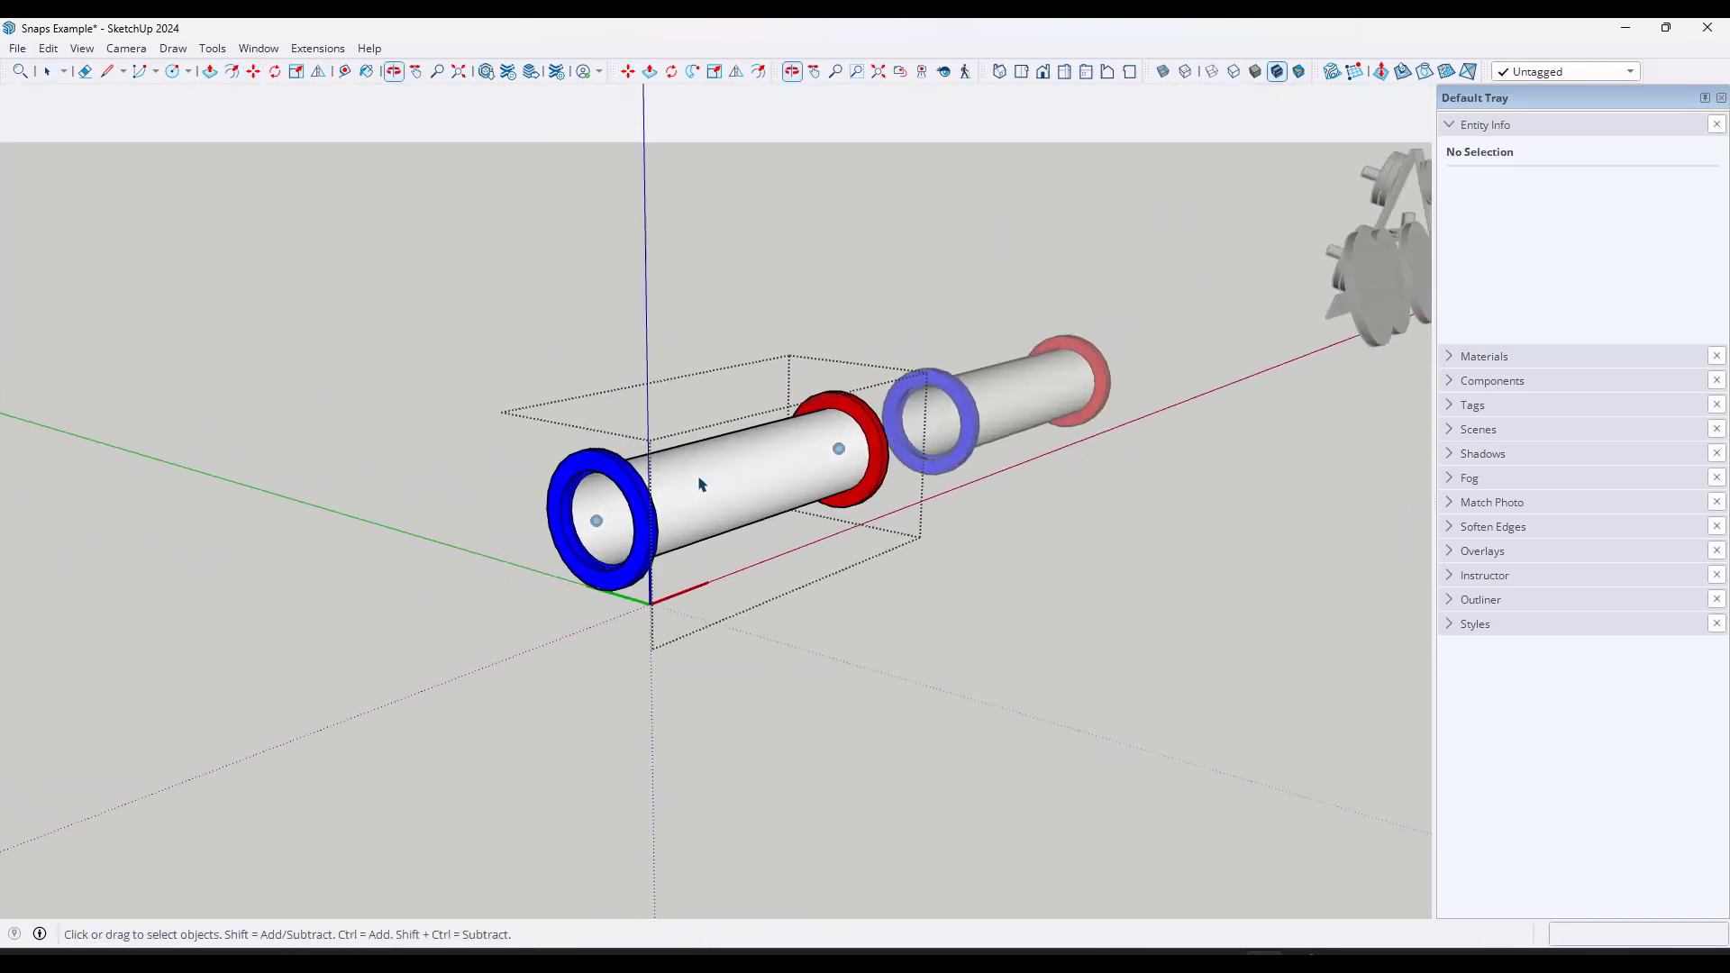
# Apply Reverse Snap to the blue-end snap, exit the component, and select the second pipe
pyautogui.scroll(3, 600, 530)
pyautogui.click(588, 530)
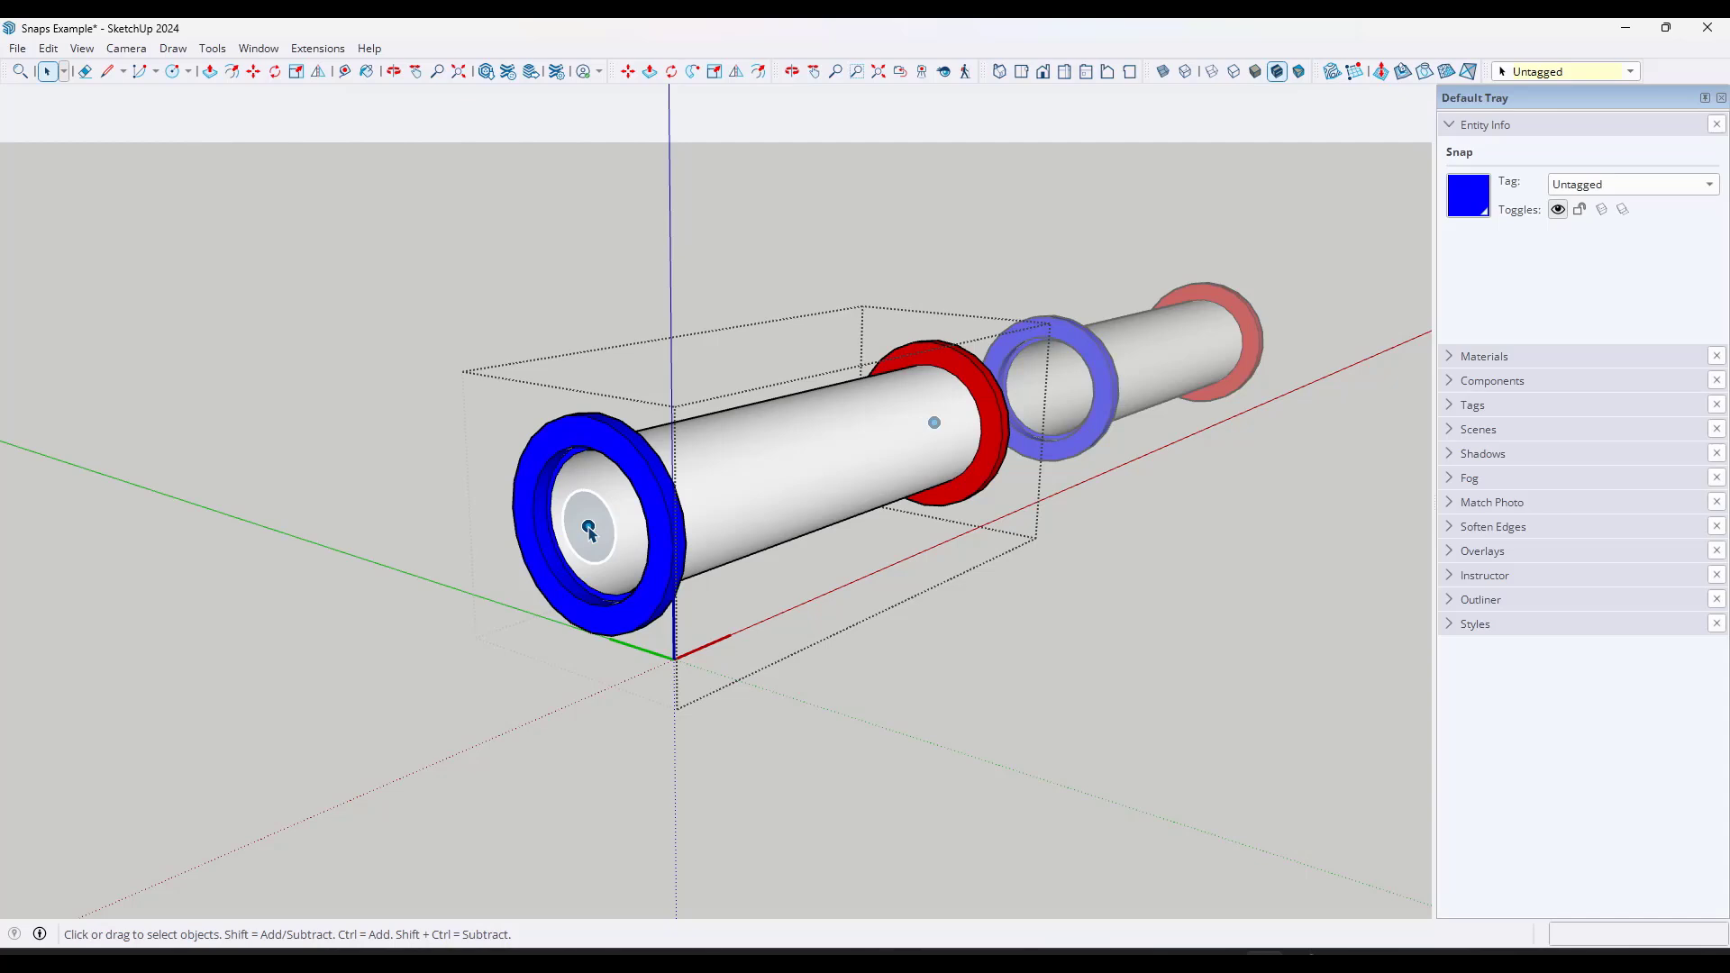
pyautogui.rightClick(589, 530)
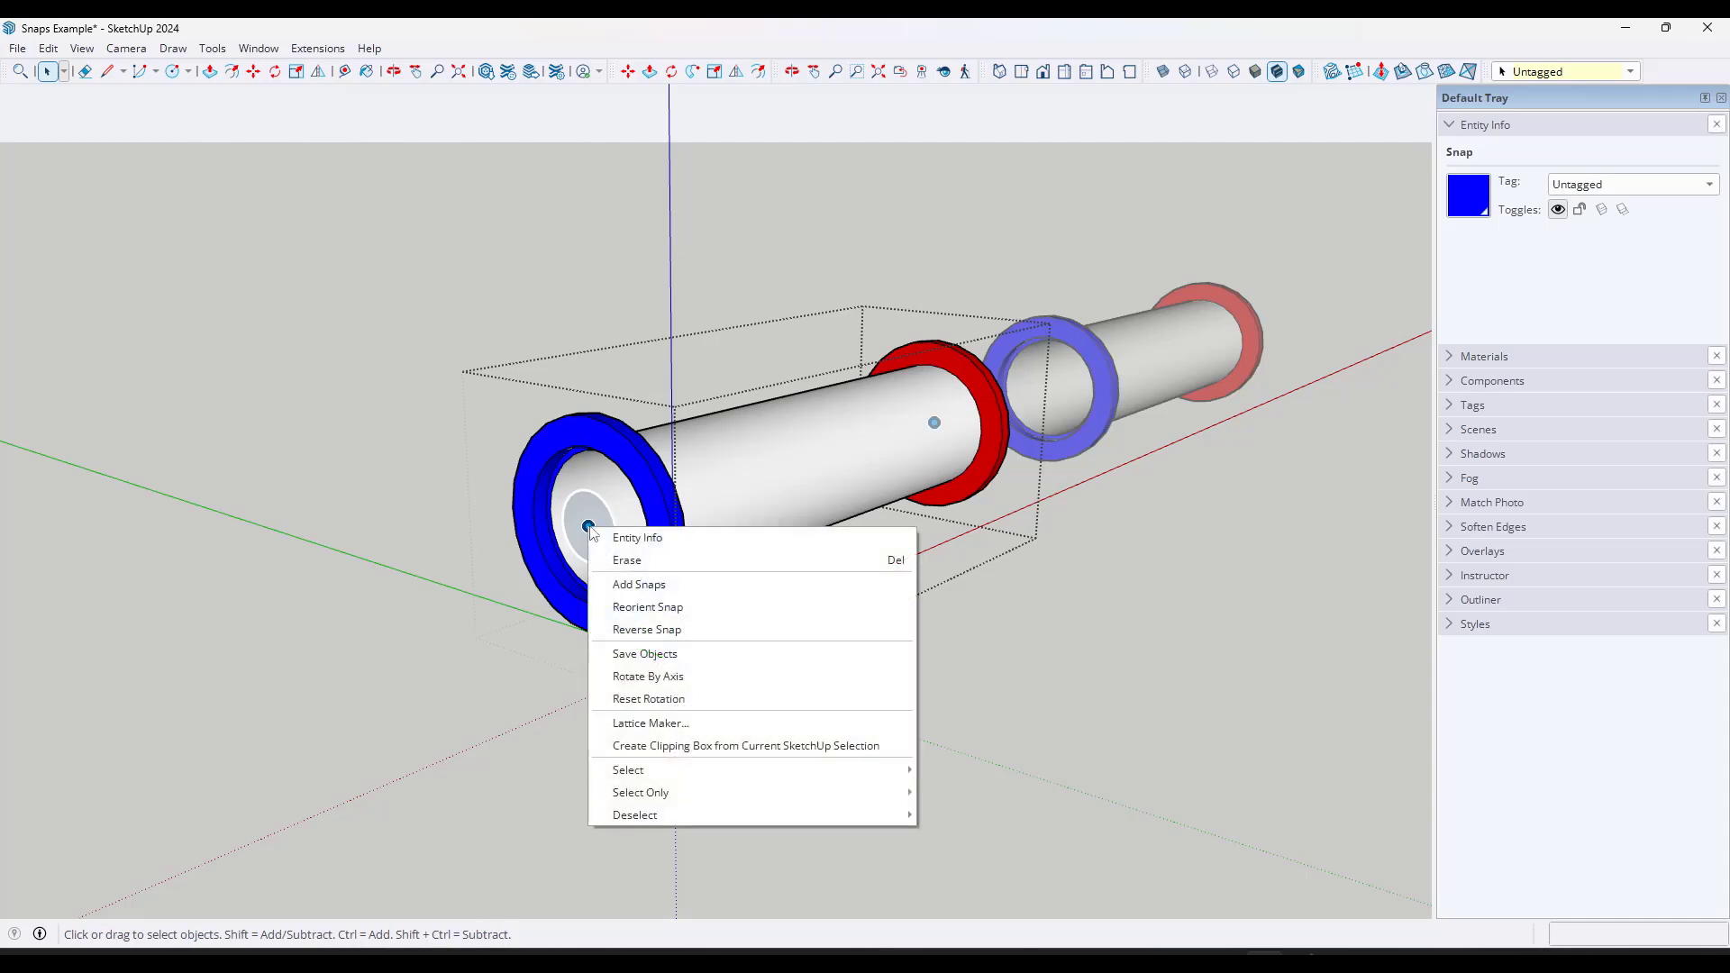
pyautogui.click(655, 632)
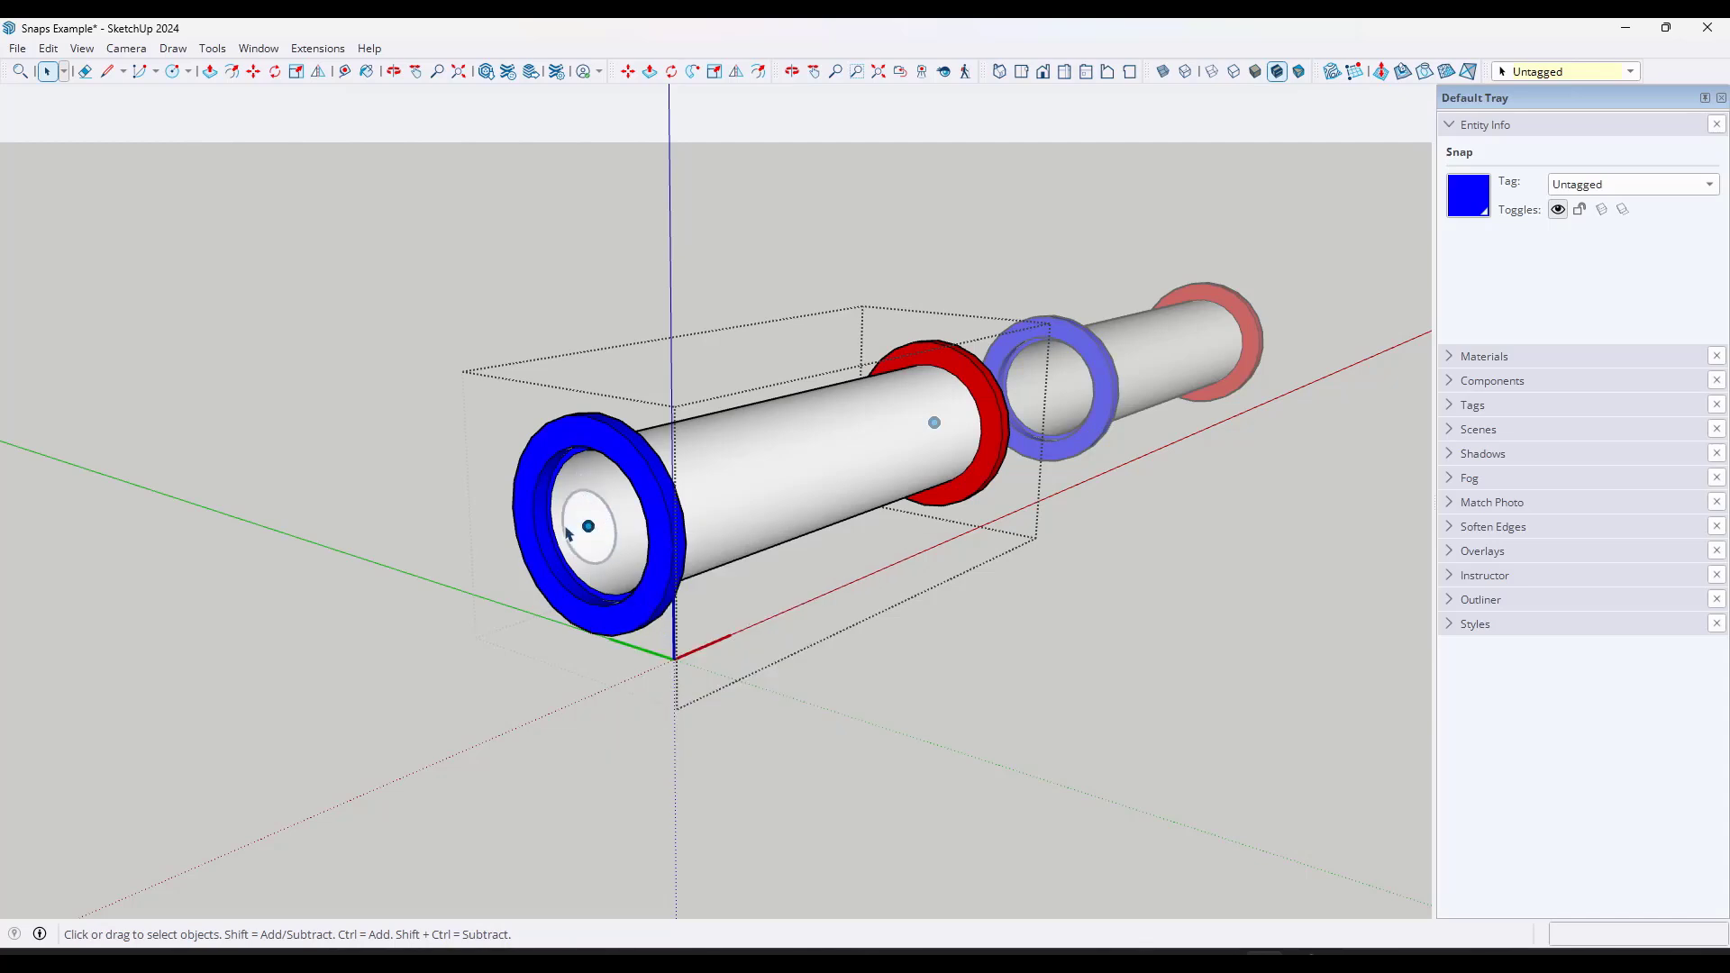
pyautogui.click(1028, 592)
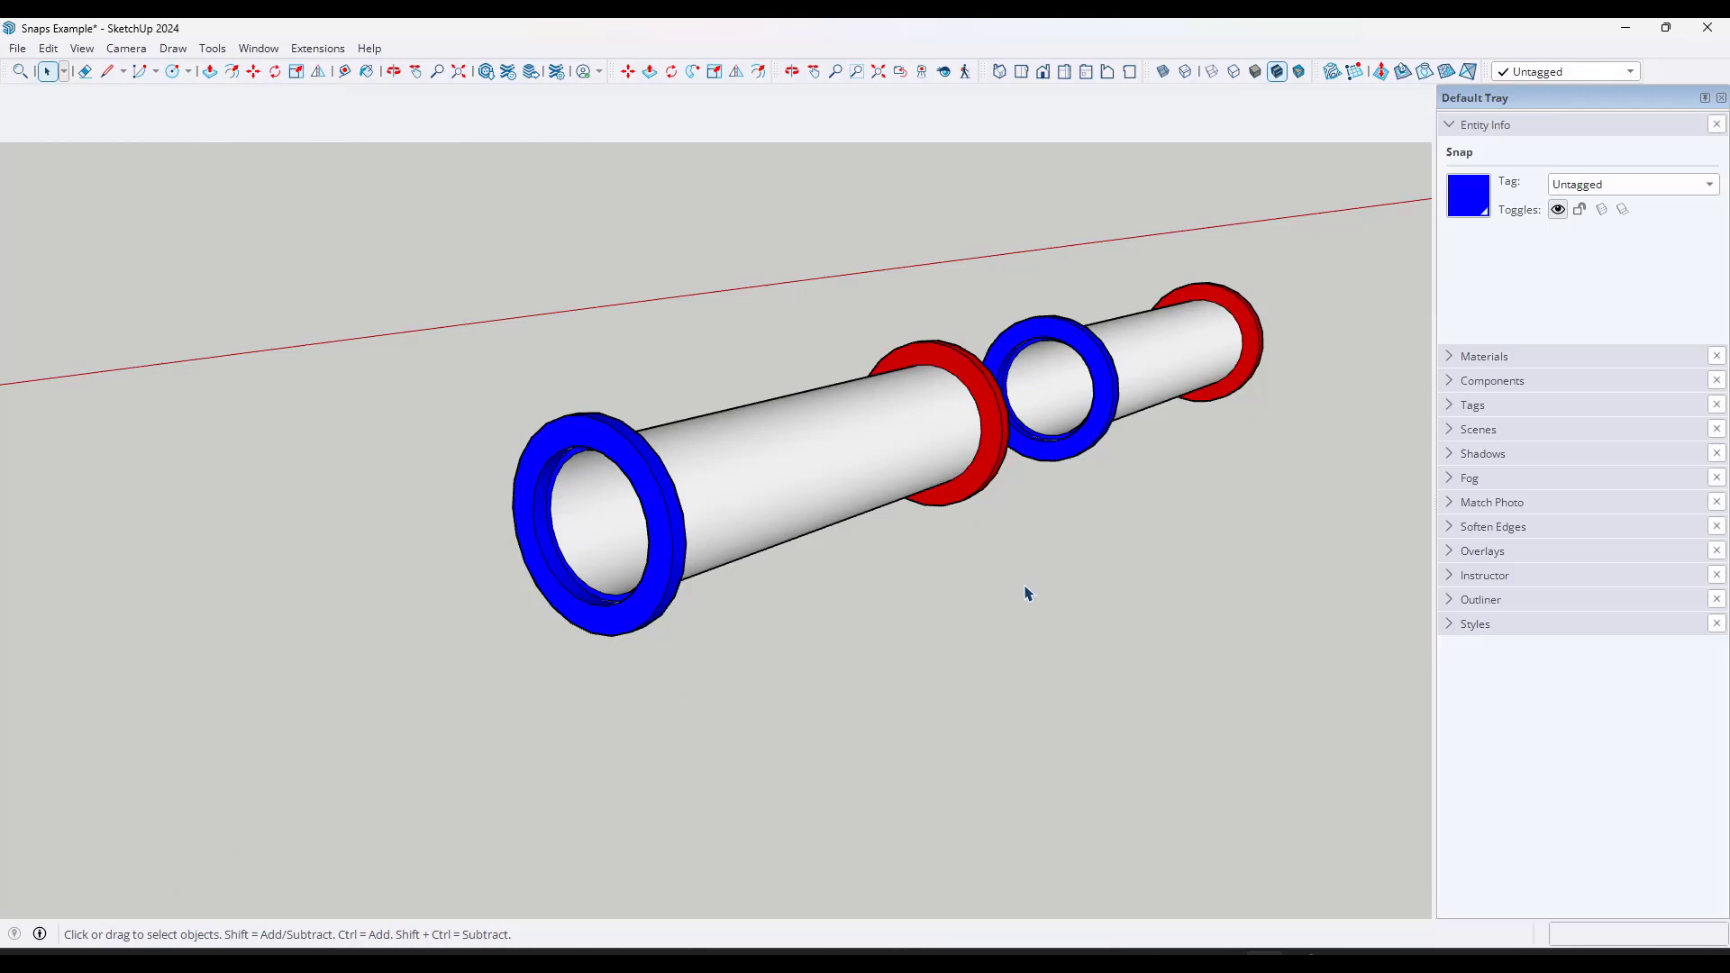
pyautogui.click(1082, 402)
# Briefly open the second pipe's component, select a part inside, then exit
pyautogui.scroll(-4, 1060, 398)
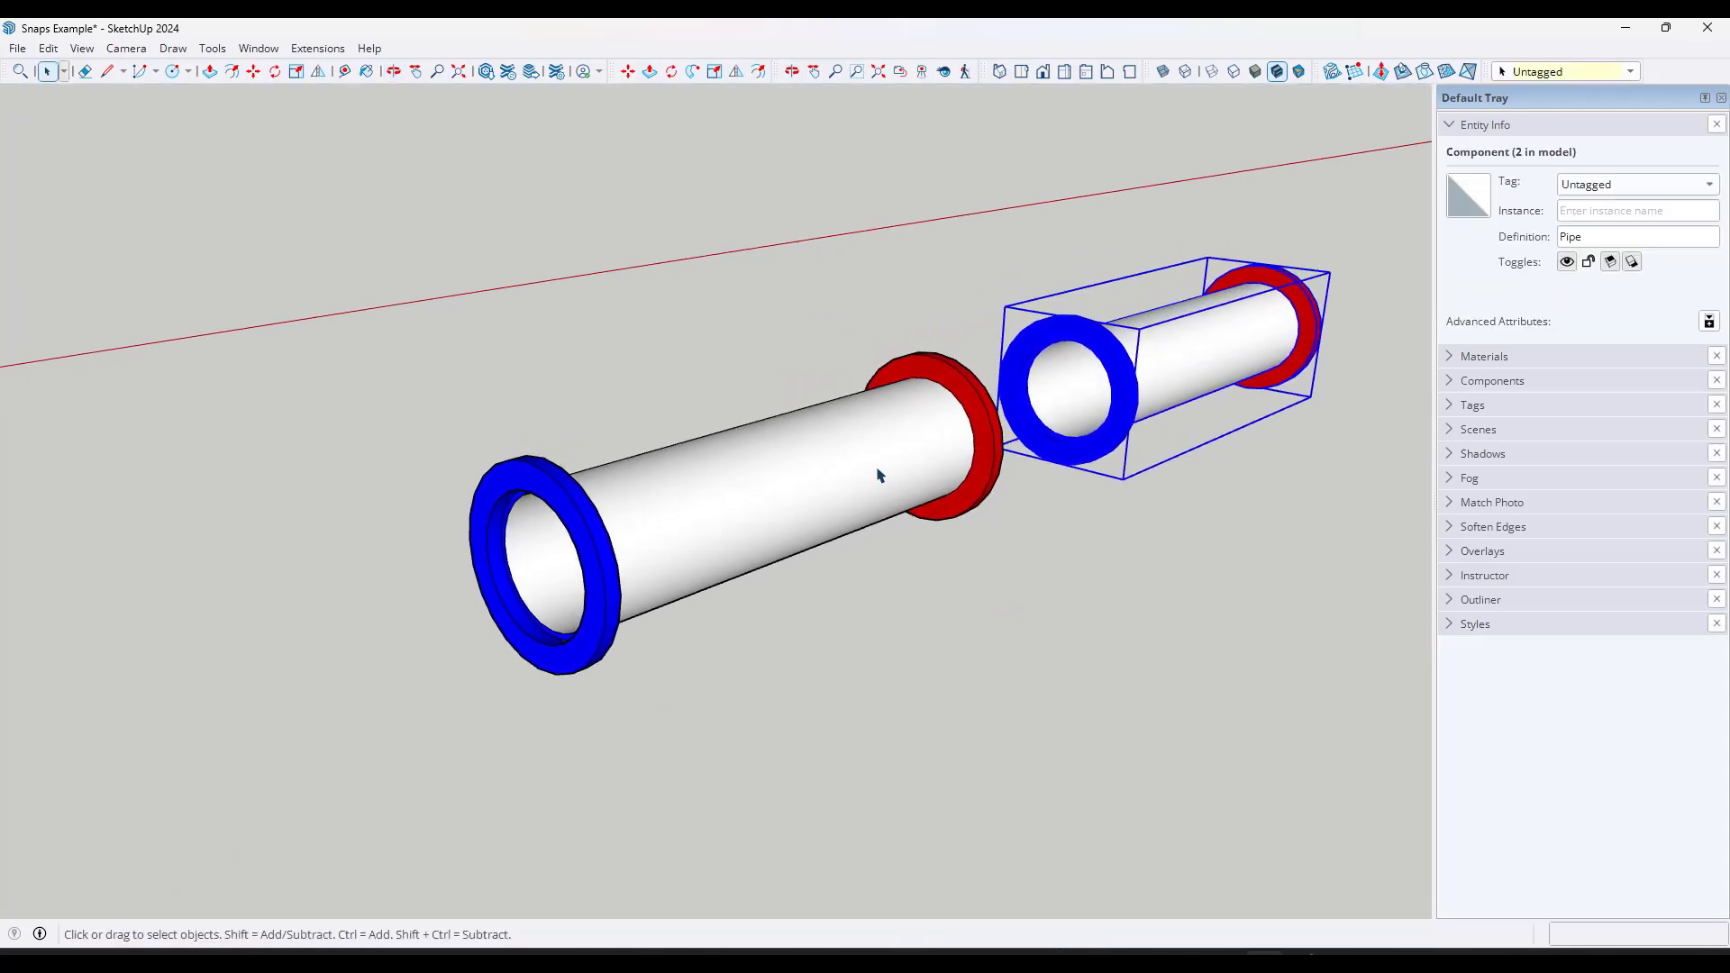
pyautogui.doubleClick(1079, 406)
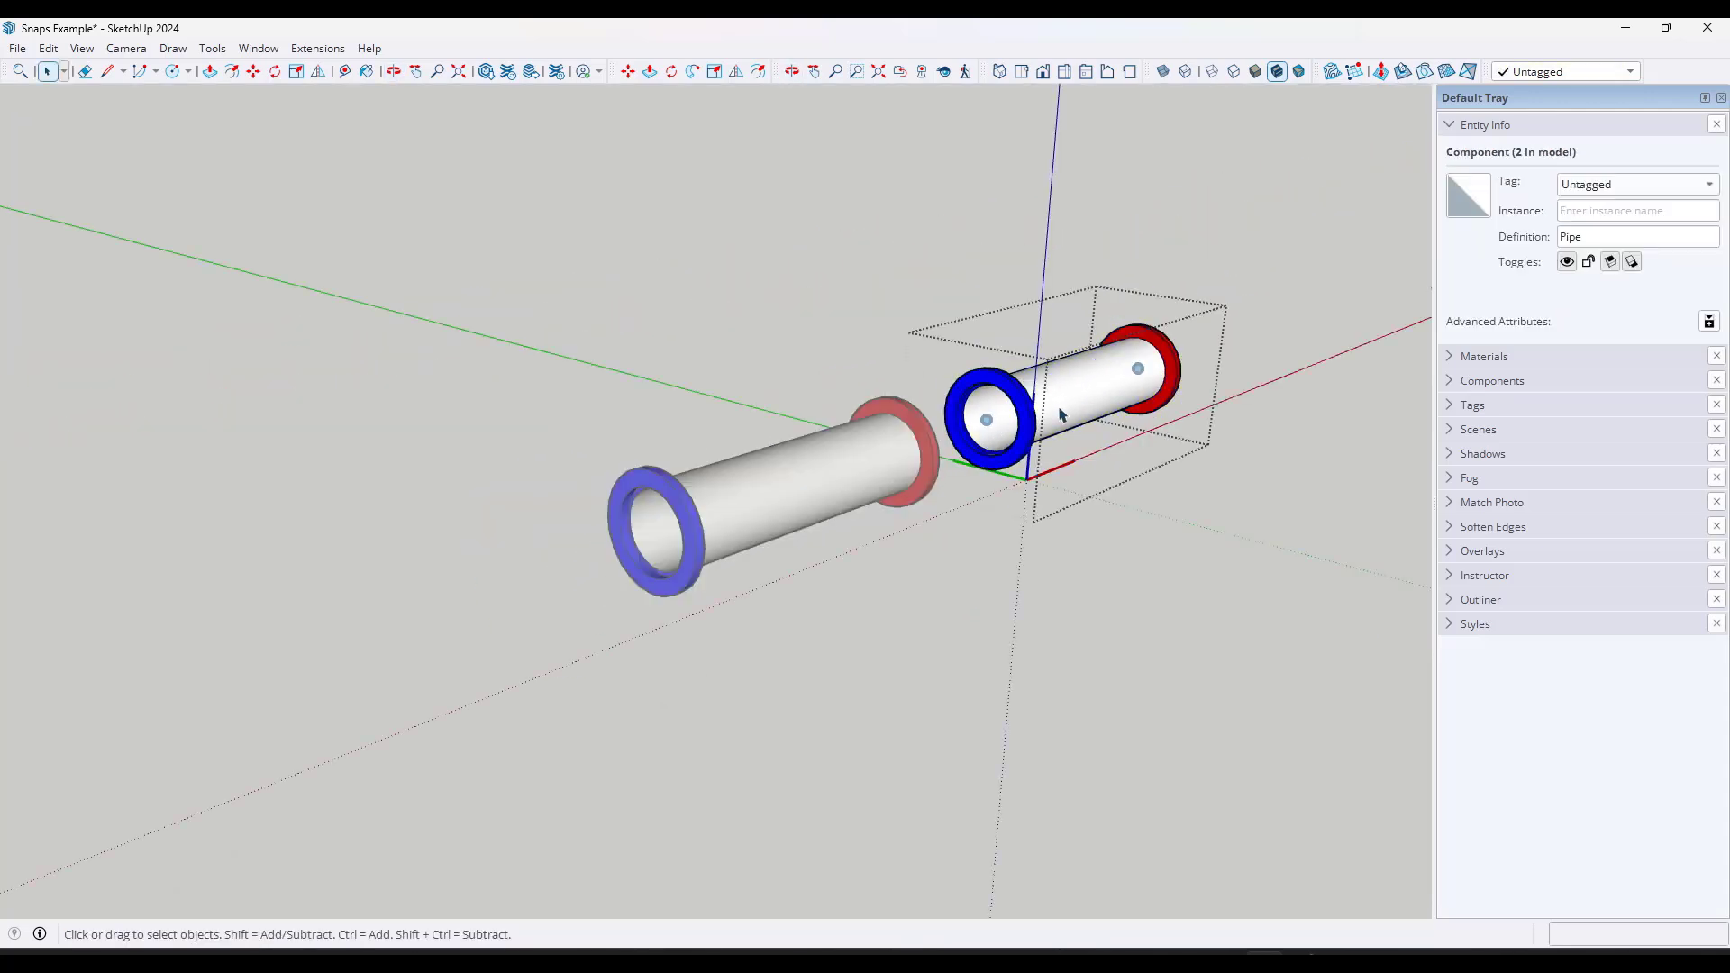
pyautogui.click(986, 424)
pyautogui.click(1151, 499)
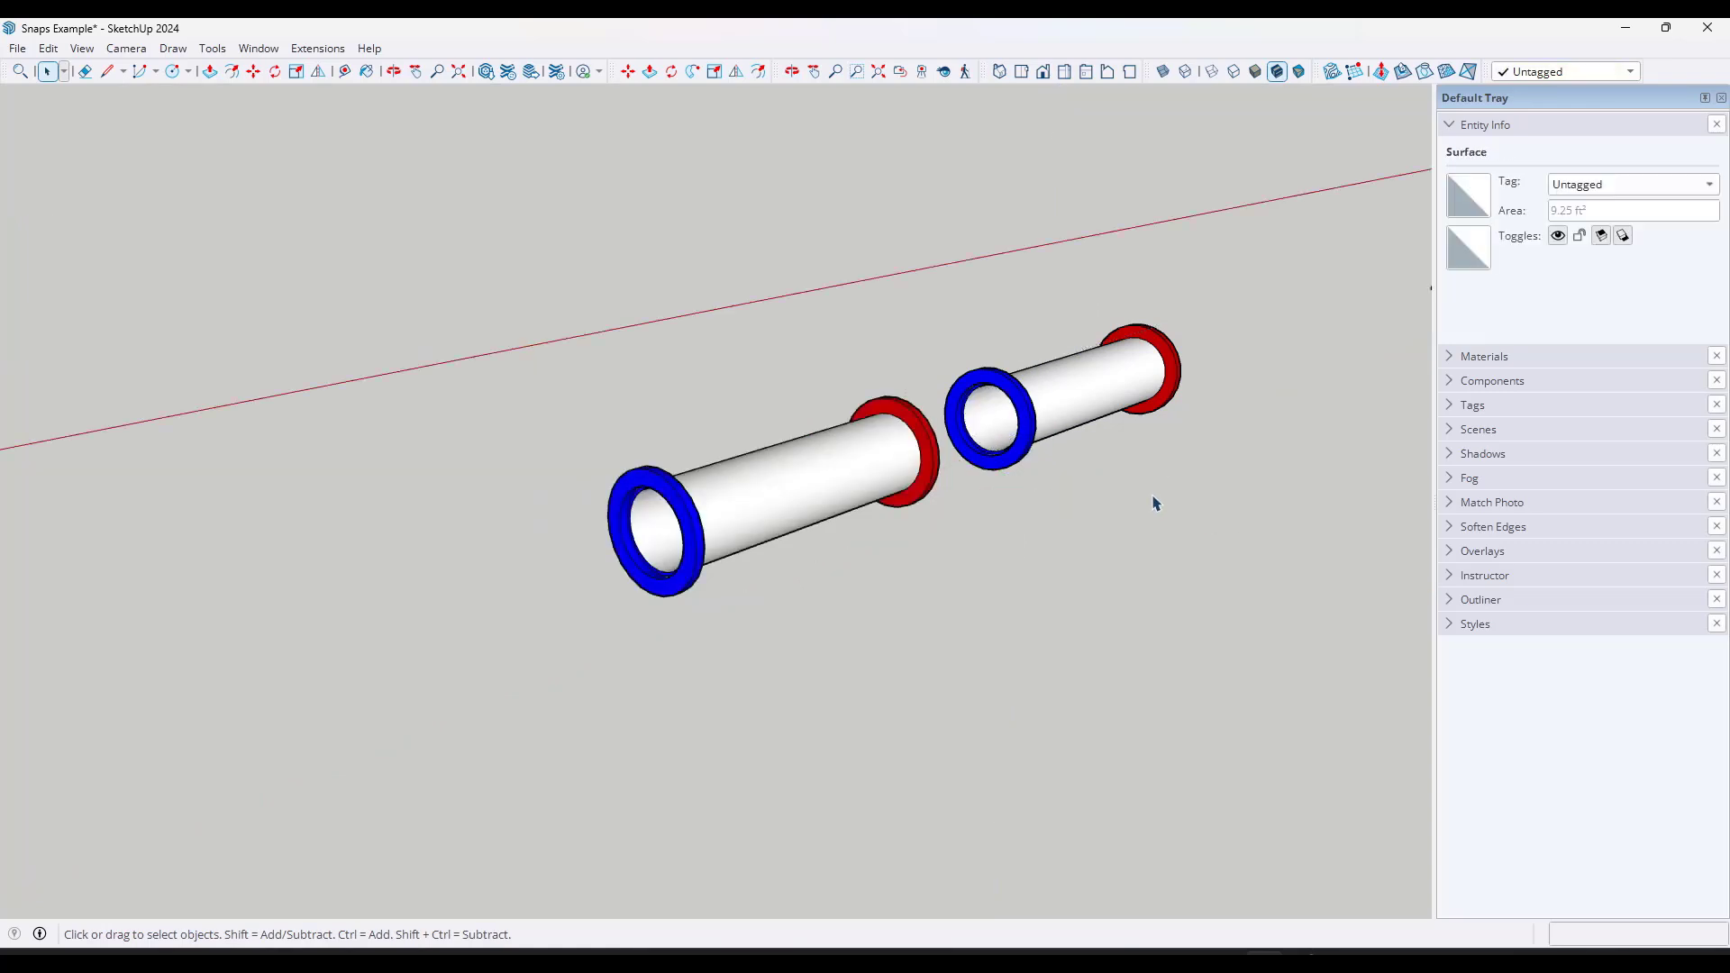
# Start moving the left pipe from its blue end, then cancel the move
pyautogui.click(787, 491)
pyautogui.press('m')
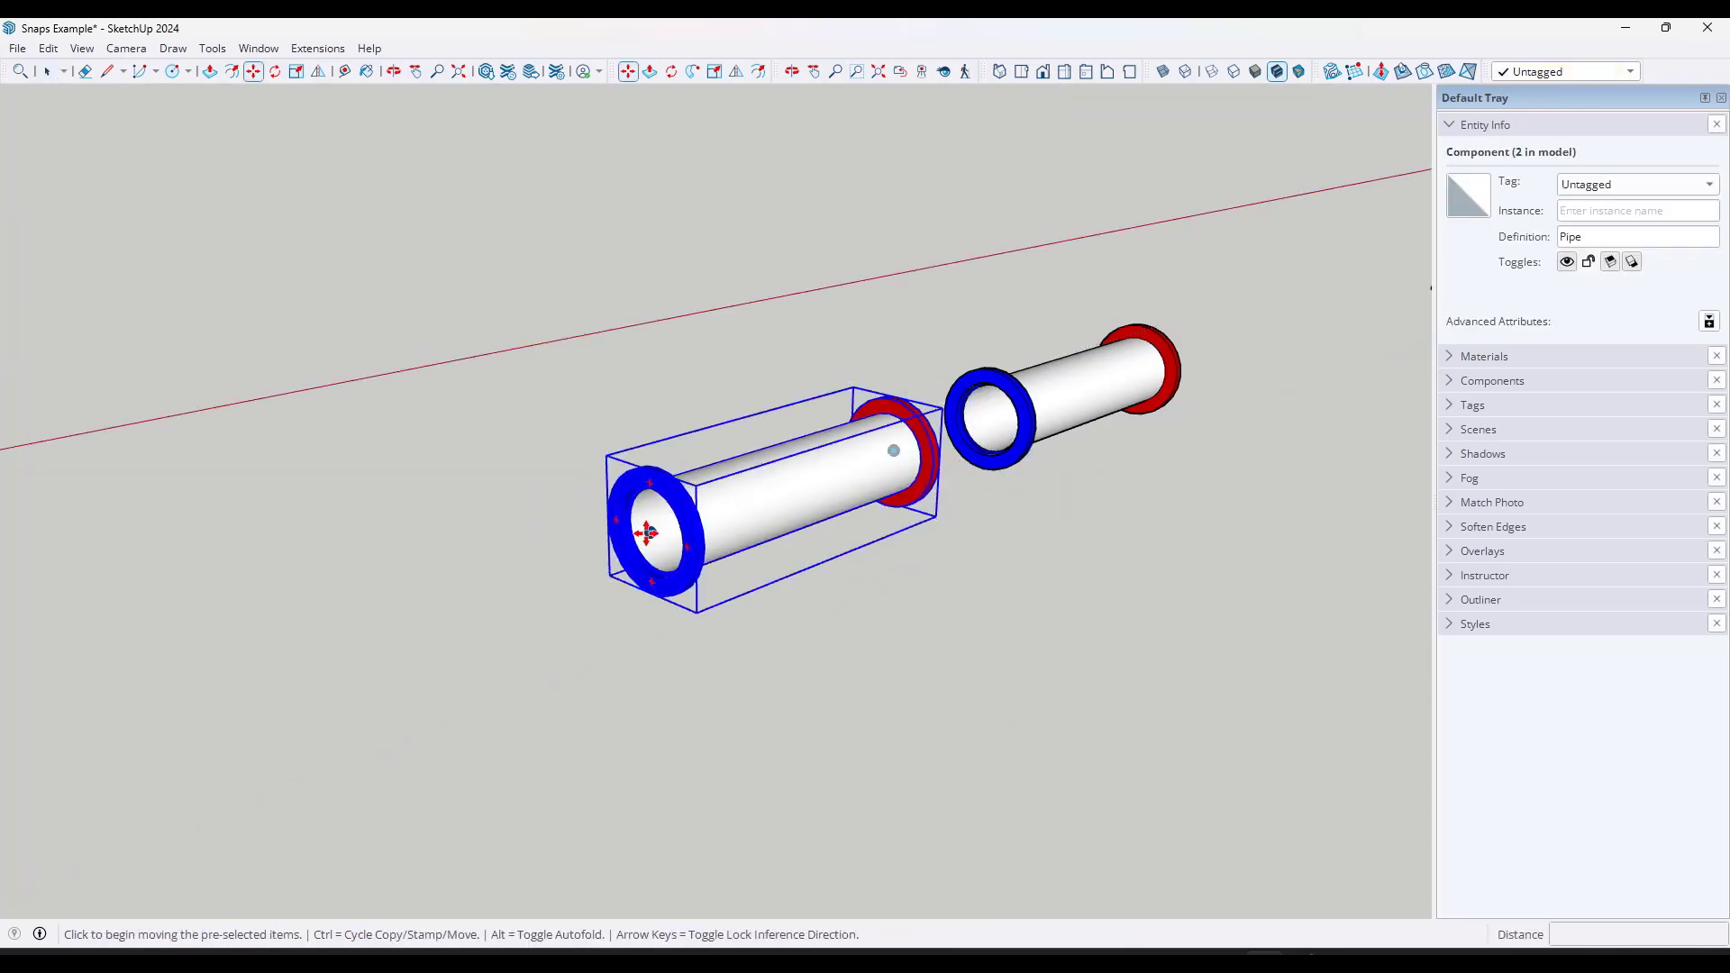
pyautogui.click(649, 533)
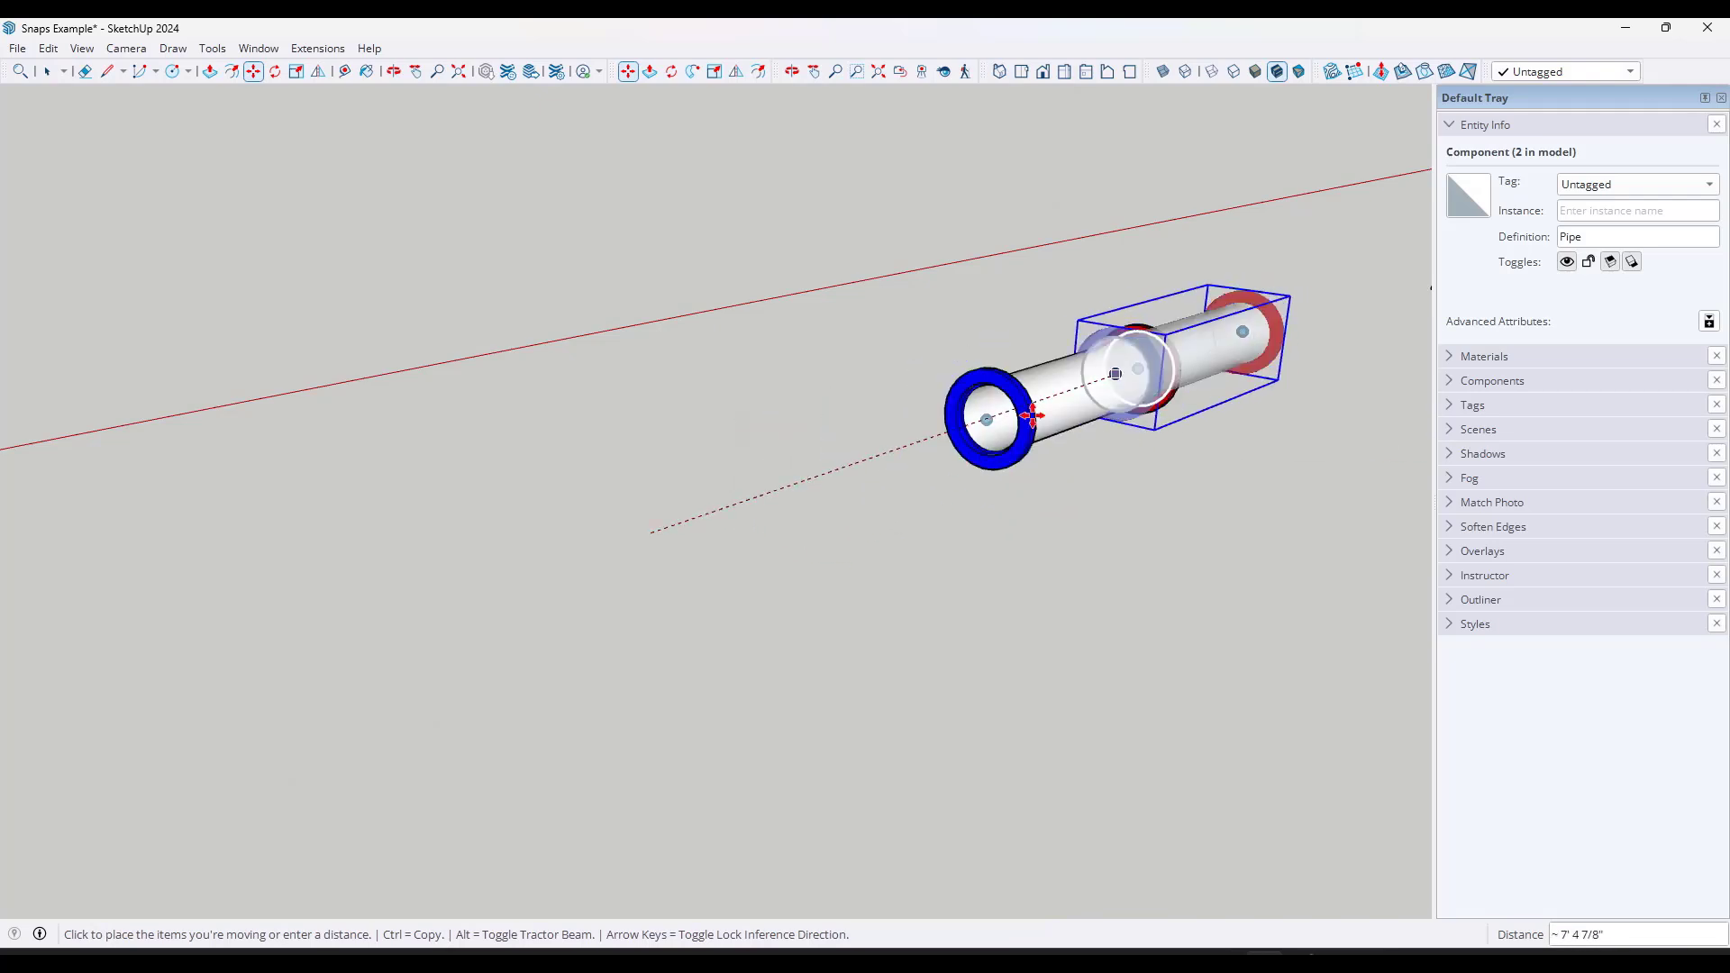
pyautogui.press('space')
# Use Add Snaps to place a new snap at the centre of the left pipe's blue end
pyautogui.doubleClick(651, 538)
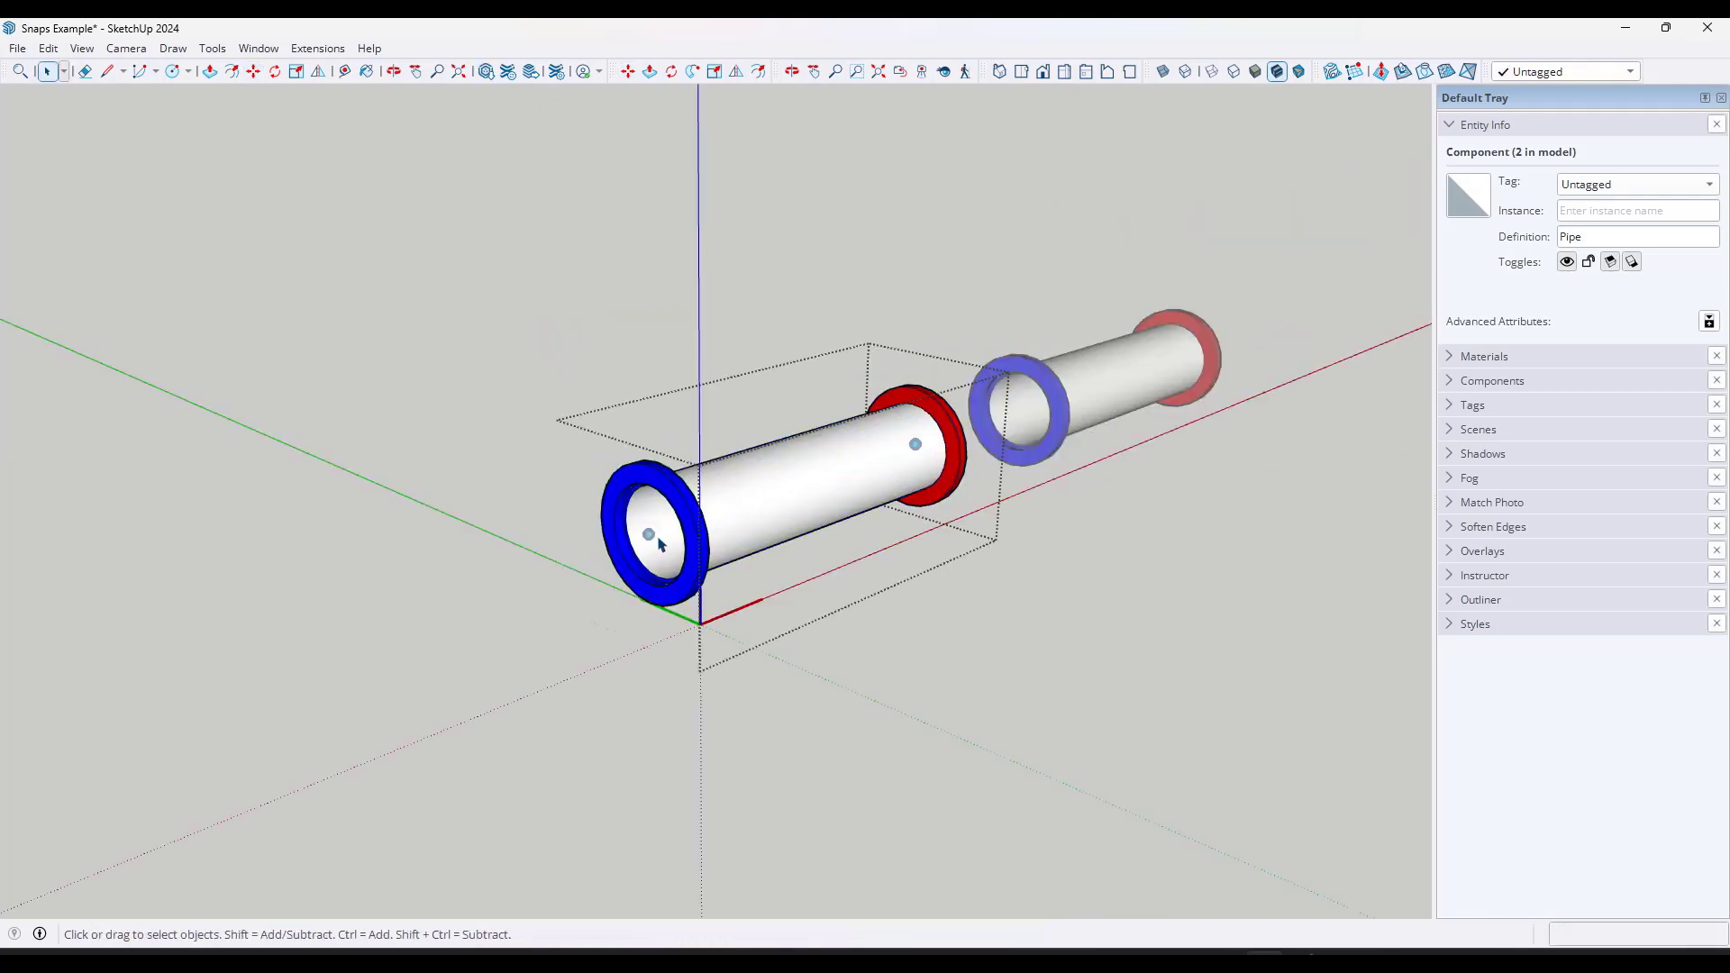
pyautogui.rightClick(649, 537)
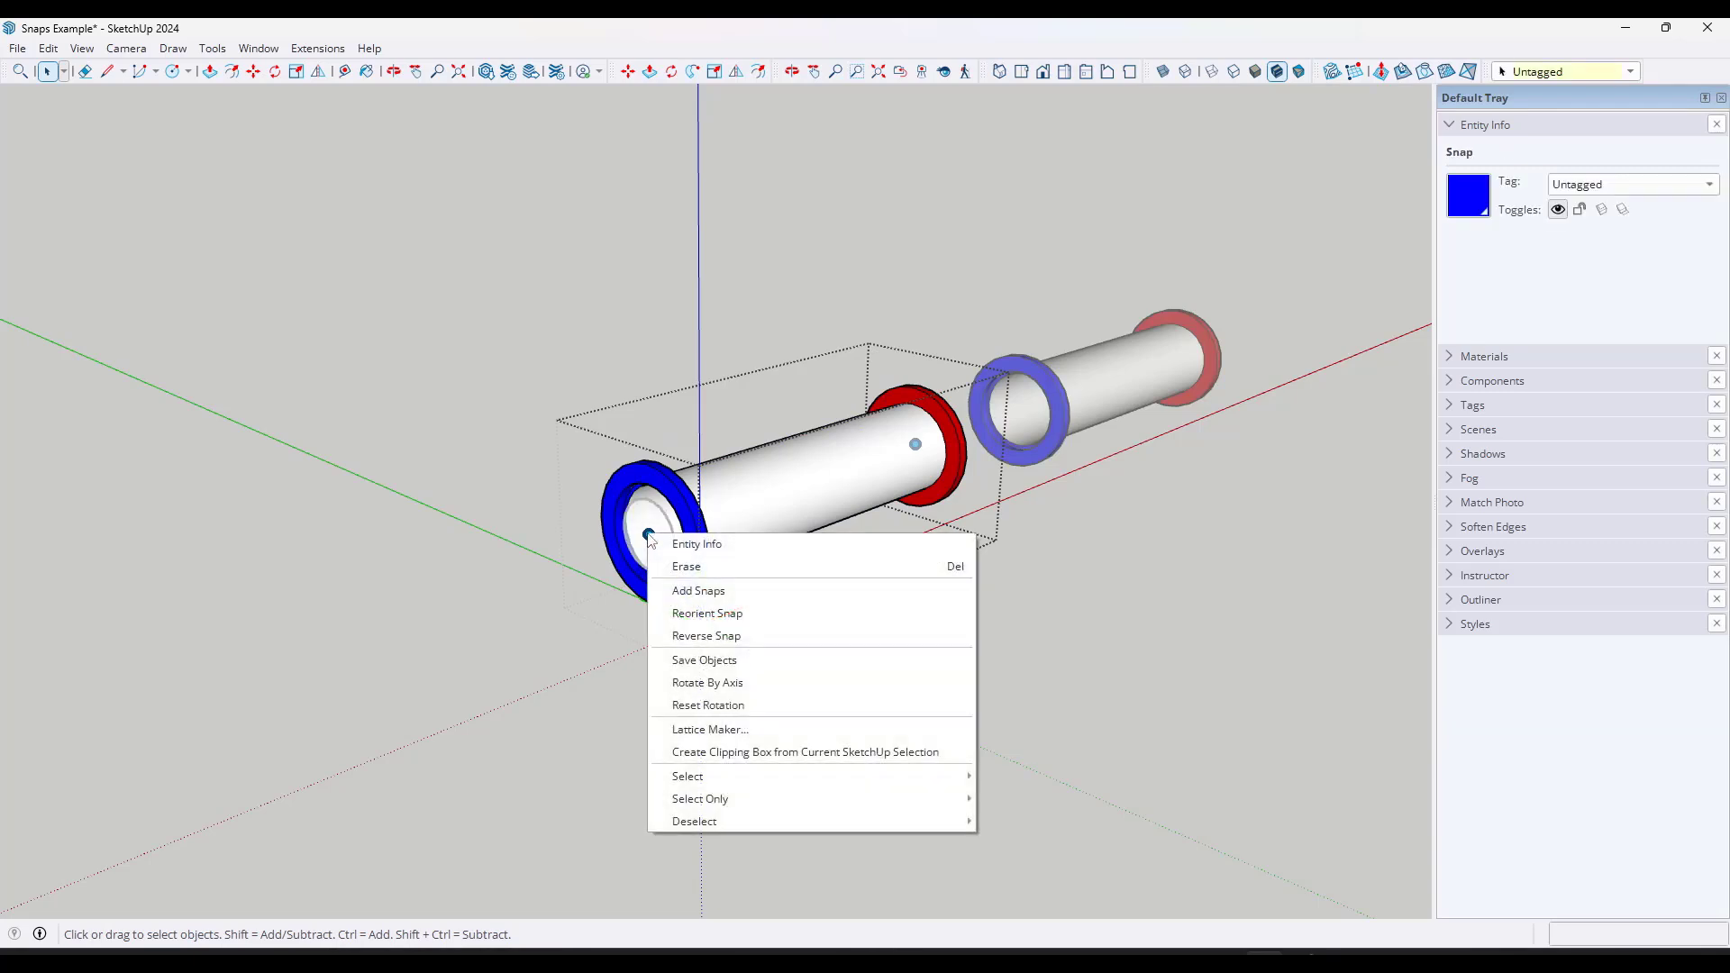
pyautogui.click(676, 592)
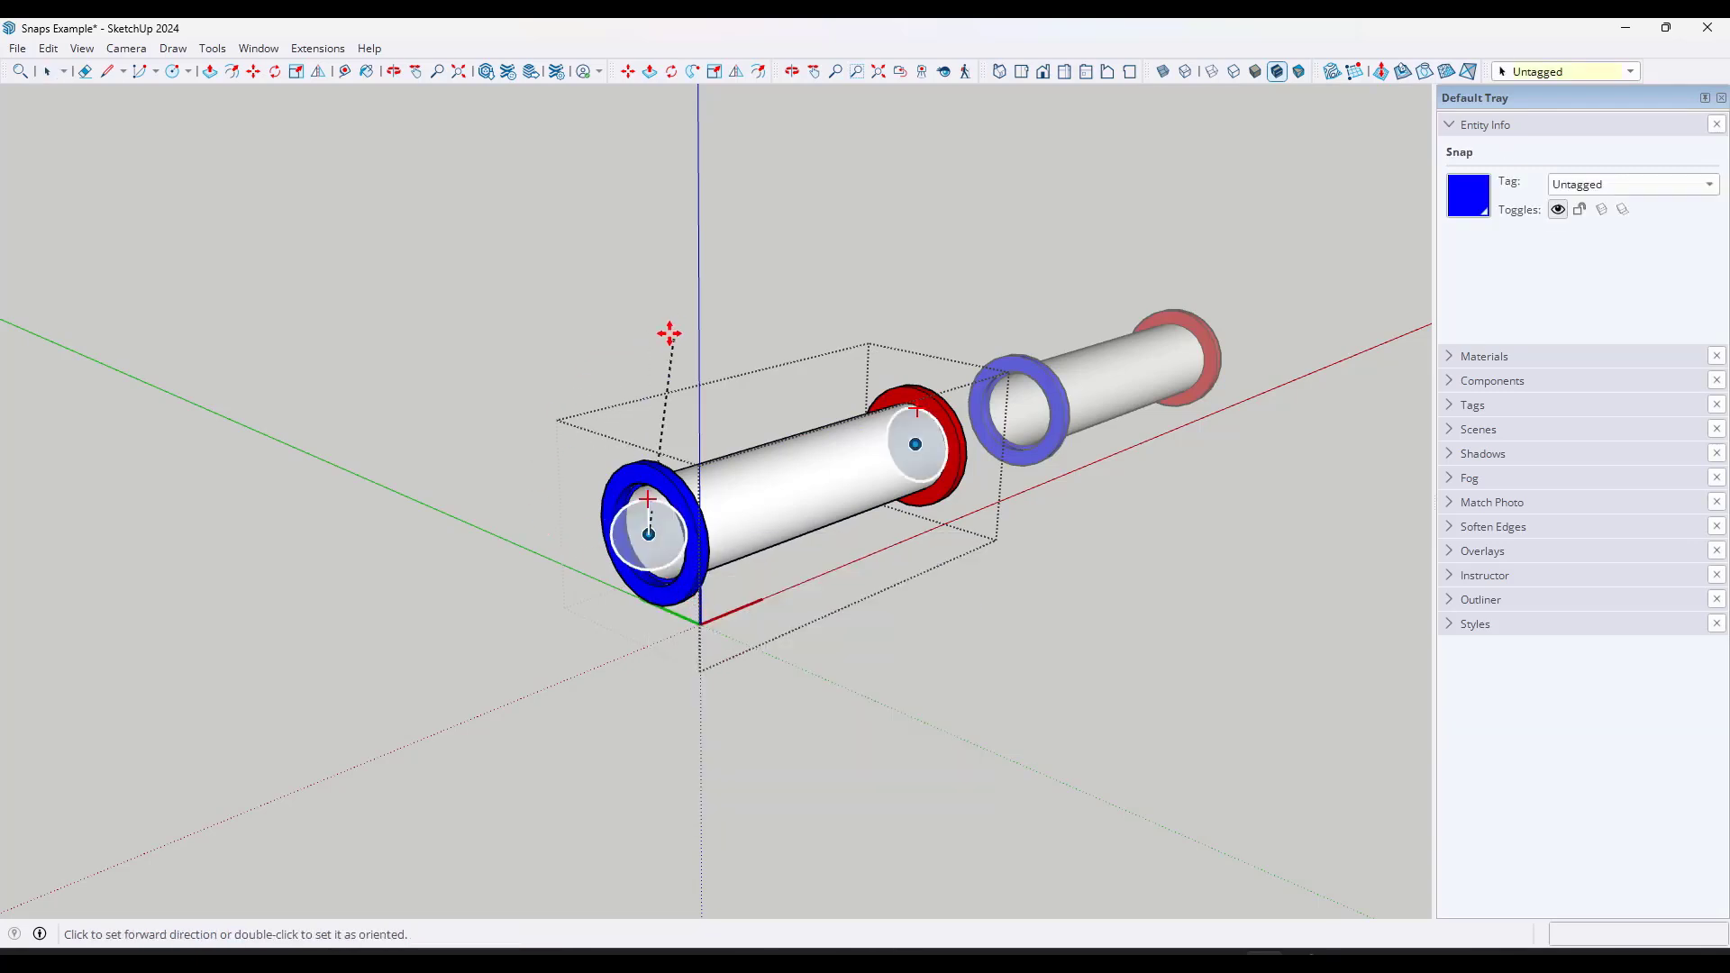
pyautogui.click(425, 611)
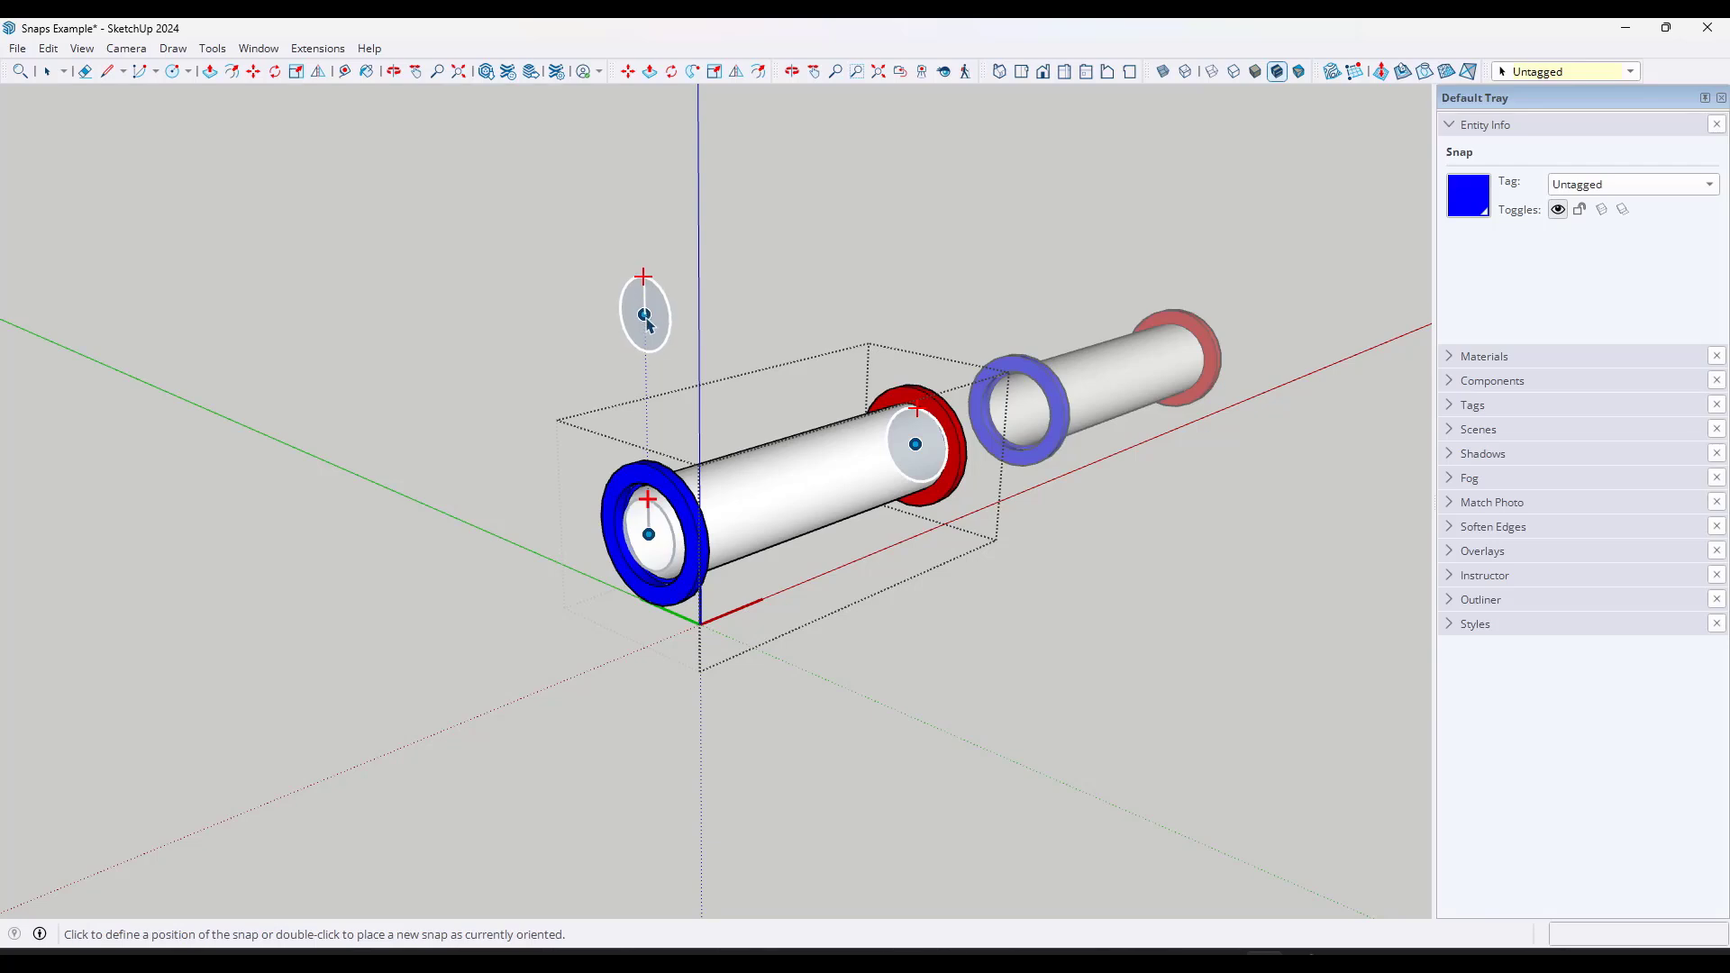
pyautogui.click(648, 535)
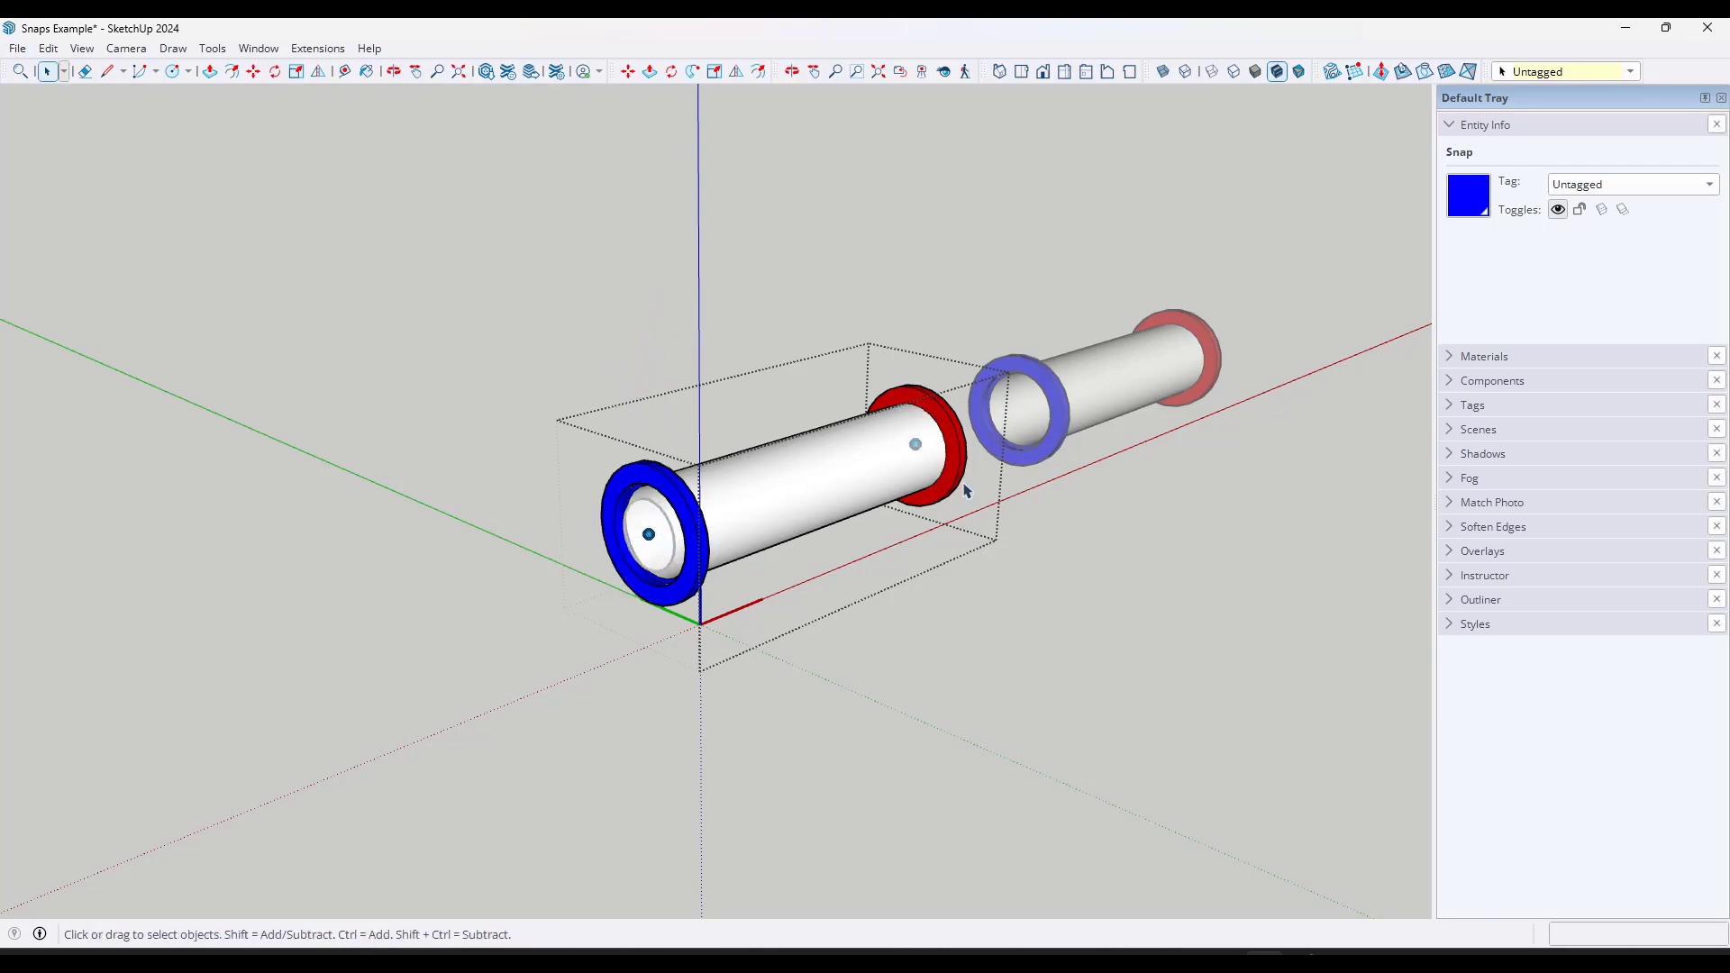
# Orbit lower, switch to Eraser and back to Select, and clear the selection
pyautogui.scroll(1, 966, 491)
pyautogui.moveTo(1097, 493); pyautogui.dragTo(985, 422, button='middle')
pyautogui.press('e')
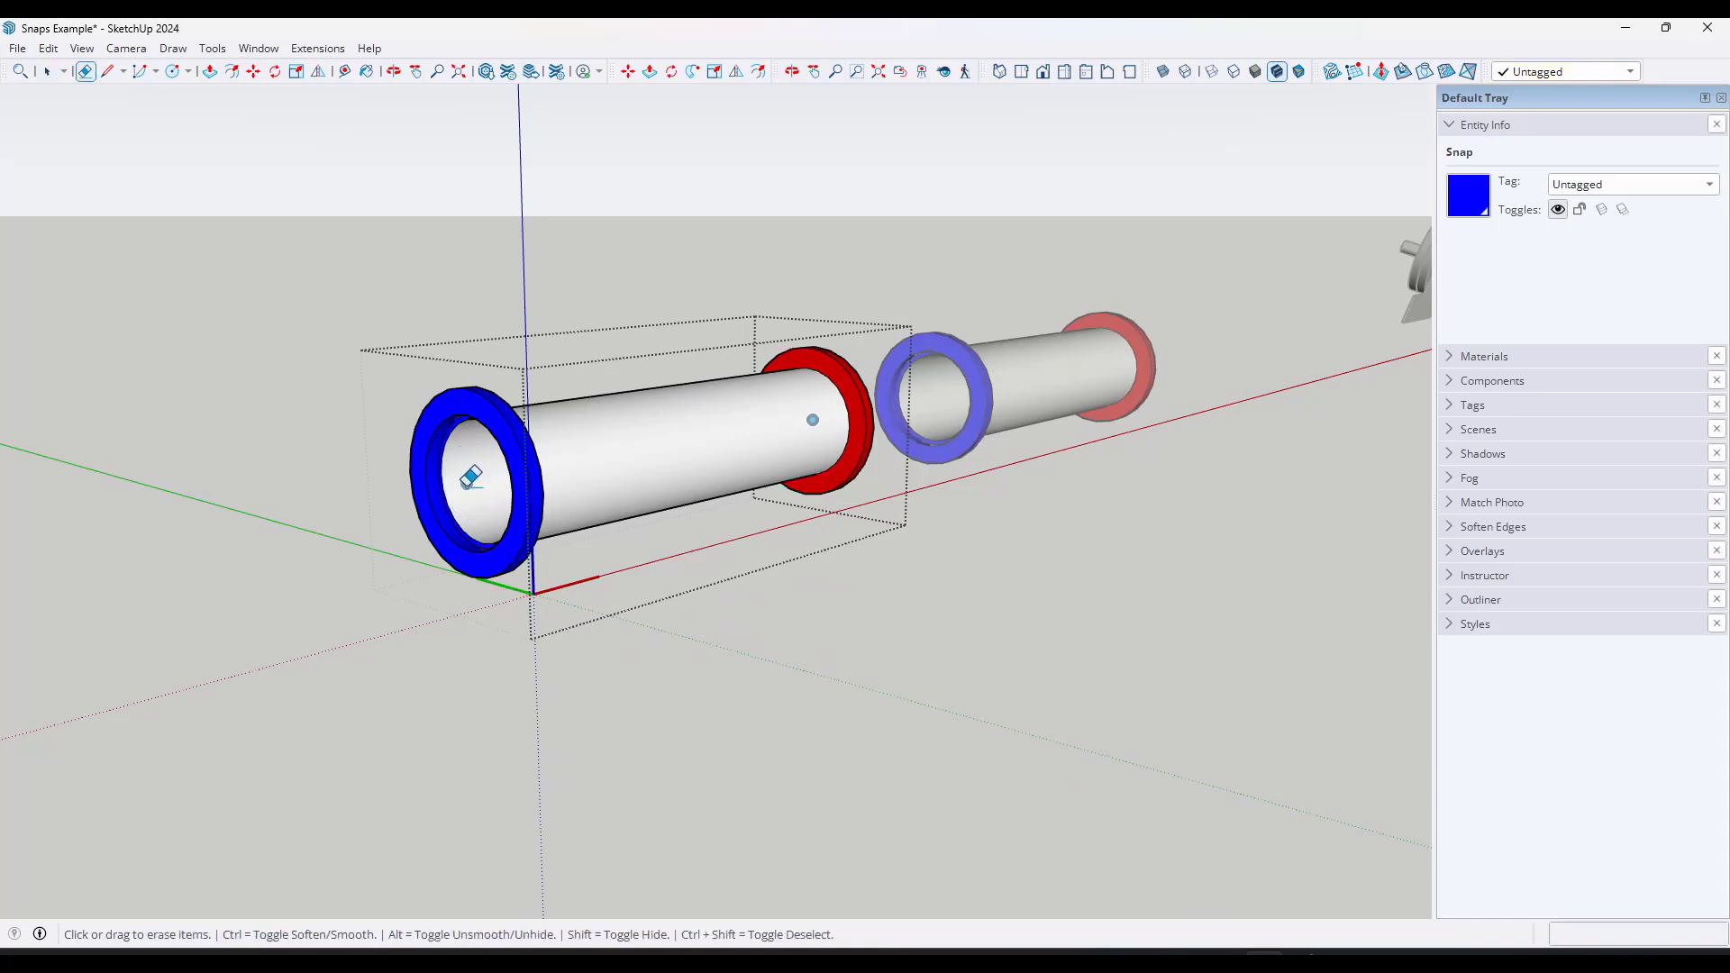
pyautogui.press('space')
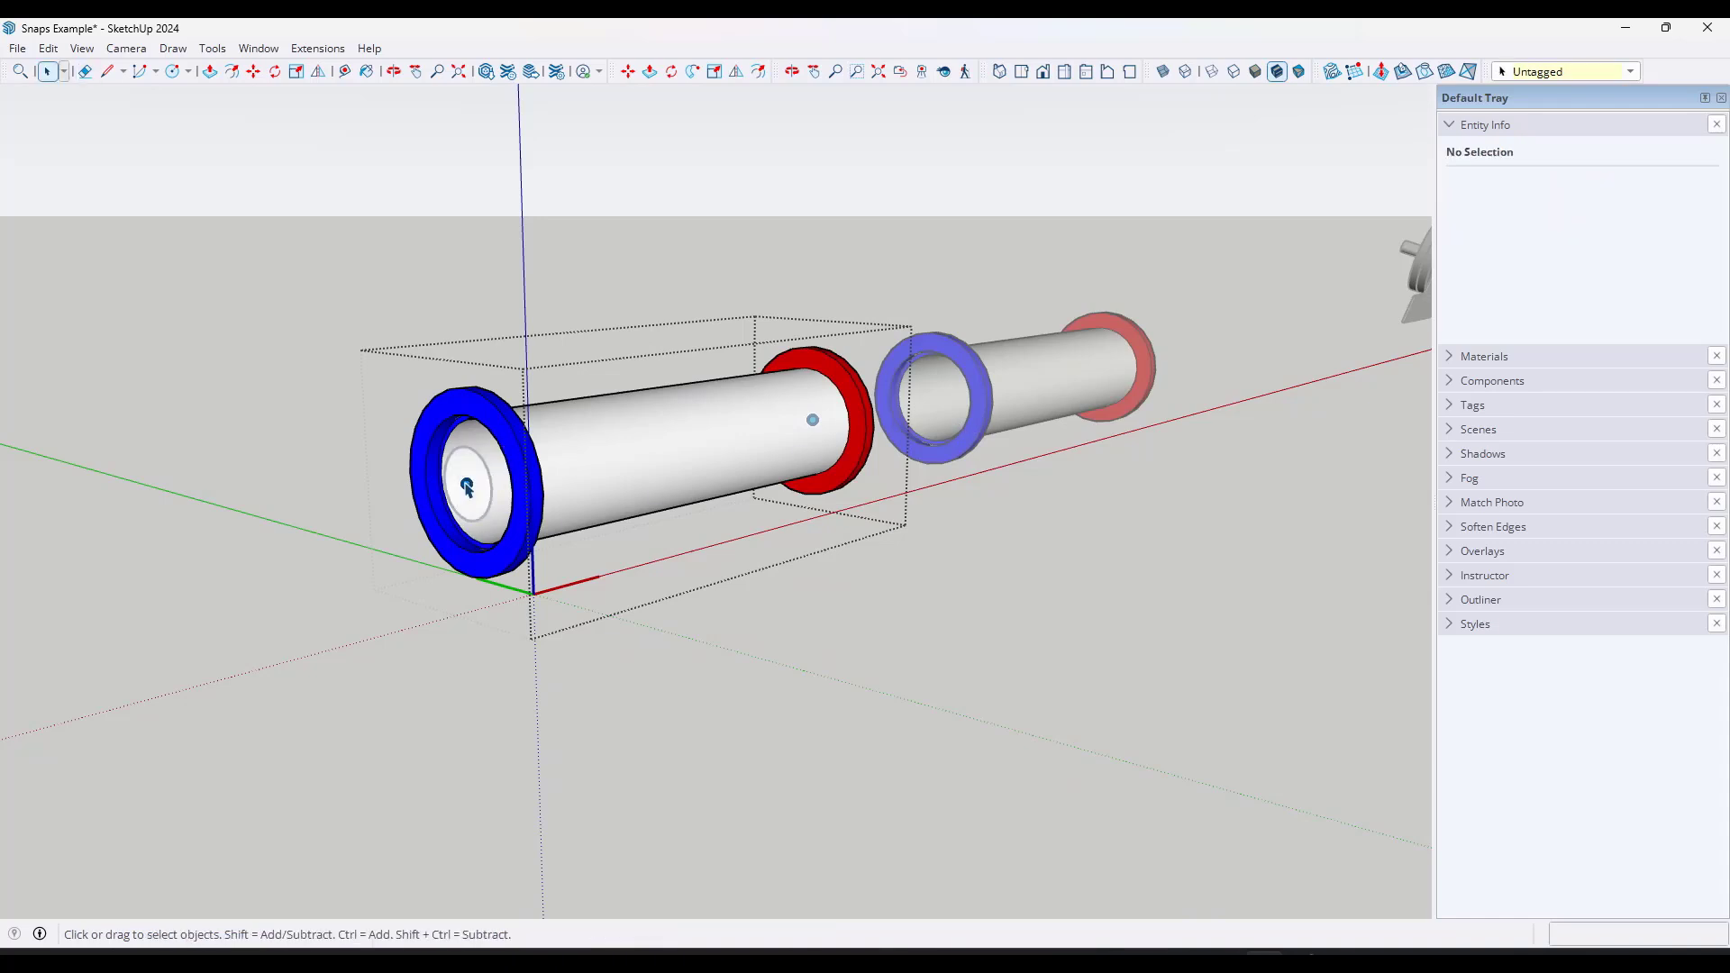
pyautogui.hotkey('ctrl', 't')
pyautogui.moveTo(692, 483); pyautogui.dragTo(714, 507, button='middle')
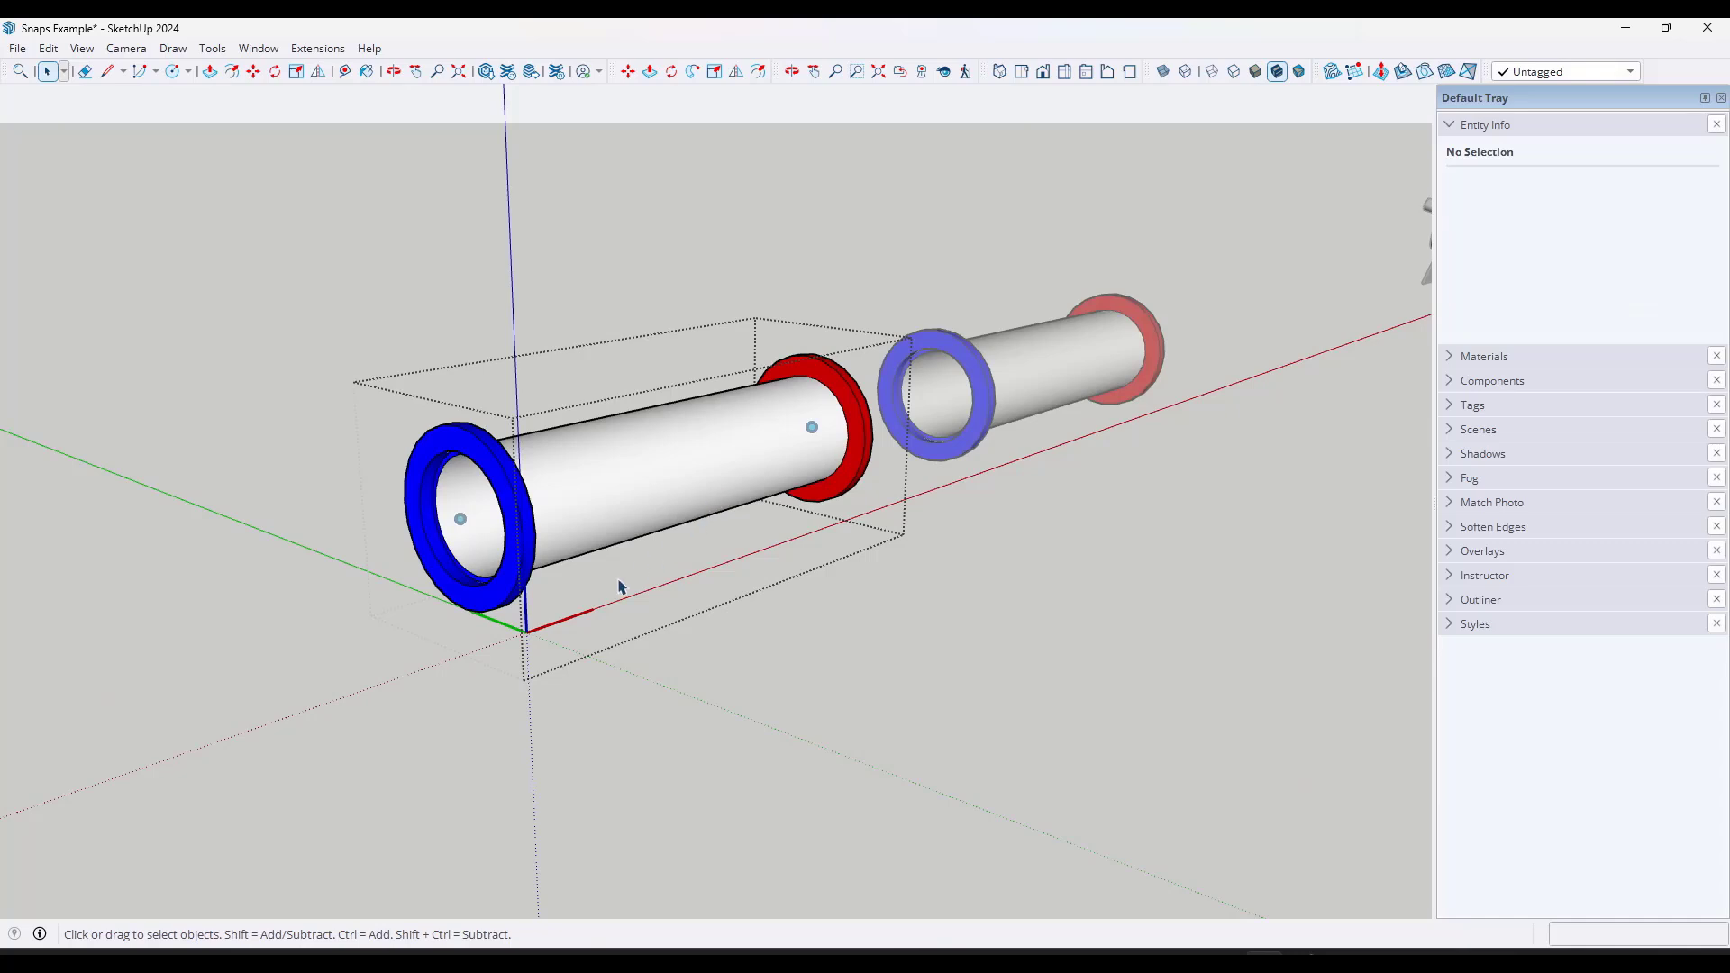
# Exit the pipe component and bring the weight rack and 45 lb plates into view
pyautogui.click(1007, 534)
pyautogui.scroll(-3, 706, 517)
pyautogui.keyDown('shift'); pyautogui.moveTo(947, 502); pyautogui.dragTo(184, 603, button='middle'); pyautogui.keyUp('shift')
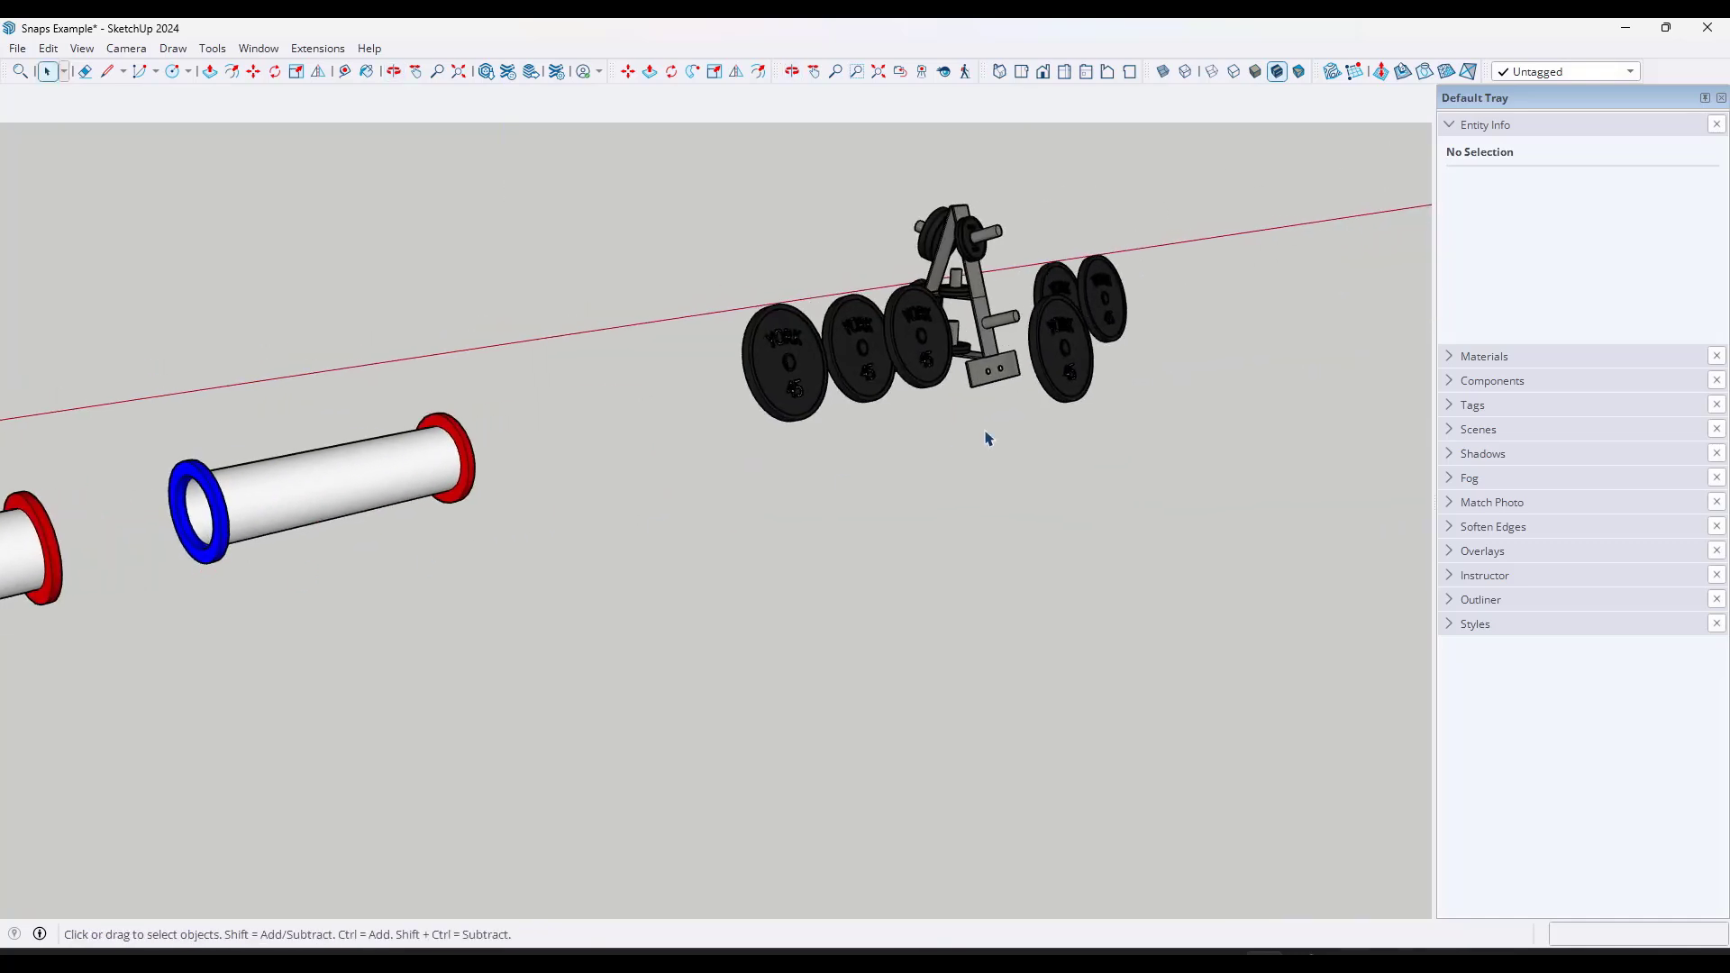
pyautogui.moveTo(989, 439); pyautogui.dragTo(916, 514, button='middle')
pyautogui.keyDown('shift'); pyautogui.moveTo(1075, 390); pyautogui.dragTo(928, 401, button='middle'); pyautogui.keyUp('shift')
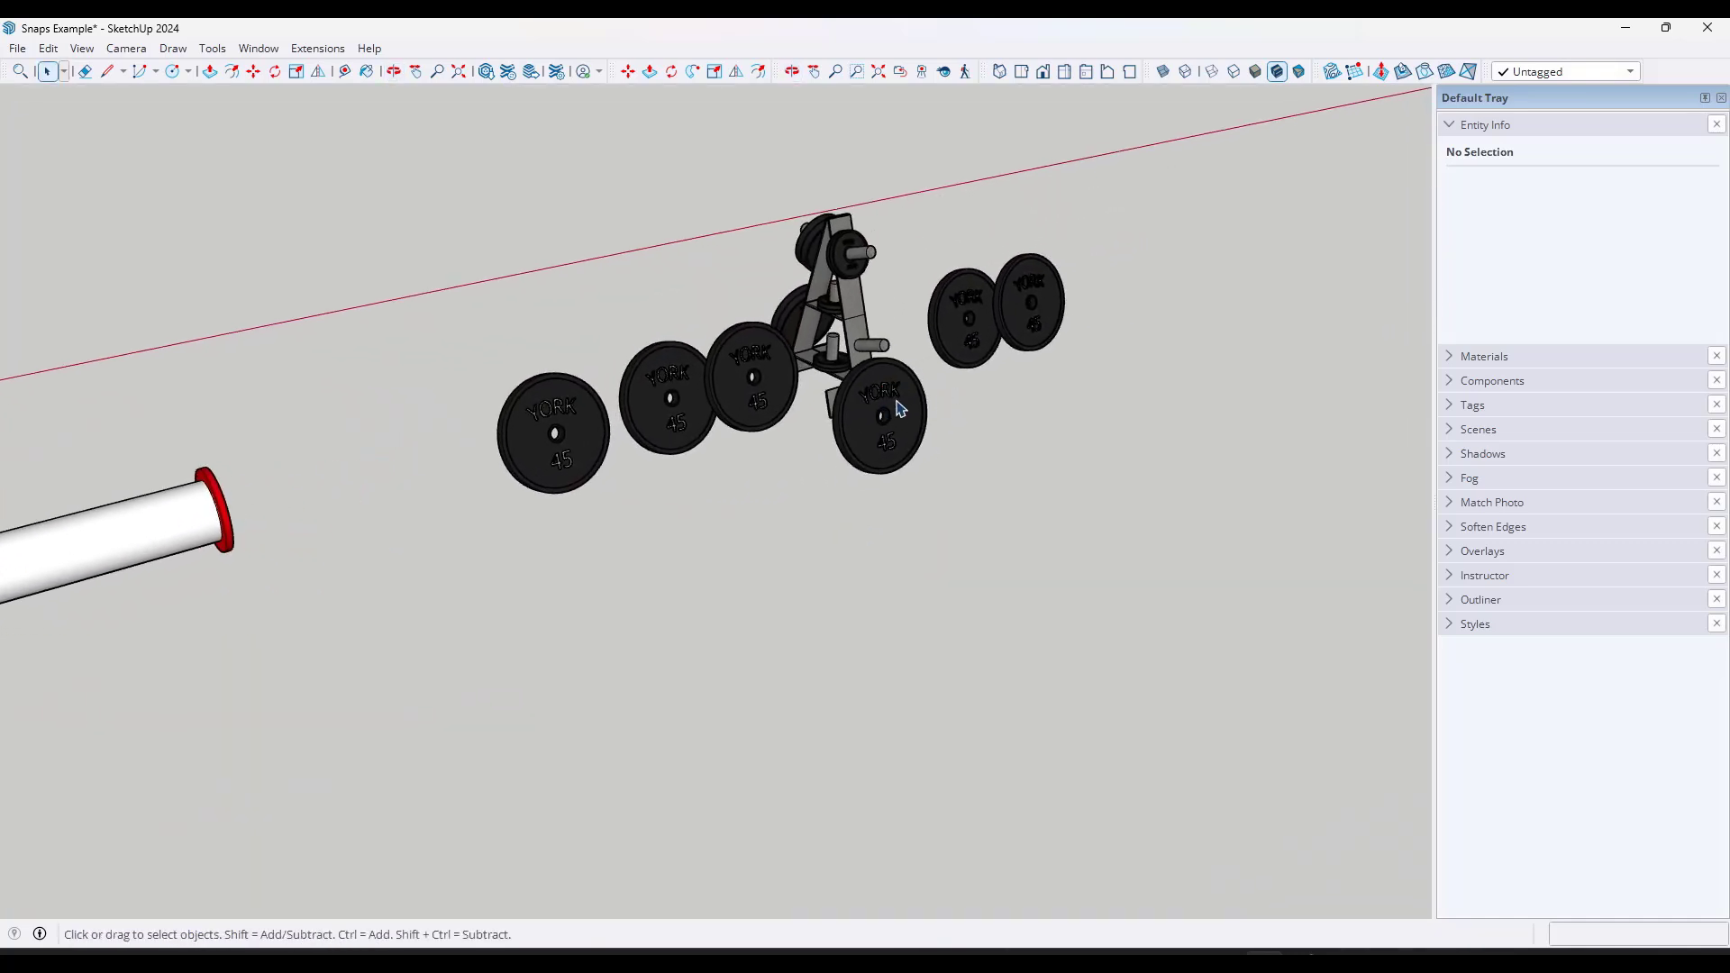
pyautogui.click(899, 410)
pyautogui.scroll(5, 901, 405)
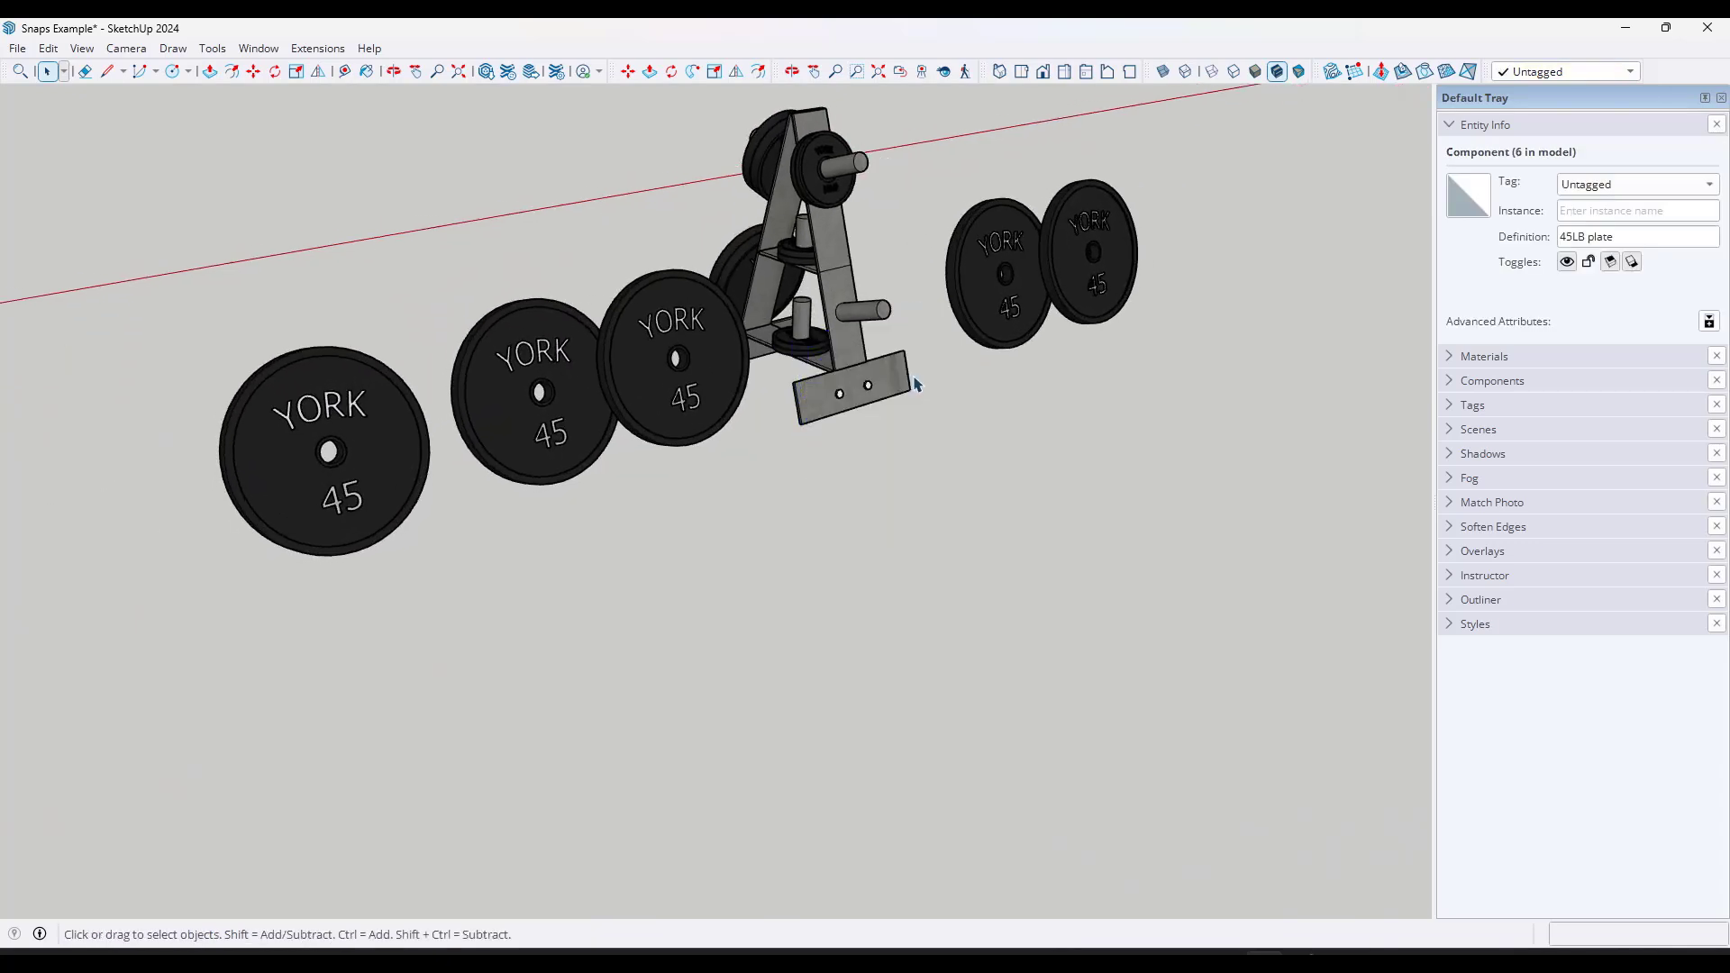
pyautogui.click(766, 414)
# Briefly open the weight rack group and front plate, then select the front 45LB plate
pyautogui.moveTo(614, 397); pyautogui.dragTo(701, 371, button='middle')
pyautogui.scroll(4, 439, 410)
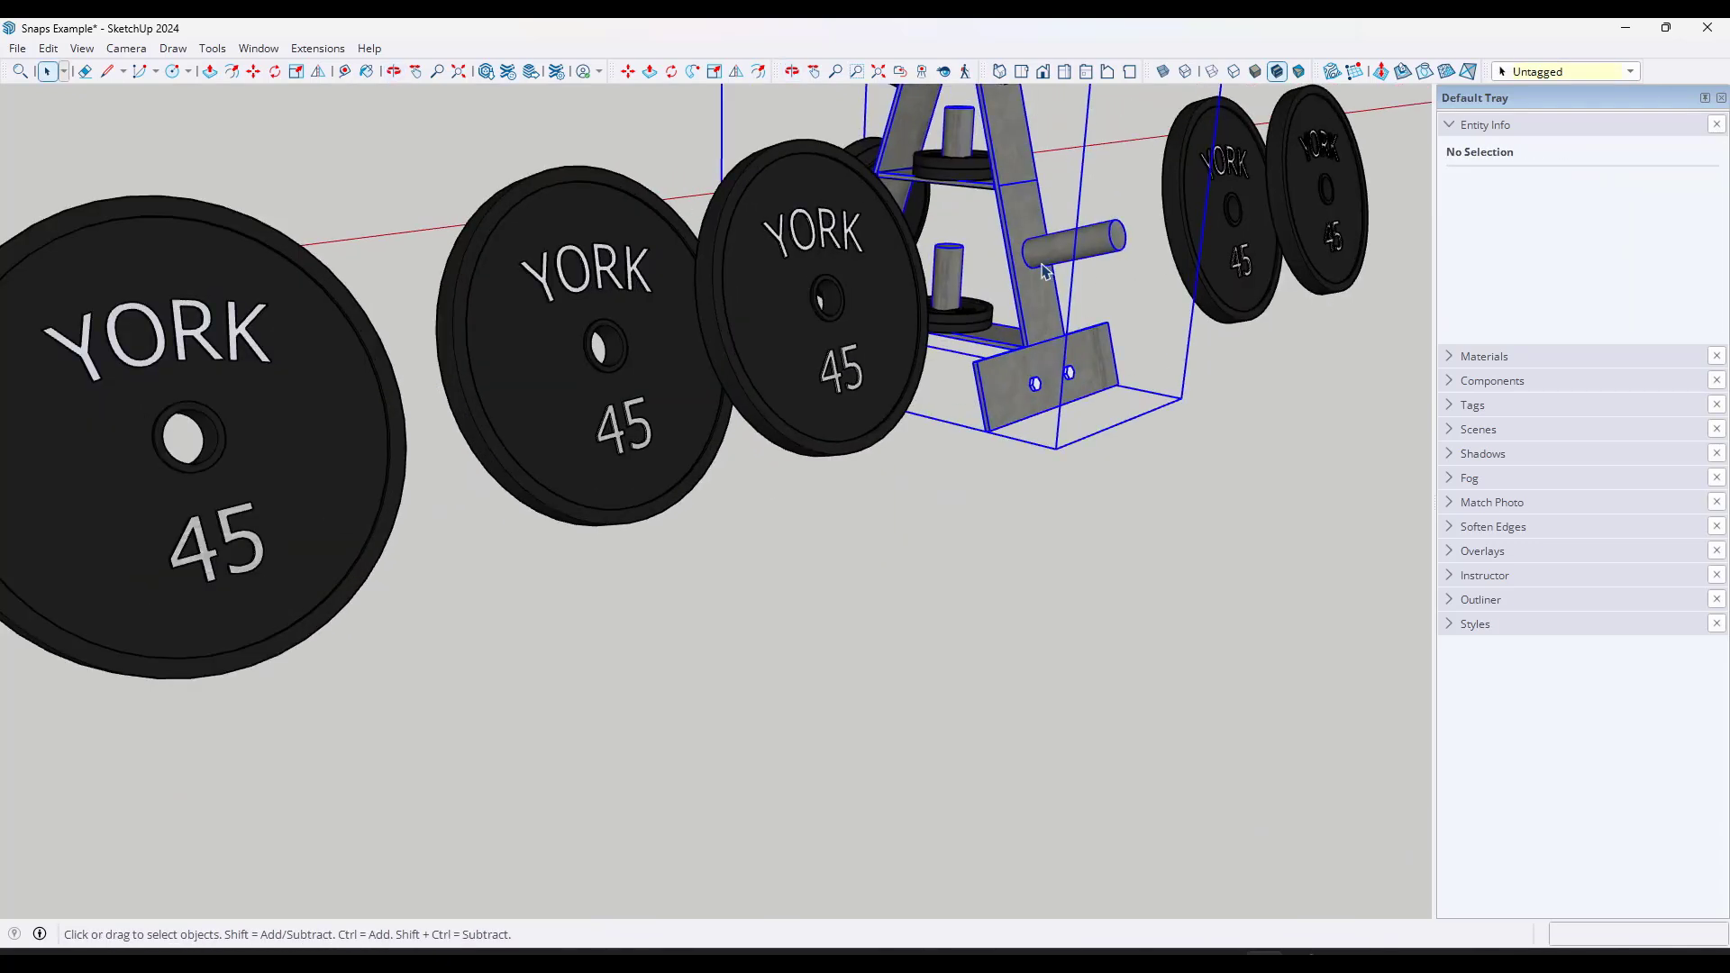
pyautogui.doubleClick(1032, 257)
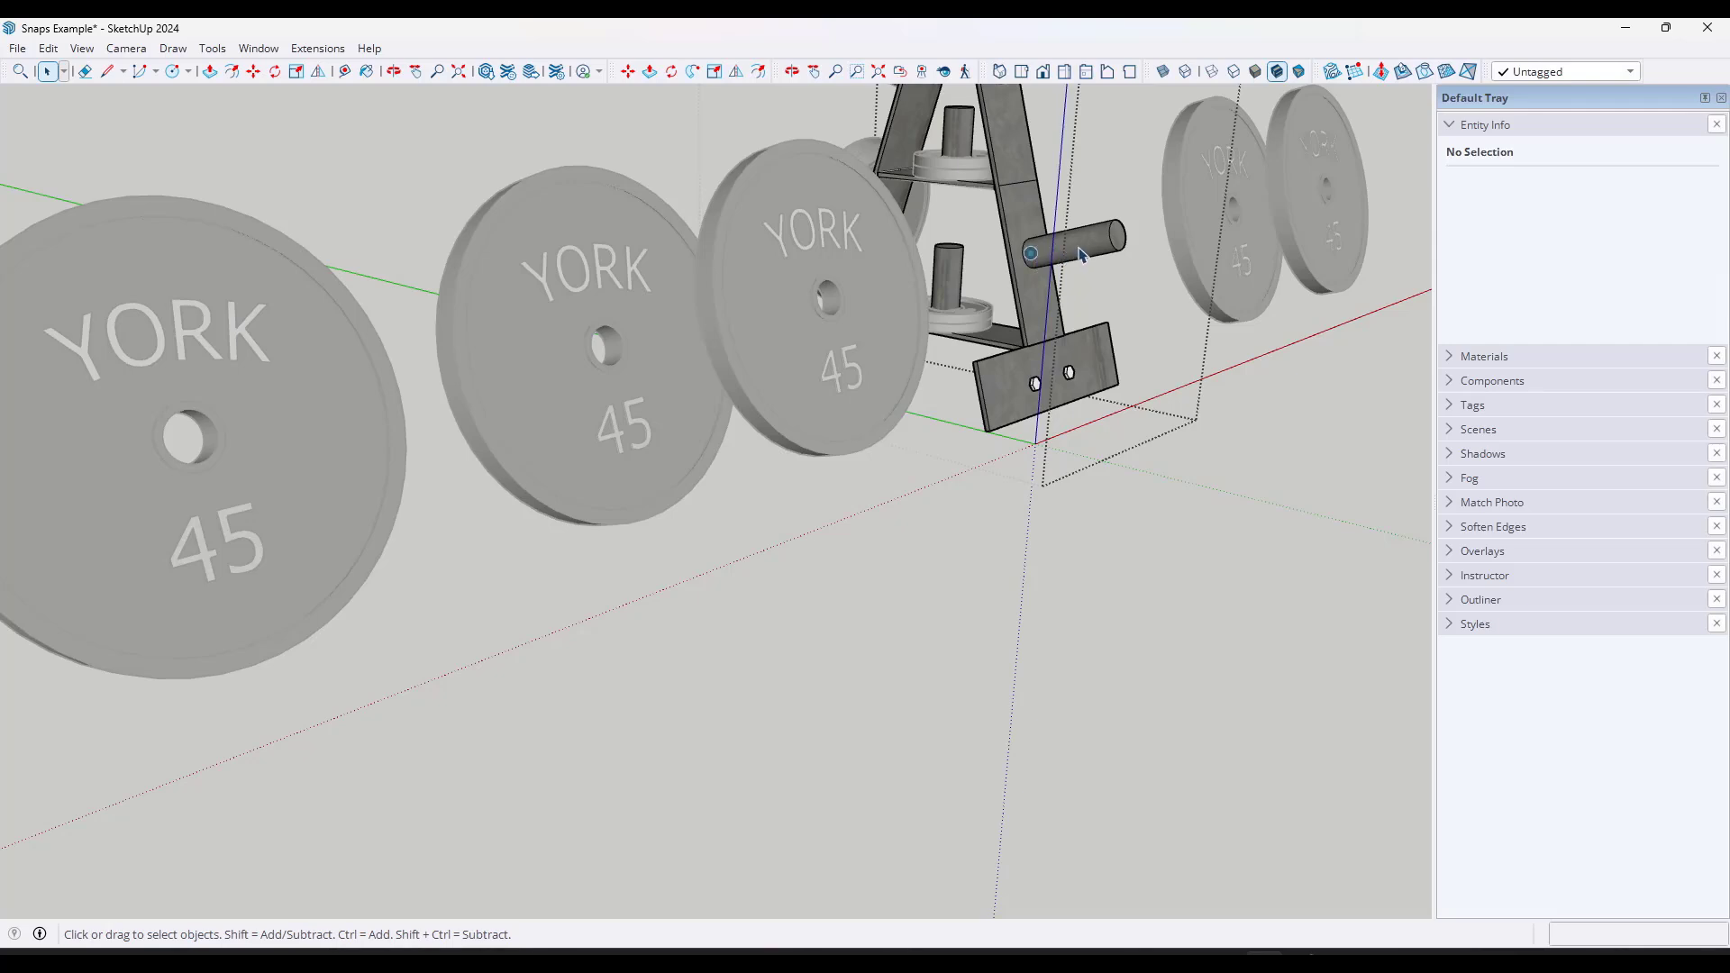
pyautogui.click(225, 415)
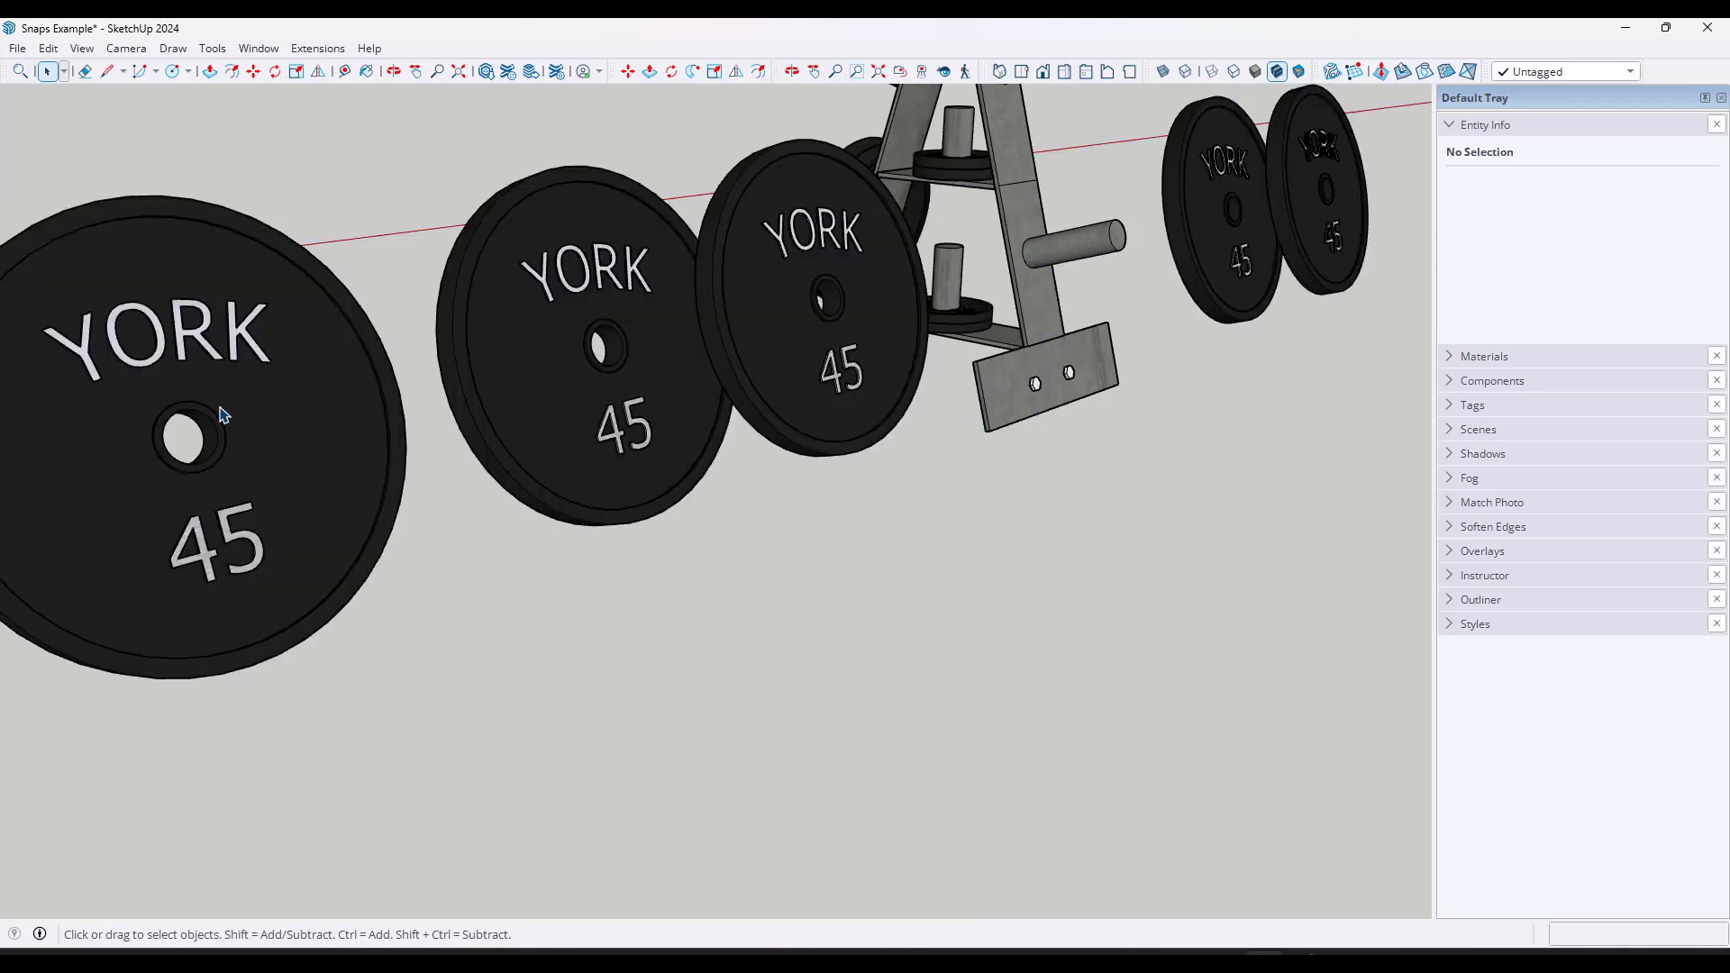
pyautogui.doubleClick(201, 446)
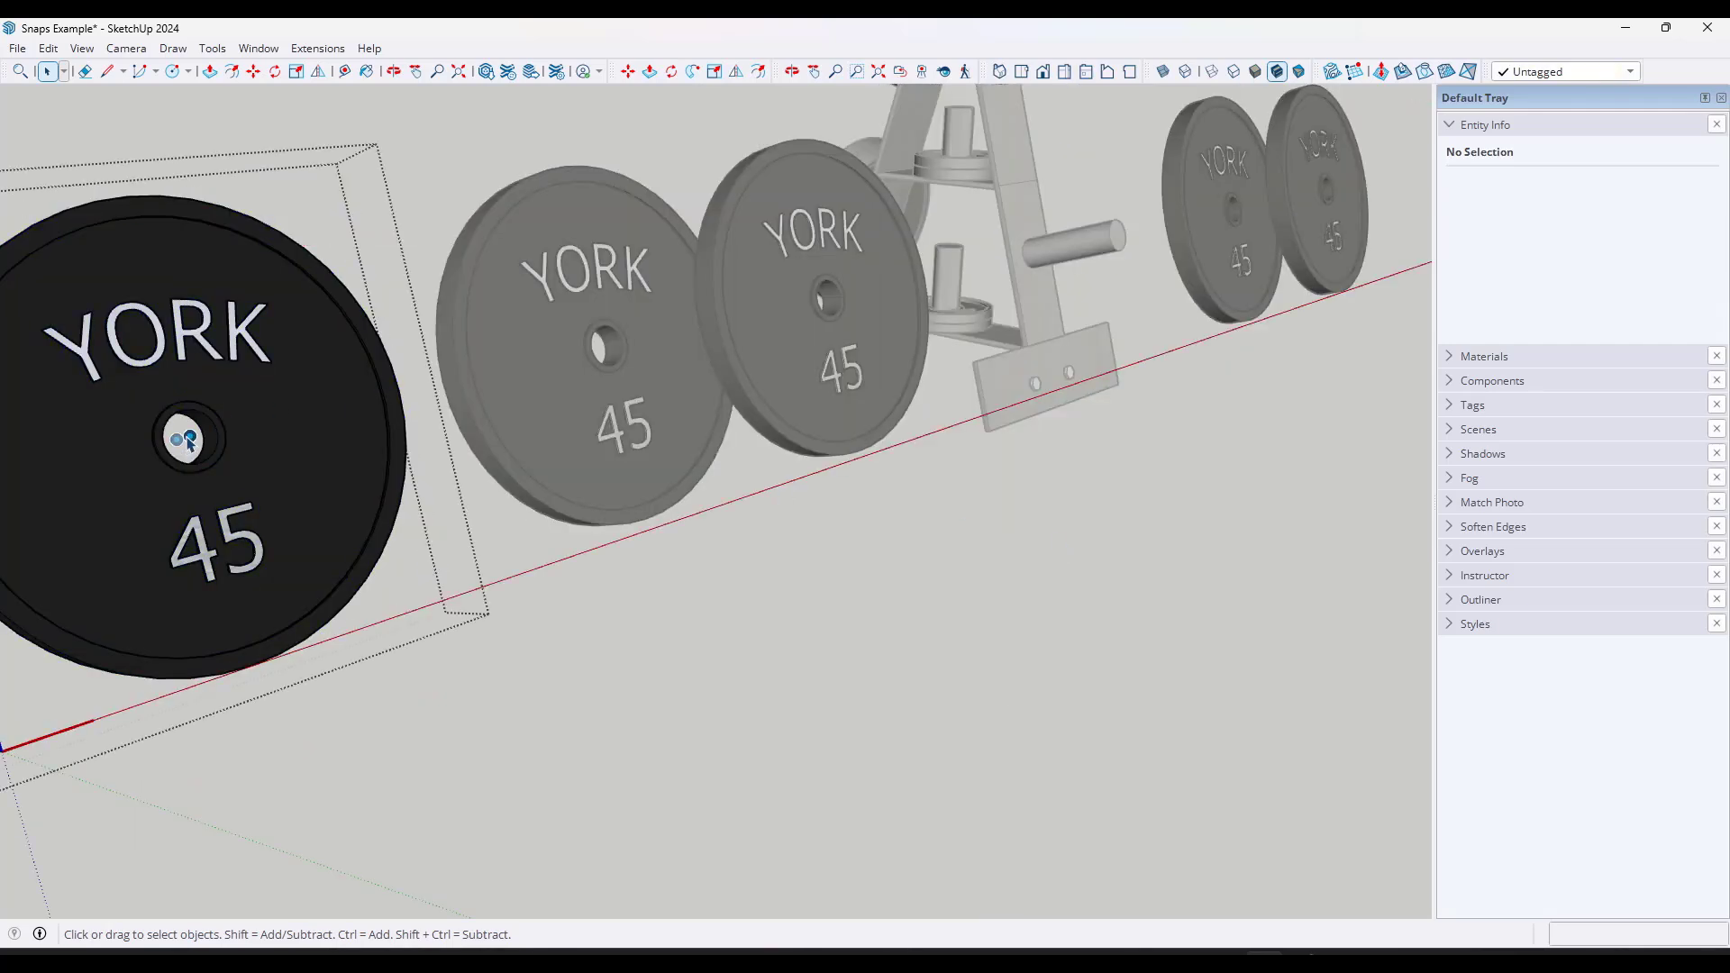
pyautogui.click(554, 611)
pyautogui.click(332, 487)
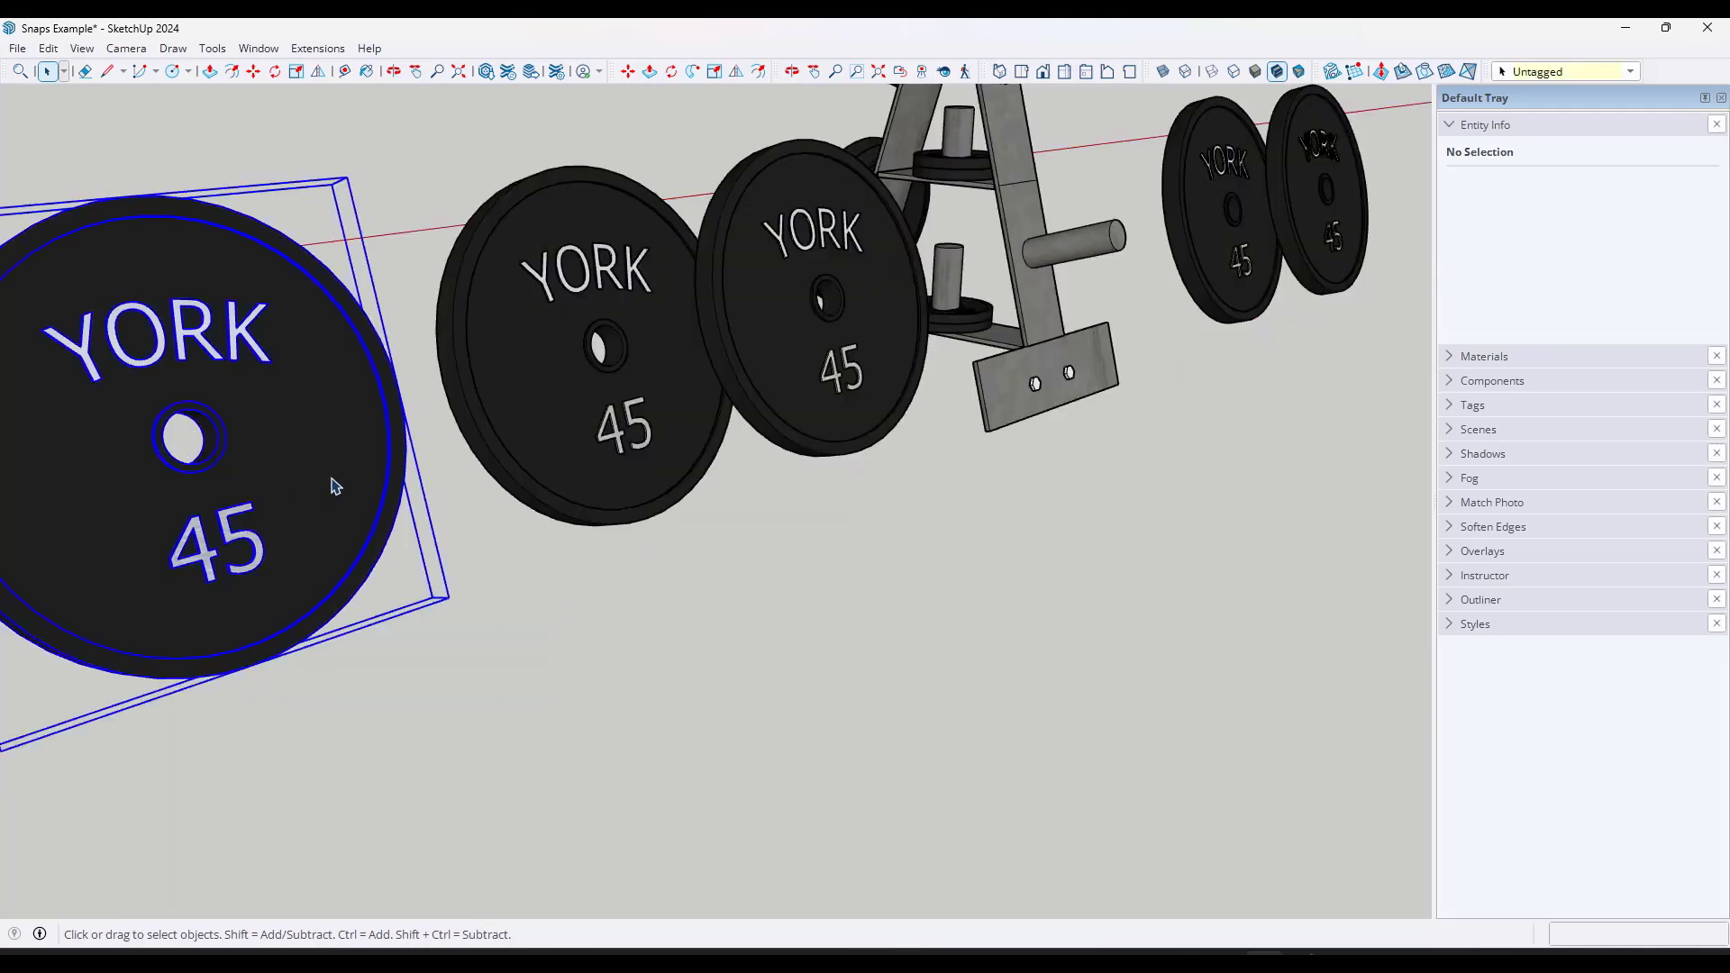
pyautogui.moveTo(331, 487); pyautogui.dragTo(336, 472, button='middle')
# Move the front 45LB plate by its centre snap onto the rack peg
pyautogui.press('m')
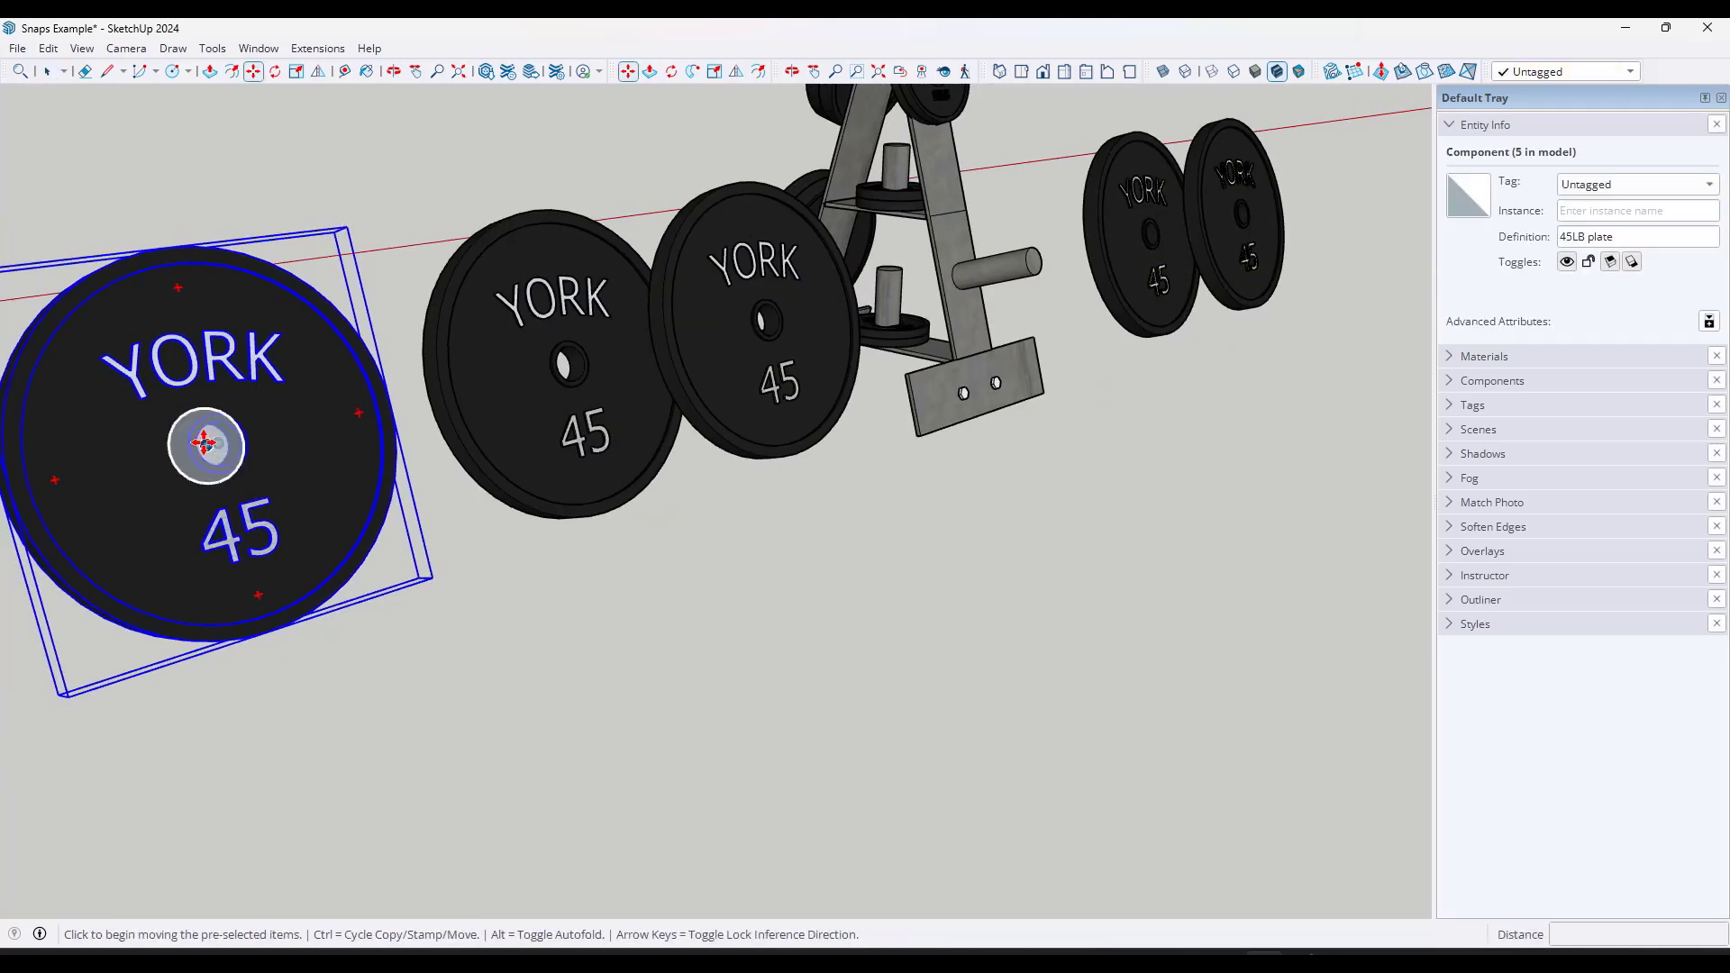
pyautogui.click(205, 442)
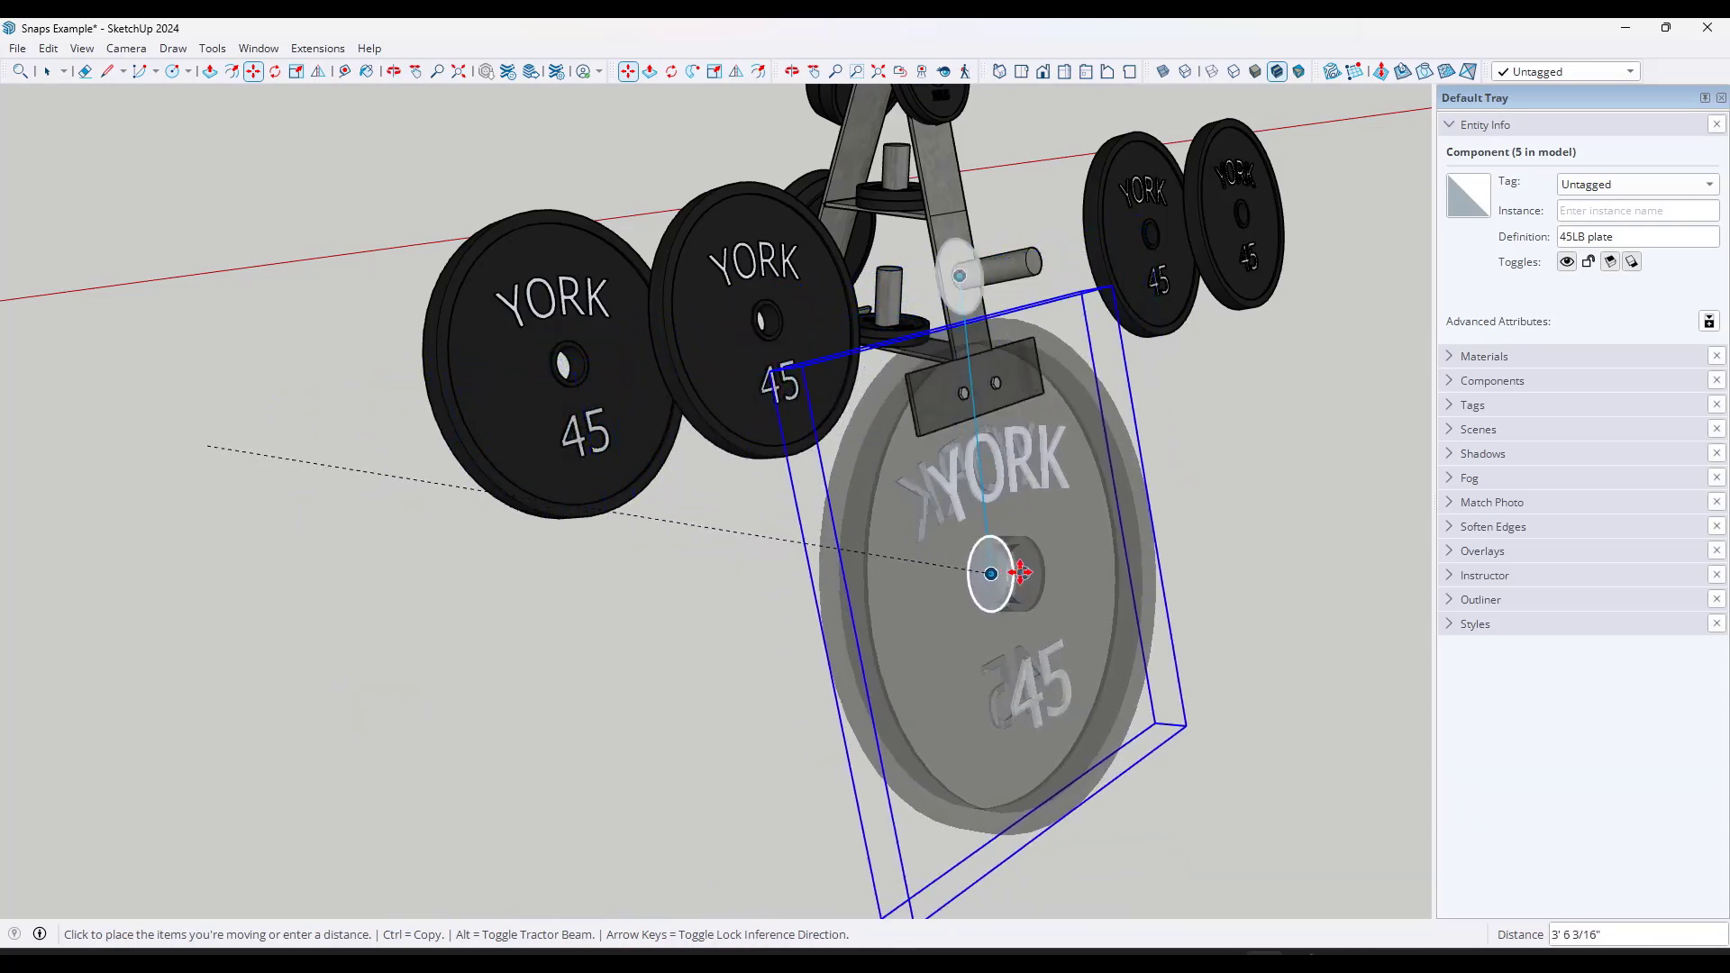
pyautogui.press('Escape')
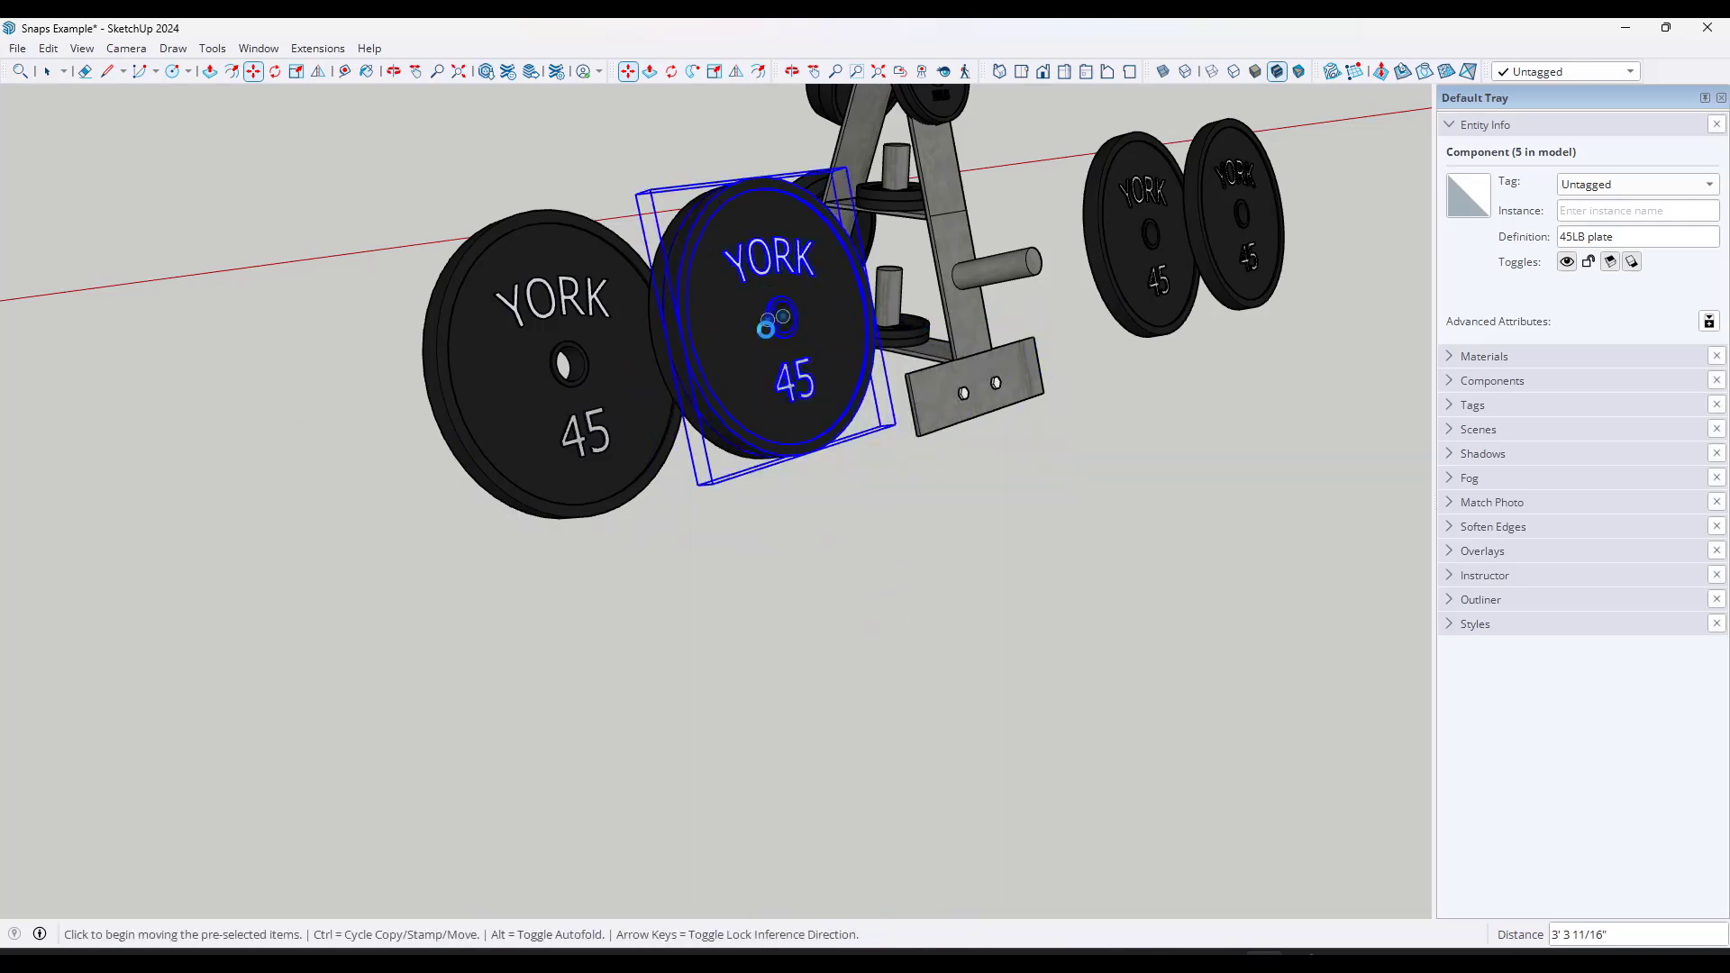
pyautogui.click(773, 323)
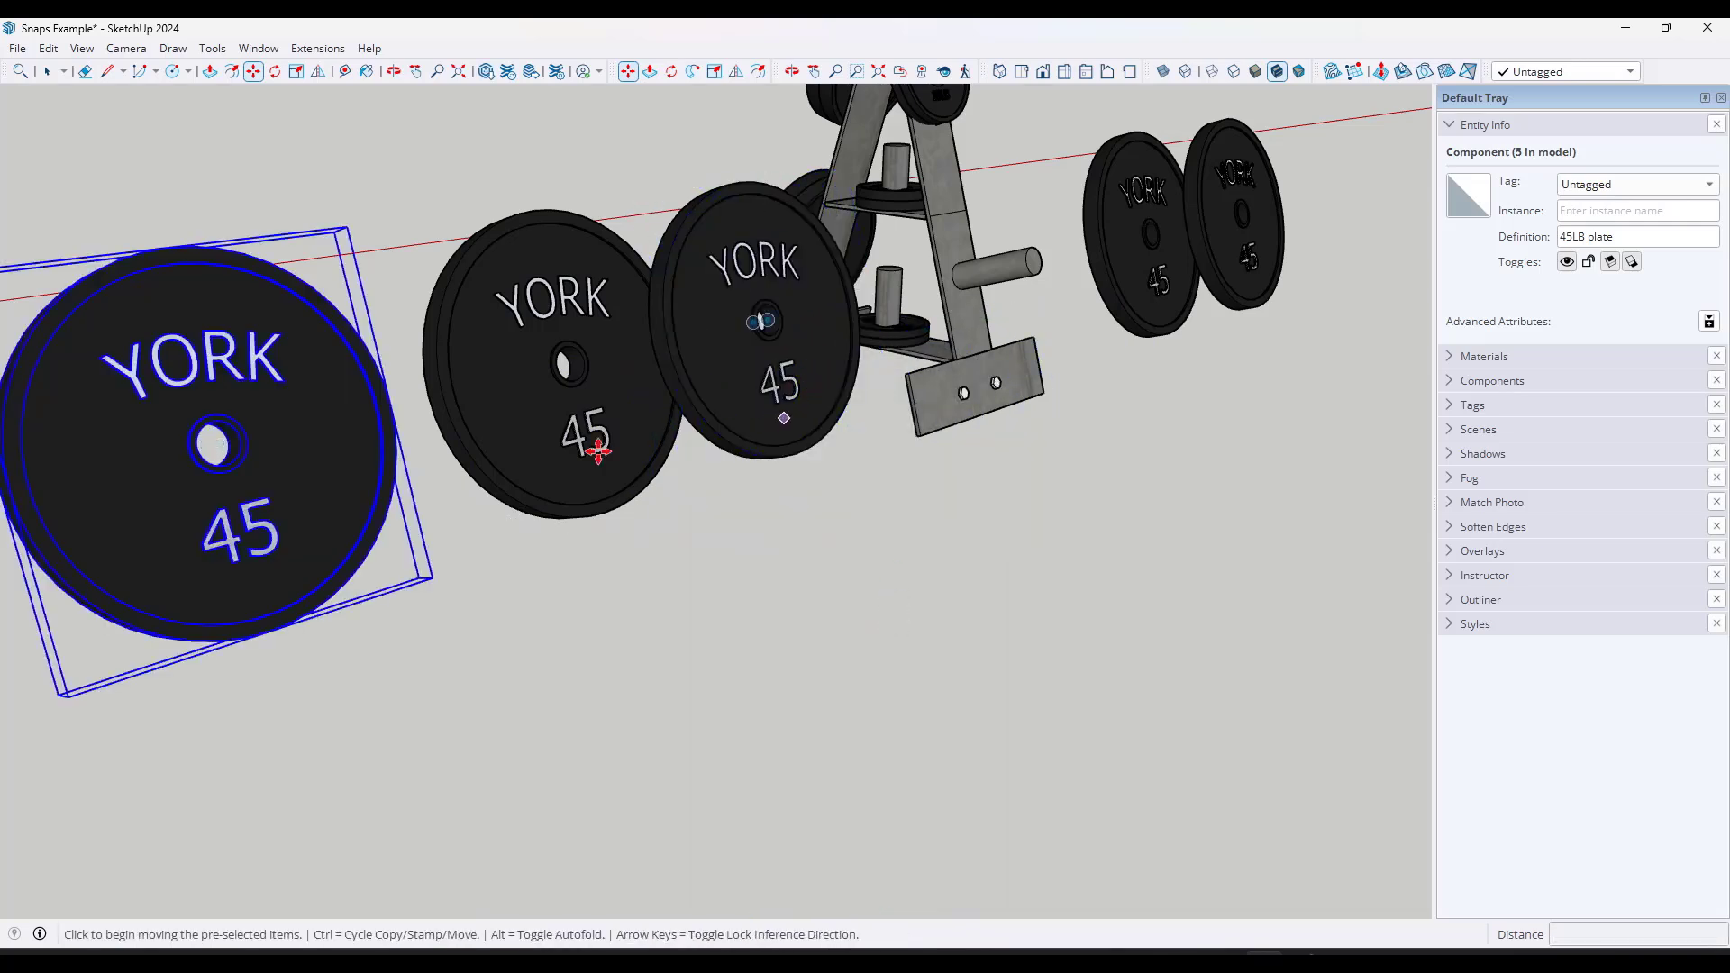
pyautogui.click(212, 446)
pyautogui.click(204, 445)
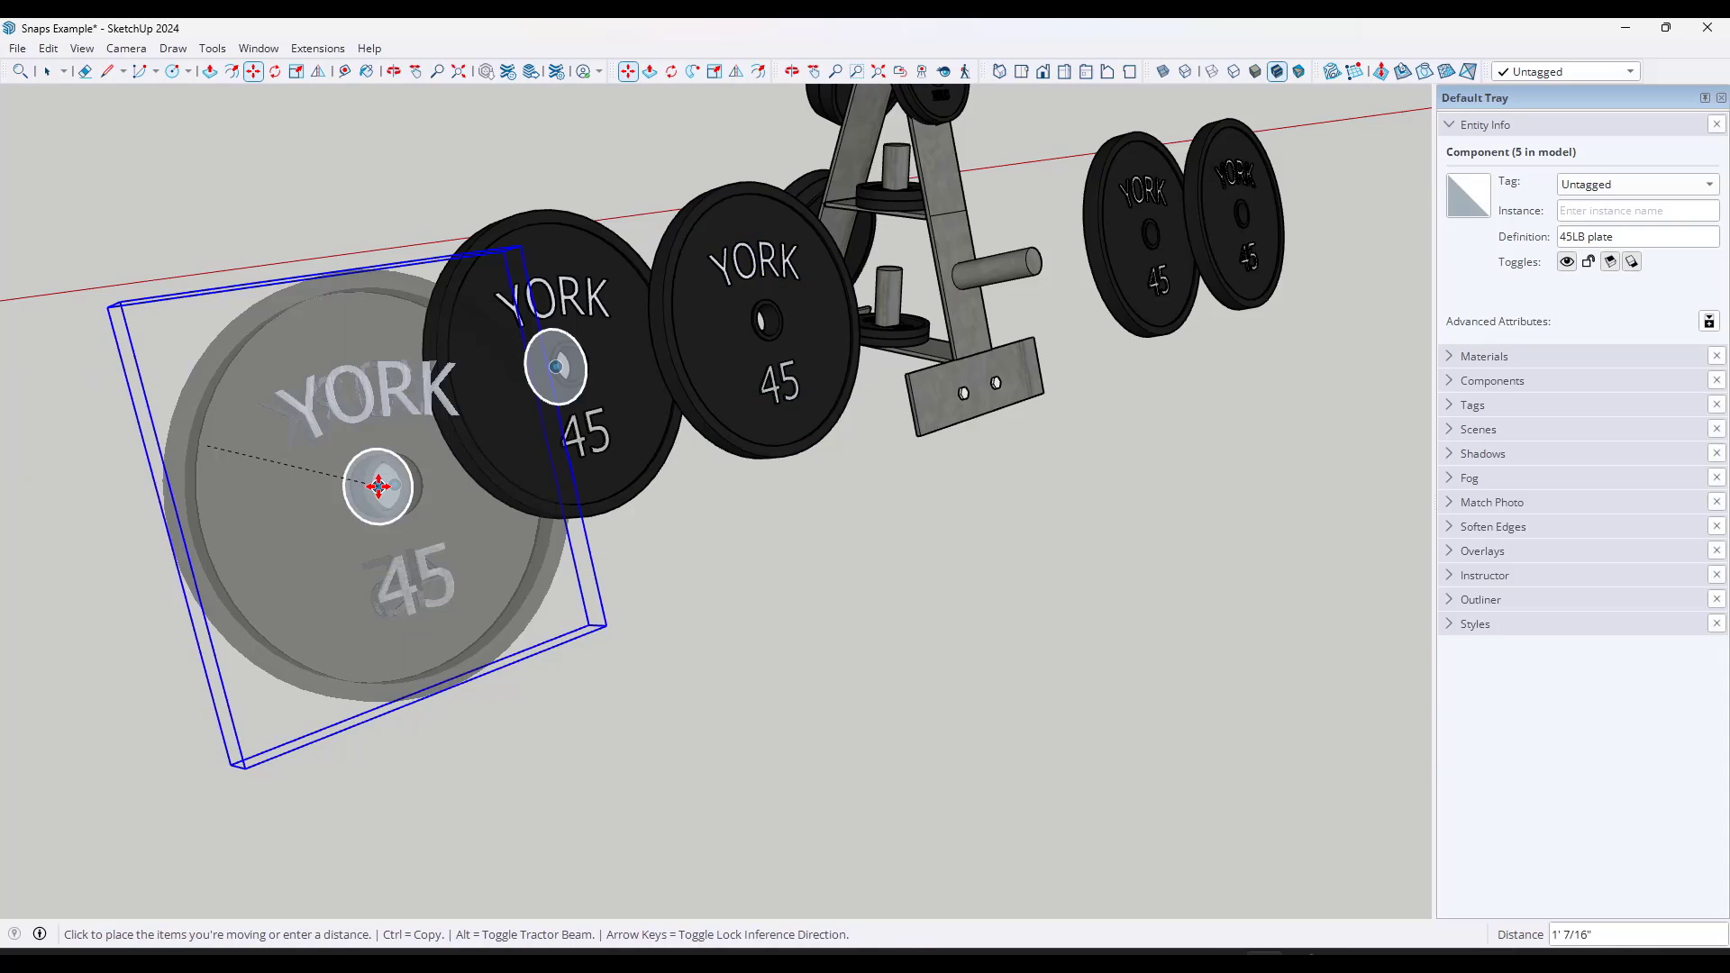
pyautogui.click(967, 274)
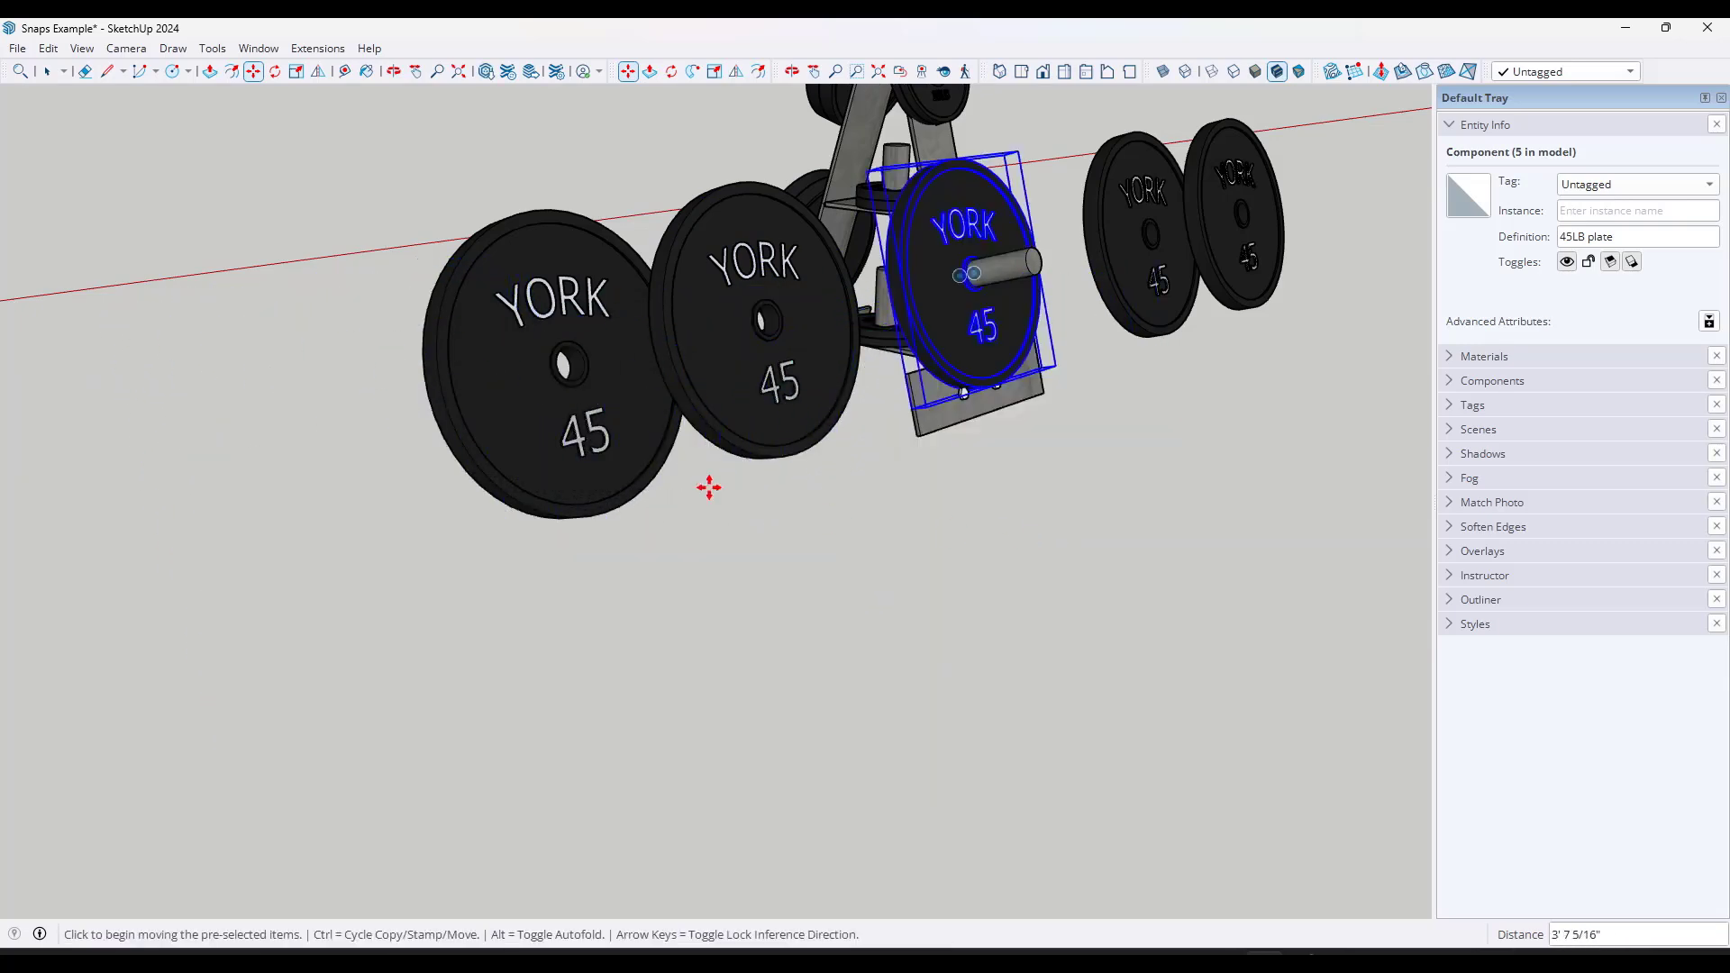
pyautogui.press('space')
# Start moving the loose left plate by its centre, then cancel
pyautogui.click(542, 406)
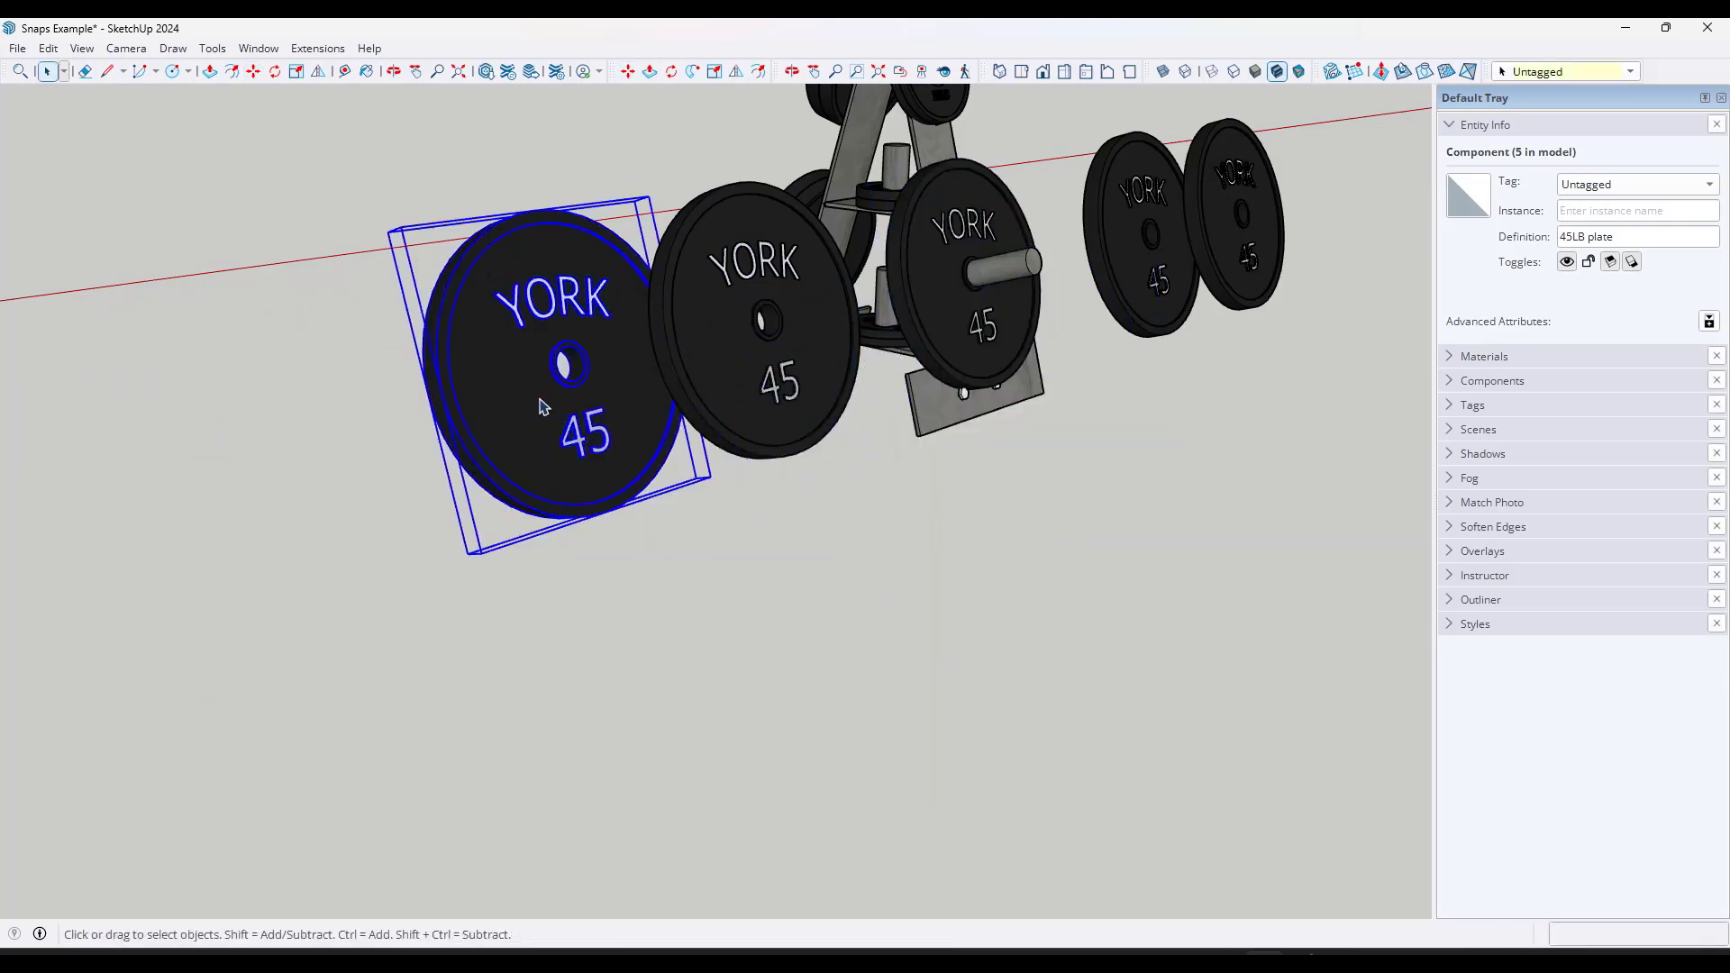
pyautogui.press('m')
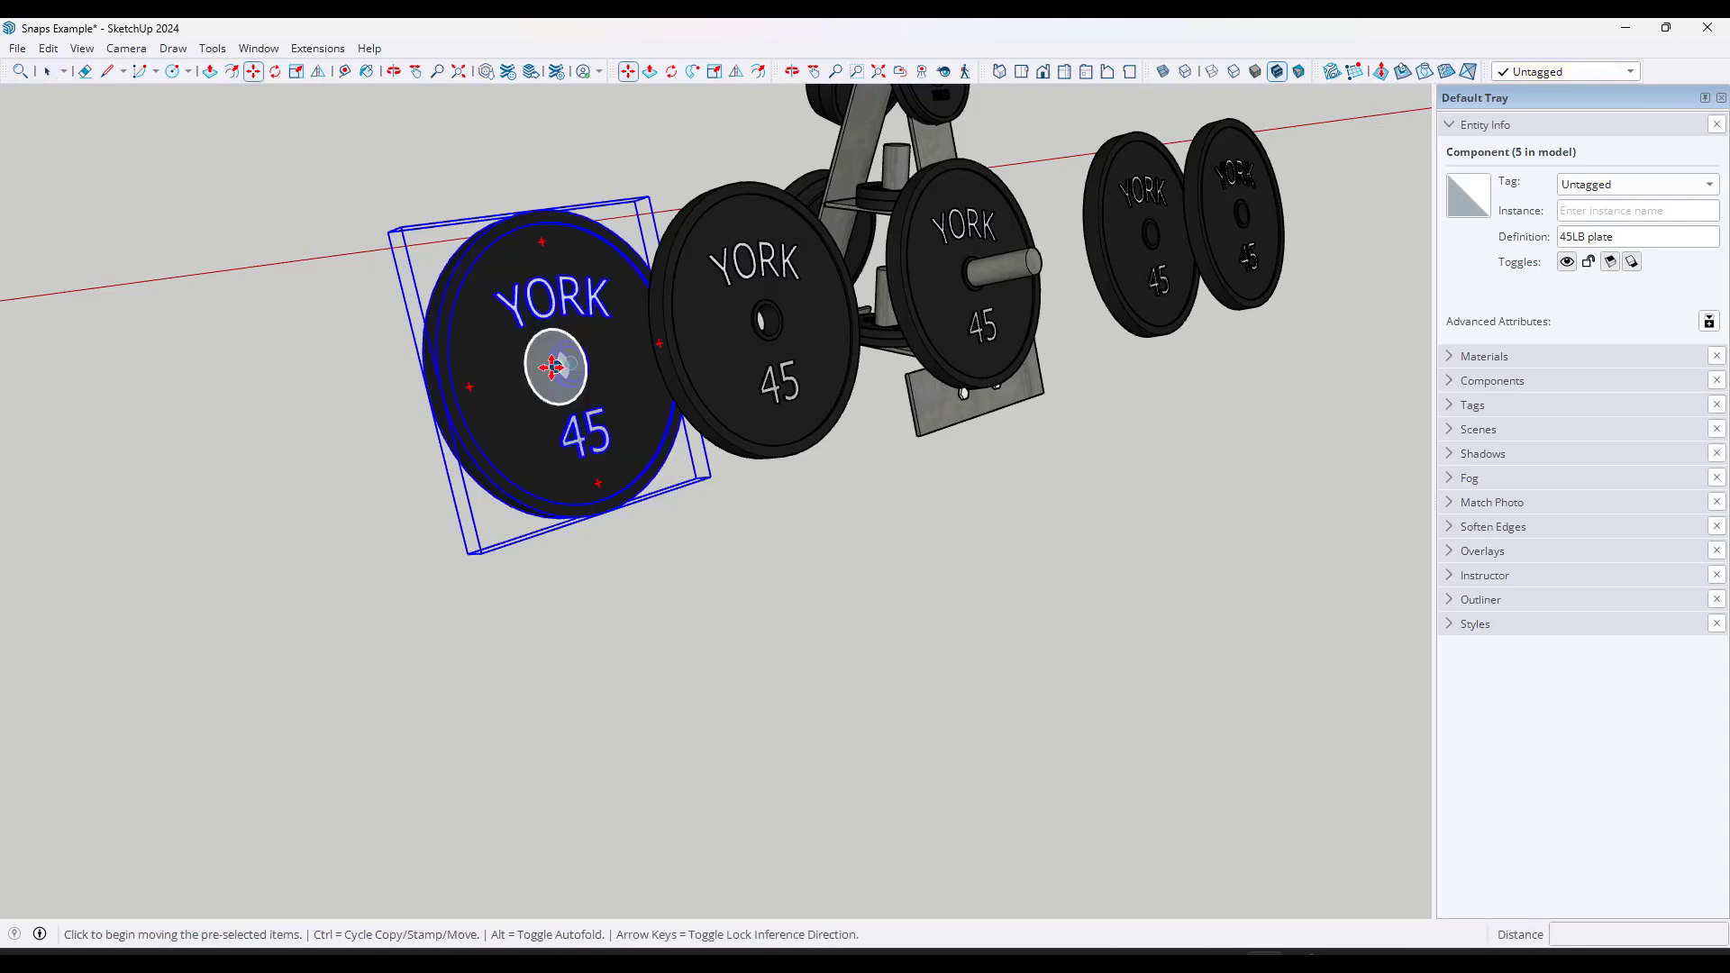
pyautogui.click(547, 368)
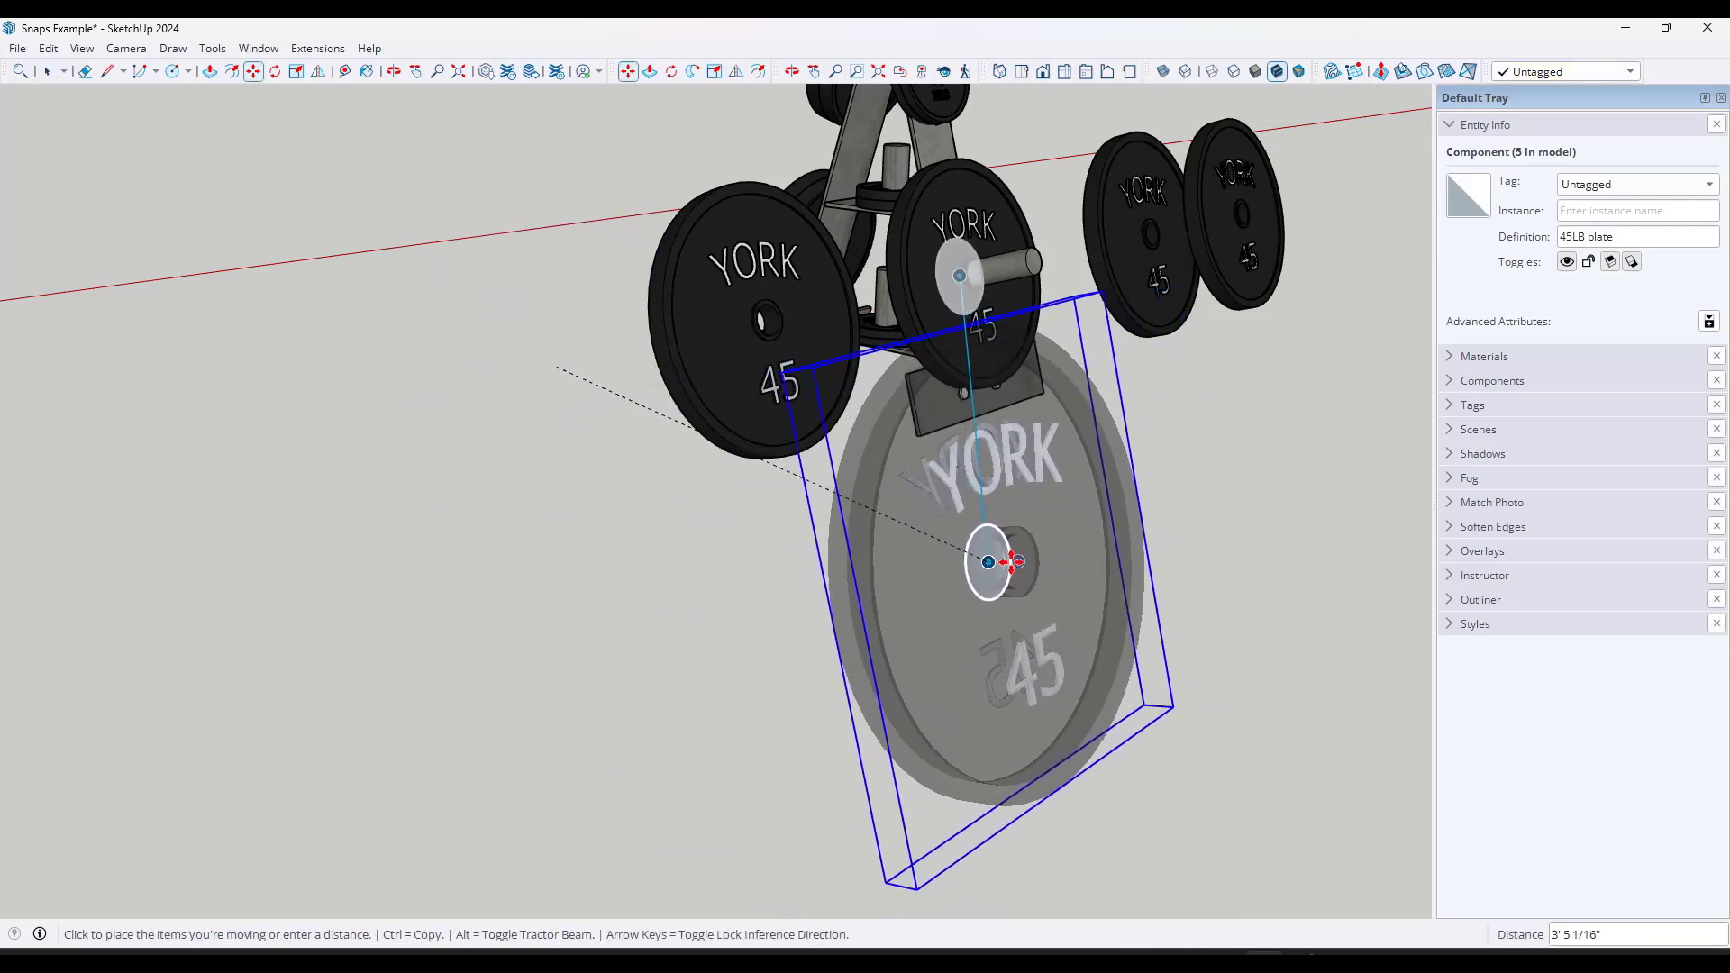
pyautogui.press('Escape')
pyautogui.press('space')
# Move the left loose plate by its centre hole to sit beside the other plate
pyautogui.click(714, 376)
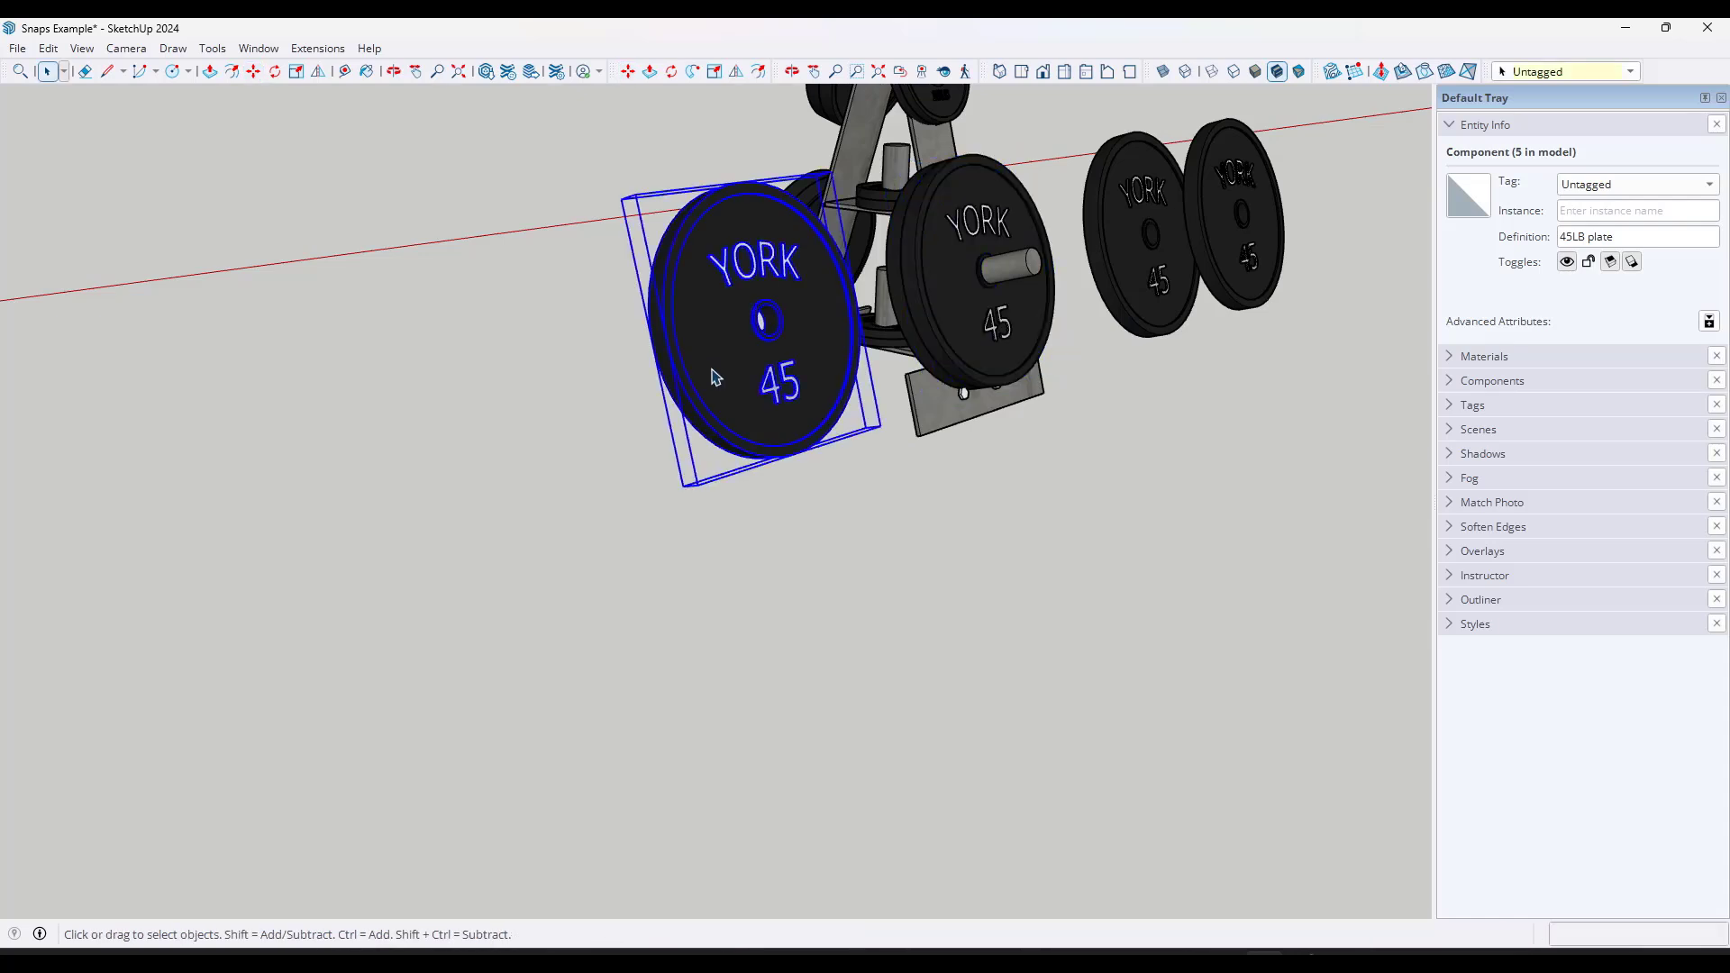
pyautogui.click(829, 491)
pyautogui.click(763, 402)
pyautogui.press('m')
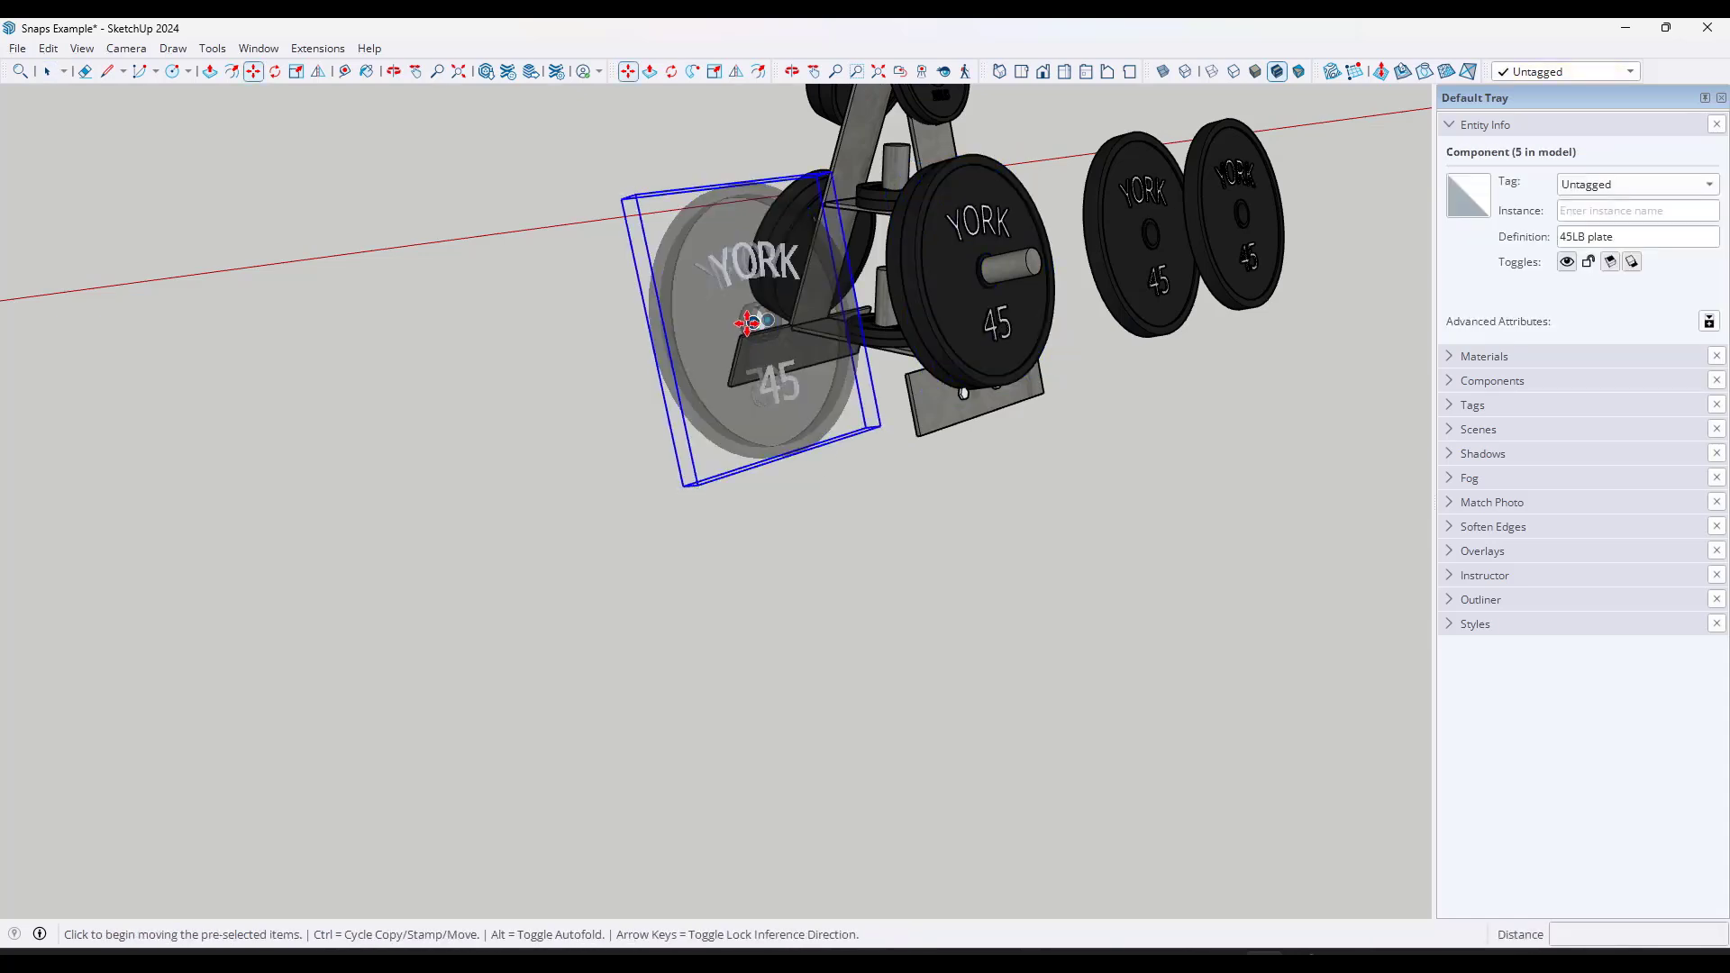
pyautogui.click(748, 323)
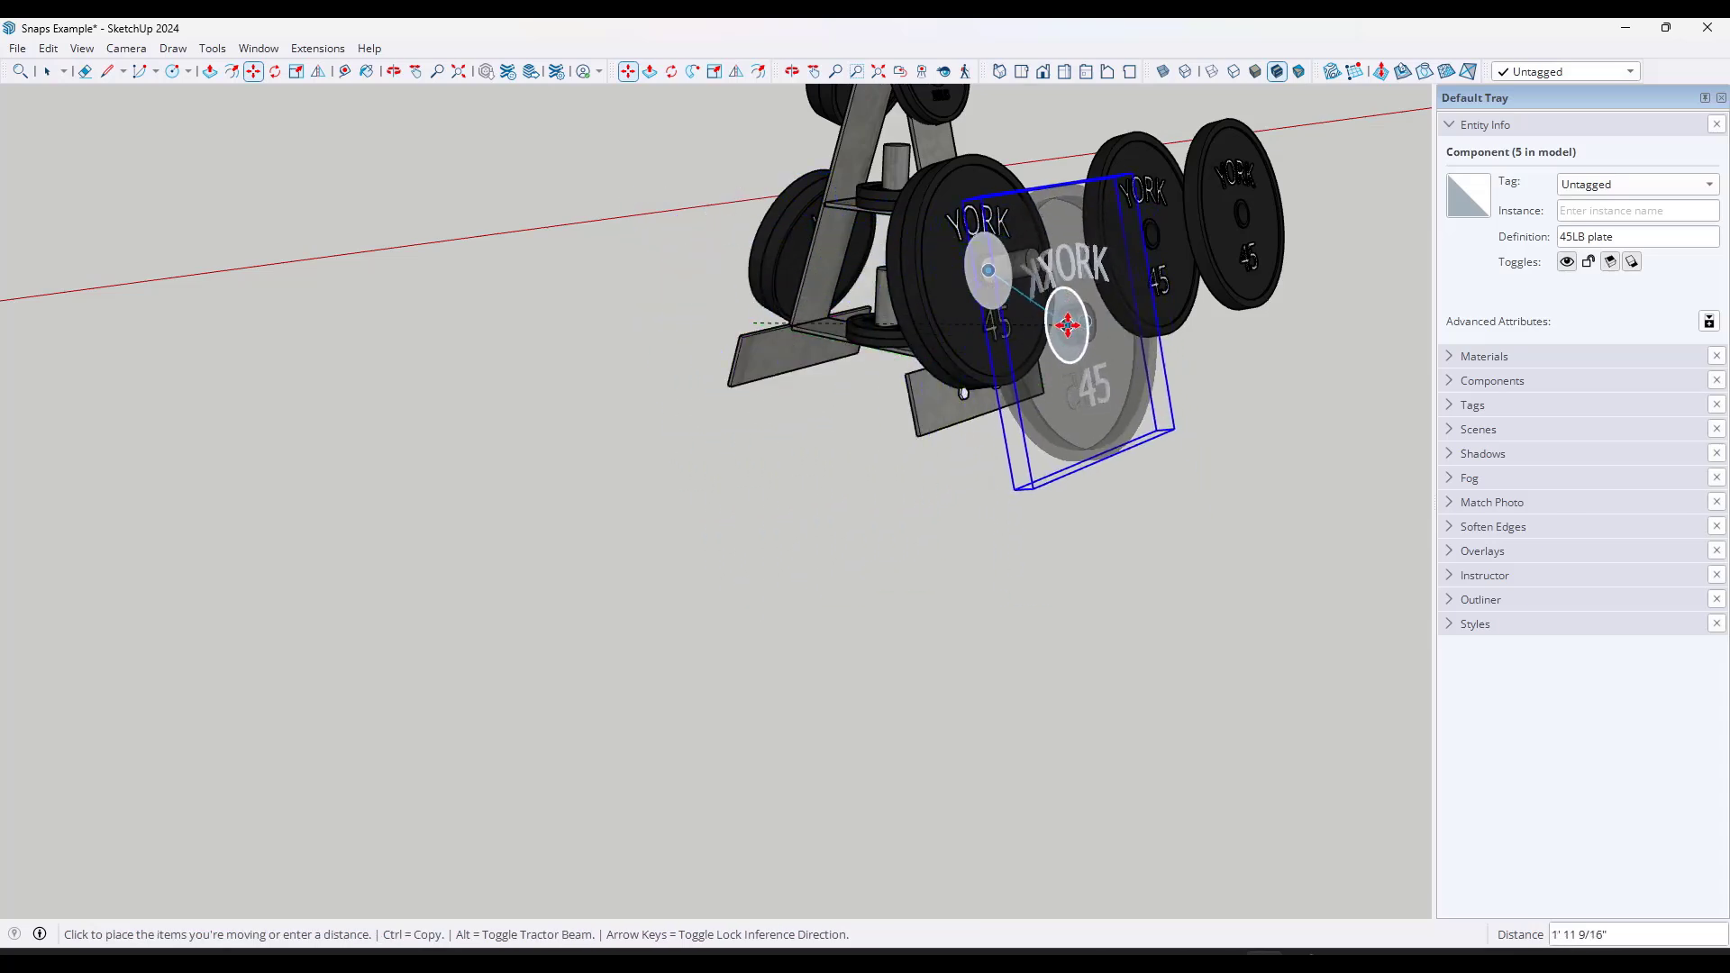
pyautogui.click(1081, 335)
pyautogui.scroll(3, 1036, 315)
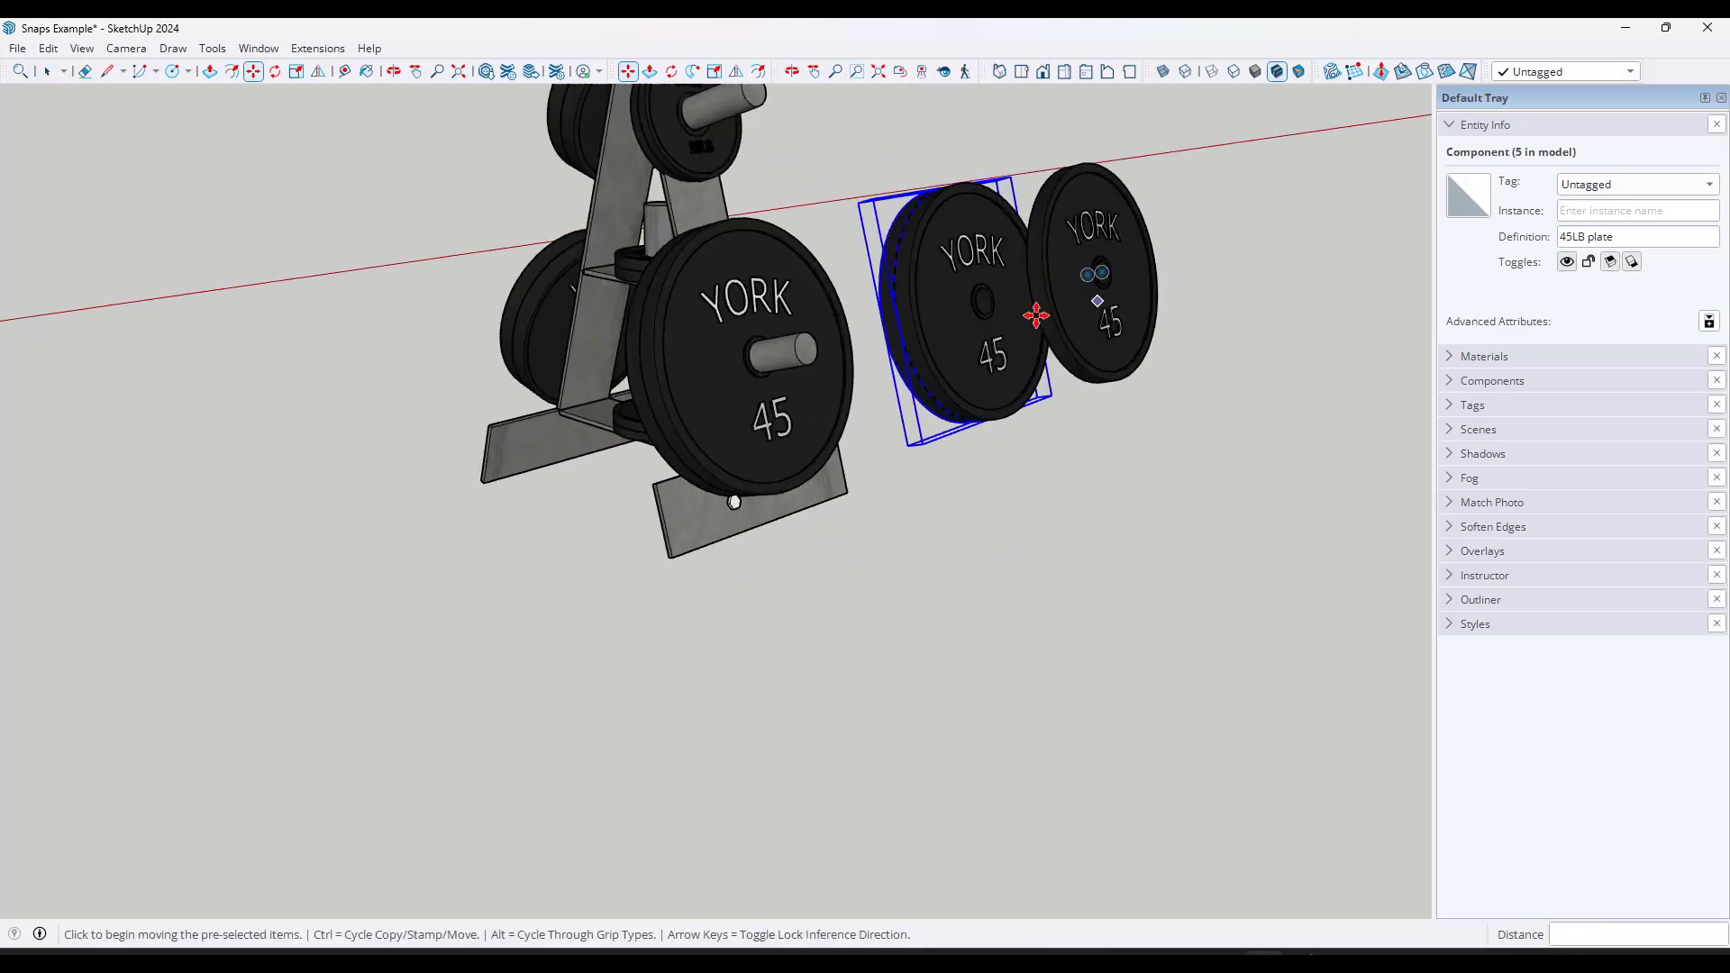
pyautogui.press('space')
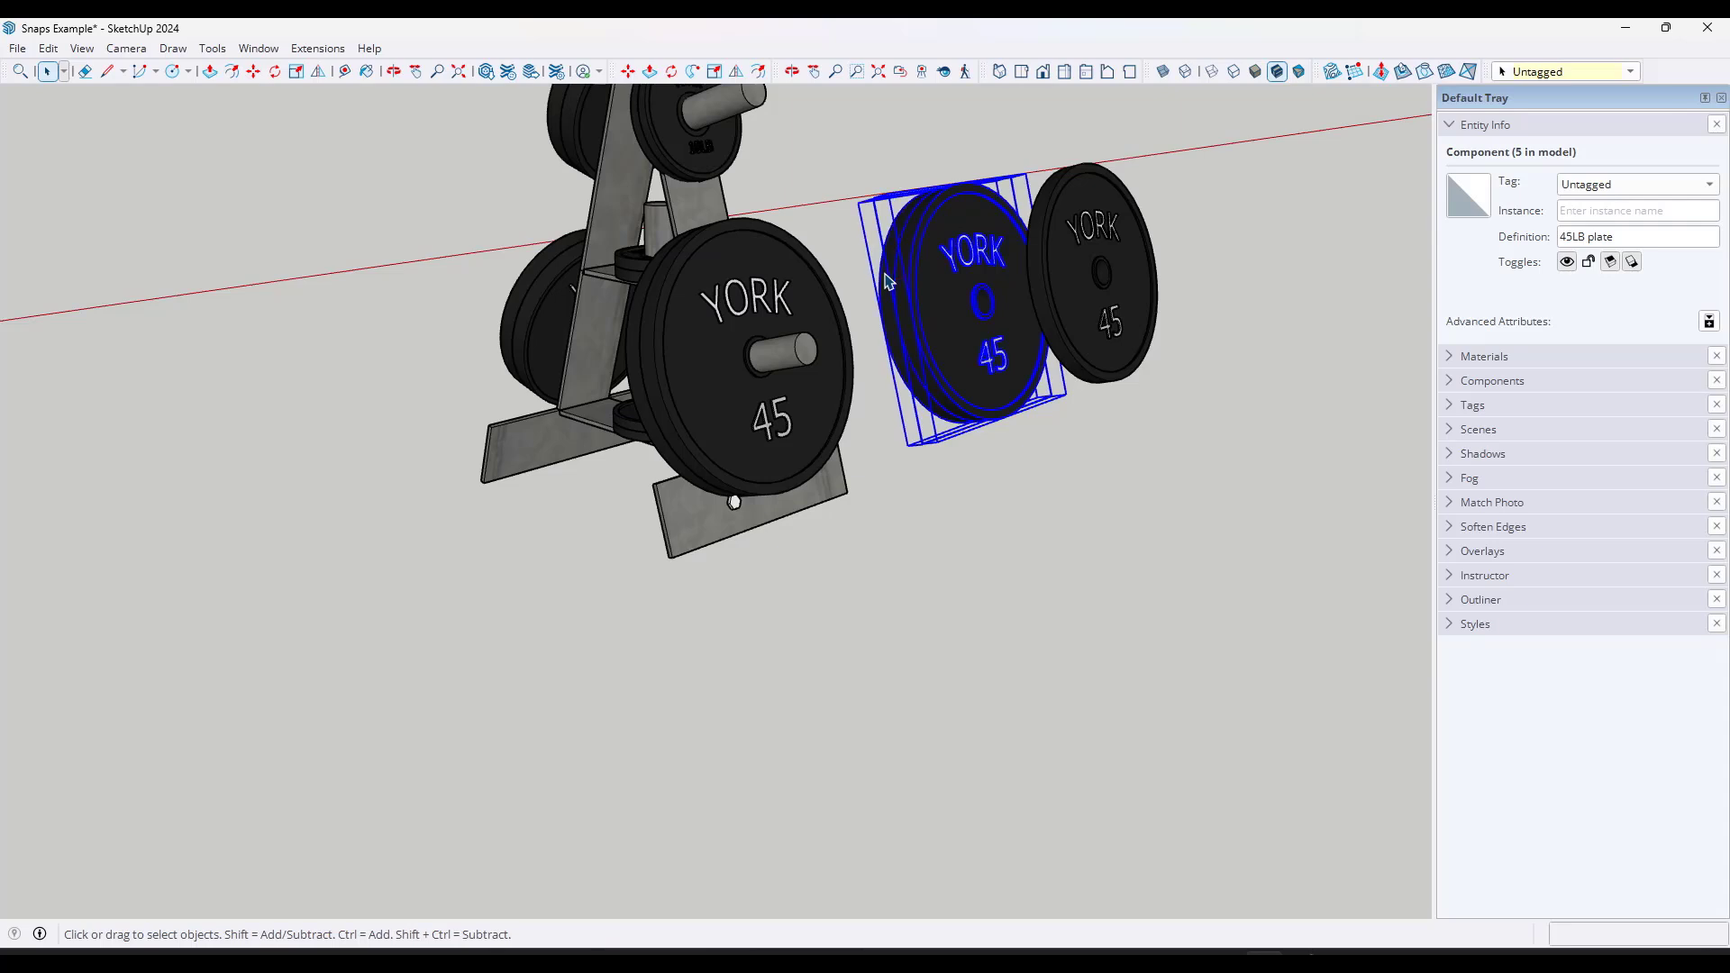
# Pick up both loose plates together, then set them back down
pyautogui.keyDown('ctrl'); pyautogui.click(888, 282); pyautogui.keyUp('ctrl')
pyautogui.press('m')
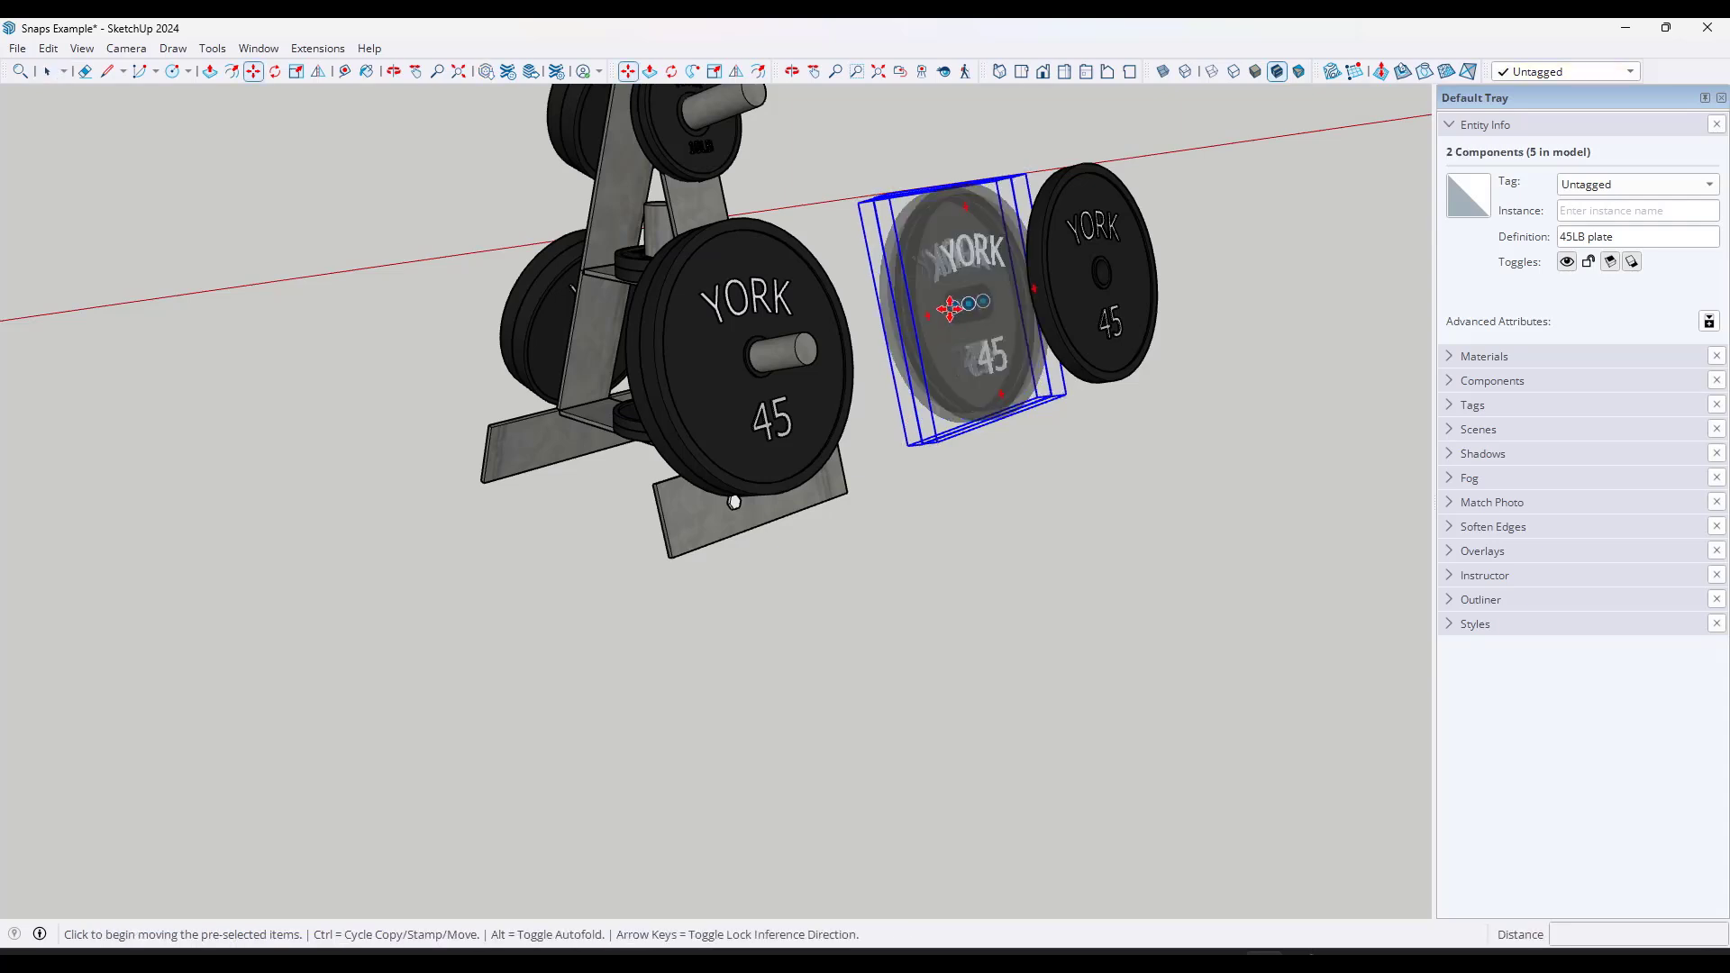
pyautogui.click(949, 310)
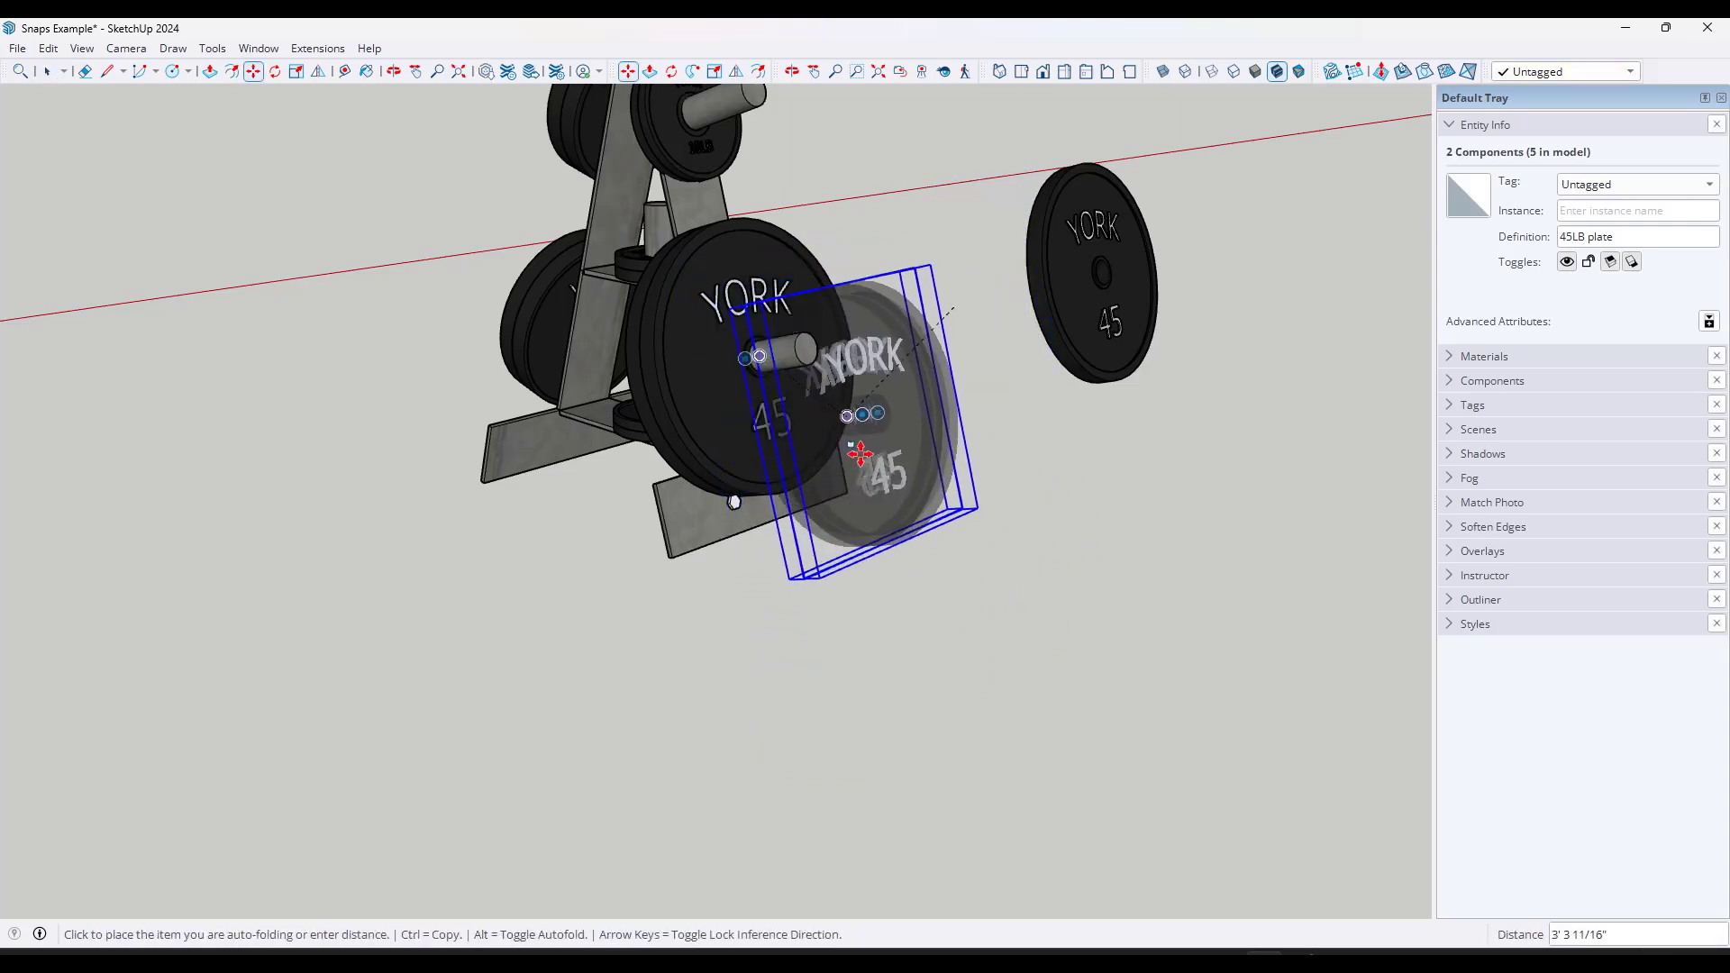
pyautogui.click(937, 347)
pyautogui.press('space')
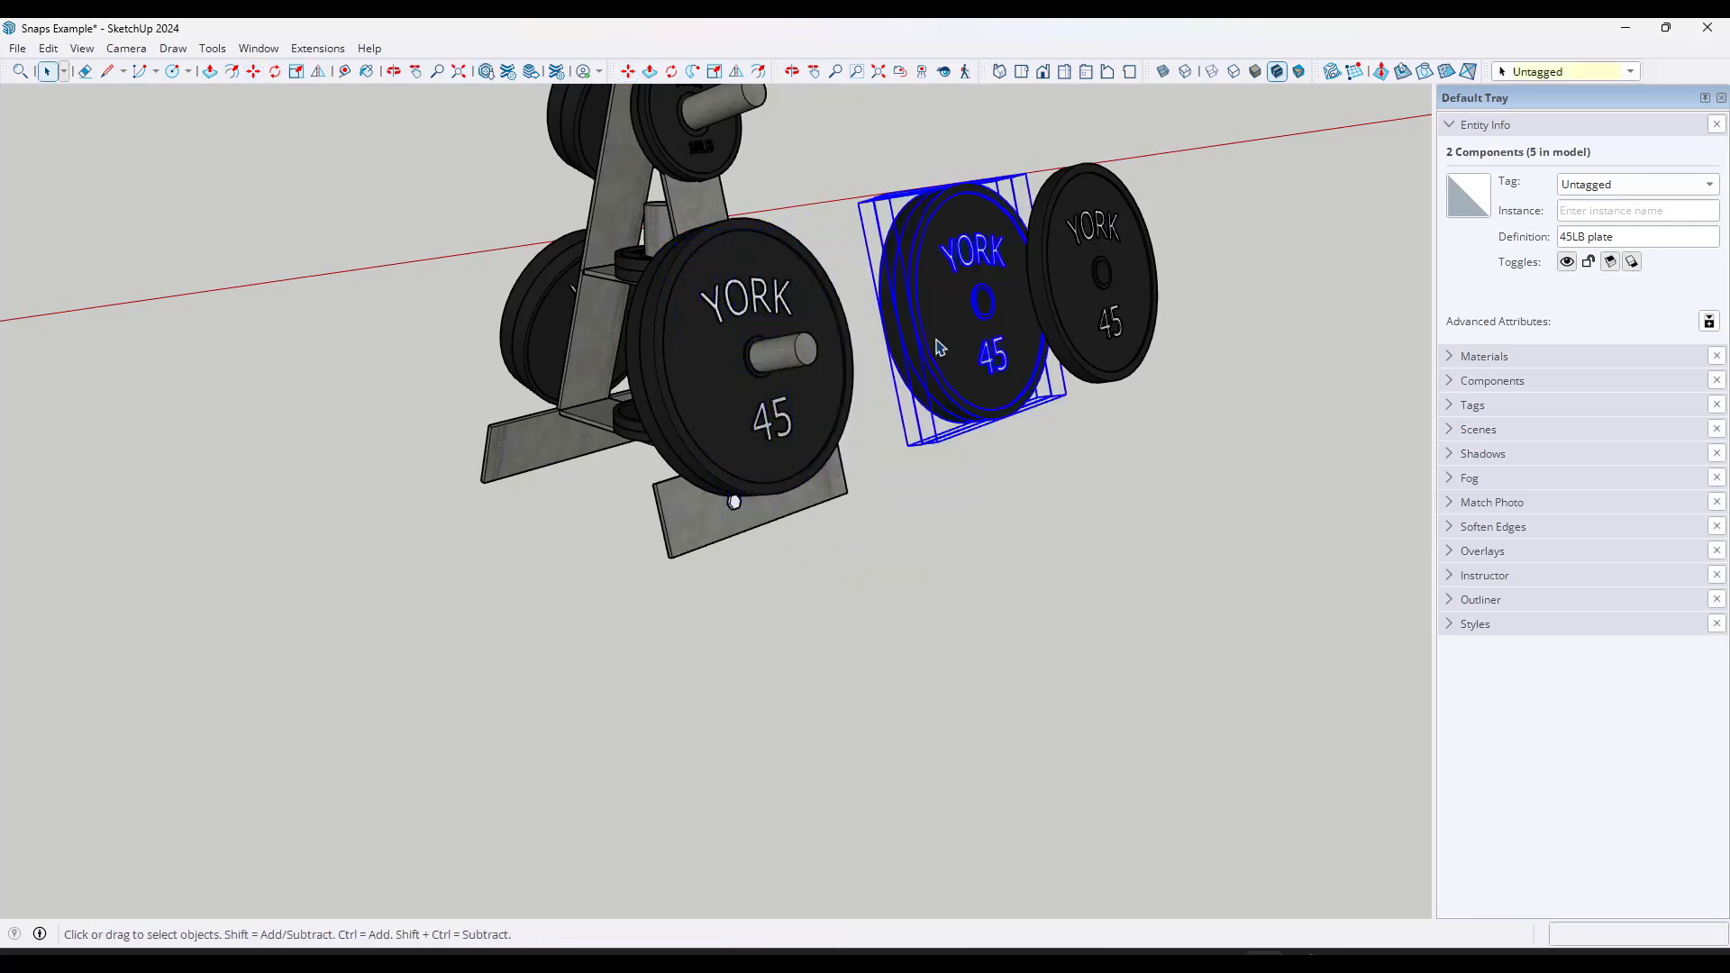
# Move the nearer loose plate by its centre onto the rack peg
pyautogui.click(898, 335)
pyautogui.press('m')
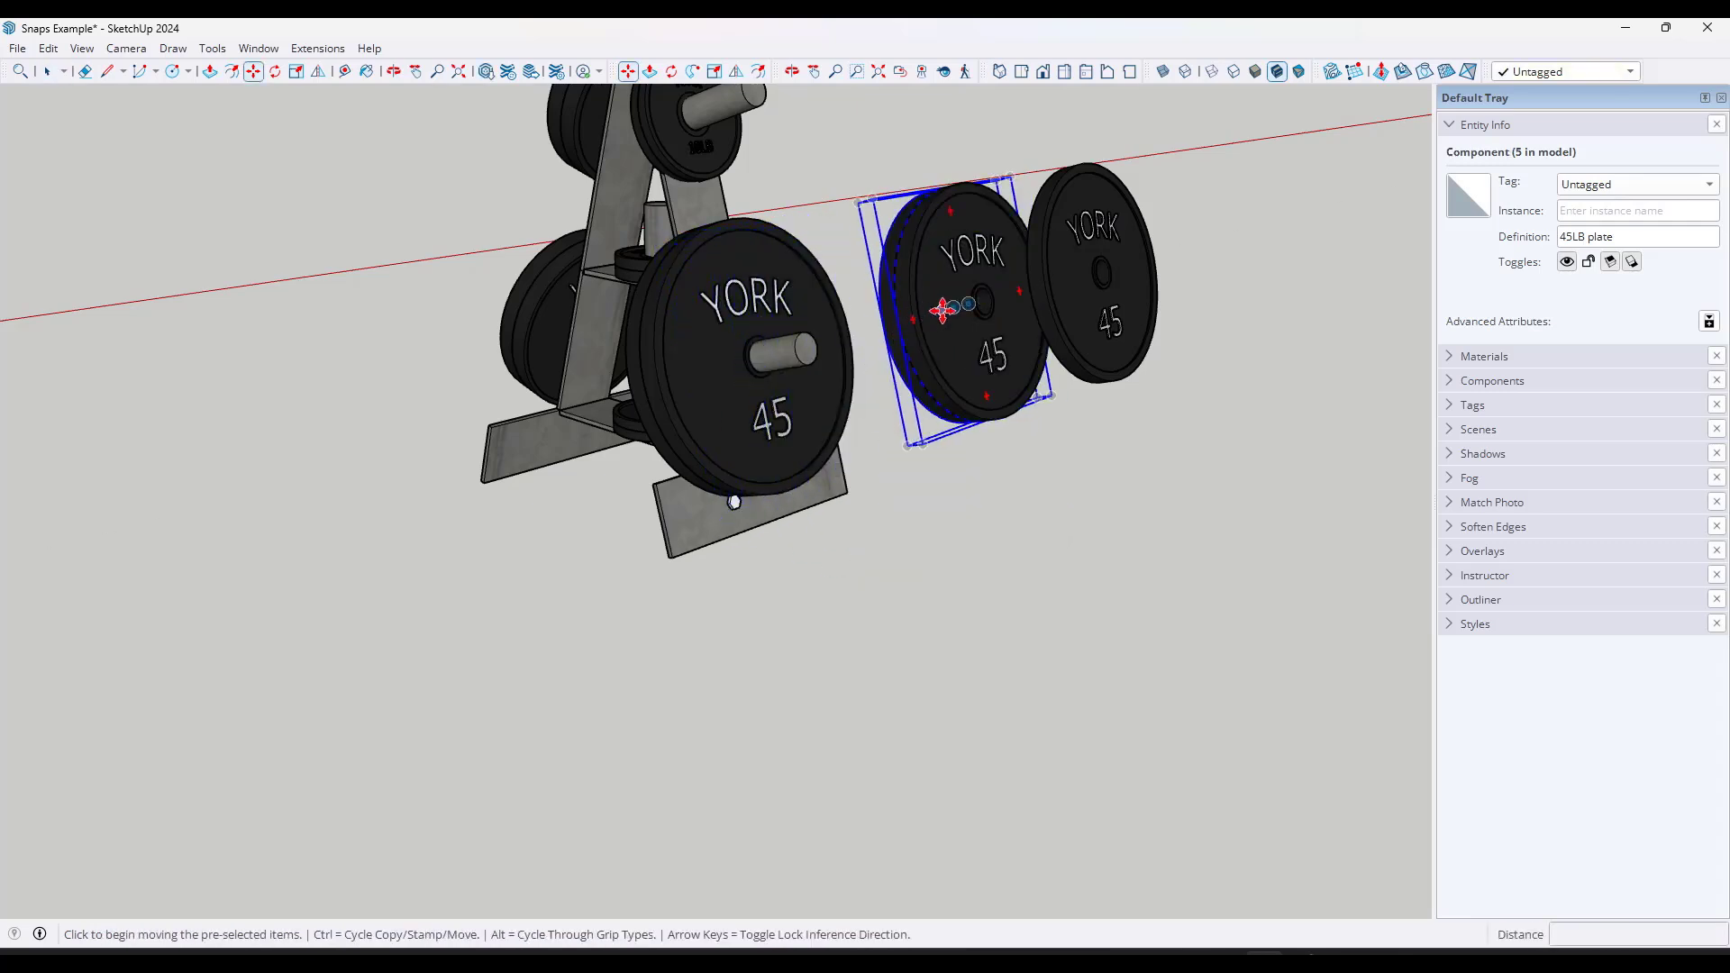
pyautogui.click(950, 306)
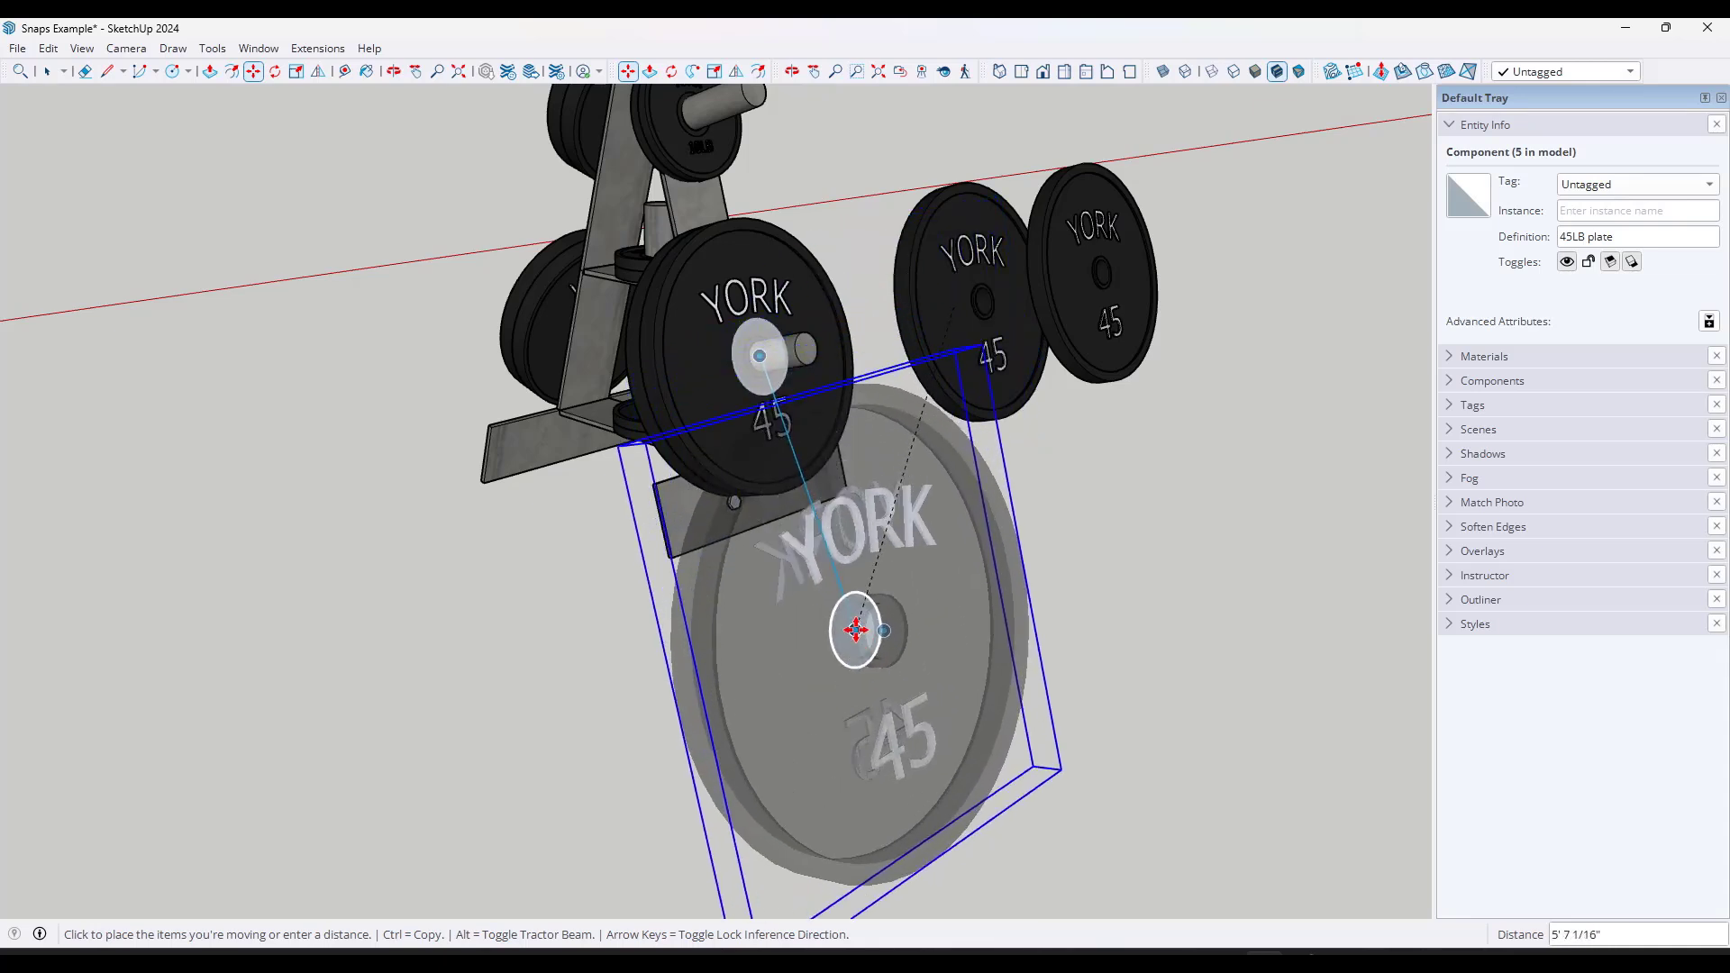
pyautogui.click(855, 628)
pyautogui.press('space')
# Hang the remaining two plates on the rack peg and orbit to check the stack
pyautogui.click(968, 351)
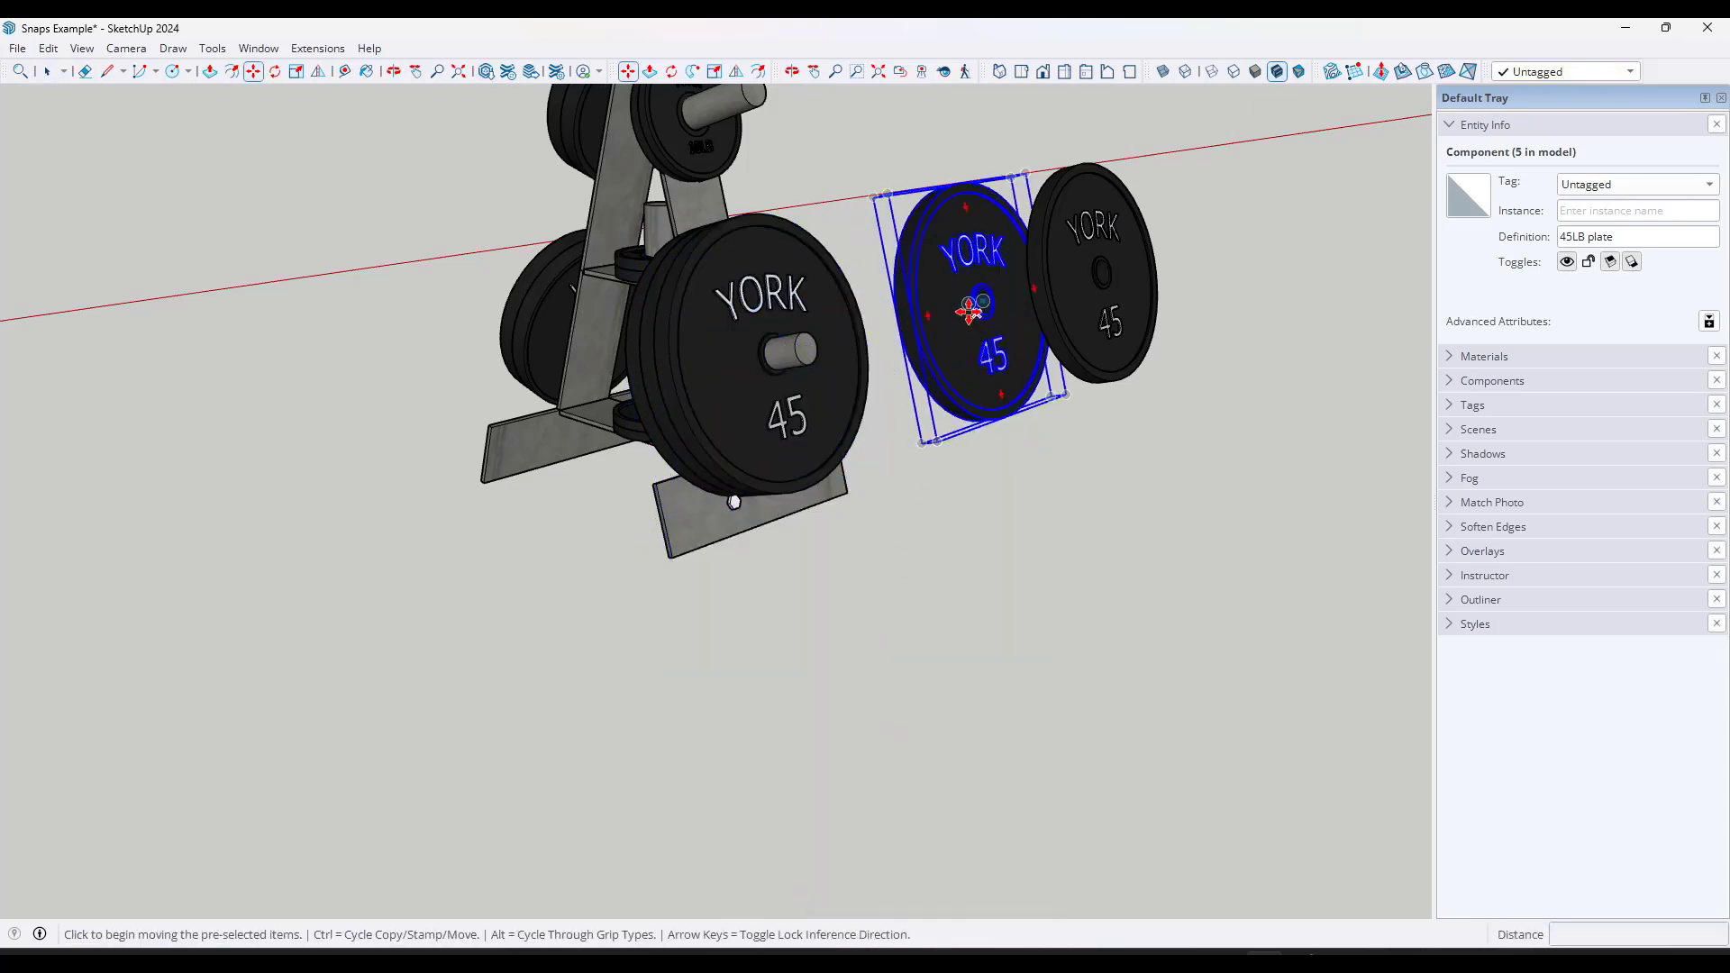
pyautogui.click(967, 301)
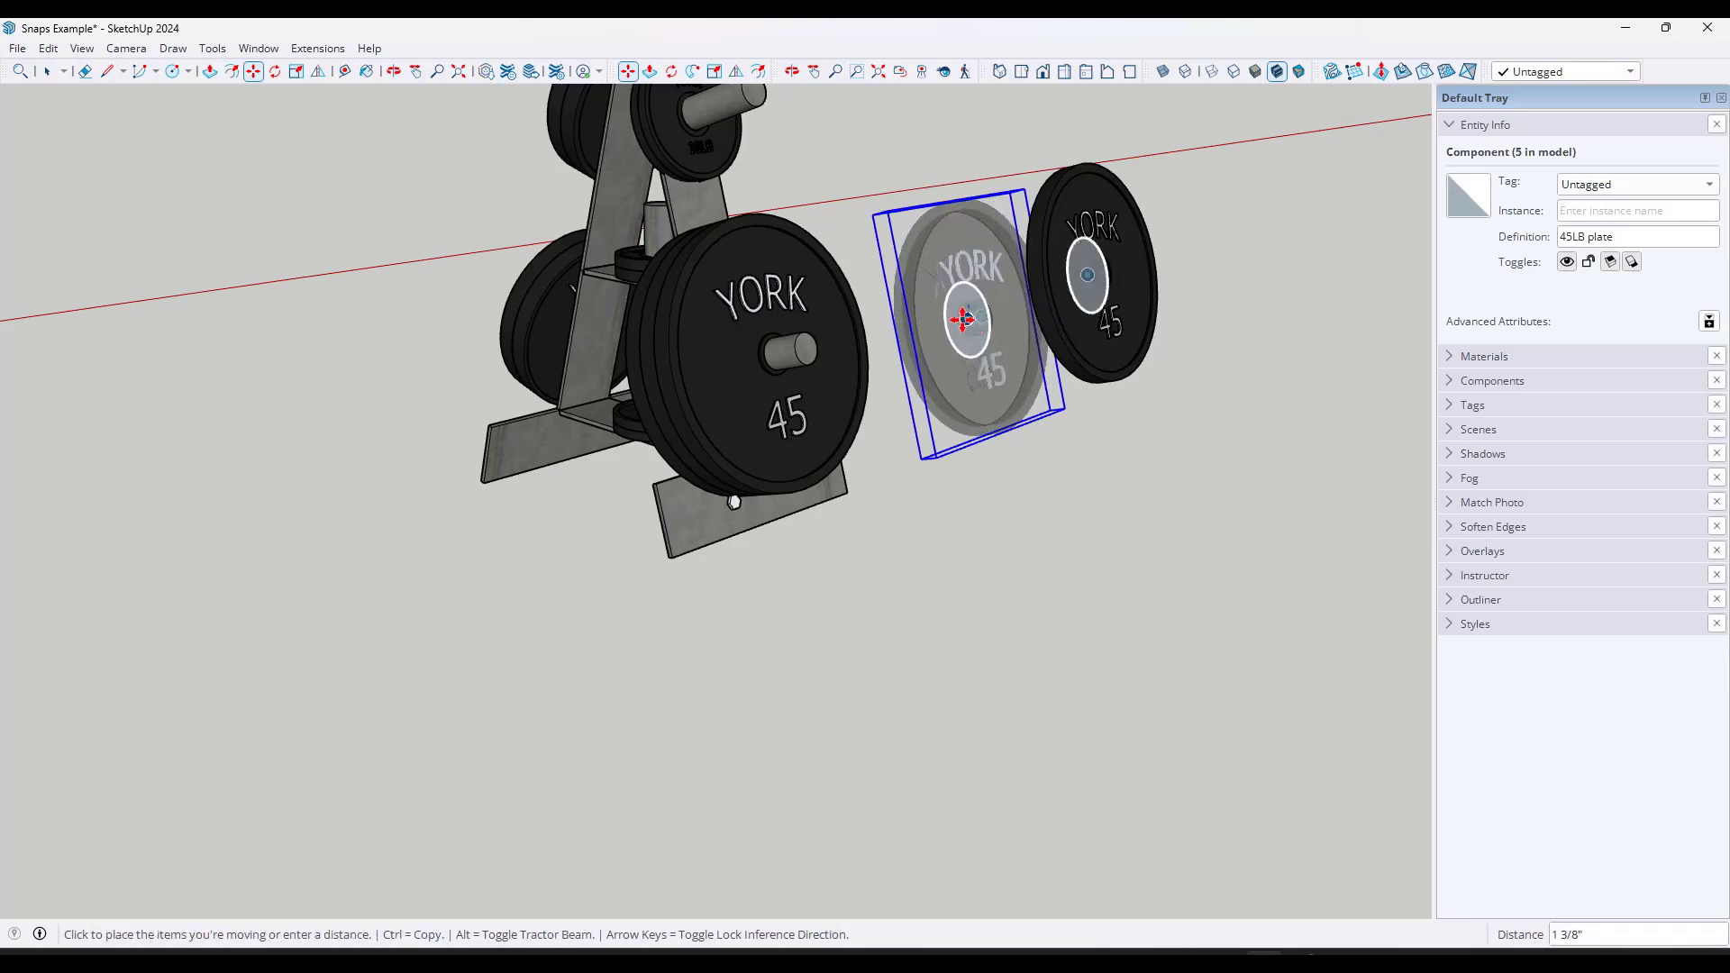
pyautogui.click(955, 402)
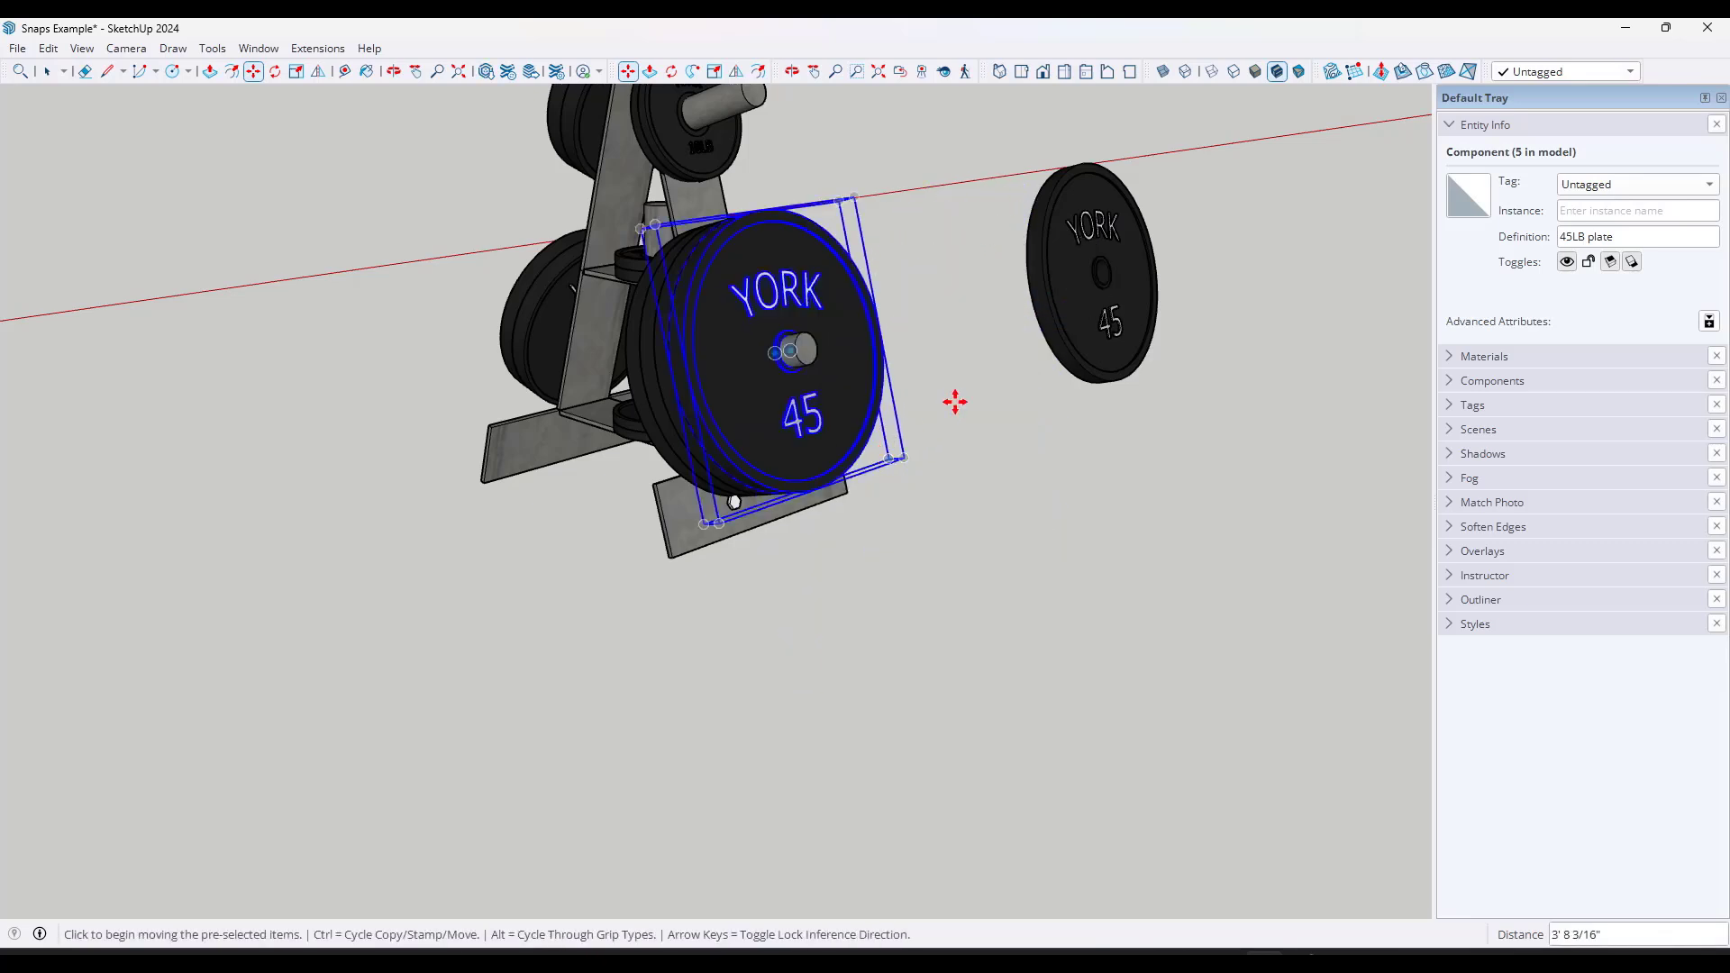
pyautogui.click(1060, 298)
pyautogui.click(1065, 282)
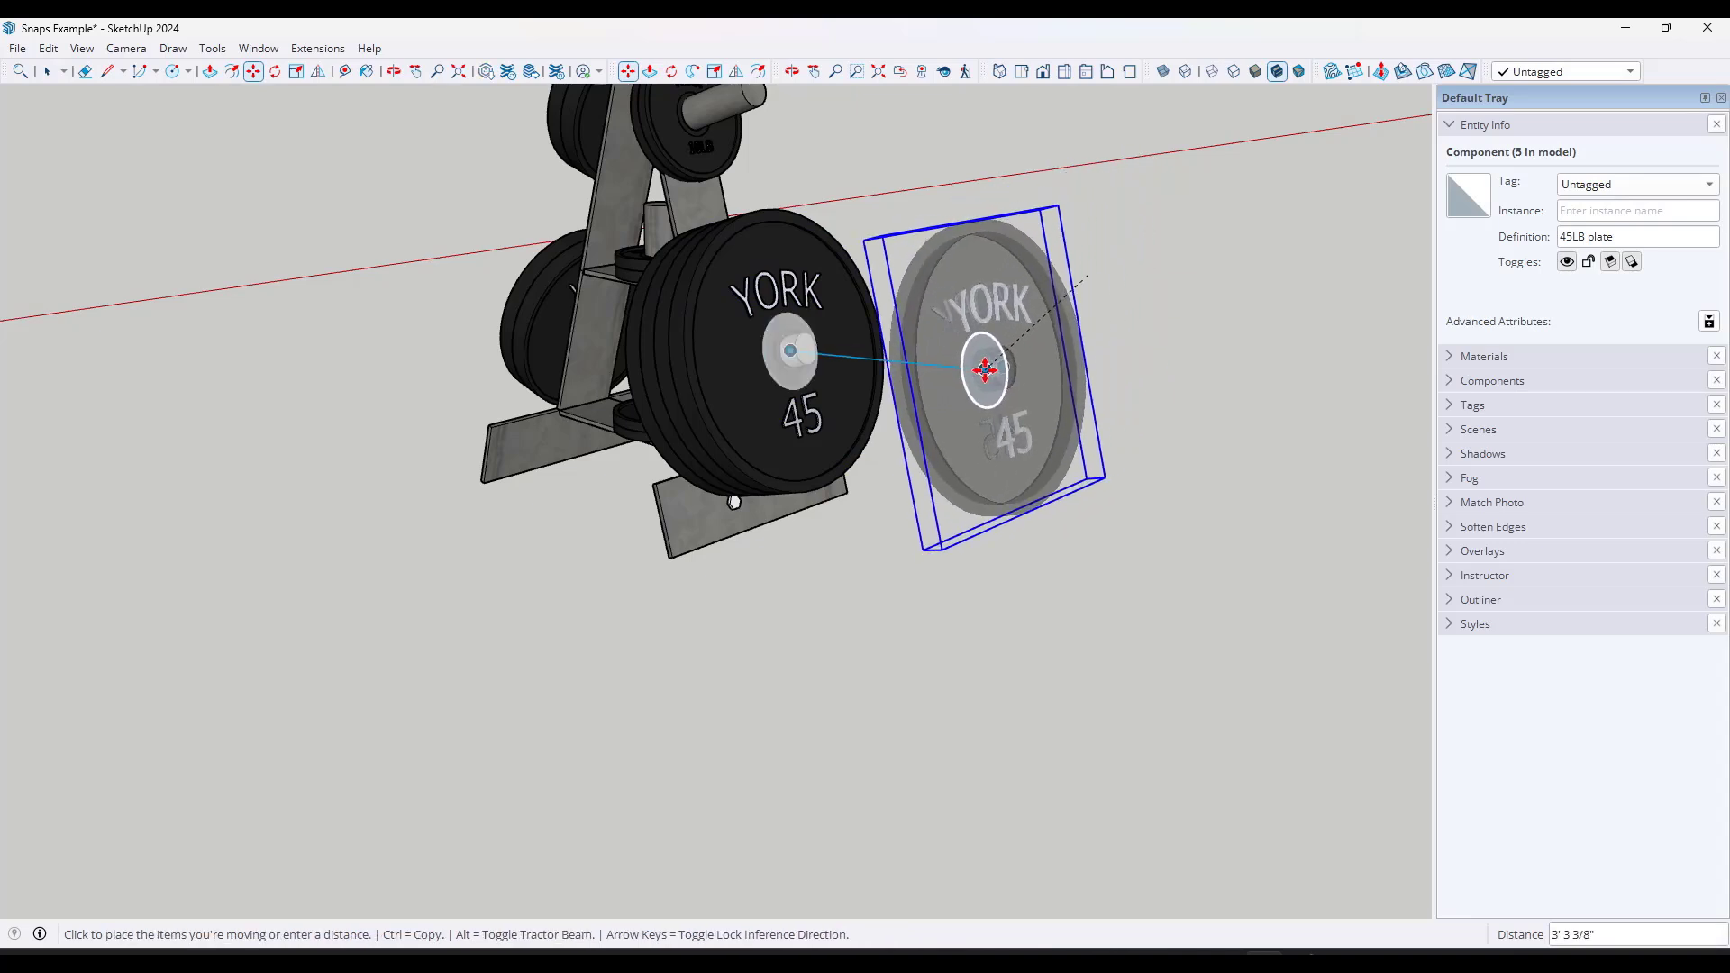
pyautogui.click(981, 370)
pyautogui.click(979, 398)
pyautogui.moveTo(979, 398); pyautogui.dragTo(931, 327, button='middle')
pyautogui.scroll(2, 852, 286)
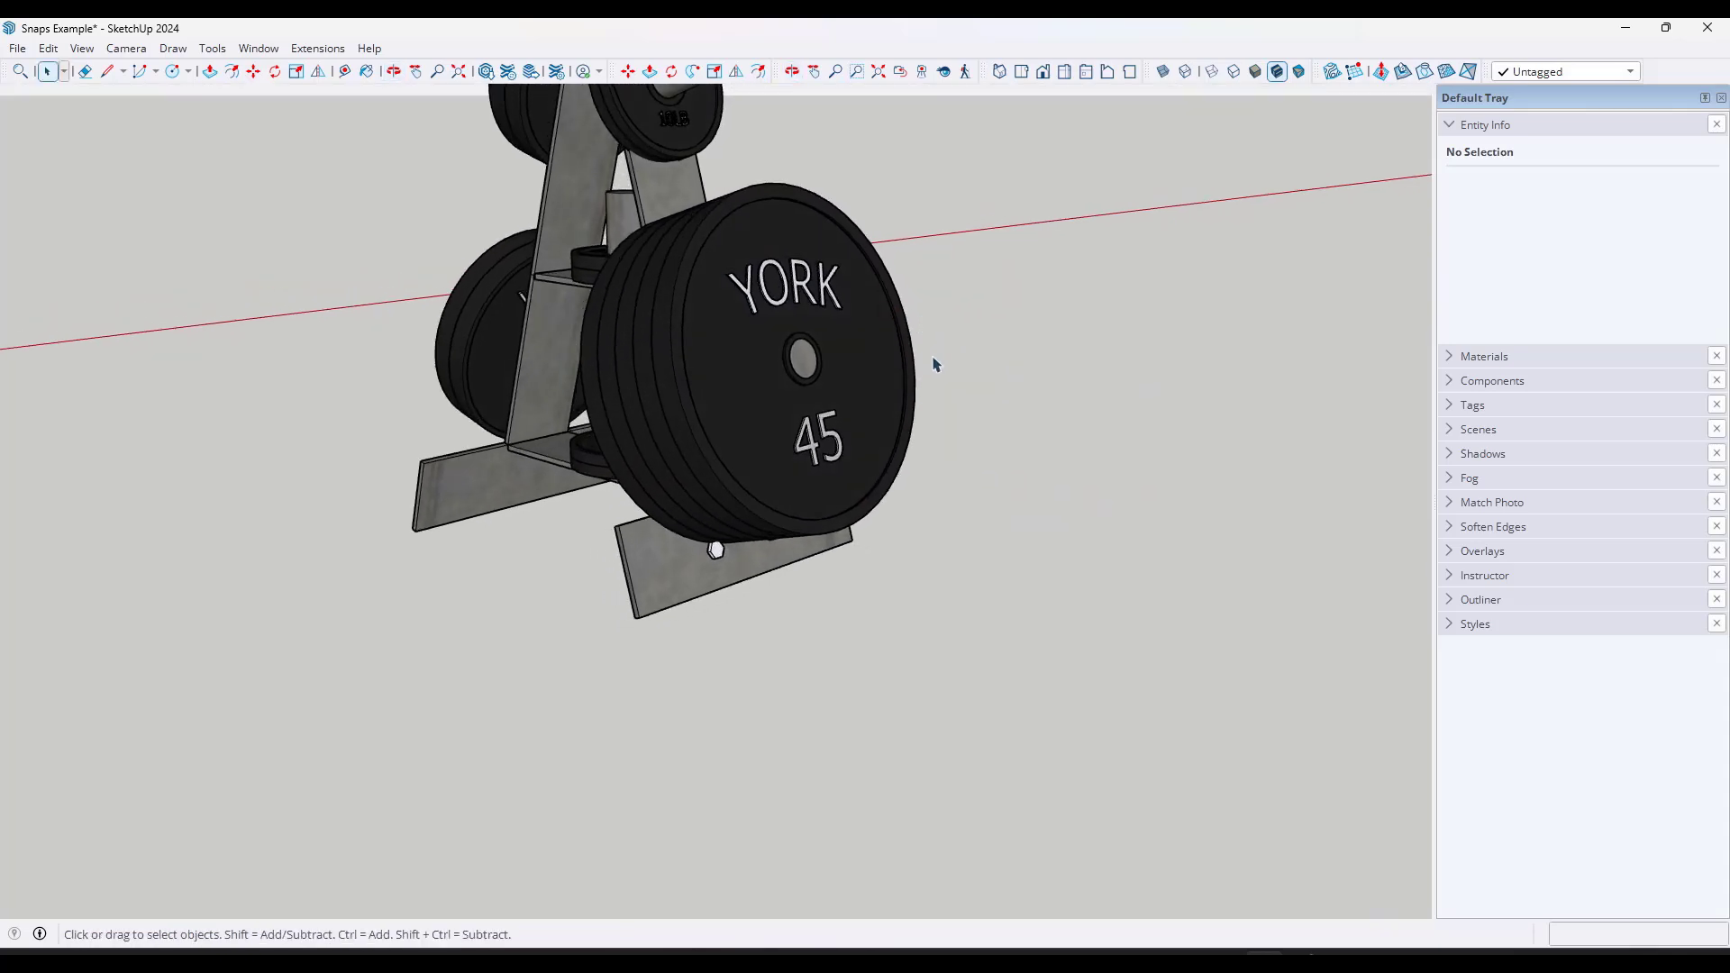